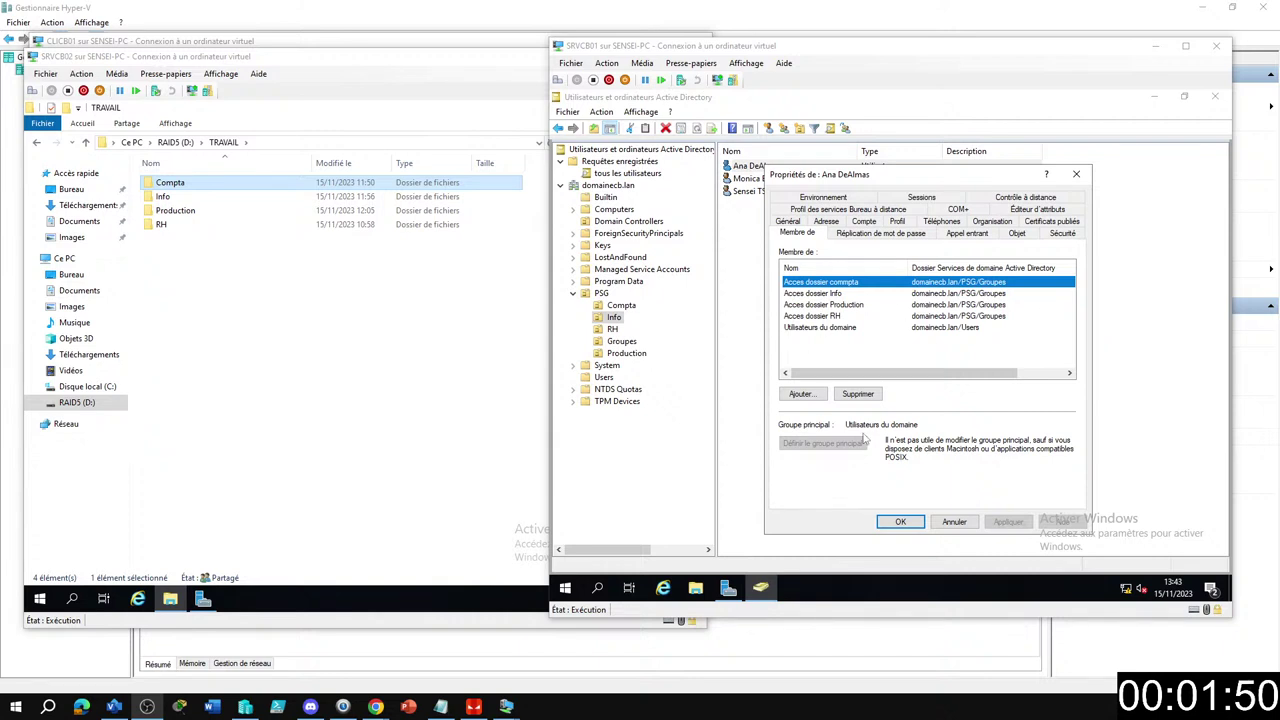
Close the user's Properties dialog on the Membre de tab with OK to return to the Info unit list.
{"action": "left_click", "coordinate": [910, 525]}
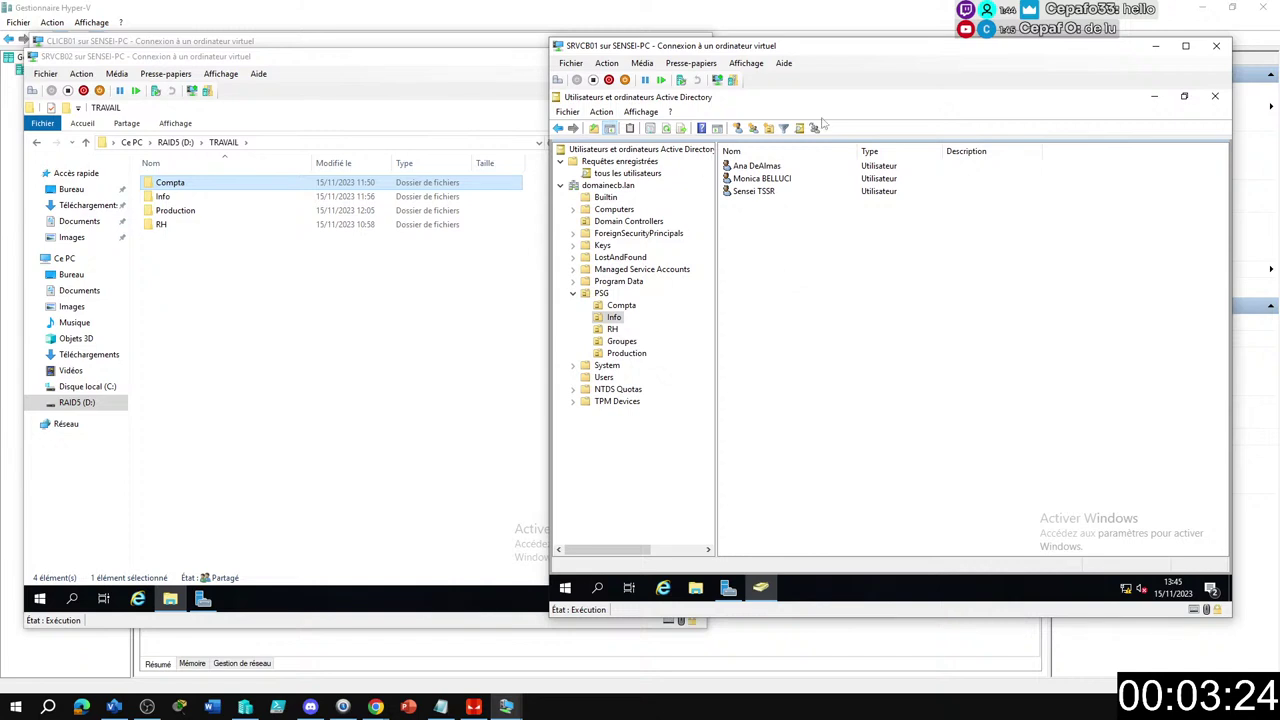
Create a new group named 'Service informatique' in the Info unit.
{"action": "left_click", "coordinate": [756, 131]}
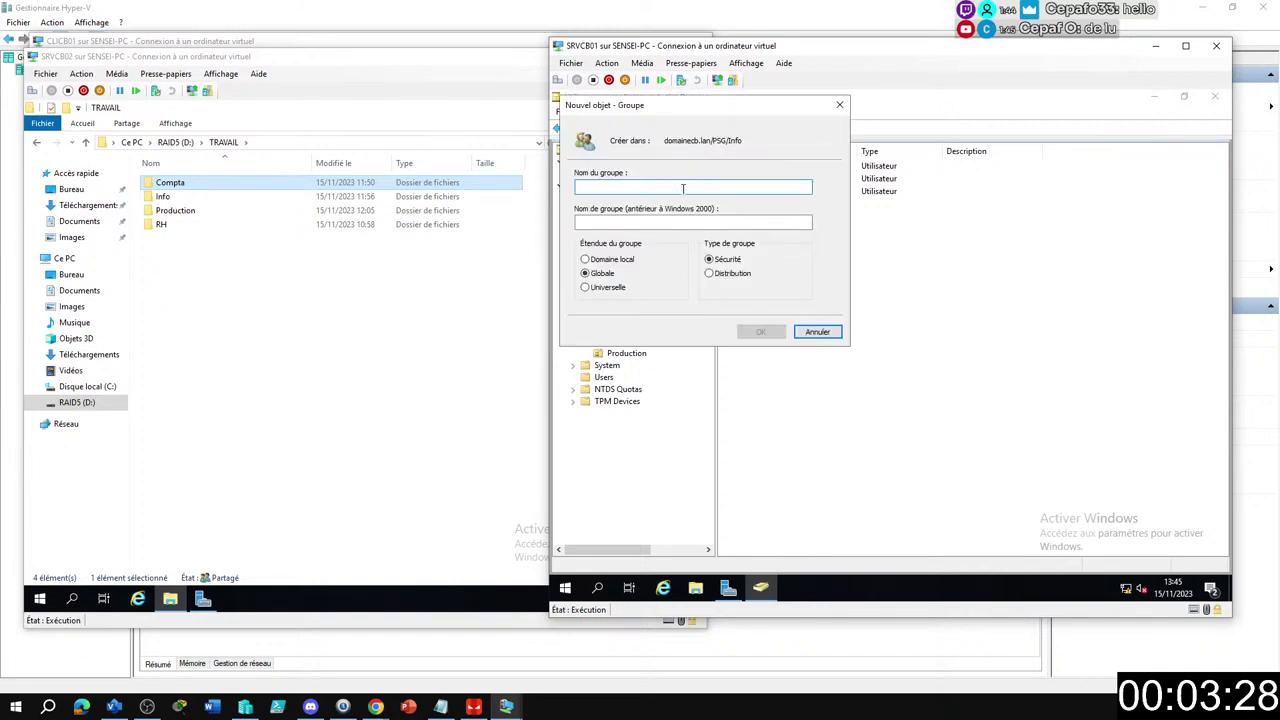
{"action": "type", "text": "Service informatique"}
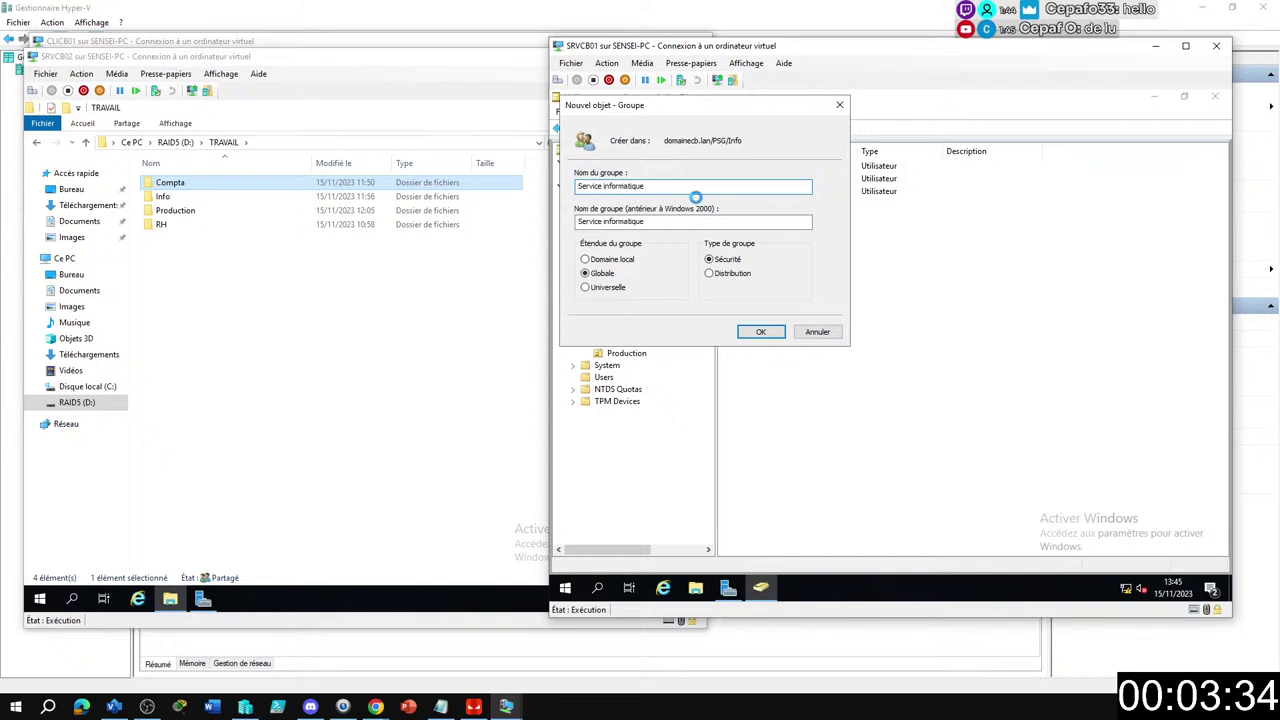
{"action": "key", "text": "Return"}
Add the three Info users to the Service informatique group, then open that group's properties.
{"action": "left_click", "coordinate": [826, 235]}
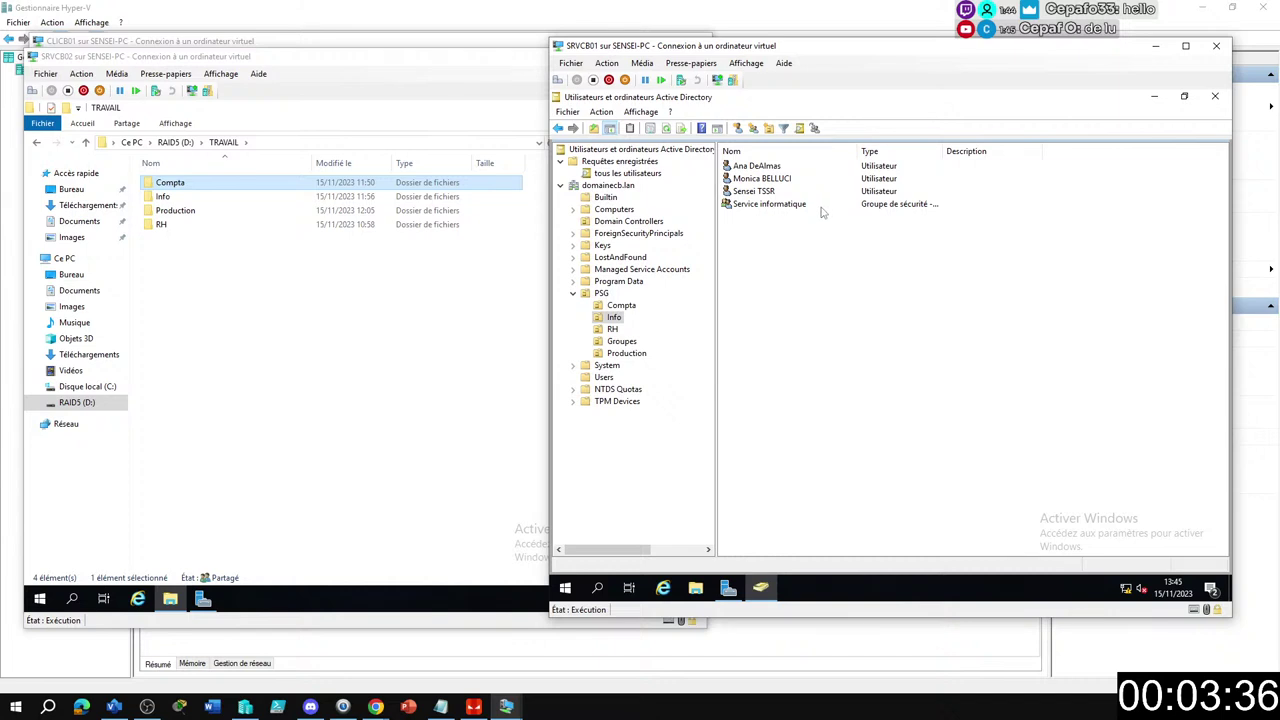
{"action": "left_click", "coordinate": [752, 168]}
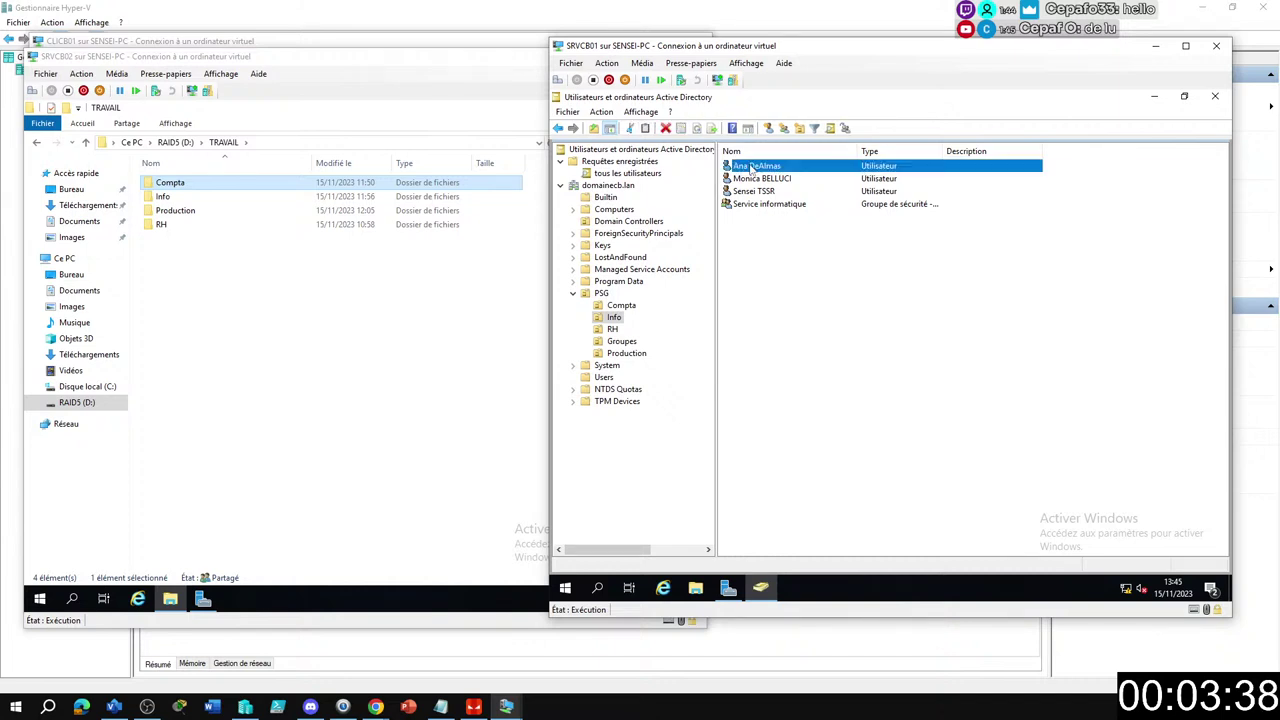
{"action": "left_click", "coordinate": [753, 192], "text": "shift"}
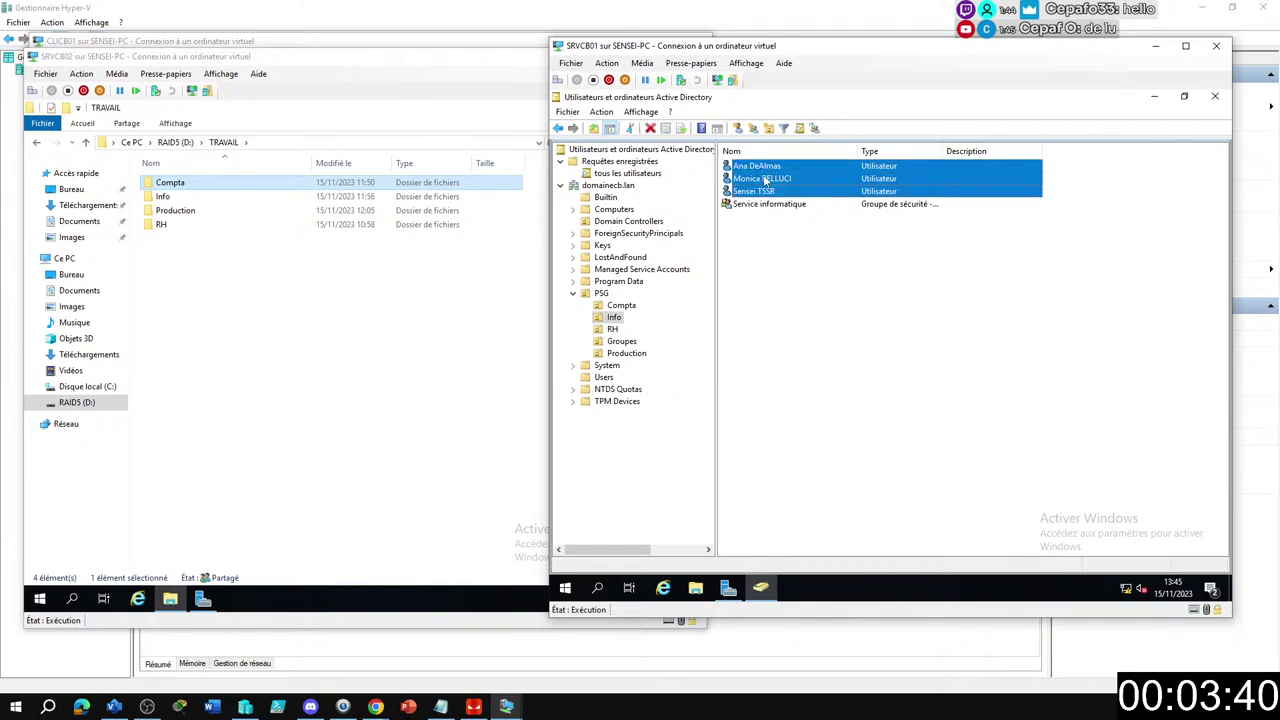
{"action": "right_click", "coordinate": [762, 176]}
{"action": "left_click", "coordinate": [820, 185]}
{"action": "type", "text": "ser"}
{"action": "key", "text": "Return"}
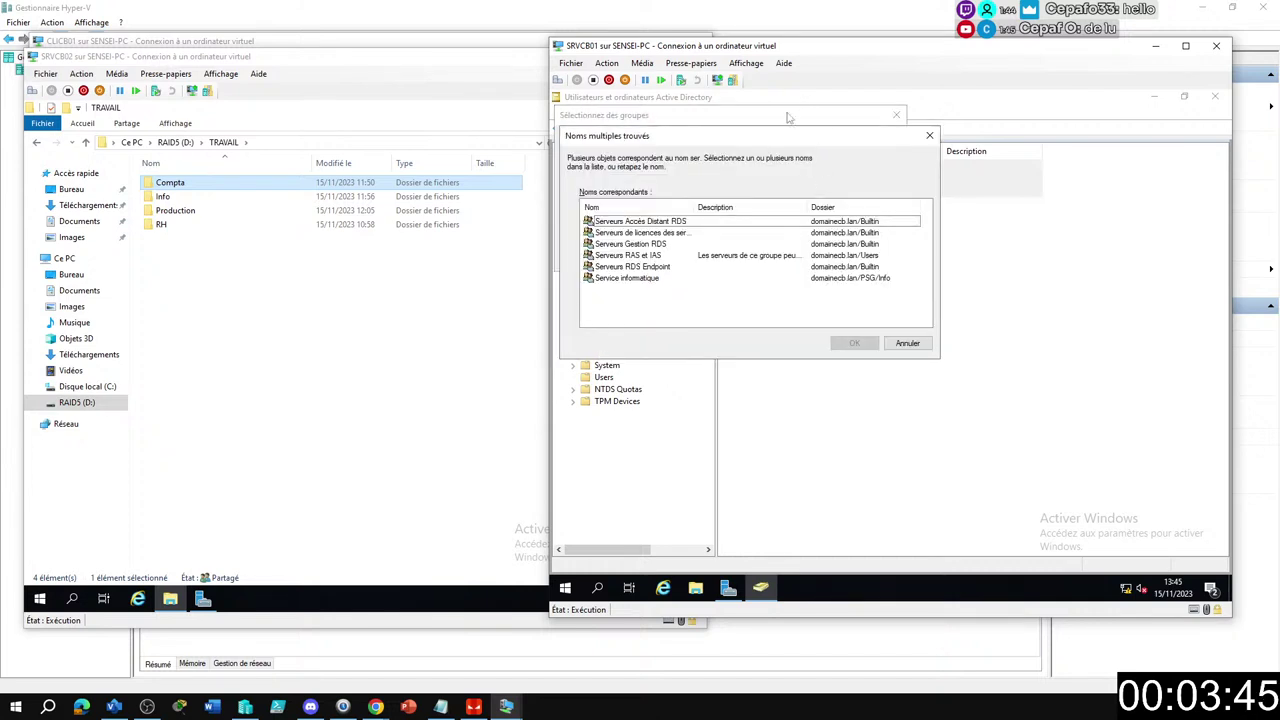
{"action": "double_click", "coordinate": [645, 279]}
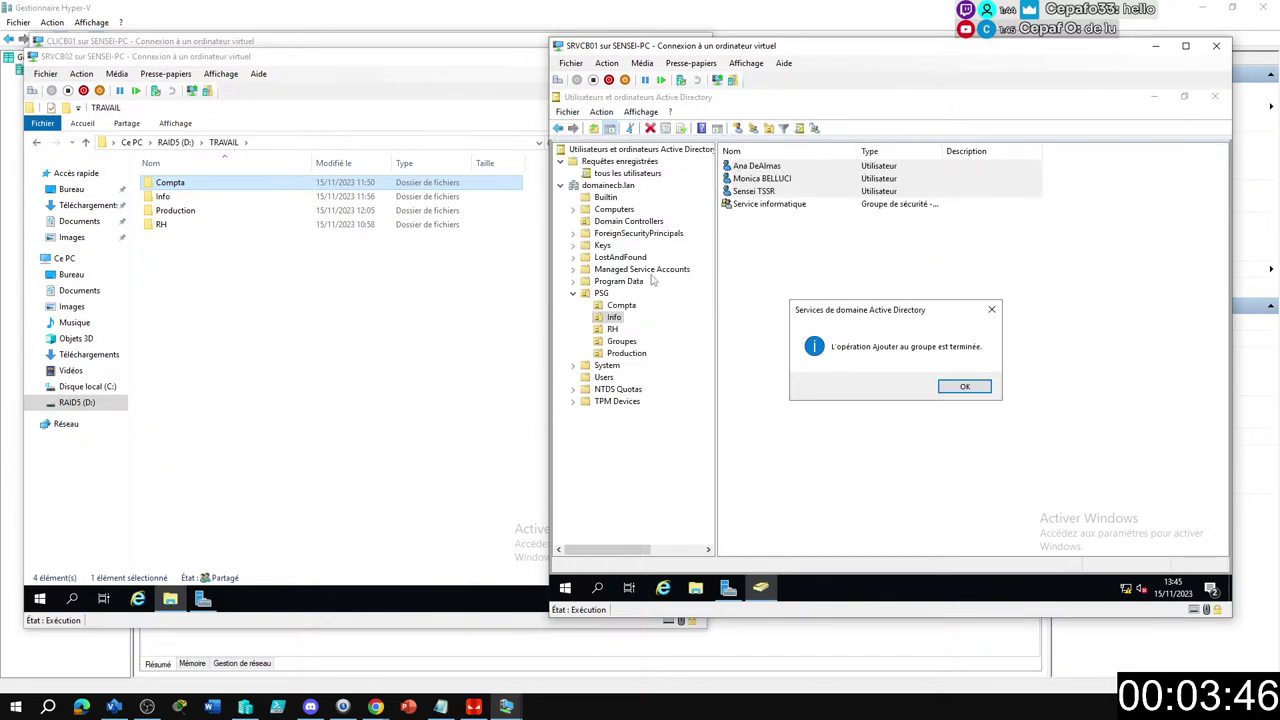
{"action": "left_click", "coordinate": [964, 387]}
{"action": "left_click", "coordinate": [838, 298]}
{"action": "double_click", "coordinate": [760, 205]}
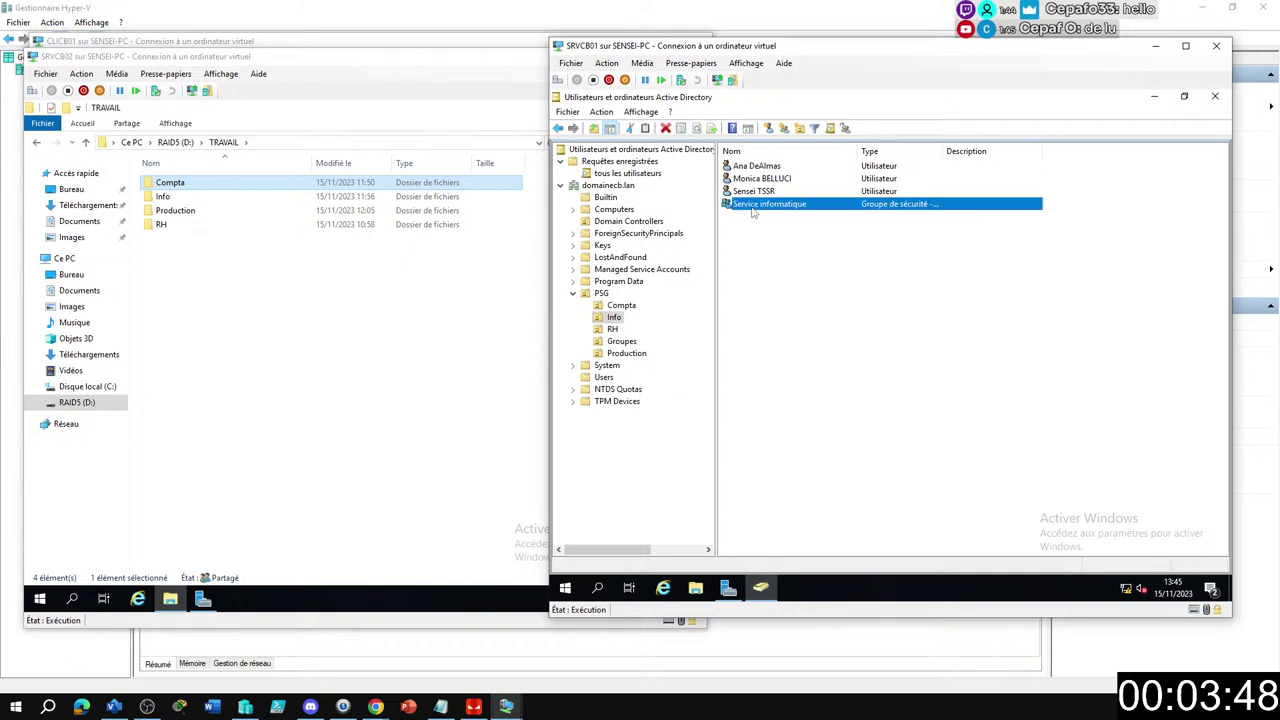
{"action": "left_click", "coordinate": [820, 196]}
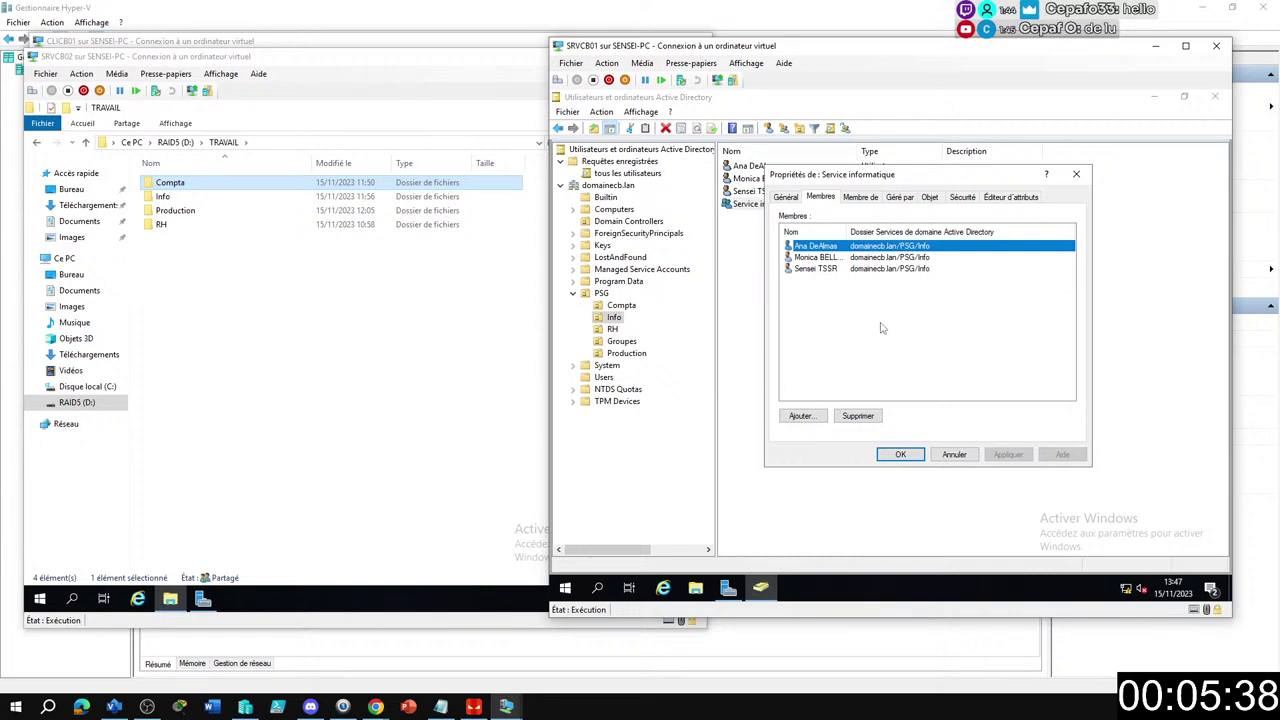
{"action": "left_click", "coordinate": [900, 454]}
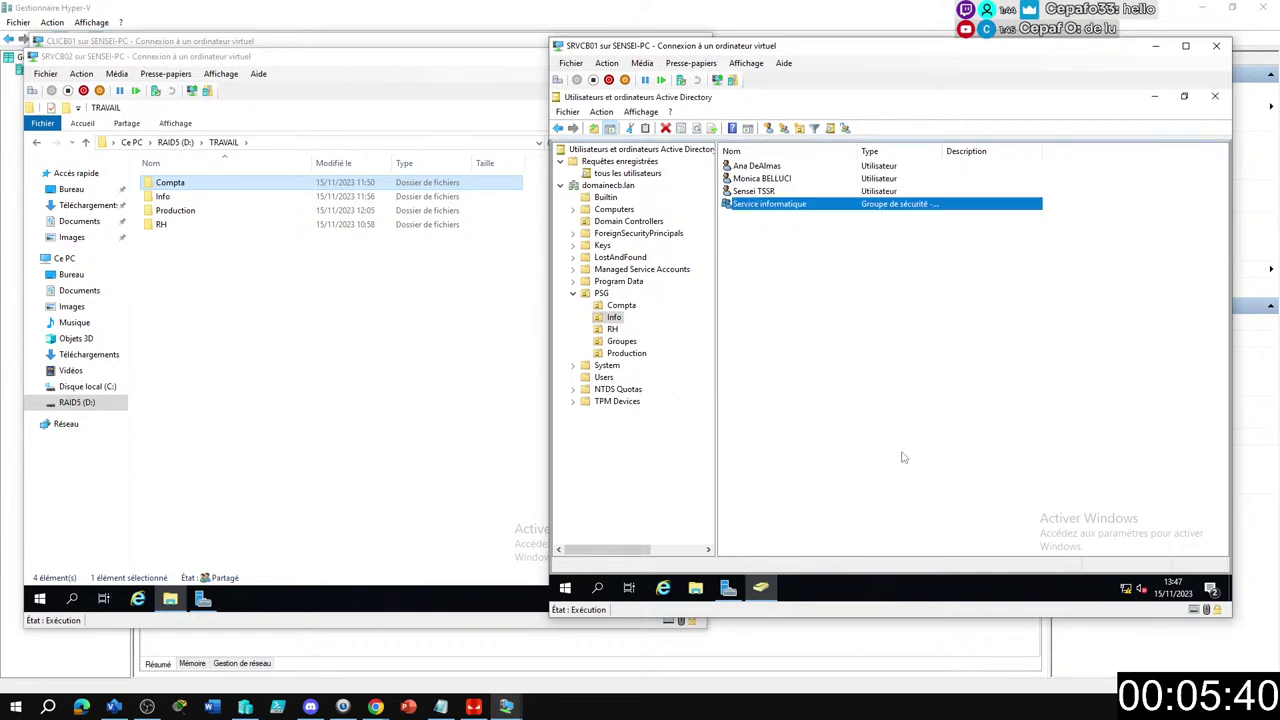
Add Service informatique to the Acces dossier commpta, Info, Production and RH groups.
{"action": "right_click", "coordinate": [768, 205]}
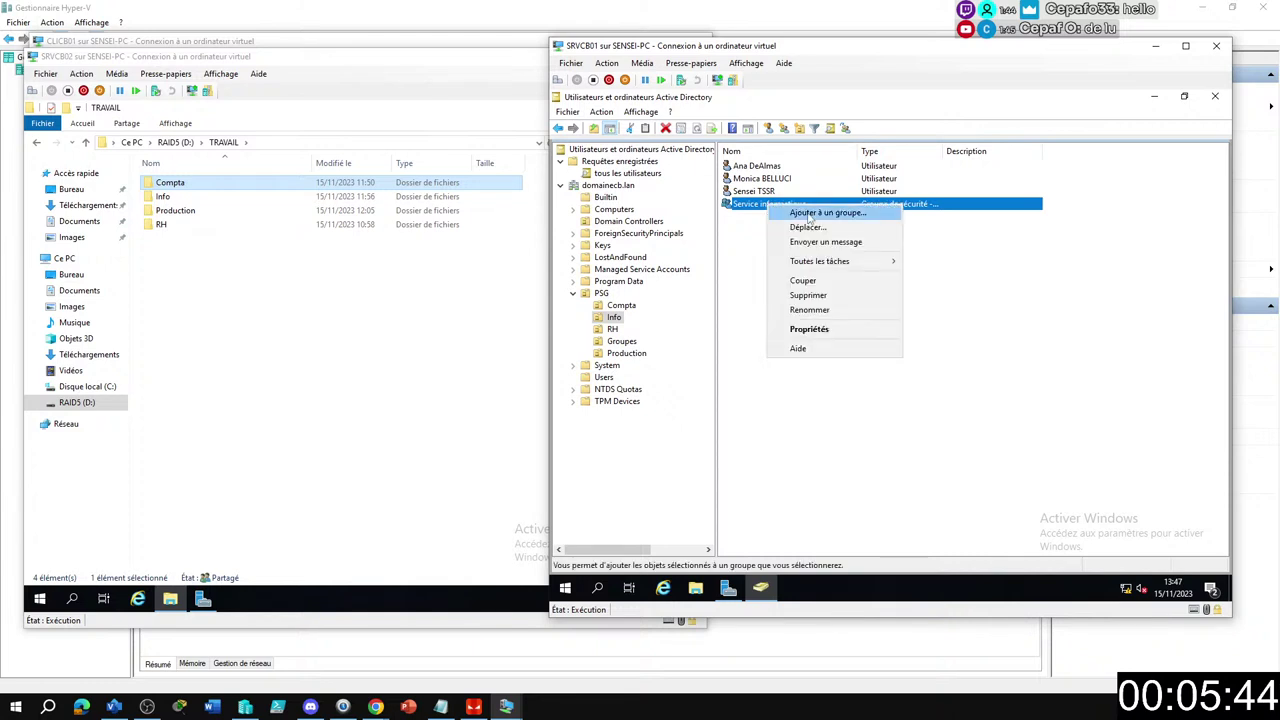
{"action": "left_click", "coordinate": [808, 213]}
{"action": "type", "text": "acc"}
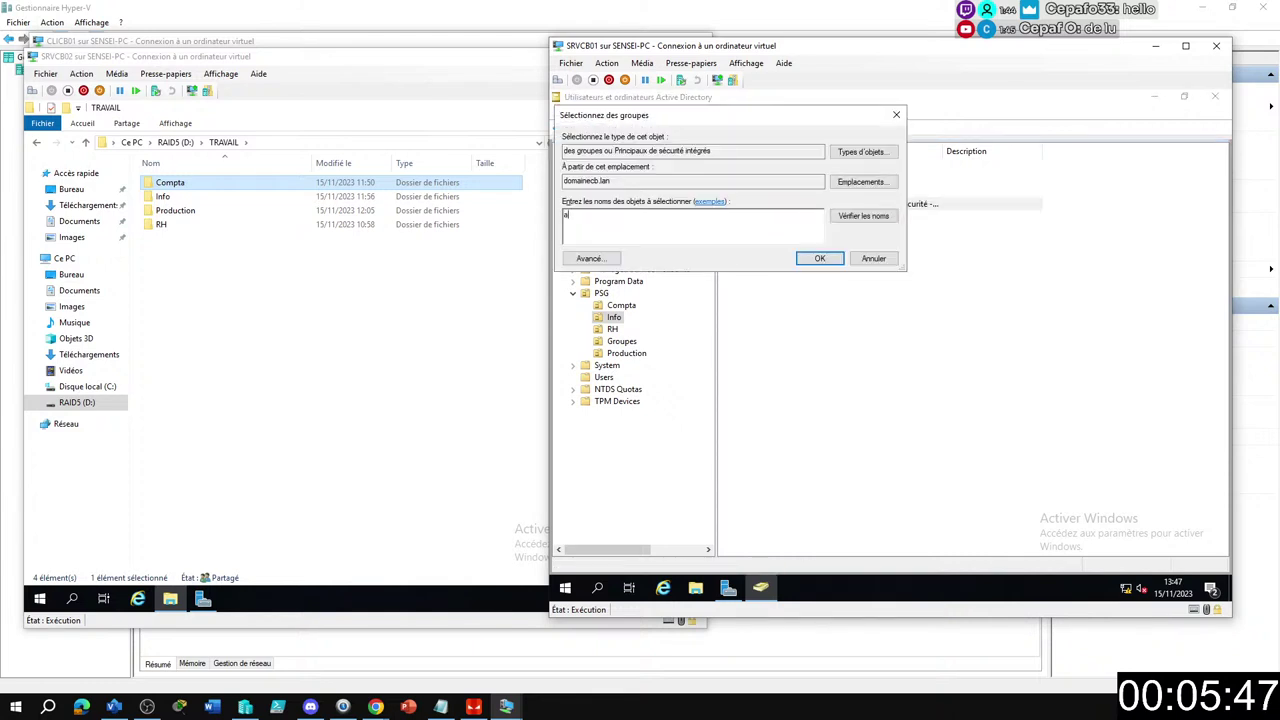
{"action": "key", "text": "Return"}
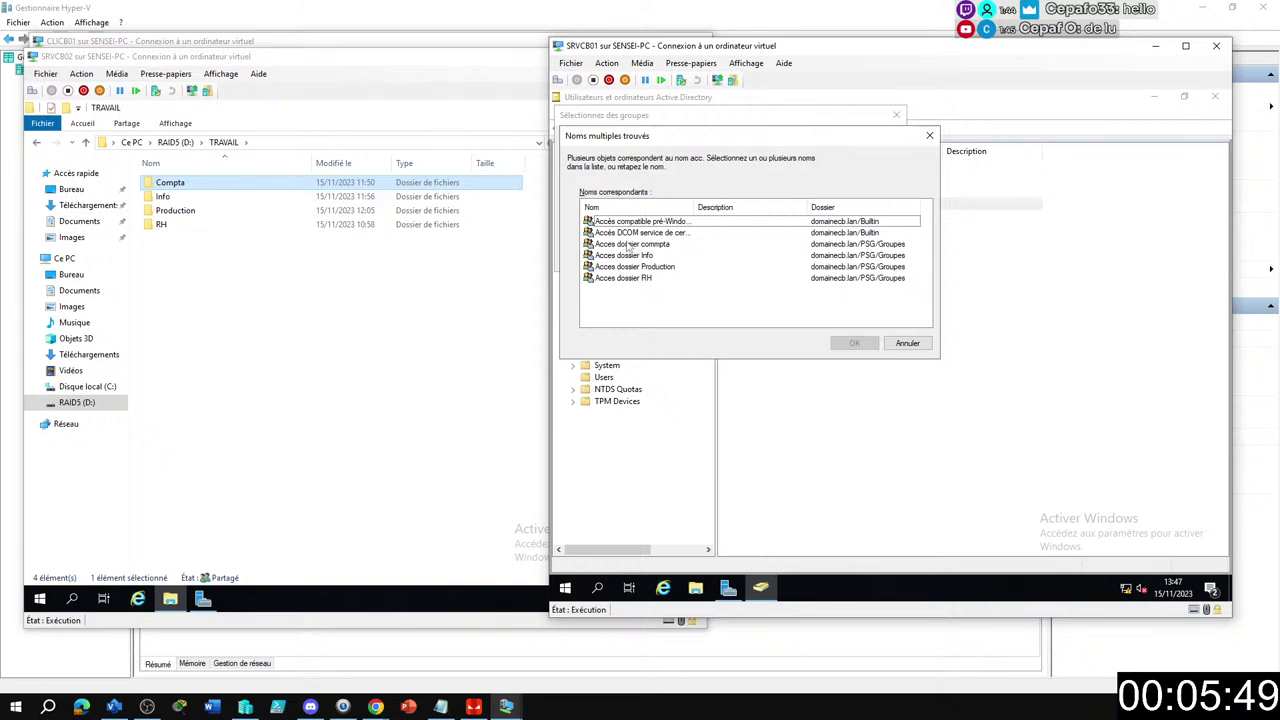
{"action": "left_click", "coordinate": [630, 245]}
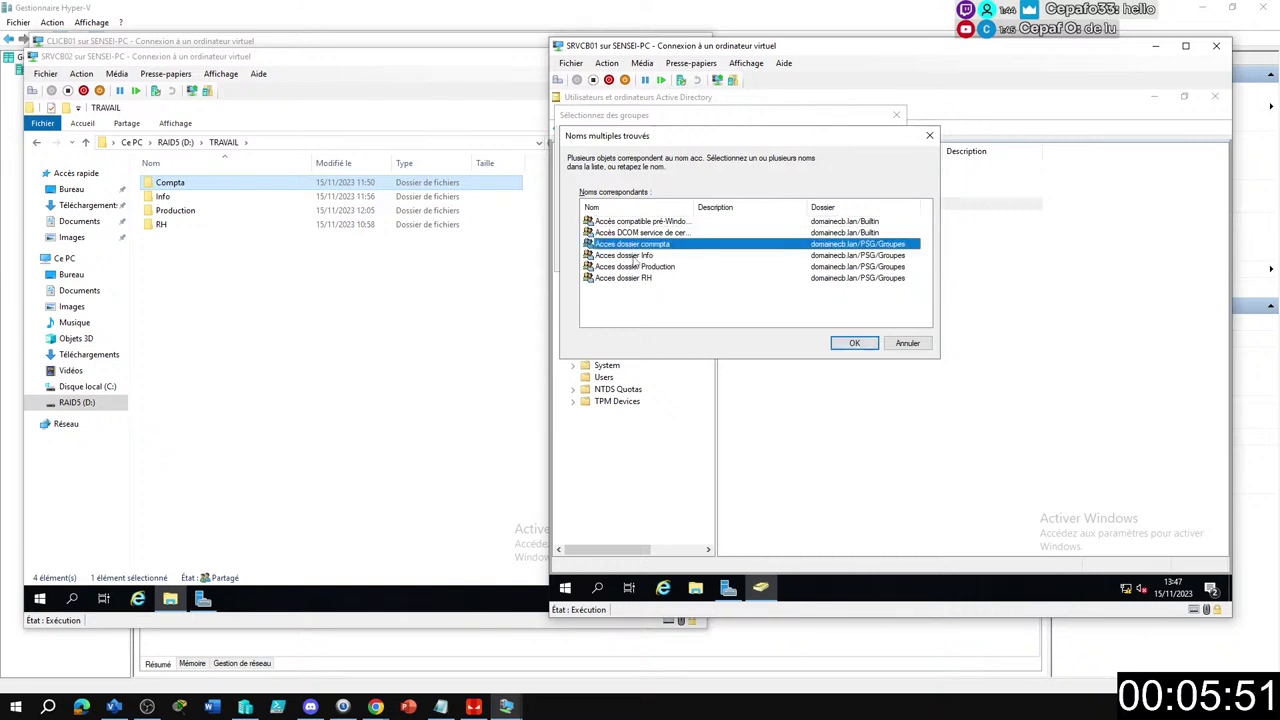
{"action": "left_click", "coordinate": [634, 255], "text": "ctrl"}
{"action": "left_click", "coordinate": [636, 267], "text": "ctrl"}
{"action": "left_click", "coordinate": [640, 278], "text": "ctrl"}
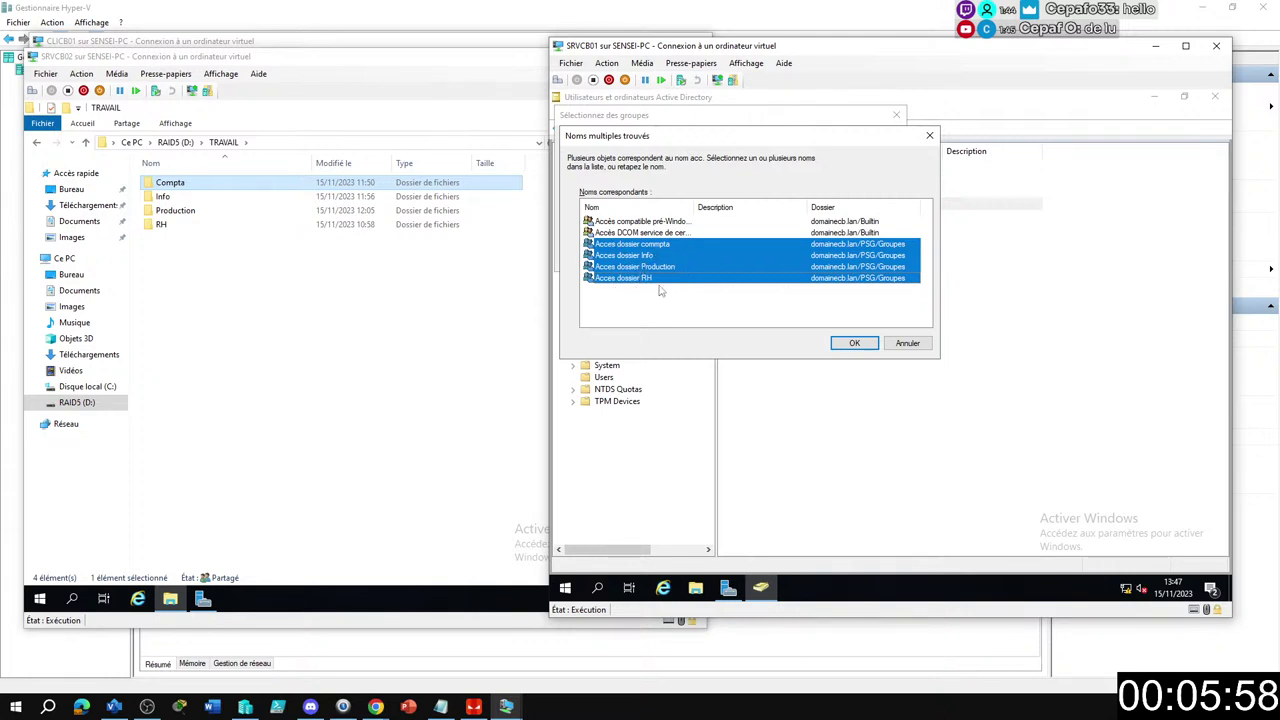
{"action": "left_click", "coordinate": [855, 343]}
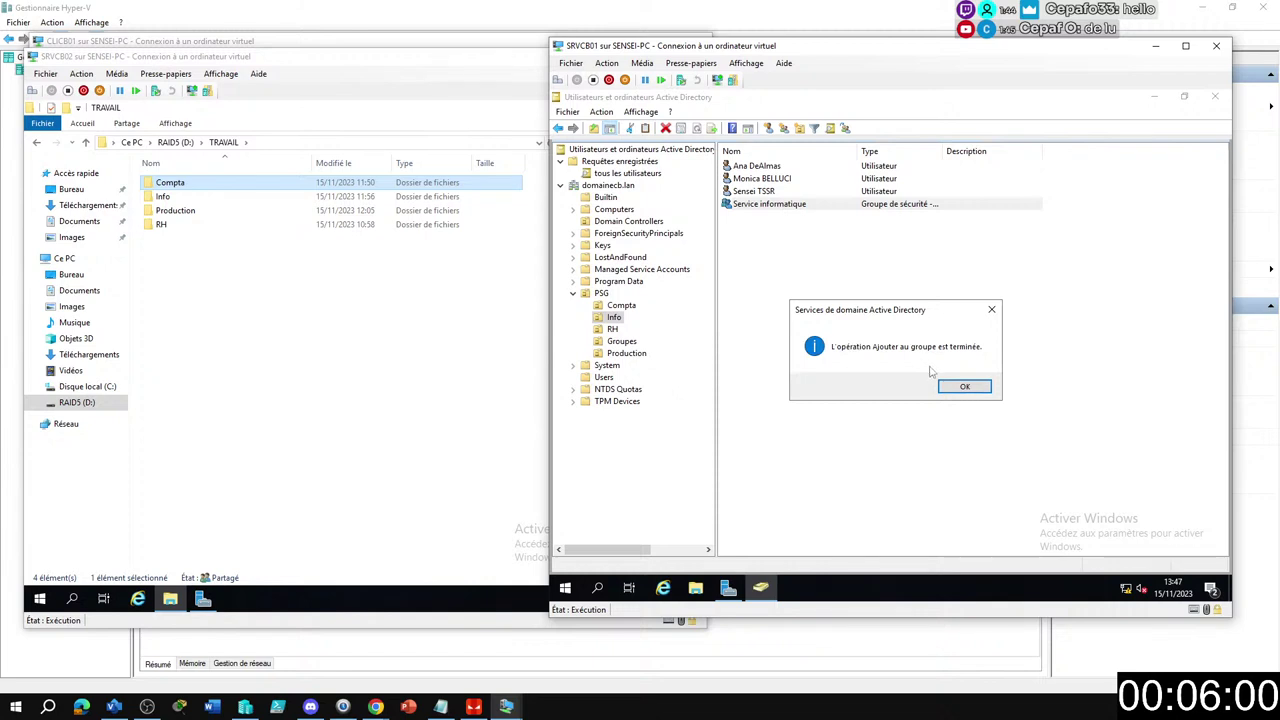
{"action": "left_click", "coordinate": [956, 394]}
{"action": "left_click", "coordinate": [855, 314]}
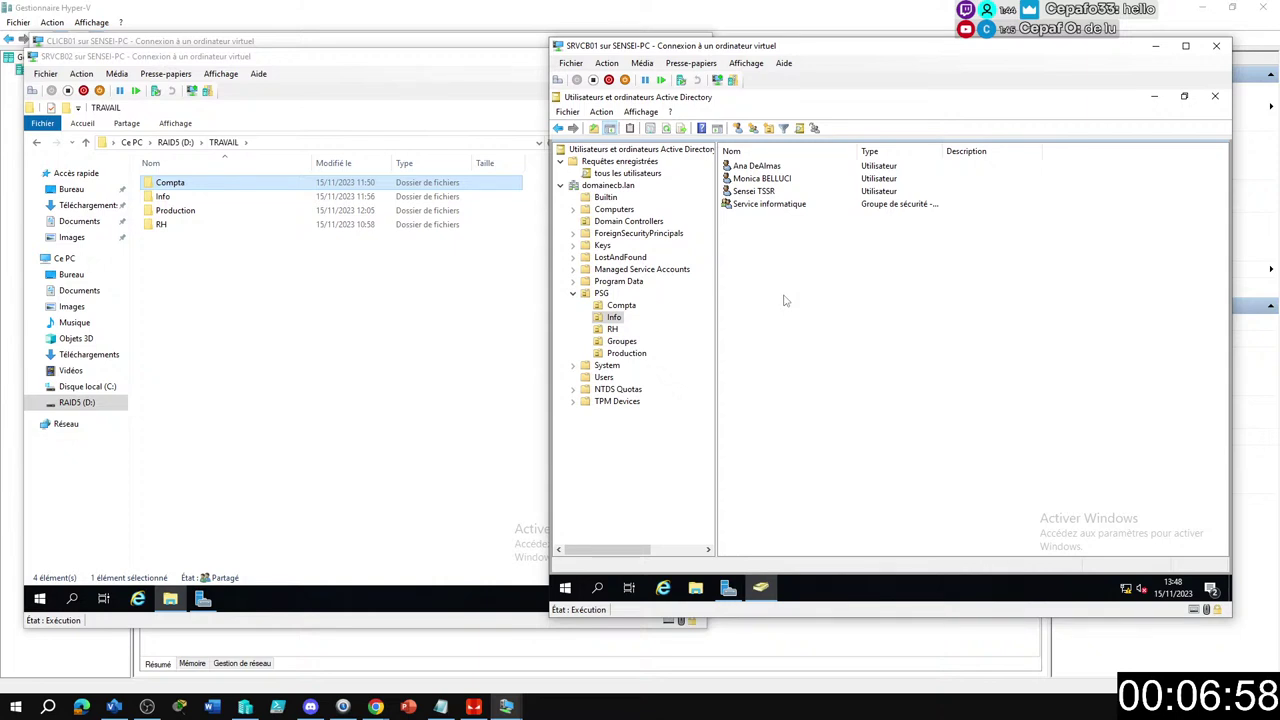
Open the New Object – User dialog for the PSG/Info unit.
{"action": "left_click", "coordinate": [738, 128]}
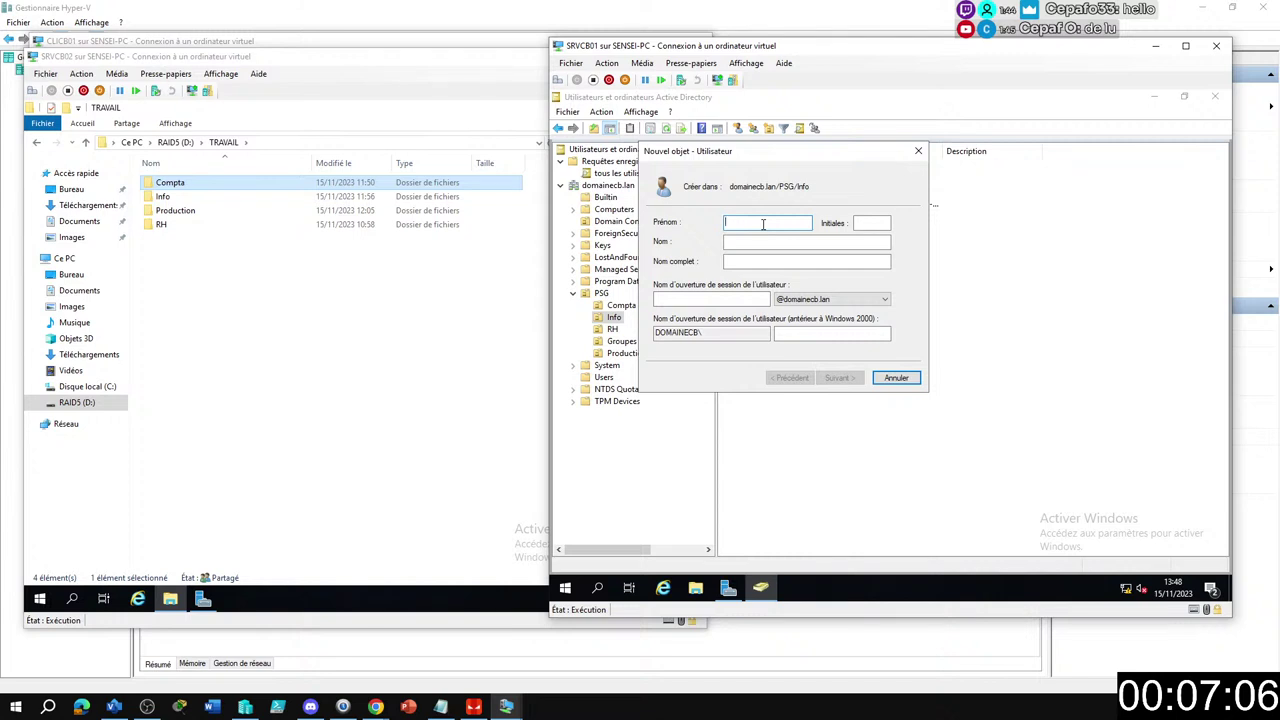
Enter first name Kylian, last name Mbappe and logon name mbappe for the new user.
{"action": "type", "text": "Kylian"}
{"action": "left_click", "coordinate": [727, 241]}
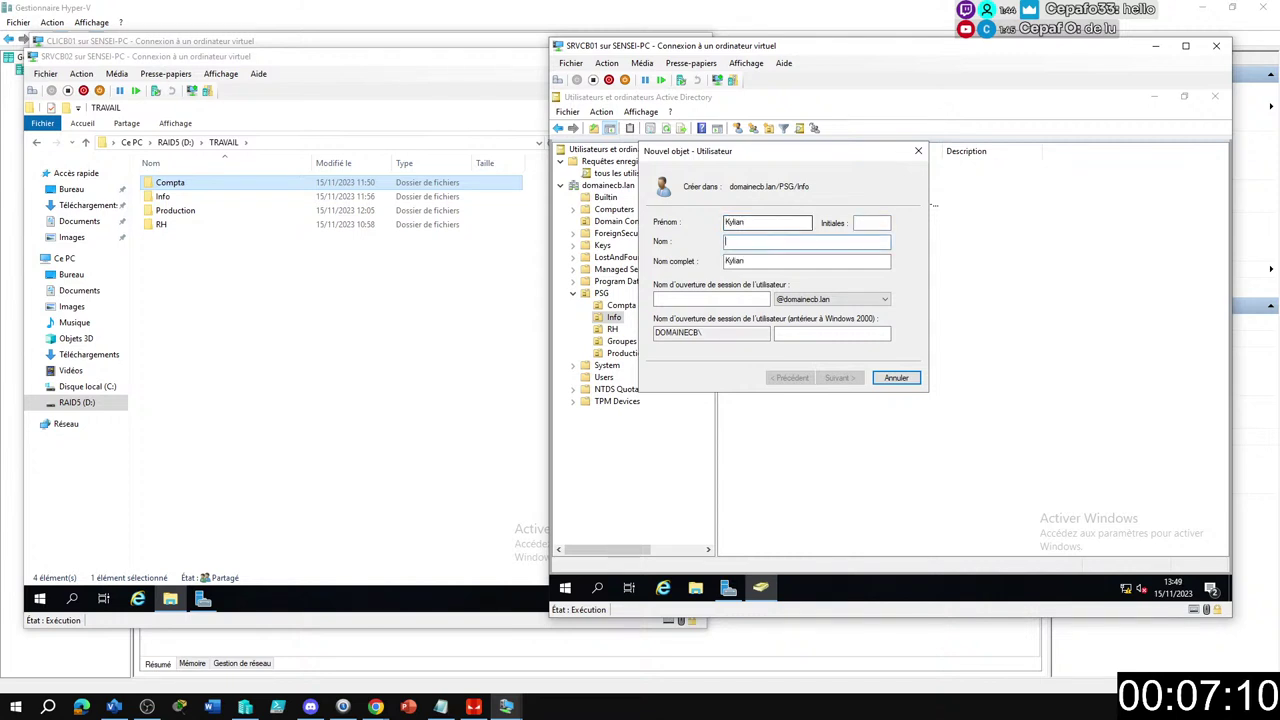
{"action": "type", "text": "Mbappe"}
{"action": "key", "text": "Tab"}
{"action": "key", "text": "Tab"}
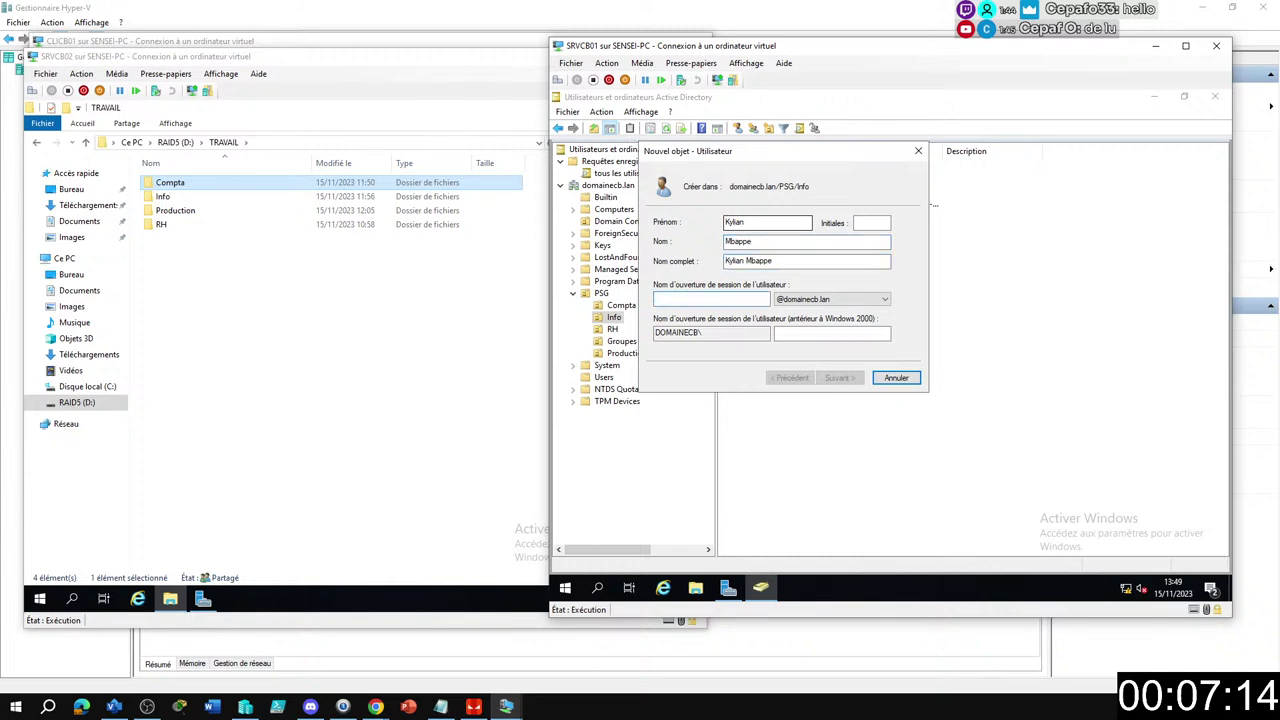
{"action": "type", "text": "mbappe"}
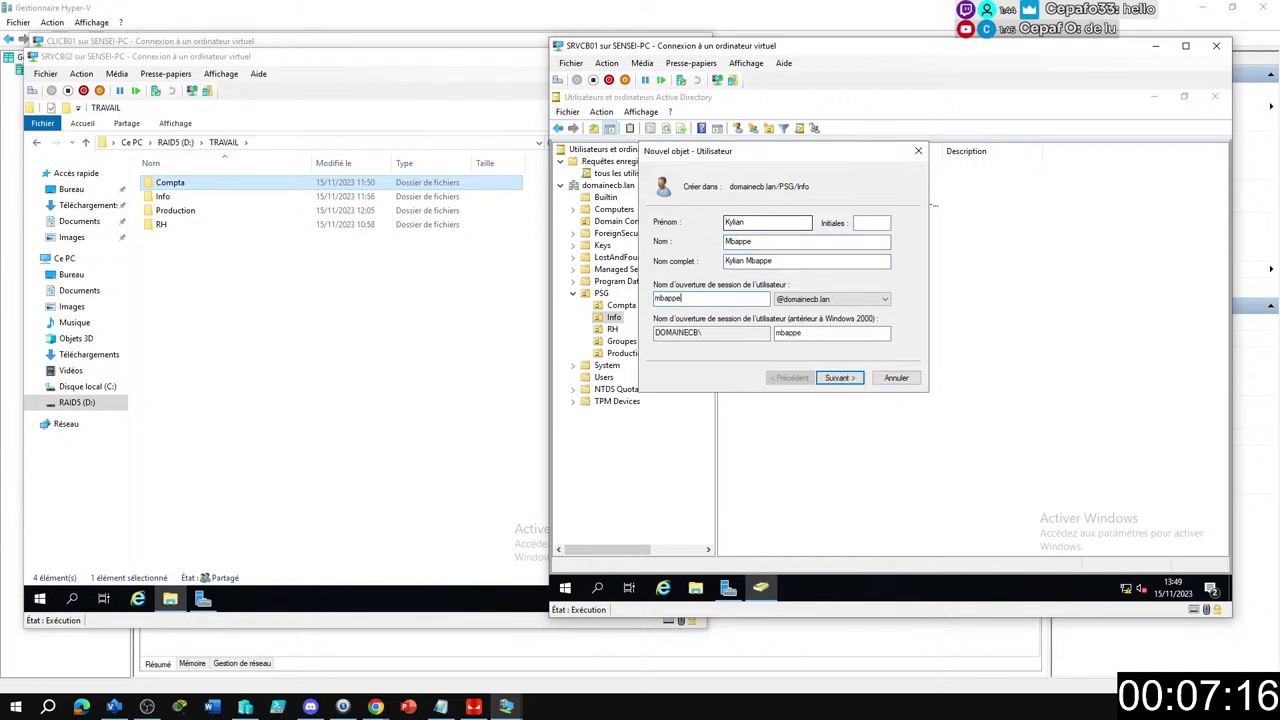
{"action": "key", "text": "Return"}
Set and confirm the account password, then finish creating the user.
{"action": "key", "text": "Tab"}
{"action": "key", "text": "Tab"}
{"action": "key", "text": "space"}
{"action": "key", "text": "Return"}
{"action": "key", "text": "Return"}
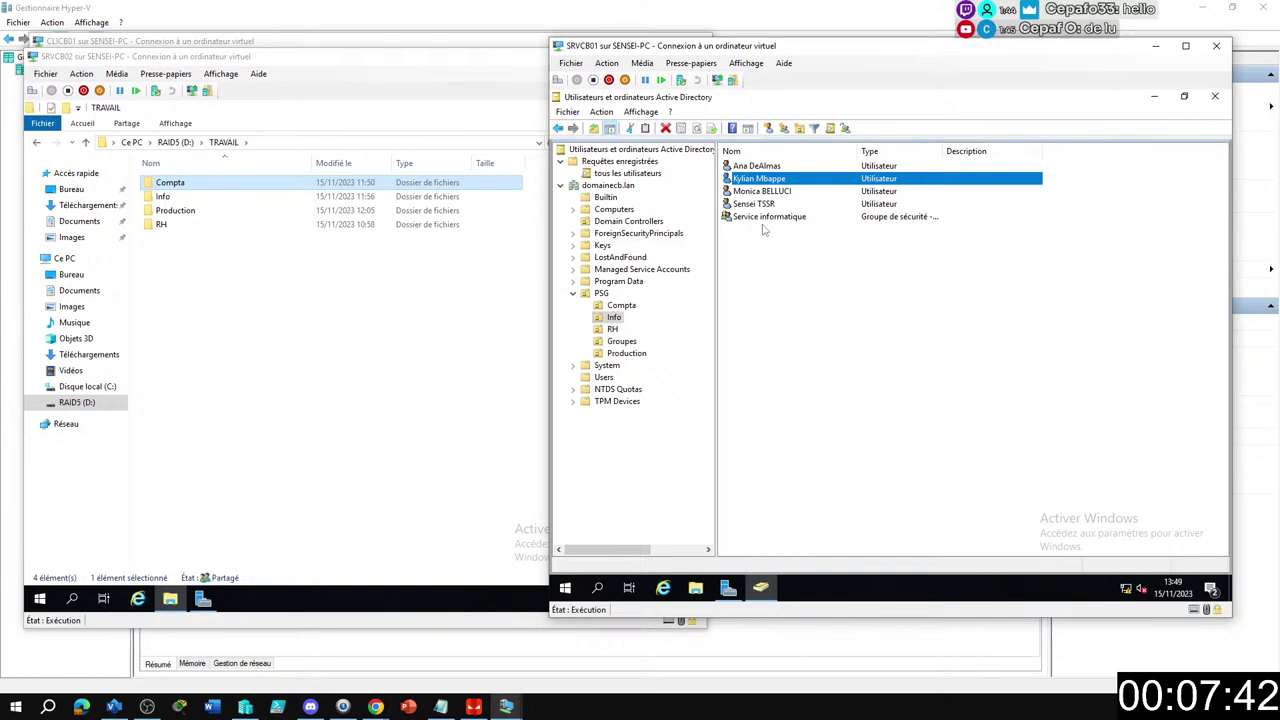
Add Kylian Mbappe to the Service informatique group.
{"action": "right_click", "coordinate": [771, 178]}
{"action": "left_click", "coordinate": [802, 188]}
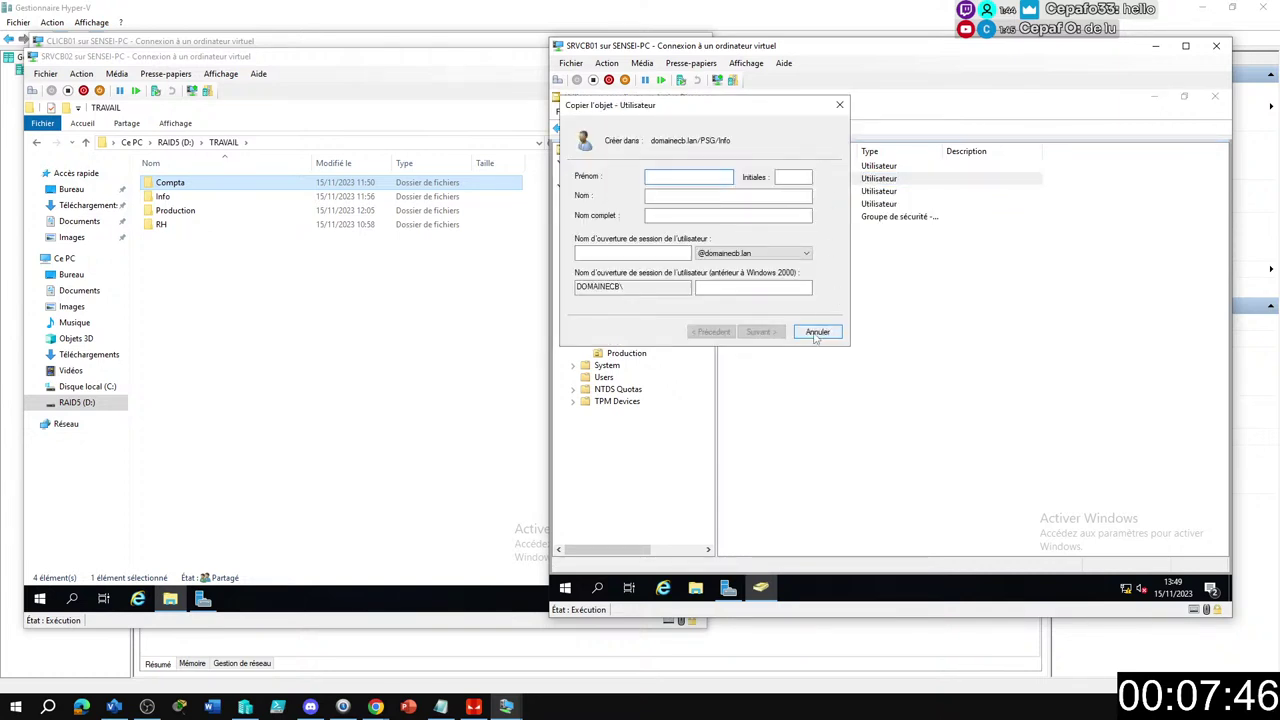
{"action": "left_click", "coordinate": [818, 334]}
{"action": "right_click", "coordinate": [758, 178]}
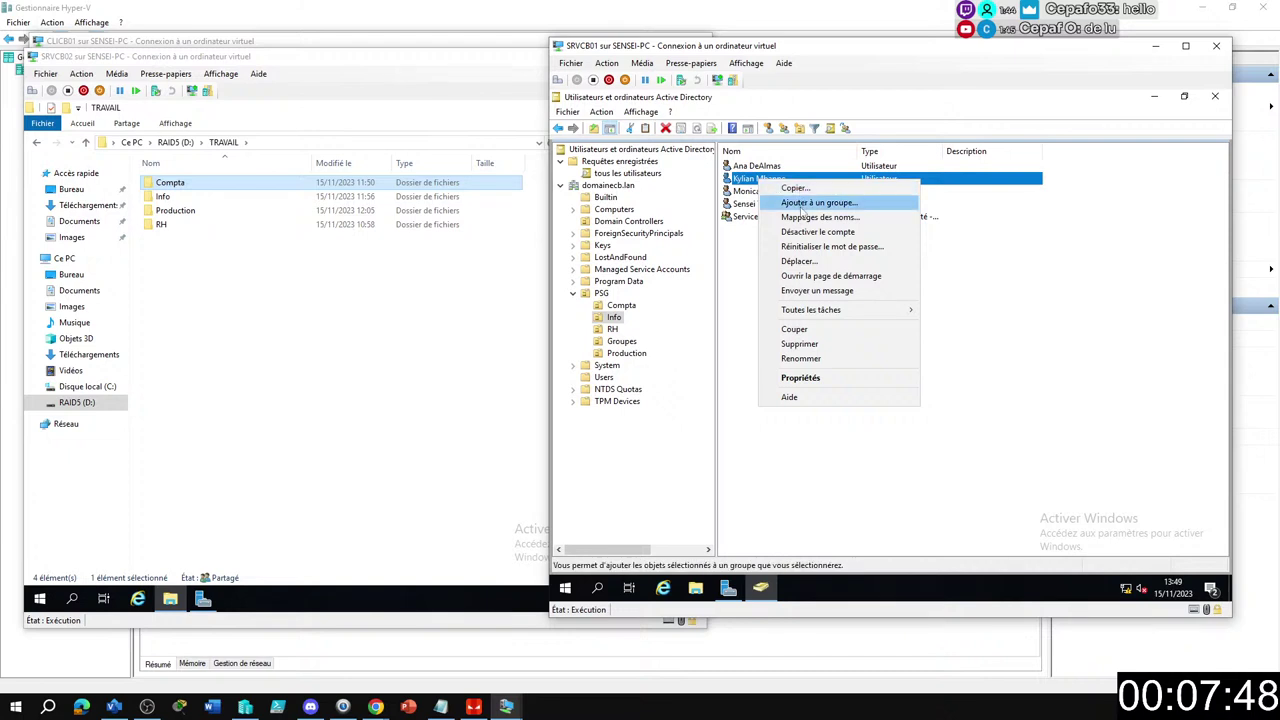
{"action": "left_click", "coordinate": [800, 199]}
{"action": "type", "text": "ser"}
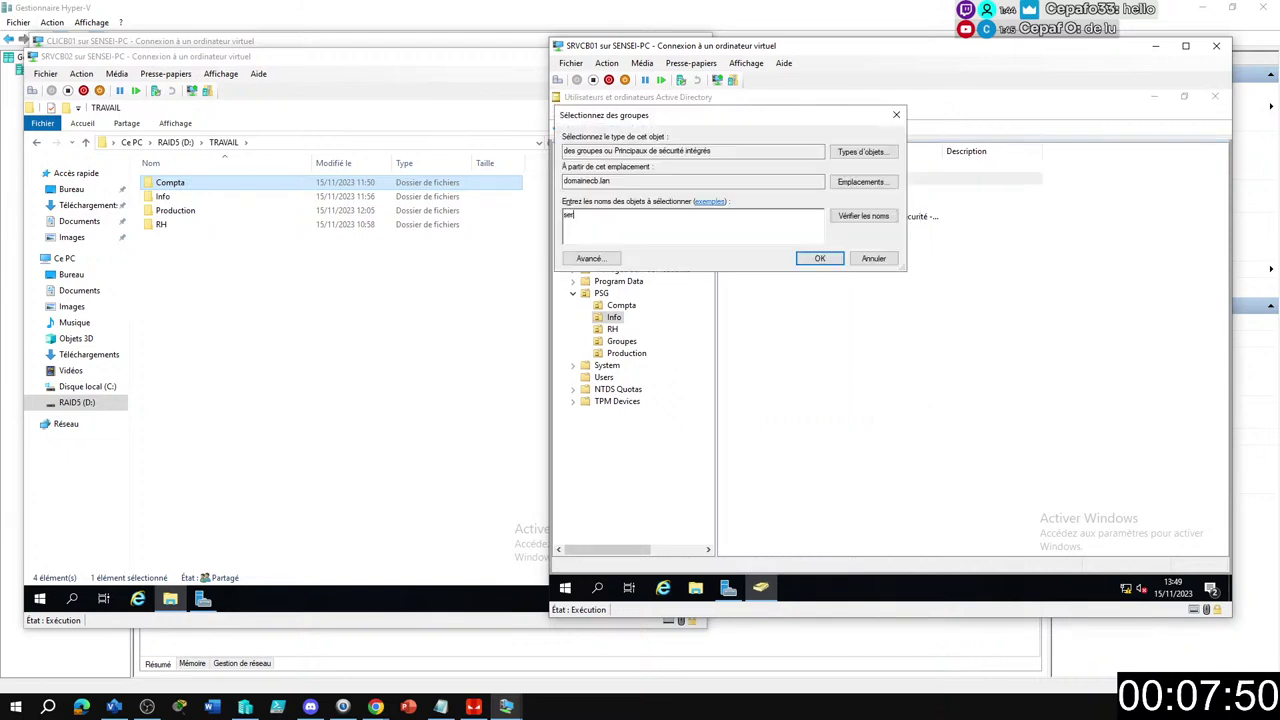
{"action": "key", "text": "Return"}
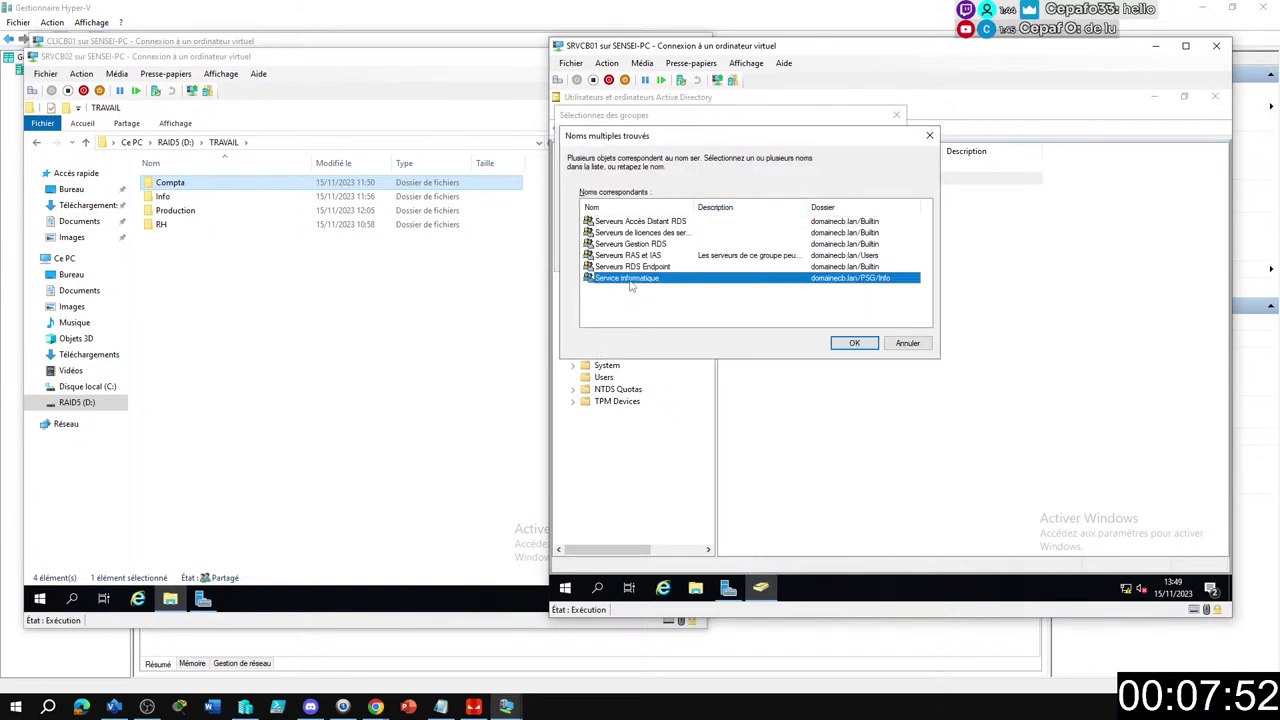
{"action": "double_click", "coordinate": [630, 279]}
{"action": "key", "text": "Return"}
{"action": "left_click", "coordinate": [955, 388]}
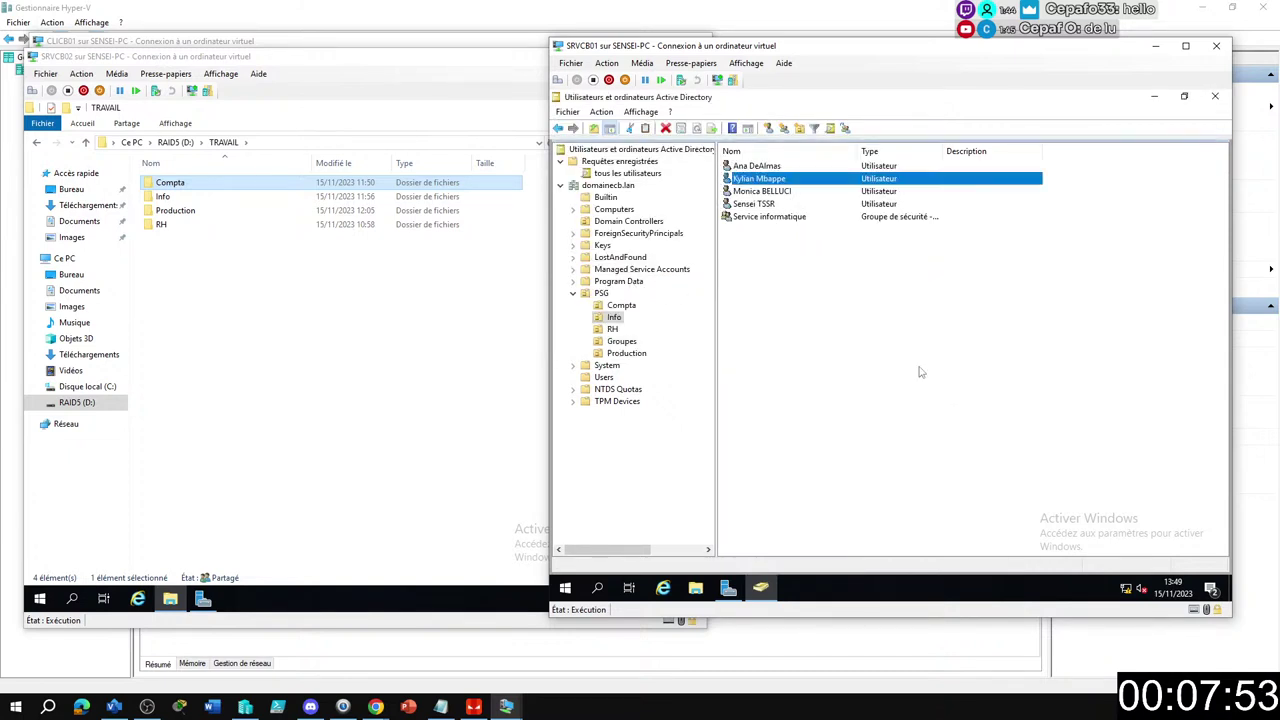
{"action": "left_click", "coordinate": [765, 218]}
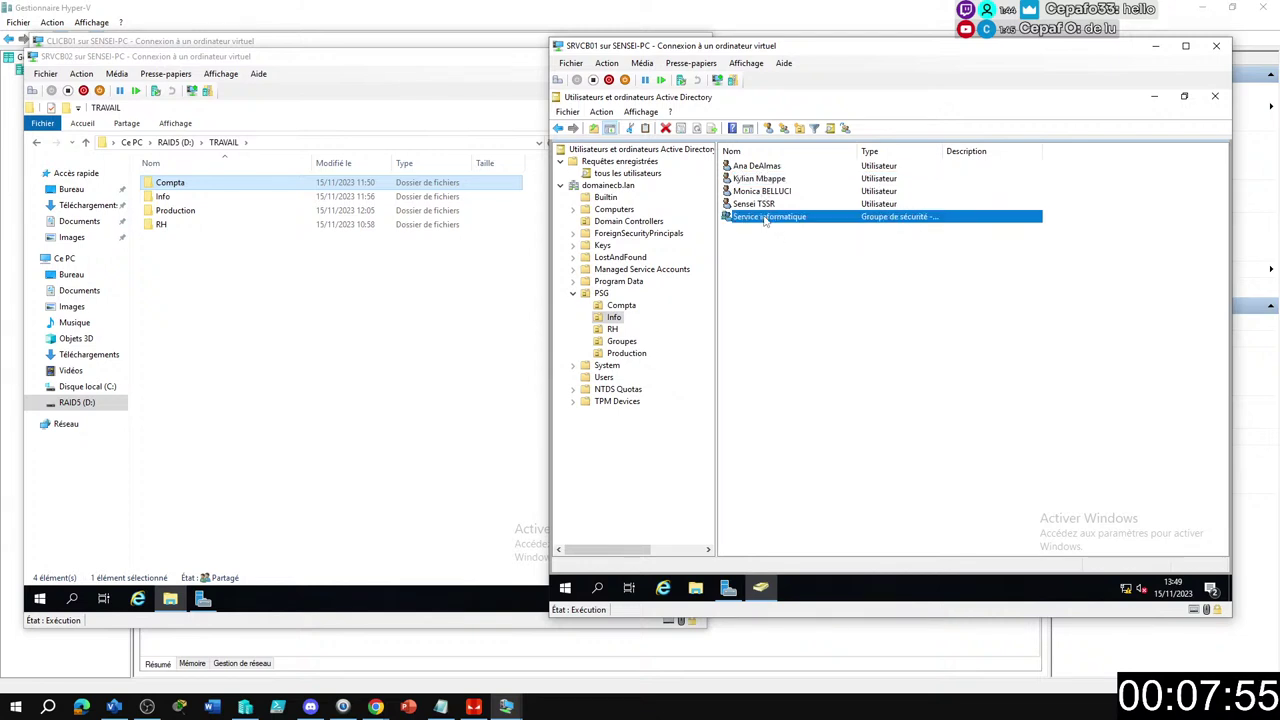
Show Service informatique's Membre de tab listing its four Acces dossier groups, arranging the windows for viewing.
{"action": "double_click", "coordinate": [765, 218]}
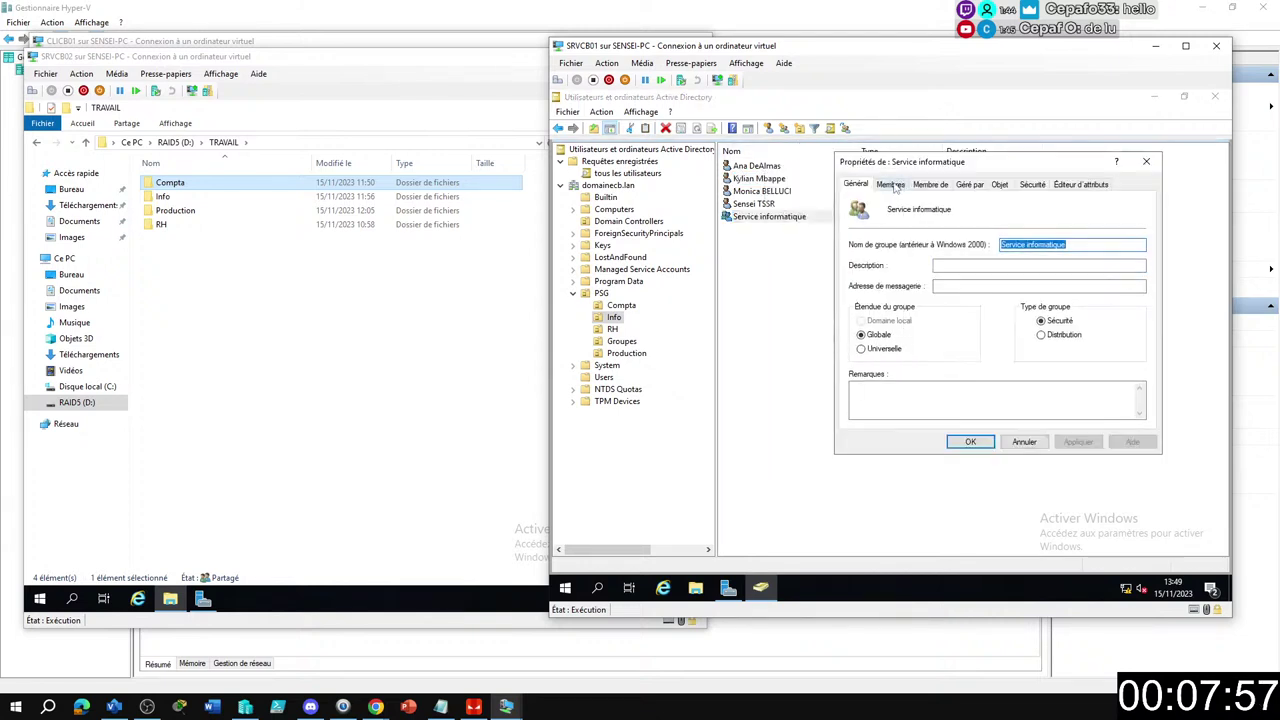
{"action": "left_click", "coordinate": [928, 186]}
{"action": "left_click_drag", "start_coordinate": [934, 162], "coordinate": [905, 151]}
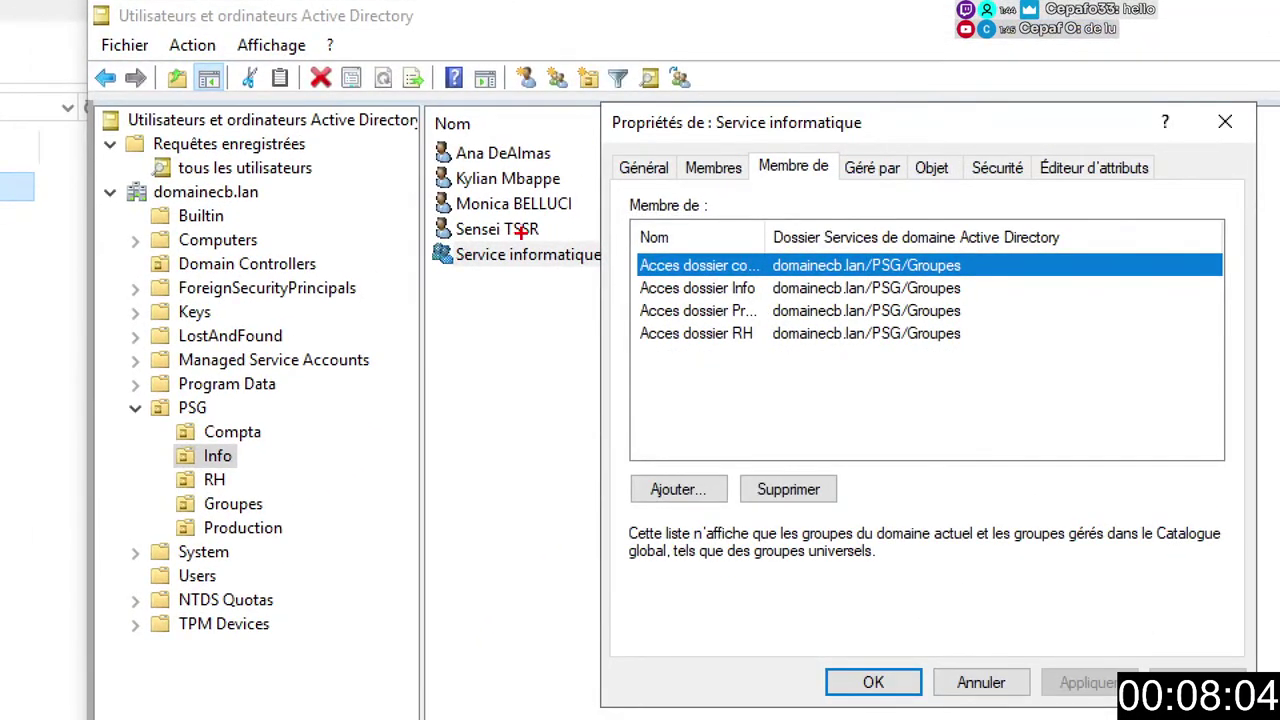
{"action": "left_click_drag", "start_coordinate": [428, 160], "coordinate": [582, 203]}
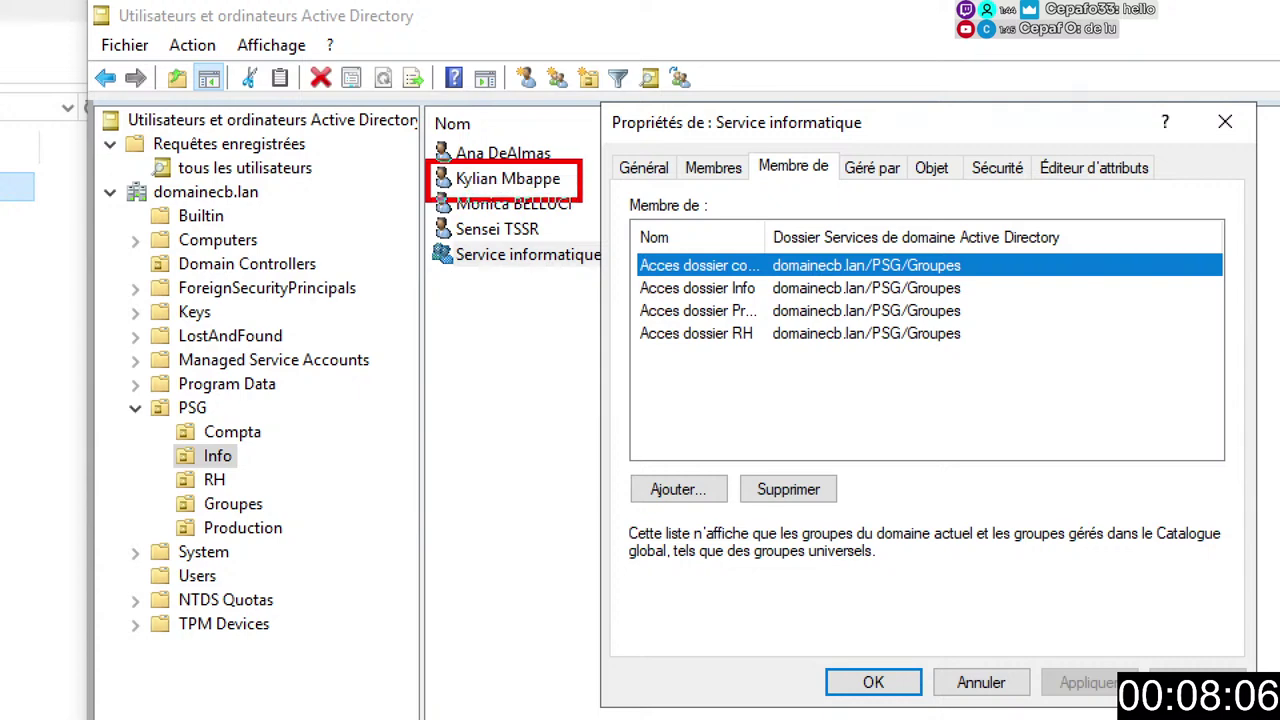
{"action": "left_click_drag", "start_coordinate": [712, 170], "coordinate": [557, 181]}
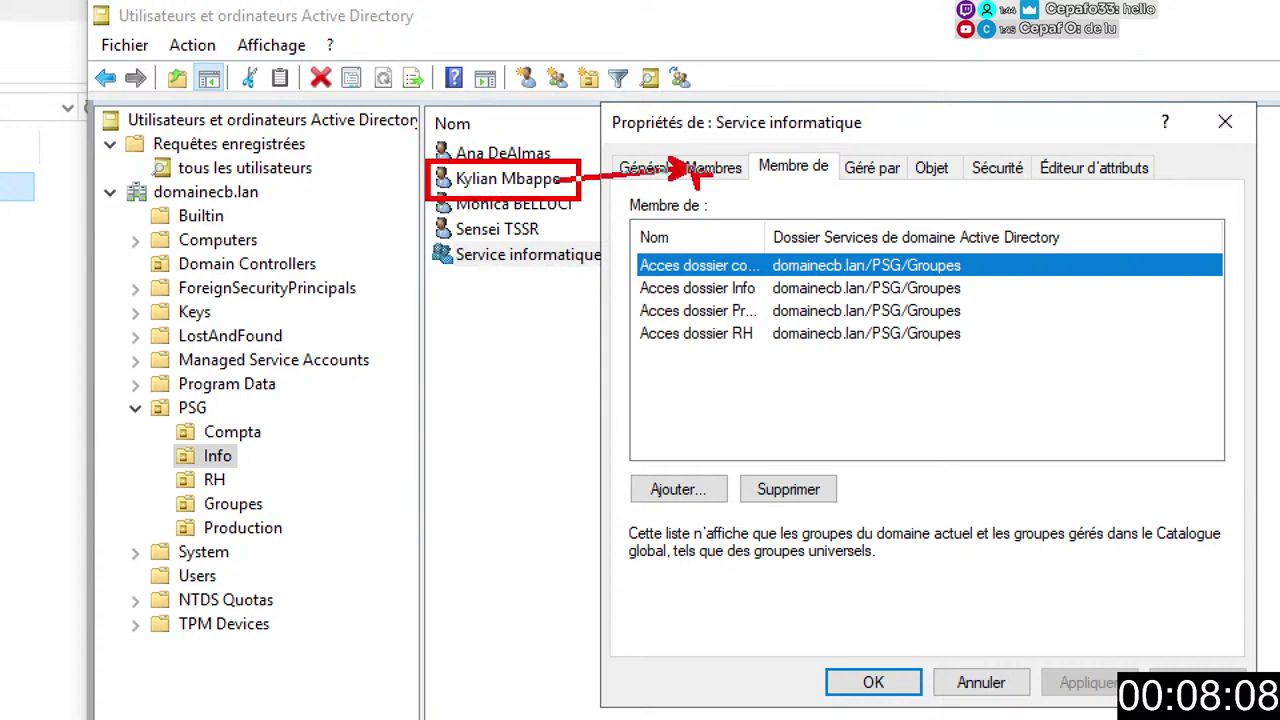
{"action": "key", "text": "ctrl+z"}
{"action": "left_click_drag", "start_coordinate": [684, 172], "coordinate": [572, 188]}
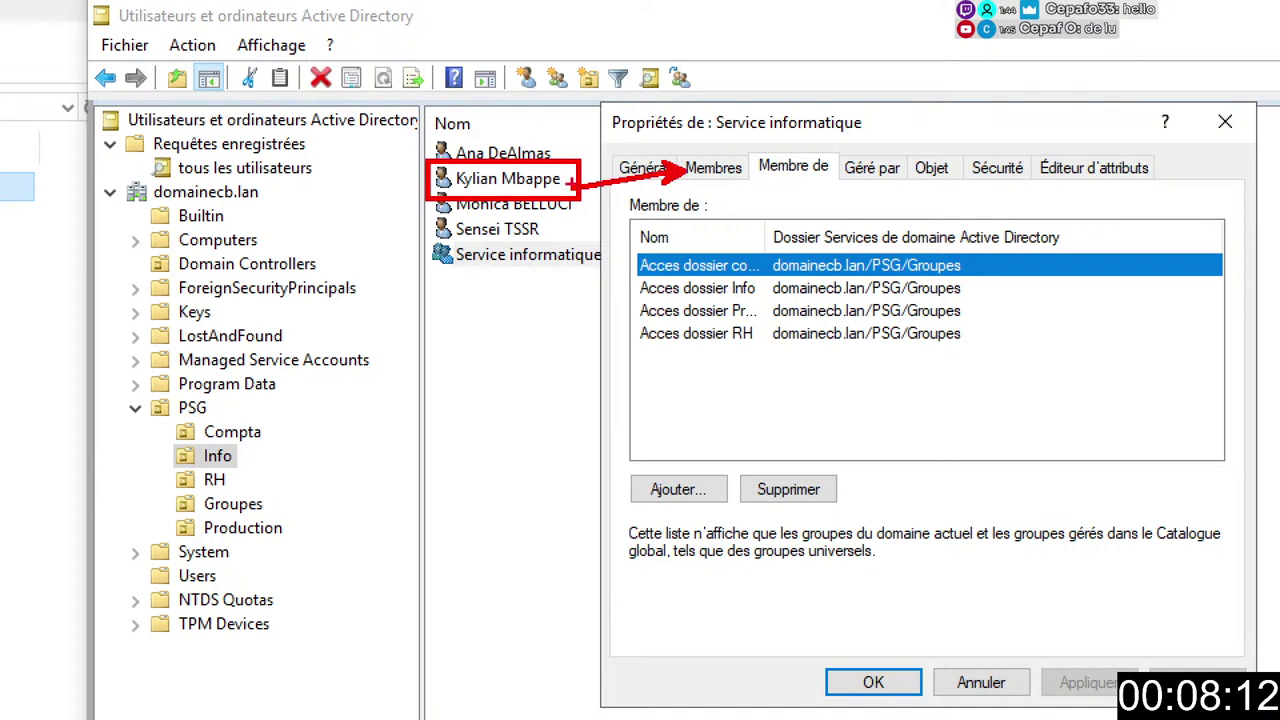
{"action": "mouse_move", "coordinate": [702, 97]}
{"action": "left_mouse_down"}
{"action": "mouse_move", "coordinate": [785, 134]}
{"action": "mouse_move", "coordinate": [911, 134]}
{"action": "left_mouse_up"}
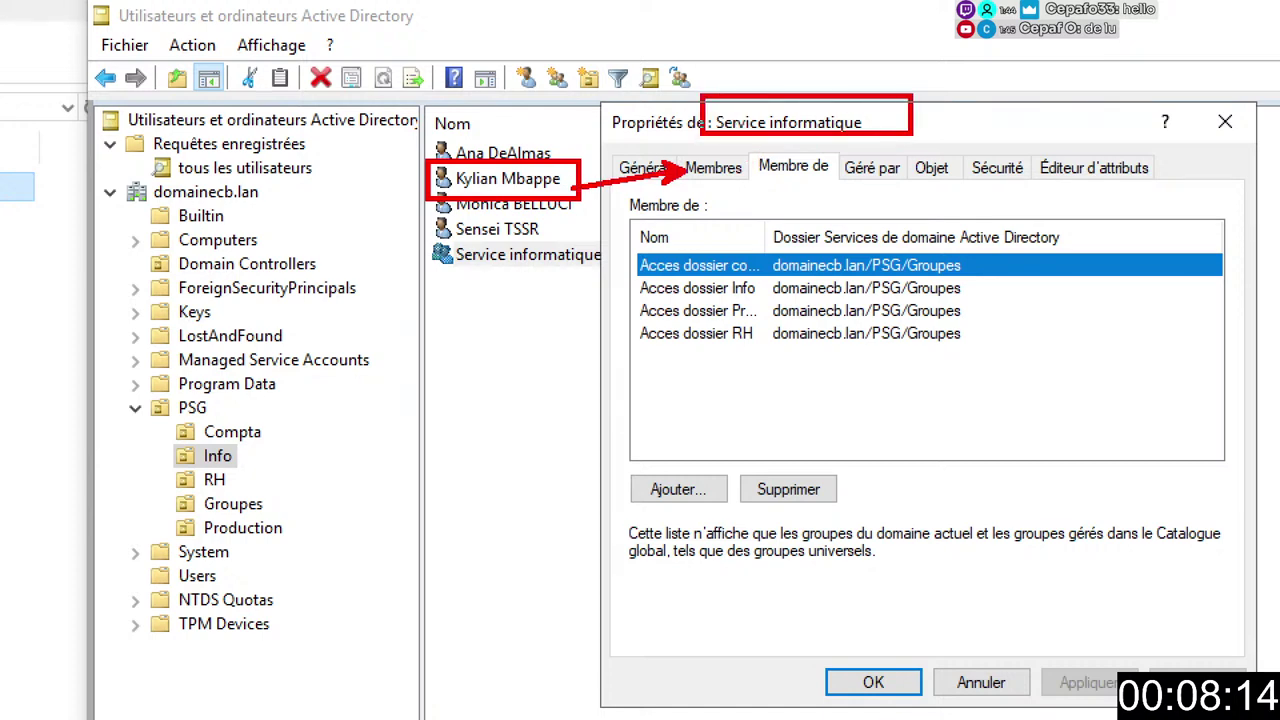
{"action": "left_click_drag", "start_coordinate": [838, 163], "coordinate": [838, 140]}
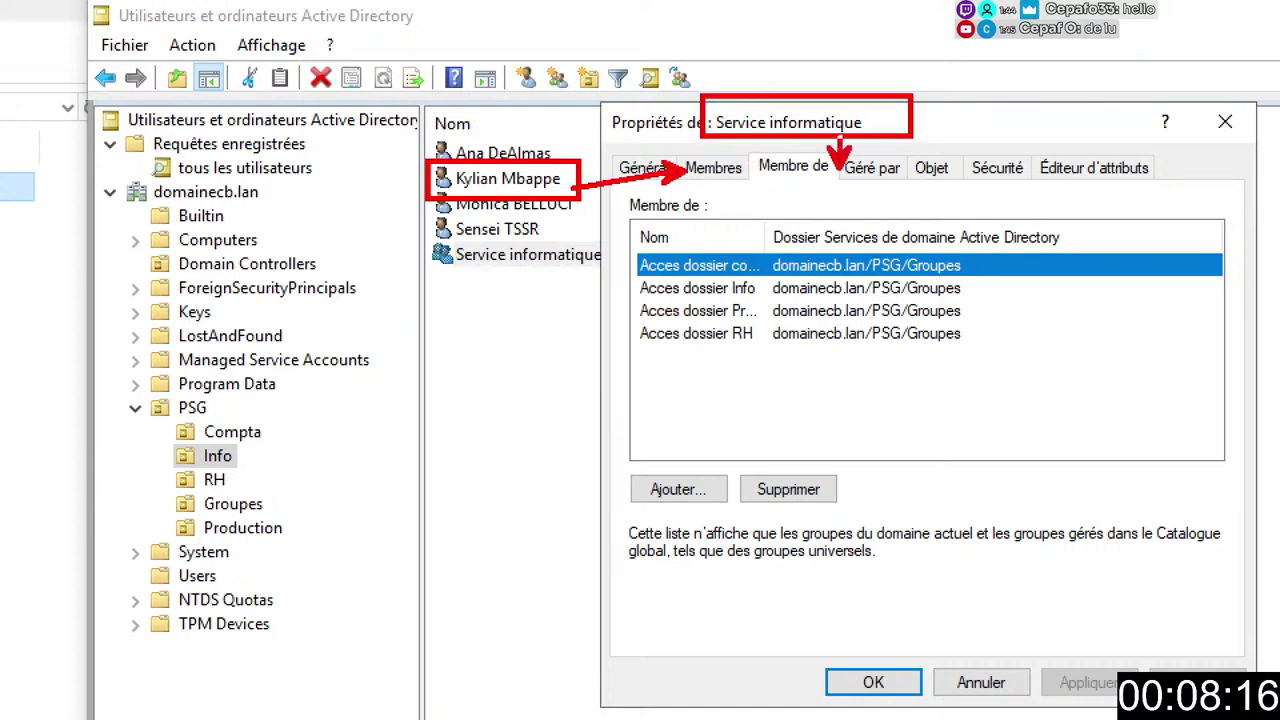
{"action": "mouse_move", "coordinate": [640, 266]}
{"action": "left_mouse_down"}
{"action": "mouse_move", "coordinate": [592, 272]}
{"action": "mouse_move", "coordinate": [610, 346]}
{"action": "left_mouse_up"}
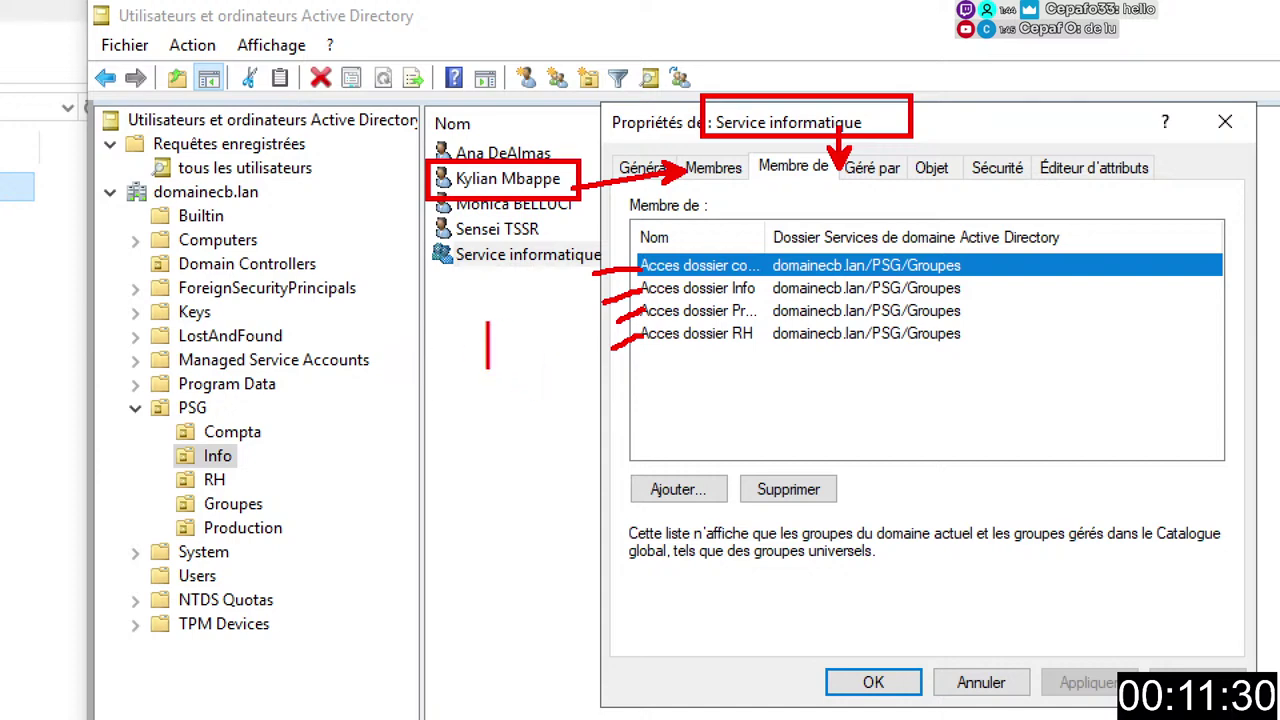
Type the AGDLP letters A, G, DL and P on separate lines.
{"action": "type", "text": "A"}
{"action": "key", "text": "Return"}
{"action": "type", "text": "G"}
{"action": "key", "text": "Return"}
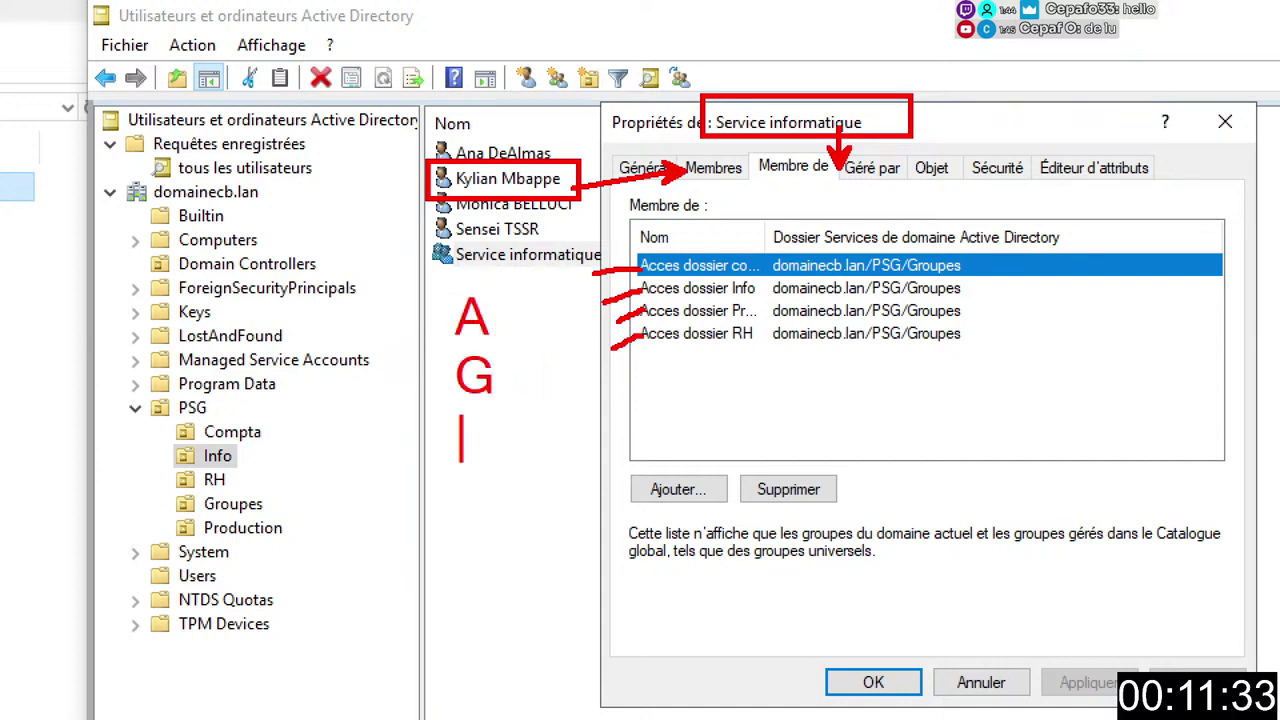
{"action": "type", "text": "DL"}
{"action": "key", "text": "Return"}
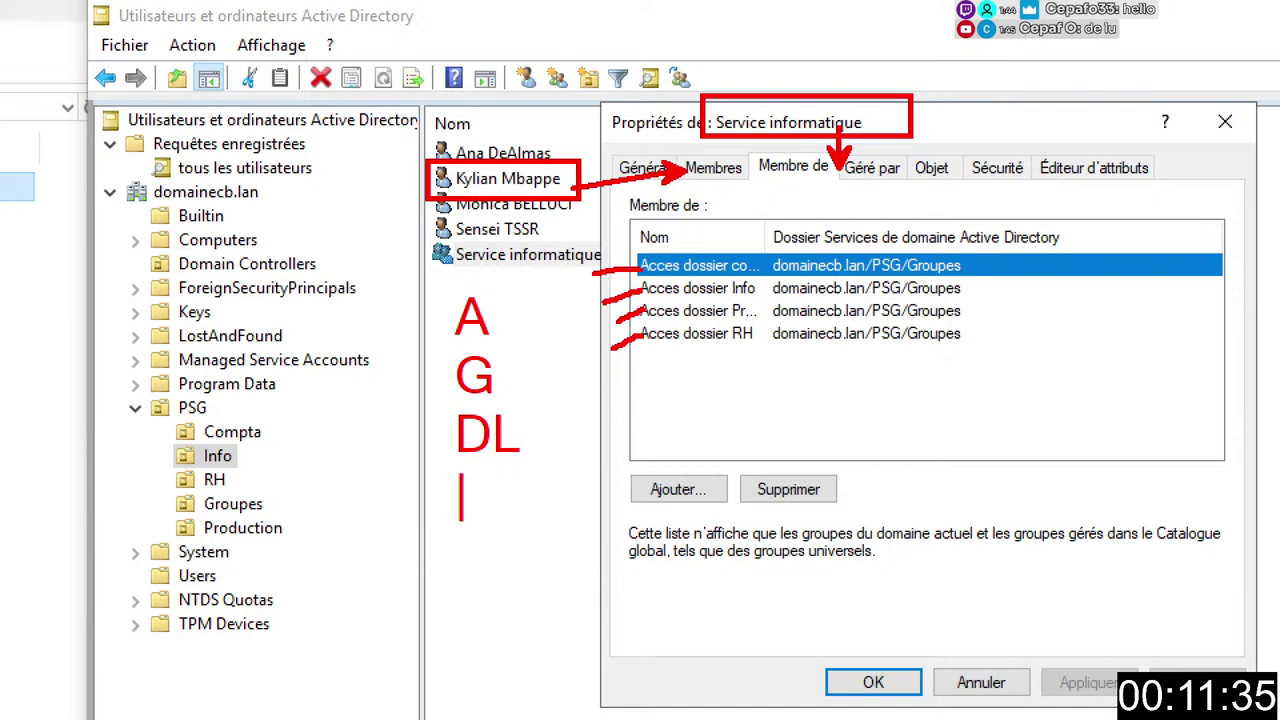
{"action": "type", "text": "P"}
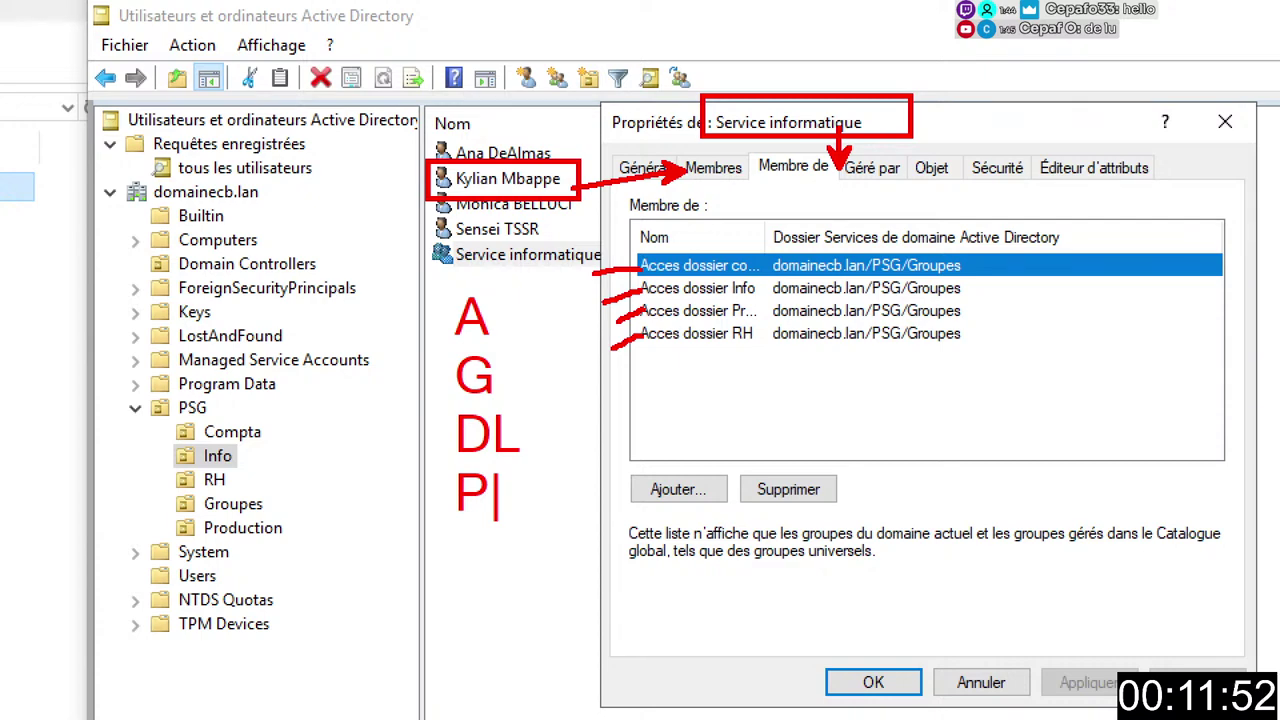
{"action": "left_click", "coordinate": [461, 318]}
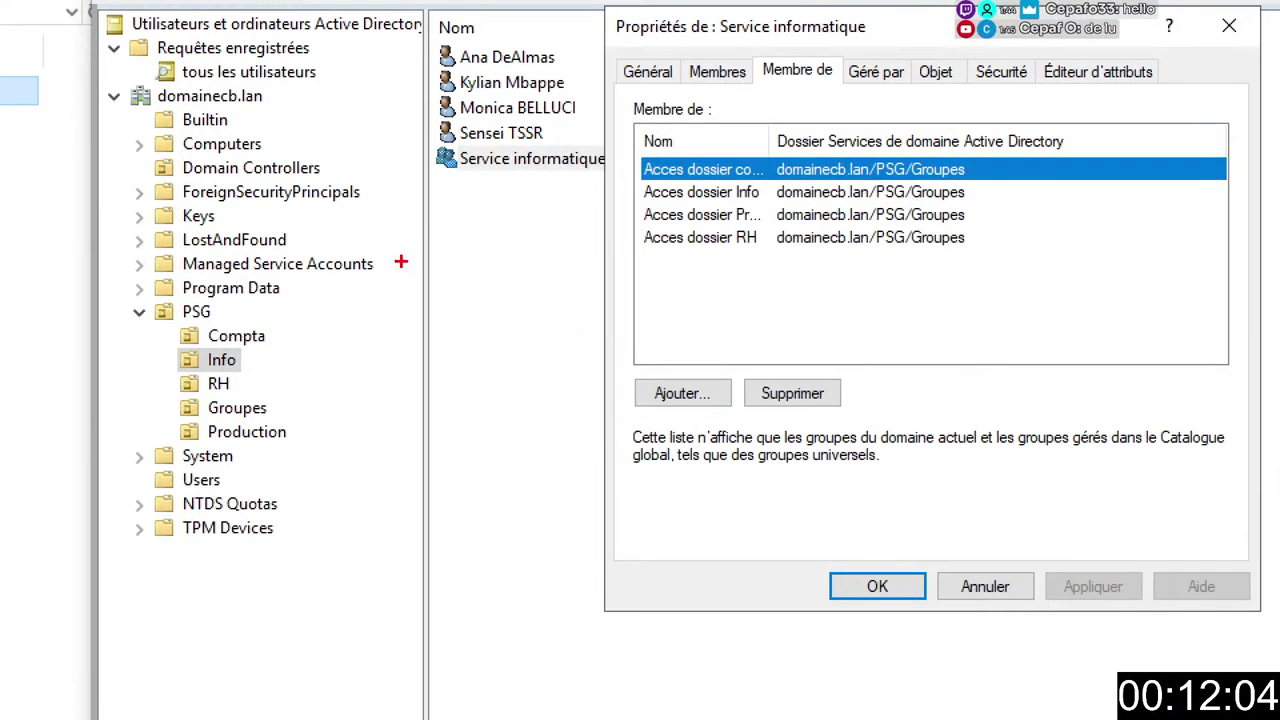
Write a red note reading 'Account' with 'Global' on the line below.
{"action": "left_click_drag", "start_coordinate": [675, 265], "coordinate": [675, 305]}
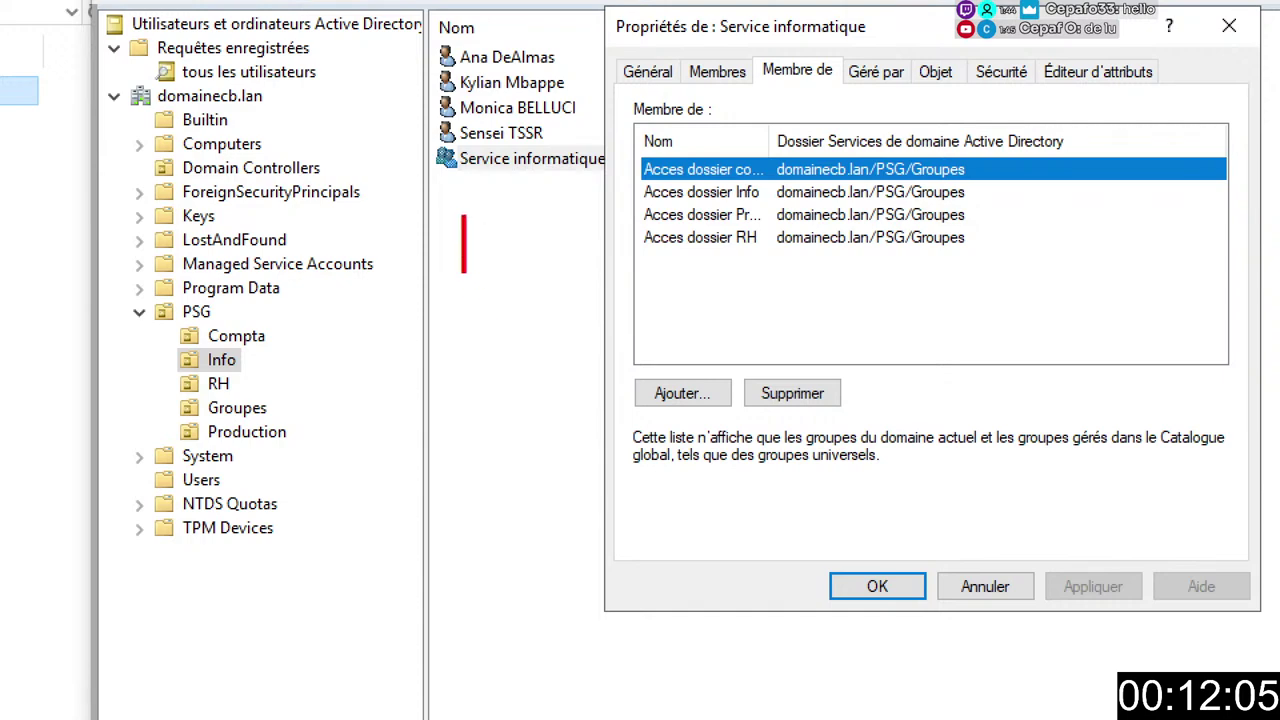
{"action": "type", "text": "Account"}
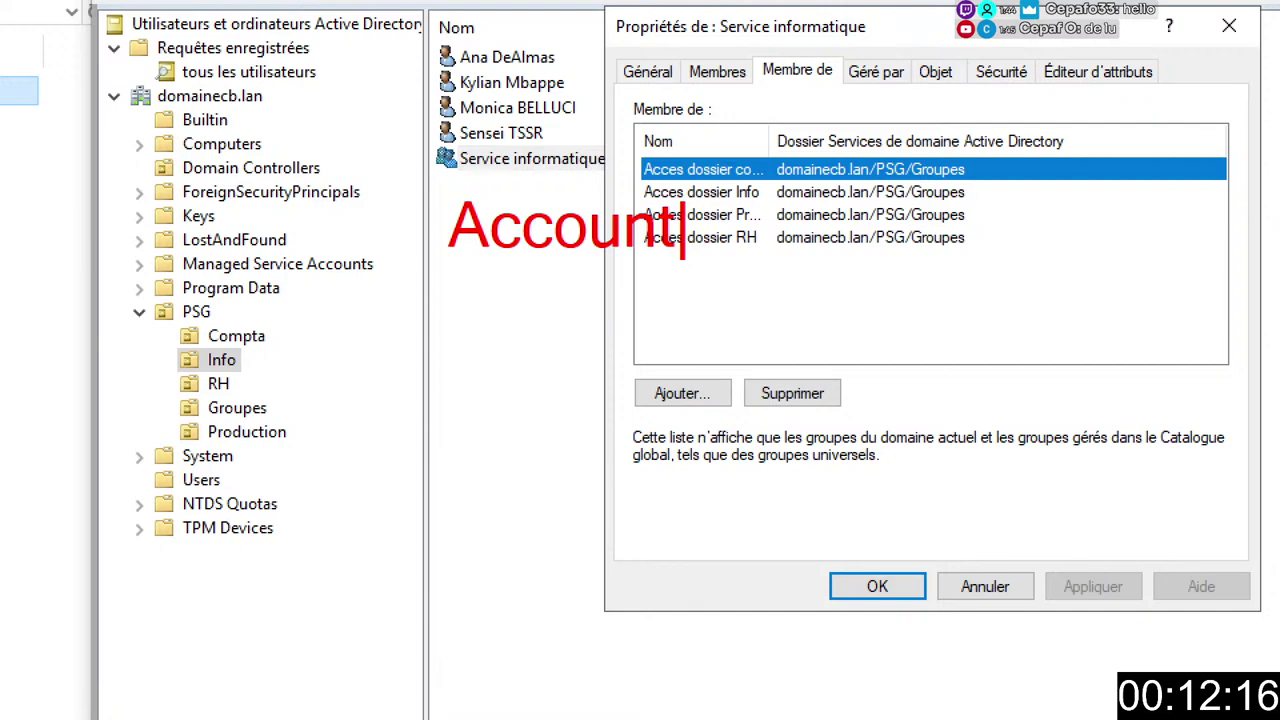
{"action": "key", "text": "Return"}
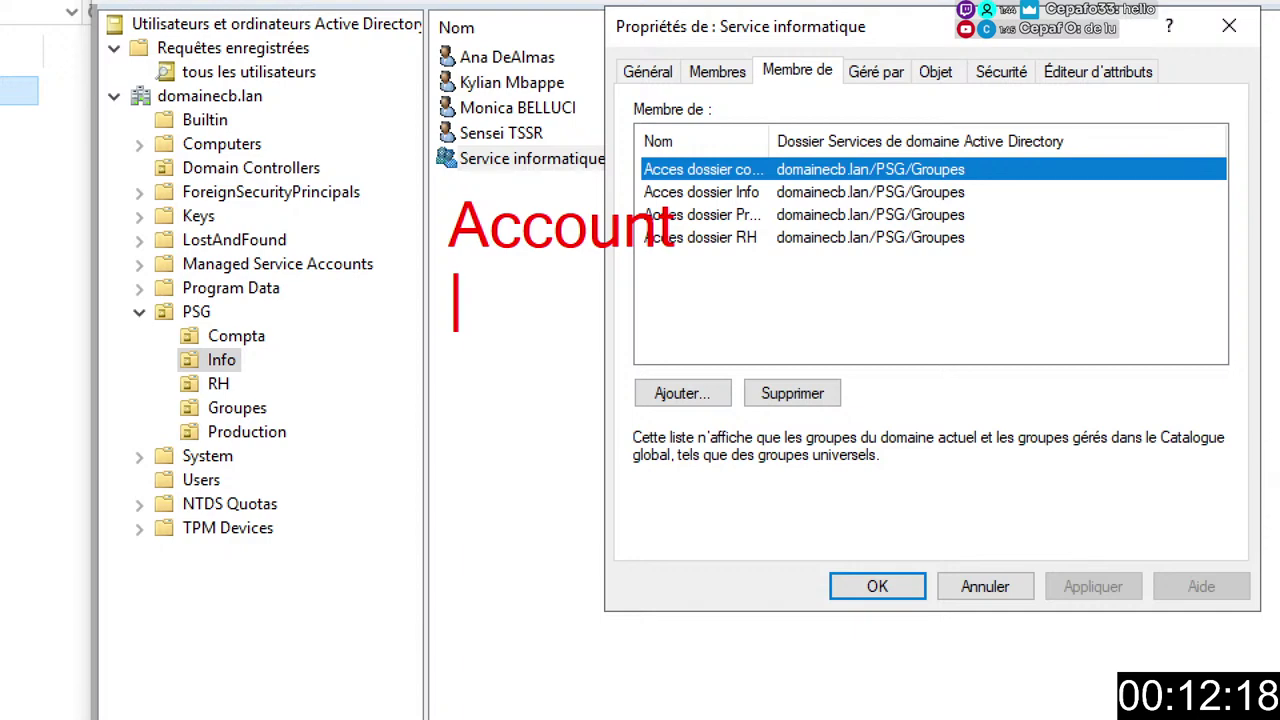
{"action": "type", "text": "Global"}
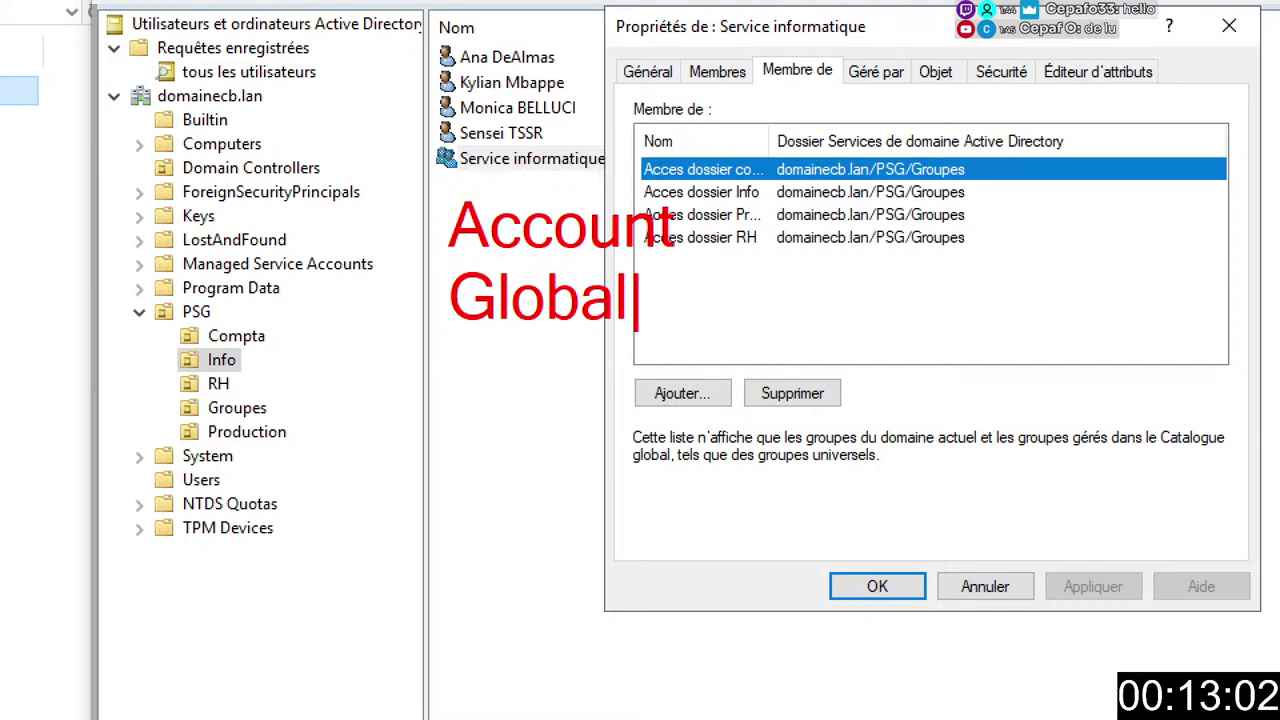
Add 'DL DomainLocal' as a new line under Global, leaving a fresh line after it.
{"action": "key", "text": "Return"}
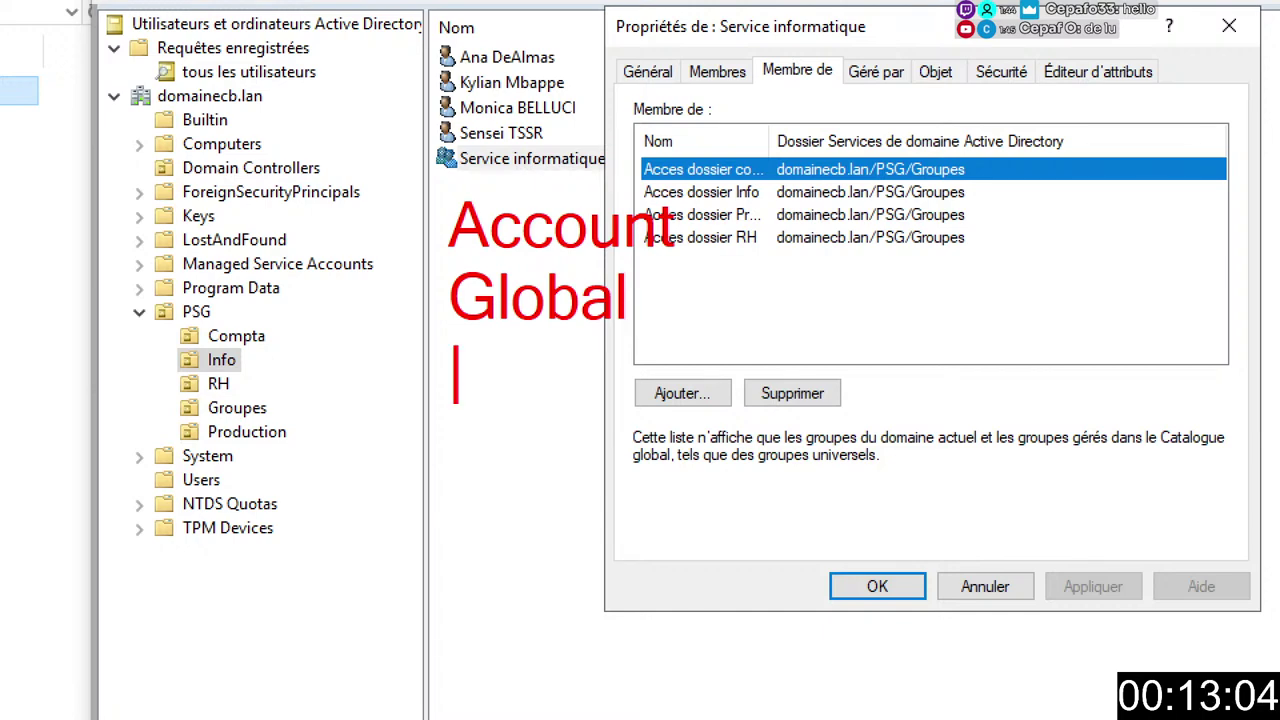
{"action": "type", "text": "DL Domain"}
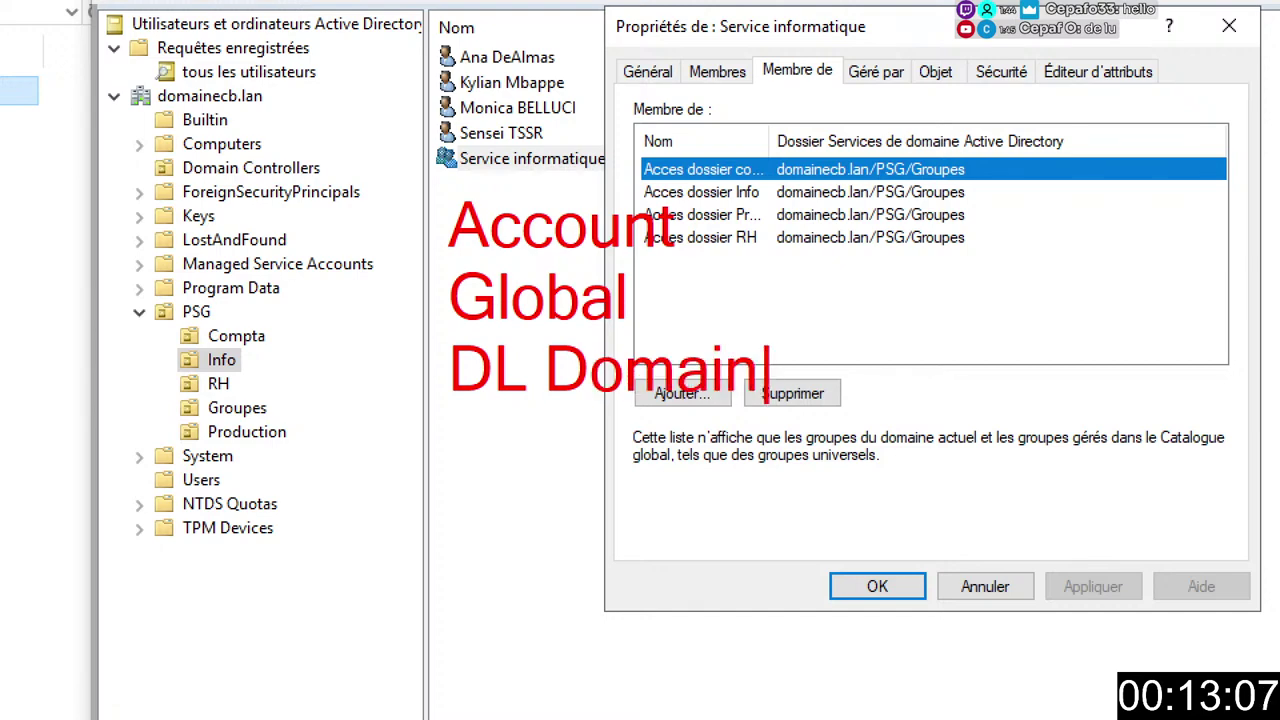
{"action": "type", "text": "Local"}
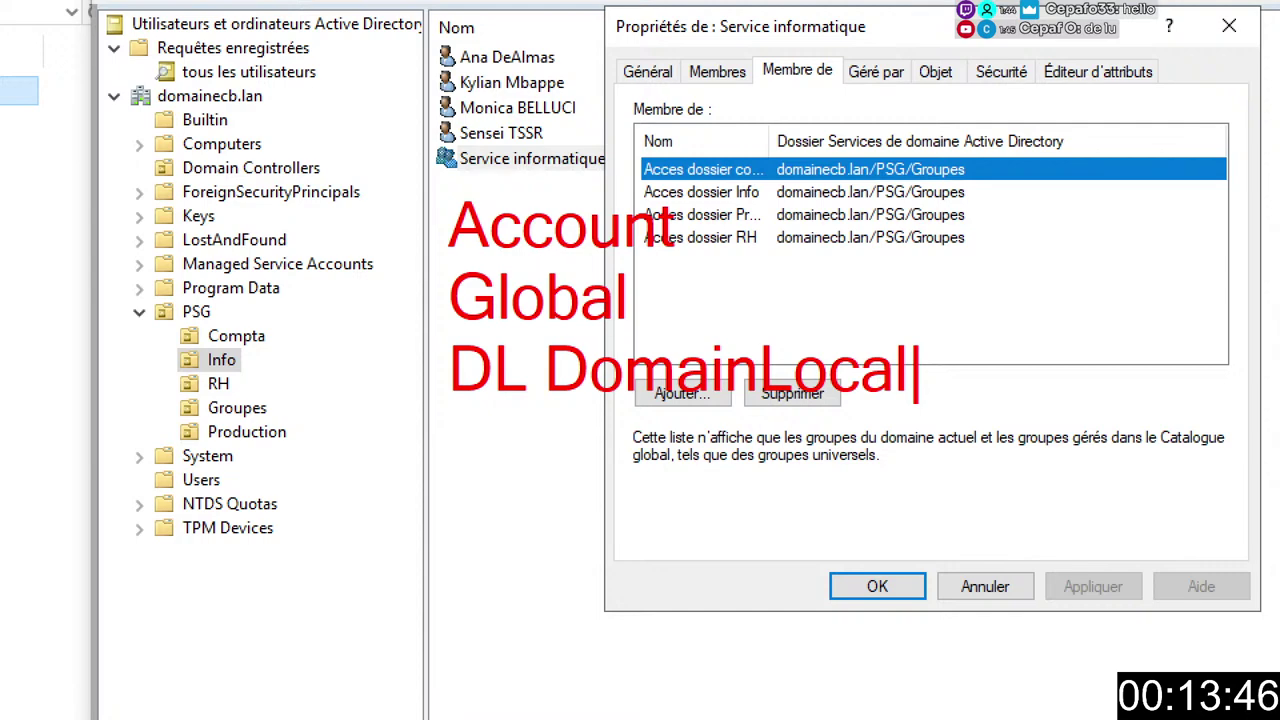
{"action": "key", "text": "Return"}
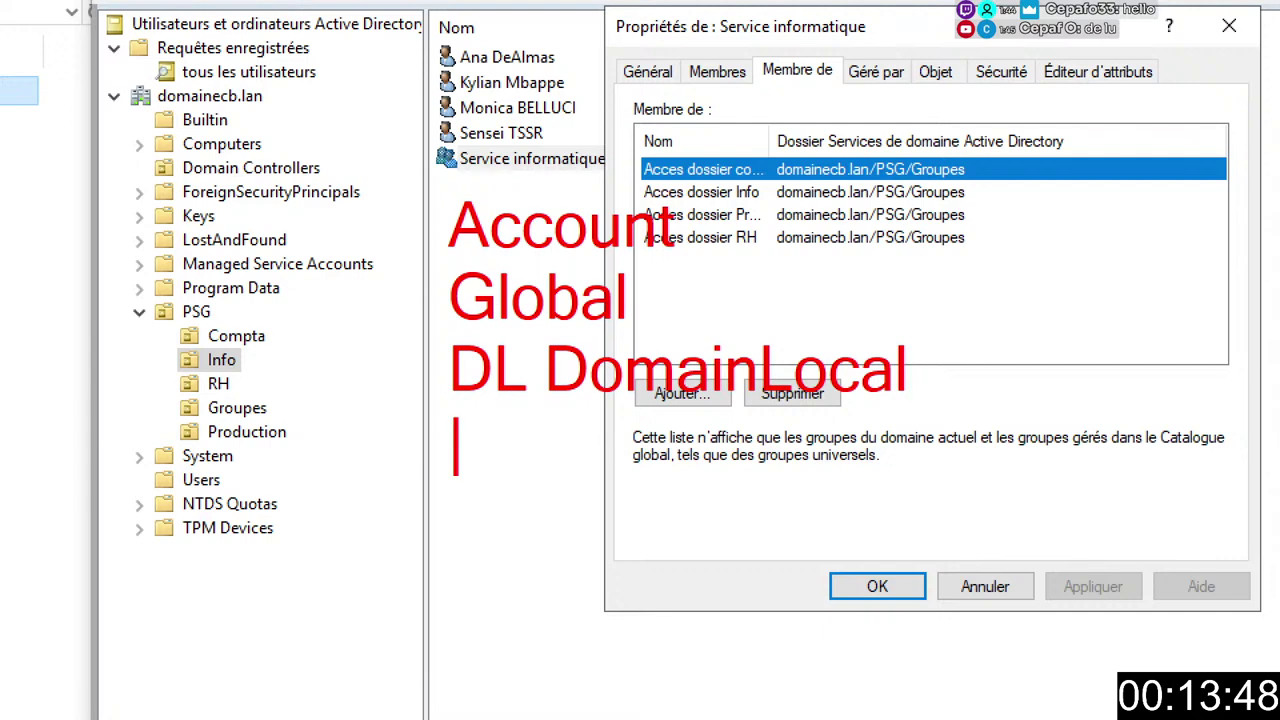
Type 'Permition' as the last line of the red AGDLP notes.
{"action": "type", "text": "Permi"}
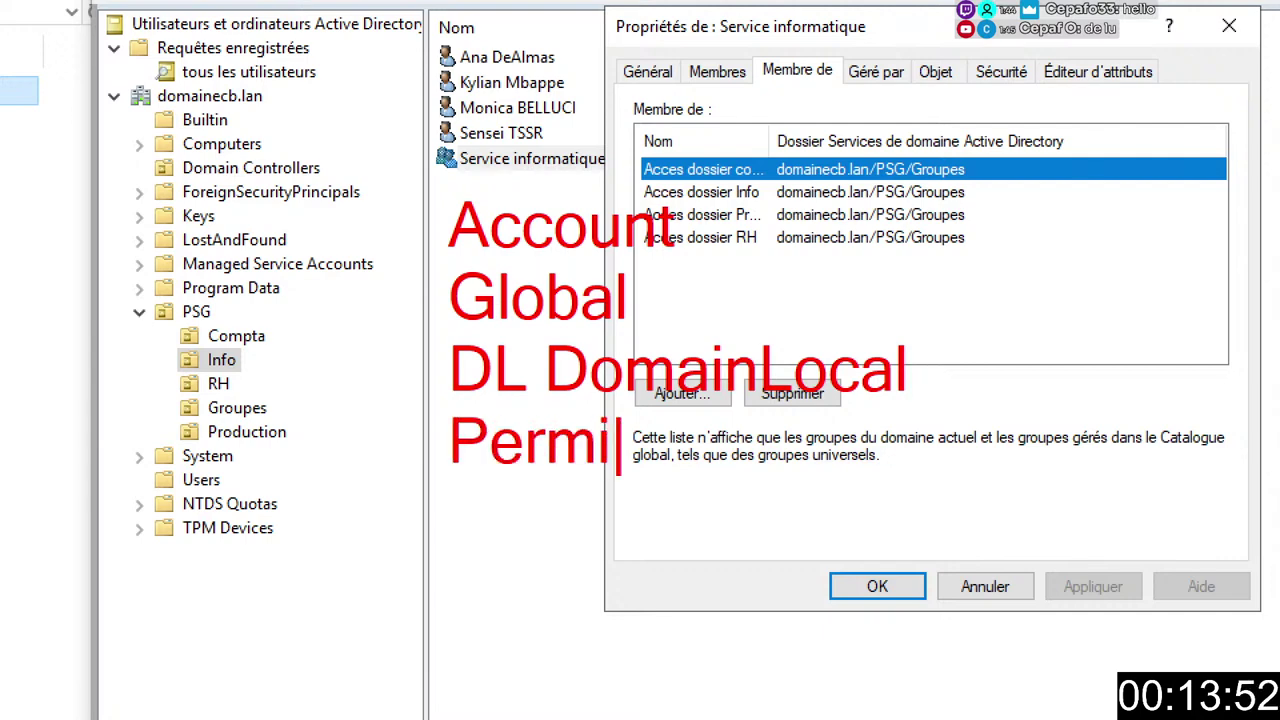
{"action": "type", "text": "tion"}
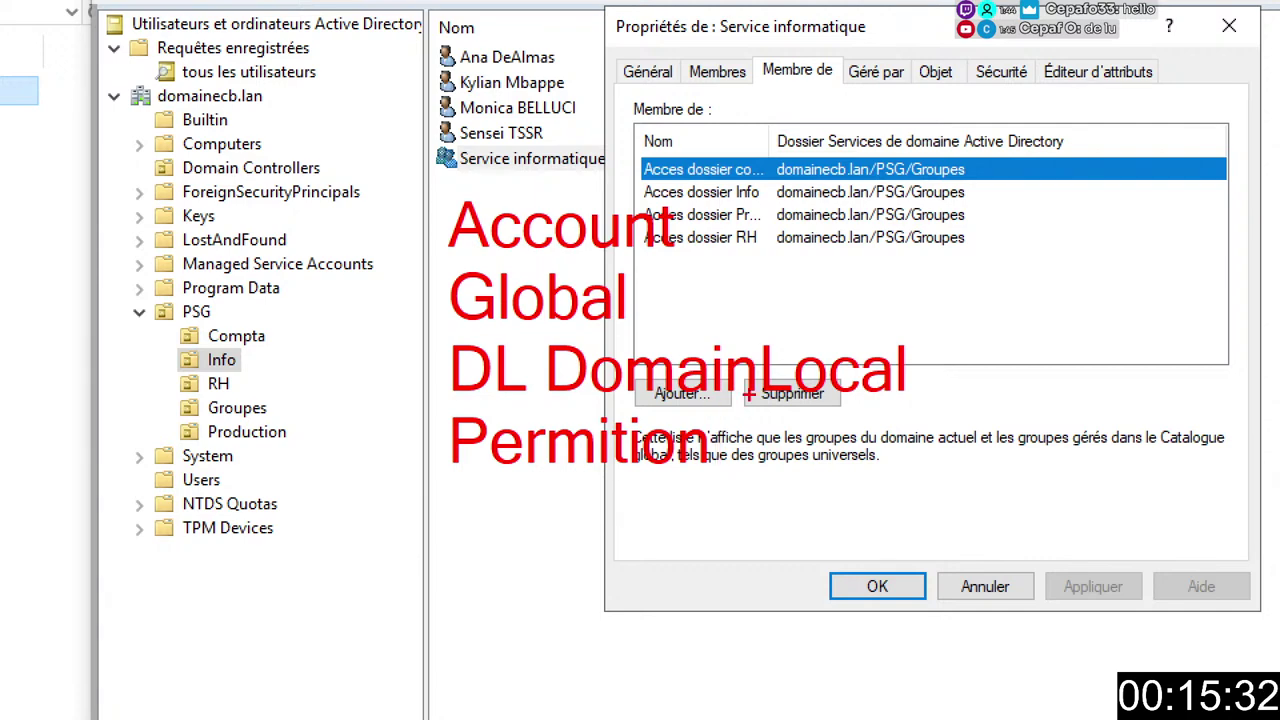
Box the Permition and Account labels in blue and green, then close Service informatique's properties.
{"action": "mouse_move", "coordinate": [434, 402]}
{"action": "left_mouse_down"}
{"action": "mouse_move", "coordinate": [649, 486]}
{"action": "mouse_move", "coordinate": [741, 491]}
{"action": "left_mouse_up"}
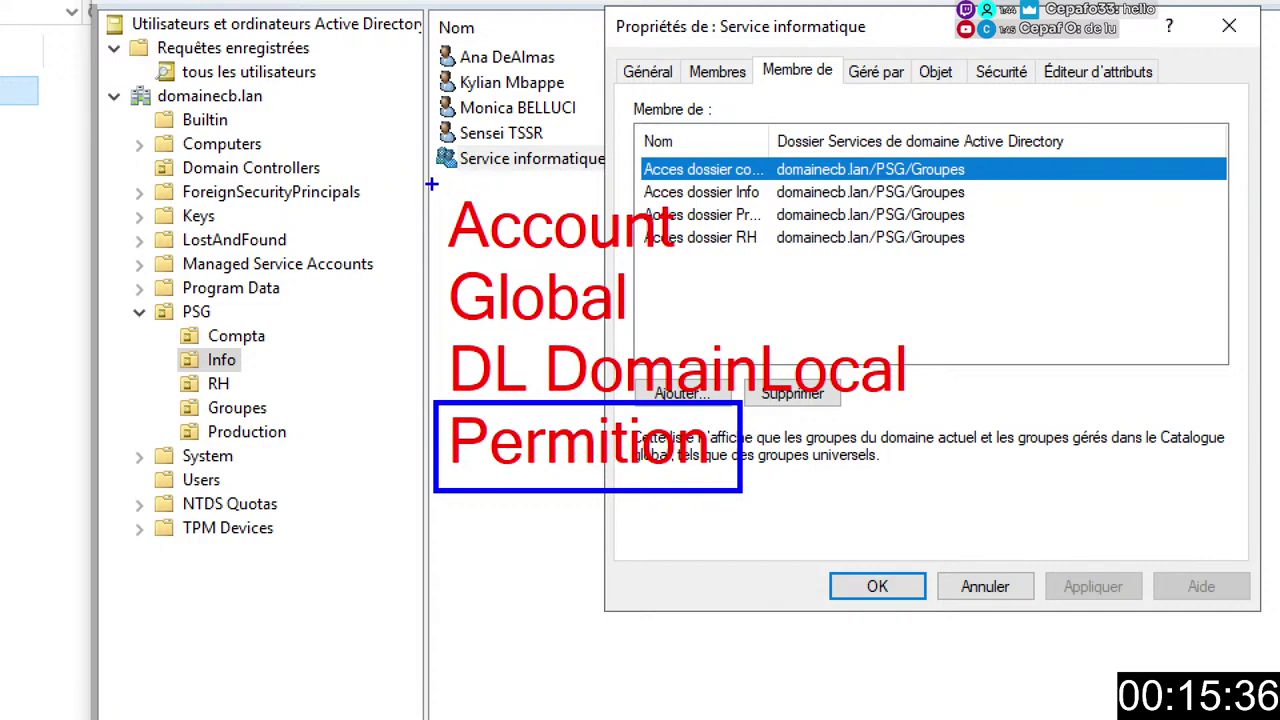
{"action": "key", "text": "r"}
{"action": "key", "text": "g"}
{"action": "left_click_drag", "start_coordinate": [428, 180], "coordinate": [733, 266]}
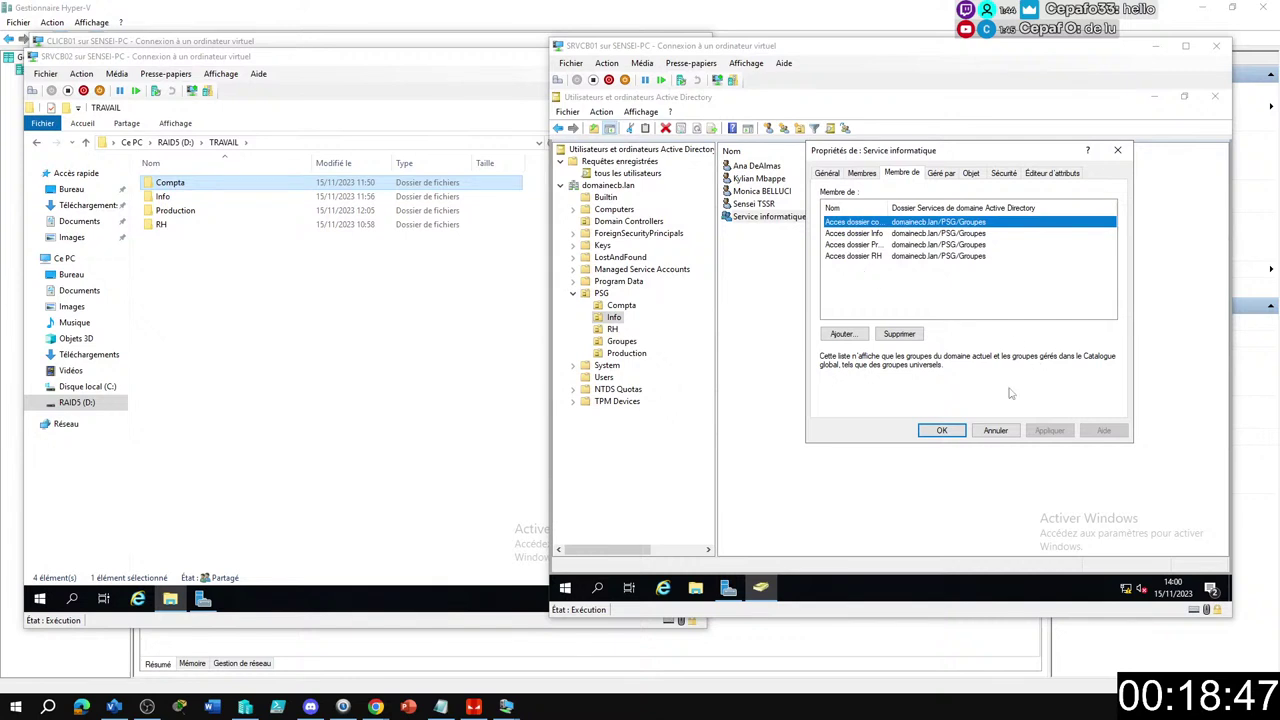
{"action": "left_click", "coordinate": [996, 430]}
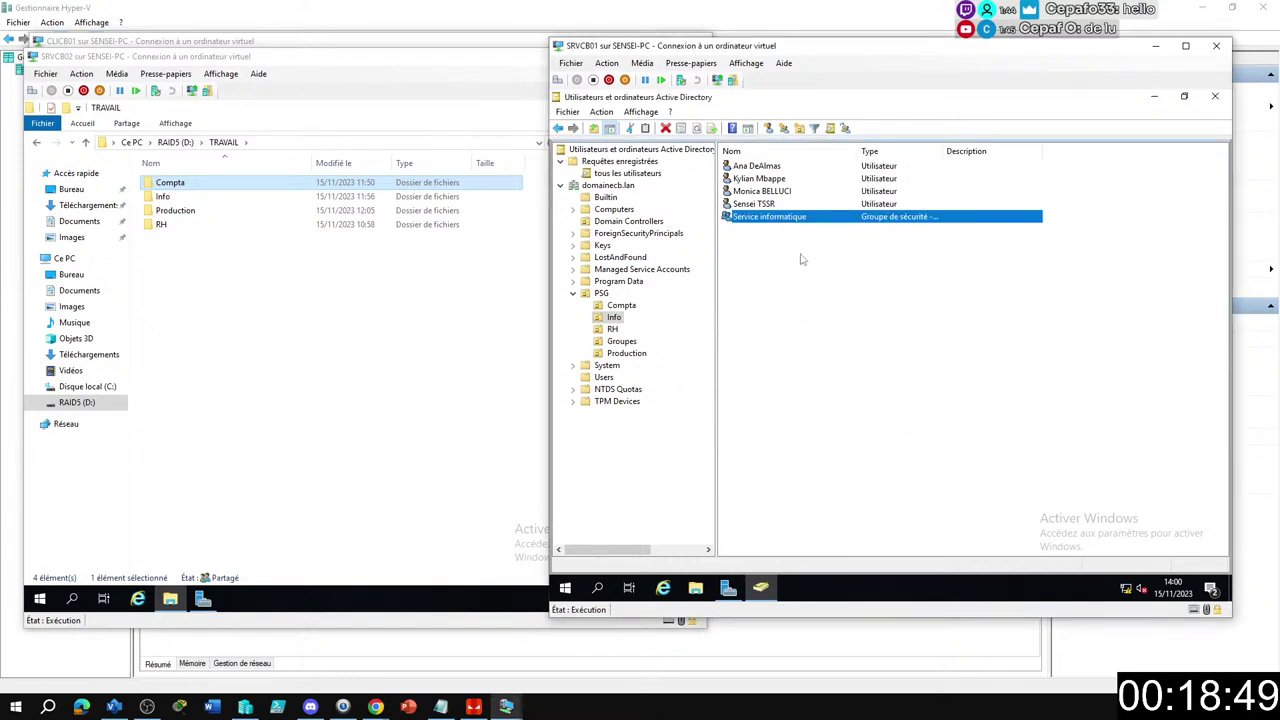
Start a new group in the PSG/Info unit via the context menu's Nouveau > Groupe.
{"action": "right_click", "coordinate": [741, 251]}
{"action": "mouse_move", "coordinate": [800, 309]}
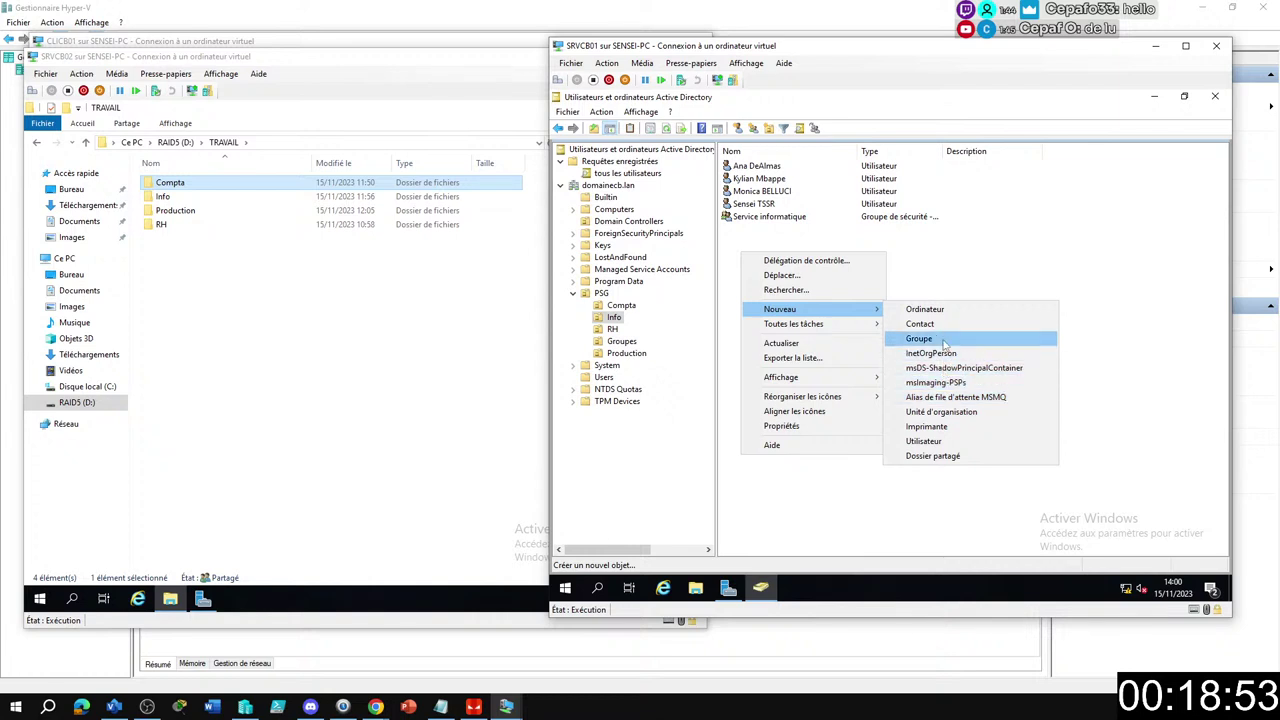
{"action": "left_click", "coordinate": [925, 338]}
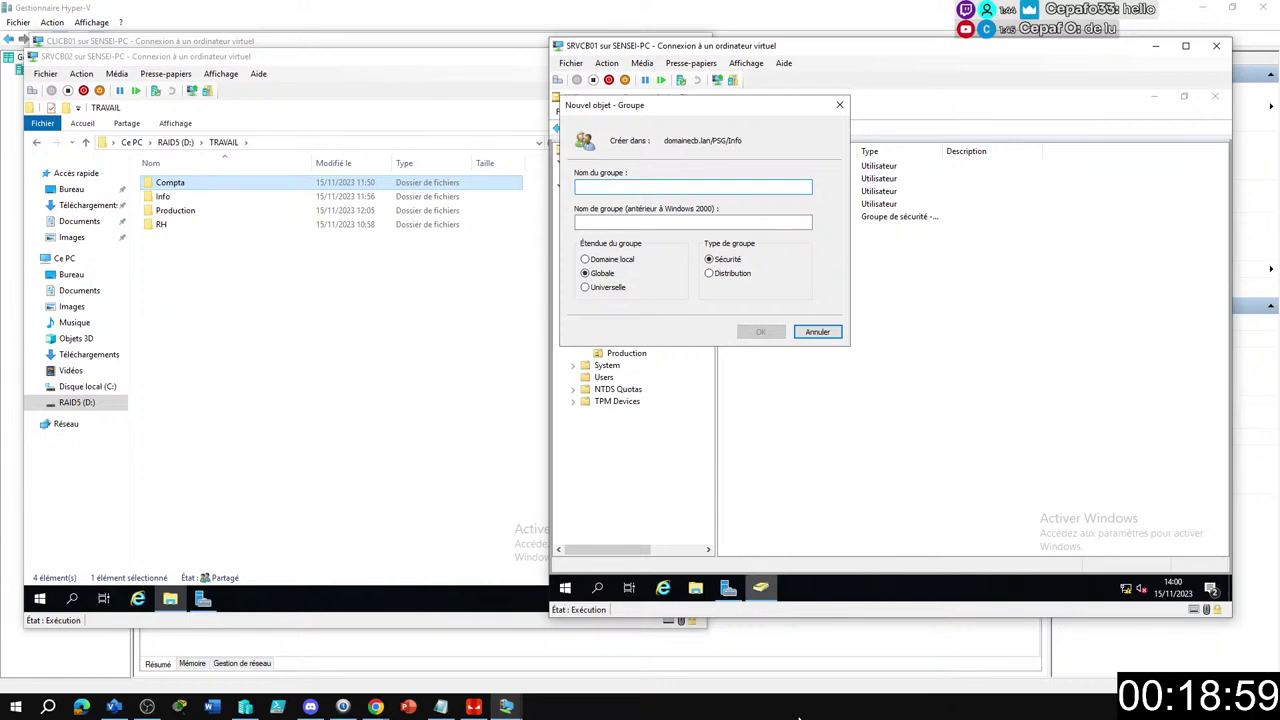
{"action": "mouse_move", "coordinate": [760, 587]}
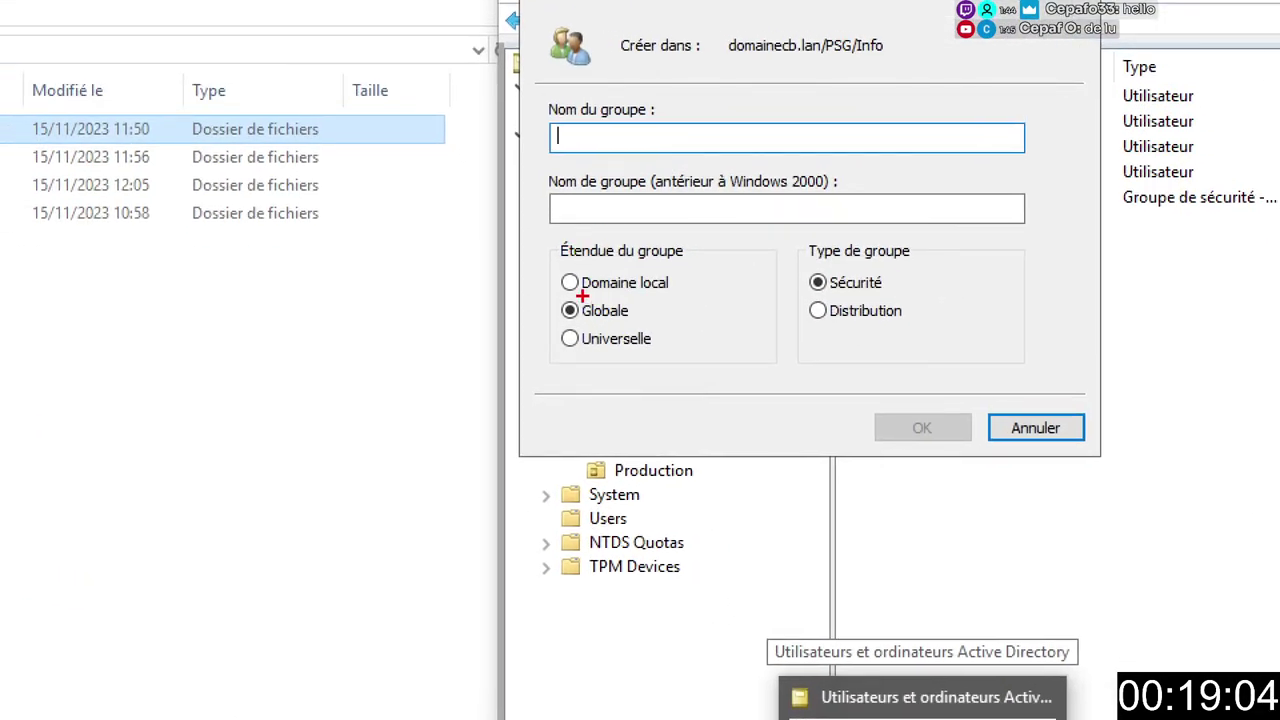
{"action": "mouse_move", "coordinate": [553, 231]}
{"action": "left_mouse_down"}
{"action": "mouse_move", "coordinate": [684, 360]}
{"action": "mouse_move", "coordinate": [720, 372]}
{"action": "left_mouse_up"}
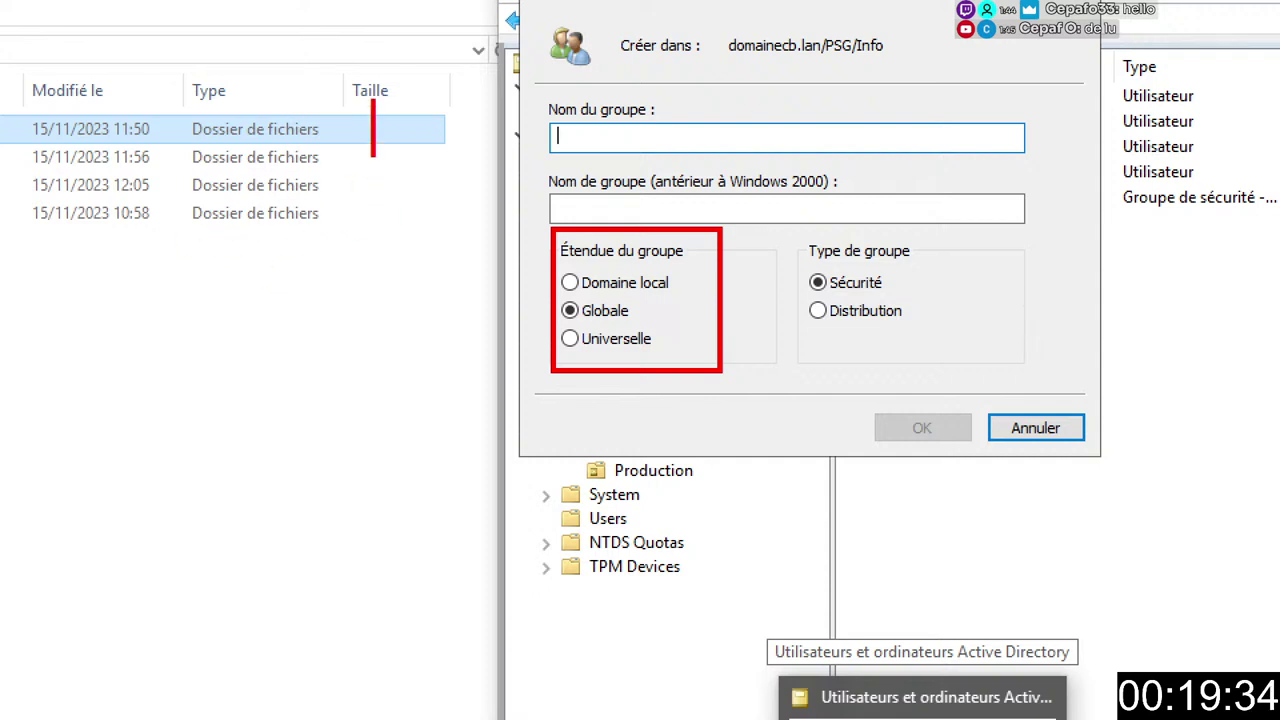
{"action": "type", "text": "A"}
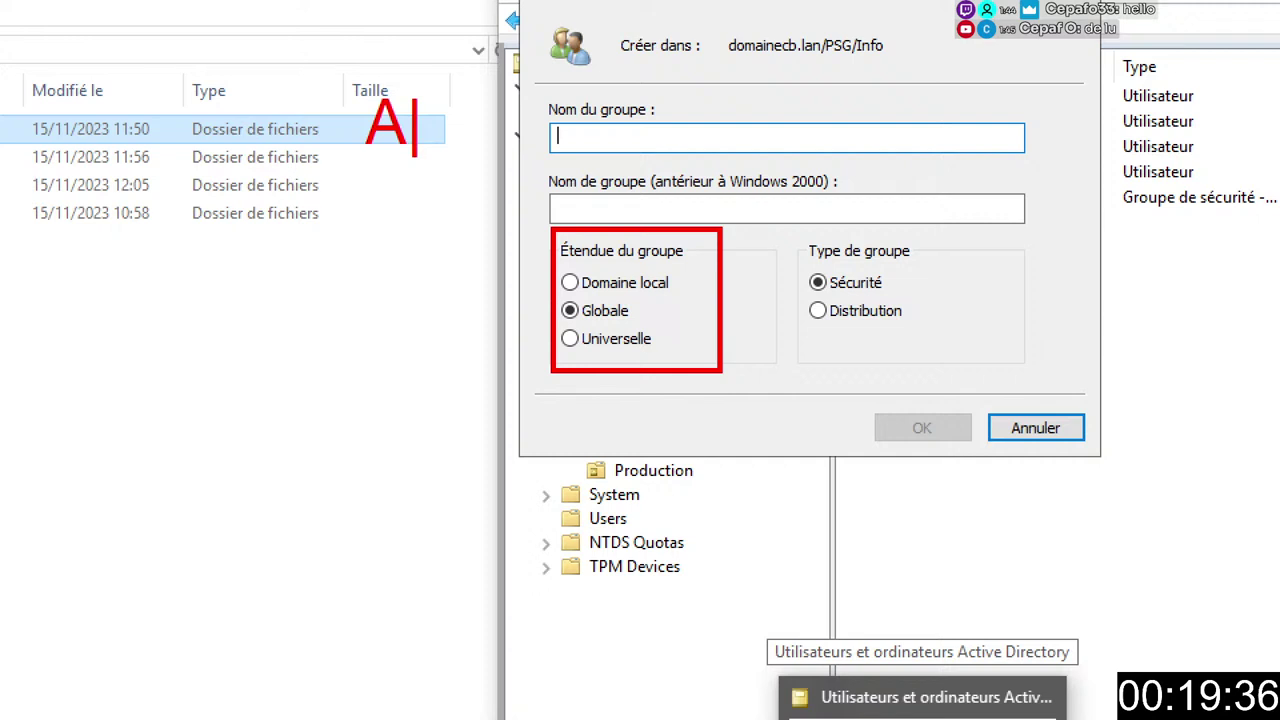
{"action": "key", "text": "Return"}
{"action": "type", "text": "G"}
{"action": "key", "text": "Return"}
{"action": "type", "text": "G"}
{"action": "key", "text": "Return"}
{"action": "type", "text": "G"}
{"action": "key", "text": "BackSpace"}
{"action": "key", "text": "BackSpace"}
{"action": "key", "text": "BackSpace"}
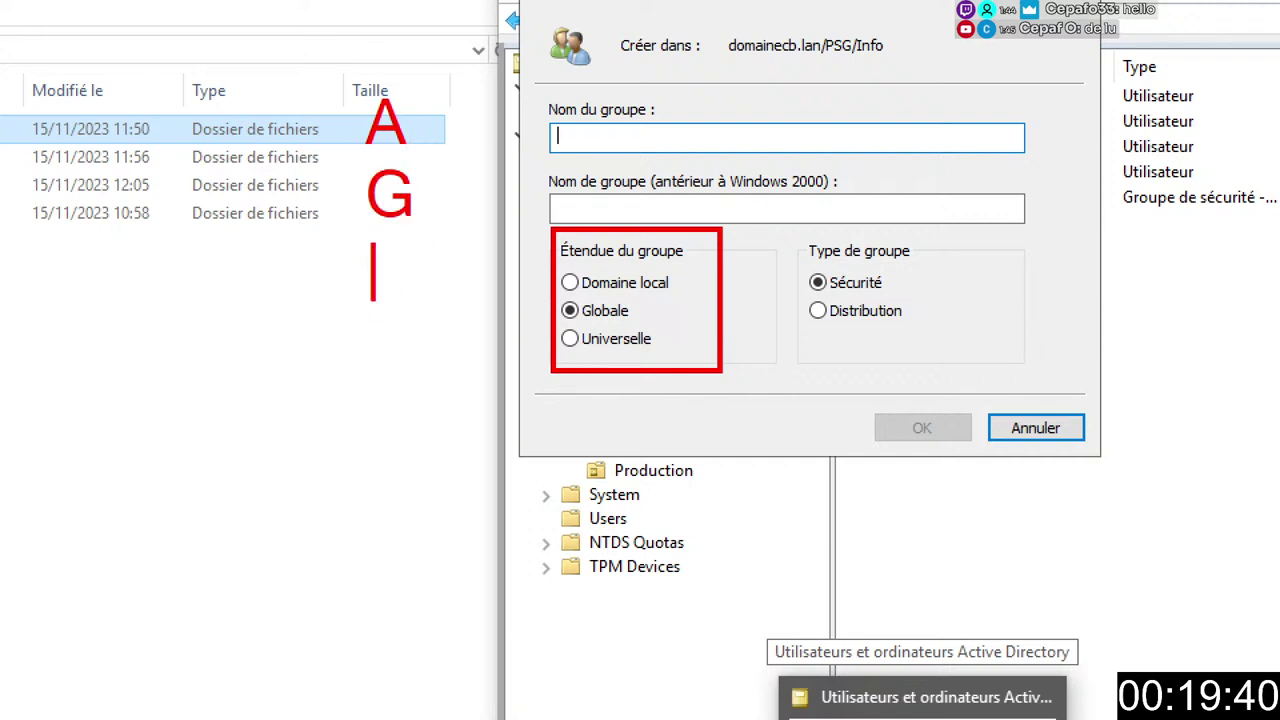
{"action": "type", "text": "G"}
{"action": "key", "text": "Return"}
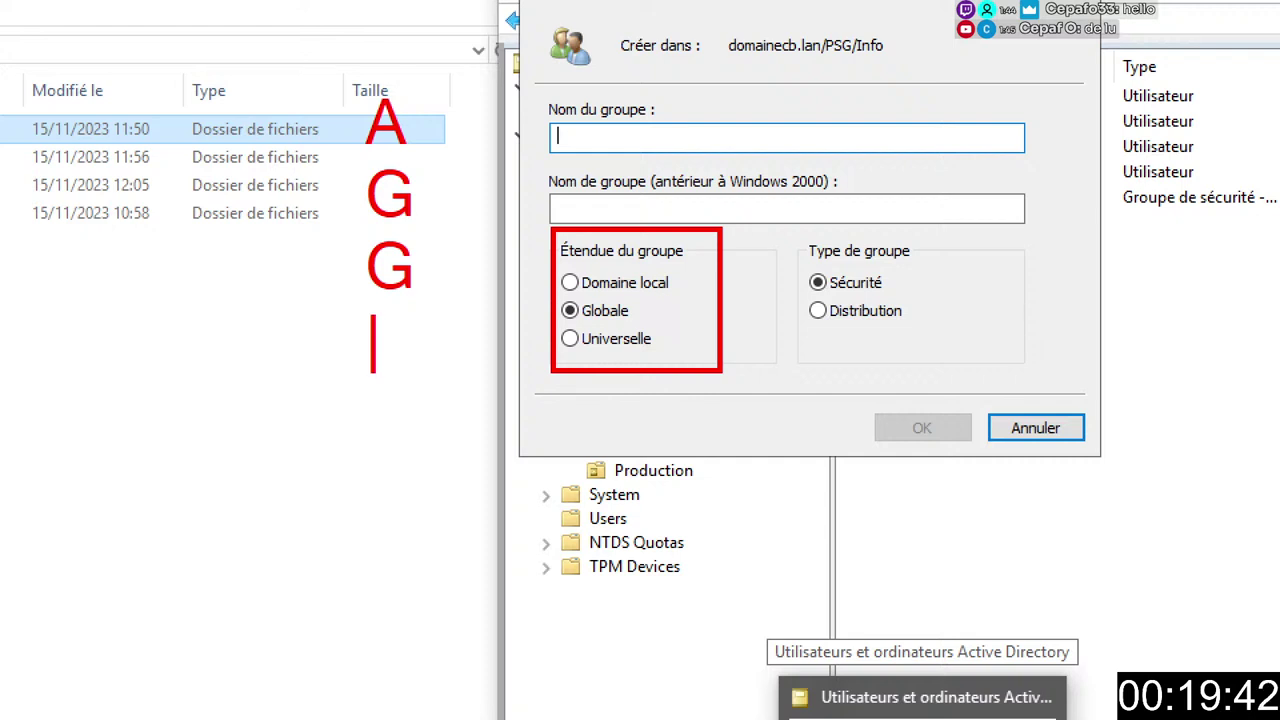
{"action": "type", "text": "U"}
{"action": "key", "text": "Return"}
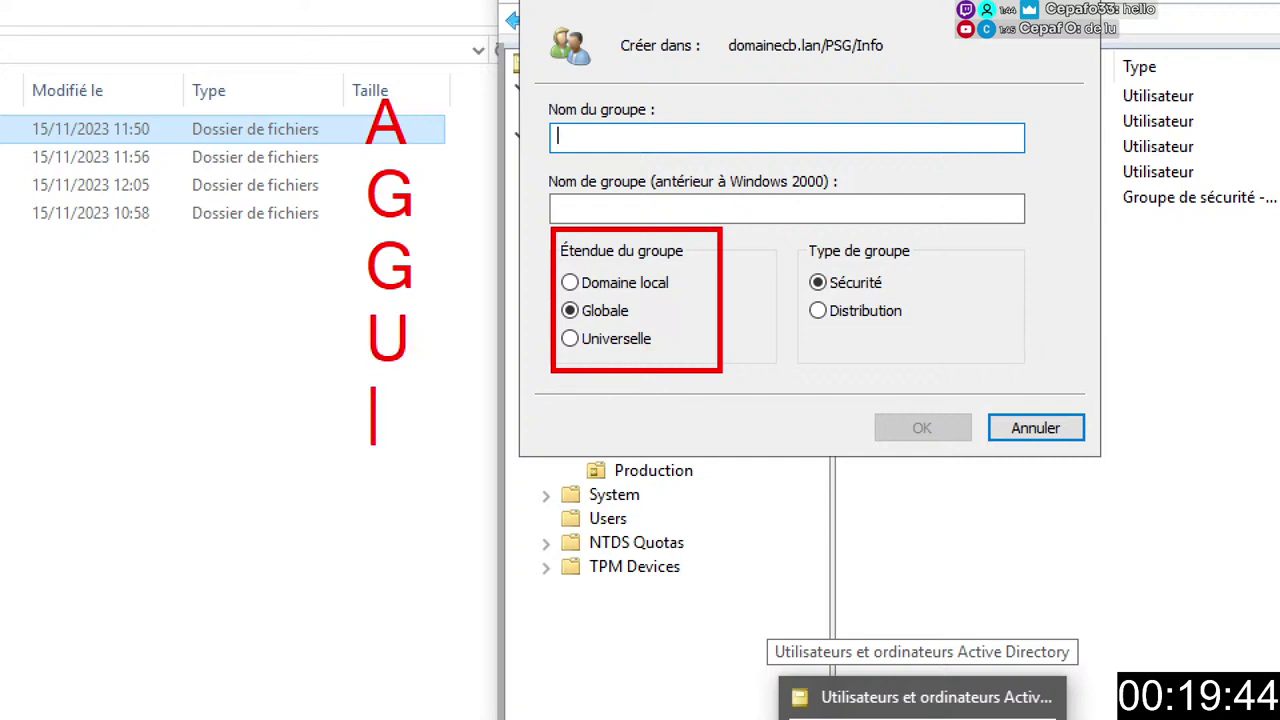
{"action": "type", "text": "U"}
{"action": "key", "text": "Return"}
{"action": "type", "text": "DL"}
{"action": "key", "text": "Return"}
{"action": "type", "text": "DL"}
{"action": "key", "text": "Return"}
{"action": "type", "text": "P"}
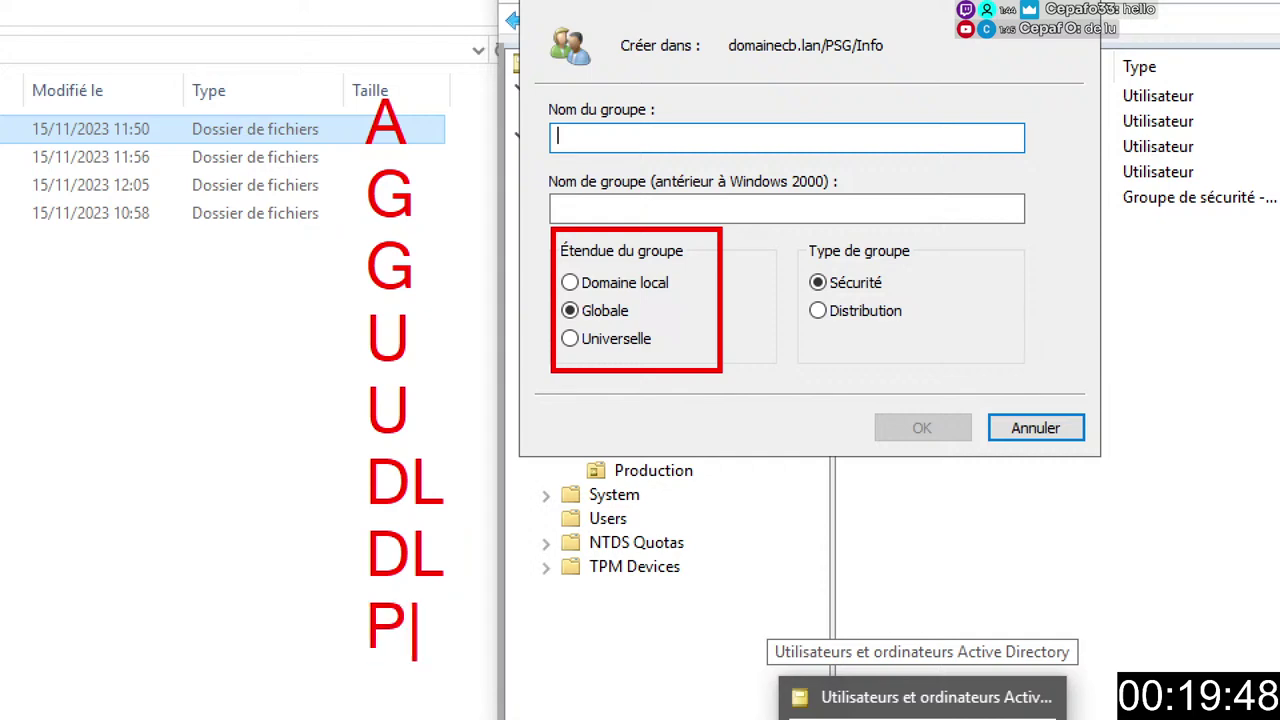
{"action": "key", "text": "Escape"}
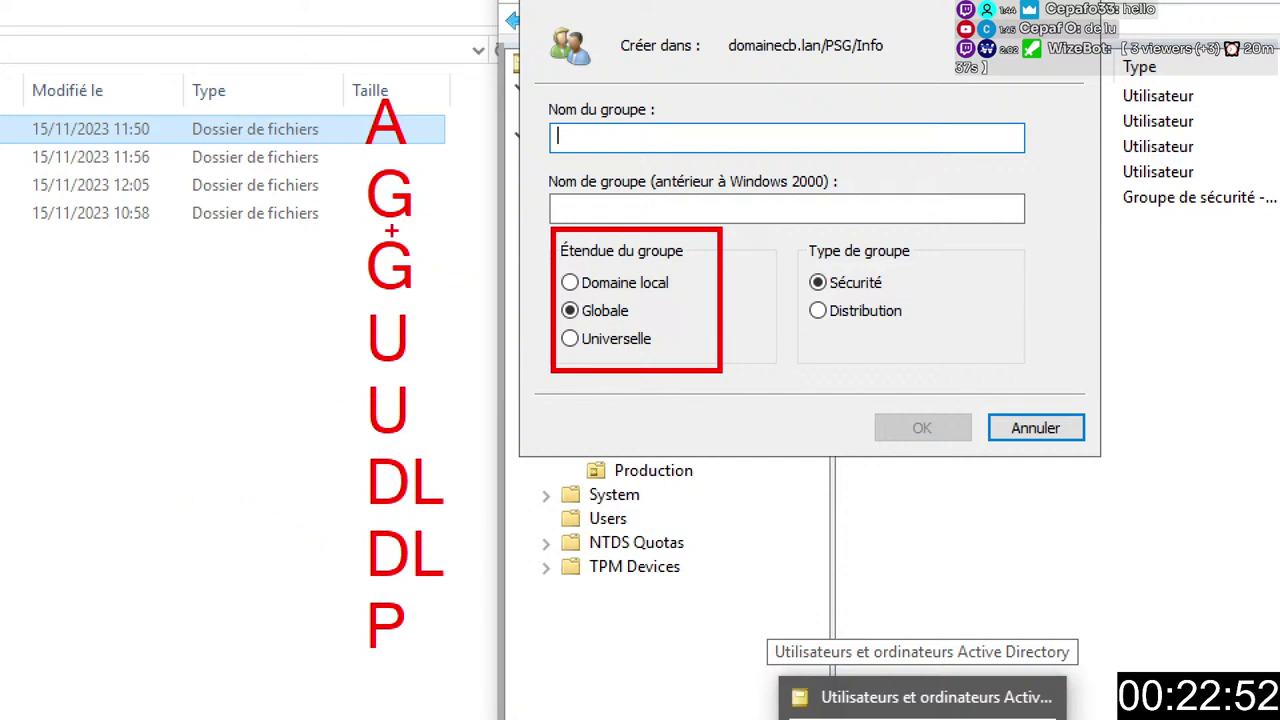
{"action": "mouse_move", "coordinate": [390, 255]}
{"action": "left_mouse_down"}
{"action": "mouse_move", "coordinate": [386, 320]}
{"action": "mouse_move", "coordinate": [424, 350]}
{"action": "mouse_move", "coordinate": [380, 450]}
{"action": "mouse_move", "coordinate": [432, 540]}
{"action": "mouse_move", "coordinate": [410, 565]}
{"action": "mouse_move", "coordinate": [398, 558]}
{"action": "left_mouse_up"}
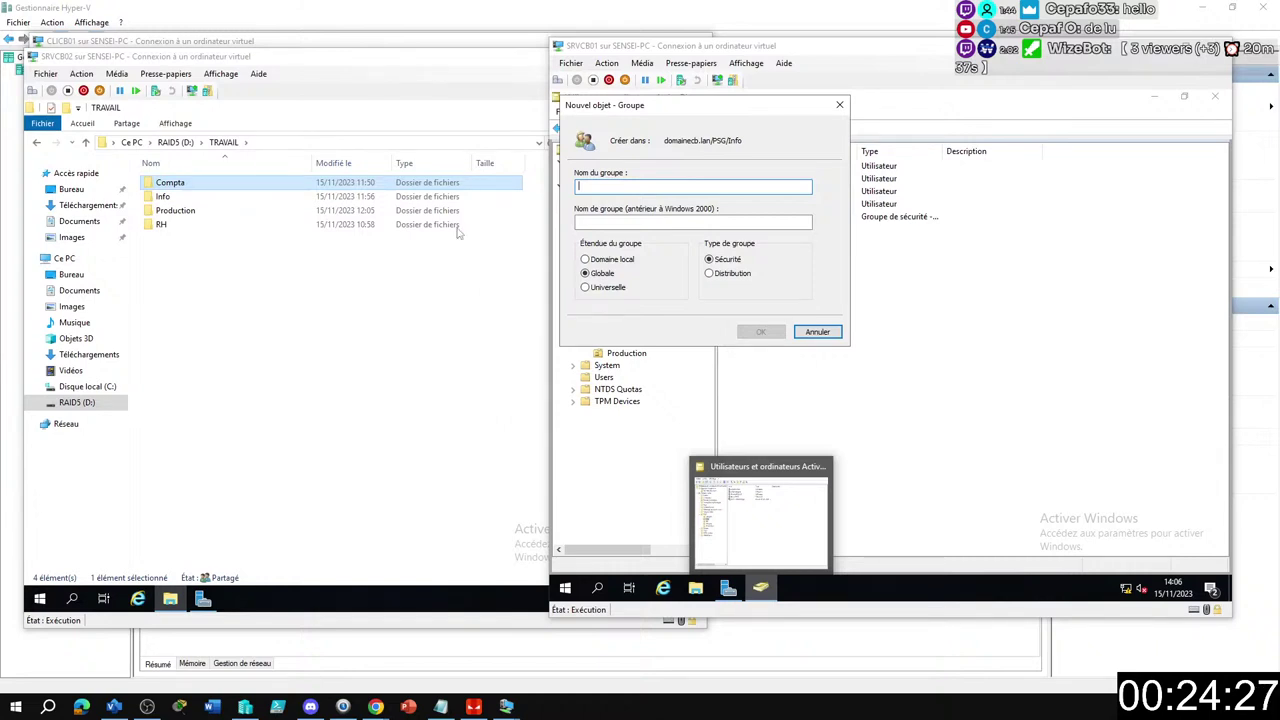
Cancel the new group and review Service informatique's Membres and Membre de tabs without changes.
{"action": "left_click", "coordinate": [822, 333]}
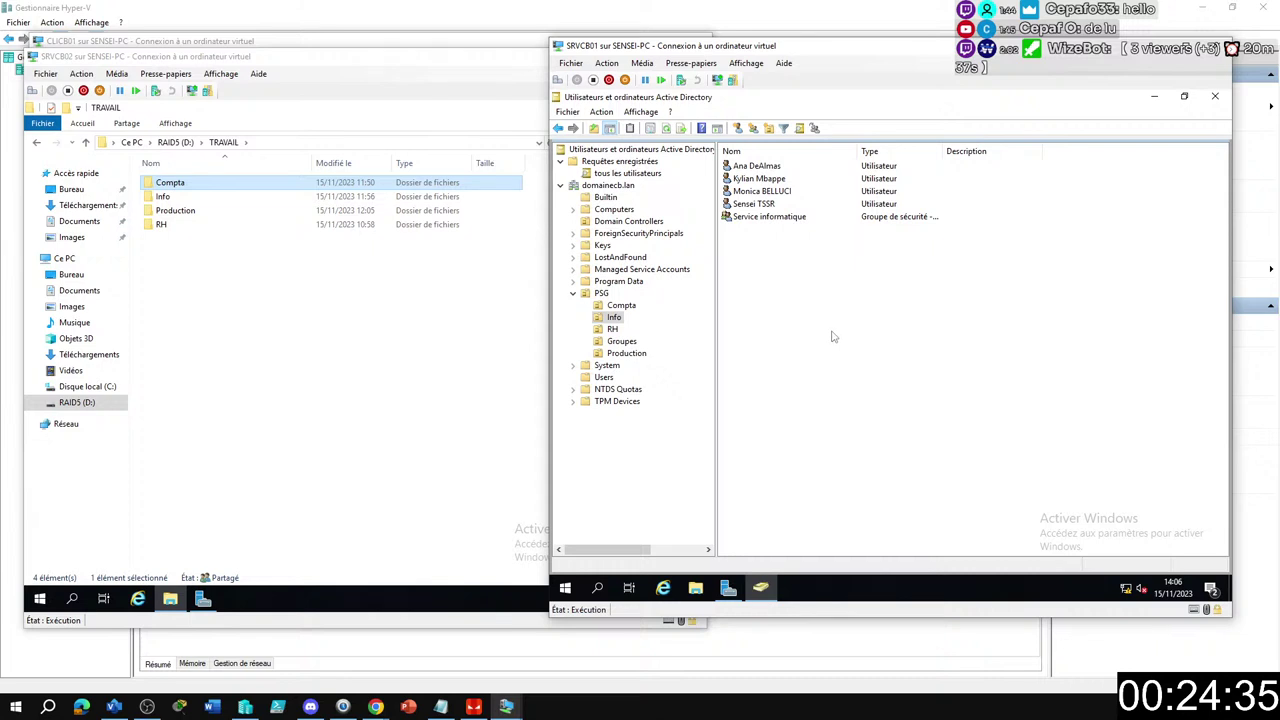
{"action": "double_click", "coordinate": [770, 217]}
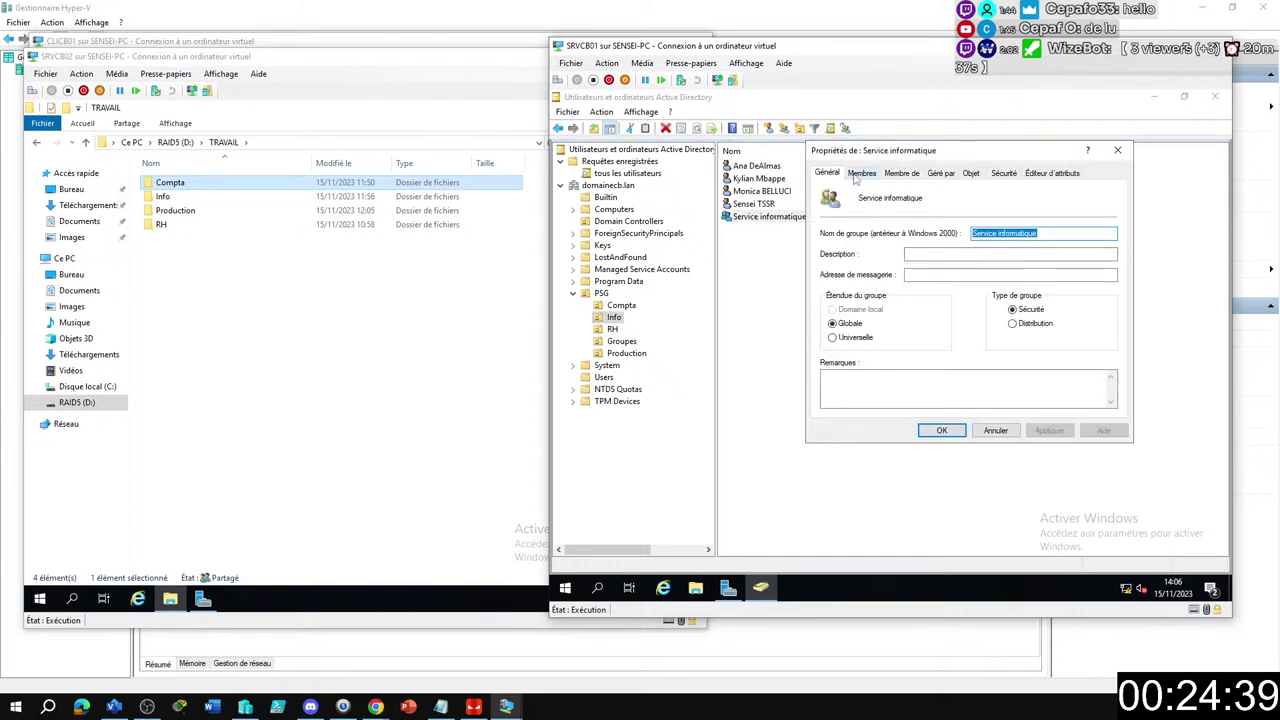
{"action": "left_click", "coordinate": [861, 173]}
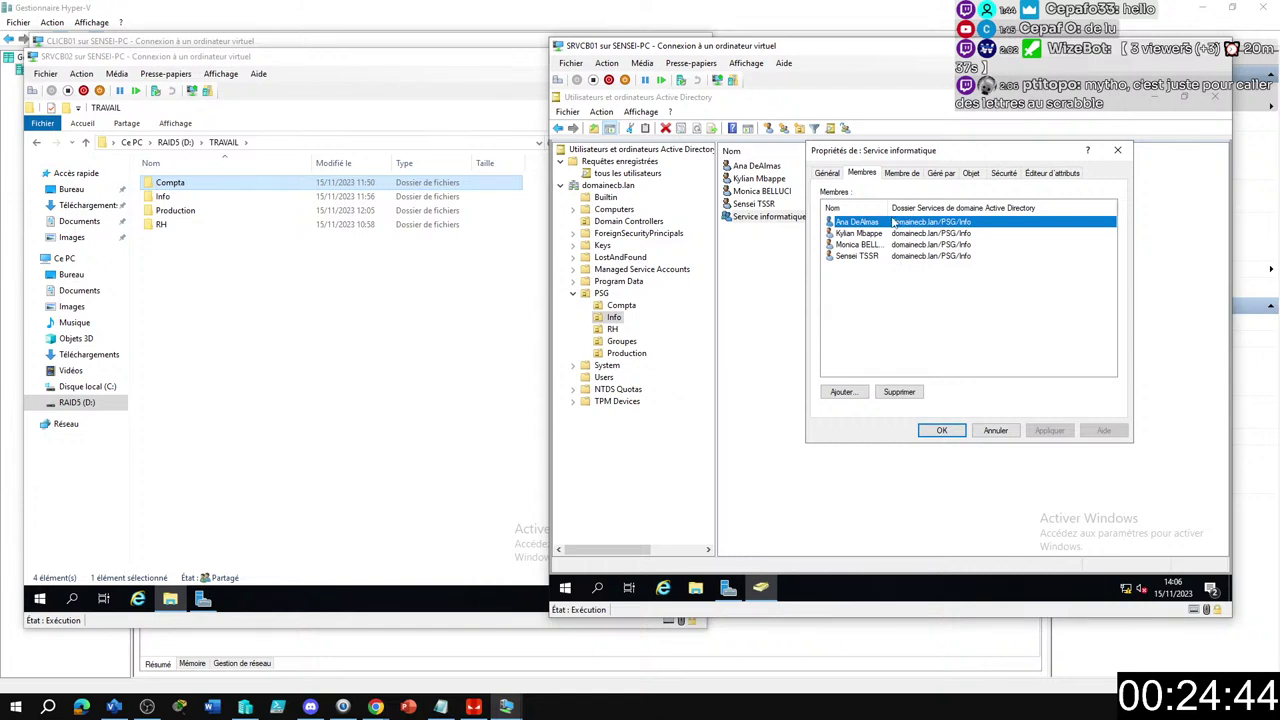
{"action": "left_click", "coordinate": [903, 174]}
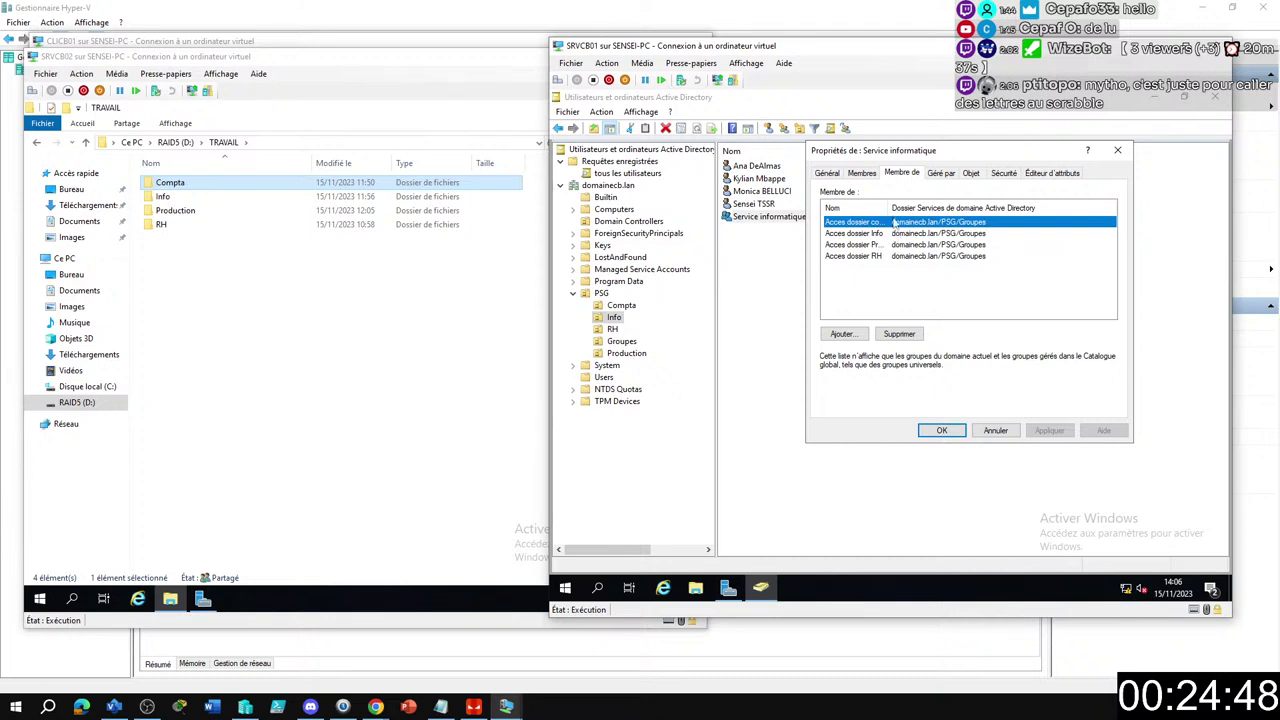
{"action": "double_click", "coordinate": [890, 208]}
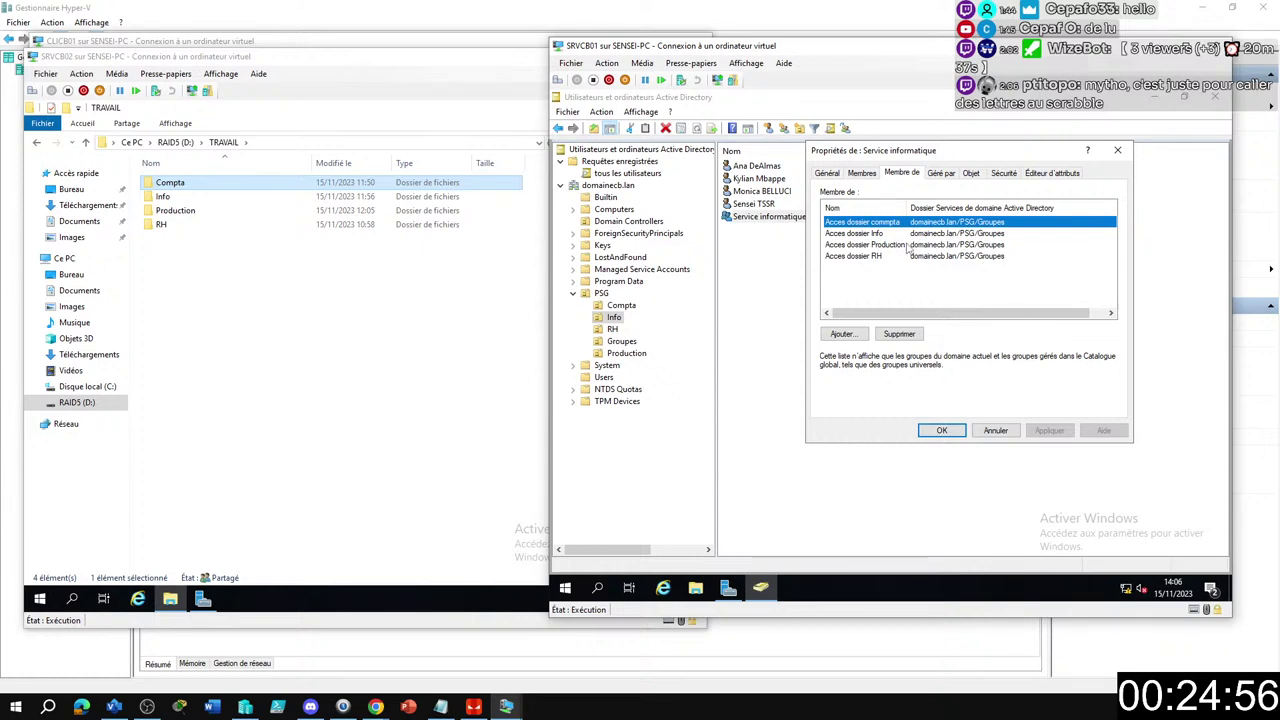
{"action": "left_click", "coordinate": [1003, 433]}
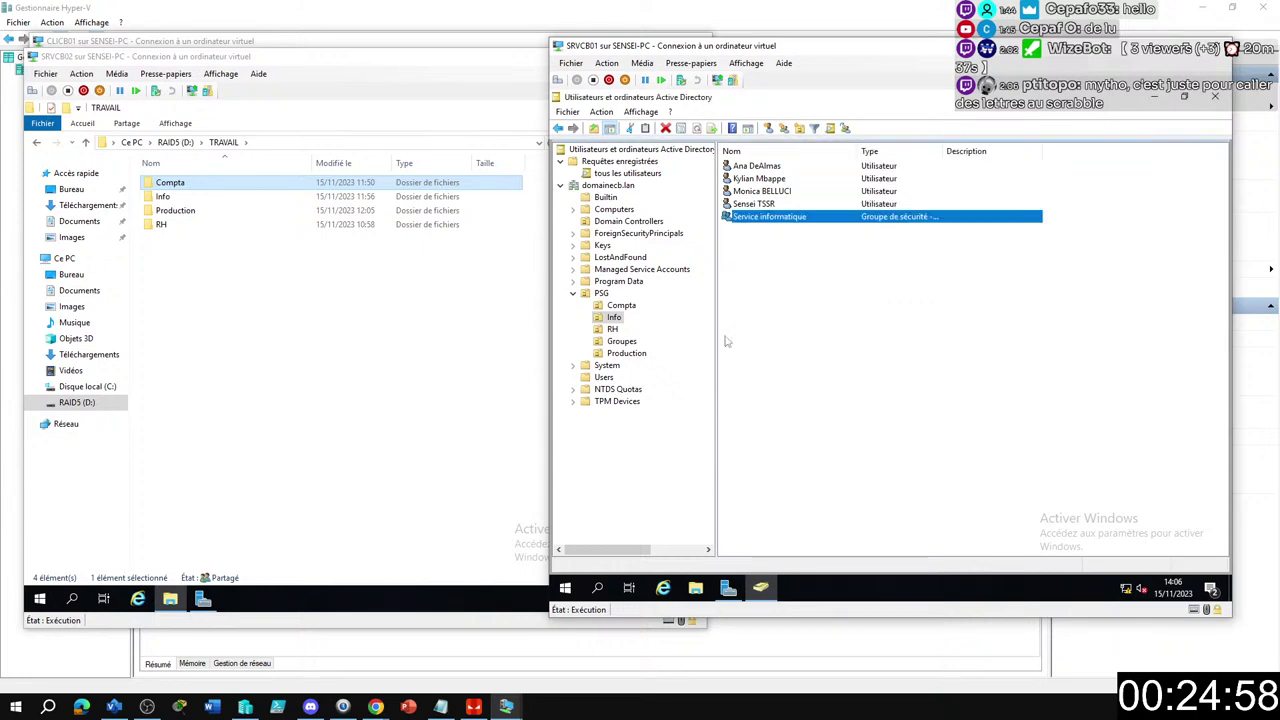
Open the Groupes unit and inspect Acces dossier commpta's members, then cancel out.
{"action": "left_click", "coordinate": [626, 342]}
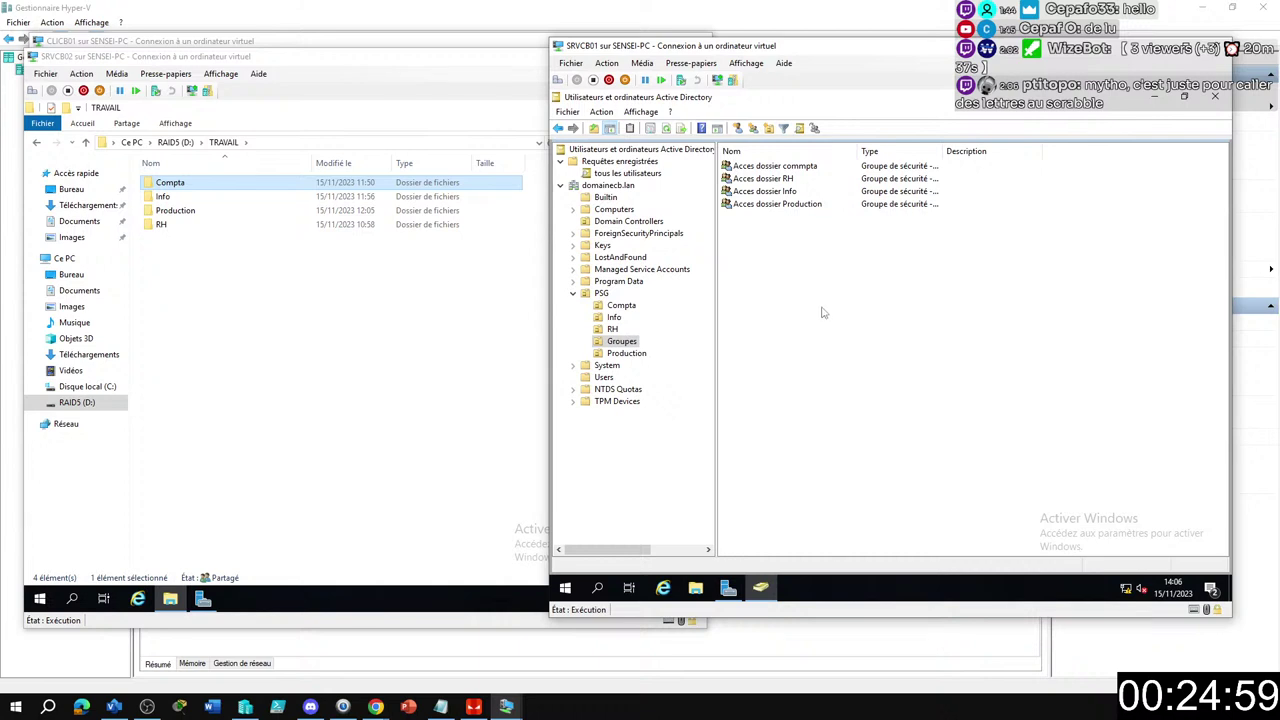
{"action": "double_click", "coordinate": [776, 168]}
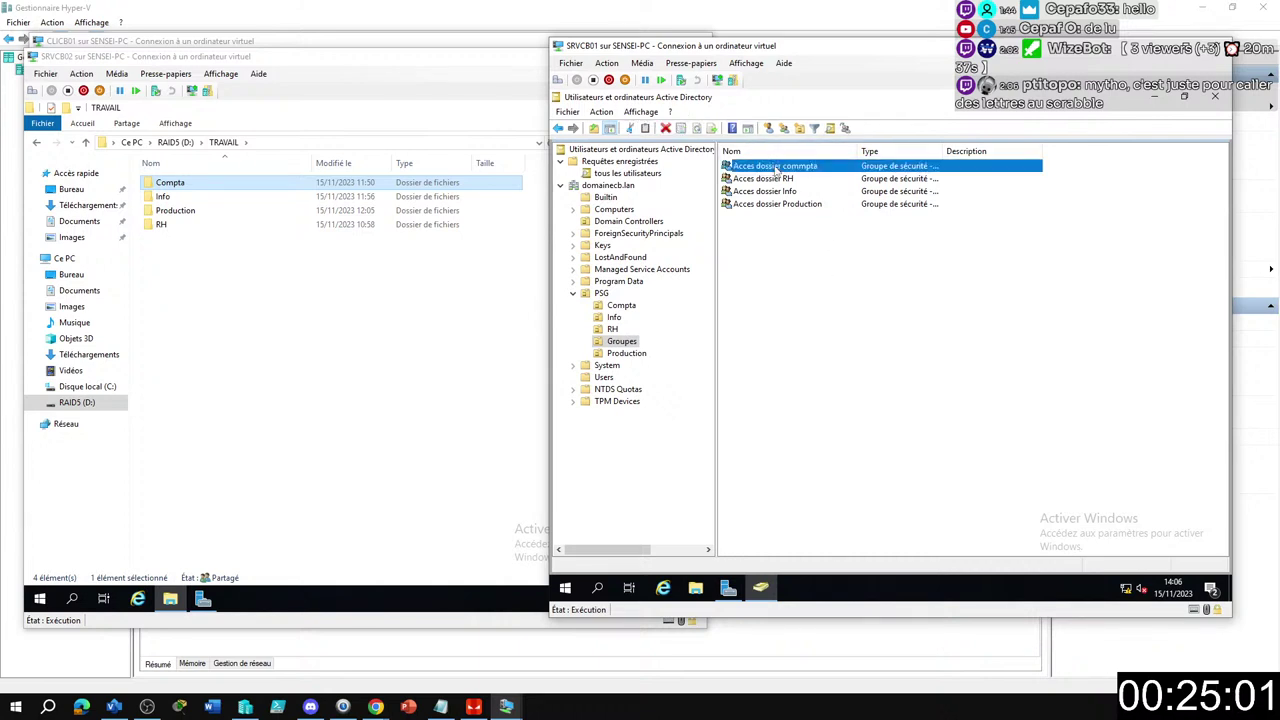
{"action": "left_click", "coordinate": [862, 173]}
{"action": "left_click_drag", "start_coordinate": [892, 157], "coordinate": [823, 182]}
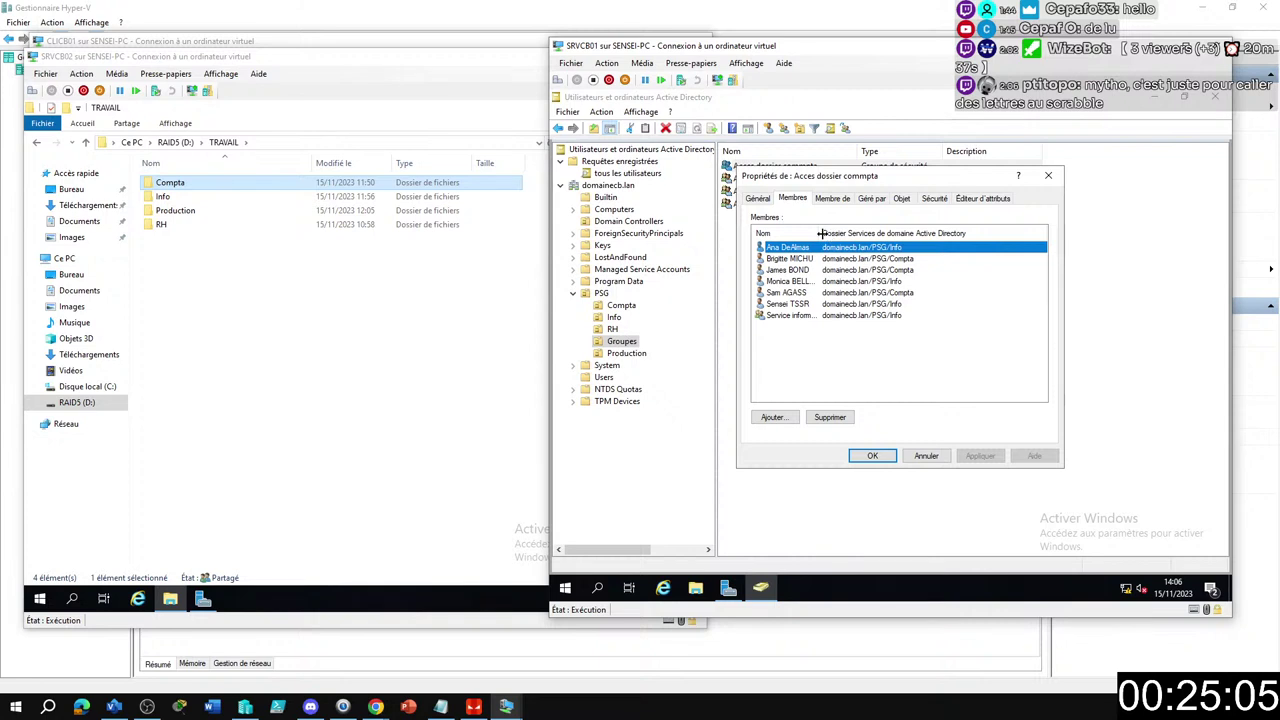
{"action": "left_click_drag", "start_coordinate": [824, 233], "coordinate": [866, 233]}
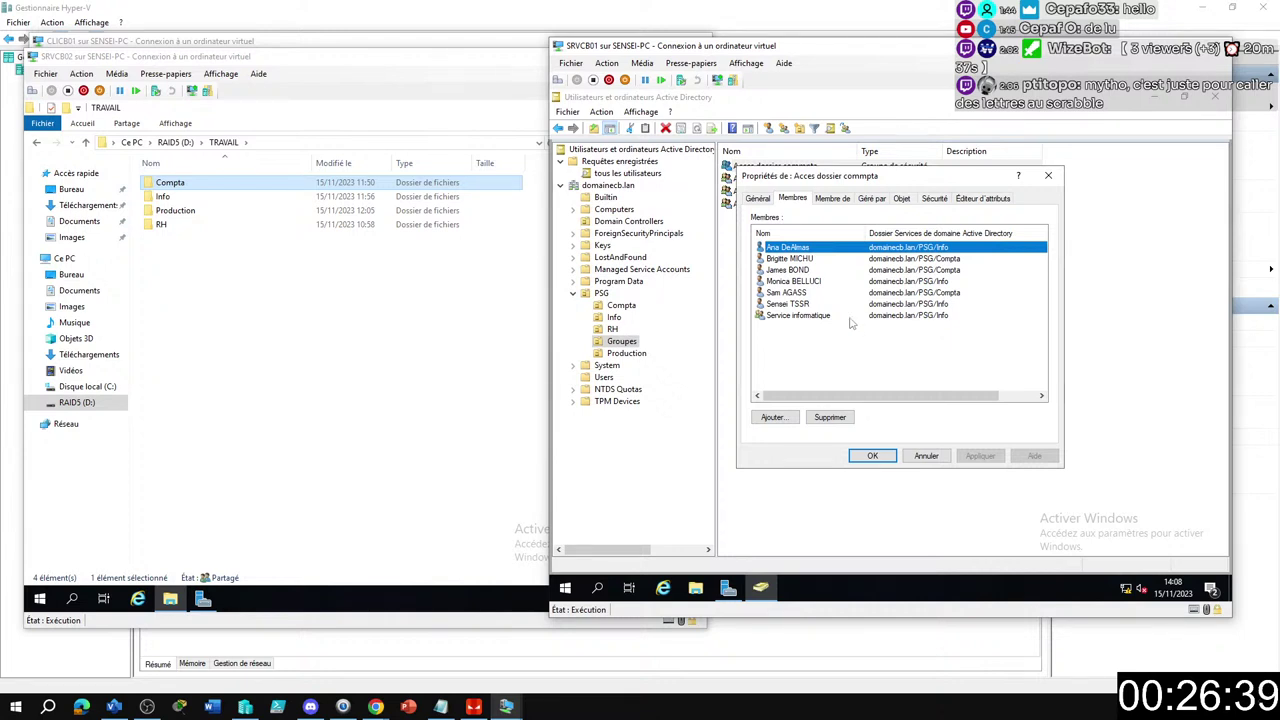
{"action": "left_click", "coordinate": [926, 456]}
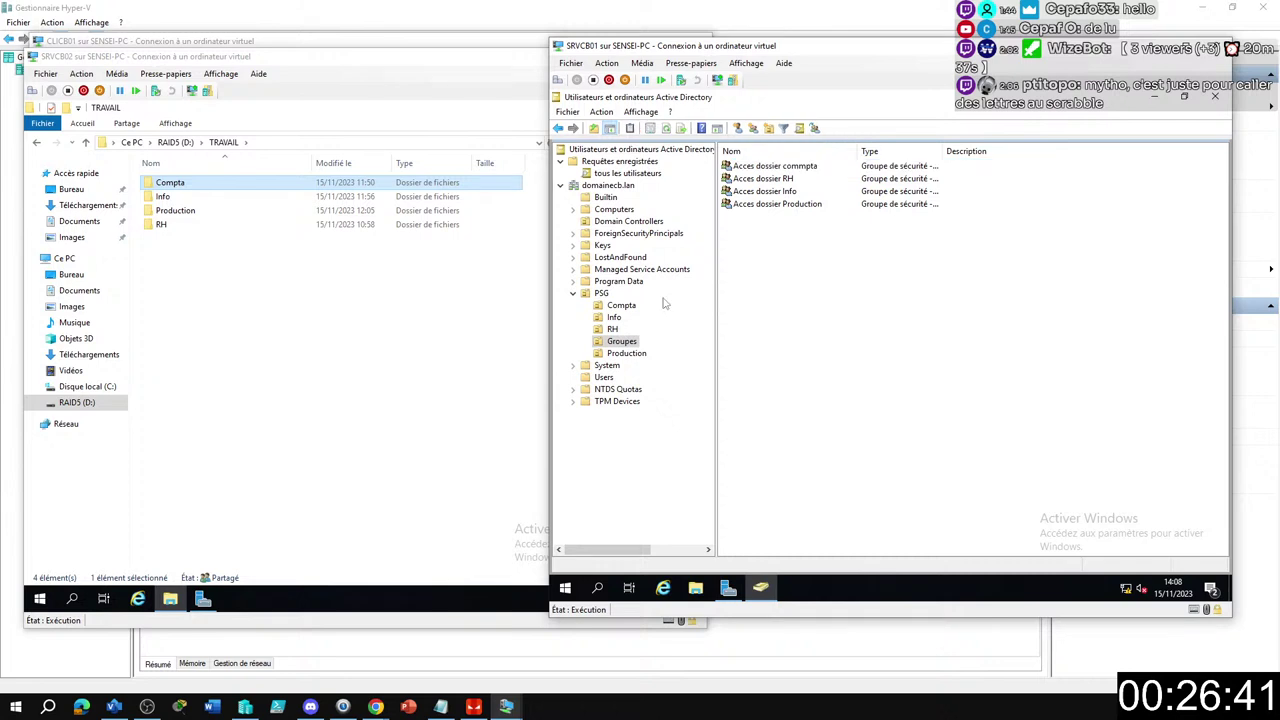
Create the group 'Service Comptabilité' in the Compta unit, correcting the mistyped capital O.
{"action": "left_click", "coordinate": [612, 329]}
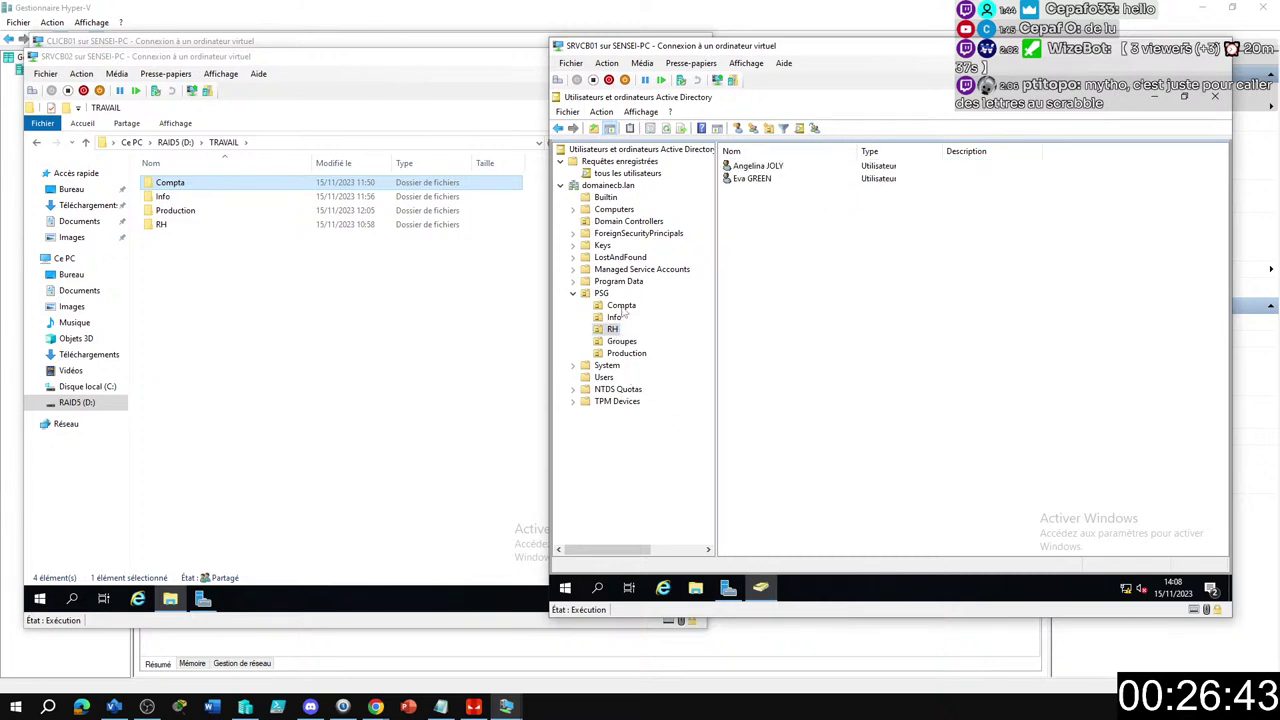
{"action": "left_click", "coordinate": [621, 305]}
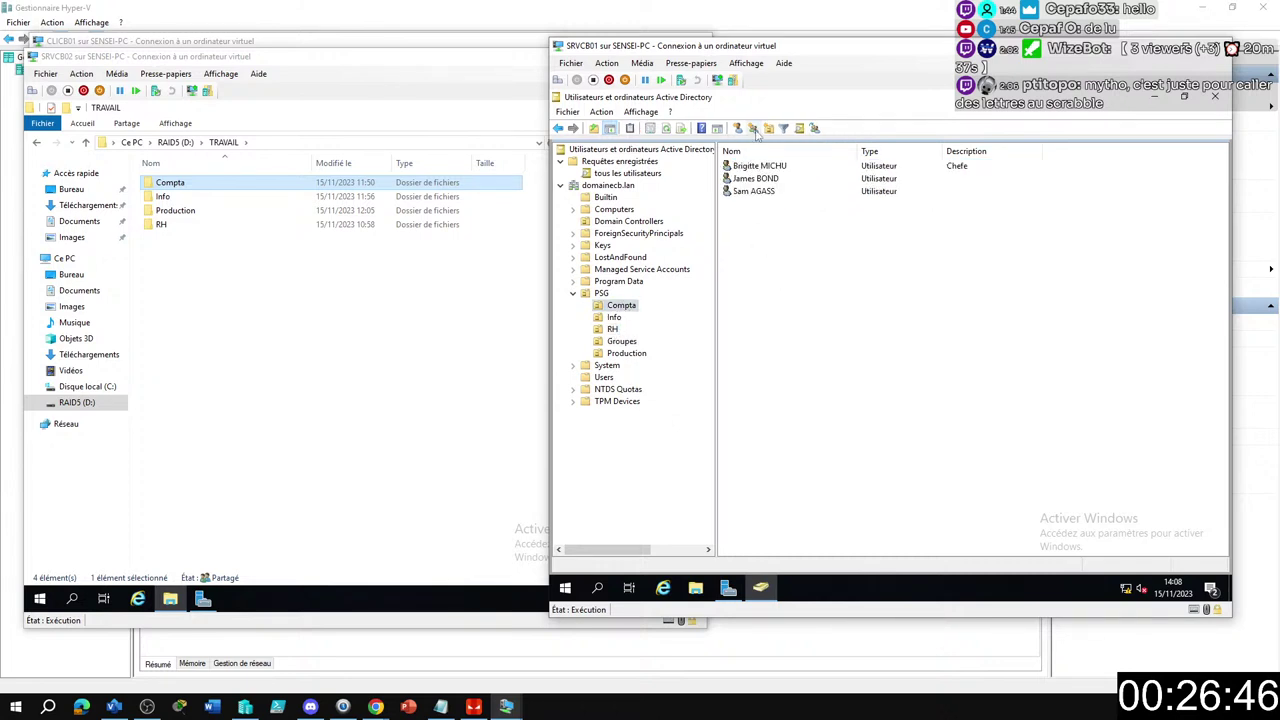
{"action": "left_click", "coordinate": [753, 128]}
{"action": "type", "text": "Service COmpta"}
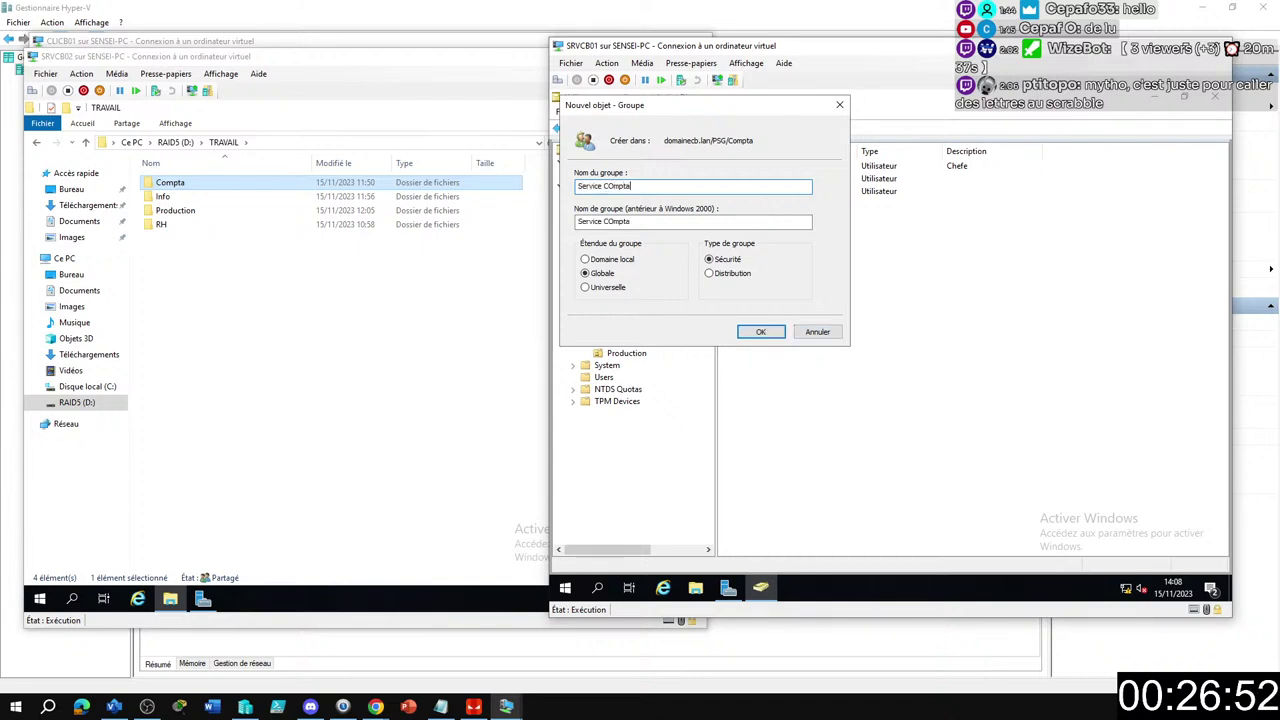
{"action": "type", "text": "bilité"}
{"action": "left_click", "coordinate": [606, 186]}
{"action": "key", "text": "Delete"}
{"action": "type", "text": "o"}
{"action": "key", "text": "Return"}
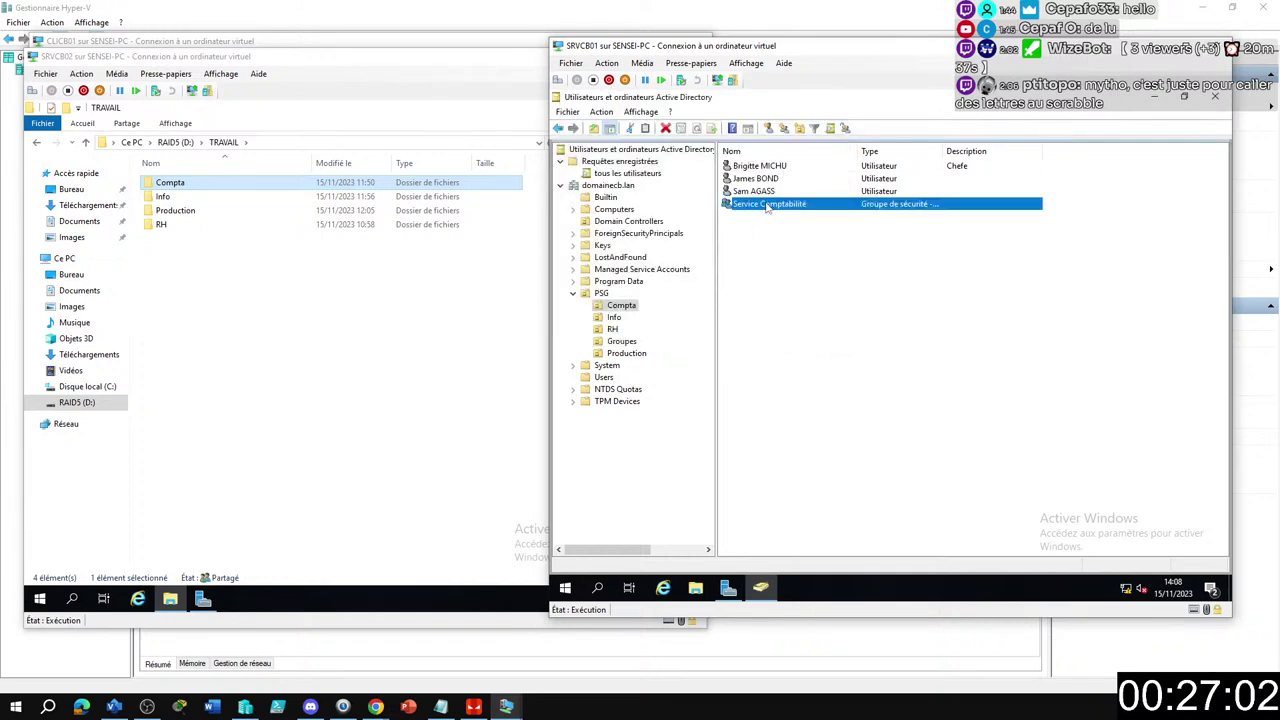
{"action": "left_click", "coordinate": [800, 268]}
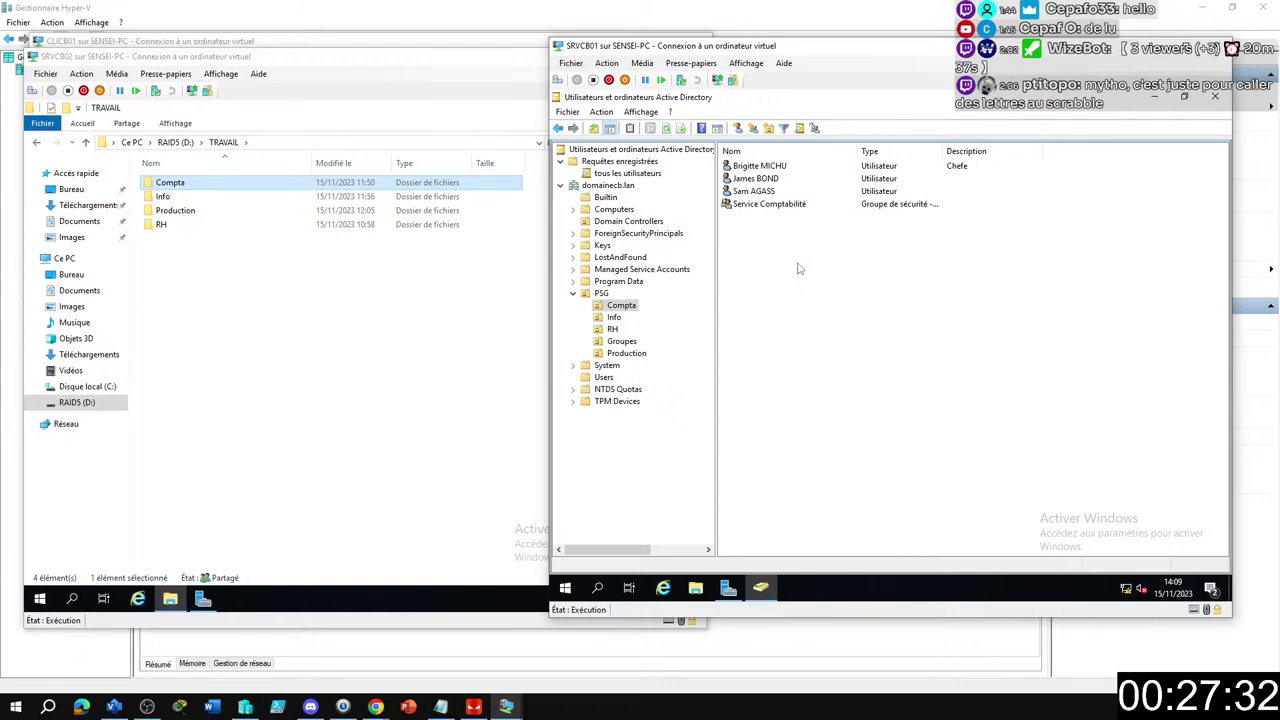
{"action": "left_click", "coordinate": [766, 168]}
Add all three Compta users to the Service Comptabilité group.
{"action": "left_click", "coordinate": [760, 191], "text": "shift"}
{"action": "right_click", "coordinate": [758, 189]}
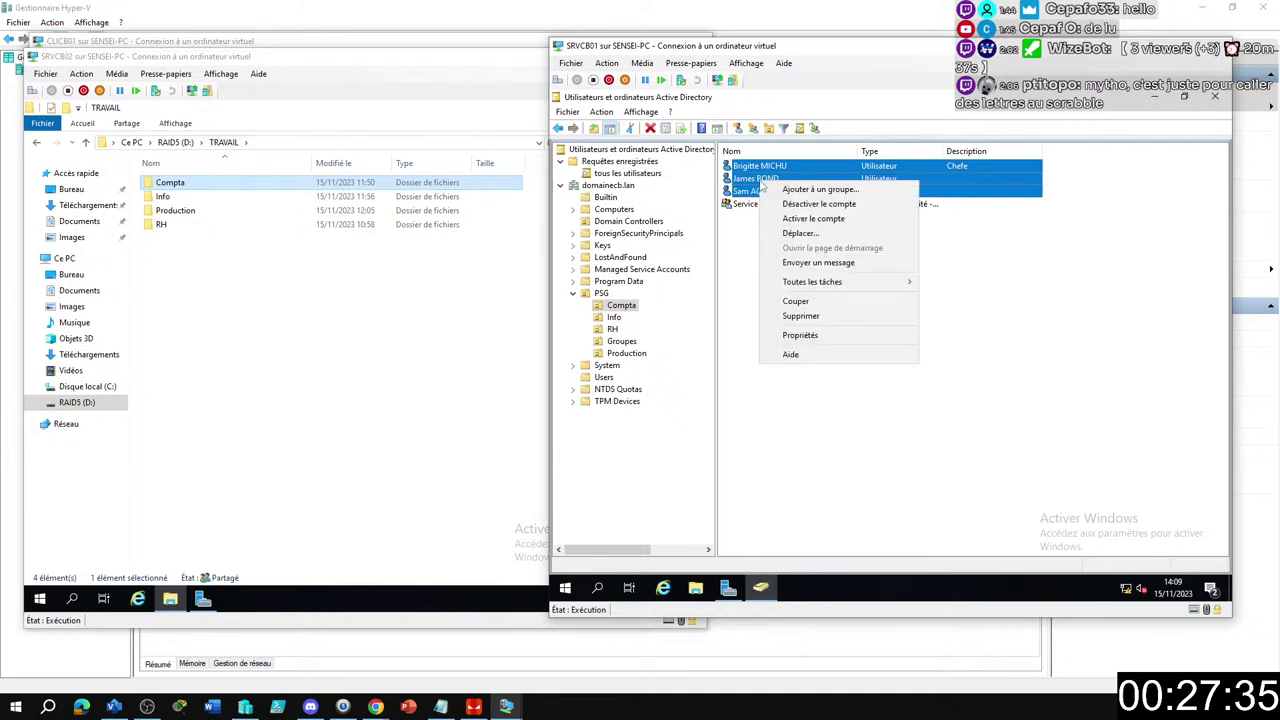
{"action": "left_click", "coordinate": [808, 205]}
{"action": "type", "text": "ser"}
{"action": "key", "text": "Return"}
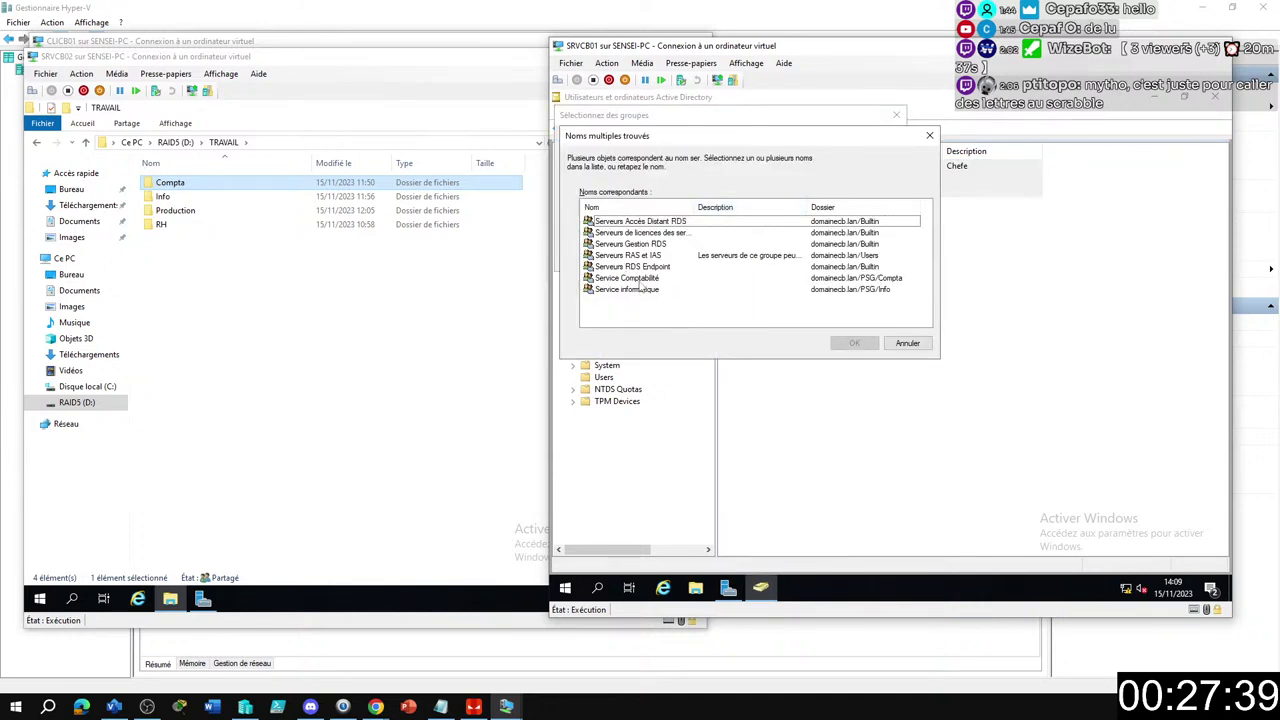
{"action": "double_click", "coordinate": [640, 278]}
Dismiss the confirmation and show the Groupes container under PSG.
{"action": "left_click", "coordinate": [964, 386]}
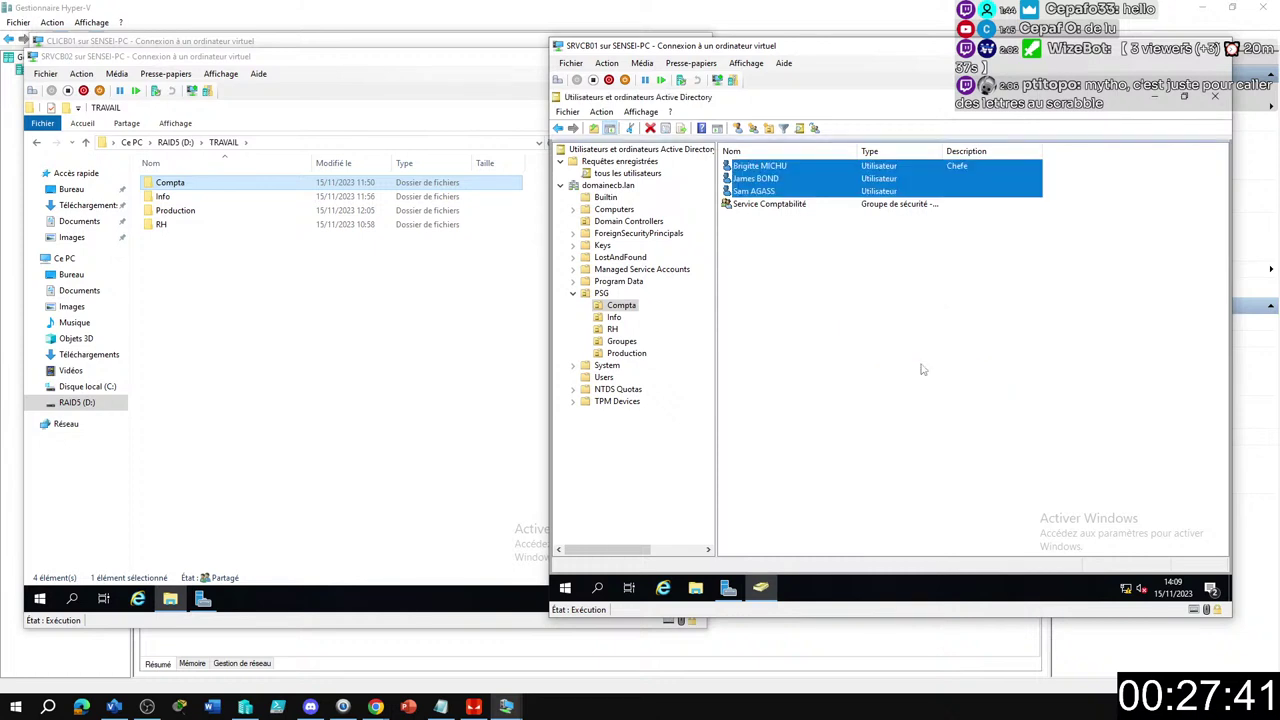
{"action": "left_click", "coordinate": [813, 287]}
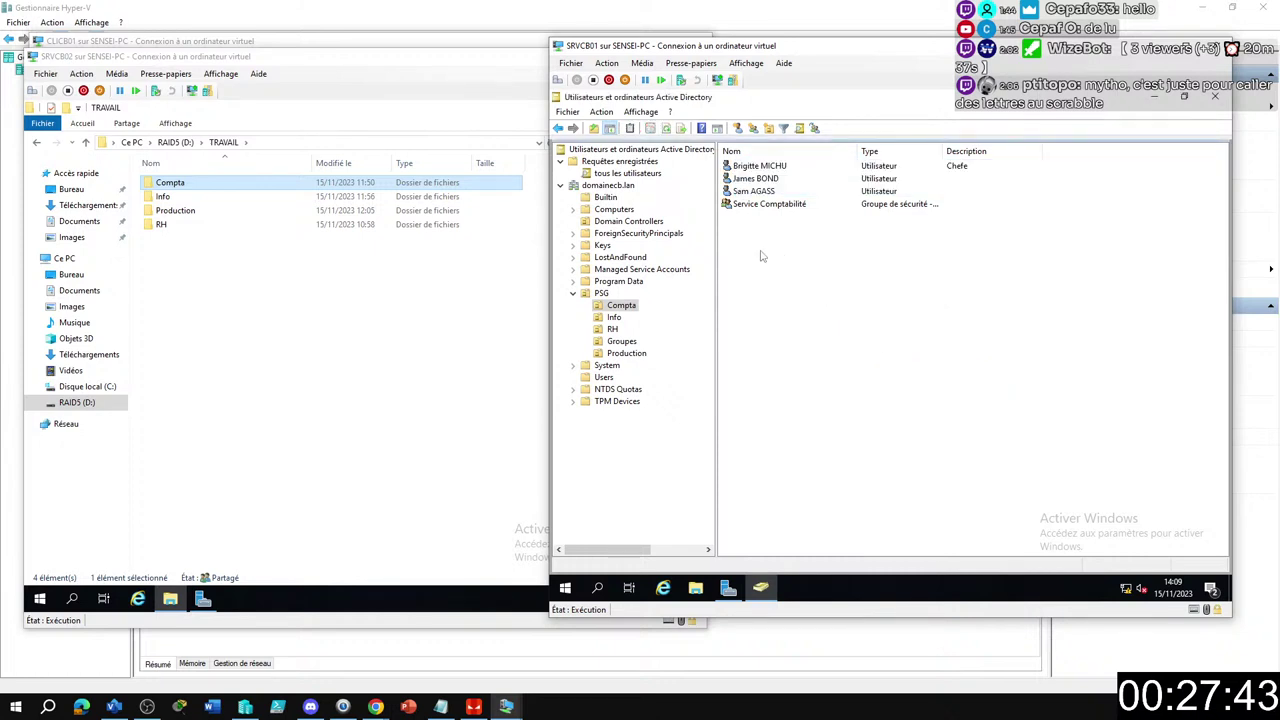
{"action": "left_click", "coordinate": [621, 342]}
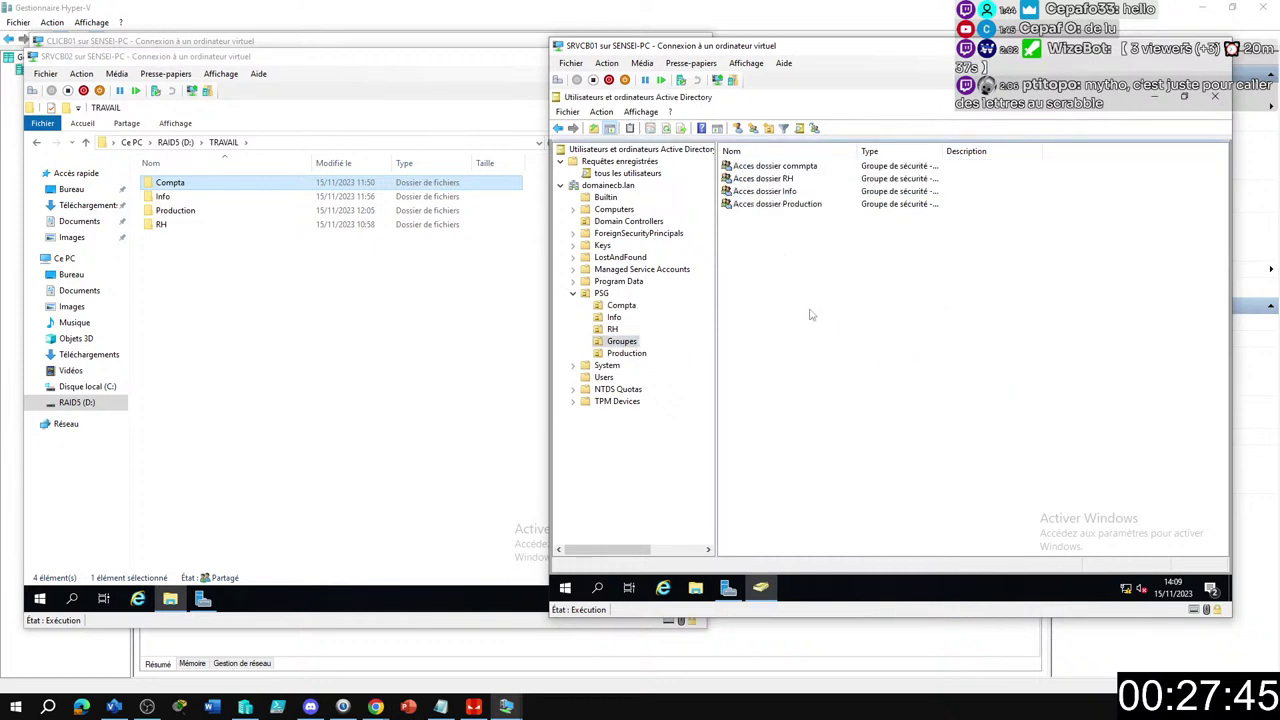
Open Acces dossier commpta's Membres tab and select its six user accounts.
{"action": "double_click", "coordinate": [773, 167]}
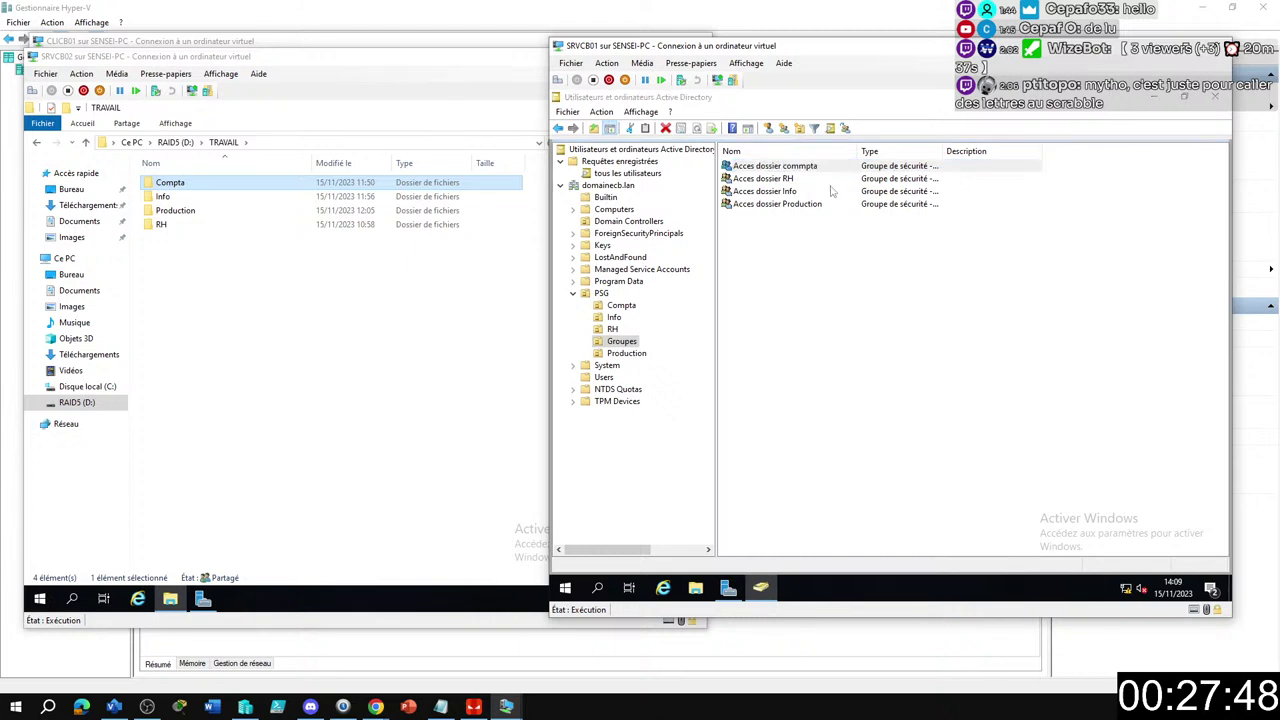
{"action": "left_click", "coordinate": [792, 199]}
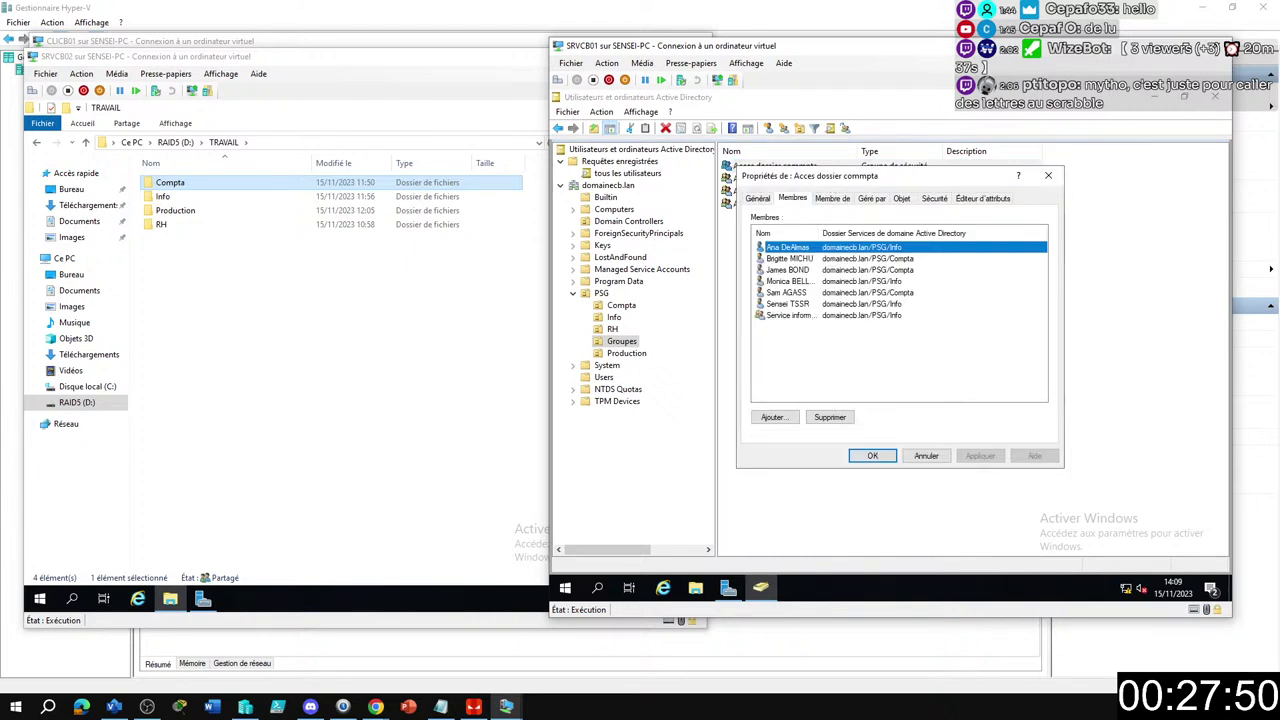
{"action": "left_click_drag", "start_coordinate": [846, 201], "coordinate": [846, 201]}
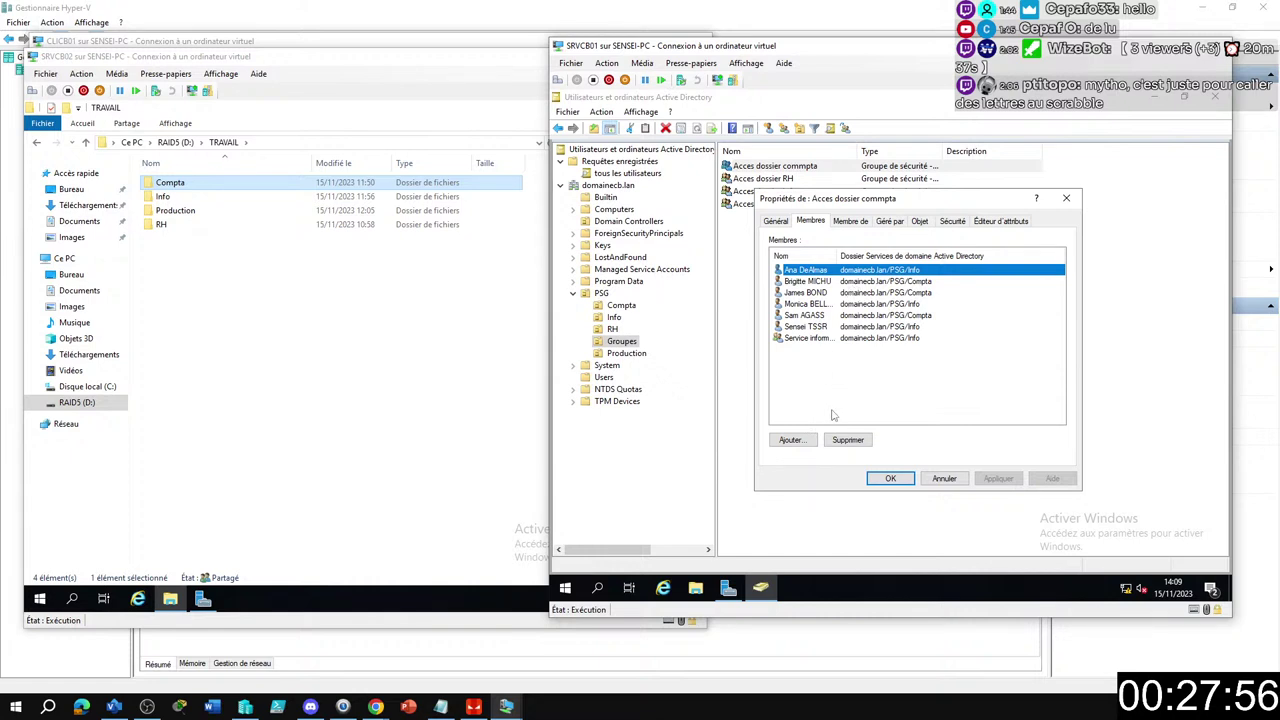
{"action": "left_click", "coordinate": [820, 327], "text": "shift"}
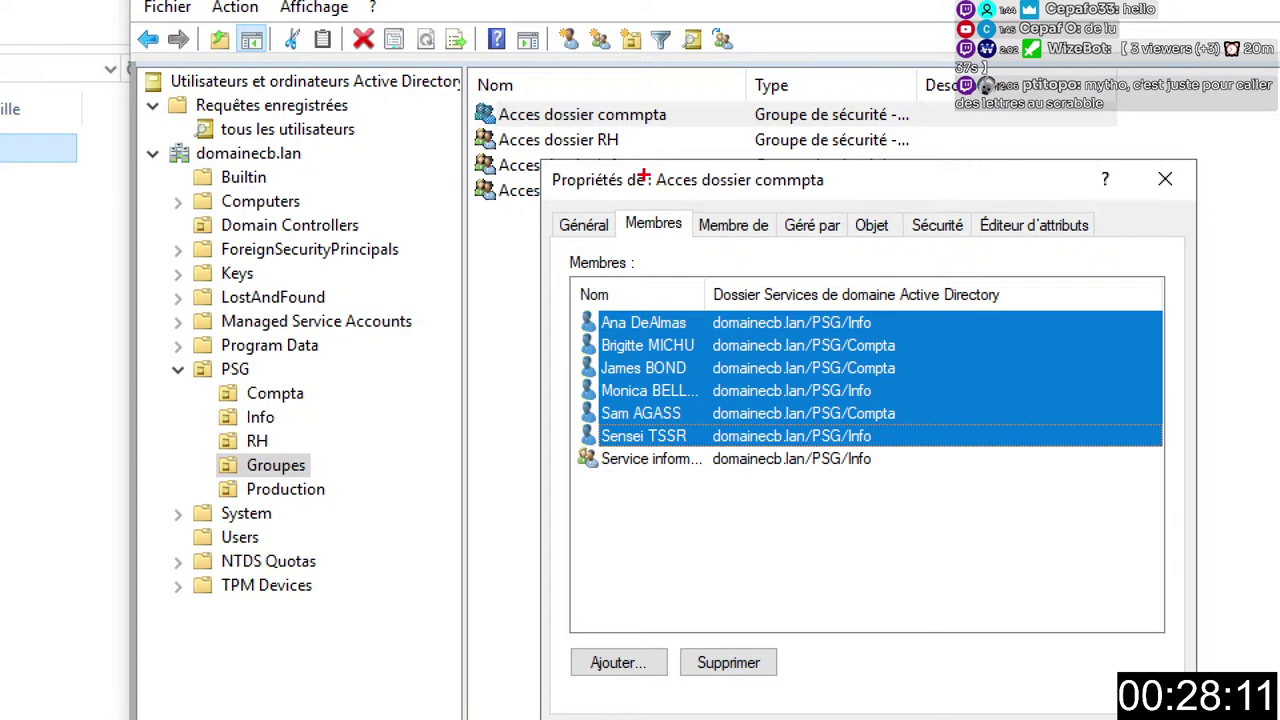
Annotate the group name, members view and six selected users with red boxes and arrows.
{"action": "mouse_move", "coordinate": [548, 160]}
{"action": "left_mouse_down"}
{"action": "mouse_move", "coordinate": [614, 186]}
{"action": "mouse_move", "coordinate": [868, 208]}
{"action": "left_mouse_up"}
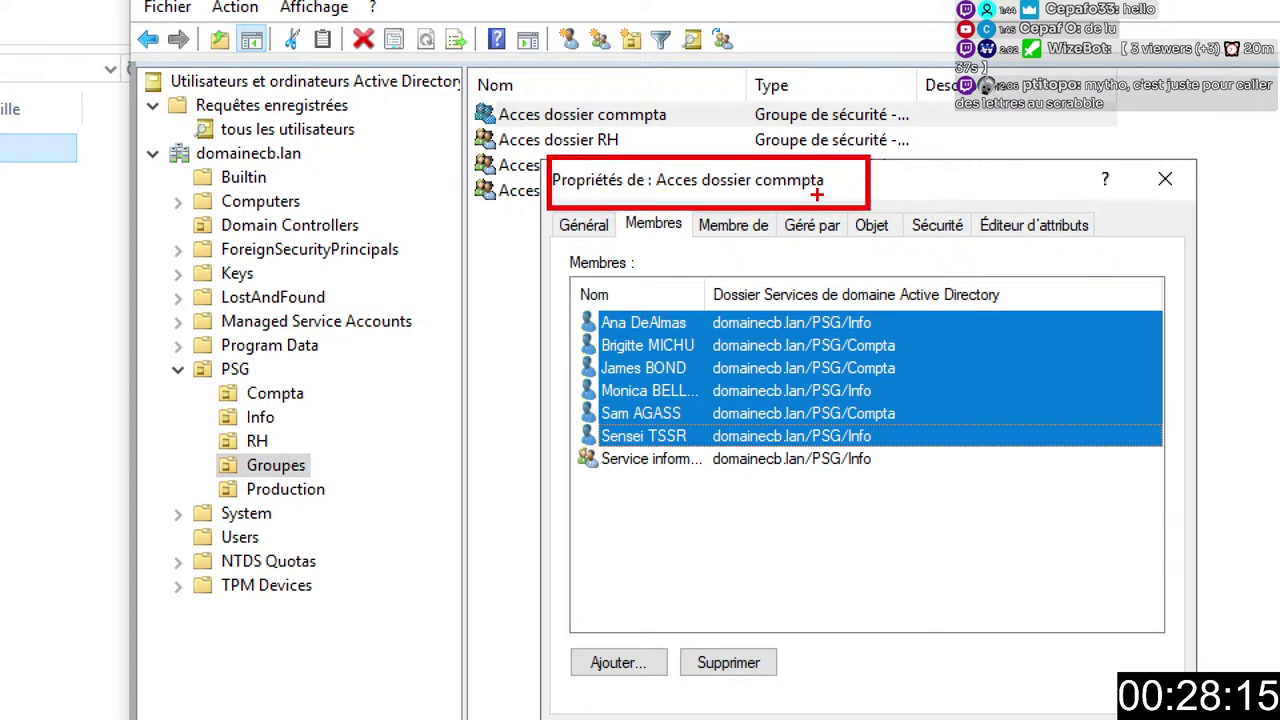
{"action": "left_click_drag", "start_coordinate": [624, 220], "coordinate": [582, 196]}
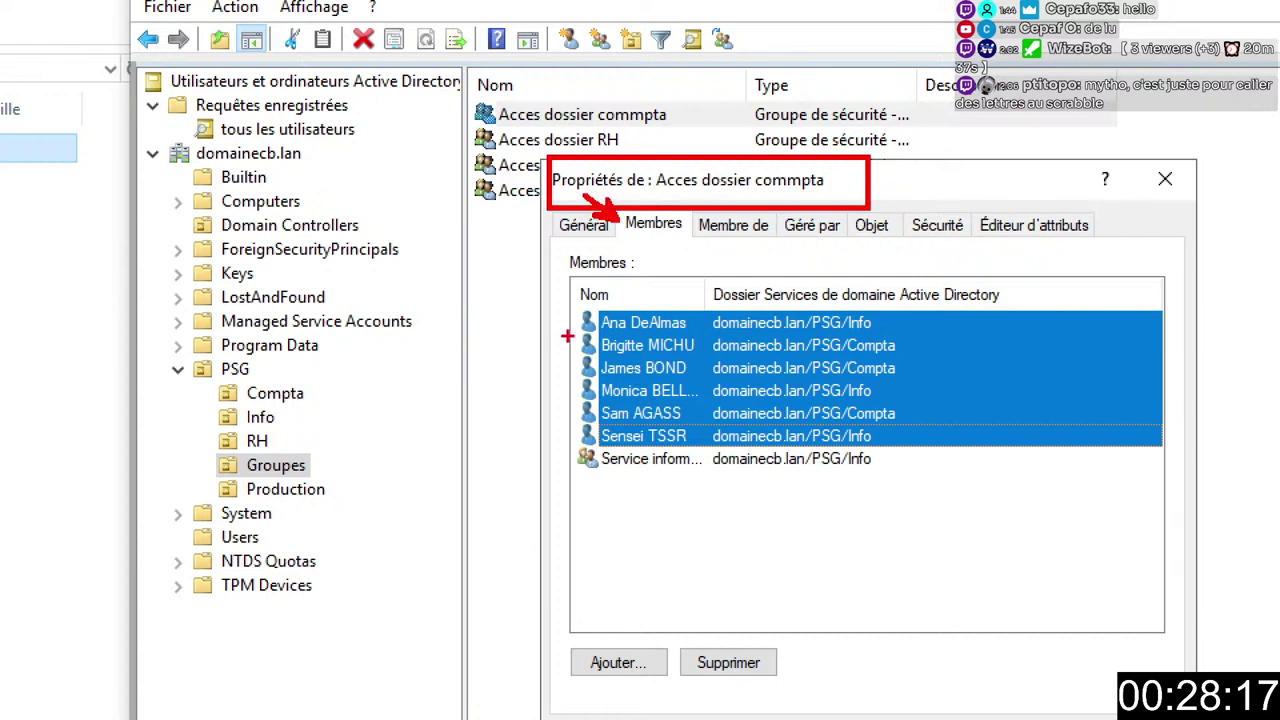
{"action": "left_click_drag", "start_coordinate": [578, 314], "coordinate": [570, 436]}
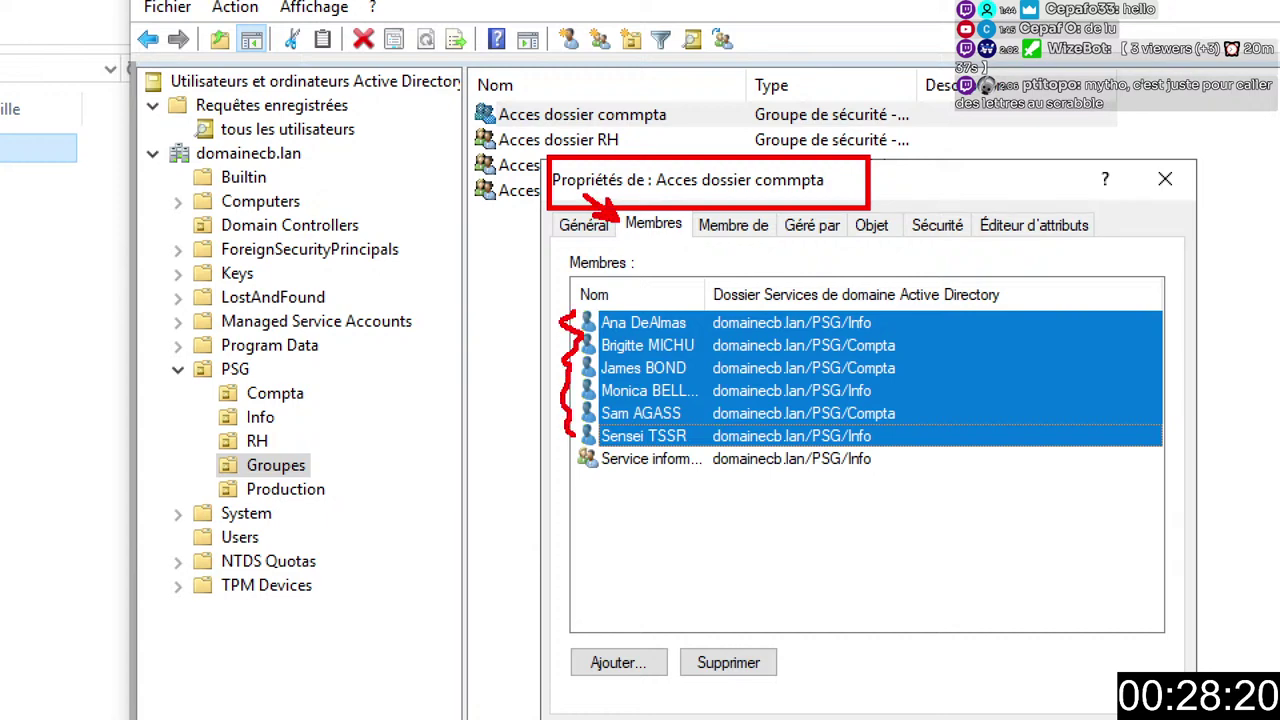
{"action": "left_click_drag", "start_coordinate": [765, 658], "coordinate": [928, 577]}
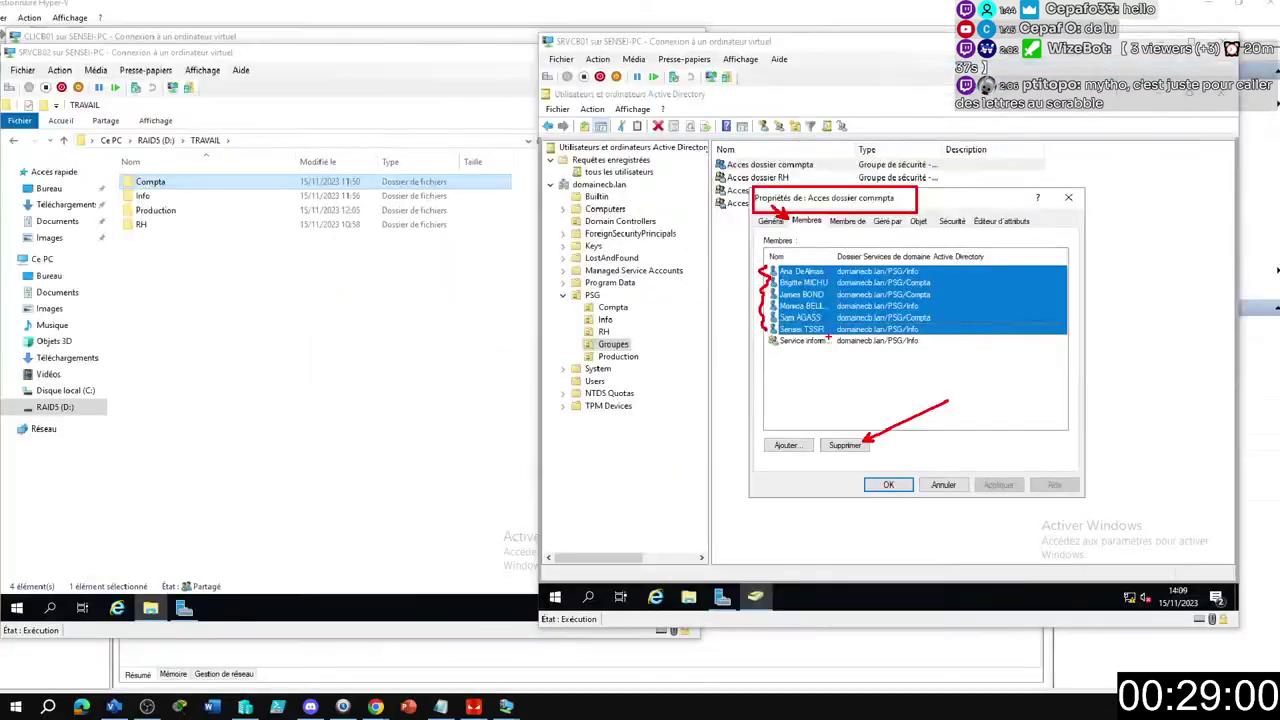
Remove the six users and add Service Comptabilité and Service informatique as members.
{"action": "left_click", "coordinate": [848, 440]}
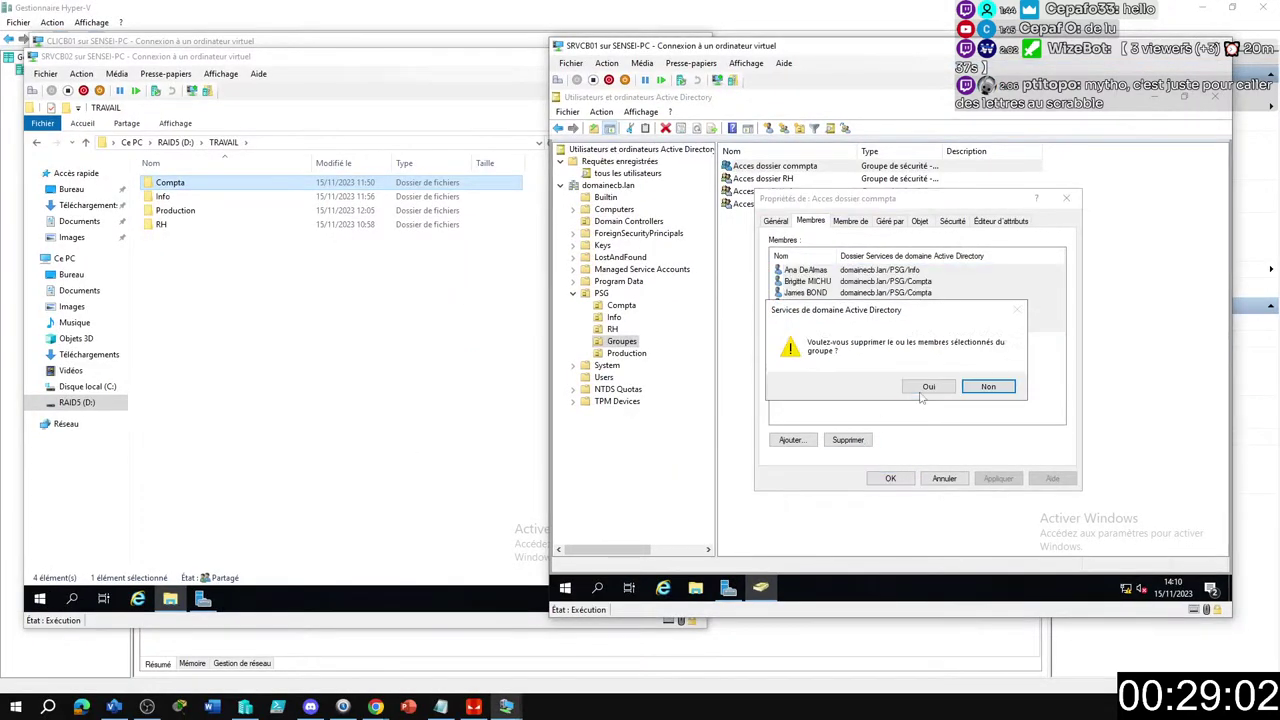
{"action": "left_click", "coordinate": [915, 392]}
{"action": "left_click", "coordinate": [790, 440]}
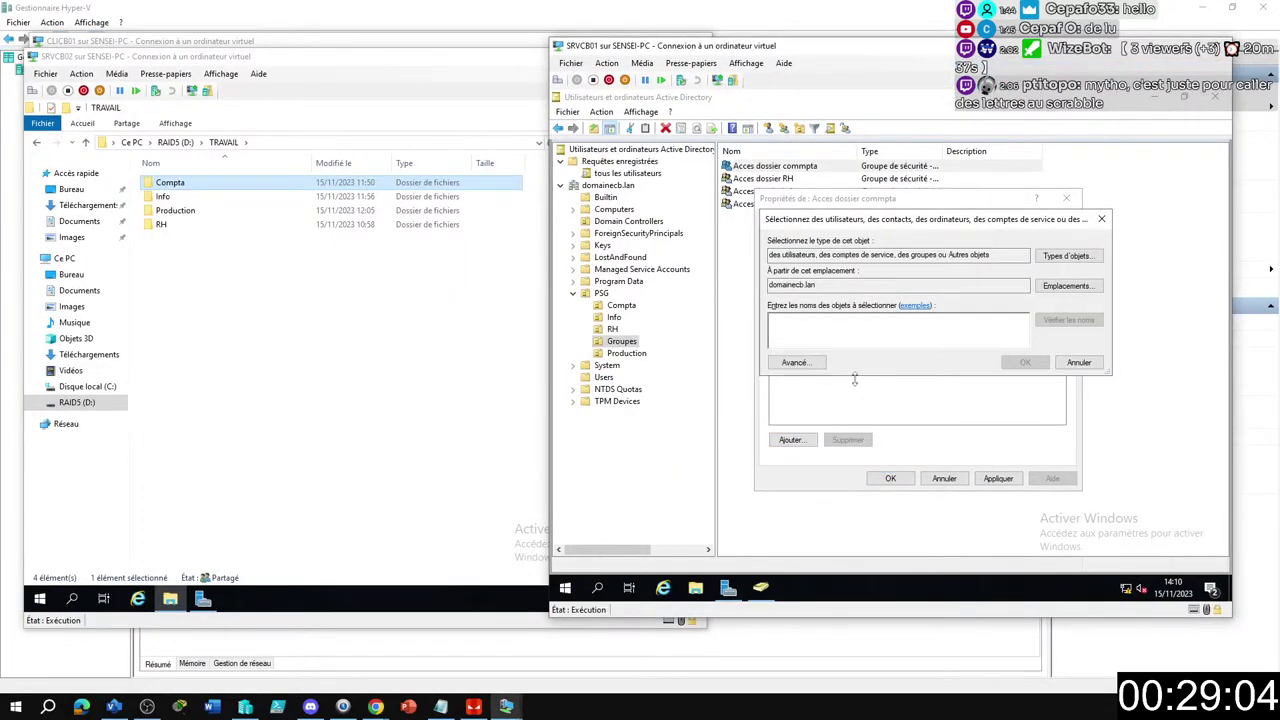
{"action": "type", "text": "a"}
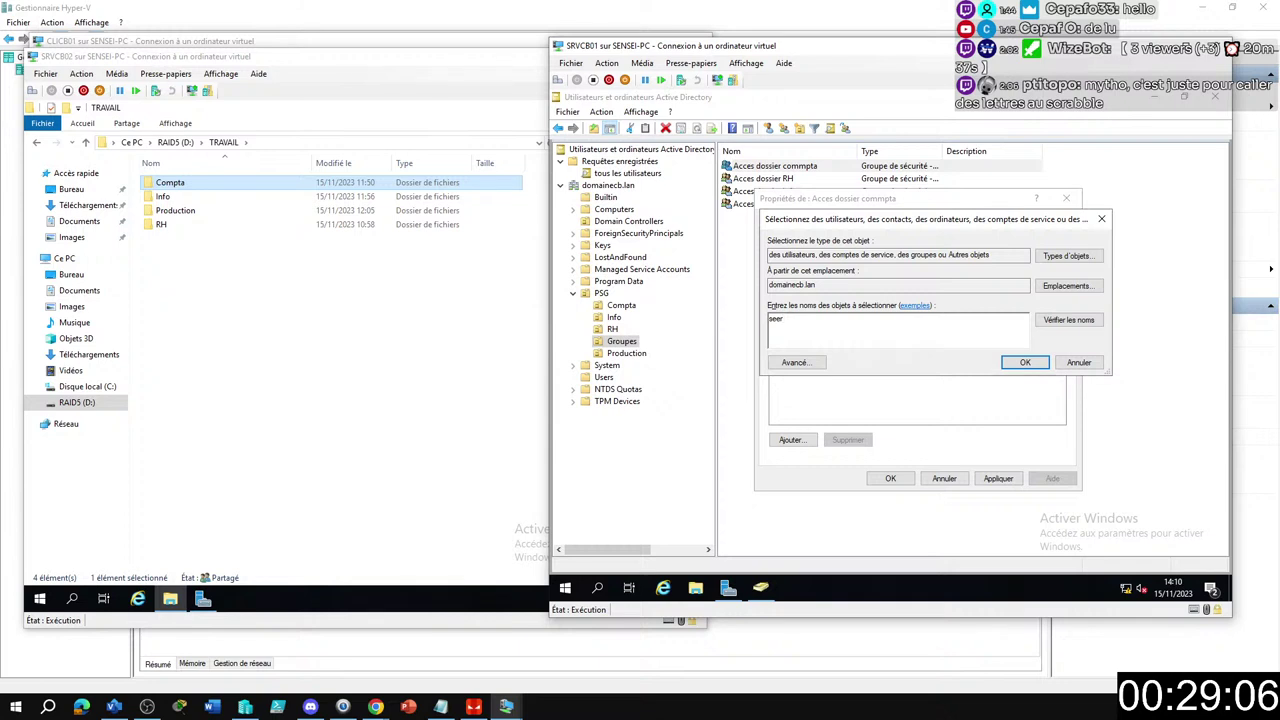
{"action": "key", "text": "Return"}
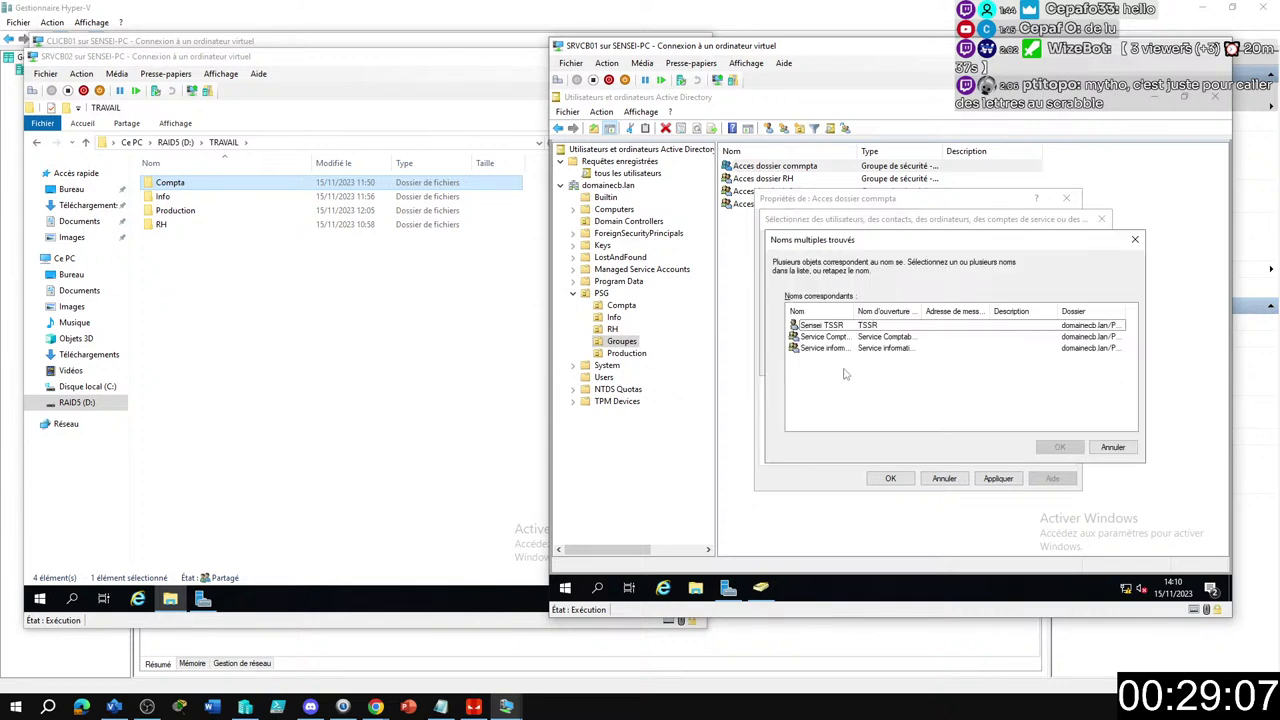
{"action": "left_click", "coordinate": [842, 338]}
{"action": "key", "text": "Return"}
{"action": "key", "text": "Return"}
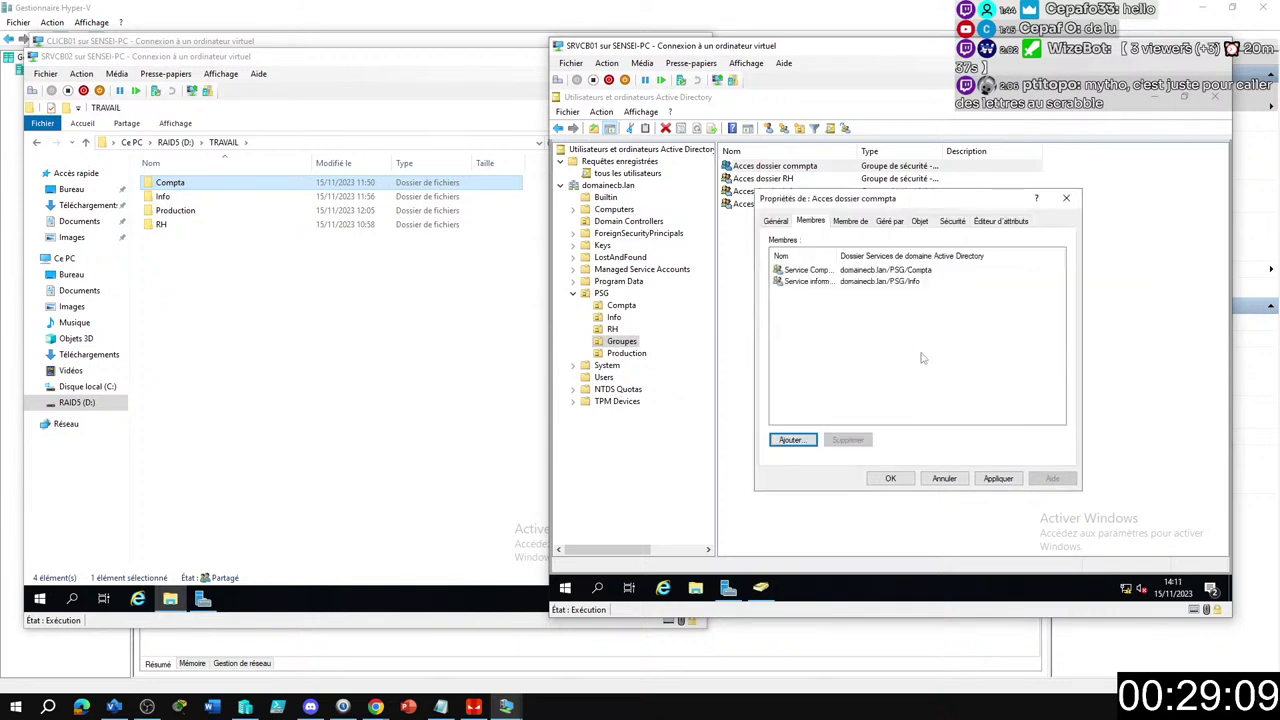
Widen the name column and box the group name and two new members in red.
{"action": "left_click_drag", "start_coordinate": [837, 256], "coordinate": [875, 256]}
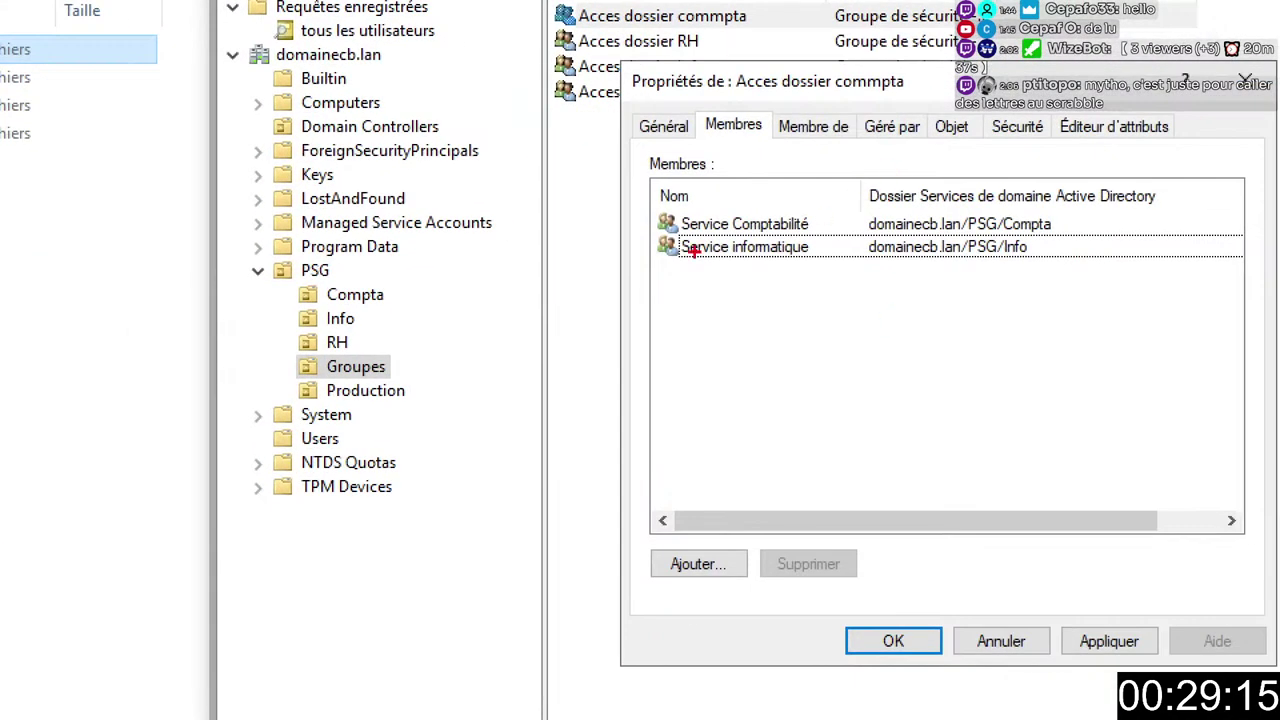
{"action": "left_click_drag", "start_coordinate": [700, 104], "coordinate": [774, 146]}
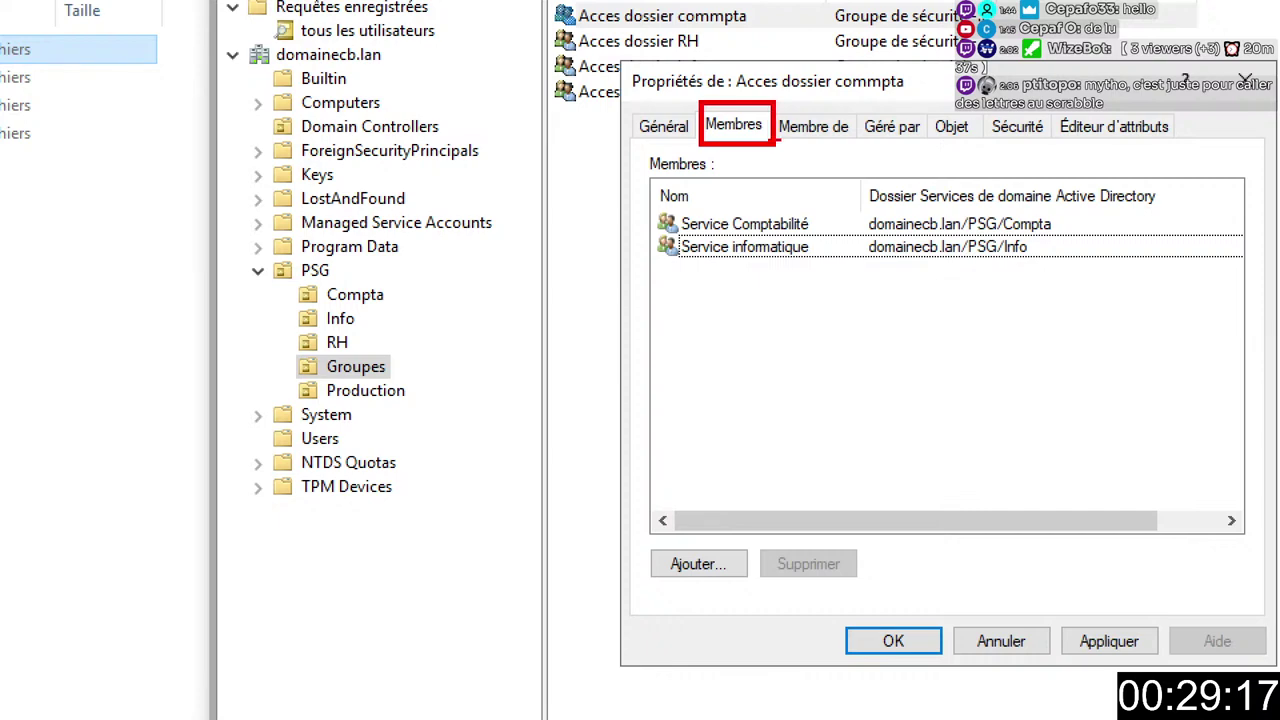
{"action": "mouse_move", "coordinate": [716, 58]}
{"action": "left_mouse_down"}
{"action": "mouse_move", "coordinate": [822, 114]}
{"action": "mouse_move", "coordinate": [964, 114]}
{"action": "mouse_move", "coordinate": [964, 100]}
{"action": "left_mouse_up"}
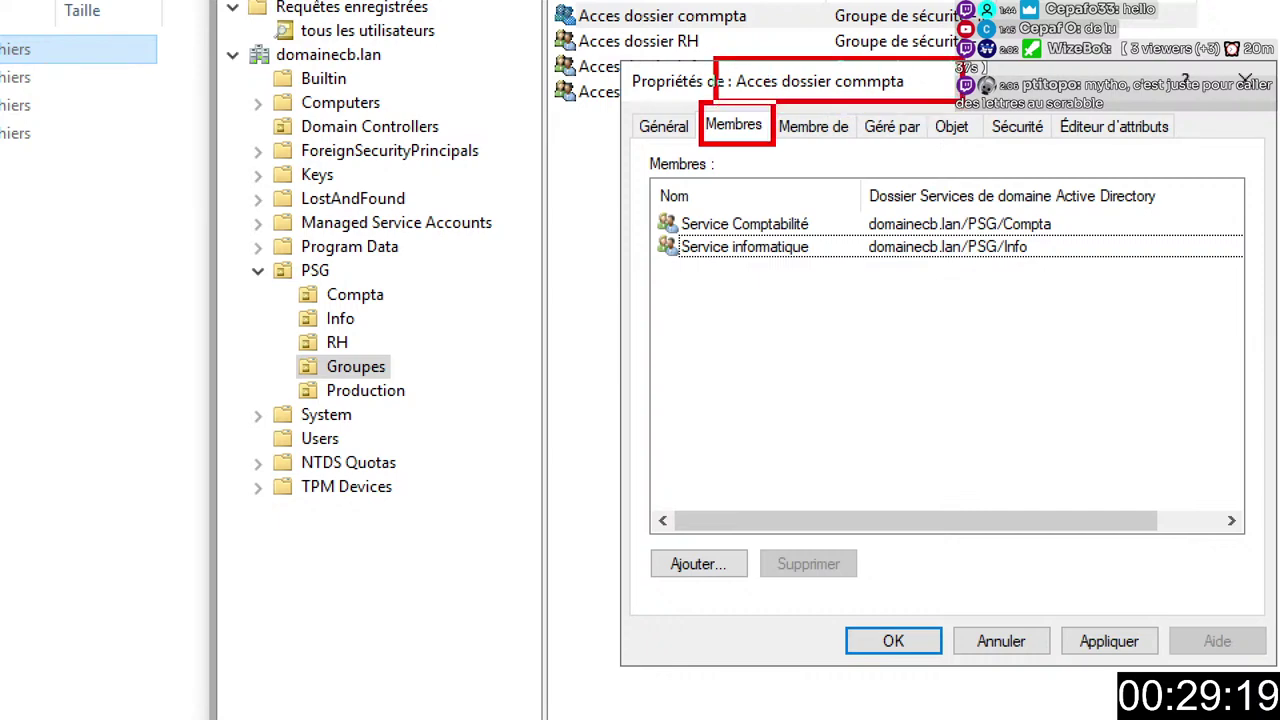
{"action": "left_click_drag", "start_coordinate": [645, 197], "coordinate": [866, 290]}
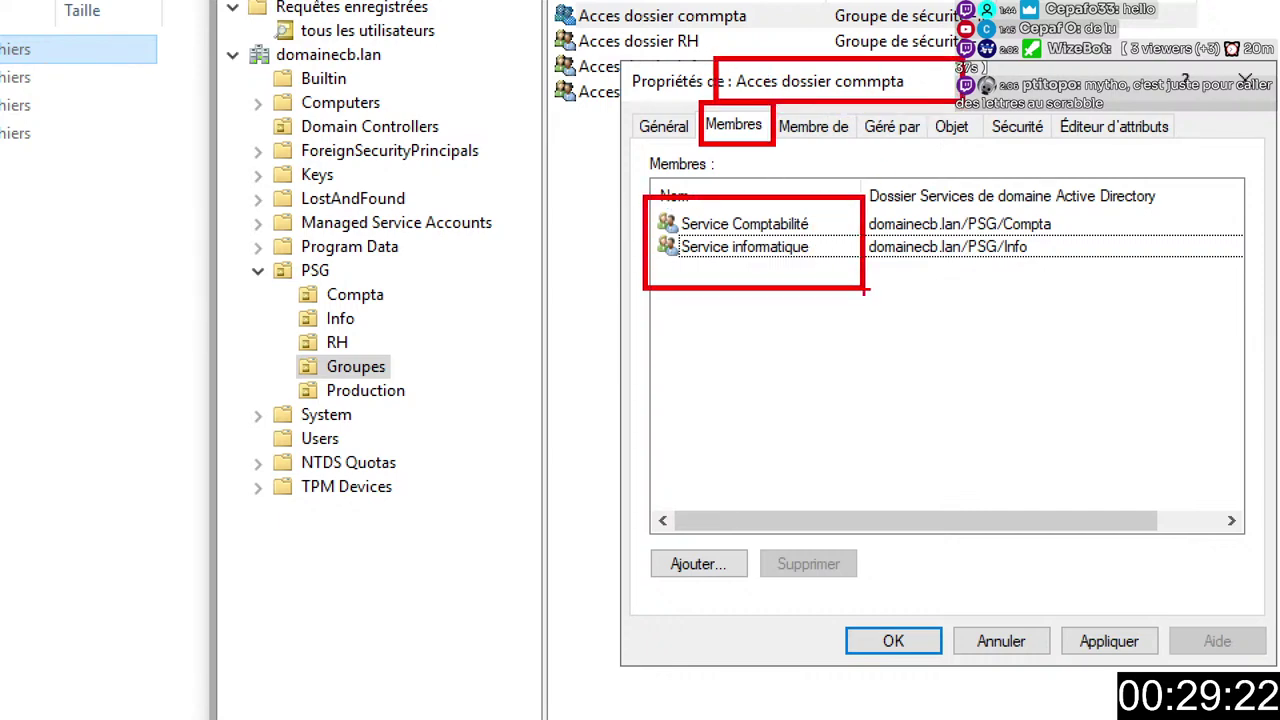
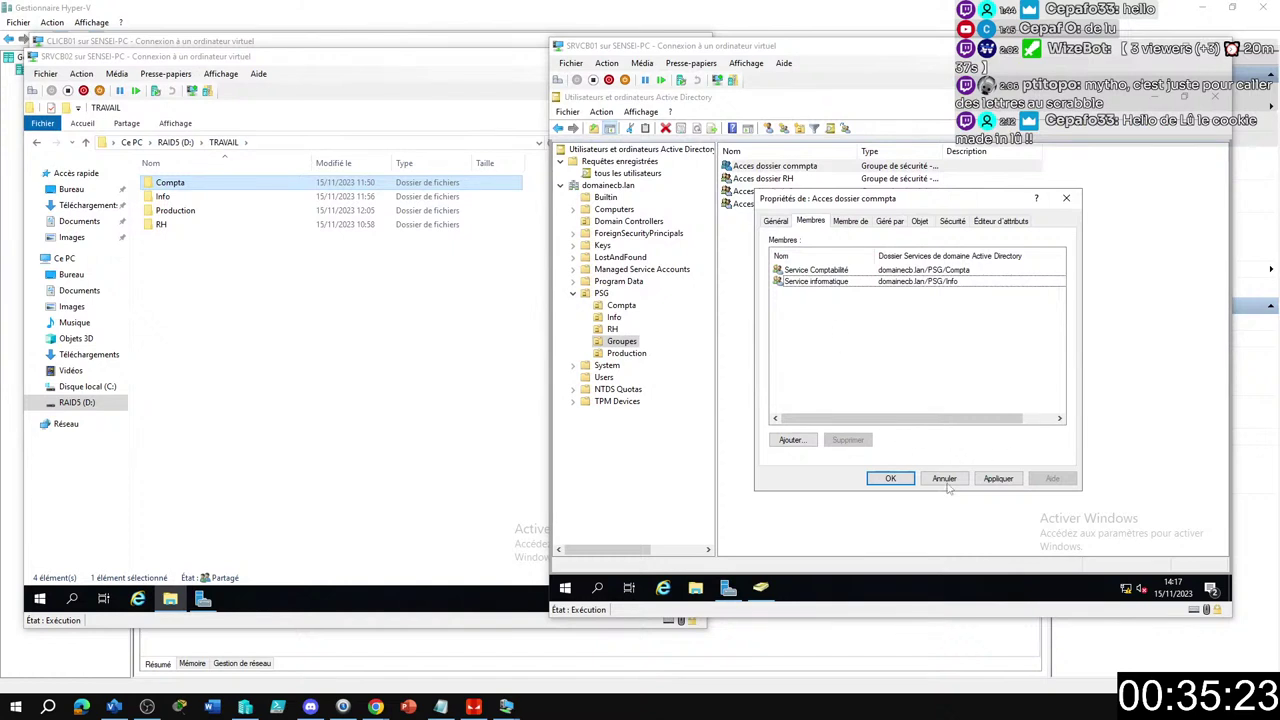
Close the Acces dossier commpta properties and show the Compta OU's three users and Service Comptabilité group.
{"action": "left_click", "coordinate": [890, 478]}
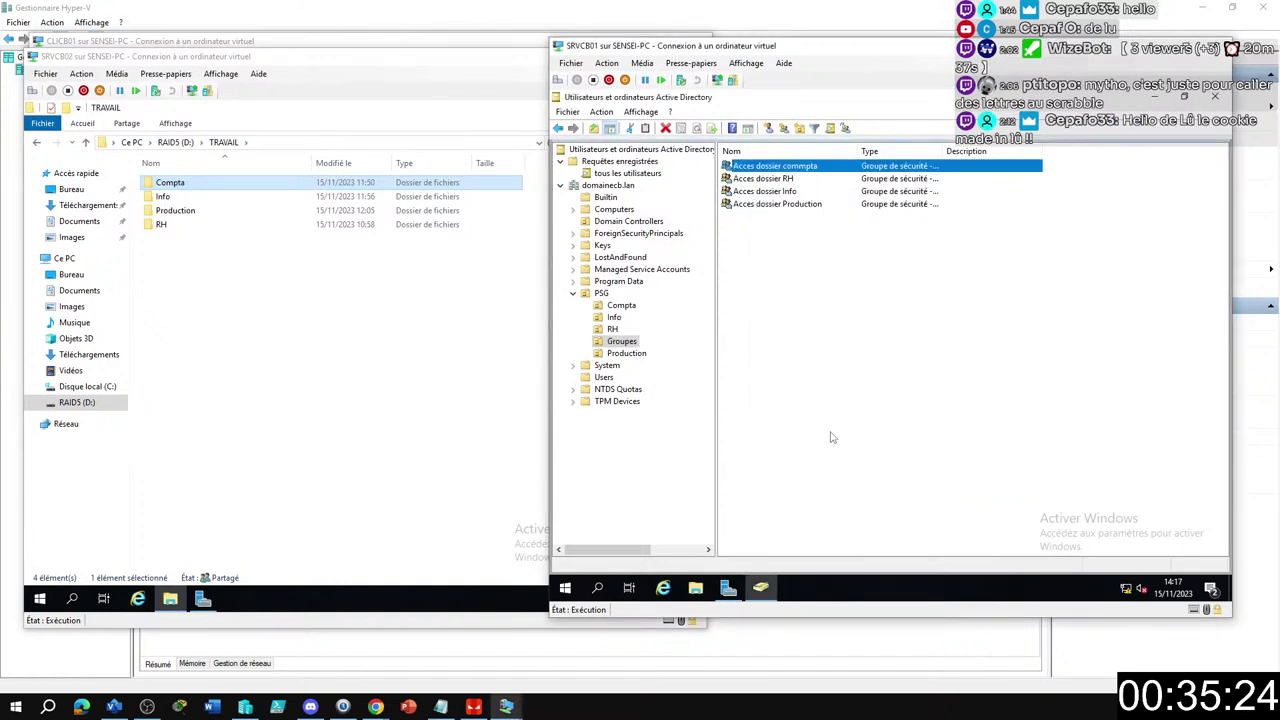
{"action": "left_click", "coordinate": [625, 308]}
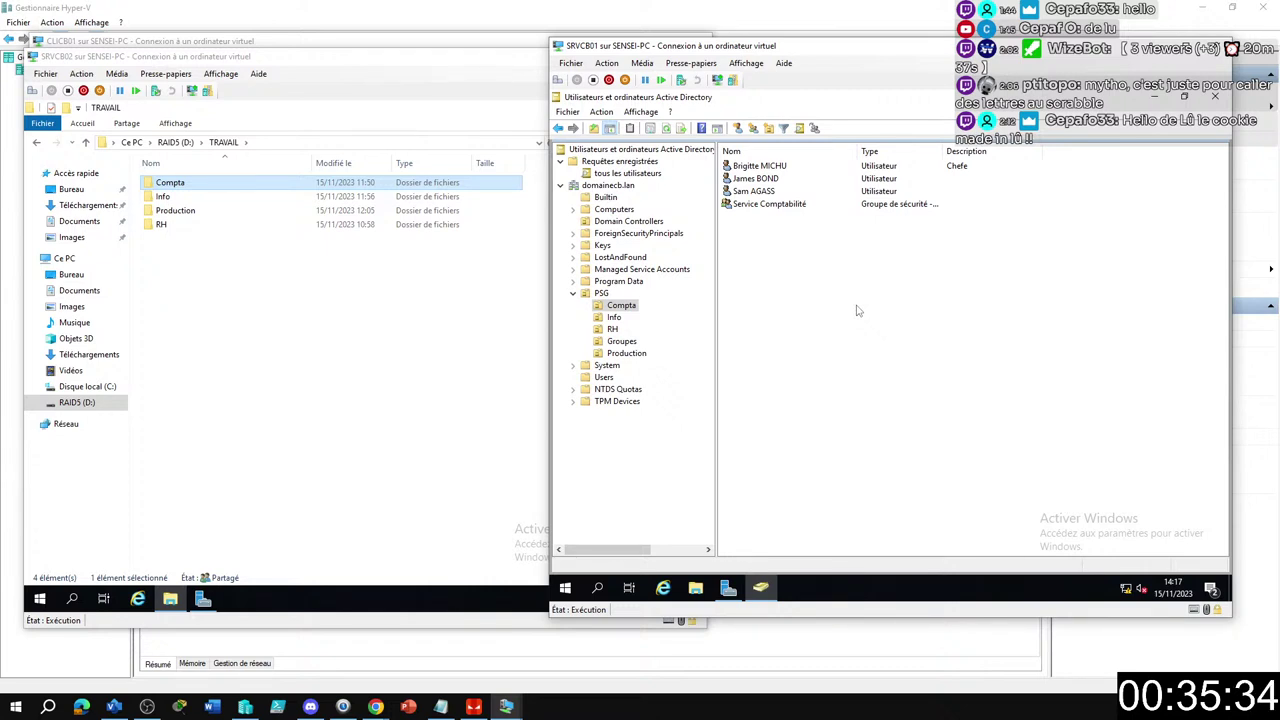
{"action": "left_click", "coordinate": [1198, 9]}
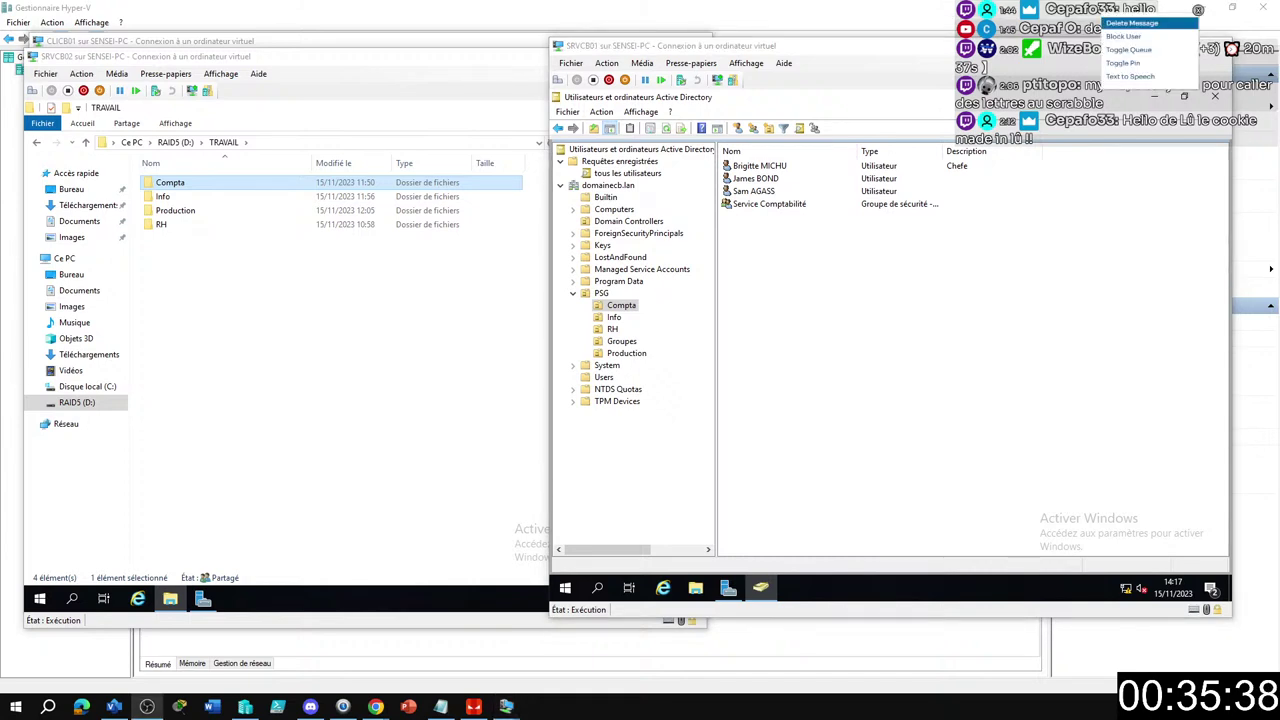
{"action": "left_click", "coordinate": [1131, 22]}
{"action": "left_click", "coordinate": [1198, 9]}
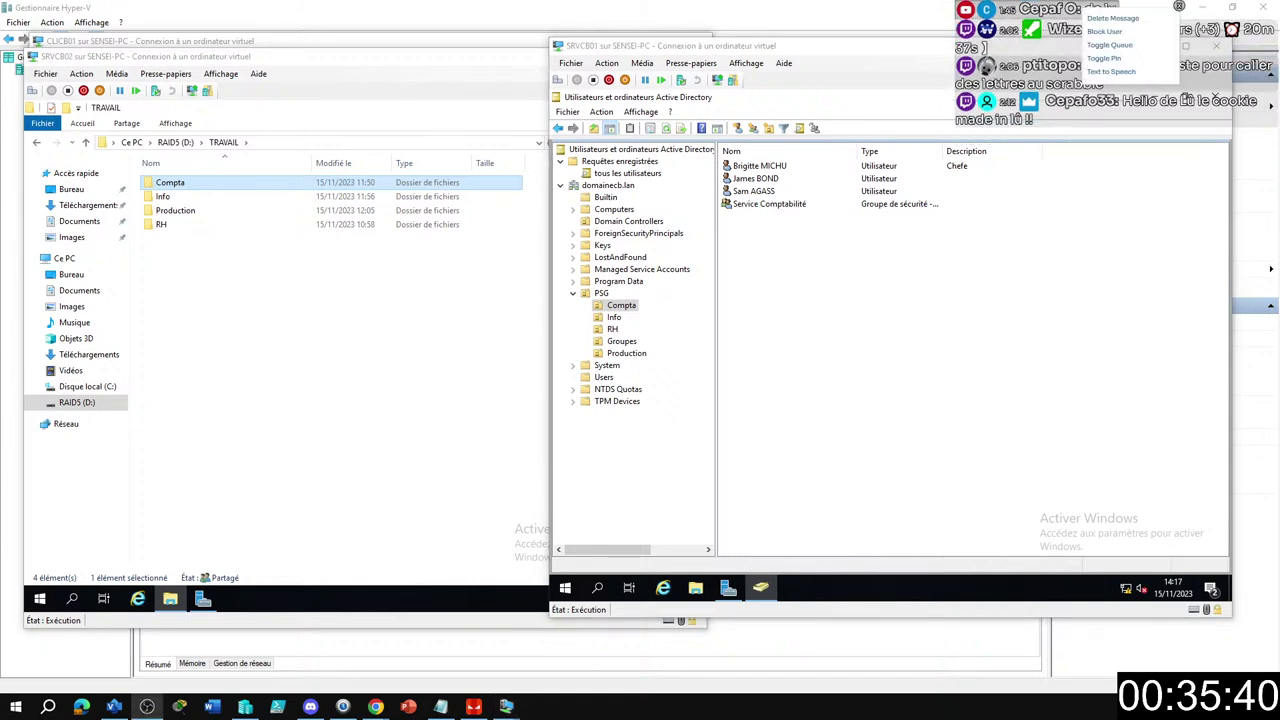
{"action": "left_click", "coordinate": [1131, 22]}
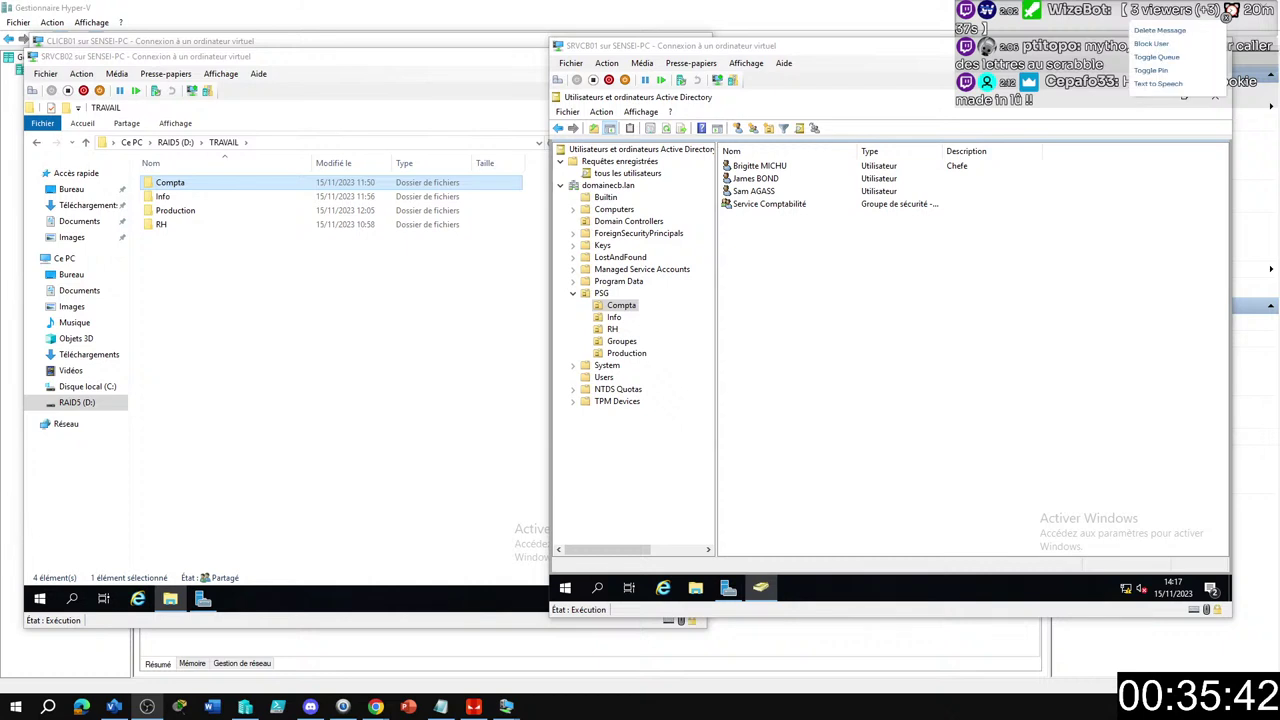
{"action": "left_click", "coordinate": [1198, 9]}
{"action": "left_click", "coordinate": [1192, 20]}
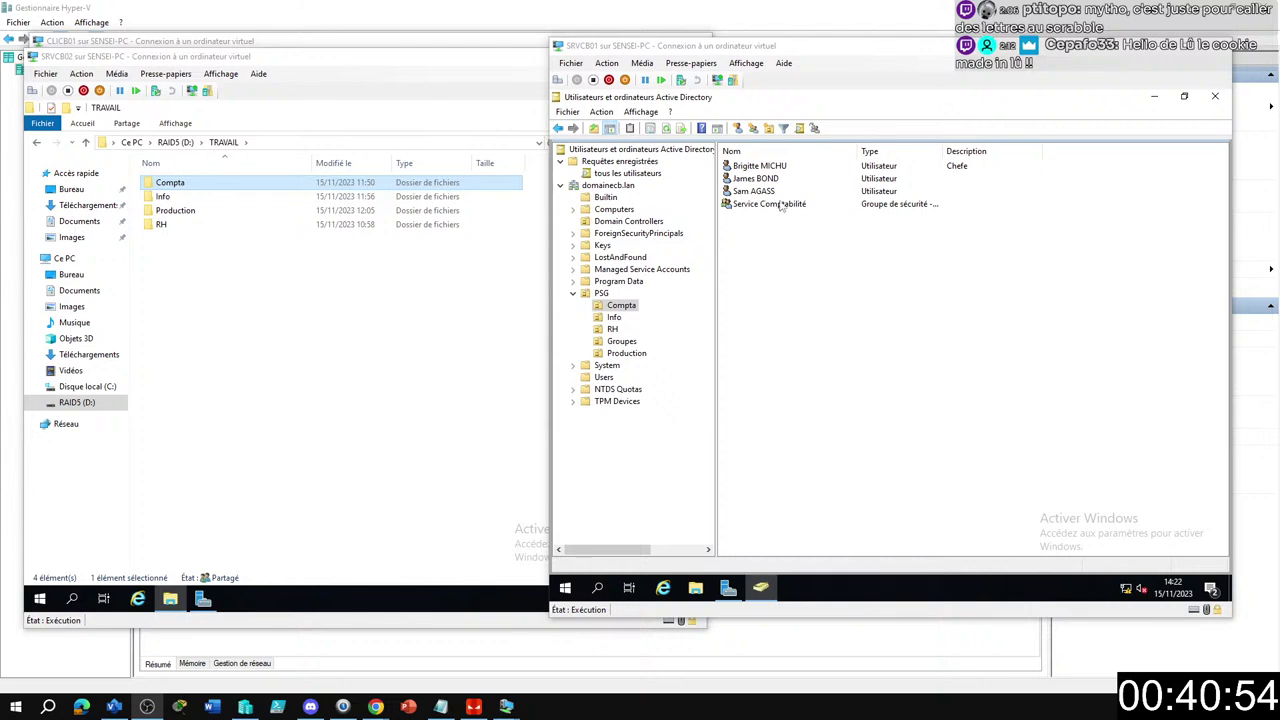
Confirm the three Compta users are listed as members of Service Comptabilité, then close its properties with OK.
{"action": "double_click", "coordinate": [770, 204]}
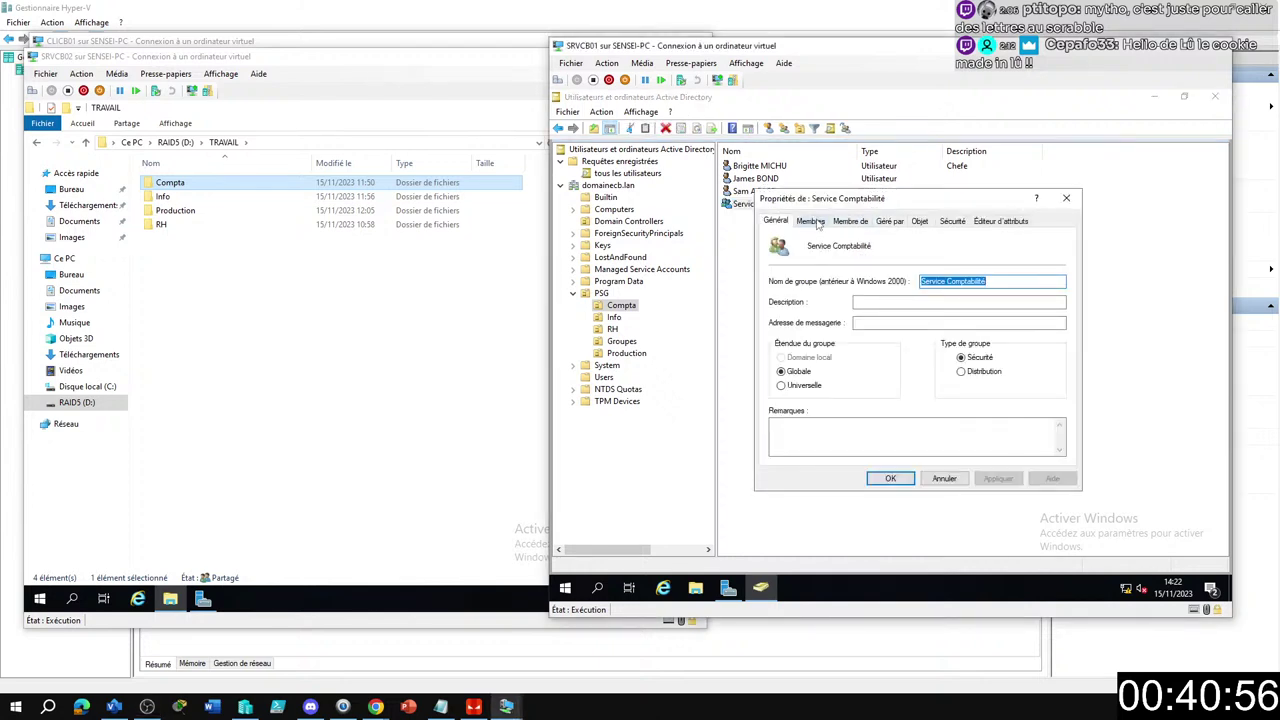
{"action": "left_click", "coordinate": [810, 220]}
{"action": "left_click", "coordinate": [901, 358]}
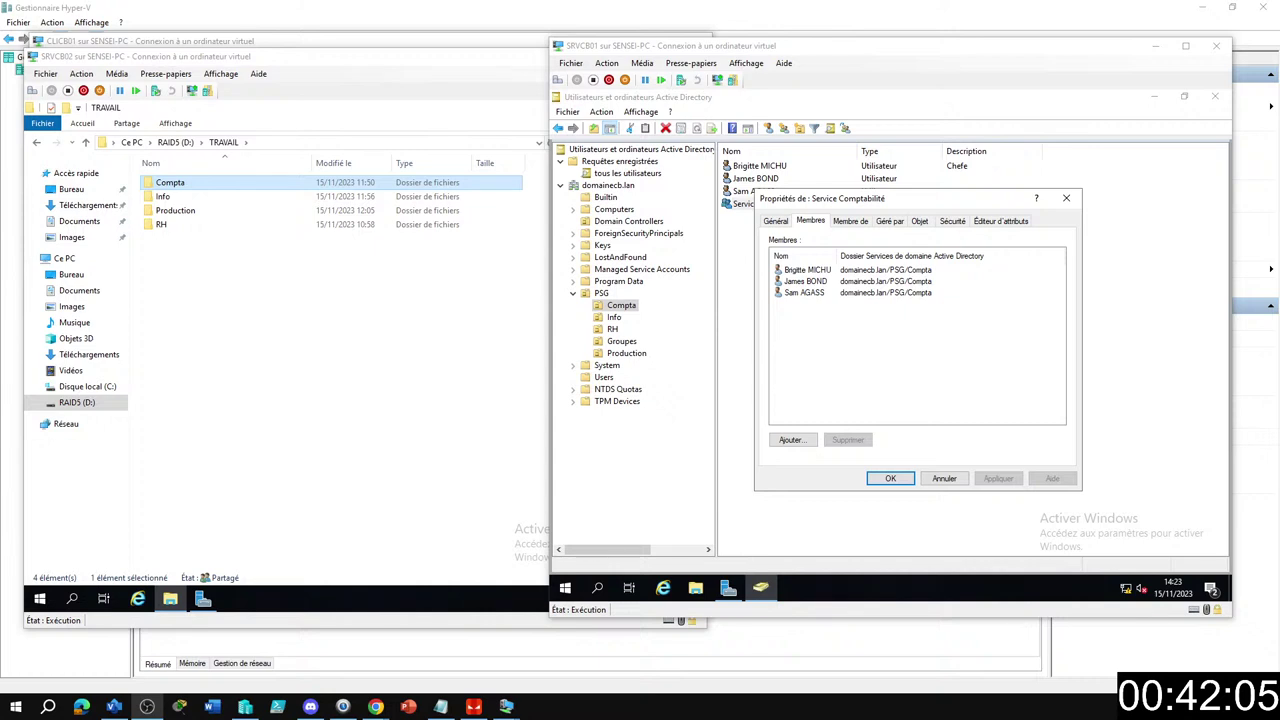
{"action": "left_click", "coordinate": [834, 337]}
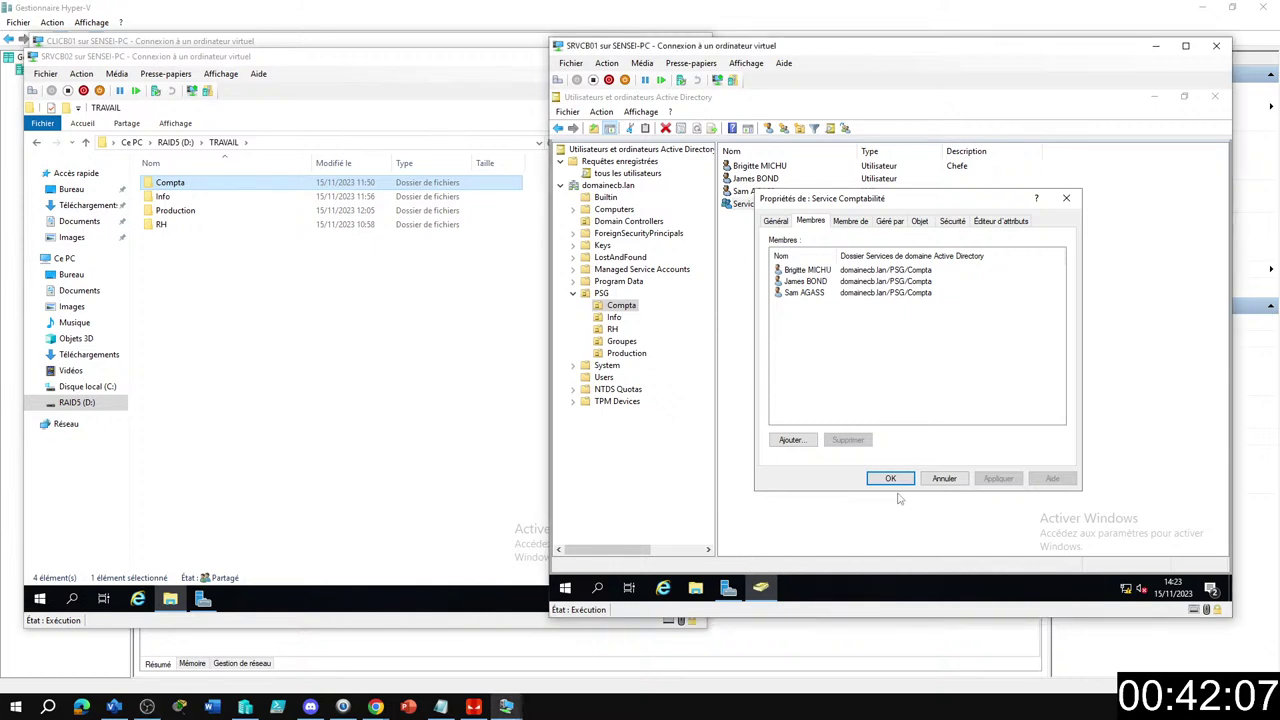
{"action": "left_click", "coordinate": [893, 480]}
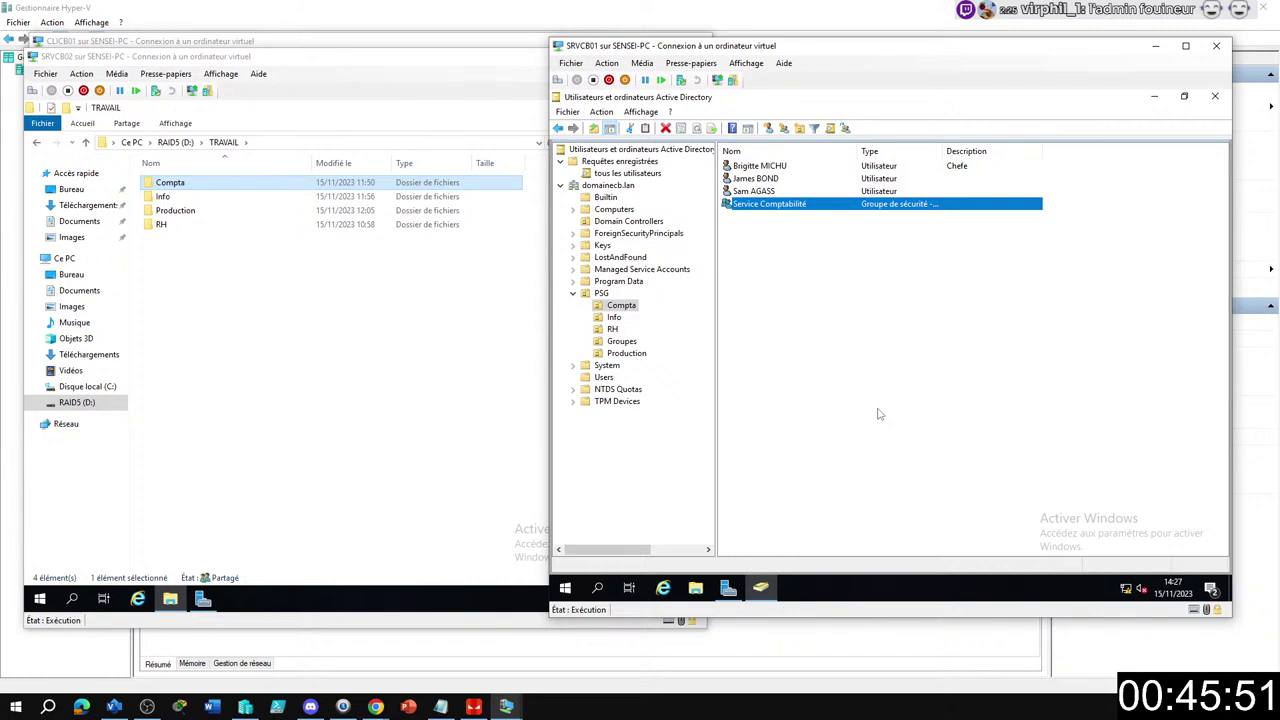
{"action": "left_click", "coordinate": [850, 346]}
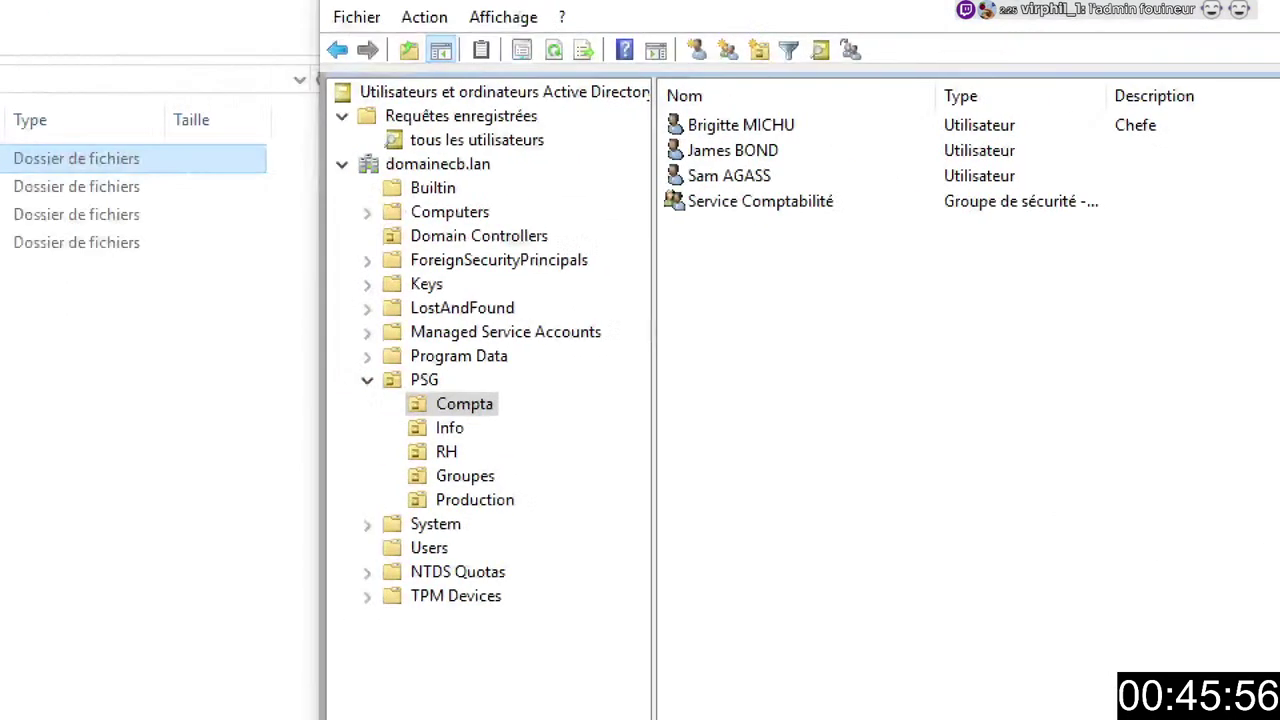
{"action": "left_click_drag", "start_coordinate": [420, 452], "coordinate": [349, 422]}
{"action": "left_click_drag", "start_coordinate": [663, 226], "coordinate": [913, 271]}
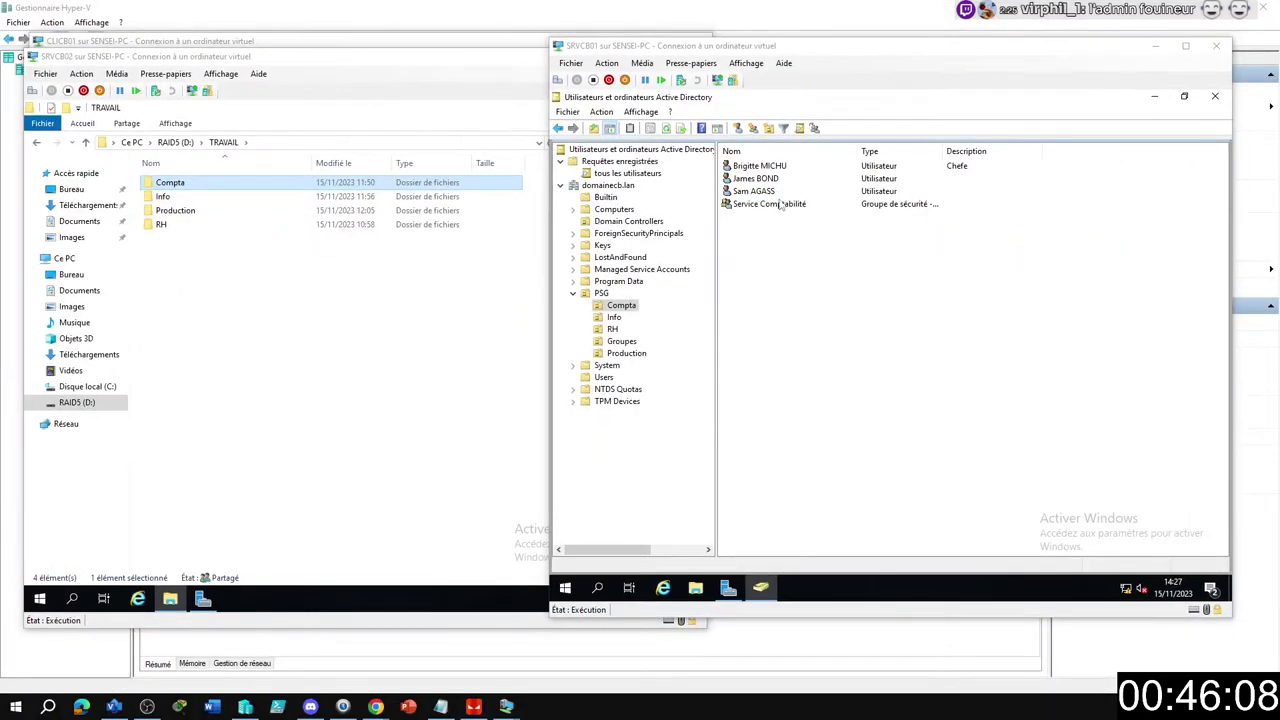
{"action": "double_click", "coordinate": [772, 205]}
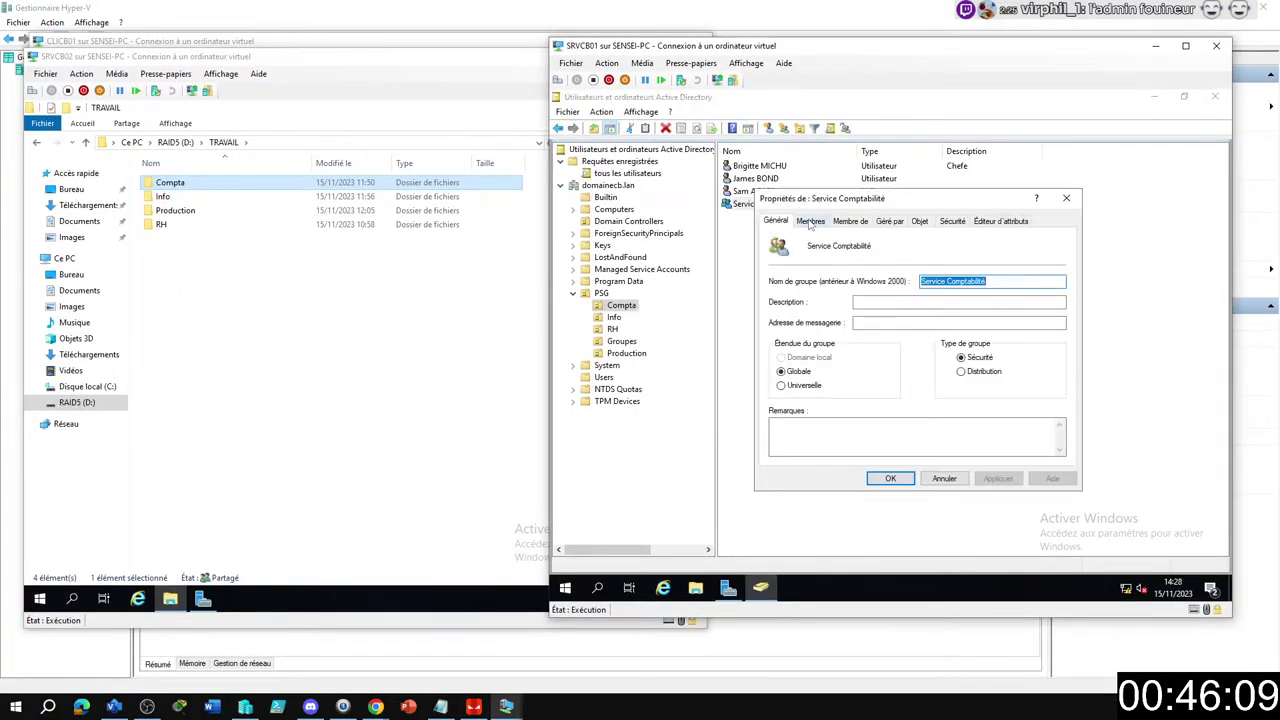
{"action": "left_click", "coordinate": [810, 220]}
{"action": "left_click", "coordinate": [868, 367]}
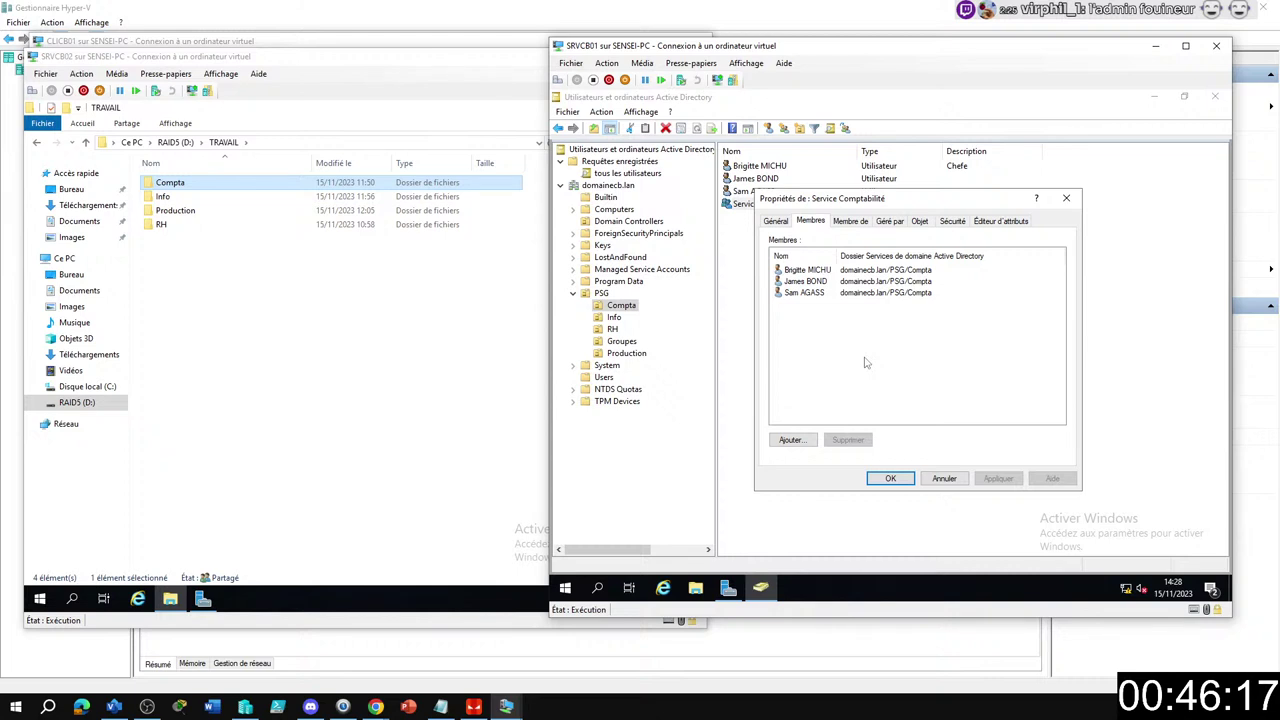
{"action": "left_click", "coordinate": [892, 479]}
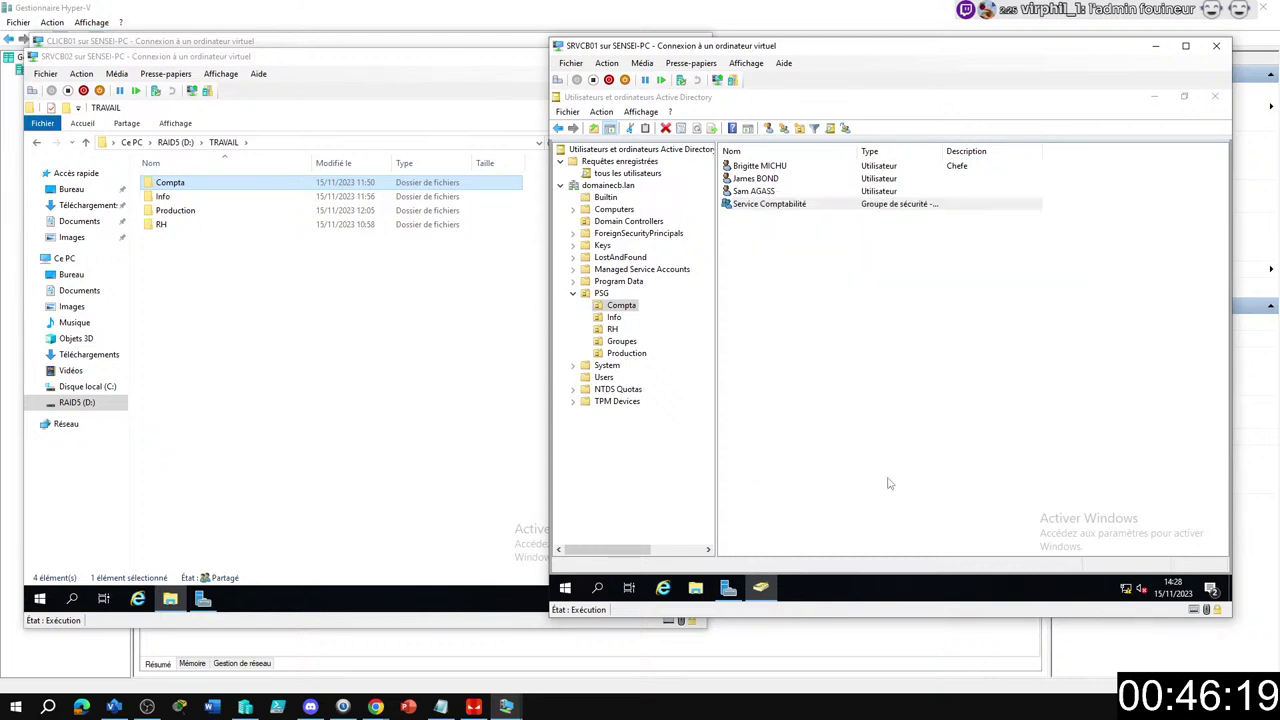
Replace Acces dossier commpta's user members with the Service Comptabilité and Service informatique groups, and confirm.
{"action": "left_click", "coordinate": [632, 343]}
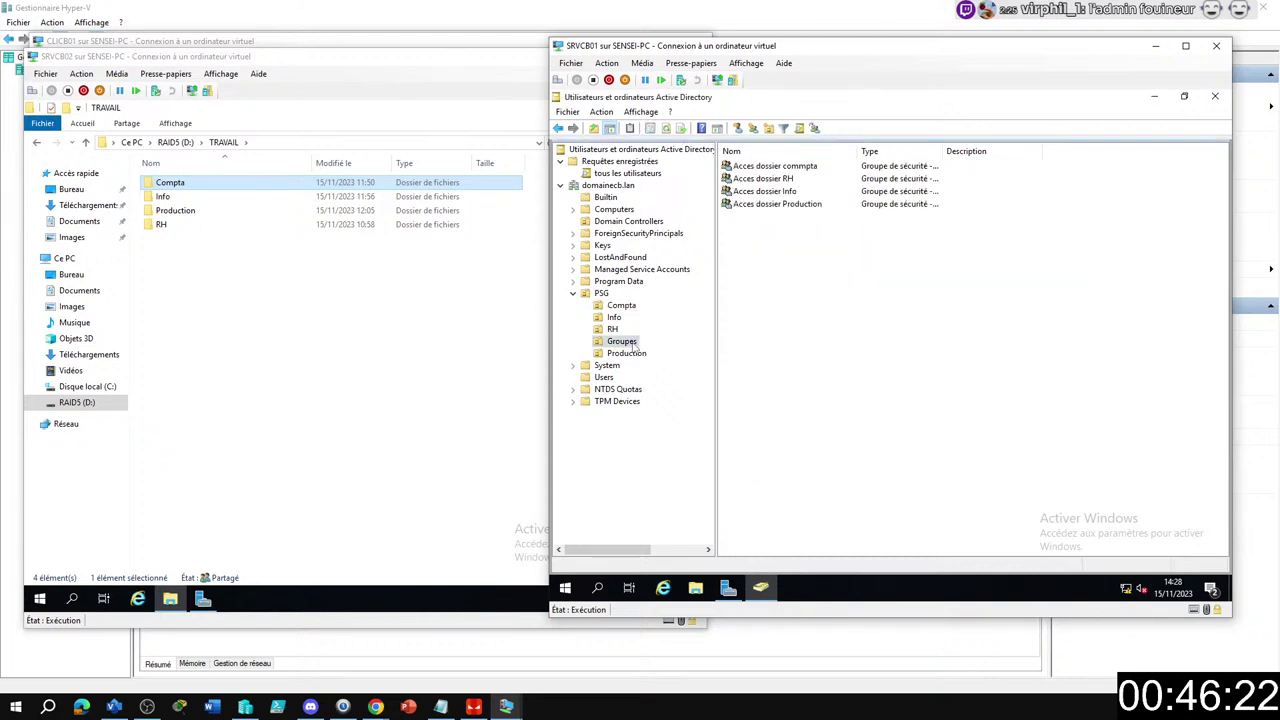
{"action": "double_click", "coordinate": [797, 167]}
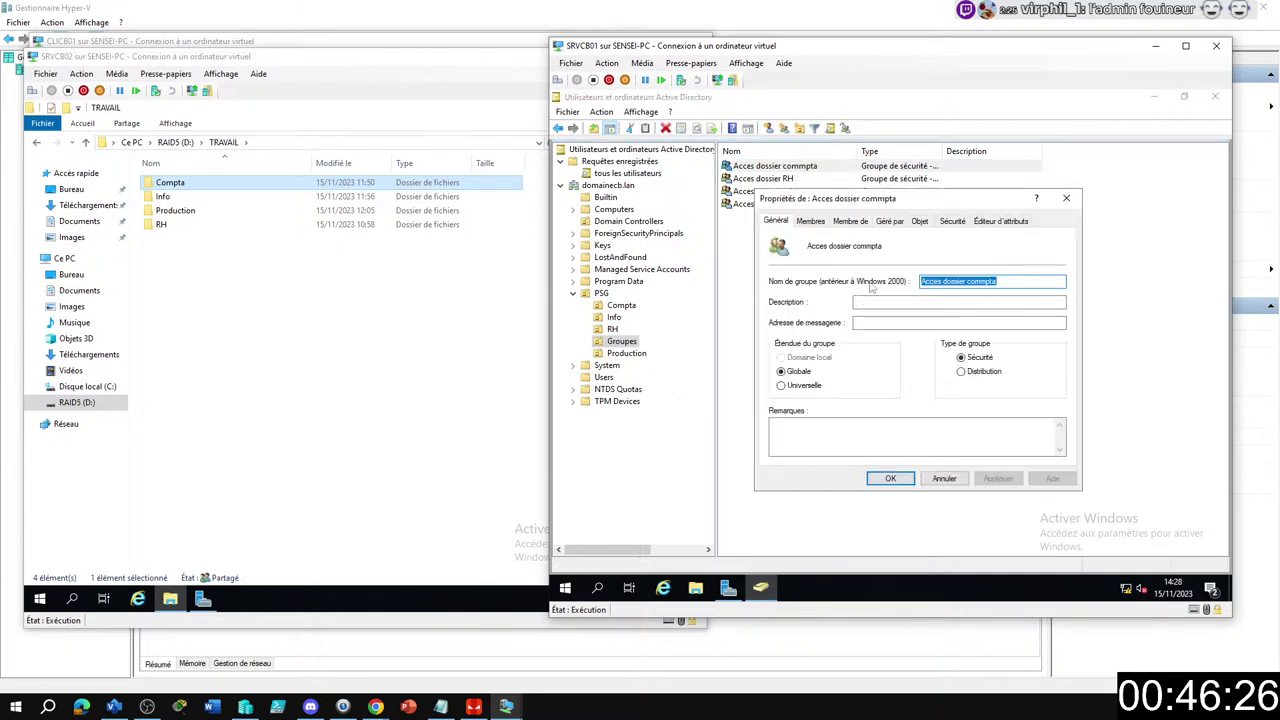
{"action": "left_click", "coordinate": [812, 222]}
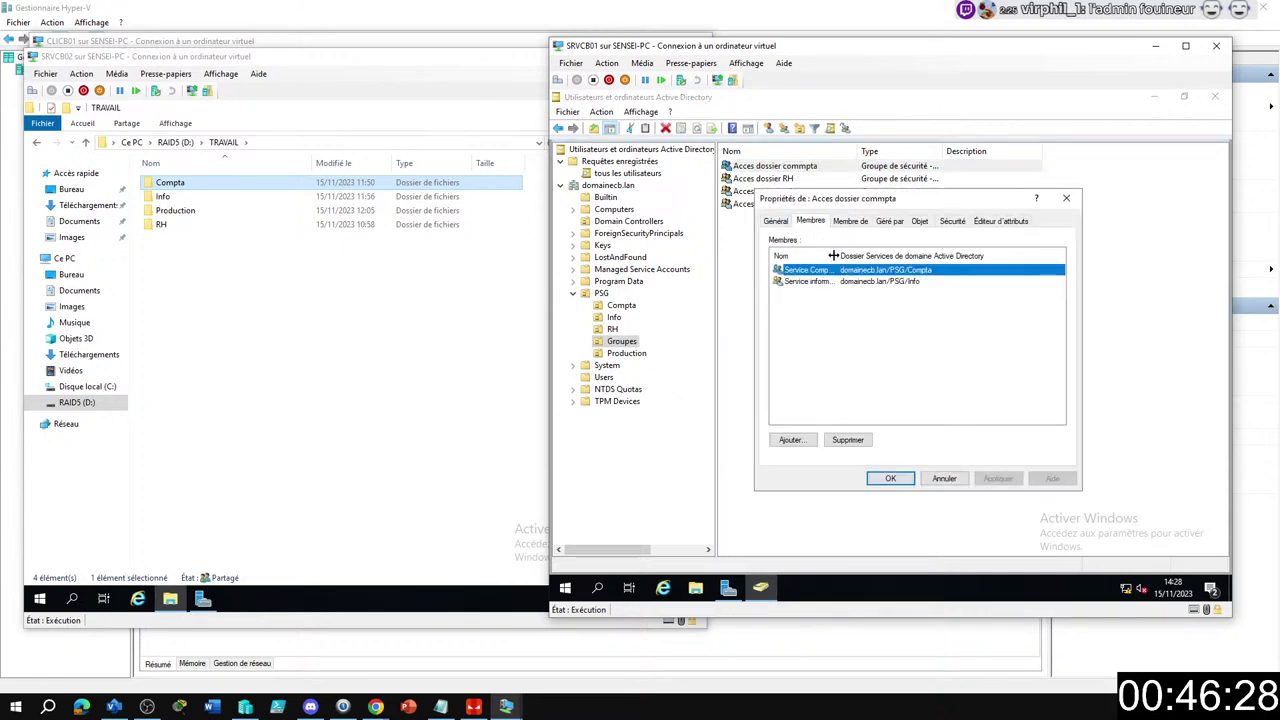
{"action": "left_click", "coordinate": [841, 324]}
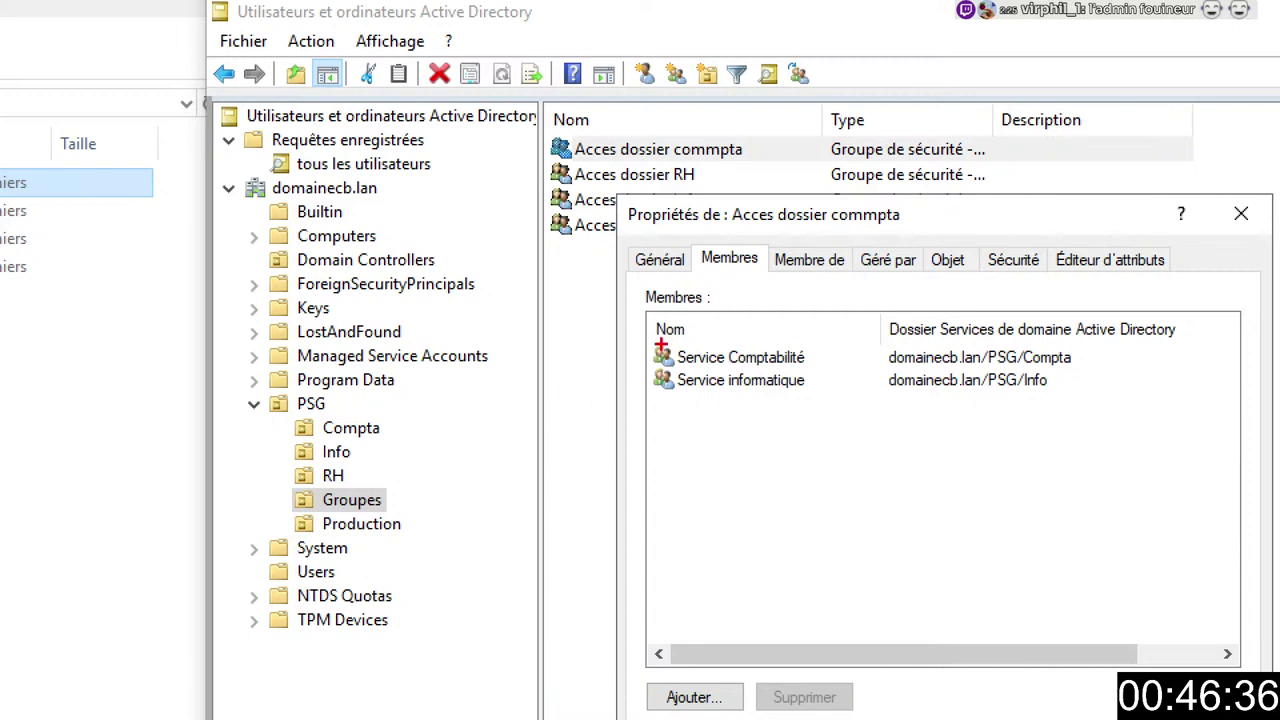
{"action": "left_click_drag", "start_coordinate": [707, 192], "coordinate": [938, 240]}
{"action": "mouse_move", "coordinate": [655, 358]}
{"action": "left_mouse_down"}
{"action": "mouse_move", "coordinate": [613, 353]}
{"action": "mouse_move", "coordinate": [608, 380]}
{"action": "left_mouse_up"}
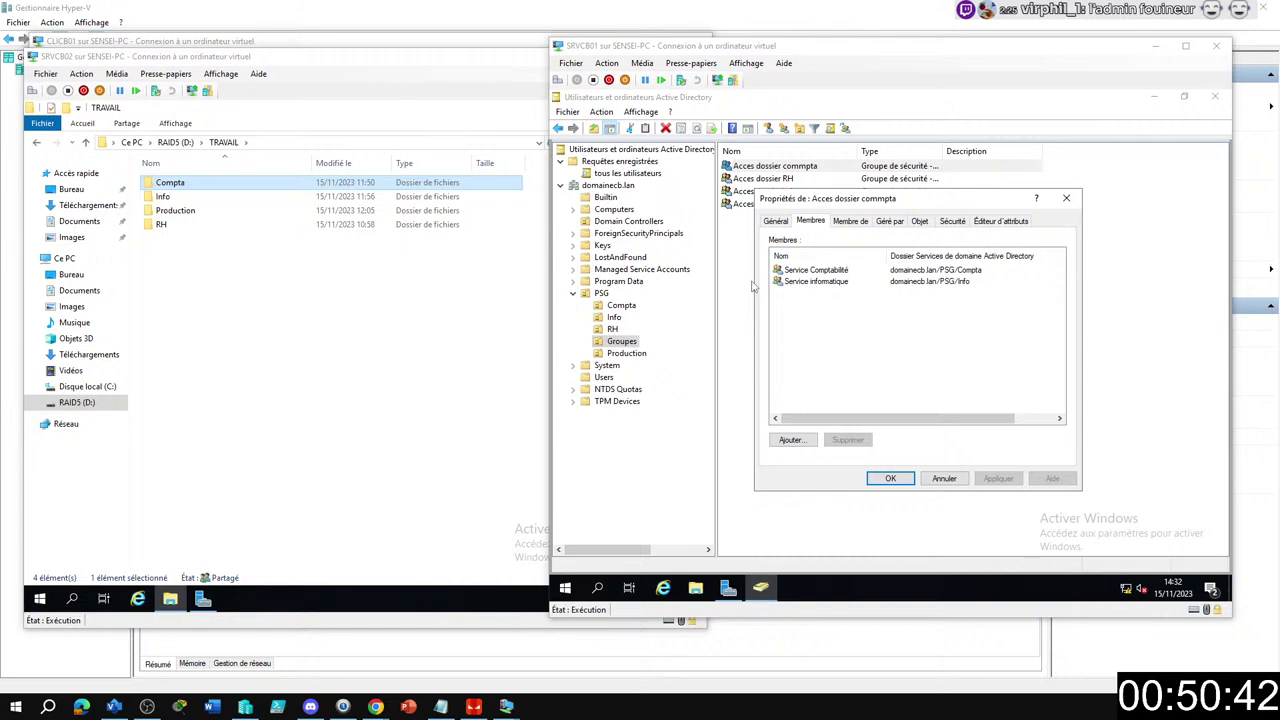
{"action": "left_click", "coordinate": [890, 478]}
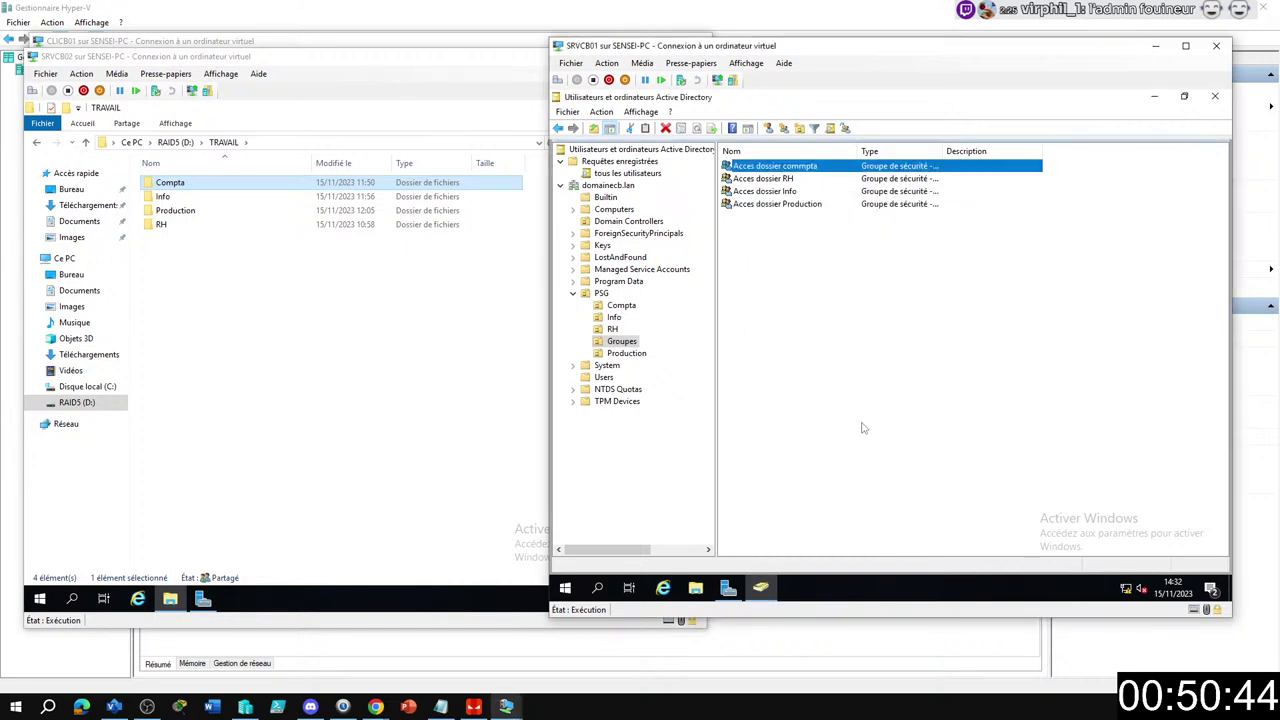
Start a new group in the RH OU and name it 'Service RH'.
{"action": "left_click", "coordinate": [613, 317]}
{"action": "left_click", "coordinate": [612, 329]}
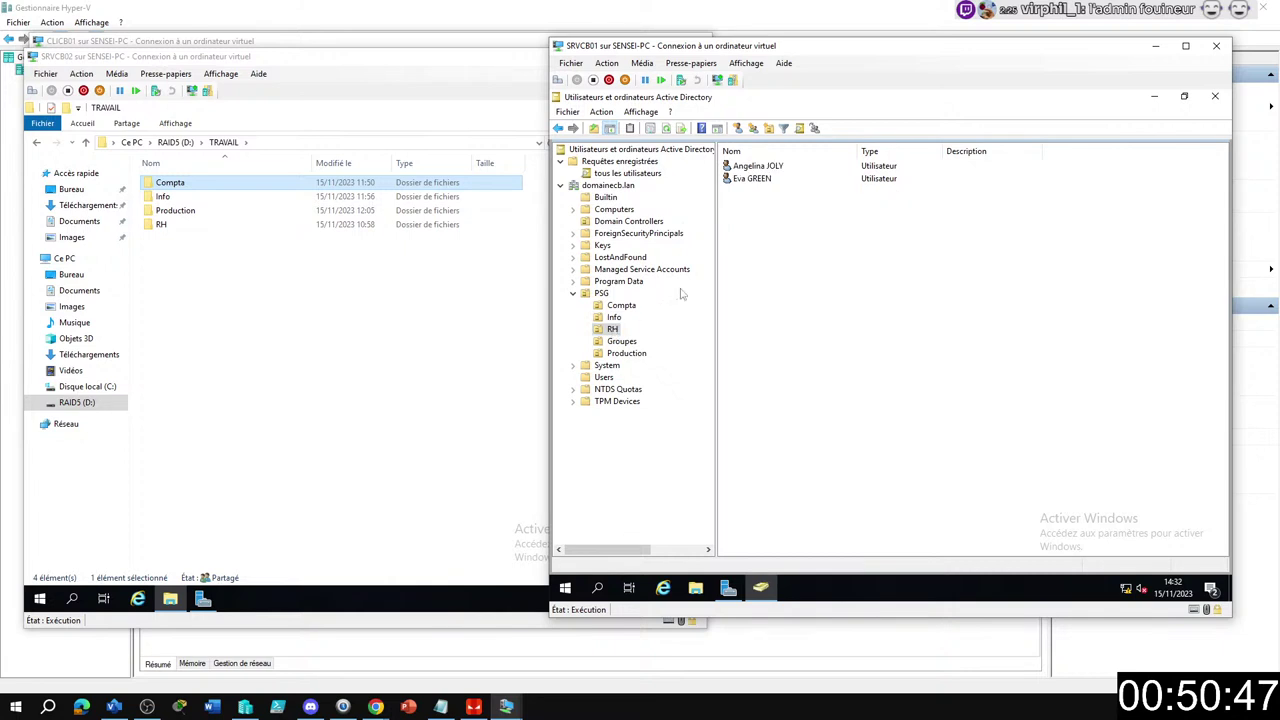
{"action": "left_click", "coordinate": [753, 129]}
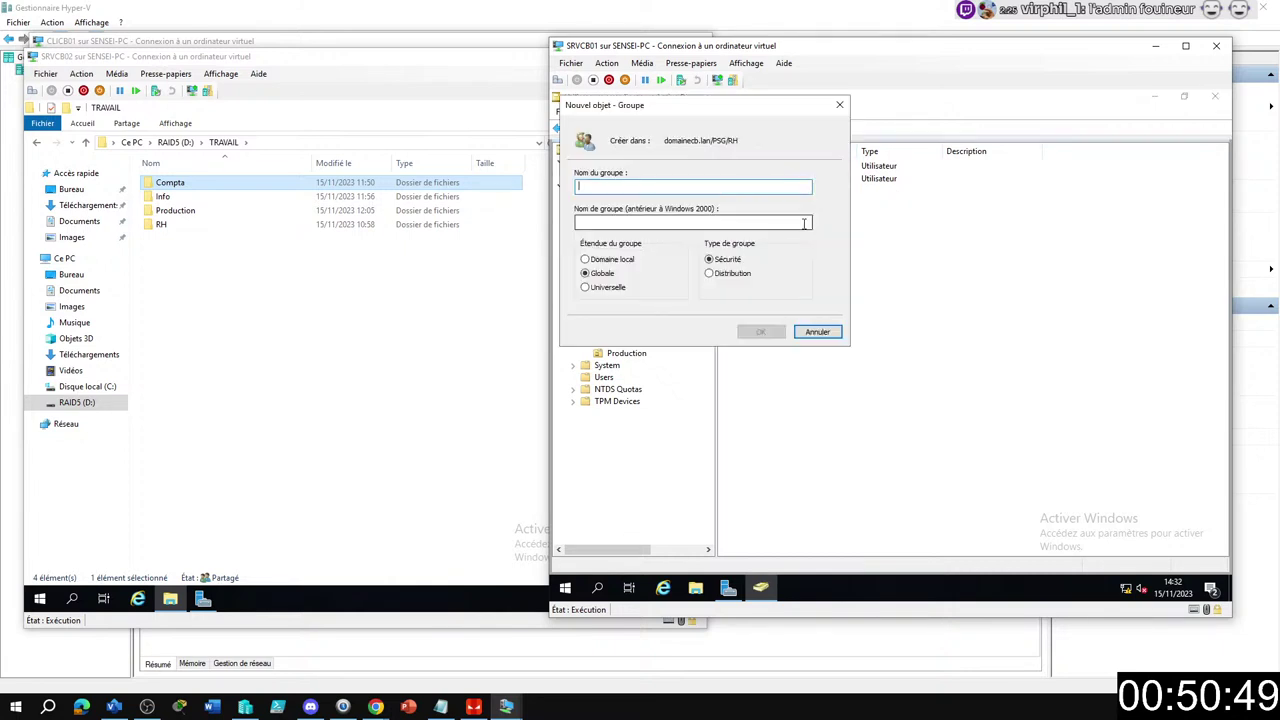
{"action": "left_click_drag", "start_coordinate": [849, 221], "coordinate": [845, 217]}
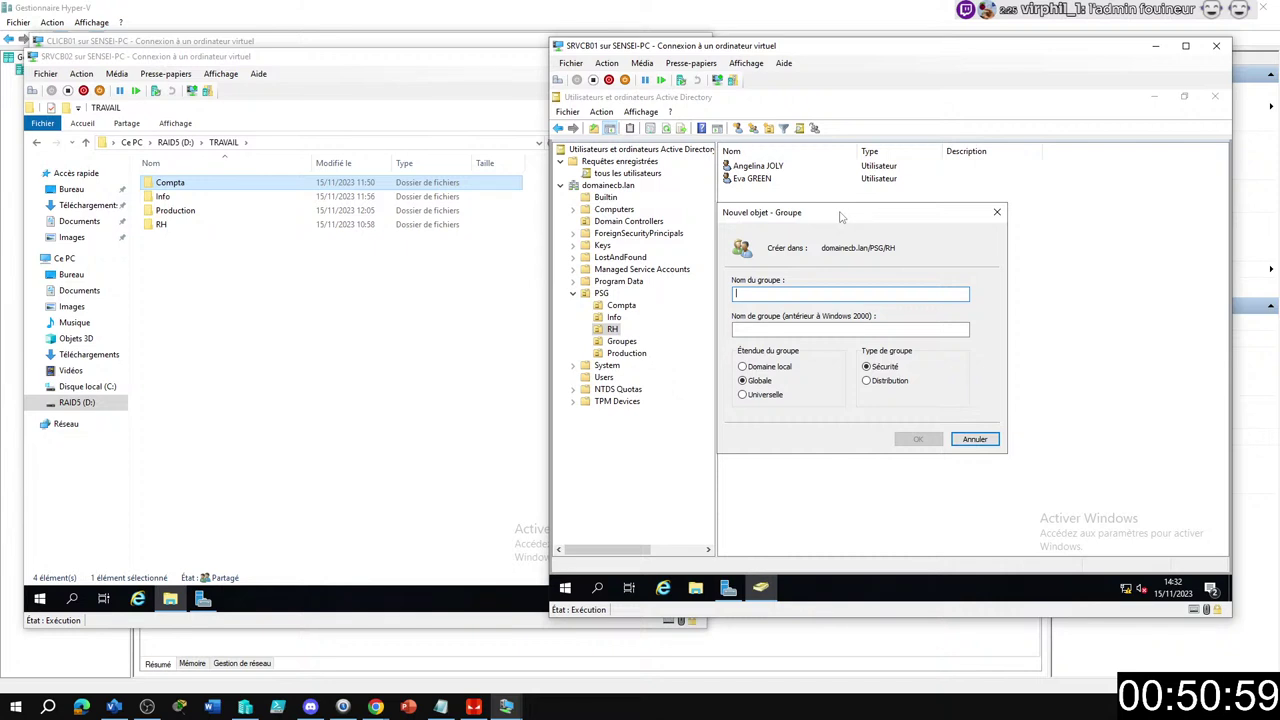
{"action": "type", "text": "Service R"}
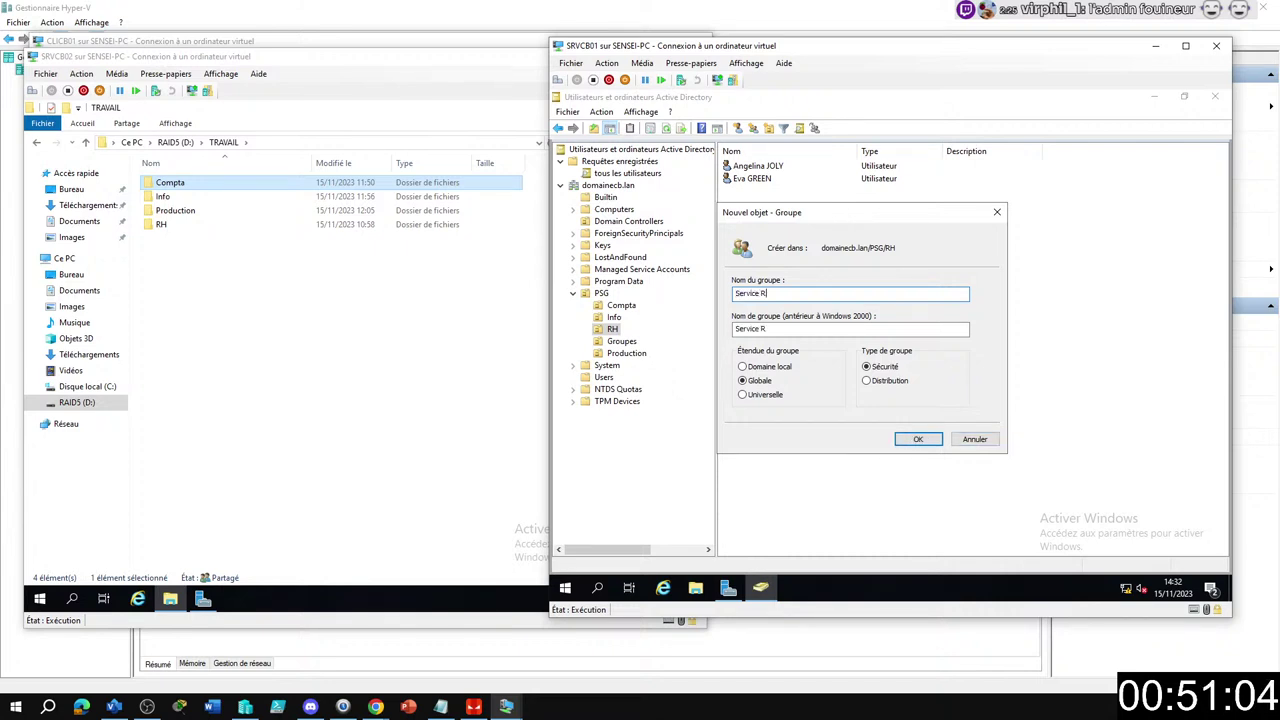
{"action": "type", "text": "H"}
Create the Service RH group, then a 'Service Production' group in the Production OU.
{"action": "left_click_drag", "start_coordinate": [765, 293], "coordinate": [736, 293]}
{"action": "key", "text": "ctrl+c"}
{"action": "left_click", "coordinate": [622, 356]}
{"action": "left_click", "coordinate": [753, 130]}
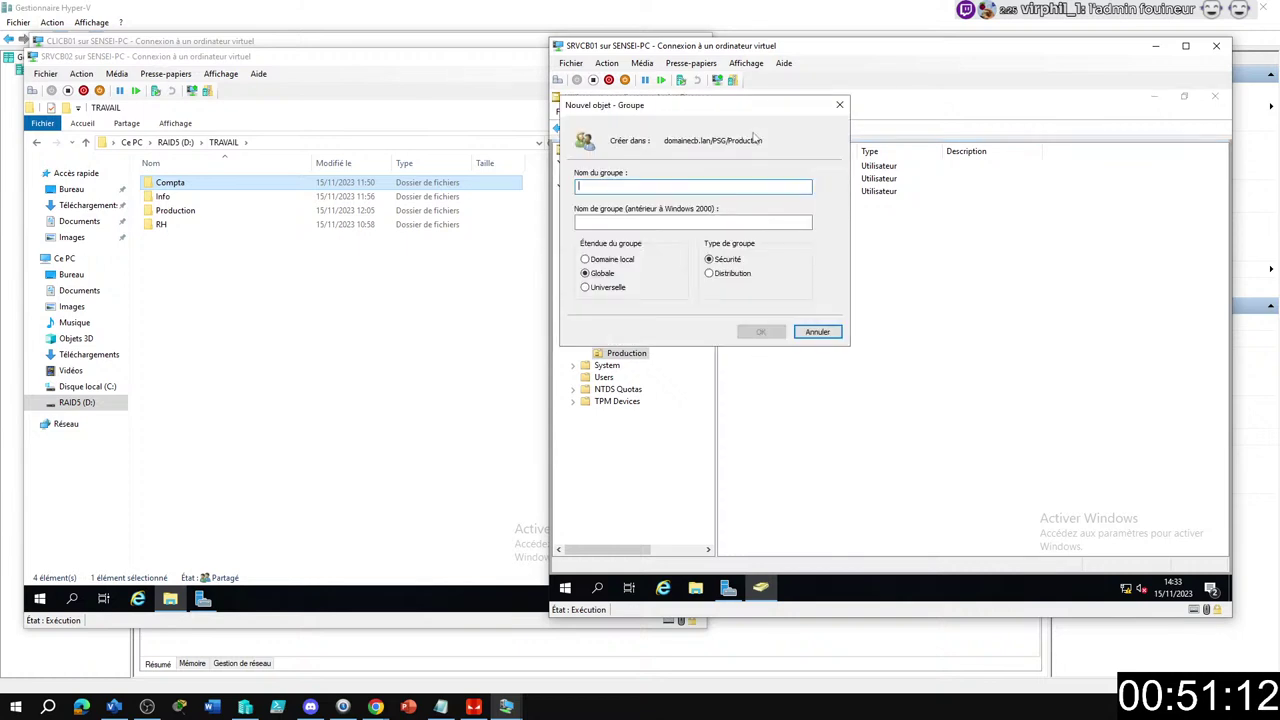
{"action": "key", "text": "ctrl+v"}
{"action": "type", "text": "Production"}
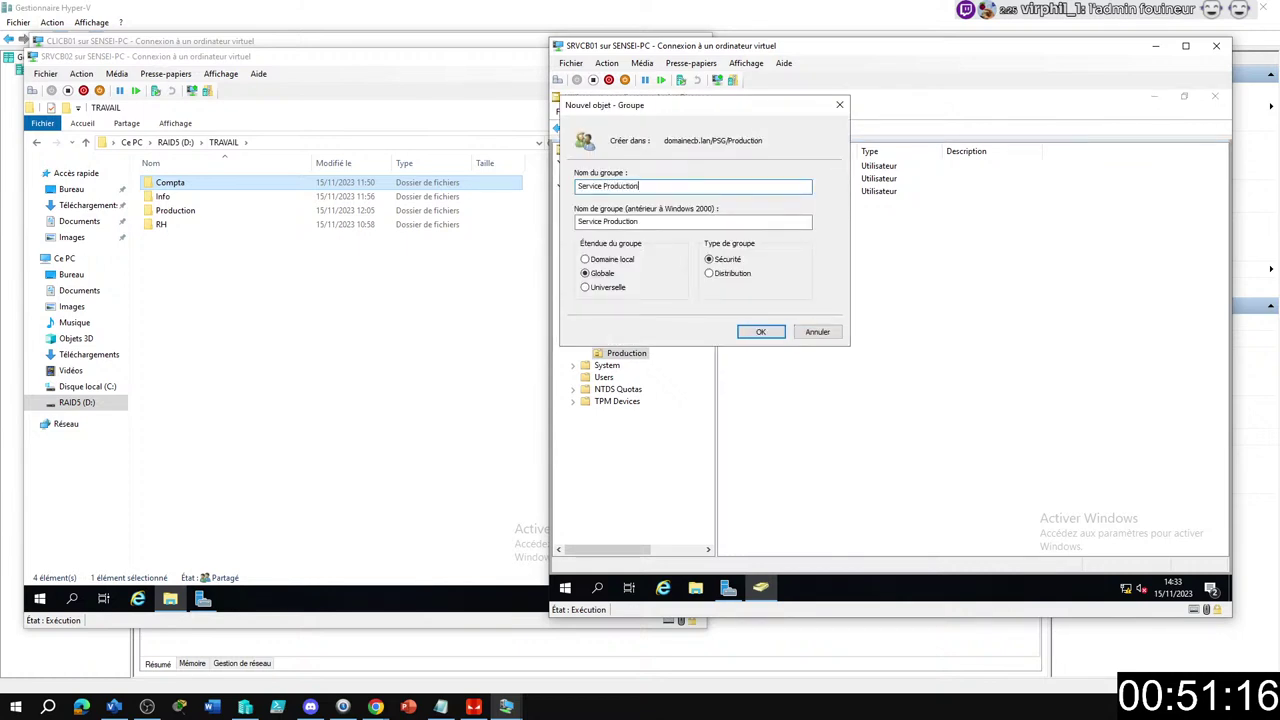
{"action": "key", "text": "Return"}
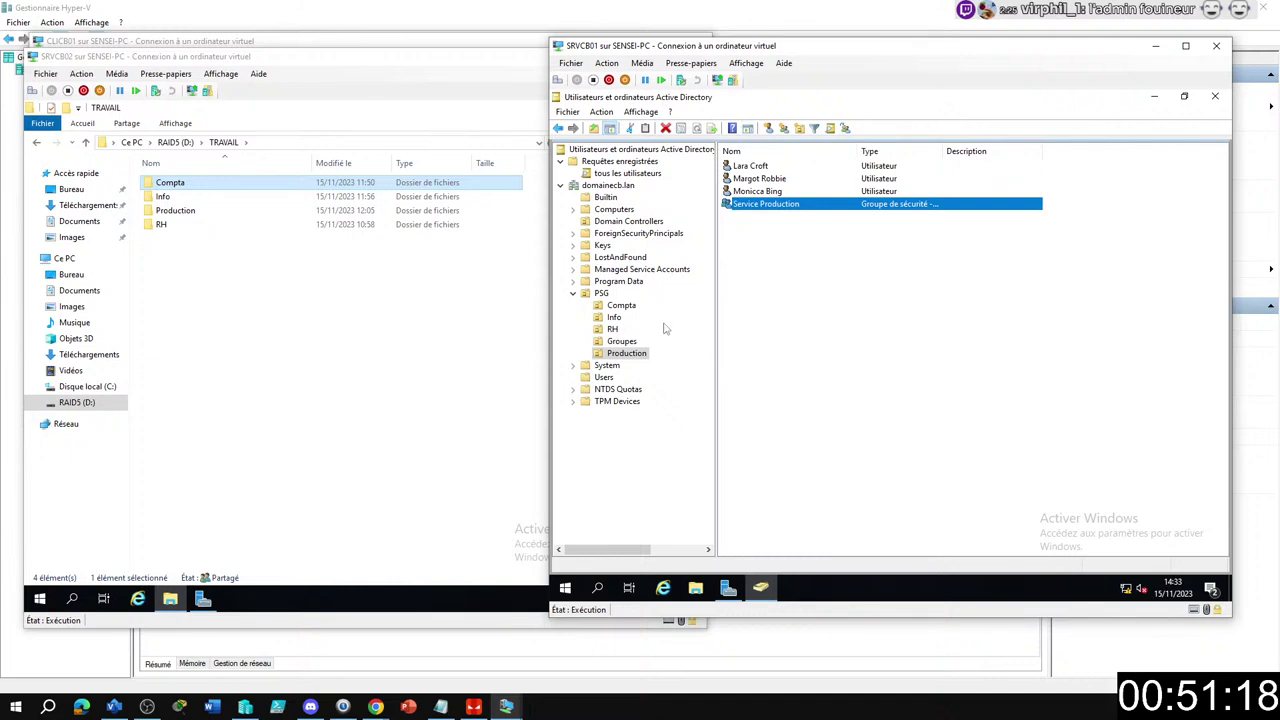
Check the members of the Service informatique group in the Info OU.
{"action": "left_click", "coordinate": [618, 305]}
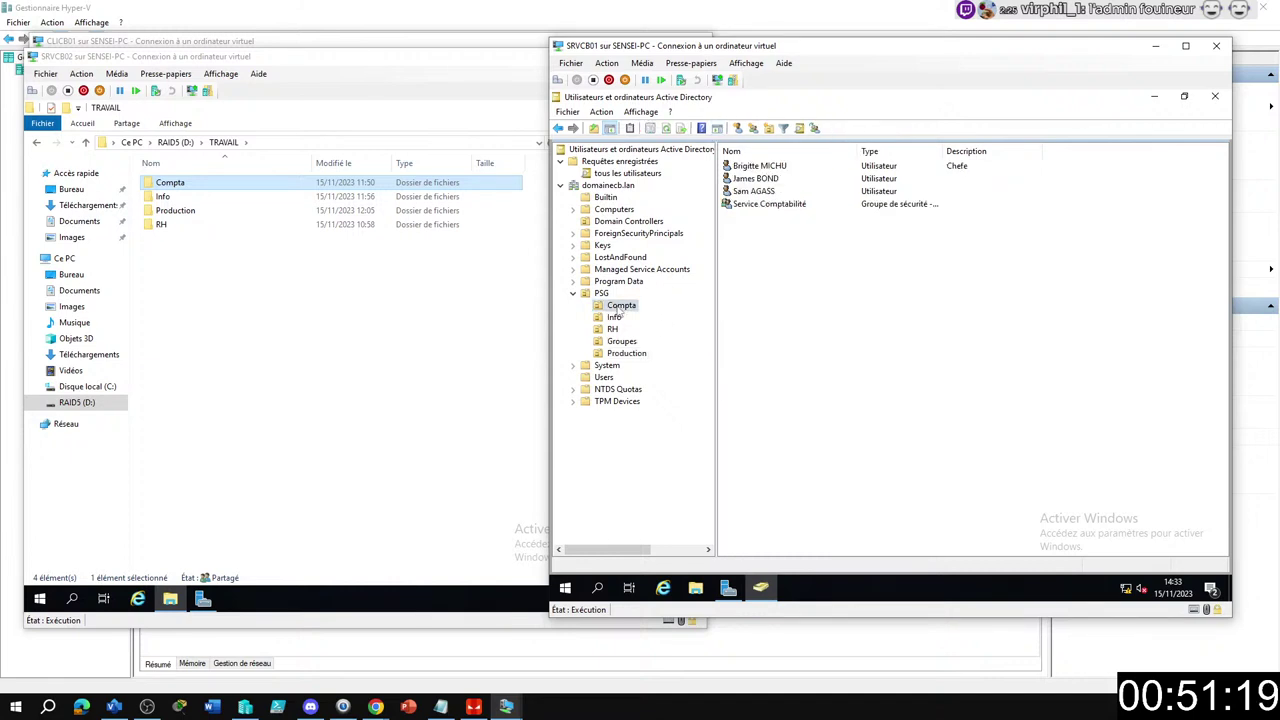
{"action": "left_click", "coordinate": [615, 318]}
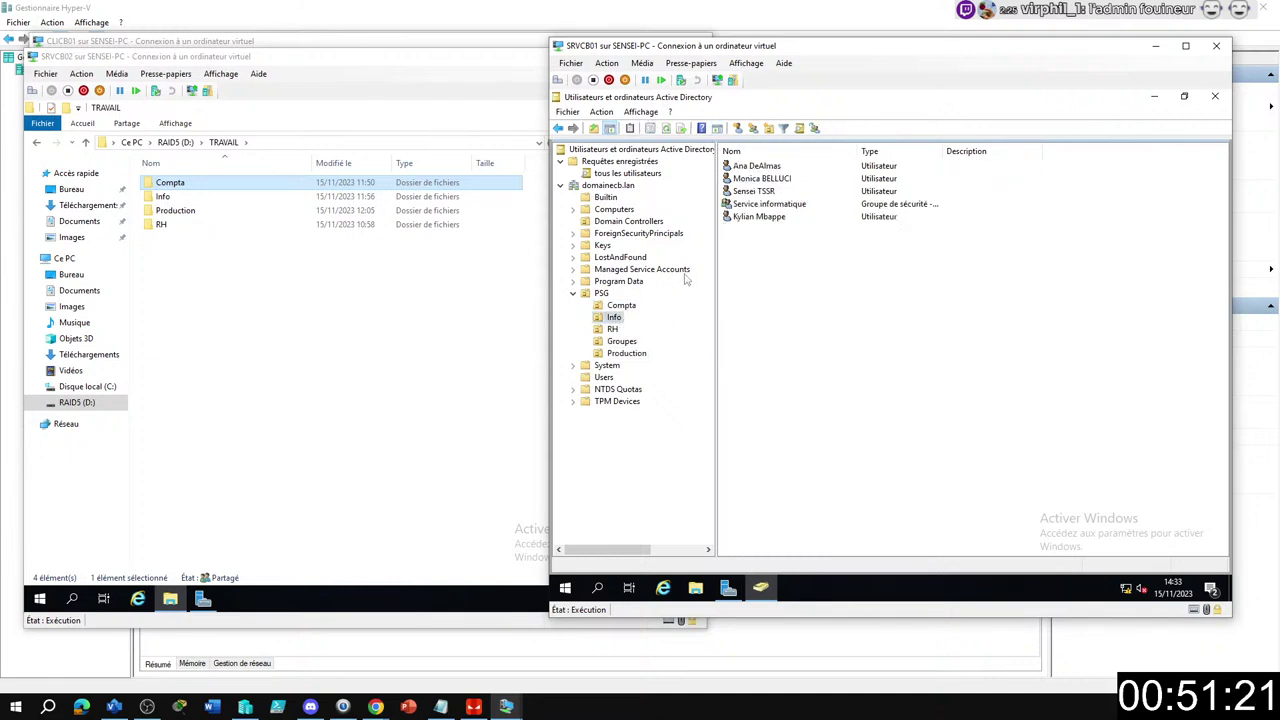
{"action": "double_click", "coordinate": [752, 205]}
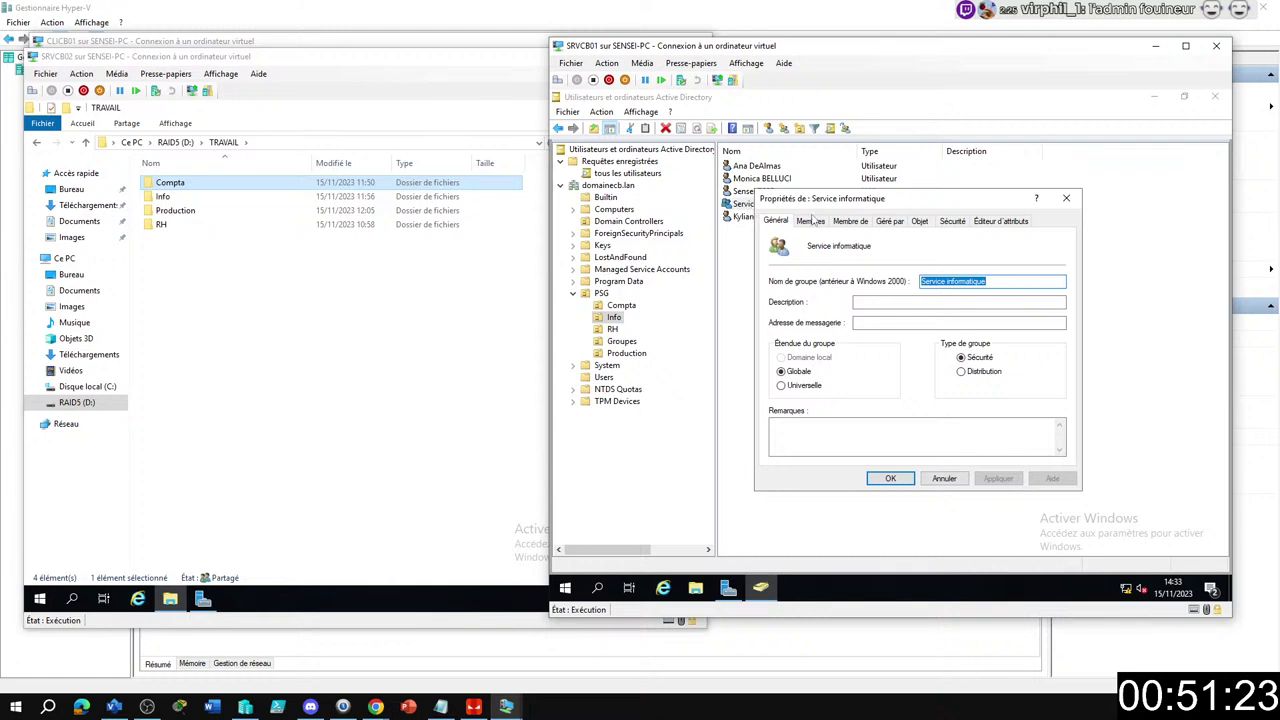
{"action": "left_click", "coordinate": [812, 221]}
{"action": "left_click", "coordinate": [1066, 198]}
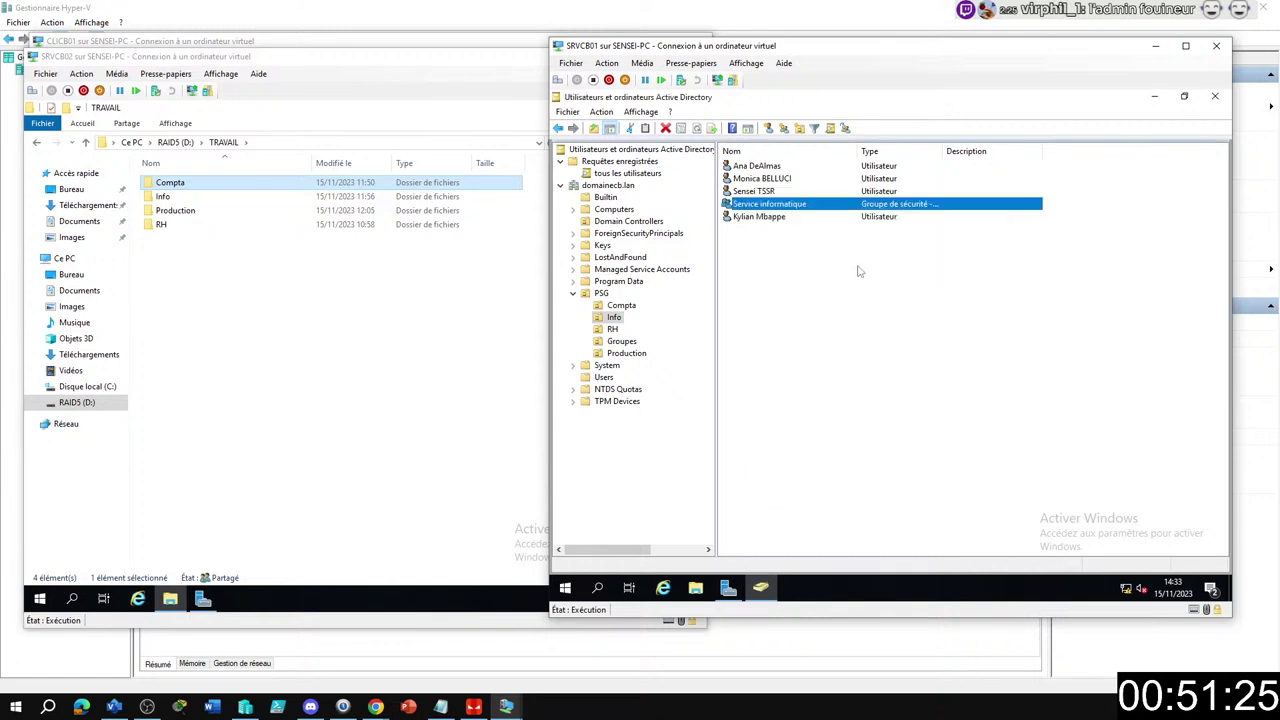
{"action": "left_click", "coordinate": [797, 281]}
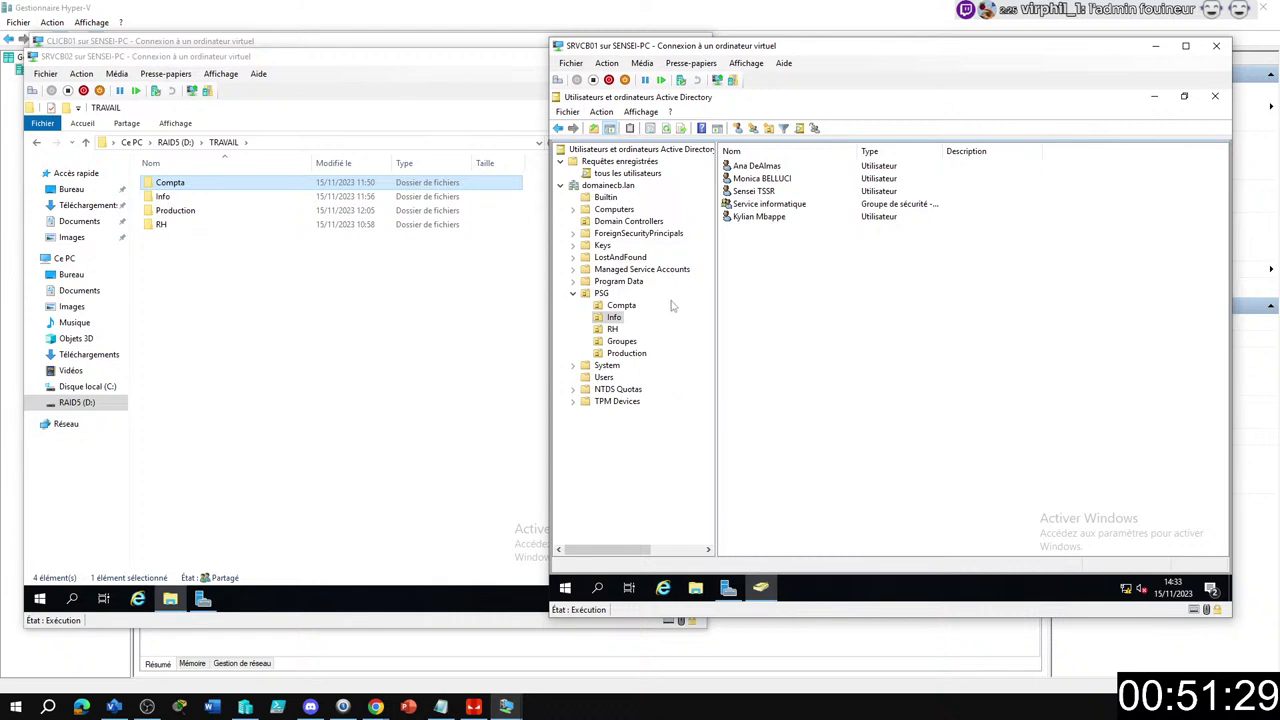
Add the two RH user accounts to the Service RH group.
{"action": "left_click", "coordinate": [612, 329]}
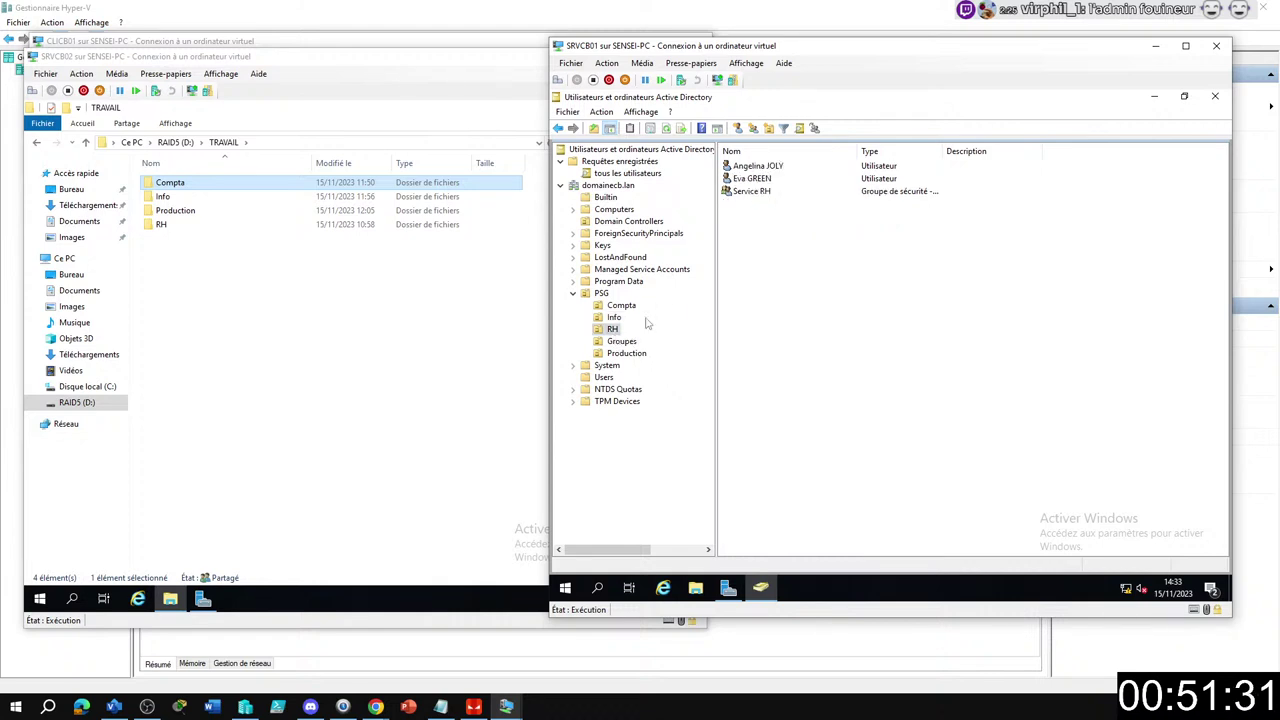
{"action": "left_click", "coordinate": [756, 166]}
{"action": "left_click", "coordinate": [752, 178], "text": "shift"}
{"action": "right_click", "coordinate": [752, 177]}
{"action": "left_click", "coordinate": [797, 188]}
{"action": "type", "text": "serv"}
{"action": "key", "text": "Return"}
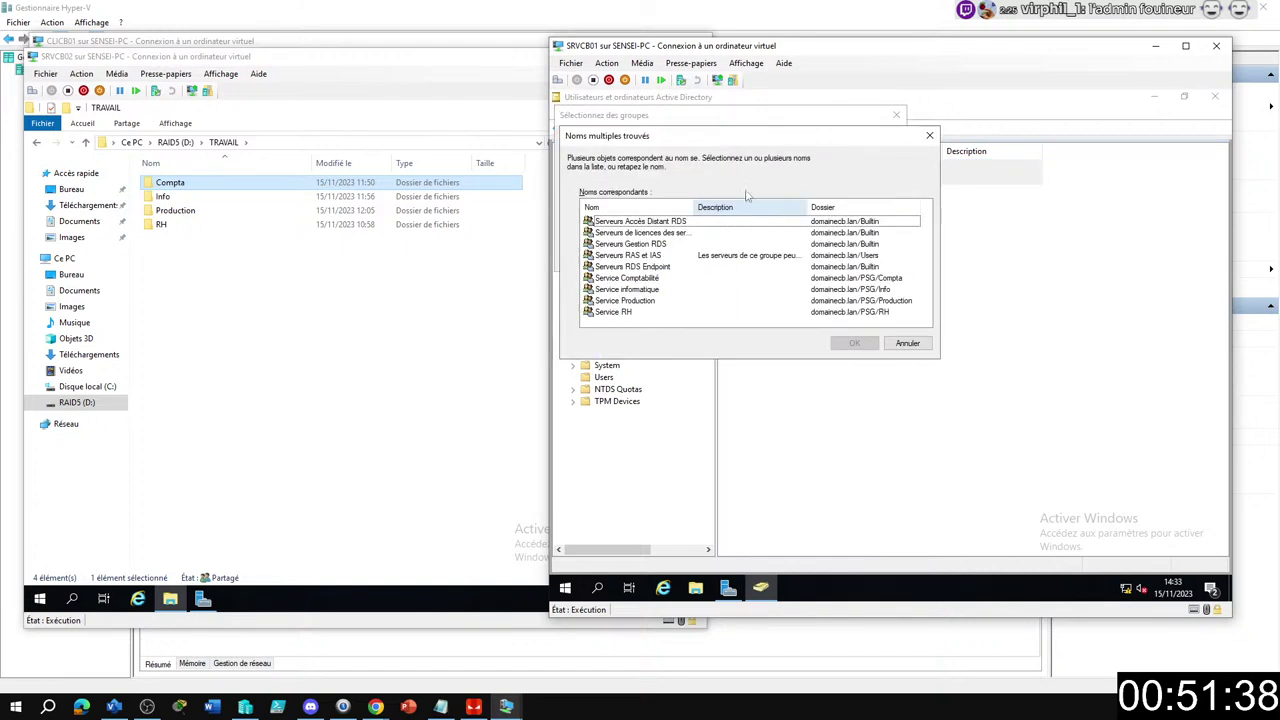
{"action": "left_click", "coordinate": [622, 311]}
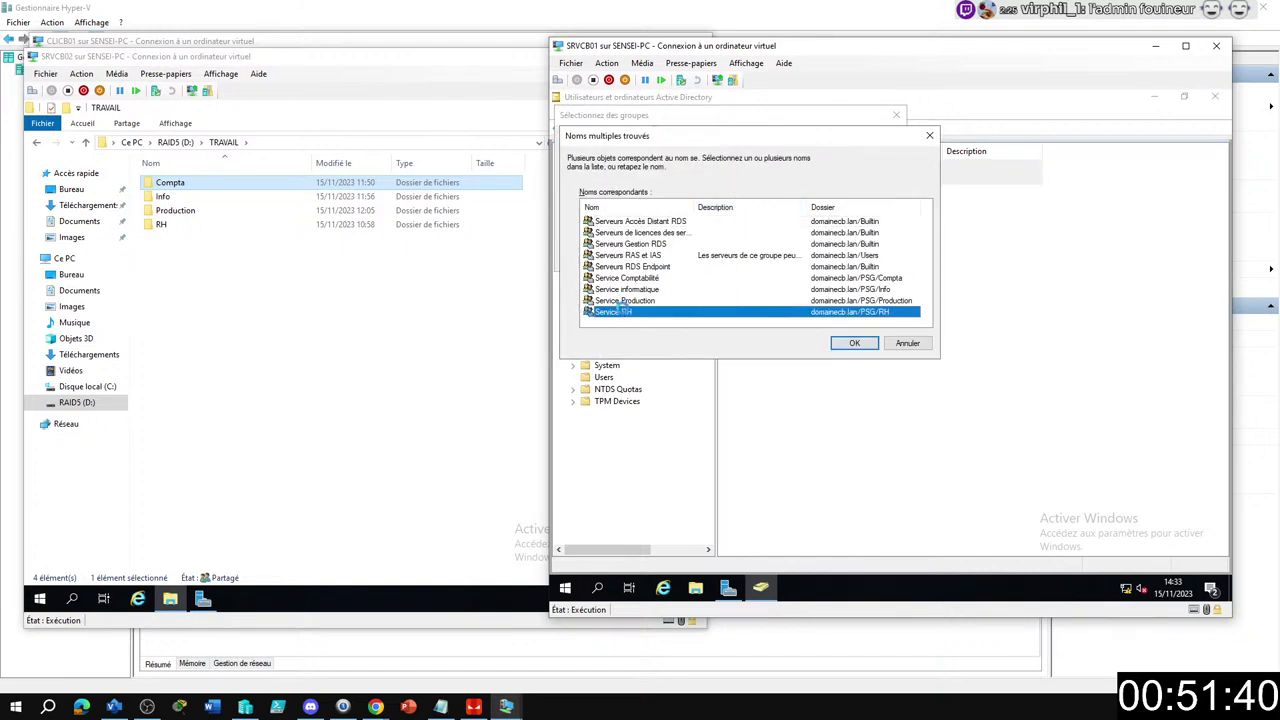
{"action": "key", "text": "Return"}
{"action": "key", "text": "Return"}
{"action": "left_click", "coordinate": [968, 392]}
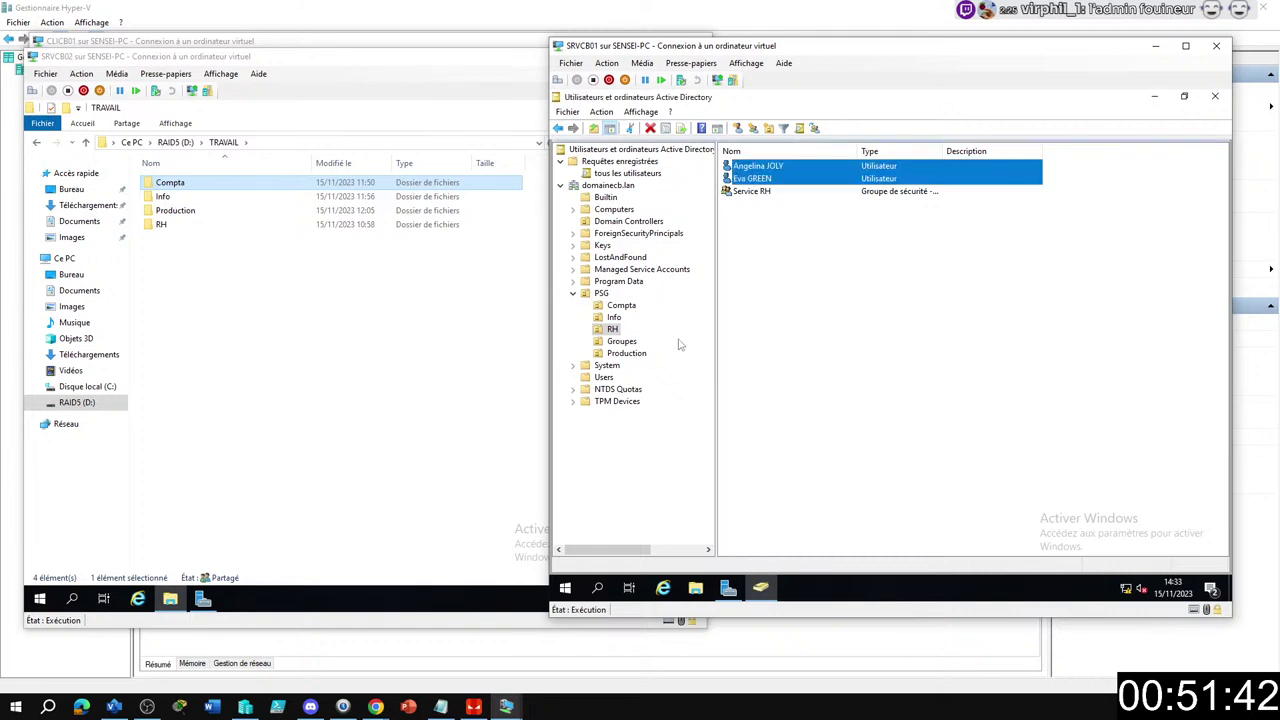
Add the three Production user accounts to the Service Production group.
{"action": "left_click", "coordinate": [627, 353]}
{"action": "left_click", "coordinate": [752, 195]}
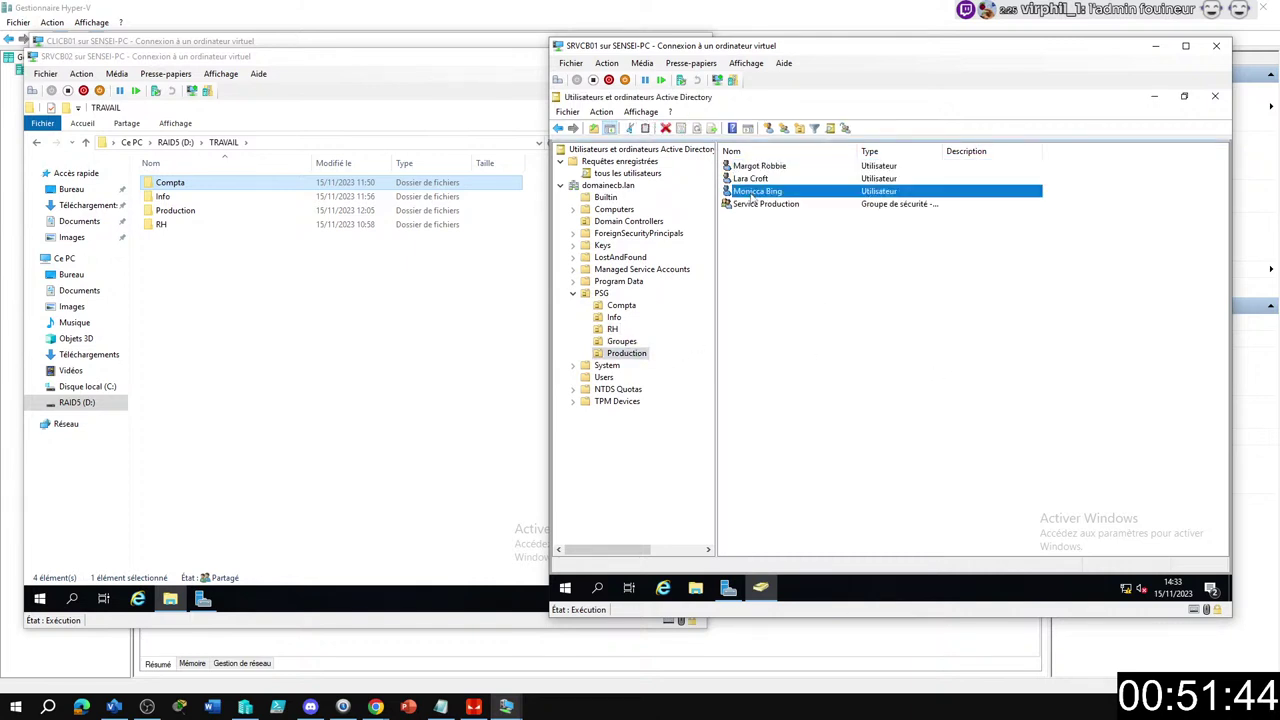
{"action": "left_click", "coordinate": [758, 166], "text": "shift"}
{"action": "right_click", "coordinate": [752, 177]}
{"action": "left_click", "coordinate": [805, 187]}
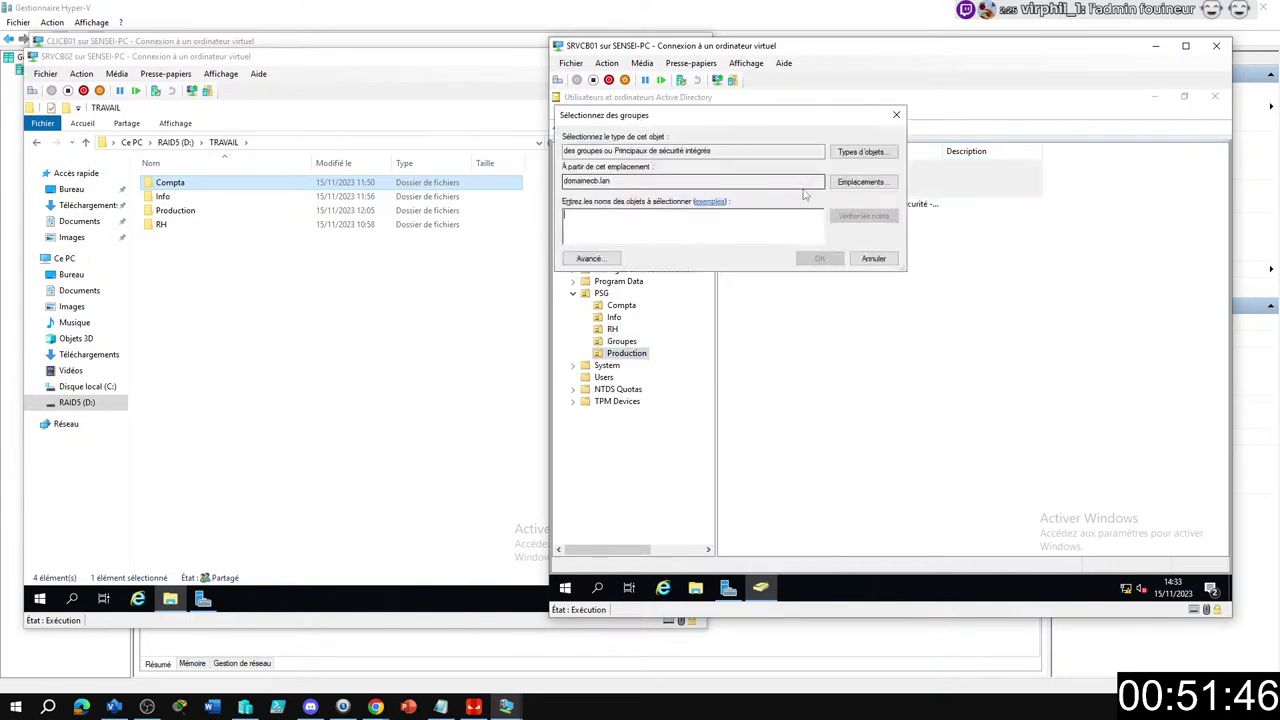
{"action": "type", "text": "ser"}
{"action": "key", "text": "Return"}
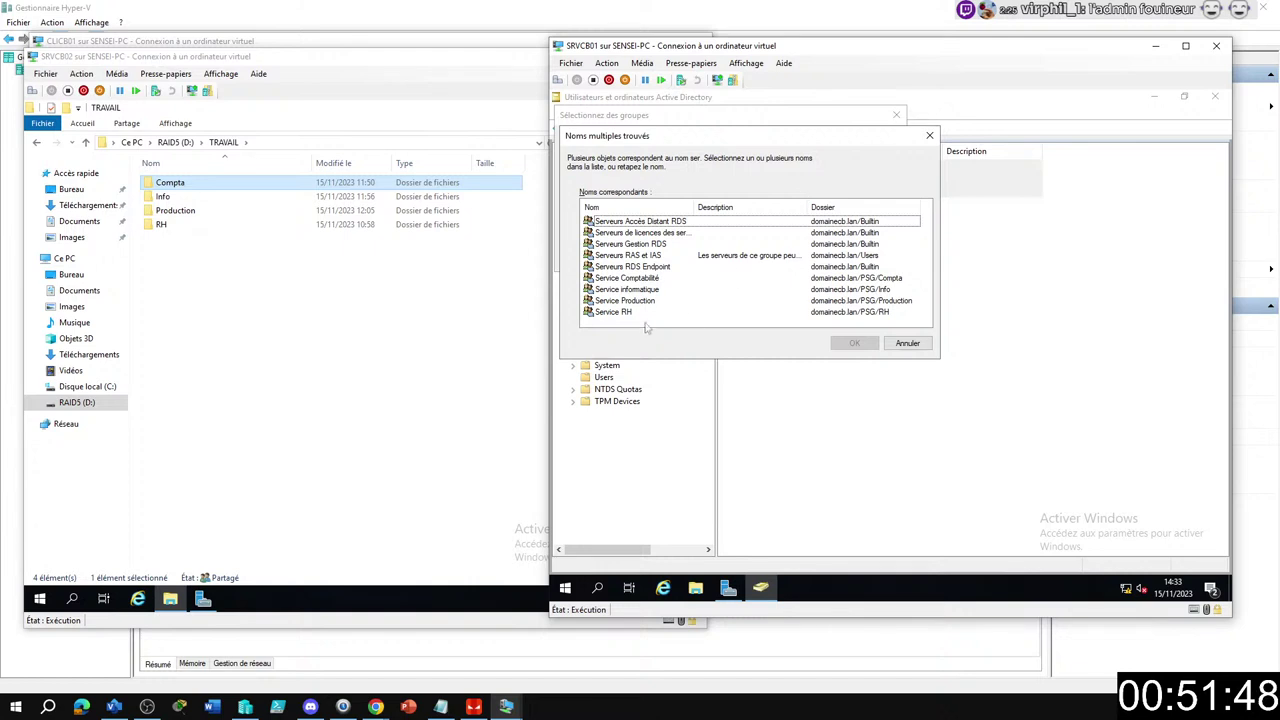
{"action": "double_click", "coordinate": [625, 300]}
{"action": "key", "text": "Return"}
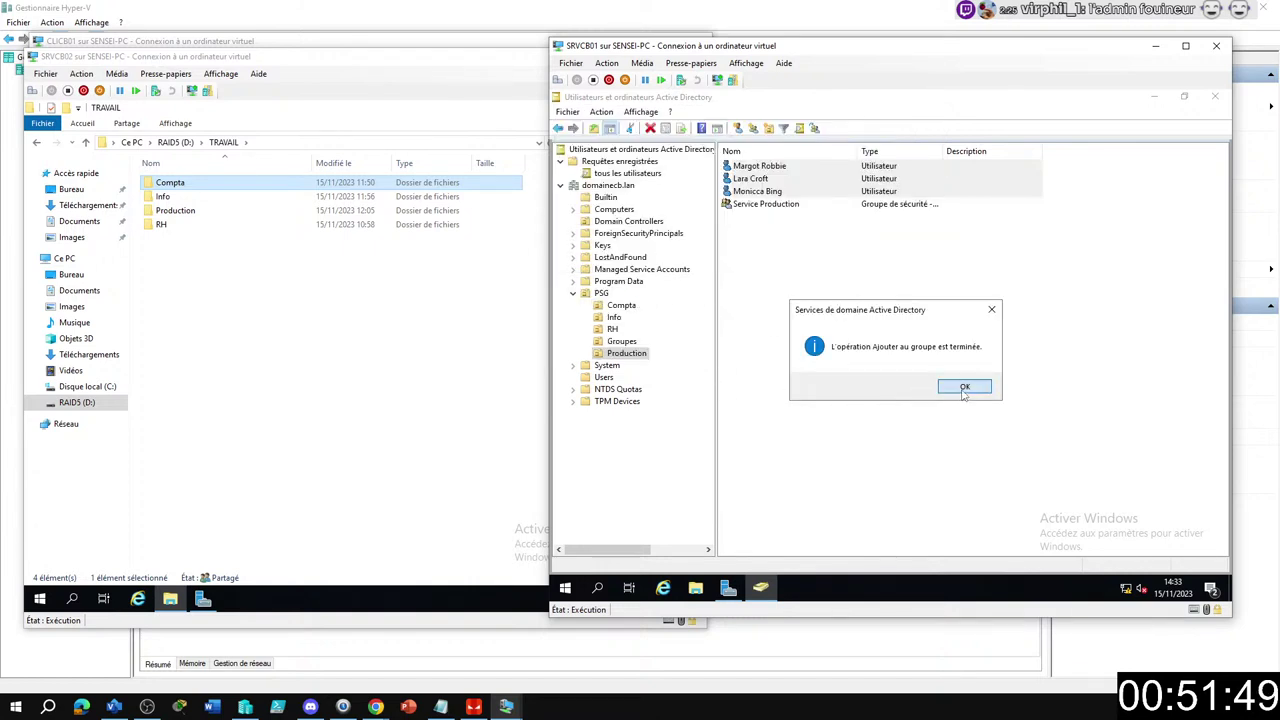
{"action": "left_click", "coordinate": [963, 391]}
Review Acces dossier commpta's members and its Membre de groups in the Groupes OU.
{"action": "left_click", "coordinate": [628, 343]}
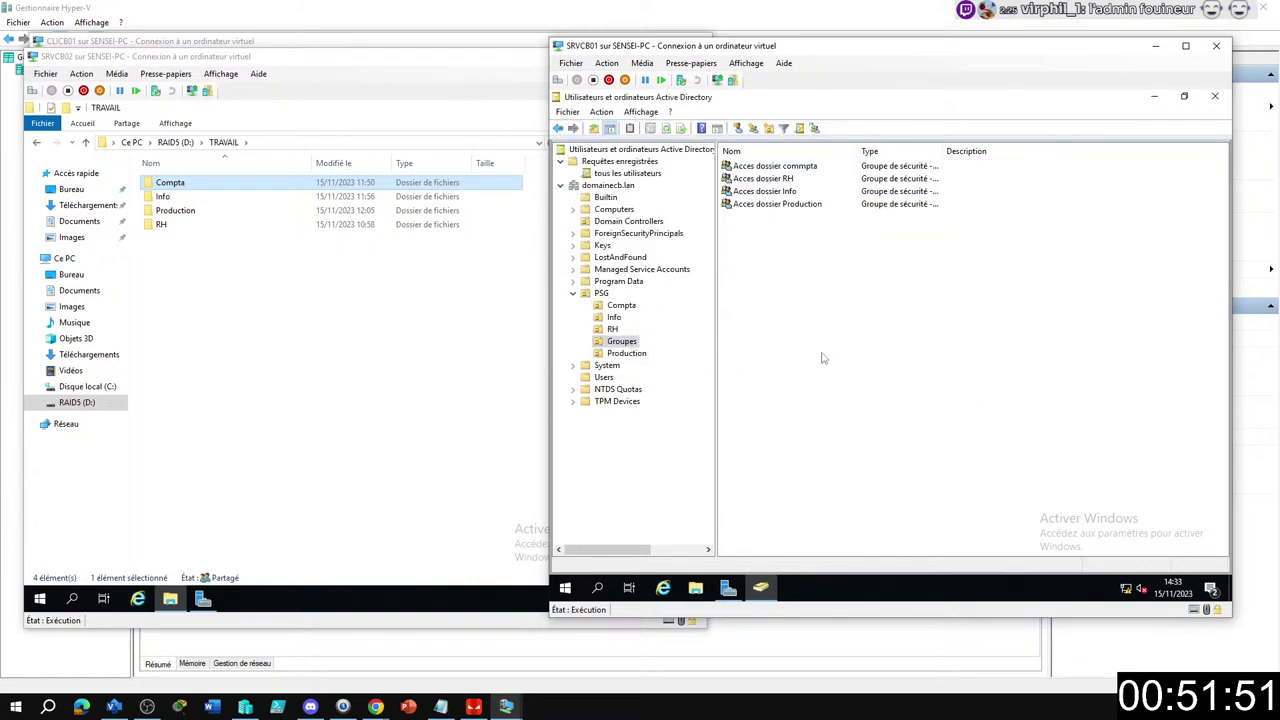
{"action": "double_click", "coordinate": [770, 167]}
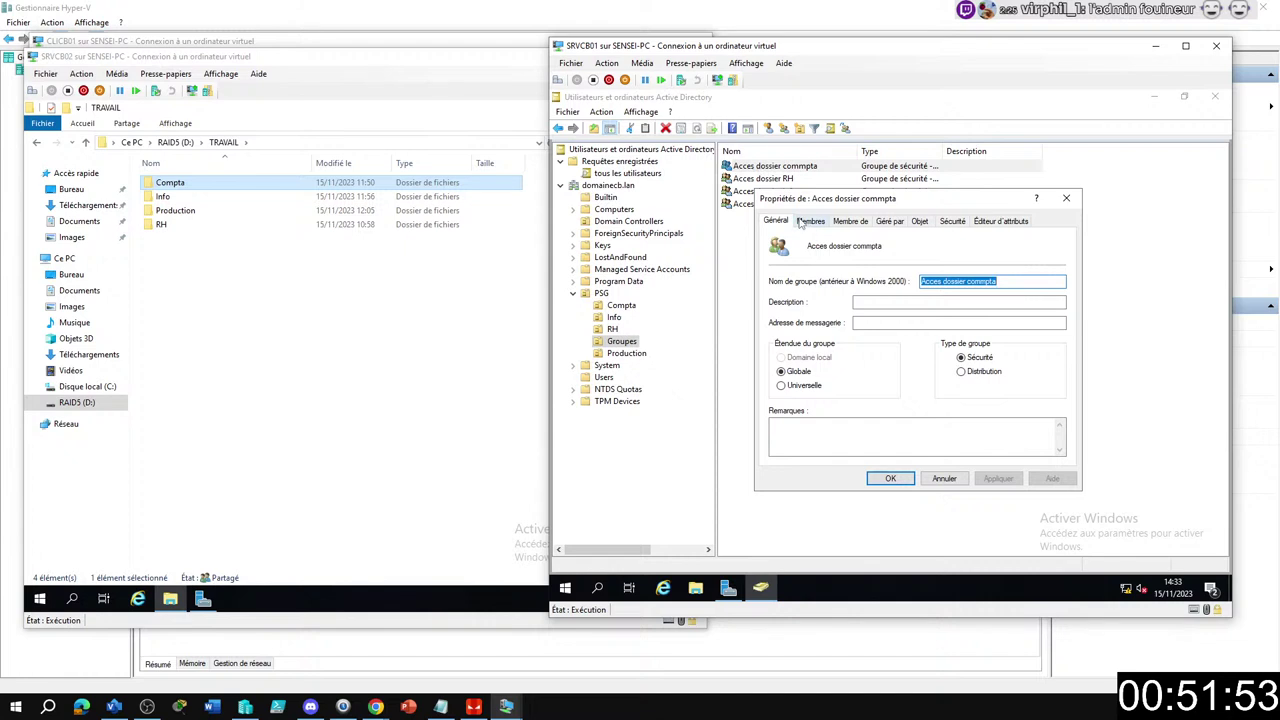
{"action": "left_click", "coordinate": [805, 221]}
{"action": "left_click", "coordinate": [852, 221]}
{"action": "key", "text": "Escape"}
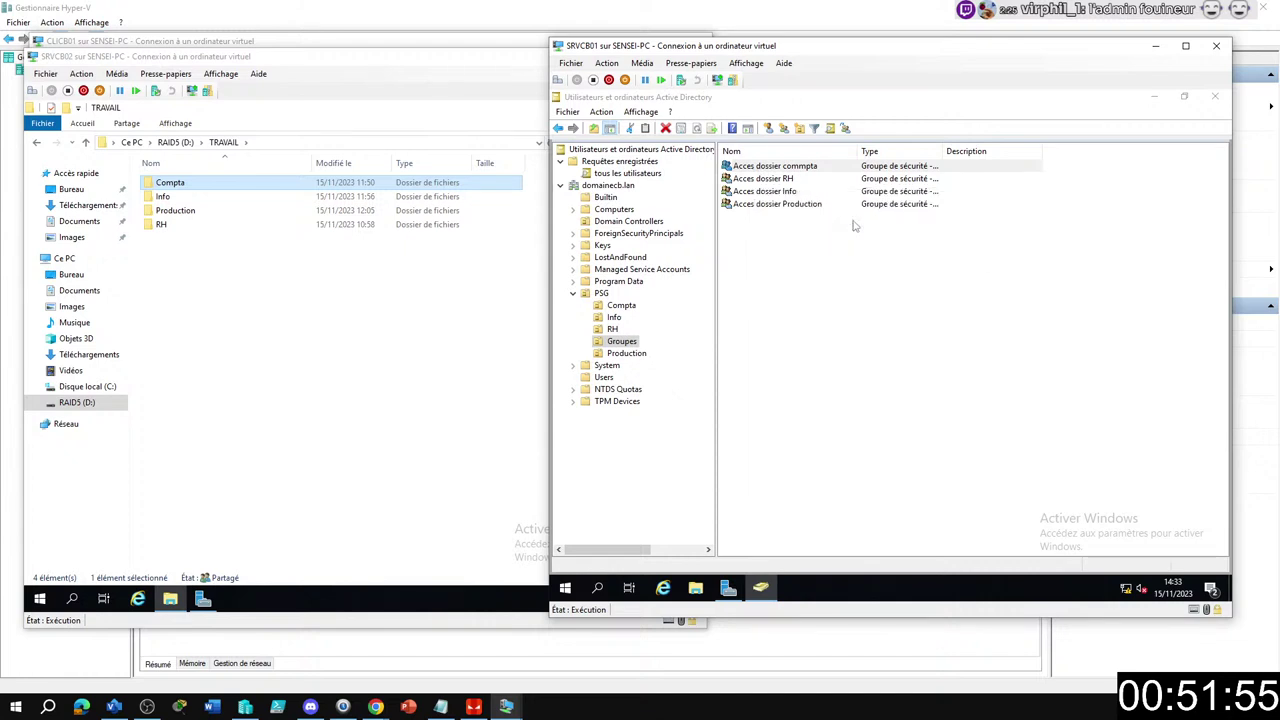
Remove the five user accounts from the Acces dossier RH group's members.
{"action": "double_click", "coordinate": [763, 179]}
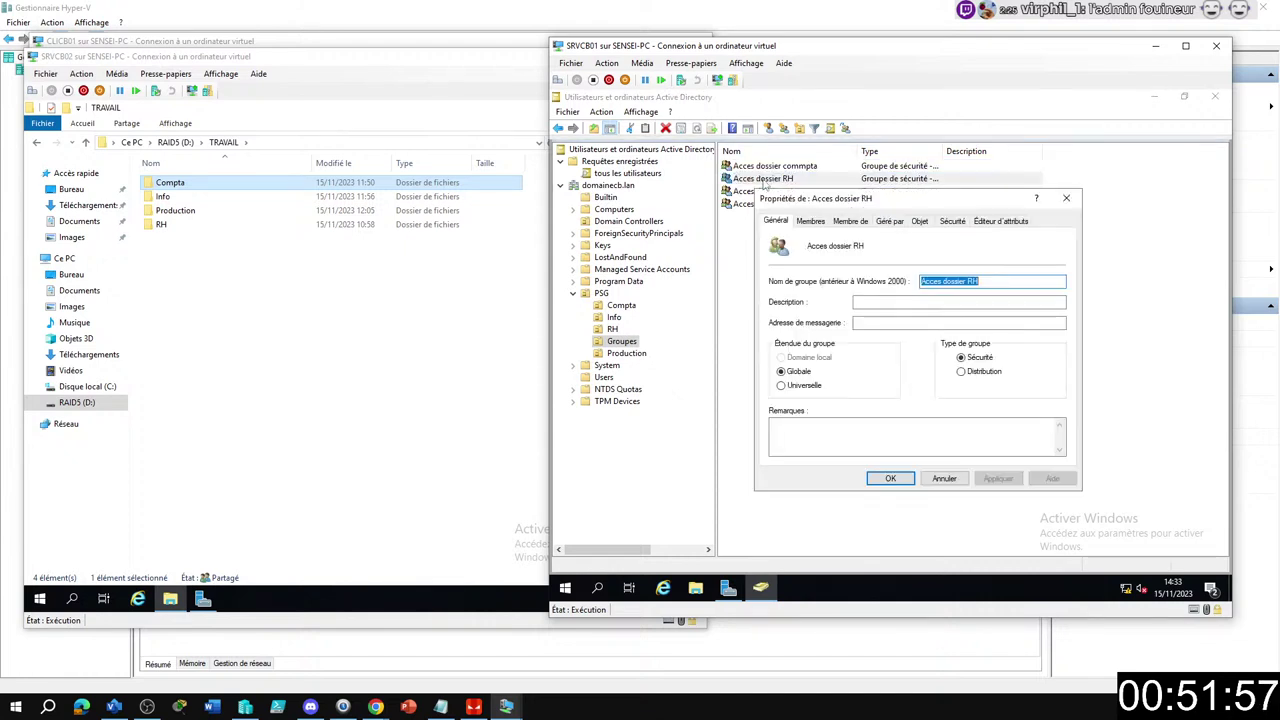
{"action": "left_click", "coordinate": [811, 221]}
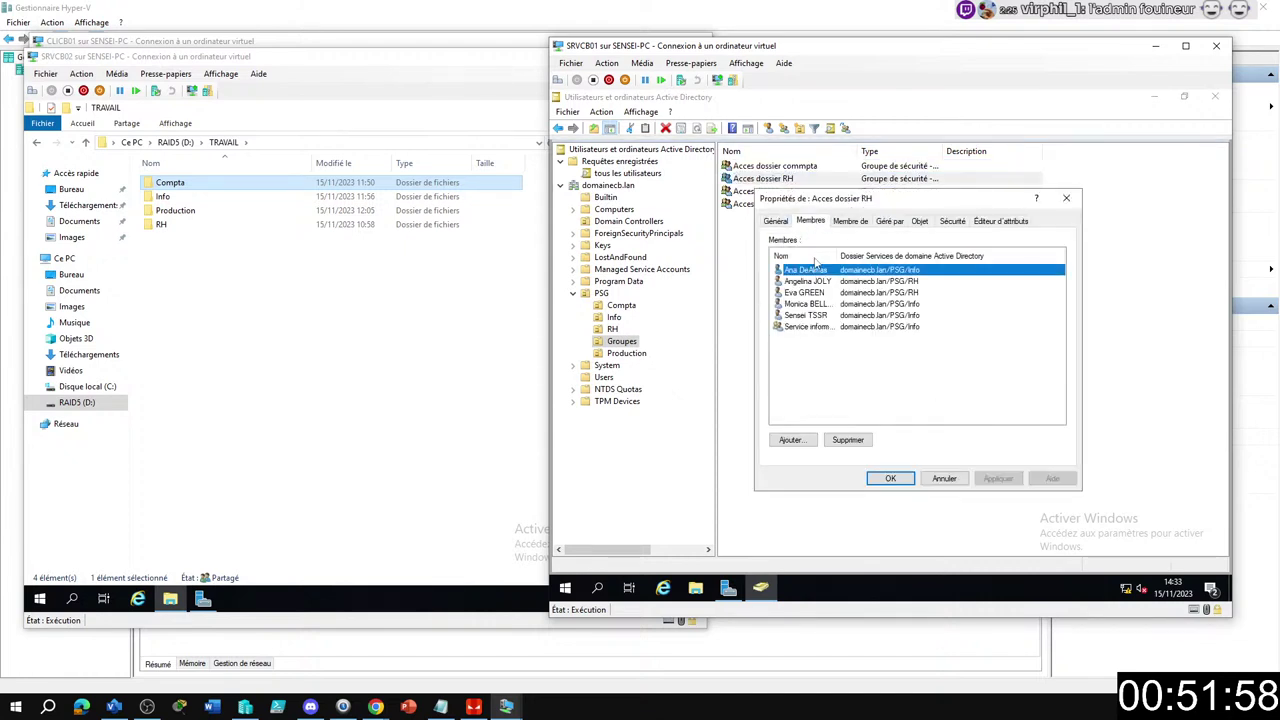
{"action": "left_click", "coordinate": [805, 317], "text": "shift"}
{"action": "left_click", "coordinate": [848, 440]}
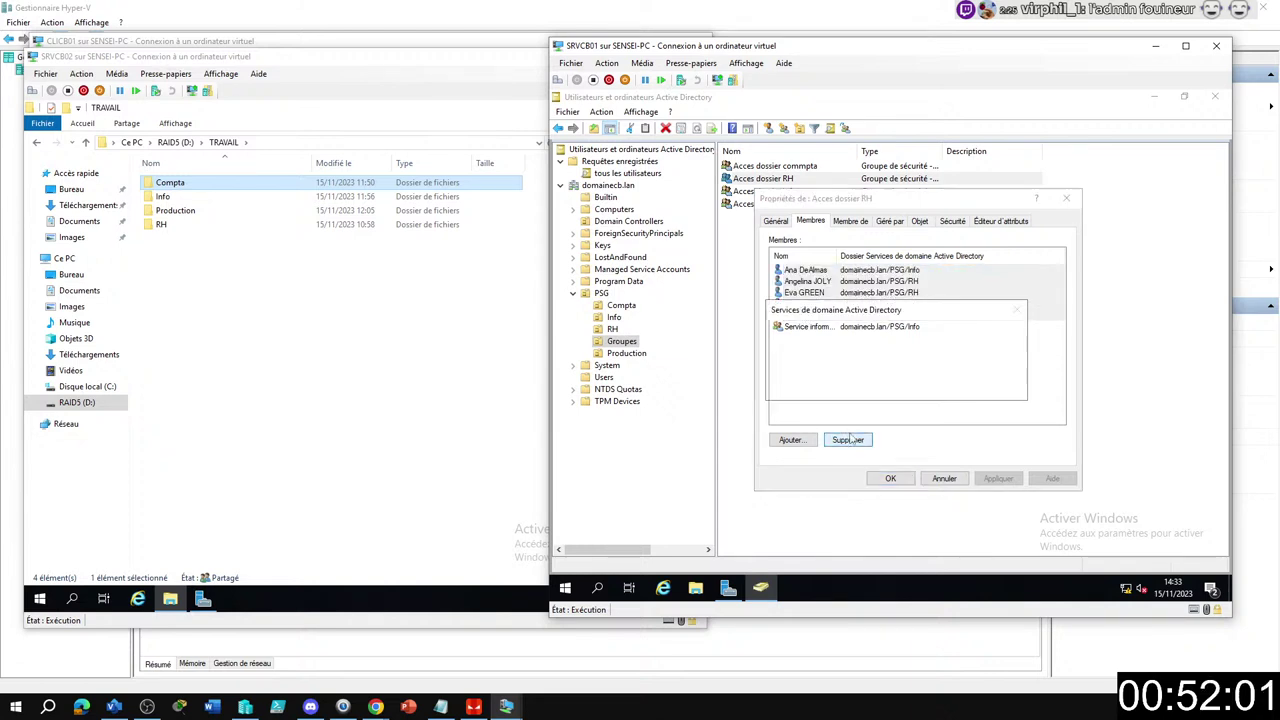
{"action": "left_click", "coordinate": [940, 390]}
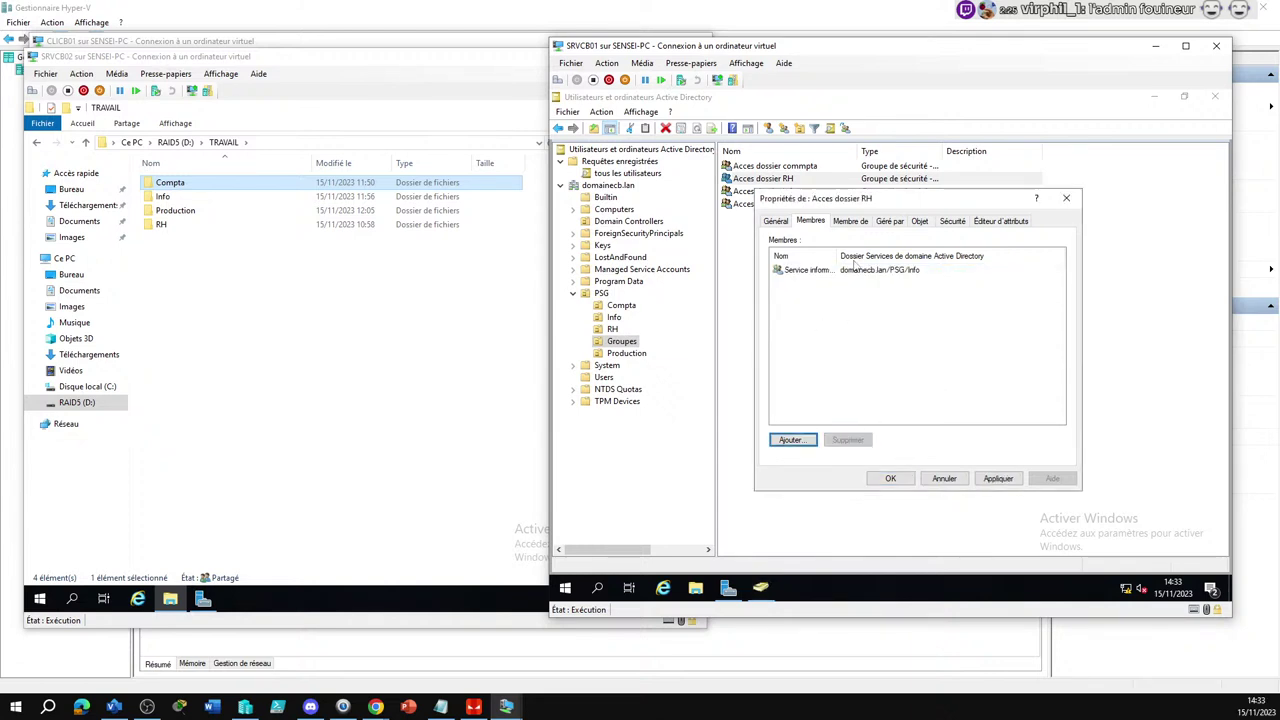
{"action": "left_click_drag", "start_coordinate": [836, 255], "coordinate": [848, 259]}
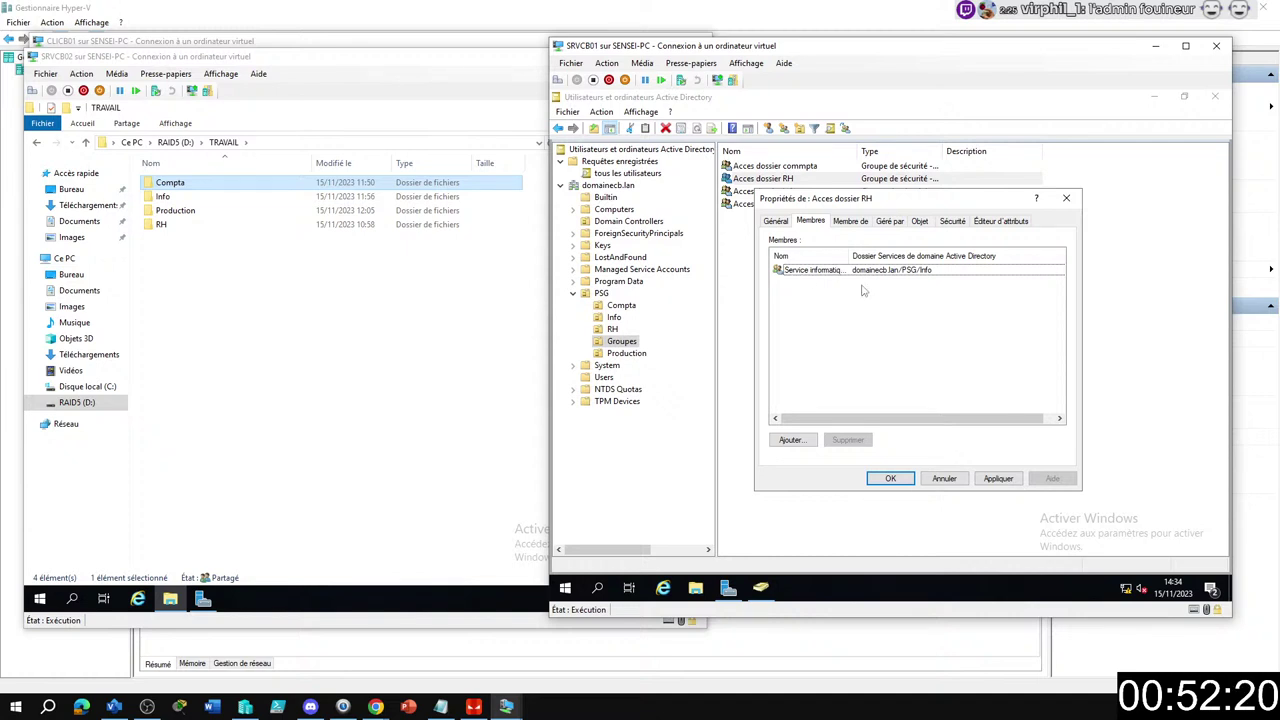
Add the Service RH group as a member of Acces dossier RH and save.
{"action": "left_click", "coordinate": [791, 442]}
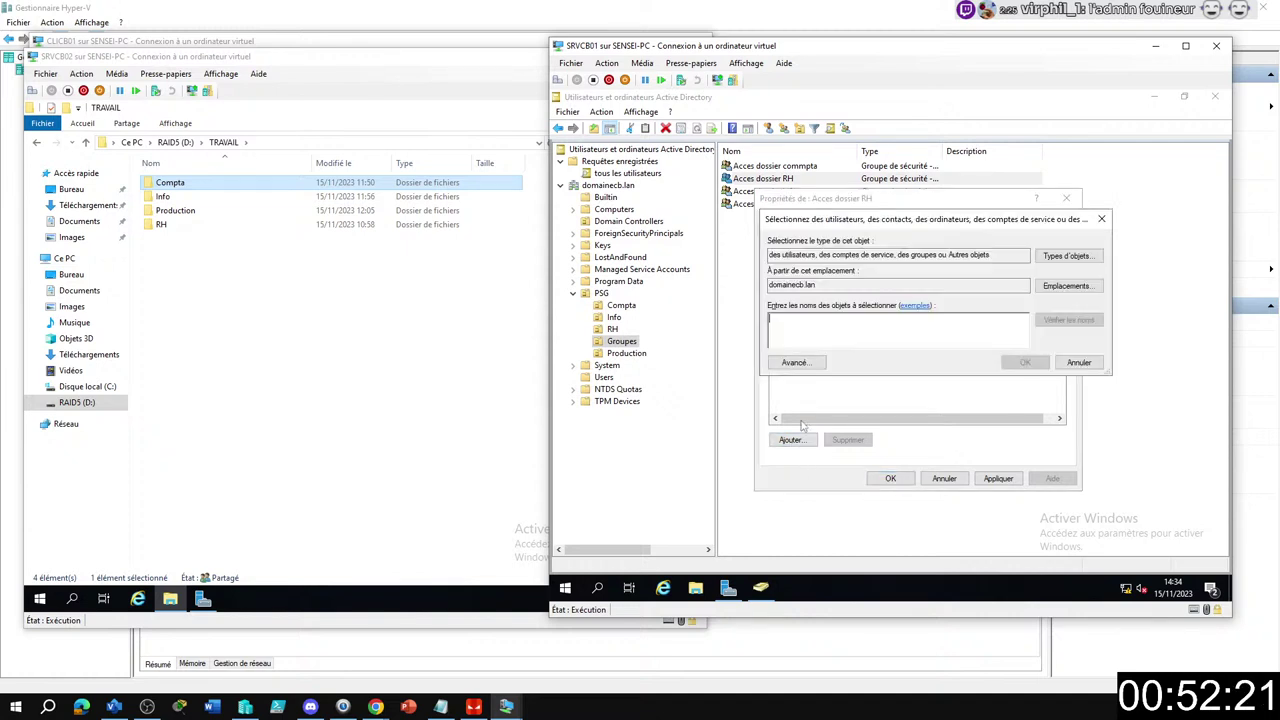
{"action": "type", "text": "ser"}
{"action": "key", "text": "Return"}
{"action": "left_click", "coordinate": [817, 361]}
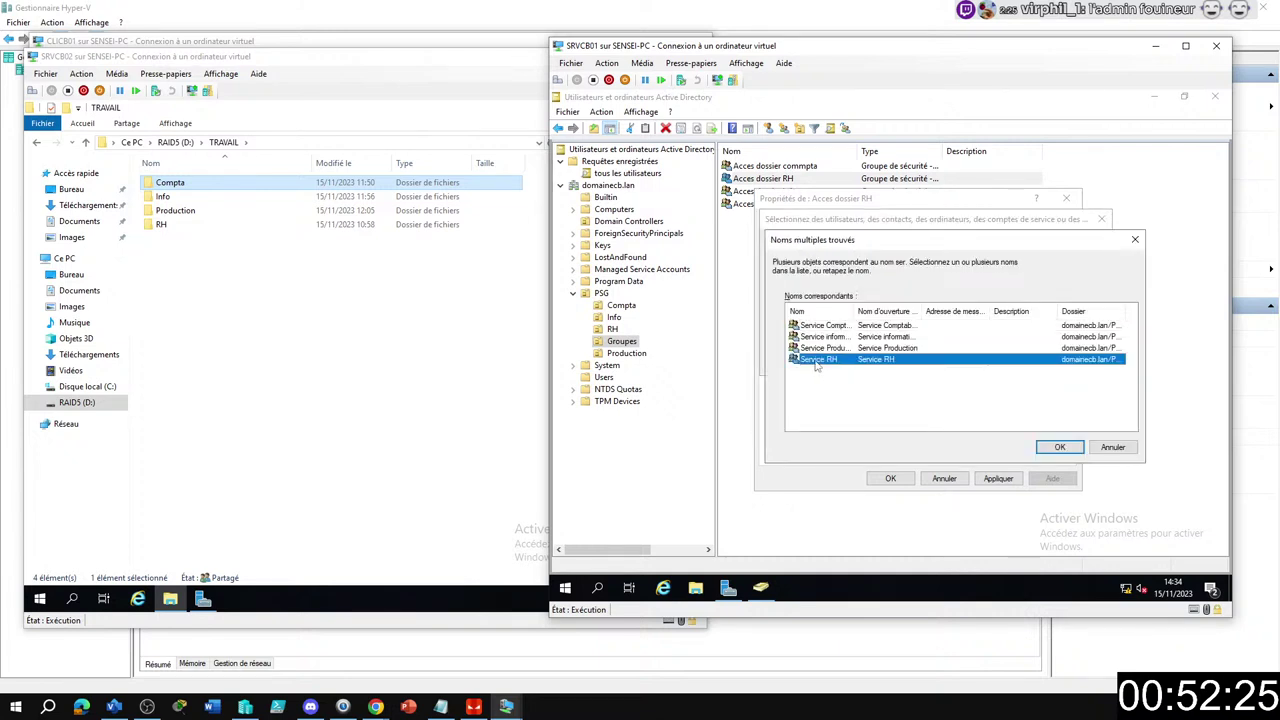
{"action": "double_click", "coordinate": [817, 362]}
{"action": "left_click", "coordinate": [890, 478]}
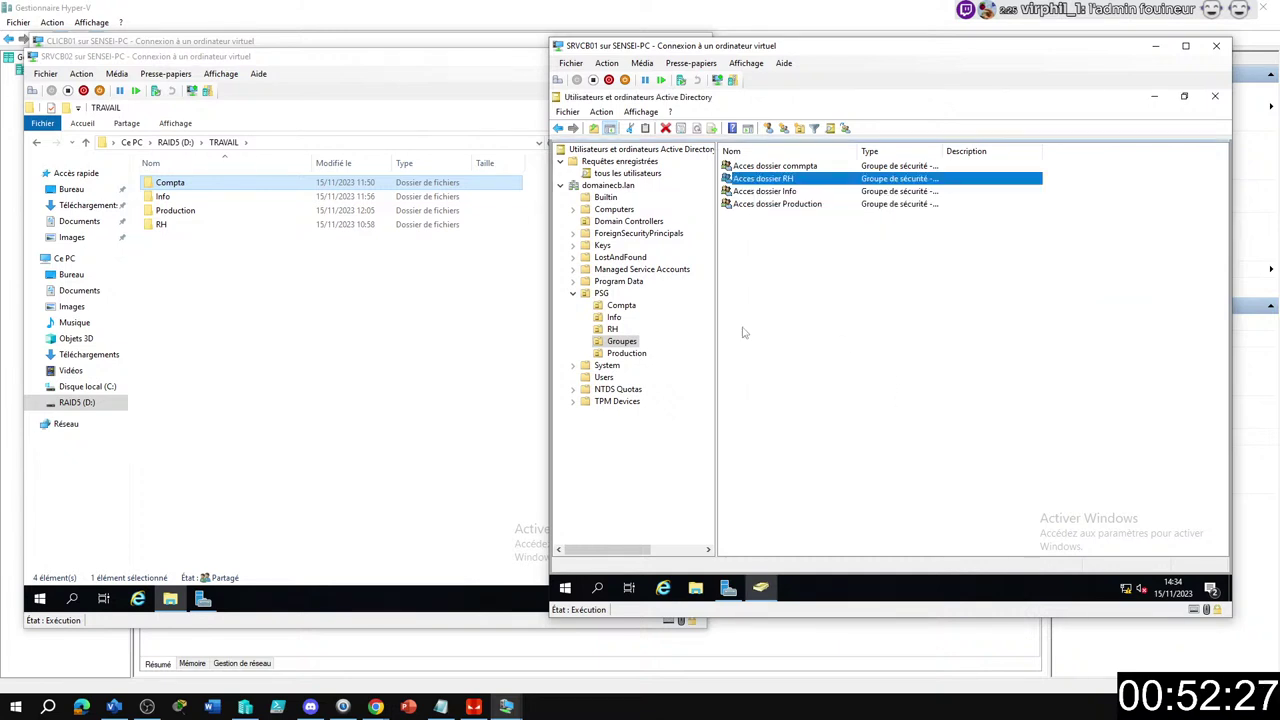
{"action": "double_click", "coordinate": [777, 205]}
Remove the six user accounts from Acces dossier Production's members.
{"action": "left_click", "coordinate": [812, 221]}
{"action": "left_click", "coordinate": [808, 270]}
{"action": "left_click", "coordinate": [816, 327], "text": "shift"}
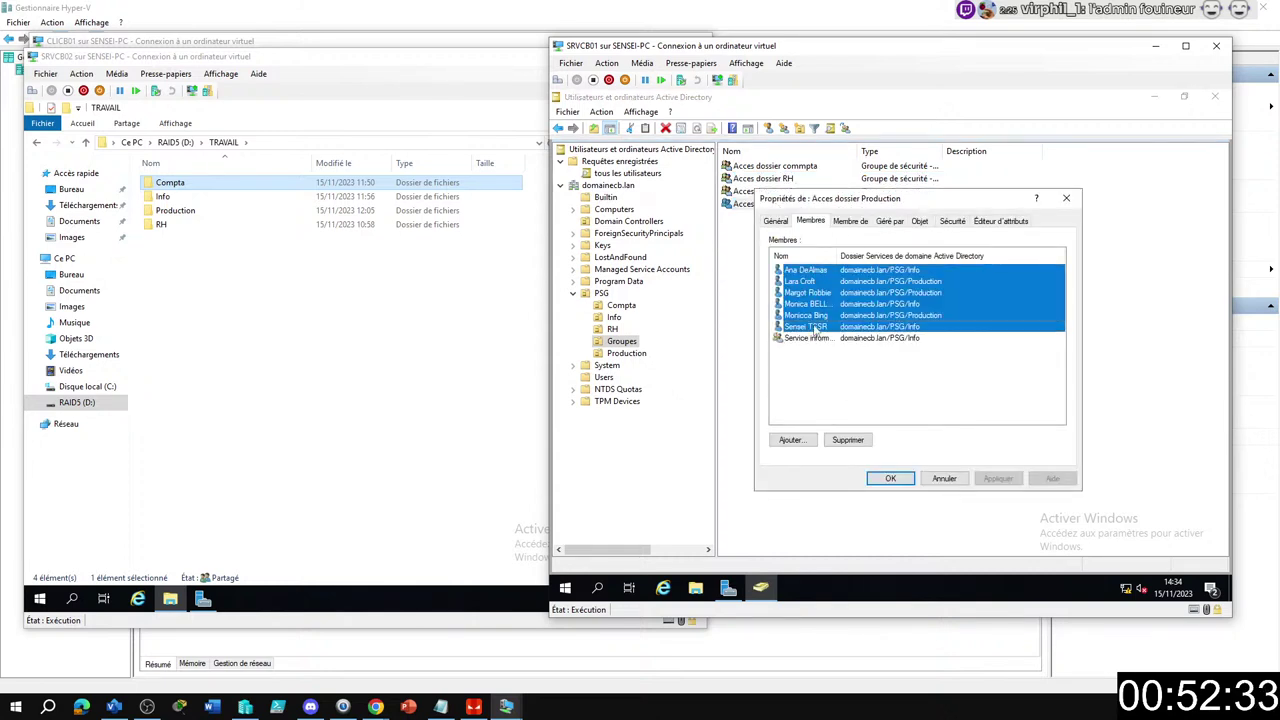
{"action": "left_click", "coordinate": [846, 440]}
{"action": "left_click", "coordinate": [930, 389]}
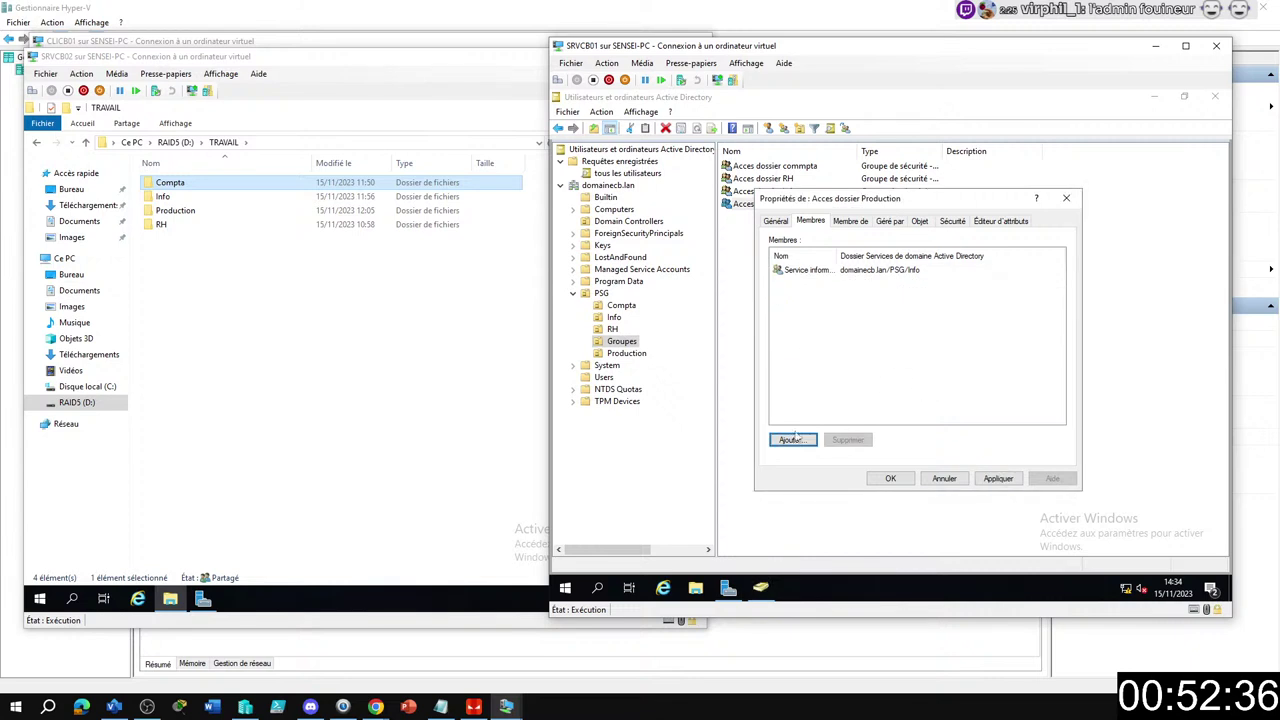
Add the Service Production group as a member of Acces dossier Production and save.
{"action": "left_click", "coordinate": [790, 440]}
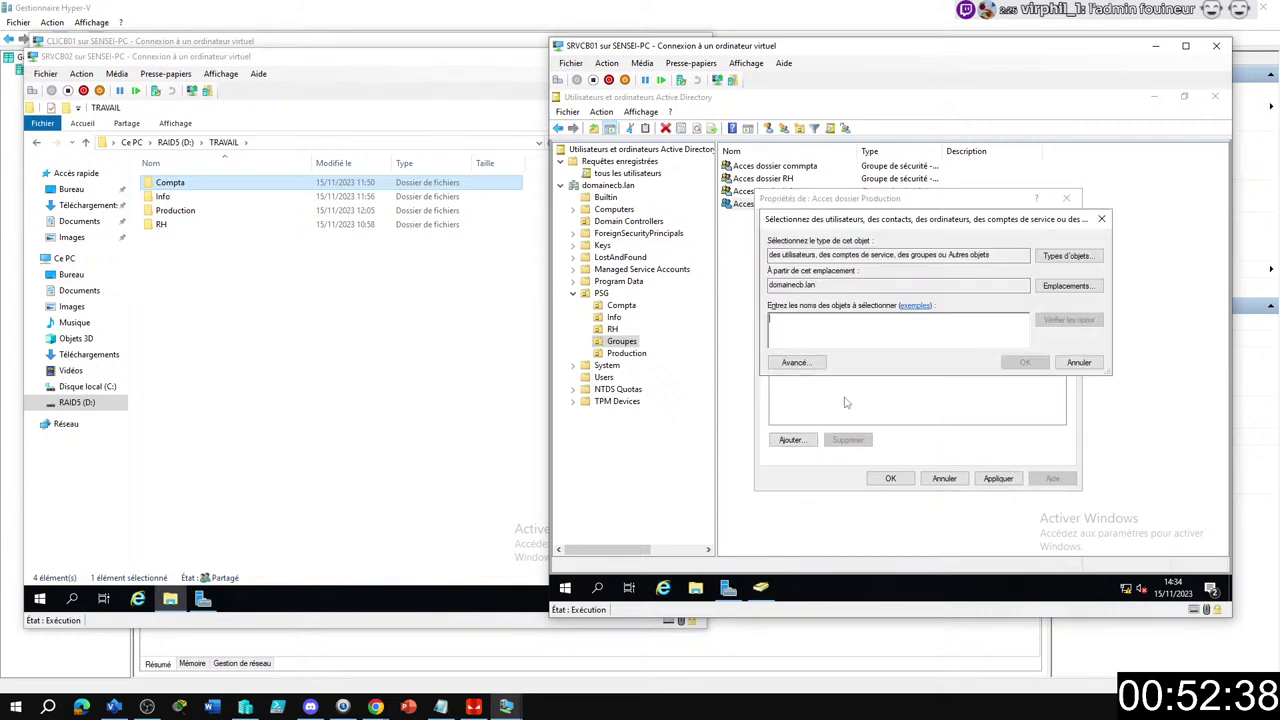
{"action": "type", "text": "ser"}
{"action": "key", "text": "Return"}
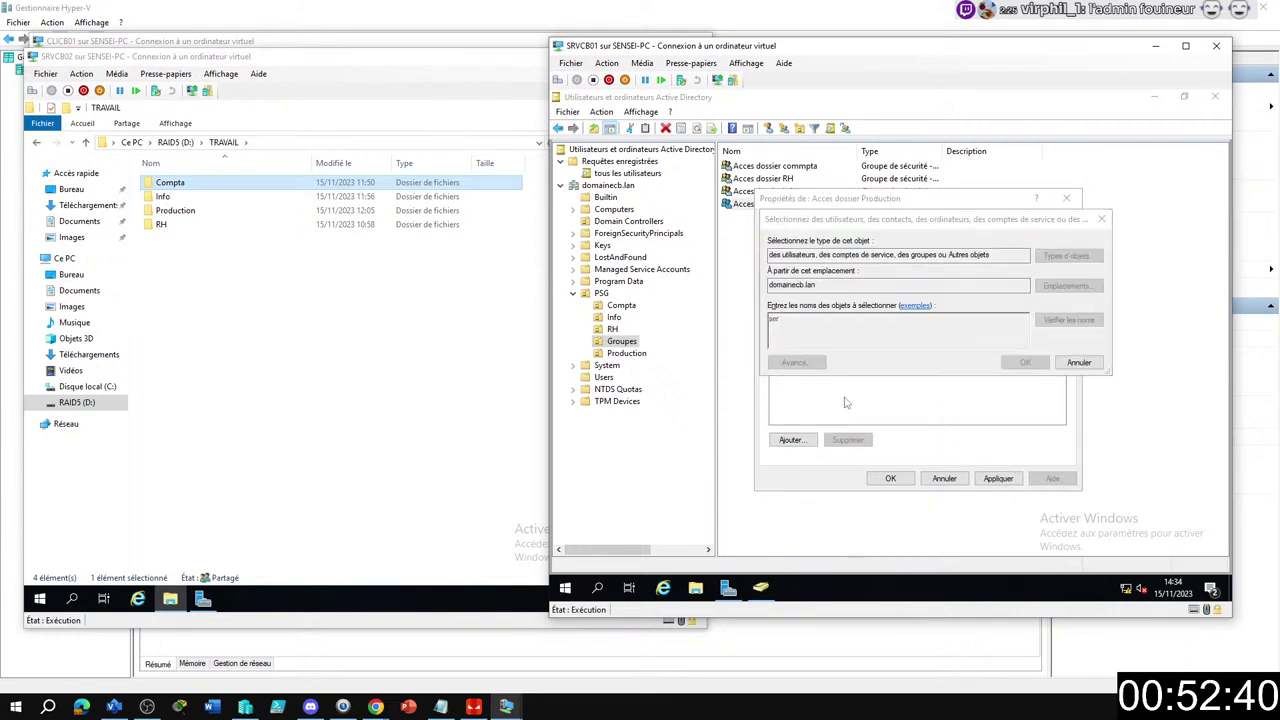
{"action": "left_click", "coordinate": [835, 348]}
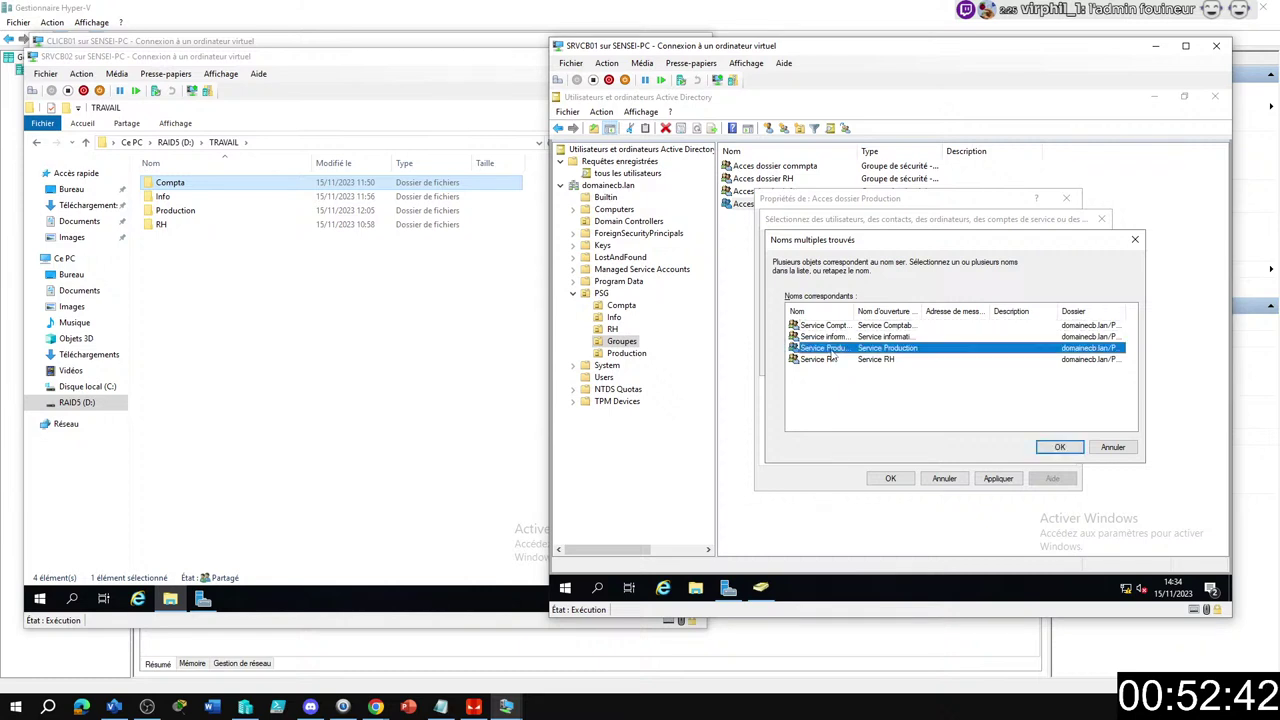
{"action": "key", "text": "Return"}
{"action": "key", "text": "Return"}
{"action": "left_click", "coordinate": [890, 478]}
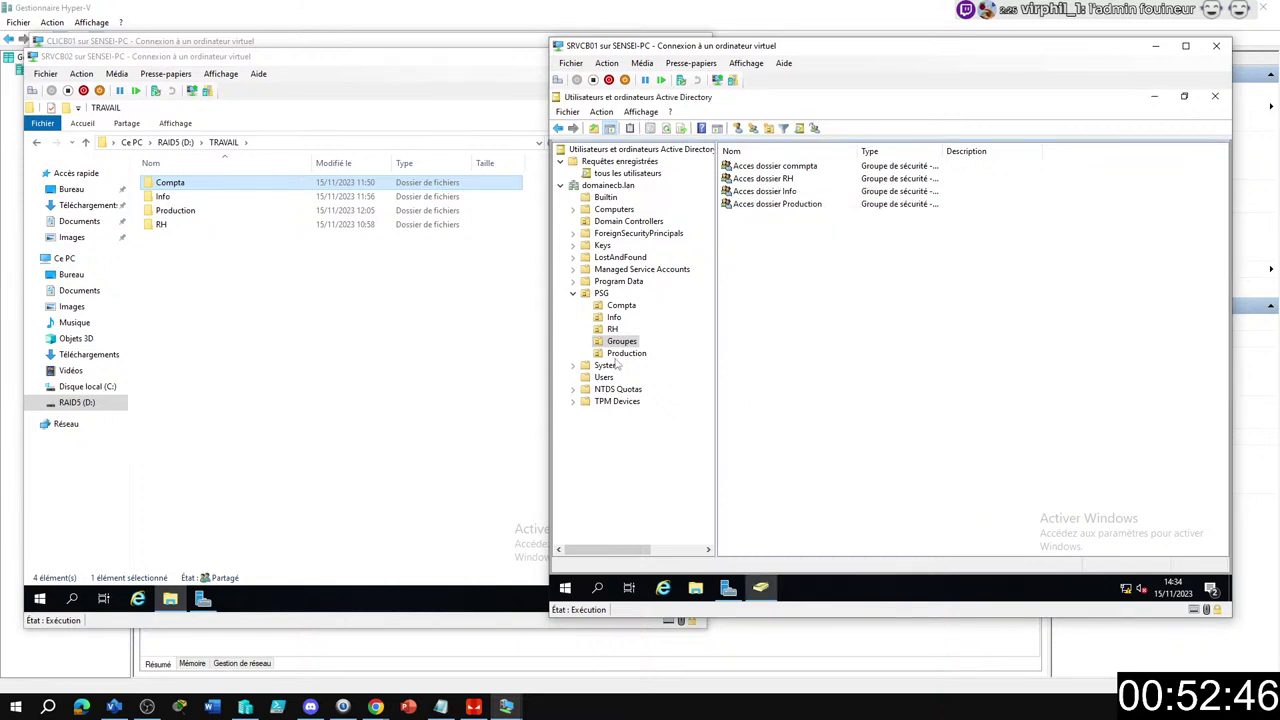
Browse the PSG, RH, Production, Info, Groupes and Compta OUs, ending back on Groupes.
{"action": "left_click", "coordinate": [601, 293]}
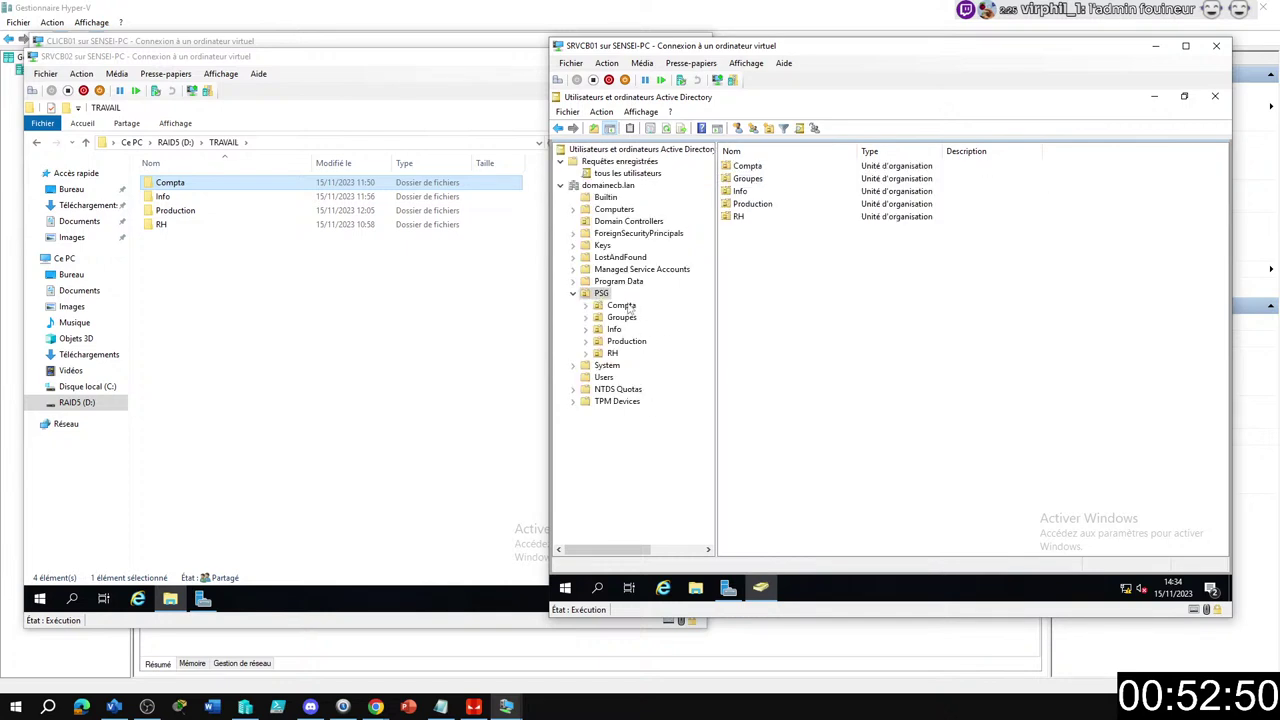
{"action": "left_click", "coordinate": [615, 355]}
{"action": "left_click", "coordinate": [621, 342]}
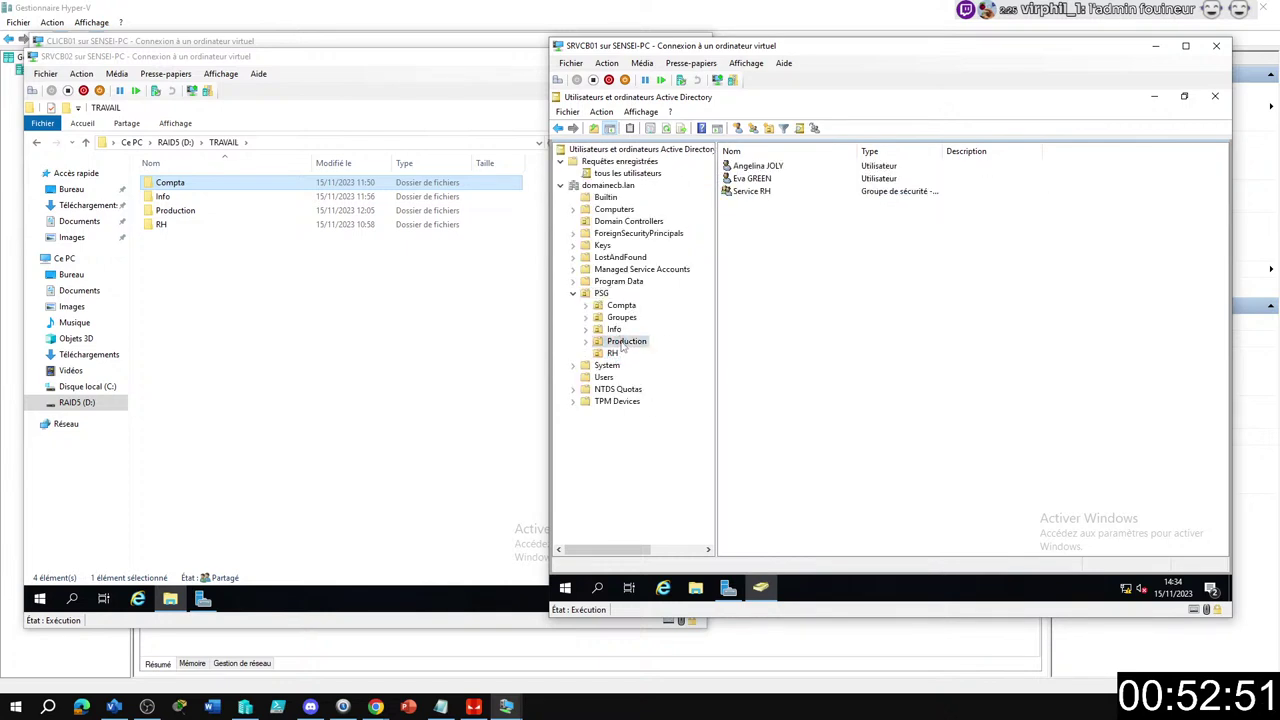
{"action": "left_click", "coordinate": [614, 330]}
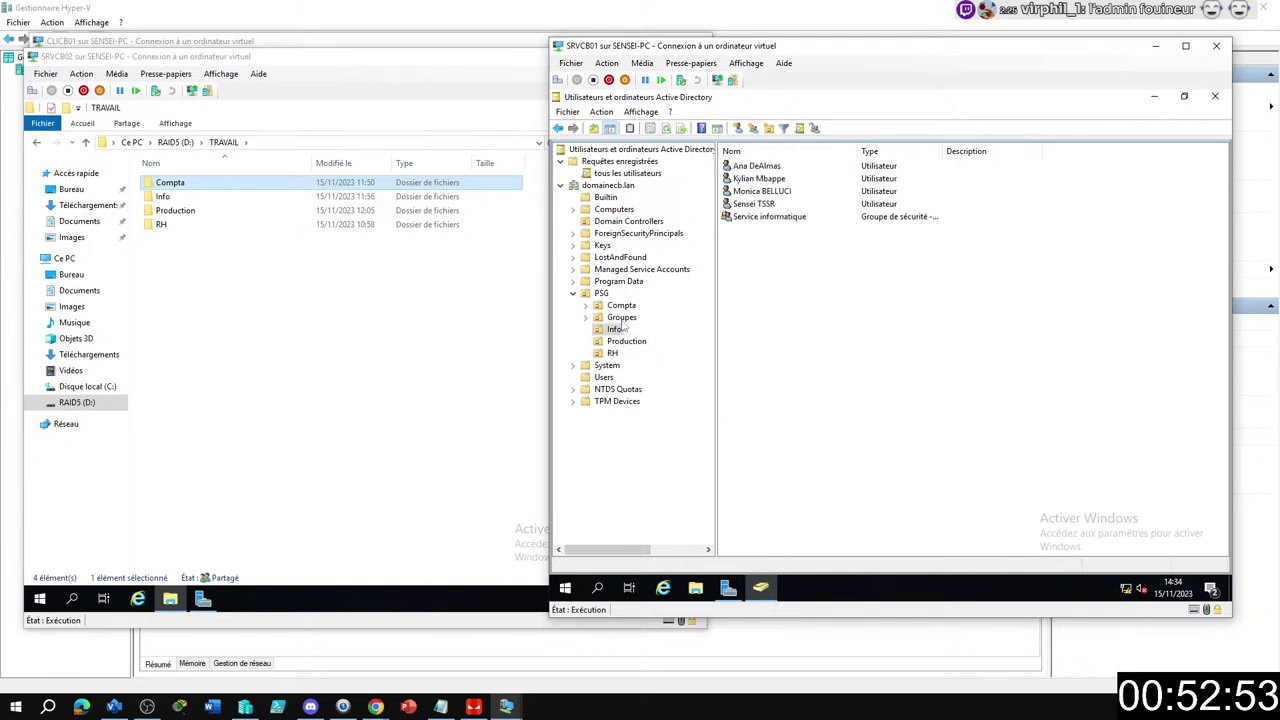
{"action": "left_click", "coordinate": [620, 317]}
{"action": "left_click", "coordinate": [621, 305]}
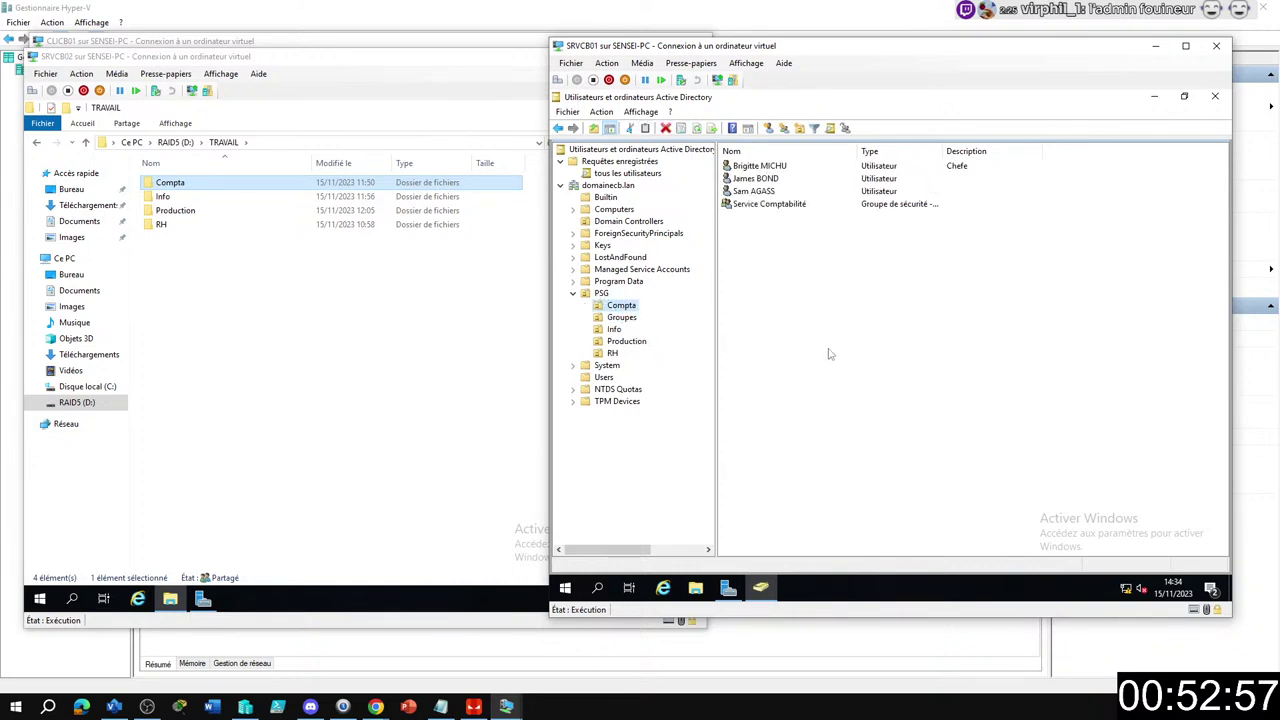
{"action": "left_click", "coordinate": [850, 316]}
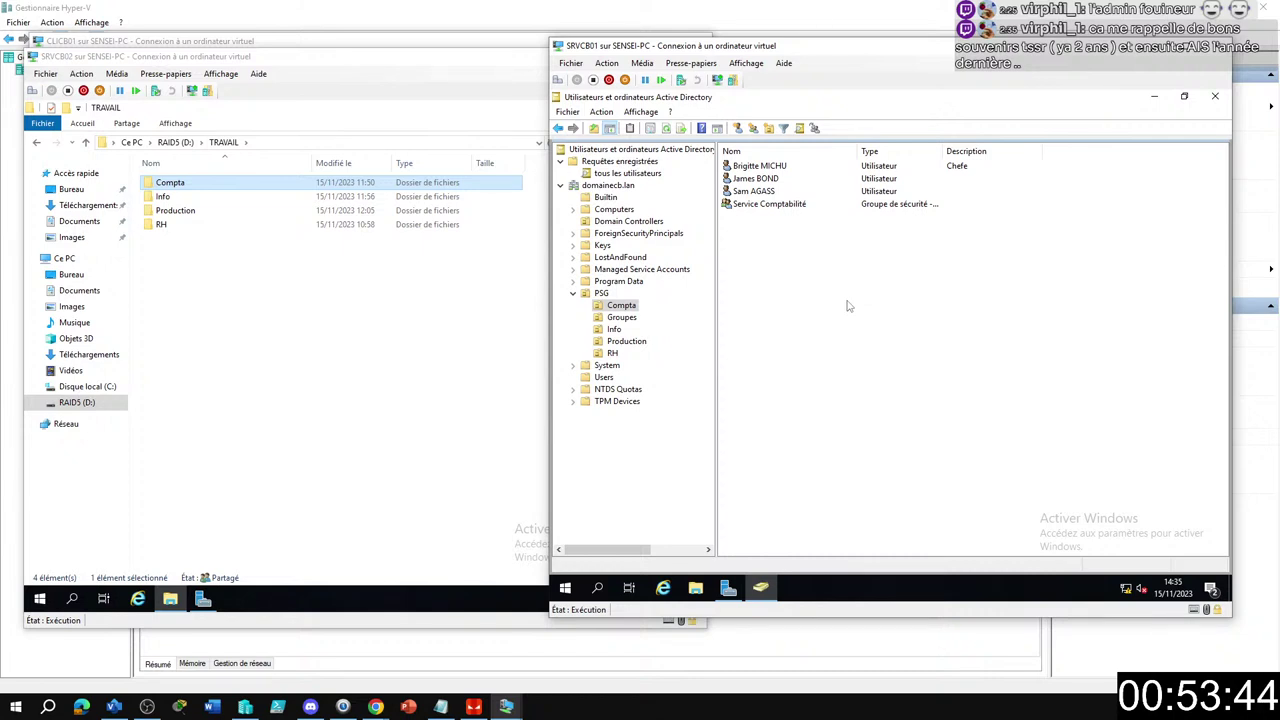
{"action": "left_click", "coordinate": [625, 318]}
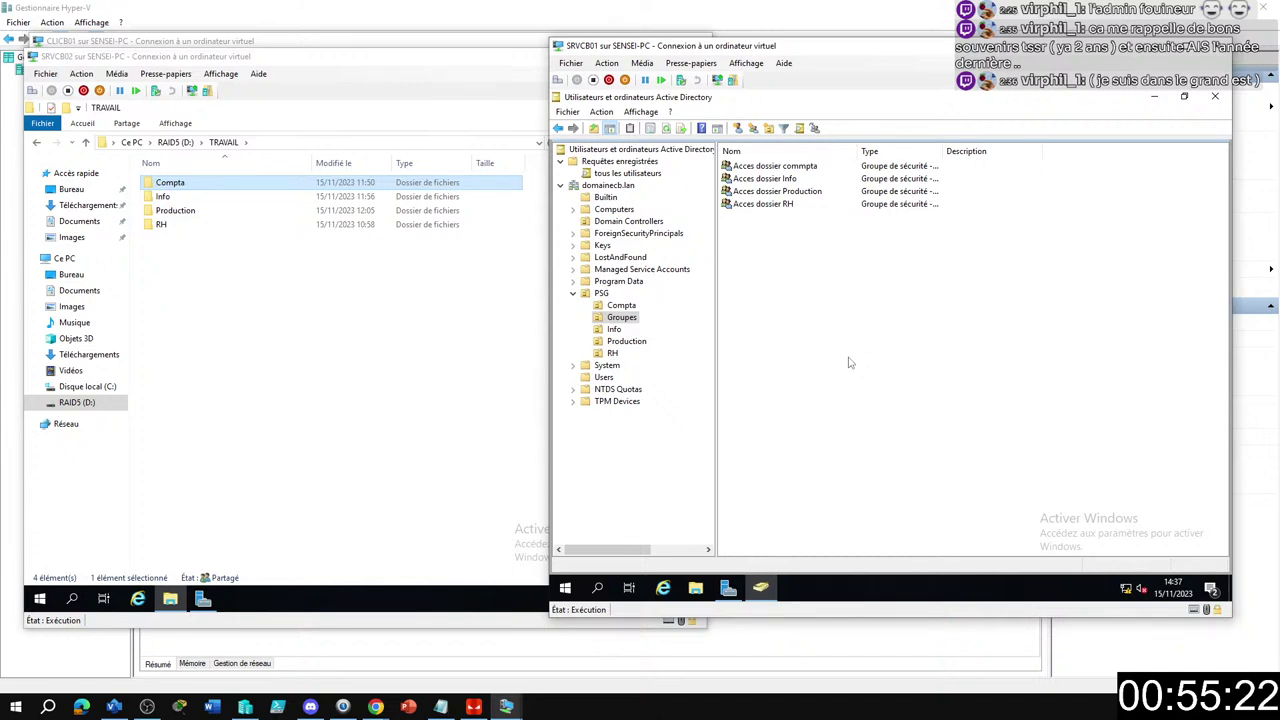
Verify Acces dossier RH lists only Service informatique and Service RH, widening the Nom column, then click OK.
{"action": "left_click", "coordinate": [766, 206]}
{"action": "double_click", "coordinate": [766, 206]}
{"action": "left_click", "coordinate": [810, 221]}
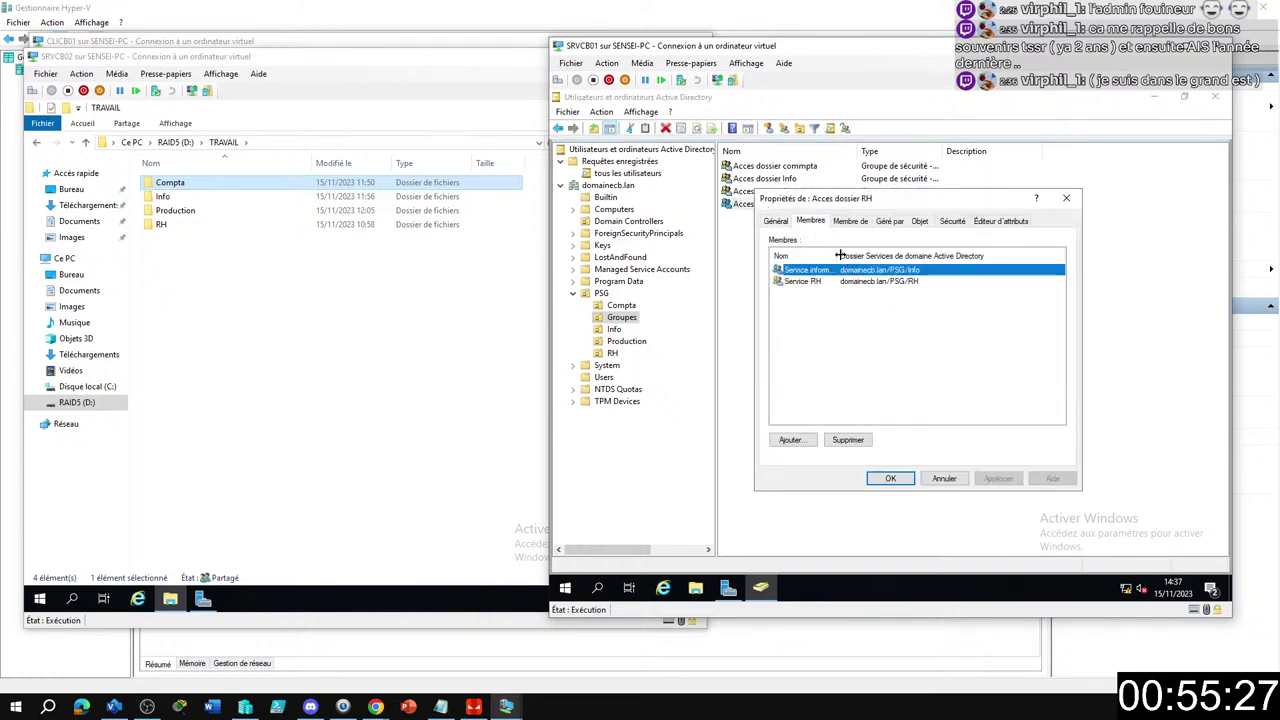
{"action": "double_click", "coordinate": [839, 256]}
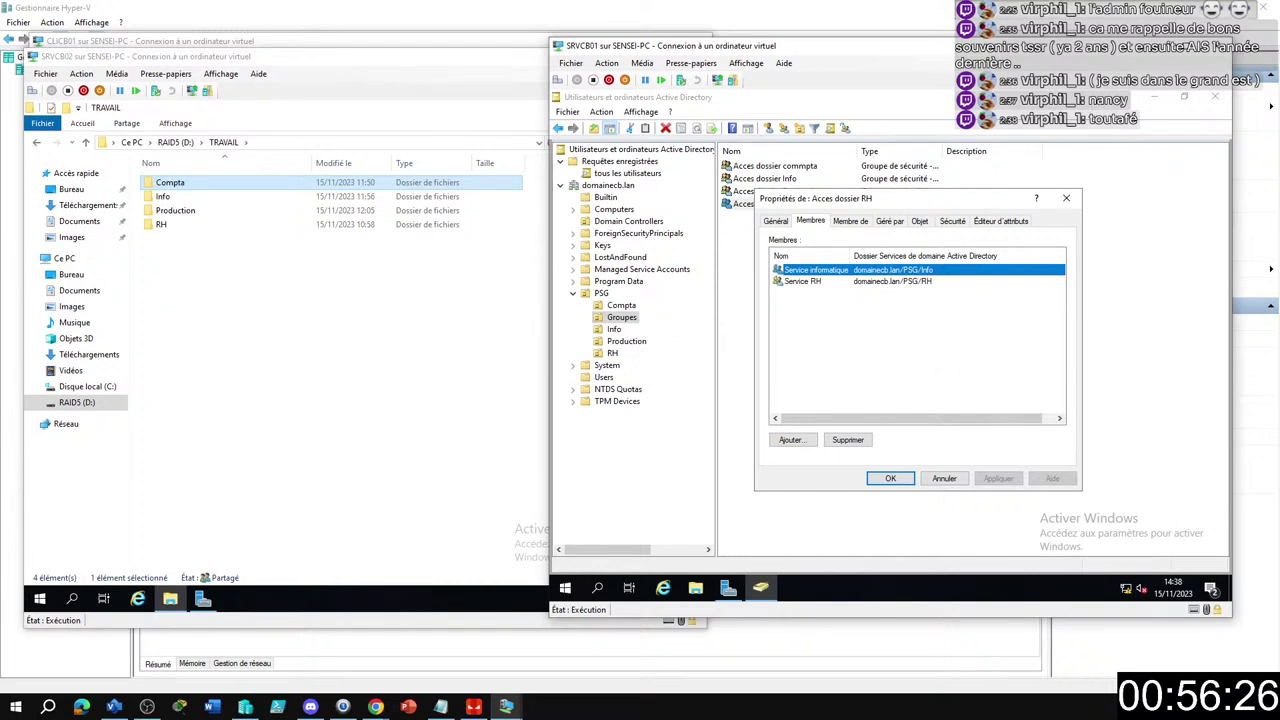
{"action": "right_click", "coordinate": [1160, 16]}
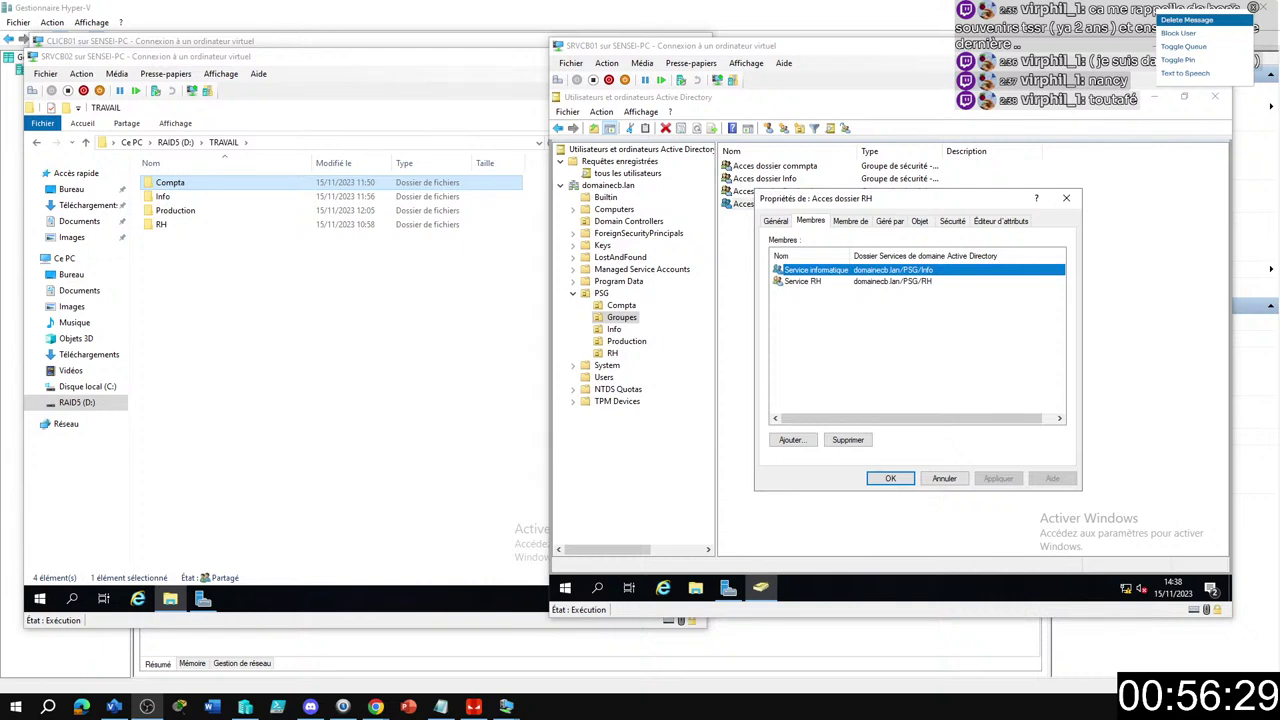
{"action": "left_click", "coordinate": [1187, 20]}
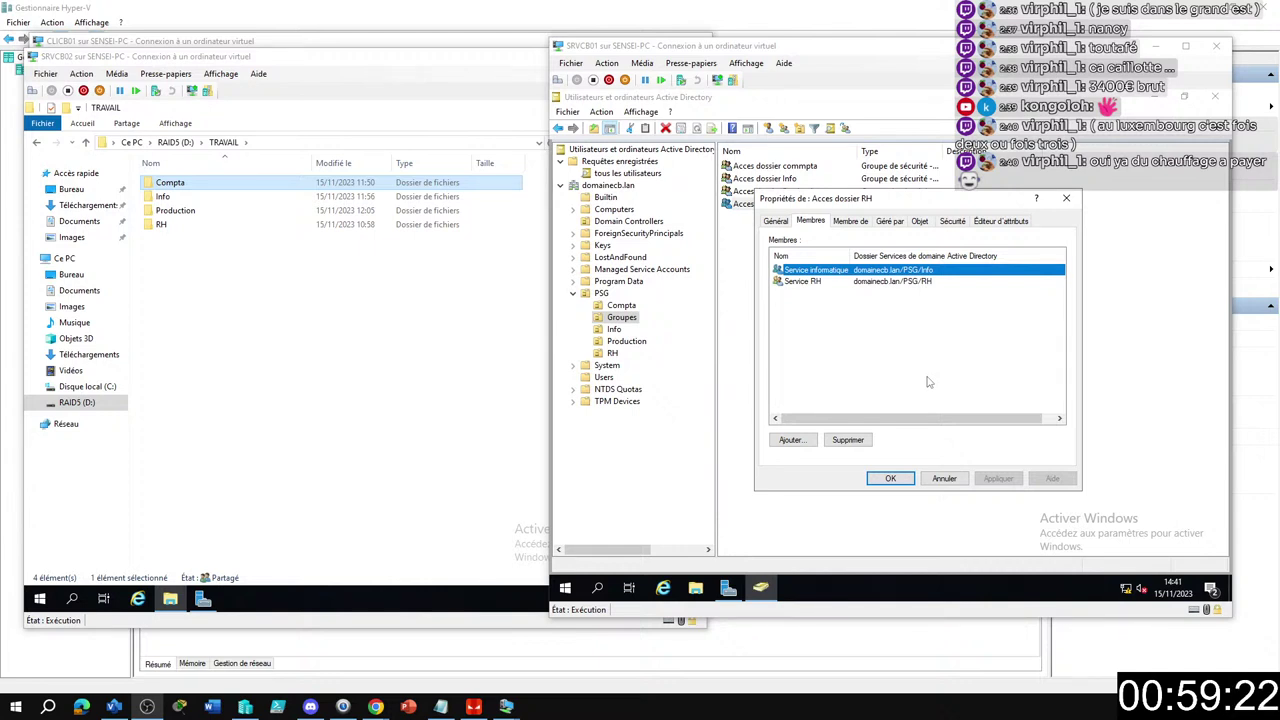
{"action": "left_click", "coordinate": [880, 479]}
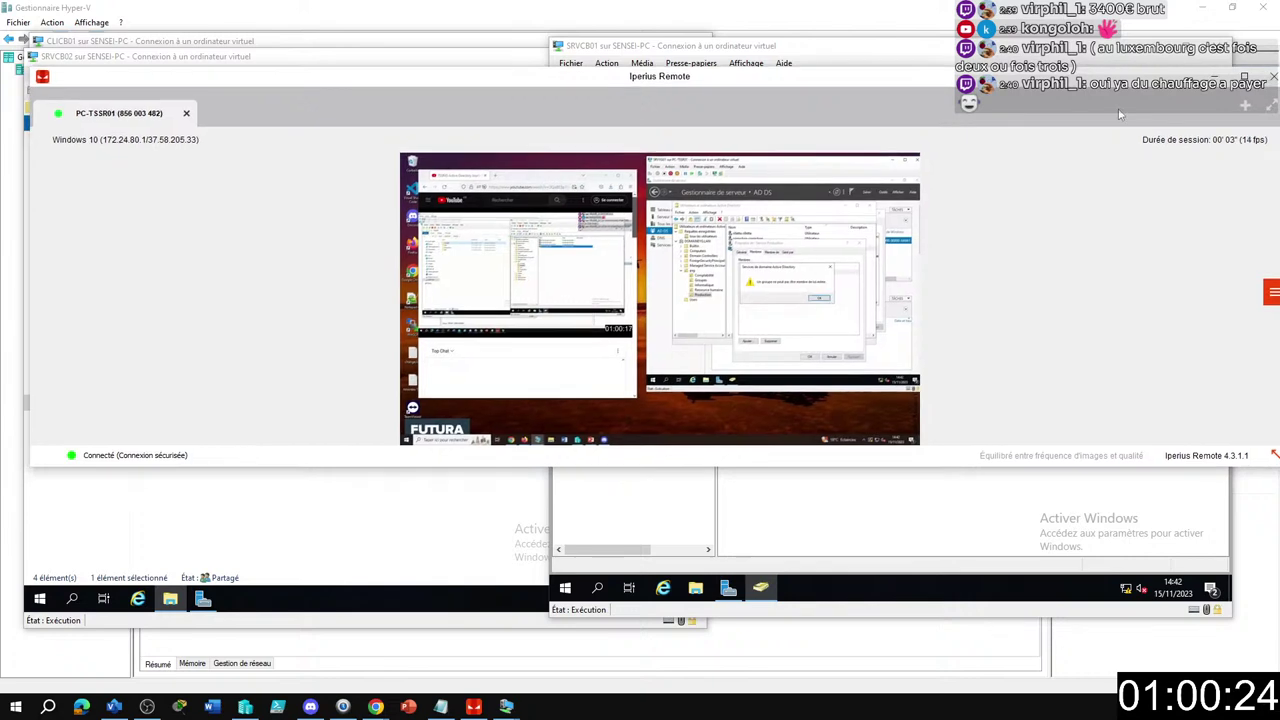
Remove Service ressource humaine and Service Production from Service Compta's members and save.
{"action": "left_click", "coordinate": [1243, 77]}
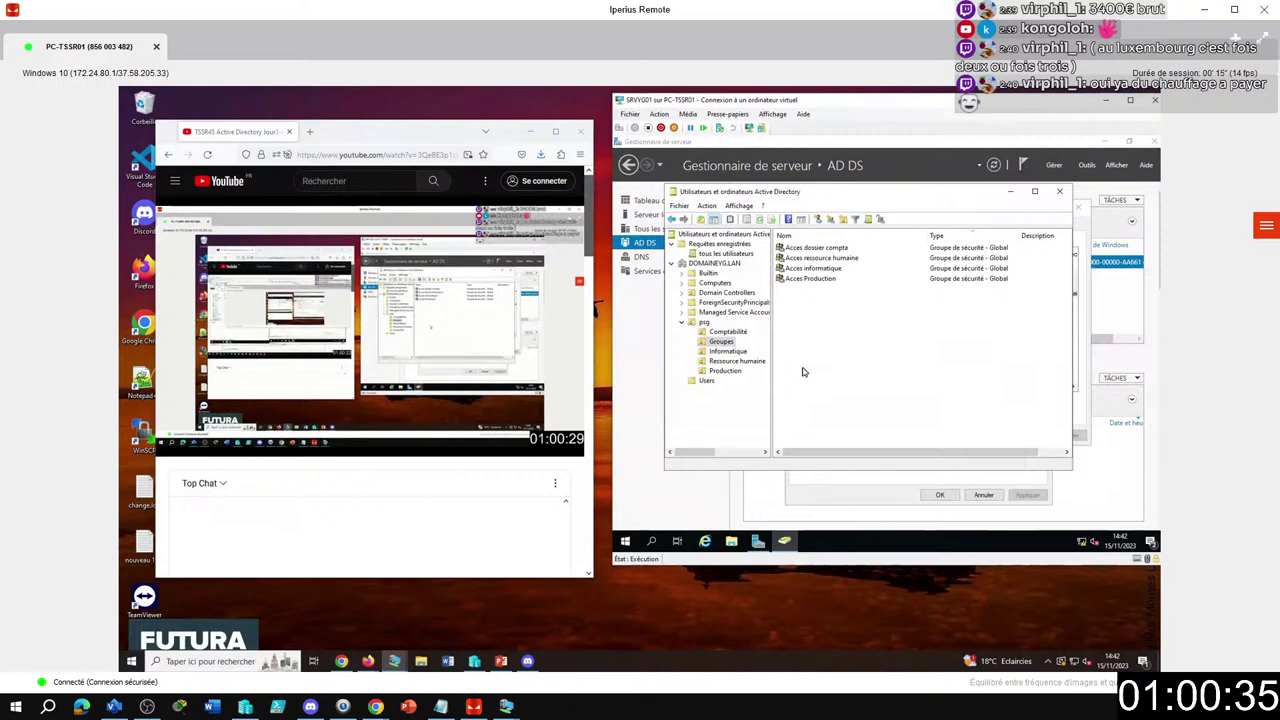
{"action": "left_click", "coordinate": [728, 332]}
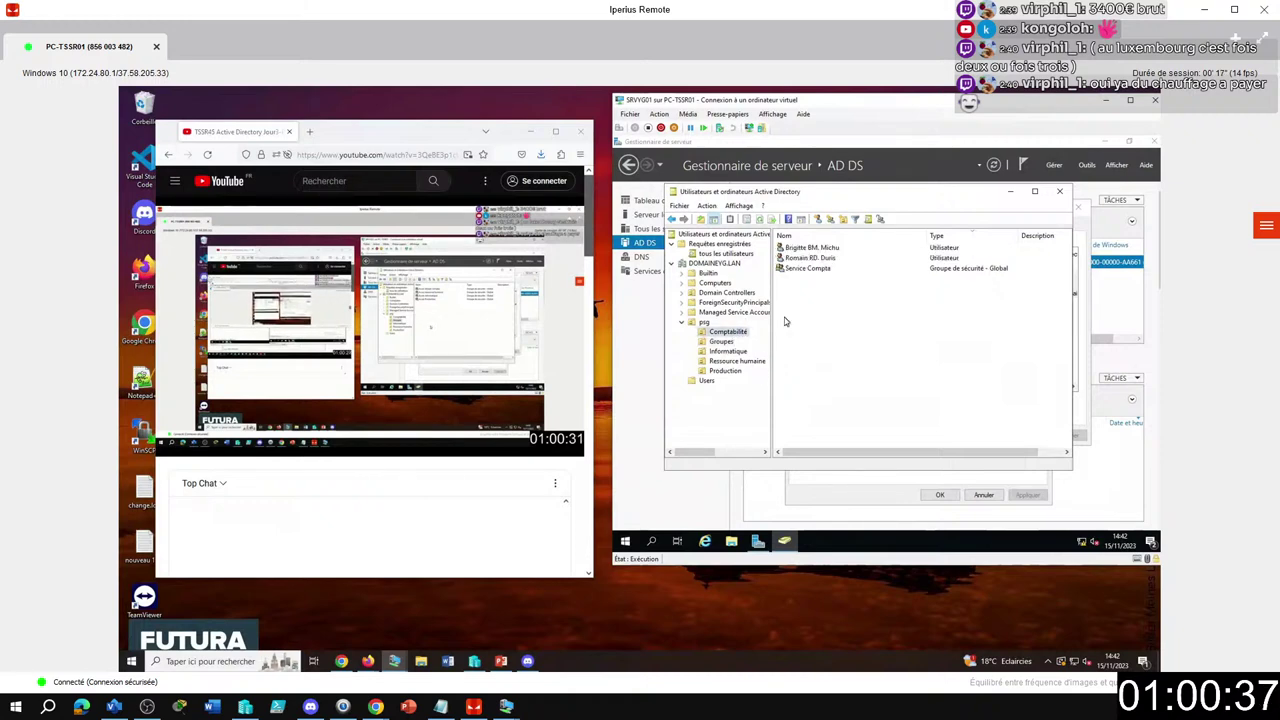
{"action": "left_click", "coordinate": [821, 270]}
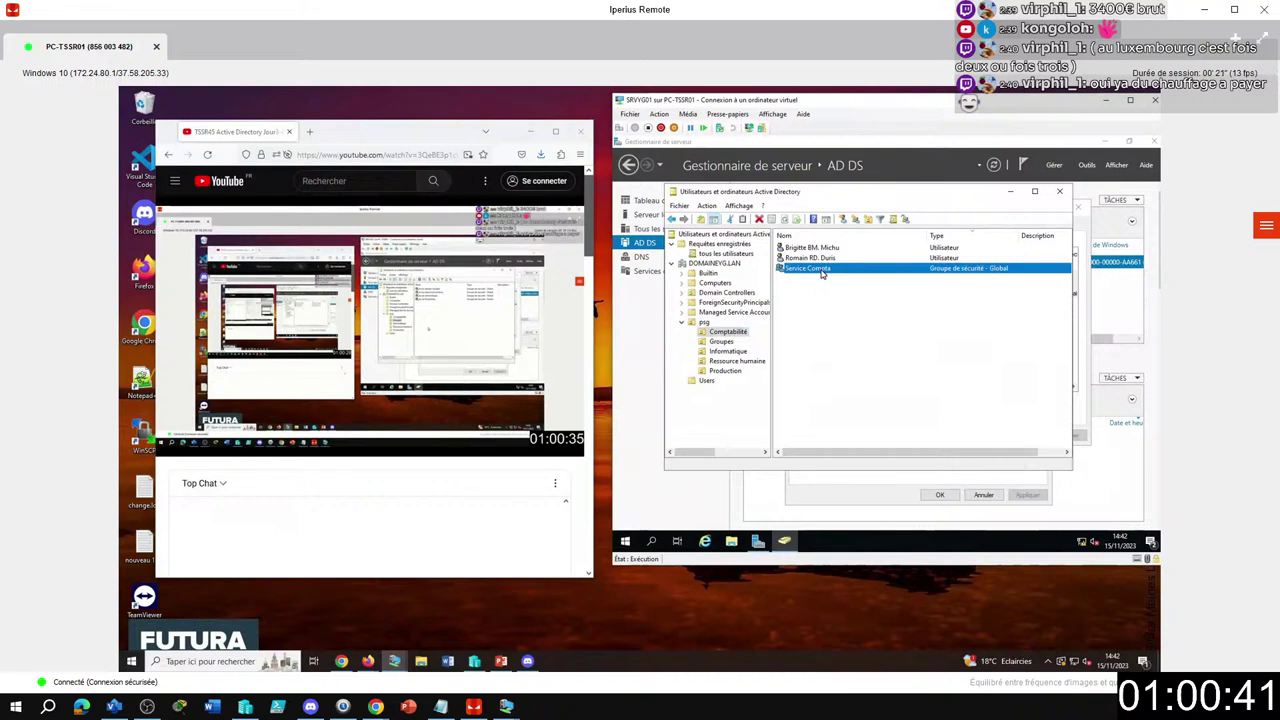
{"action": "double_click", "coordinate": [821, 270]}
{"action": "left_click", "coordinate": [845, 300]}
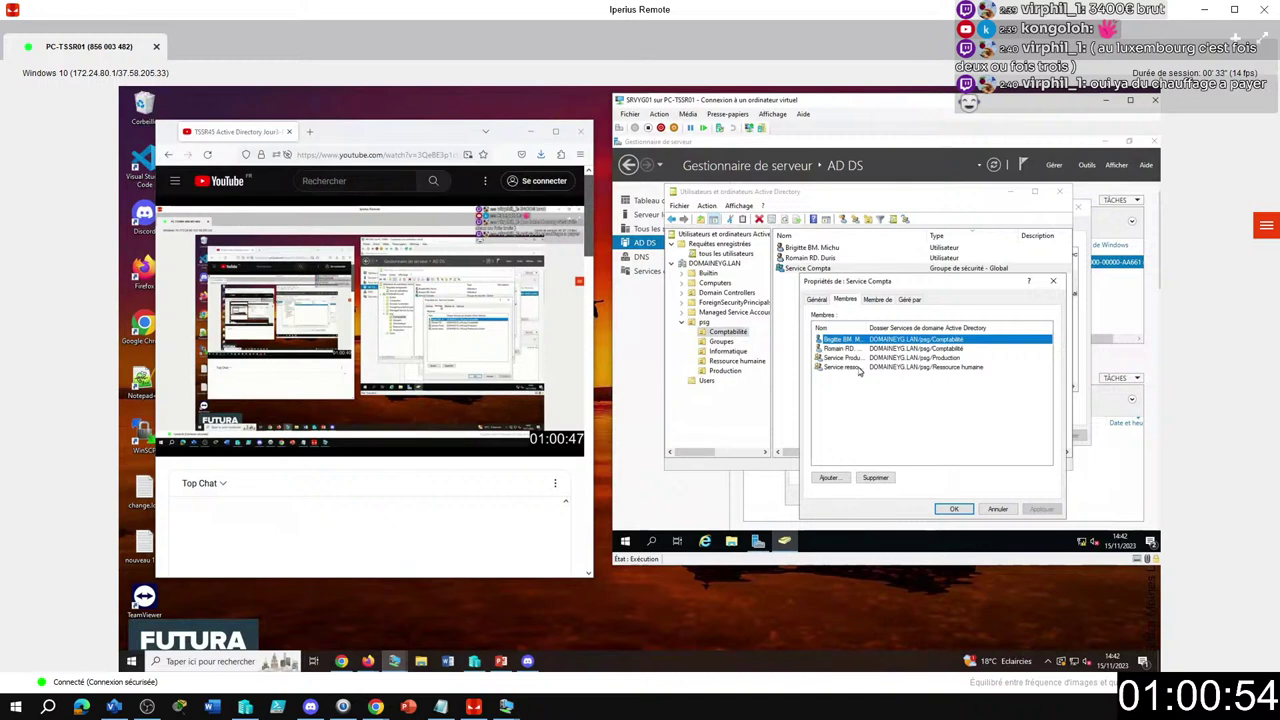
{"action": "left_click", "coordinate": [857, 368]}
{"action": "left_click", "coordinate": [858, 358]}
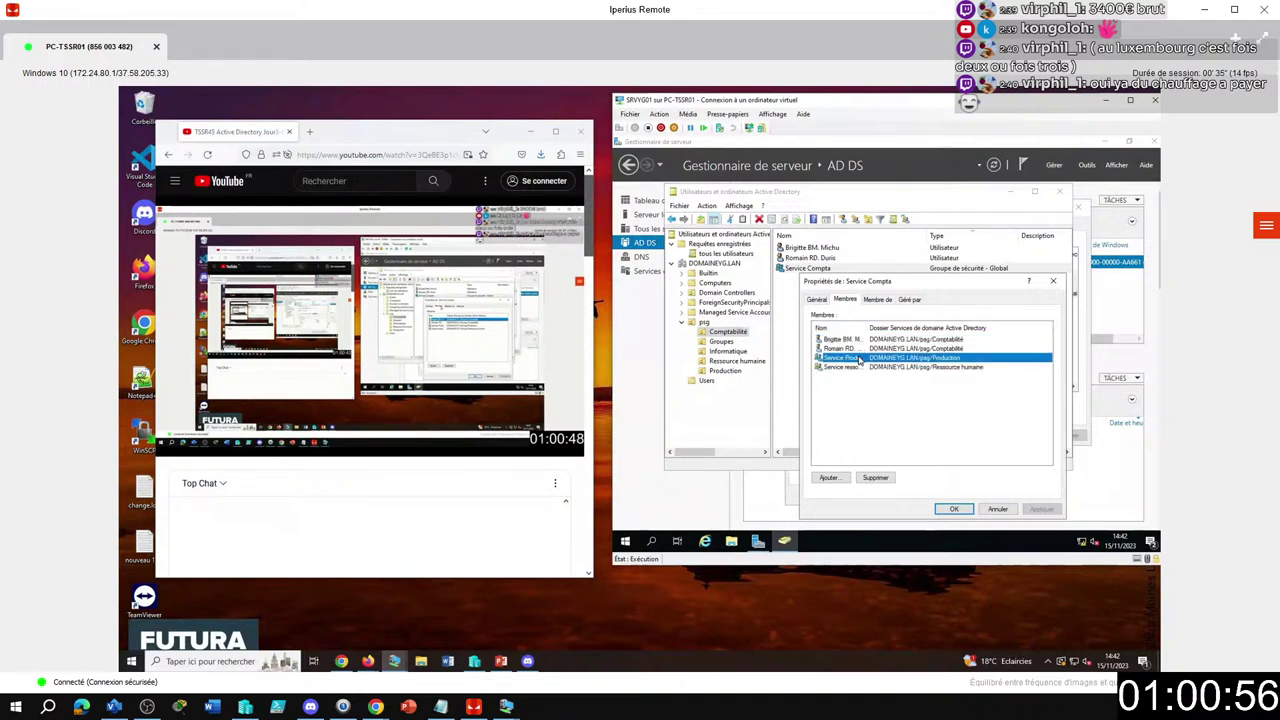
{"action": "left_click", "coordinate": [859, 367], "text": "shift"}
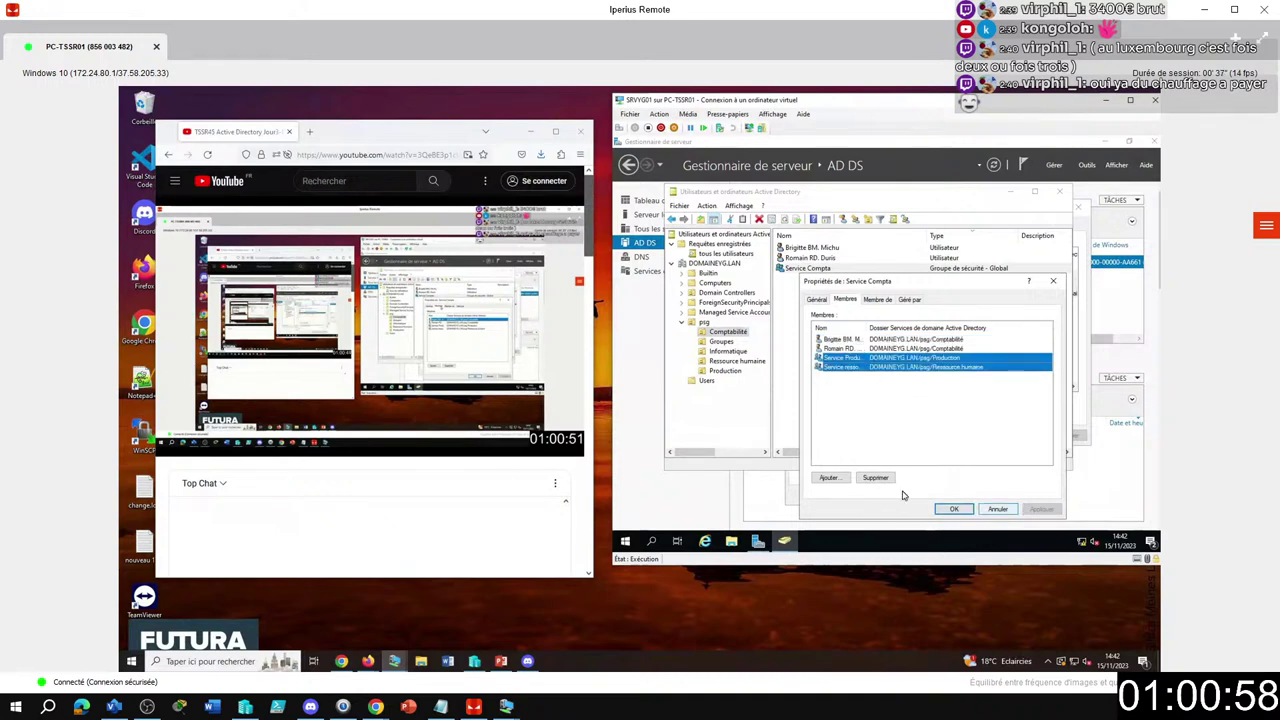
{"action": "left_click", "coordinate": [873, 478]}
{"action": "left_click", "coordinate": [922, 377]}
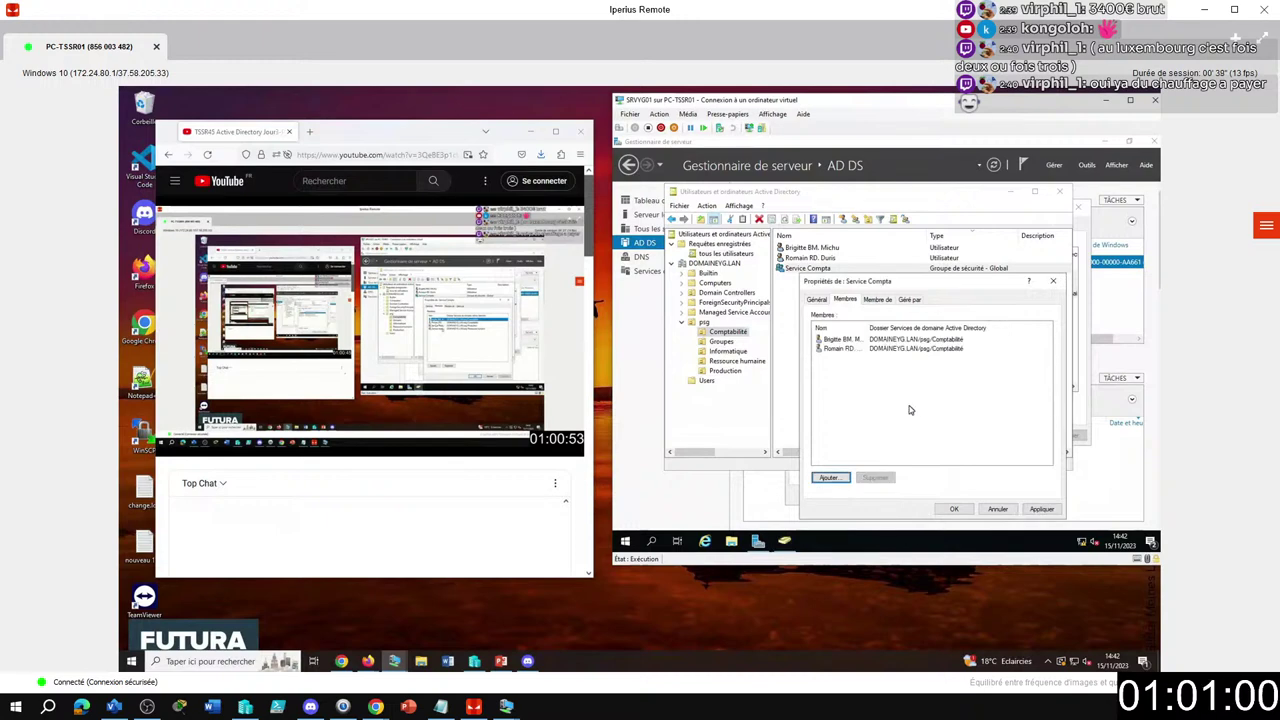
{"action": "left_click", "coordinate": [954, 509]}
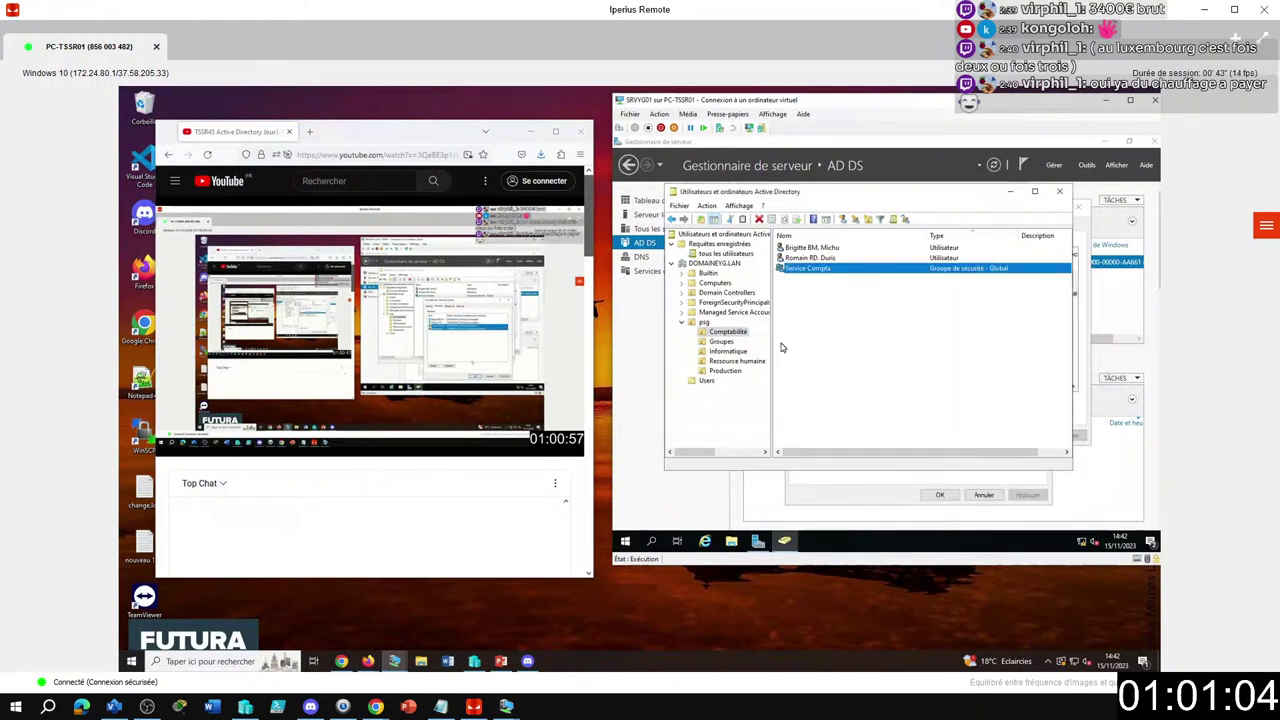
Empty Service informatique's member list, then close the dialog without keeping the change.
{"action": "left_click", "coordinate": [737, 350]}
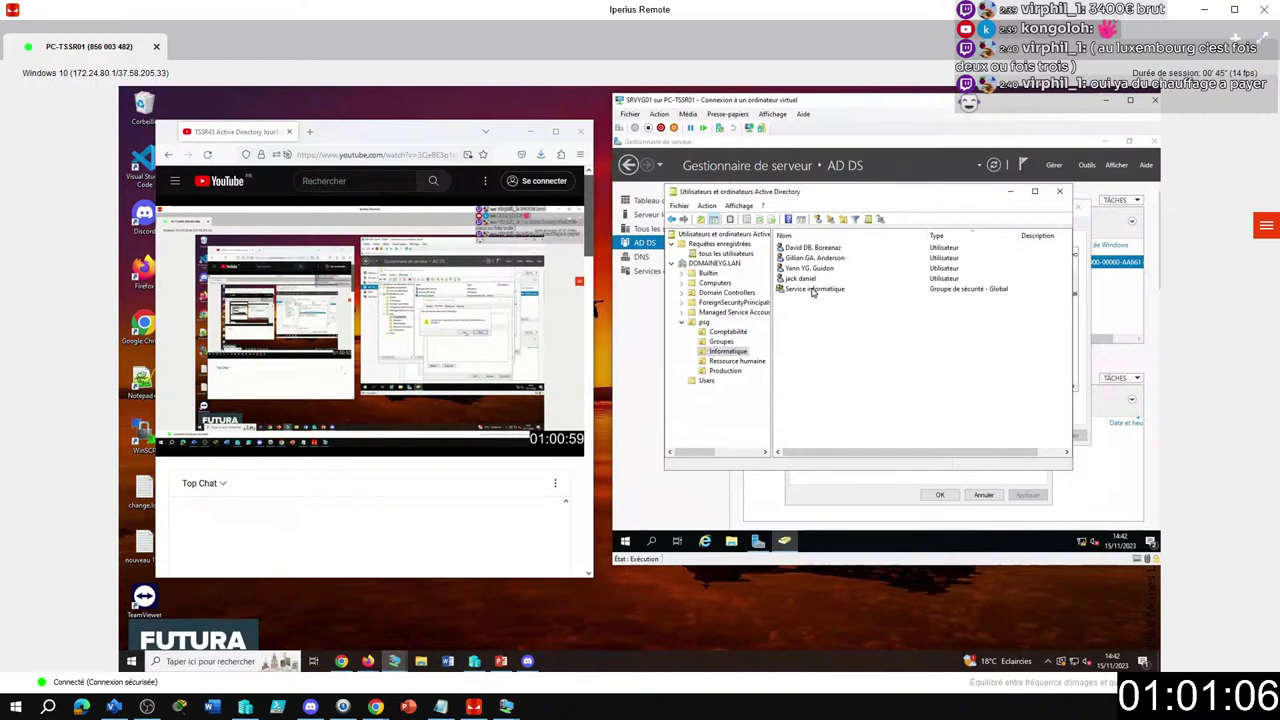
{"action": "left_click", "coordinate": [833, 289]}
{"action": "double_click", "coordinate": [830, 290]}
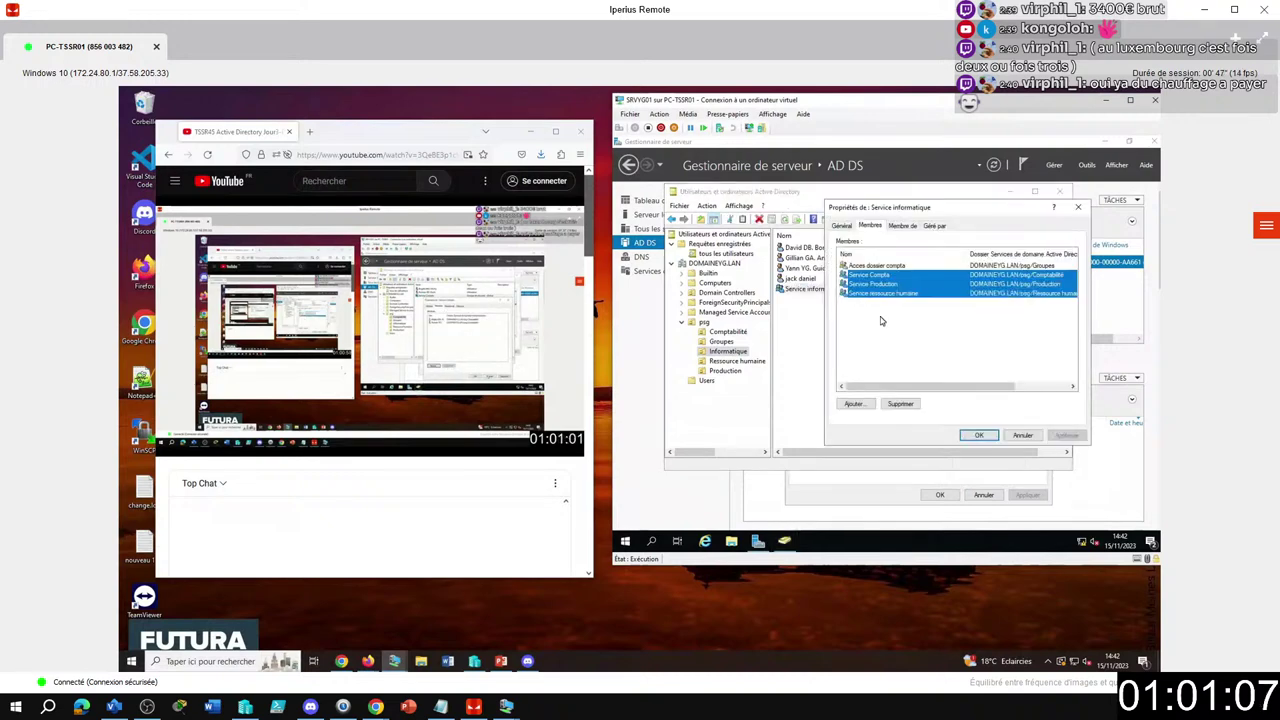
{"action": "left_click", "coordinate": [882, 321]}
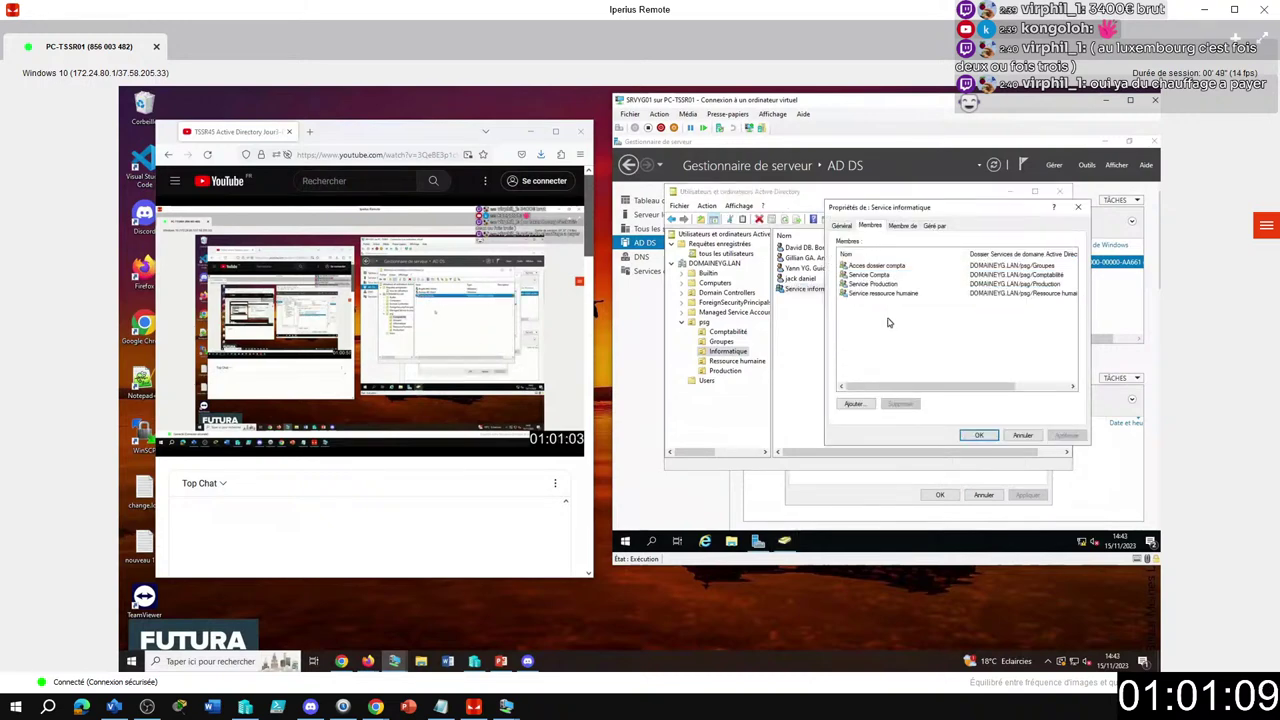
{"action": "left_click_drag", "start_coordinate": [887, 312], "coordinate": [850, 262]}
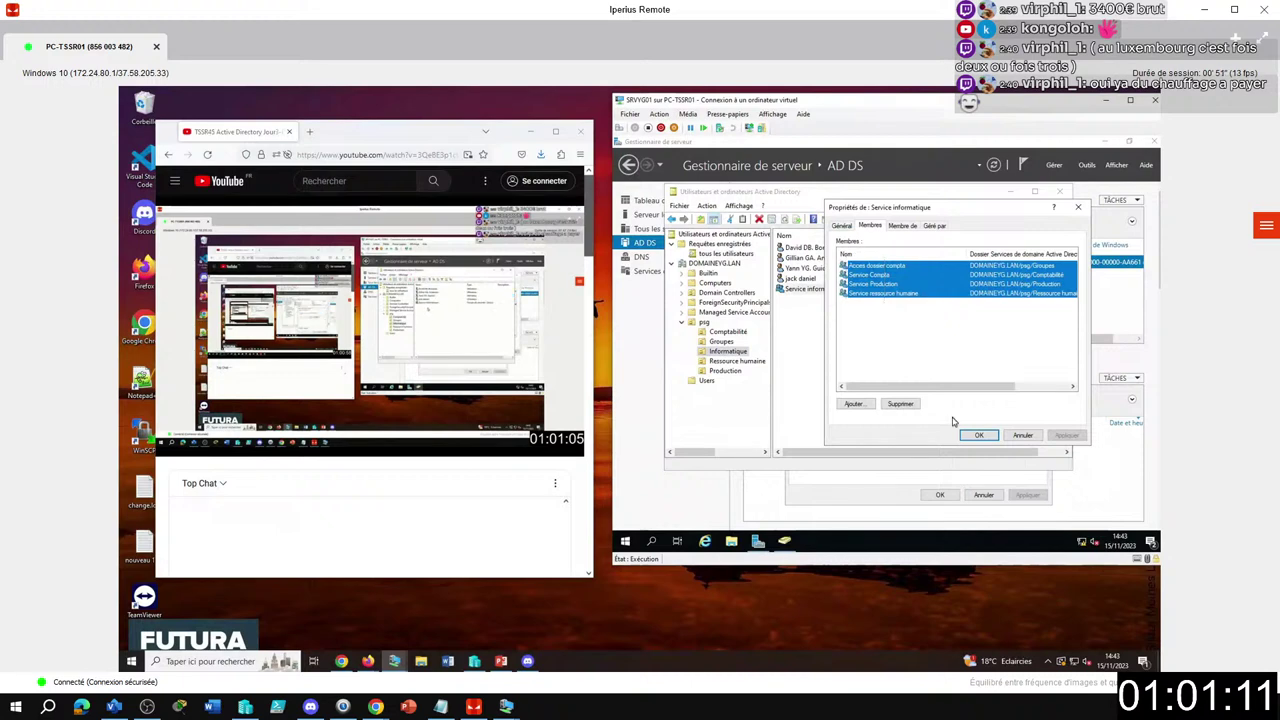
{"action": "left_click", "coordinate": [906, 404]}
{"action": "left_click", "coordinate": [915, 381]}
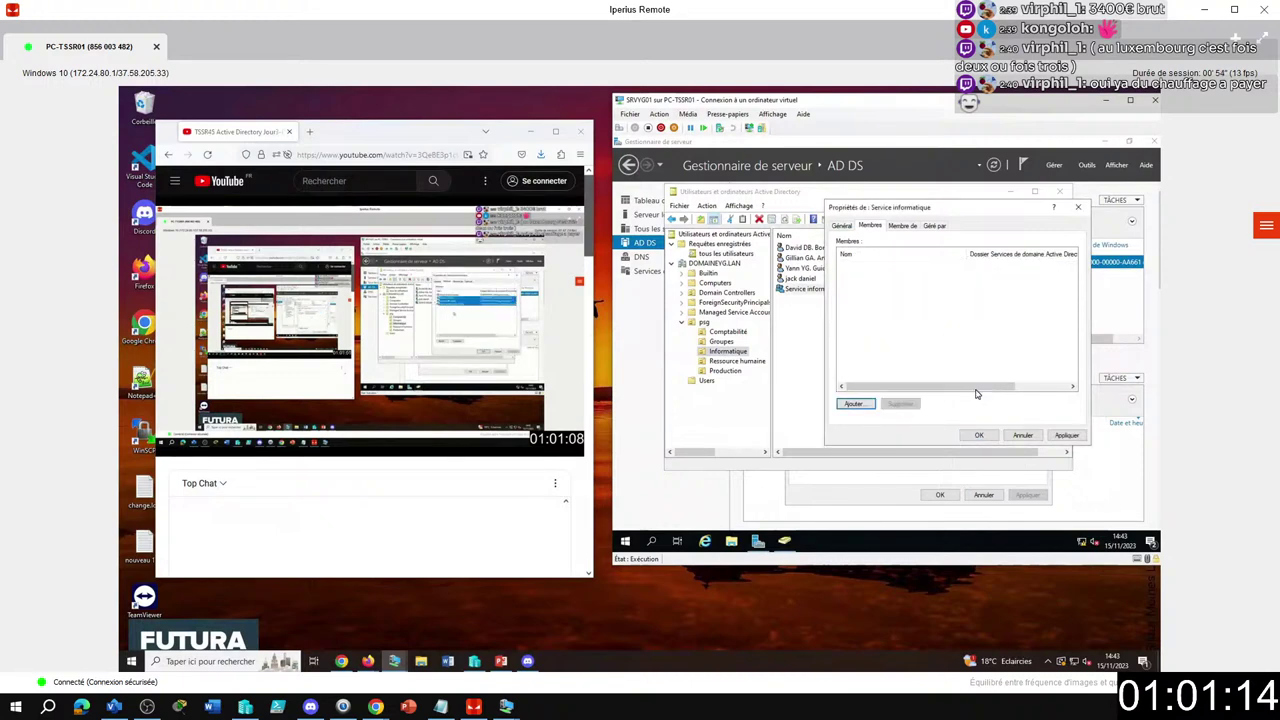
{"action": "left_click", "coordinate": [873, 403]}
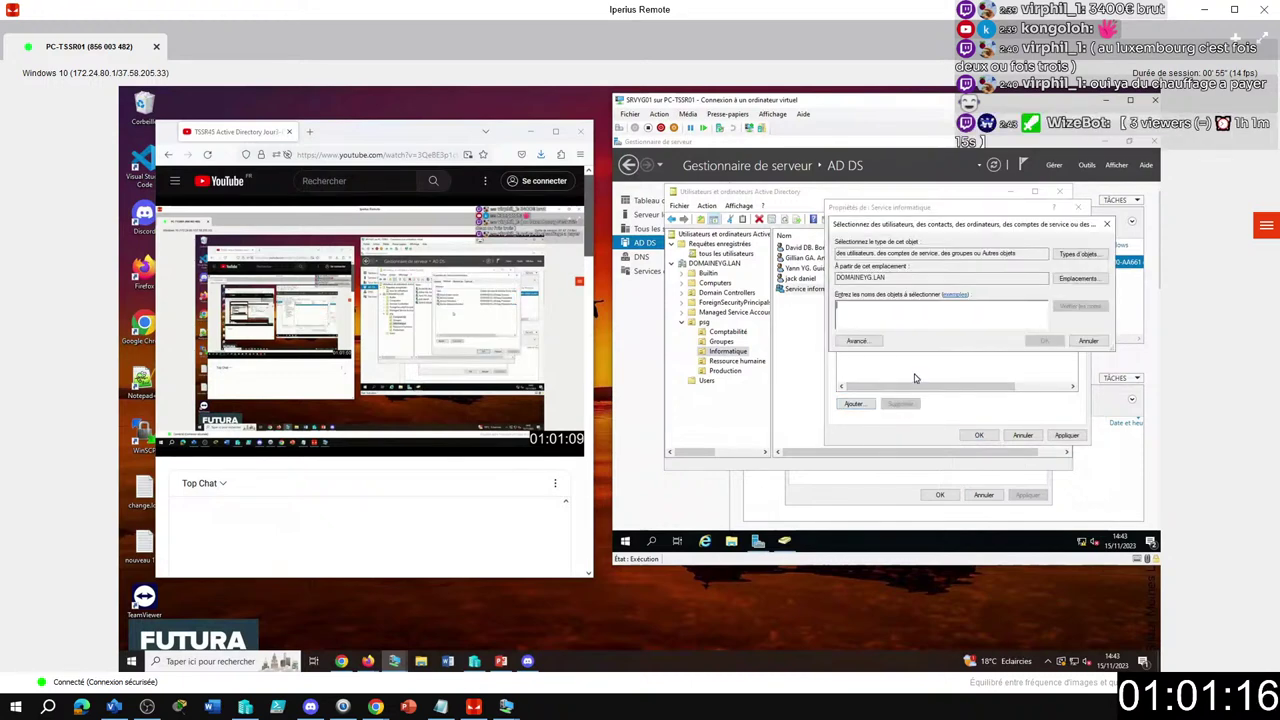
{"action": "left_click", "coordinate": [1086, 342]}
{"action": "left_click", "coordinate": [860, 406]}
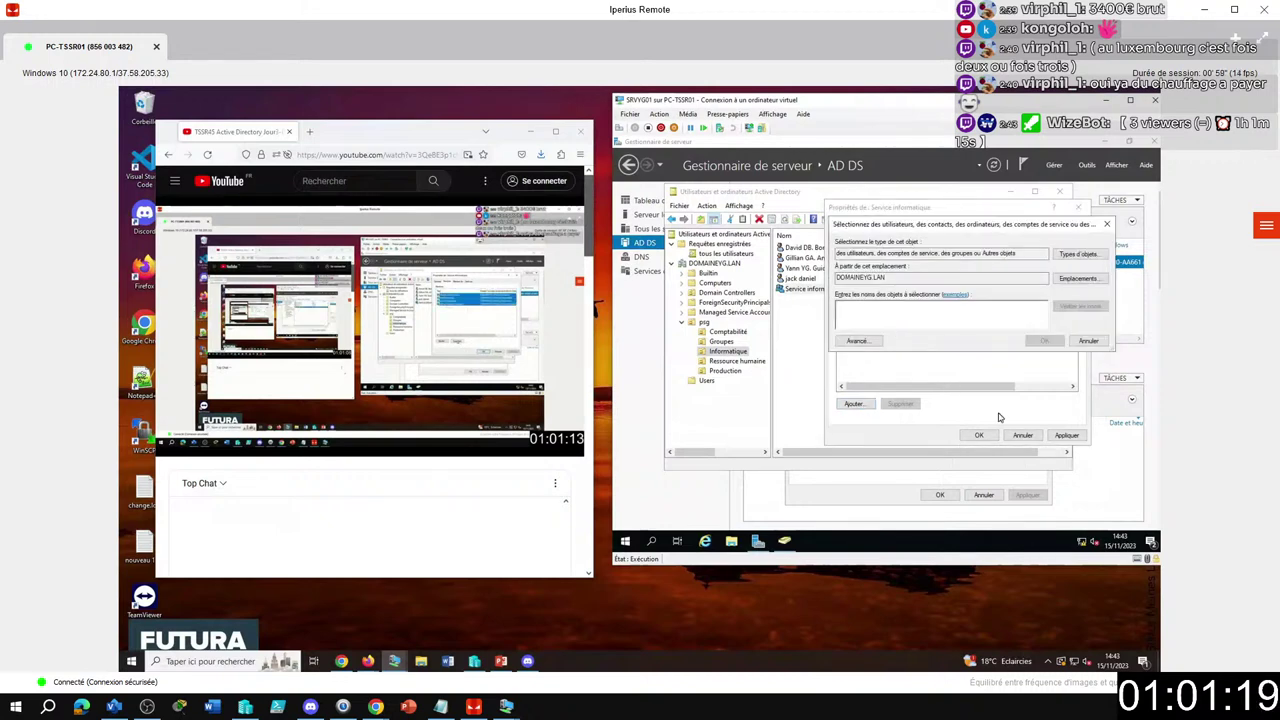
{"action": "left_click", "coordinate": [1088, 341]}
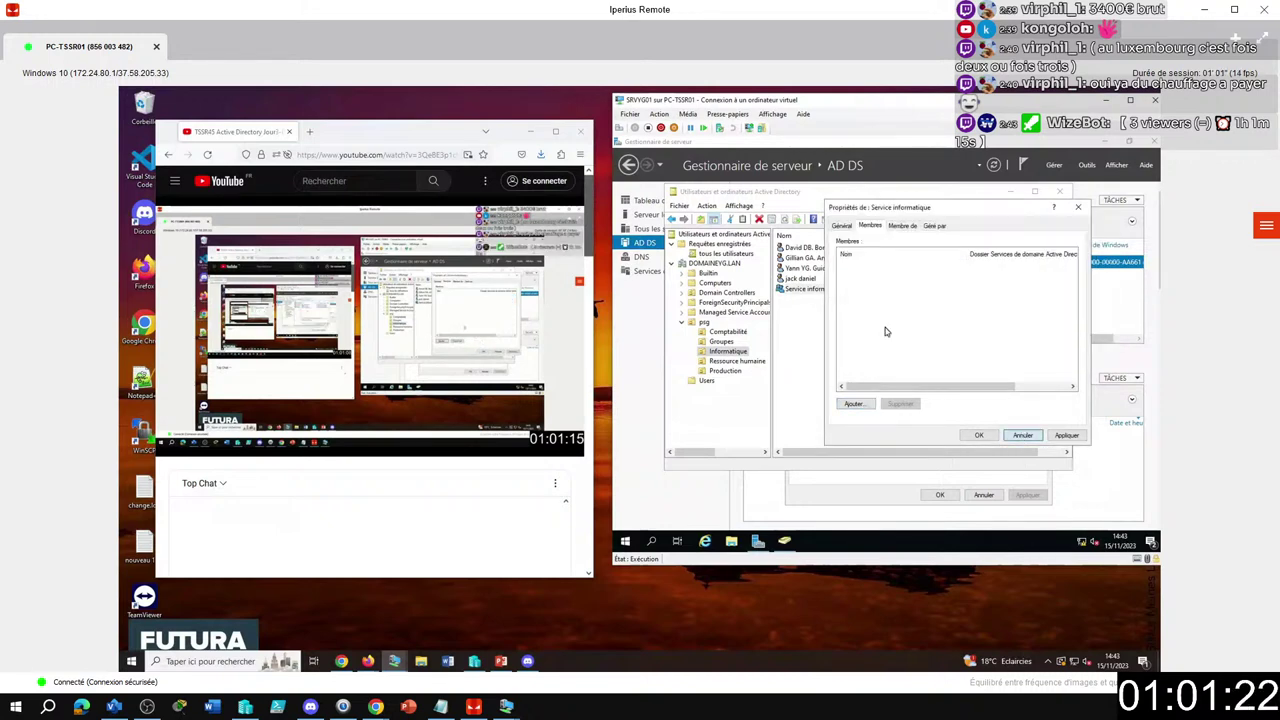
{"action": "left_click", "coordinate": [1022, 434]}
Select the four Informatique user accounts briefly, then bring up actions for the Service informatique group.
{"action": "left_click", "coordinate": [809, 278]}
{"action": "left_click", "coordinate": [826, 250], "text": "shift"}
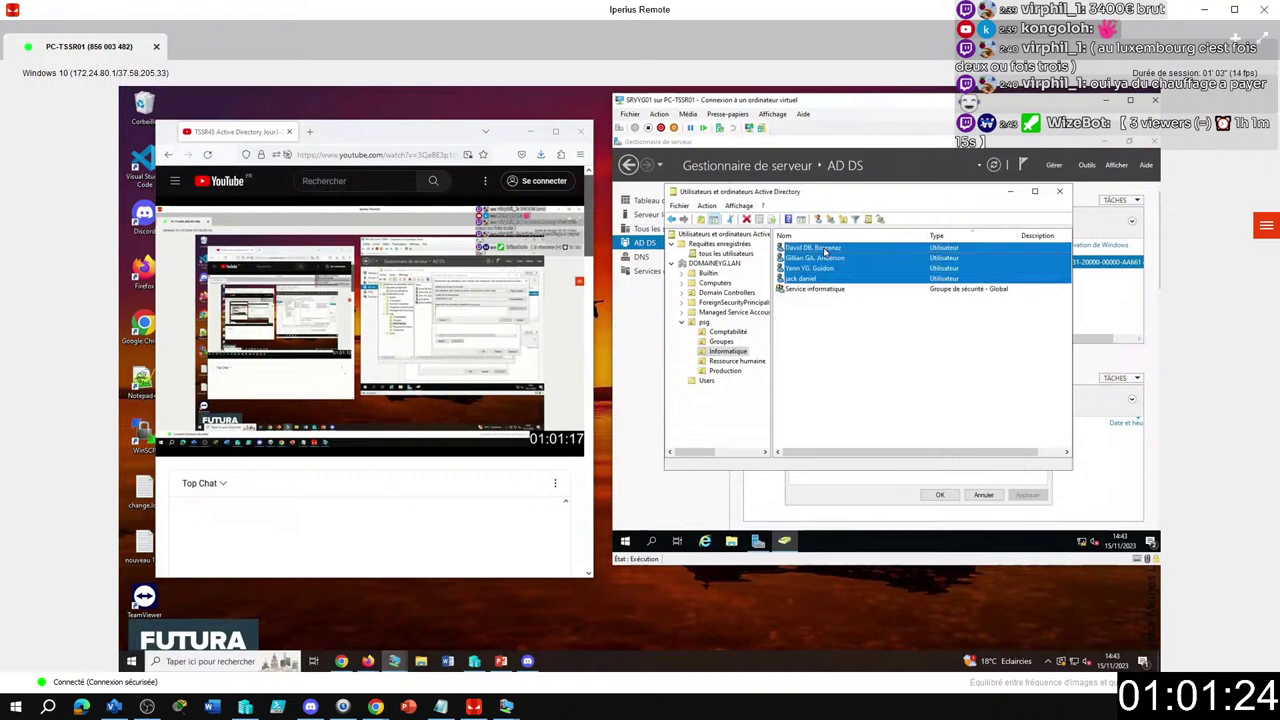
{"action": "right_click", "coordinate": [826, 250]}
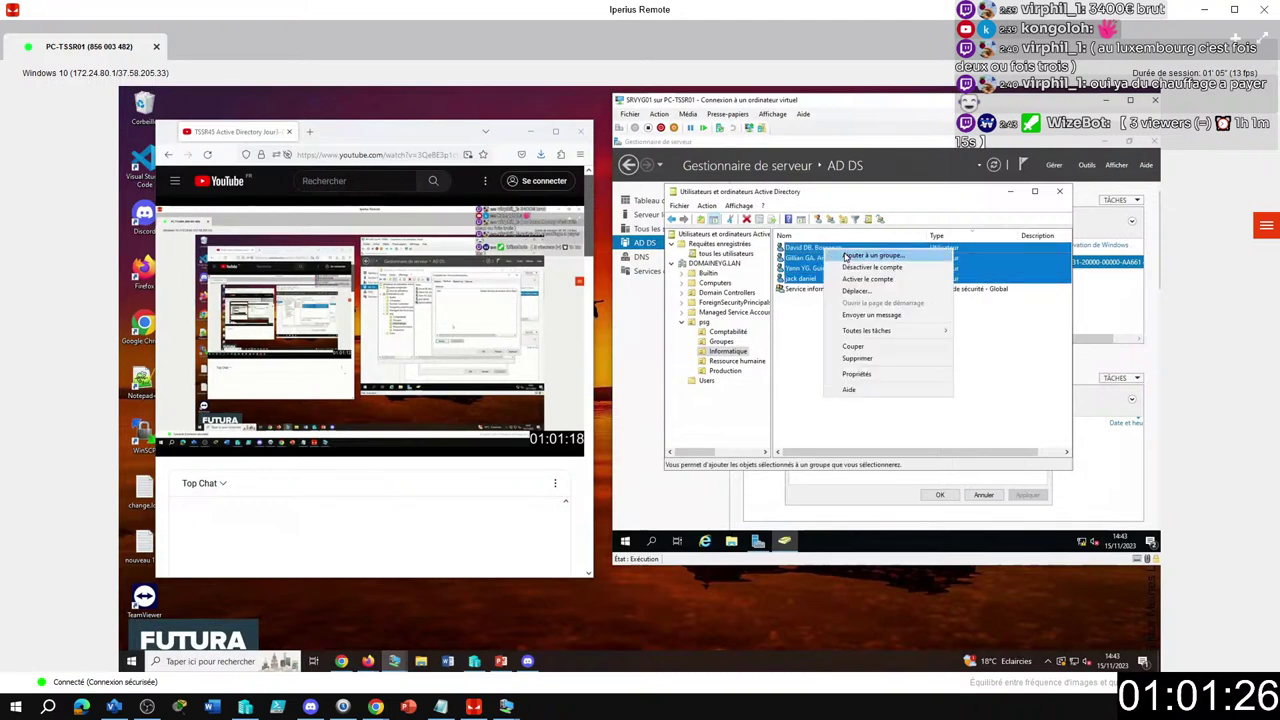
{"action": "left_click", "coordinate": [810, 310]}
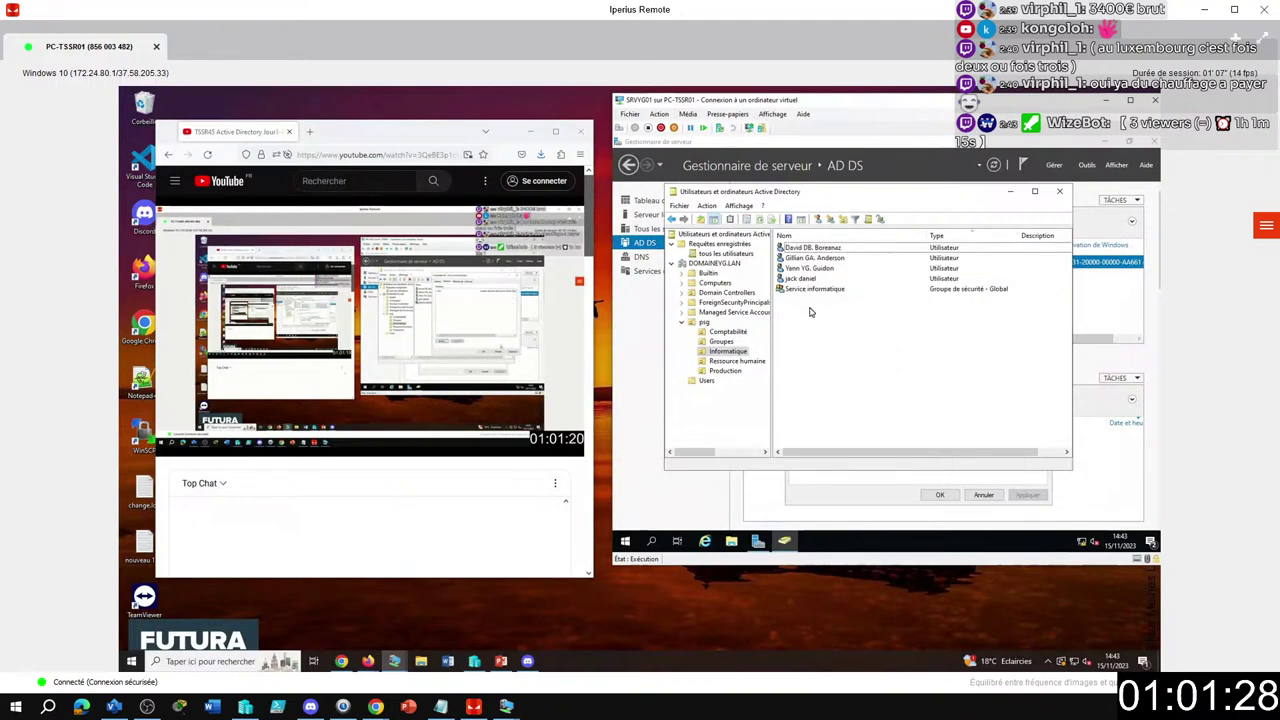
{"action": "left_click", "coordinate": [813, 290]}
{"action": "right_click", "coordinate": [813, 290]}
{"action": "left_click", "coordinate": [803, 290]}
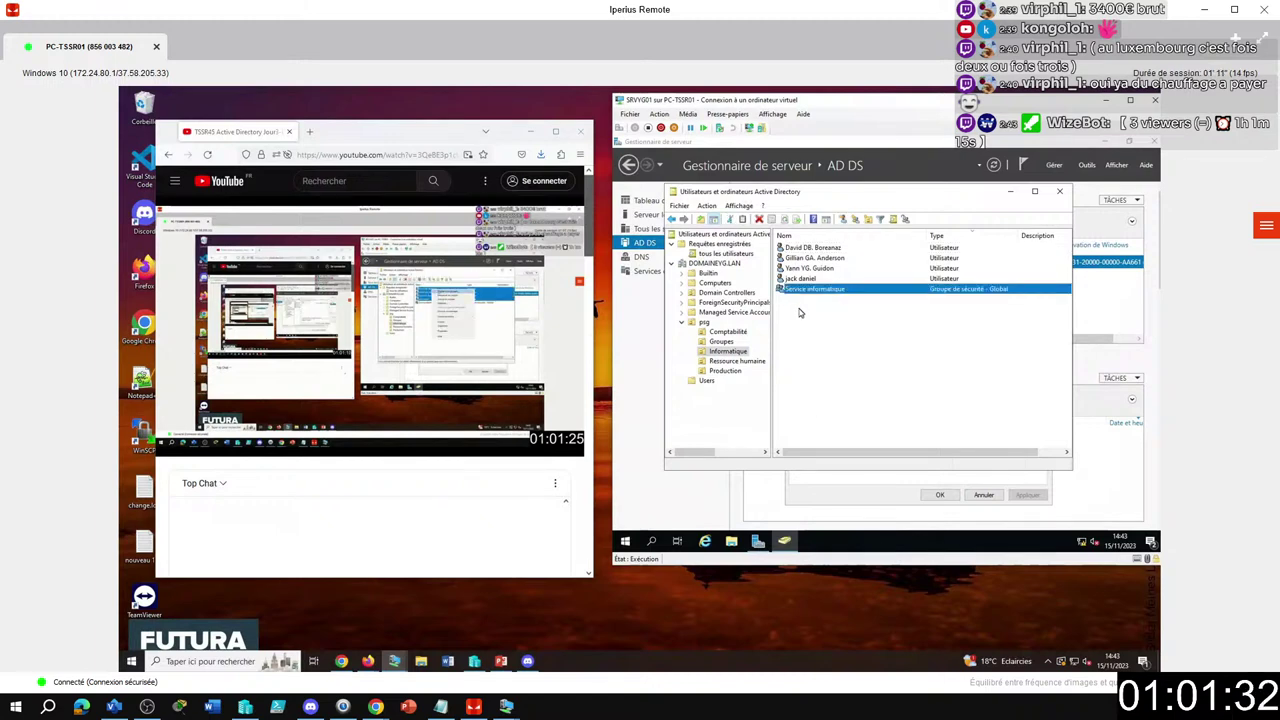
{"action": "left_click", "coordinate": [803, 290]}
{"action": "right_click", "coordinate": [803, 290]}
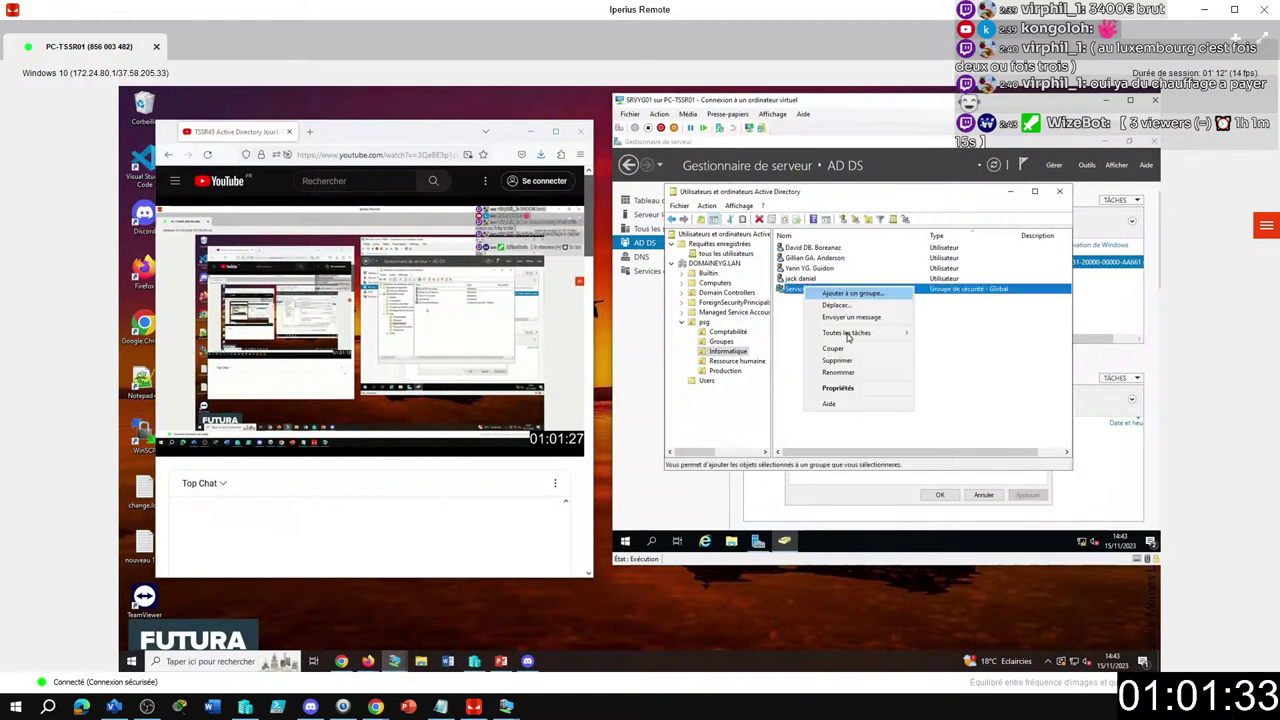
Remove all four members from Service informatique and save its properties.
{"action": "left_click", "coordinate": [850, 386]}
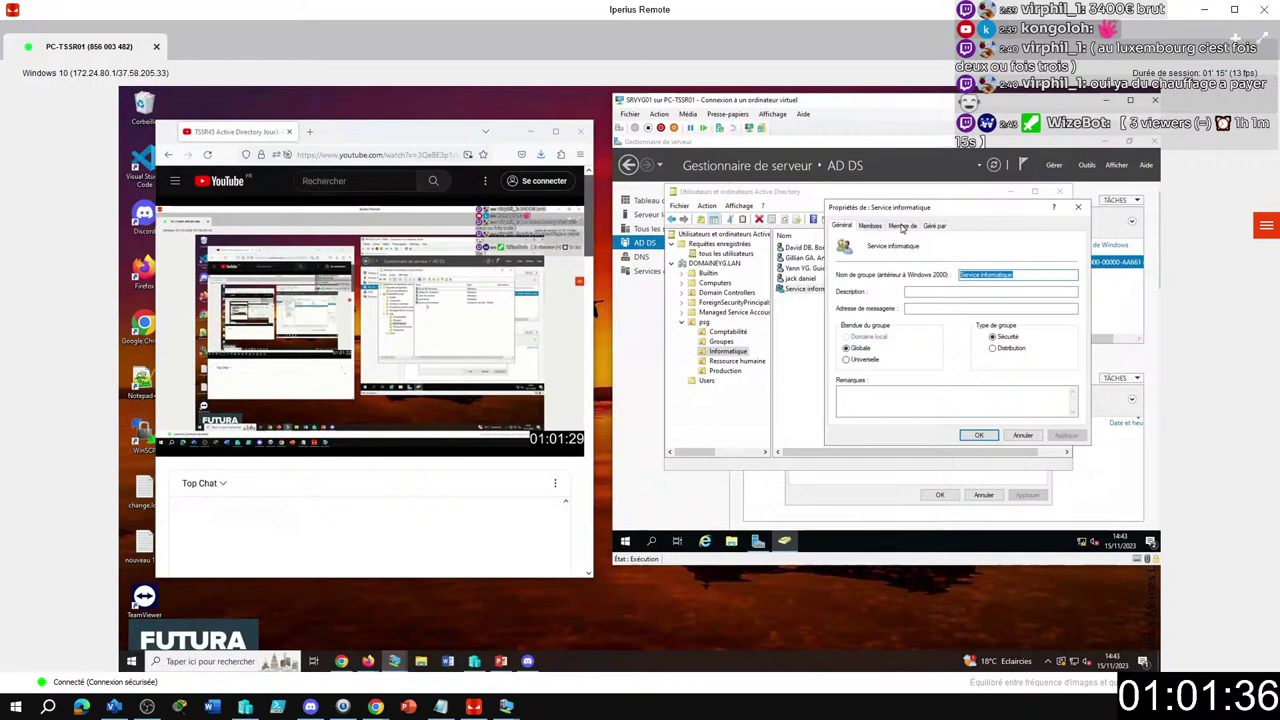
{"action": "left_click", "coordinate": [870, 226]}
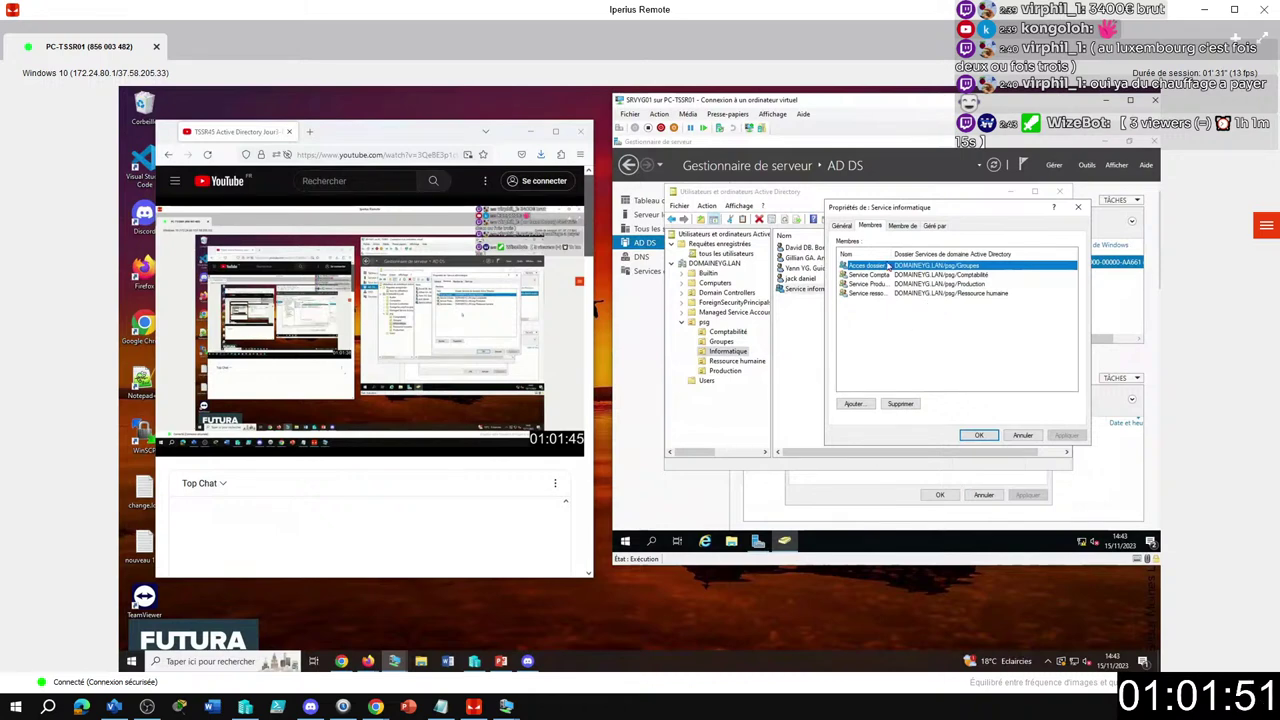
{"action": "left_click", "coordinate": [900, 292], "text": "shift"}
{"action": "left_click", "coordinate": [900, 403]}
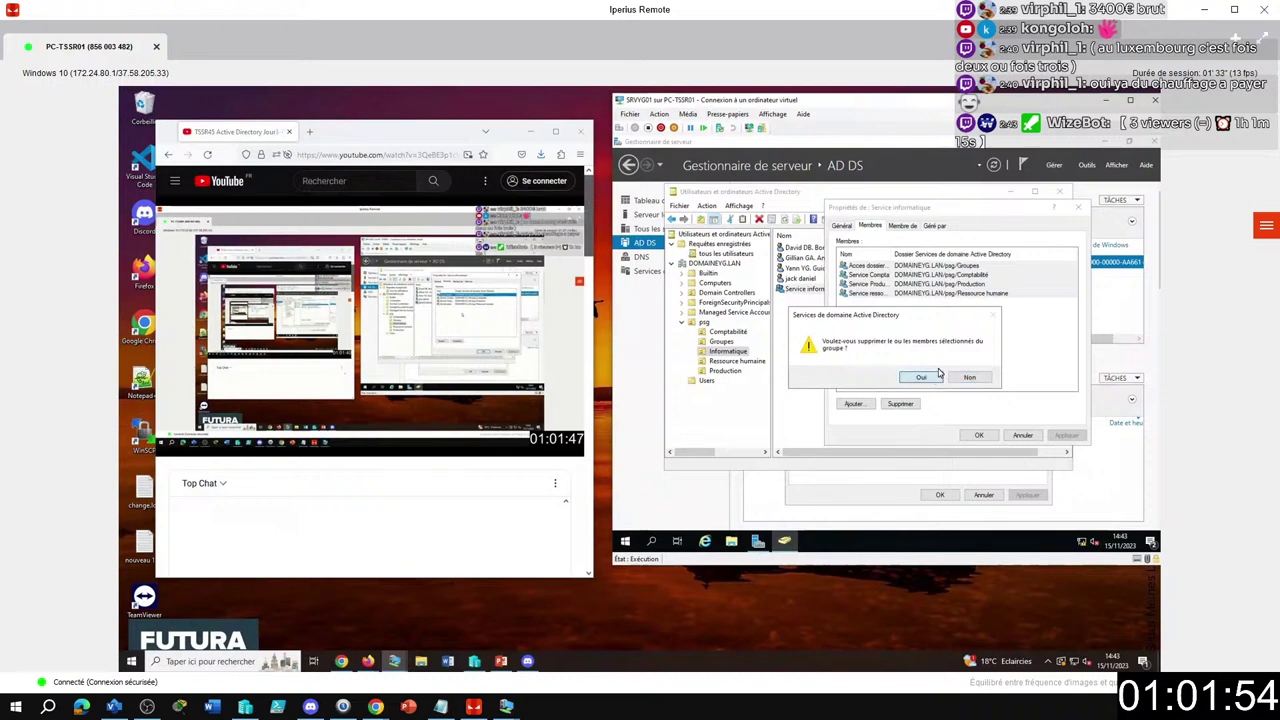
{"action": "left_click", "coordinate": [921, 377]}
{"action": "left_click", "coordinate": [979, 435]}
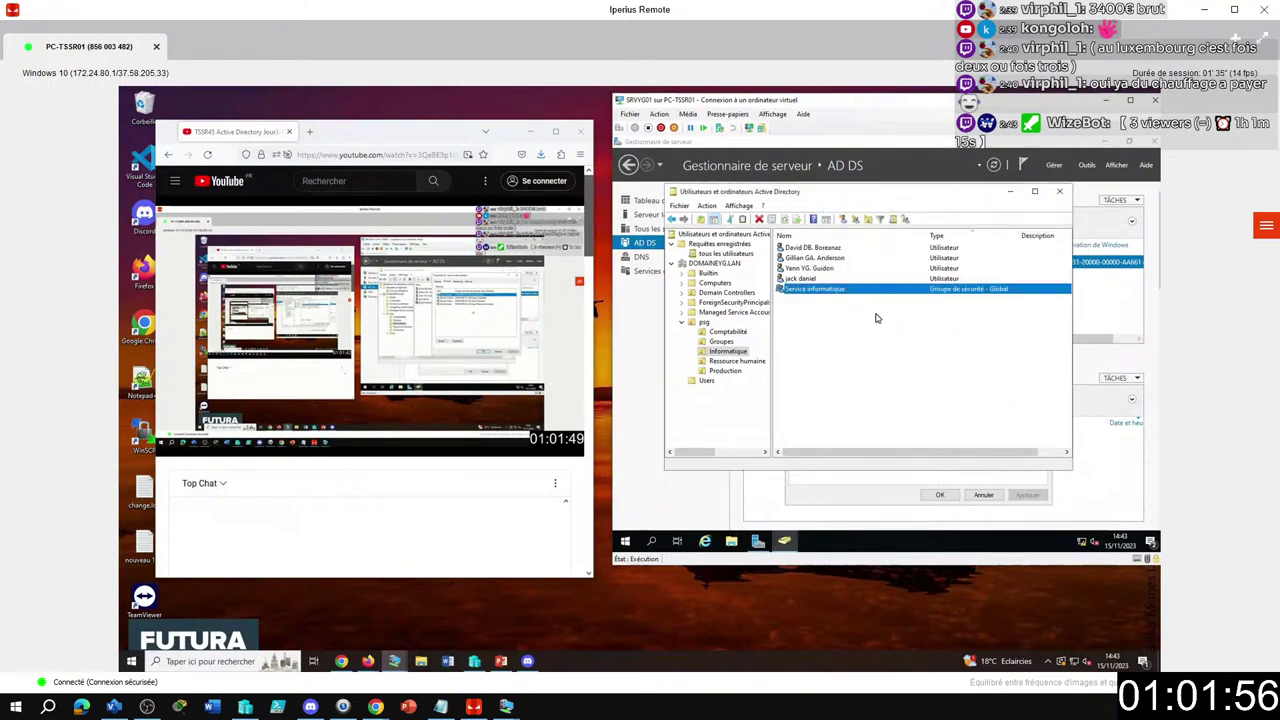
Add the four Informatique user accounts to the Service informatique group, searching 'serv'.
{"action": "left_click", "coordinate": [810, 278]}
{"action": "left_click", "coordinate": [812, 248], "text": "shift"}
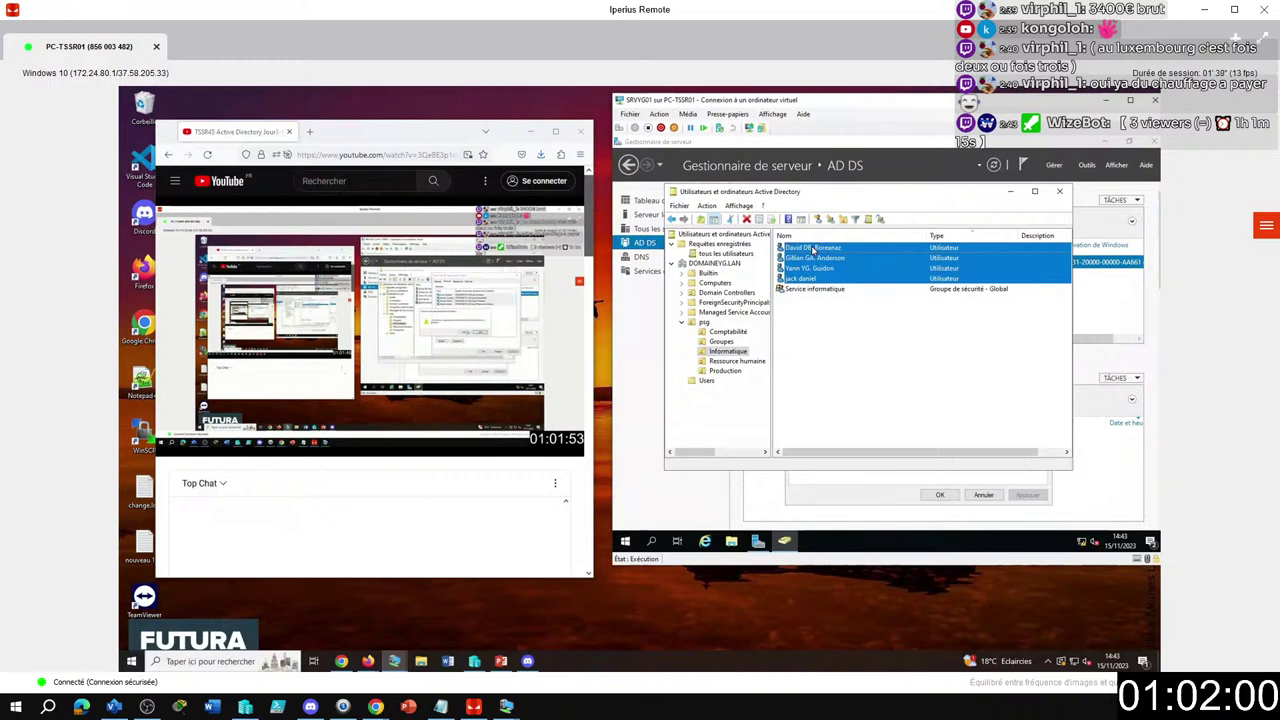
{"action": "right_click", "coordinate": [814, 250]}
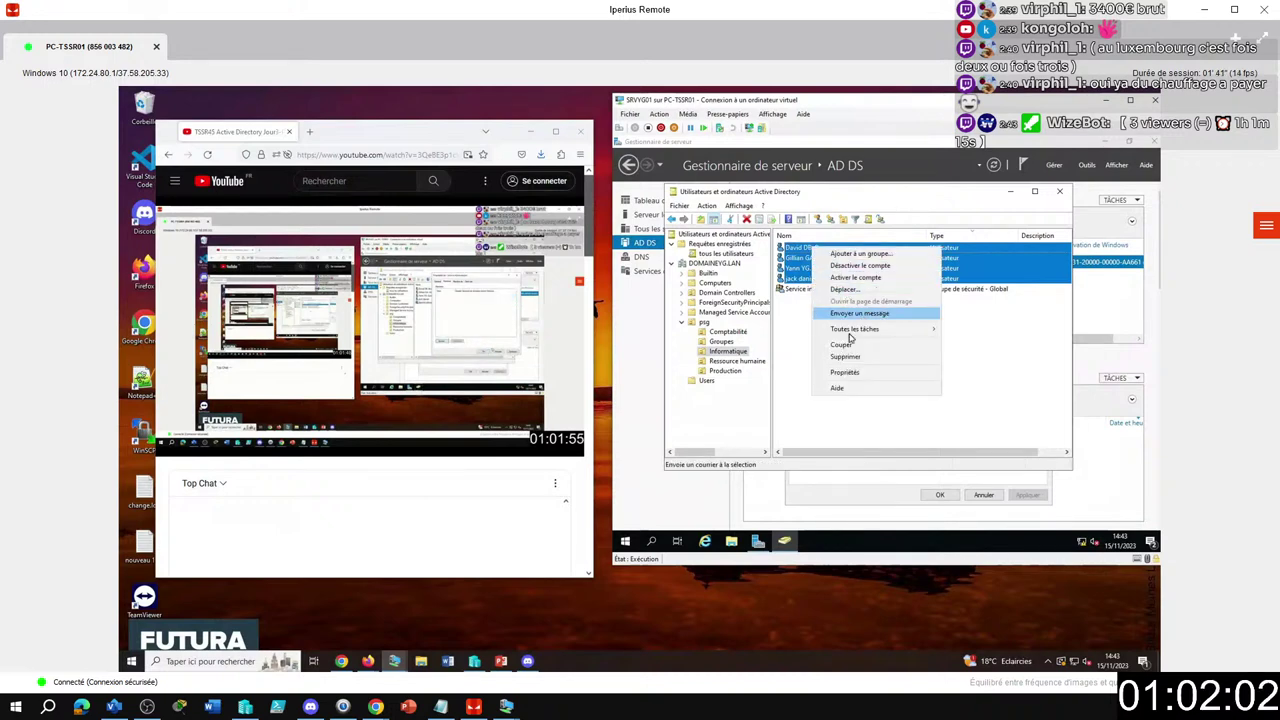
{"action": "left_click", "coordinate": [852, 254]}
{"action": "type", "text": "ser"}
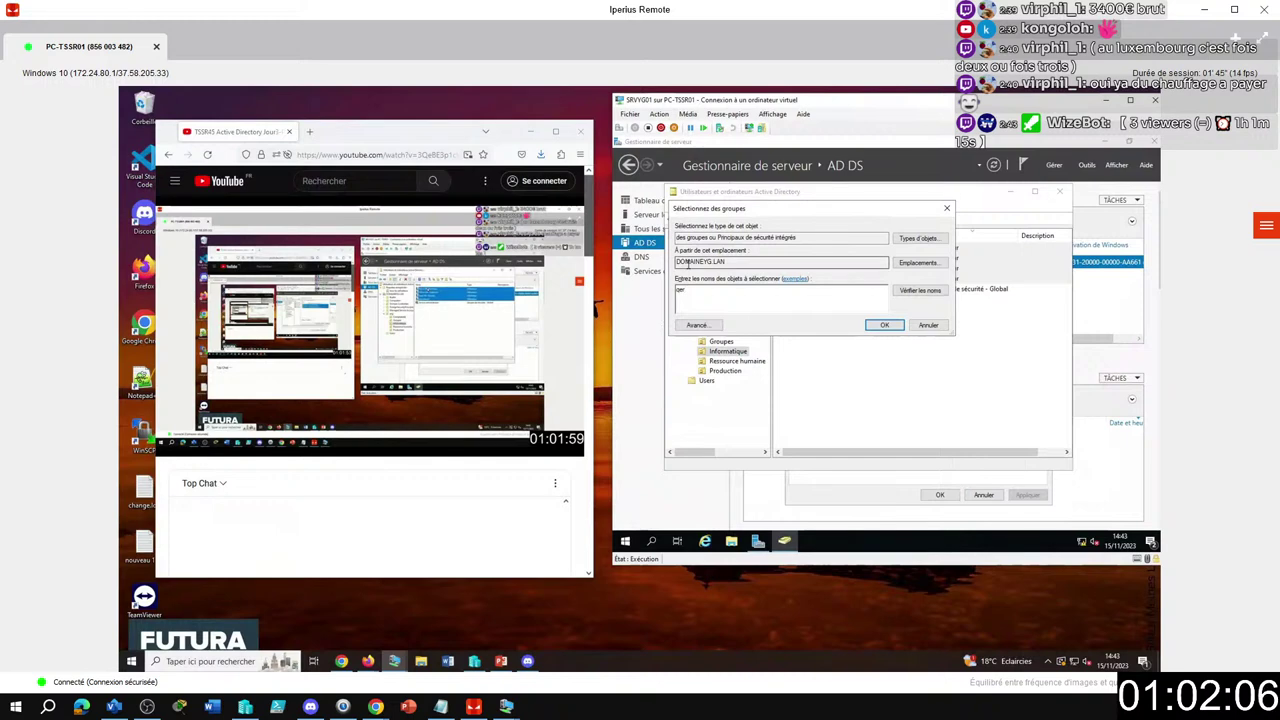
{"action": "type", "text": "v"}
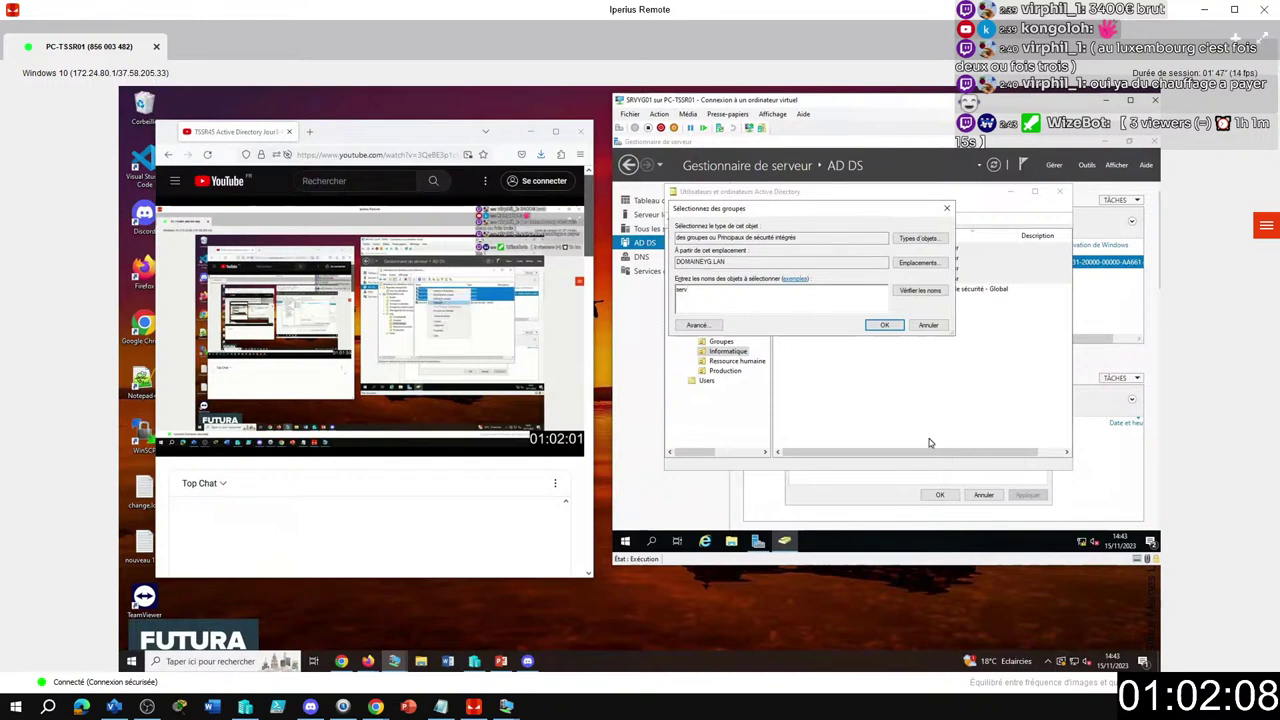
{"action": "left_click", "coordinate": [919, 290]}
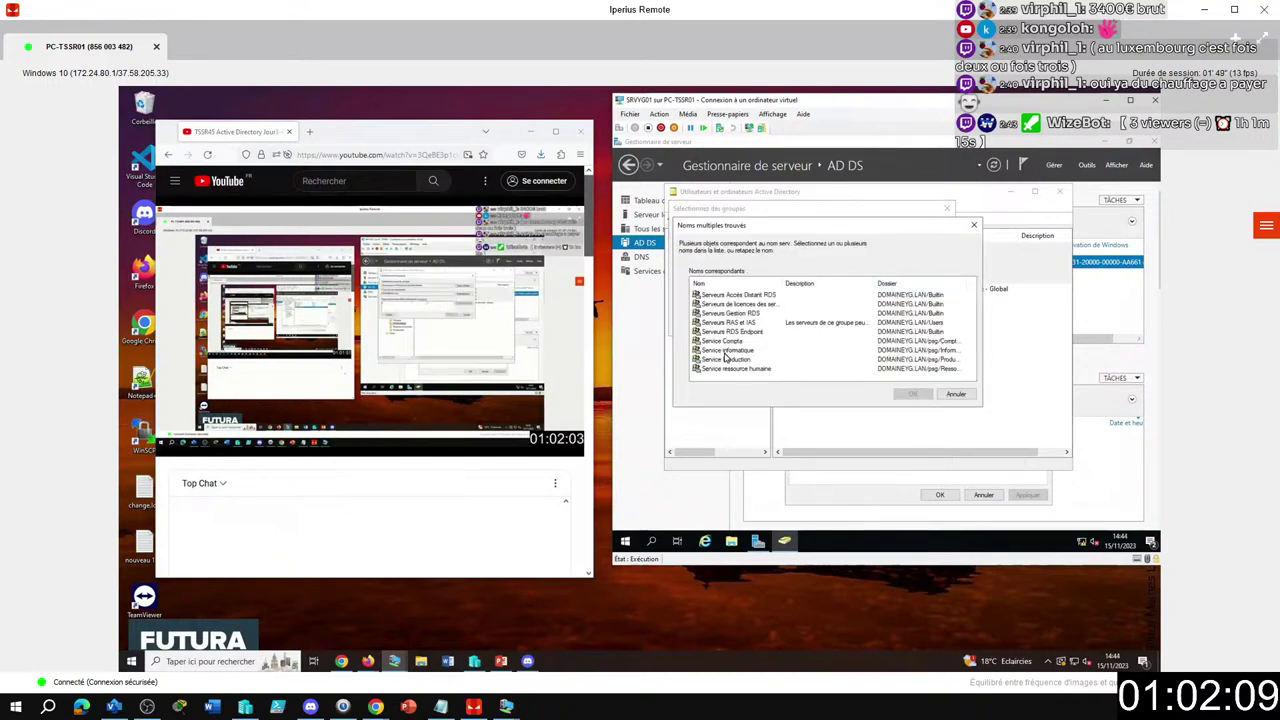
{"action": "left_click", "coordinate": [800, 350]}
{"action": "left_click", "coordinate": [909, 394]}
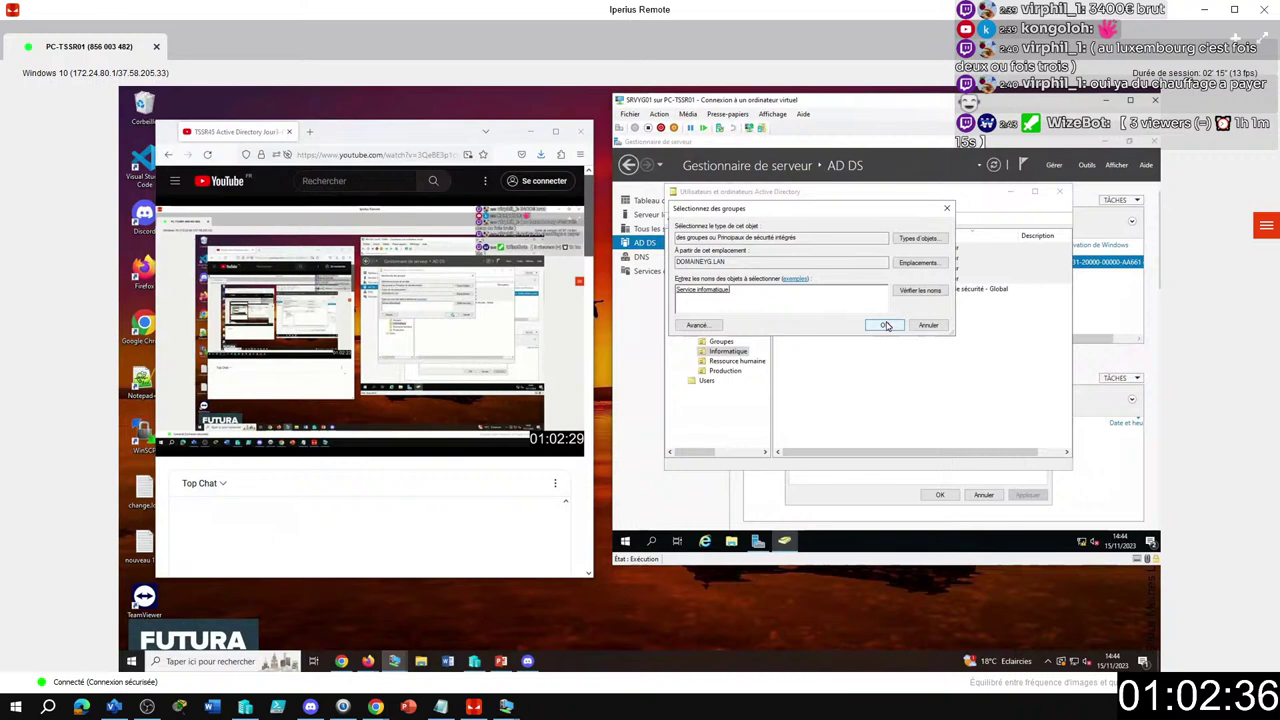
{"action": "left_click", "coordinate": [886, 326]}
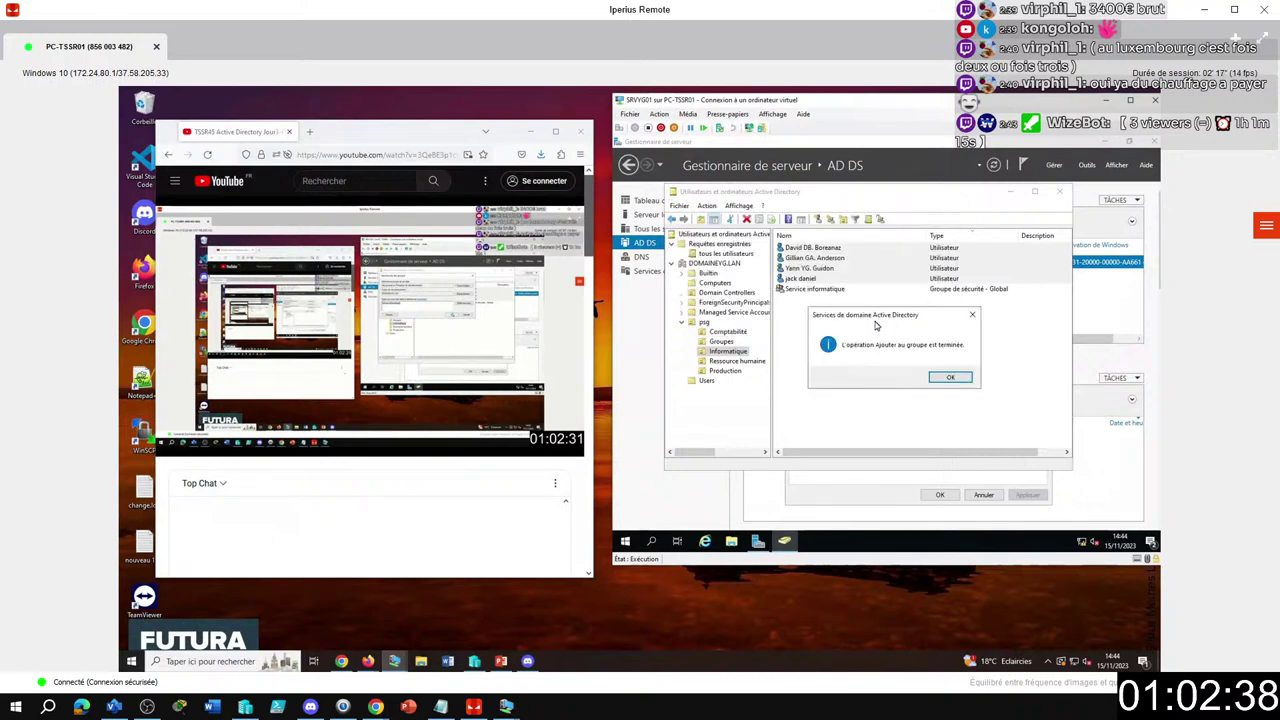
{"action": "left_click", "coordinate": [950, 378]}
Cancel an accidental group move and open the Ressource humaine unit.
{"action": "left_click", "coordinate": [792, 306]}
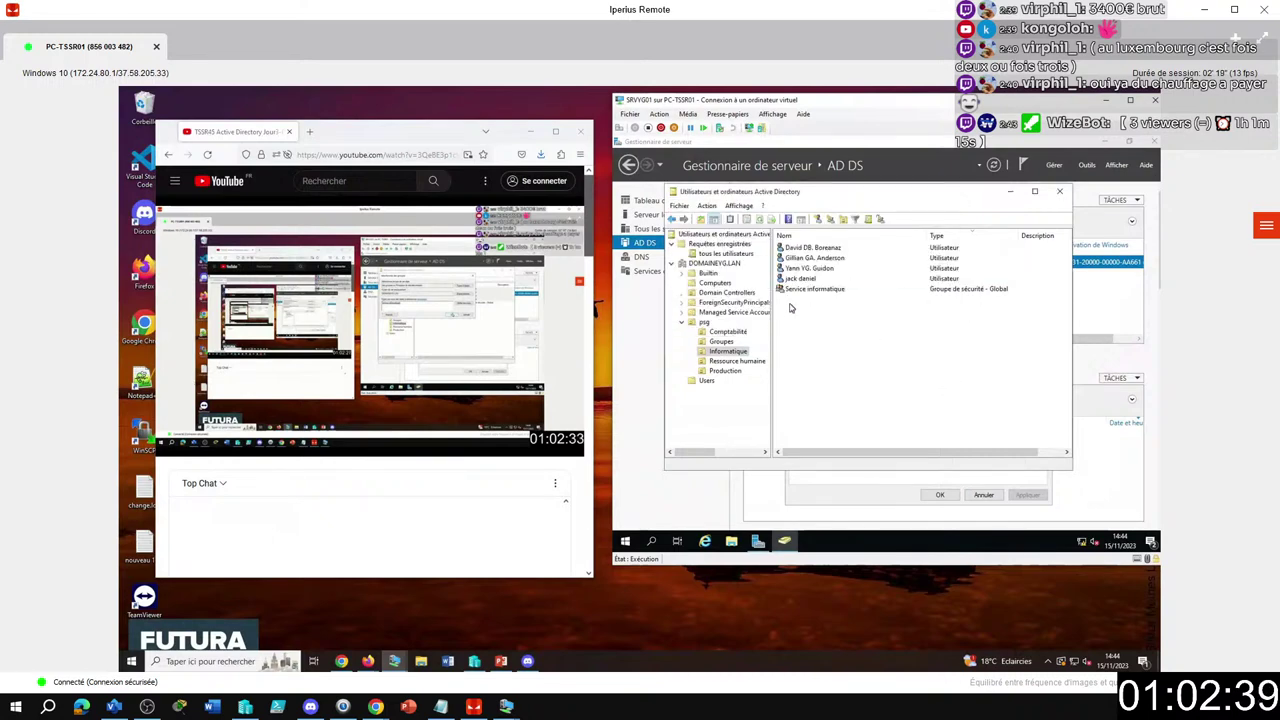
{"action": "right_click", "coordinate": [814, 289]}
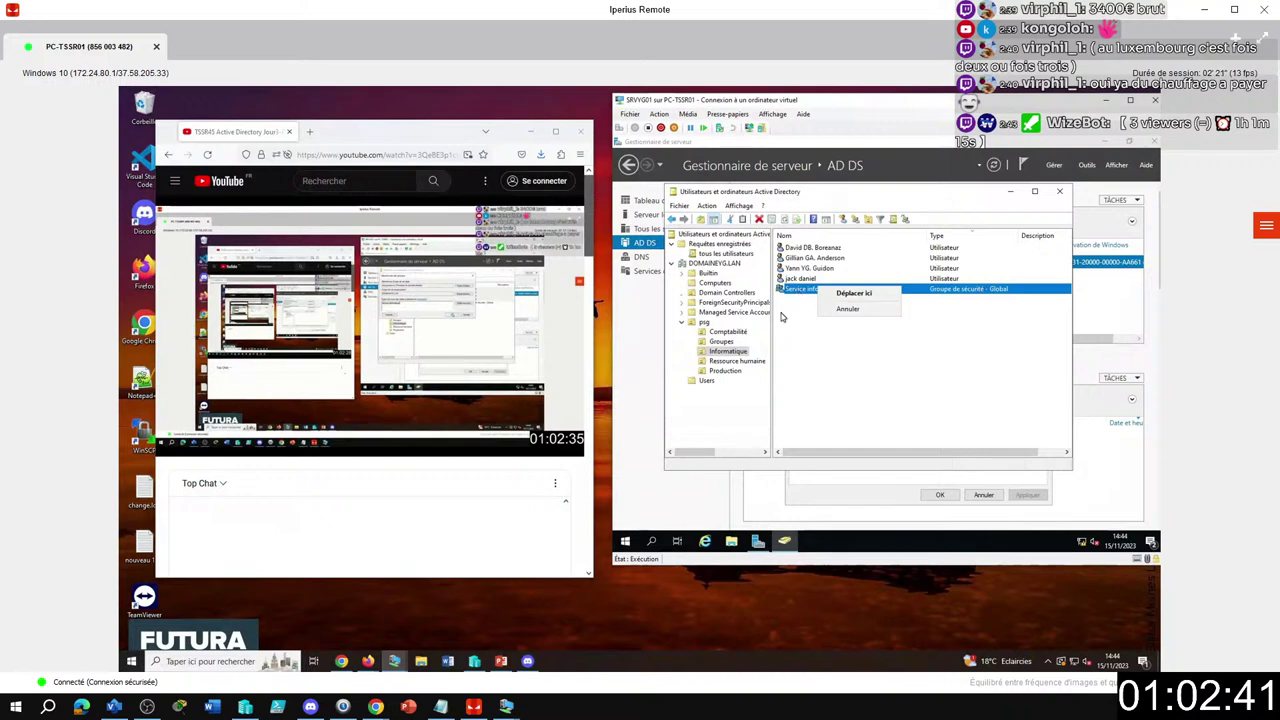
{"action": "left_click", "coordinate": [740, 361]}
{"action": "left_click", "coordinate": [806, 270]}
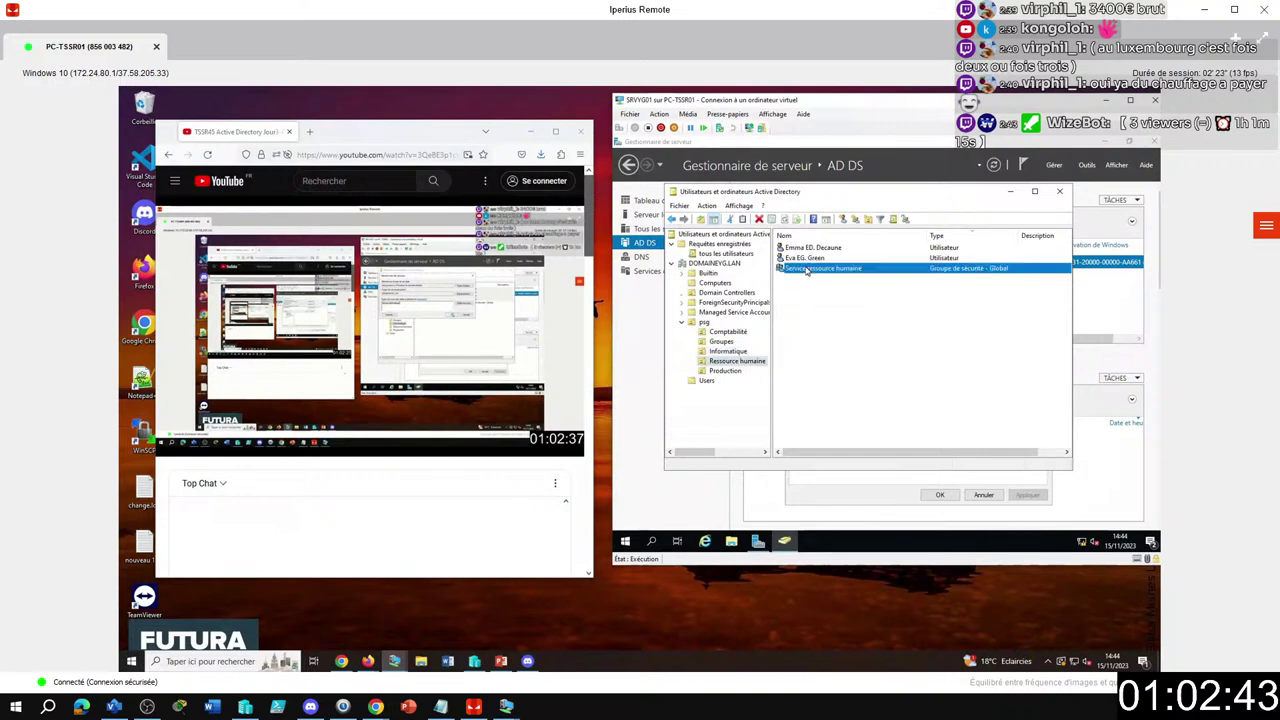
Remove Service Production from Service ressource humaine's members and save.
{"action": "double_click", "coordinate": [806, 270]}
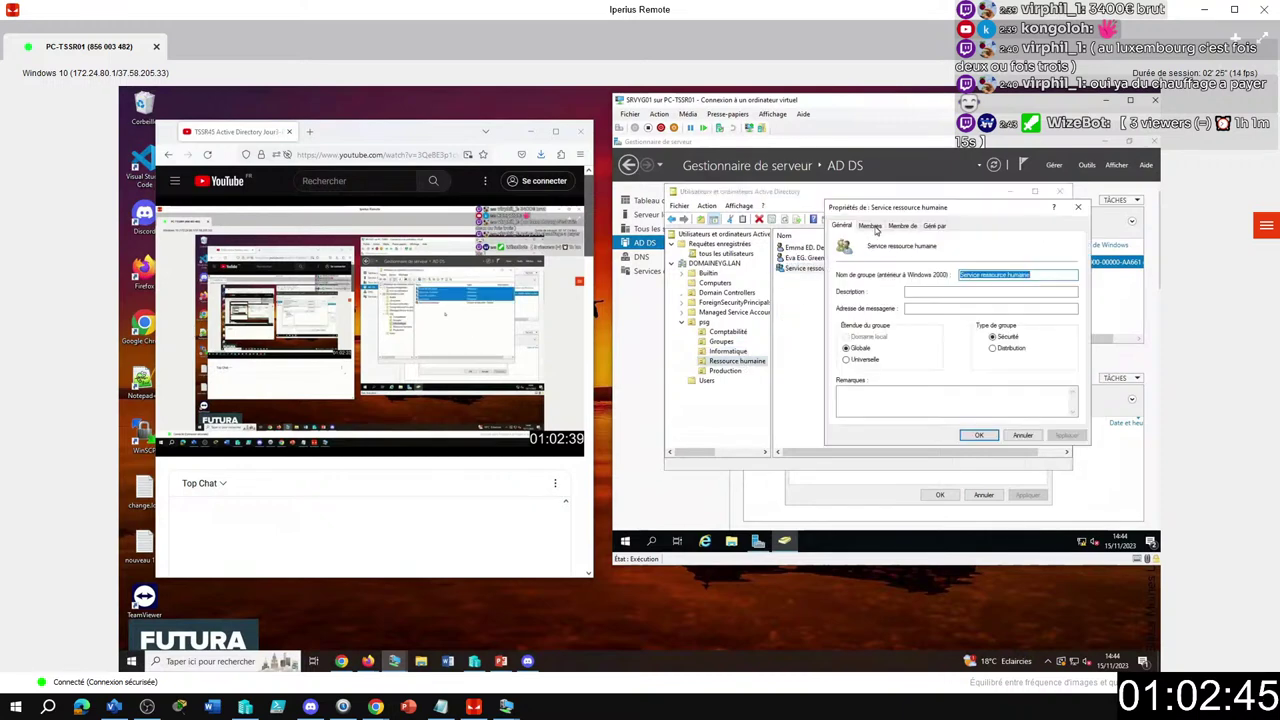
{"action": "left_click", "coordinate": [874, 228]}
{"action": "left_click", "coordinate": [897, 227]}
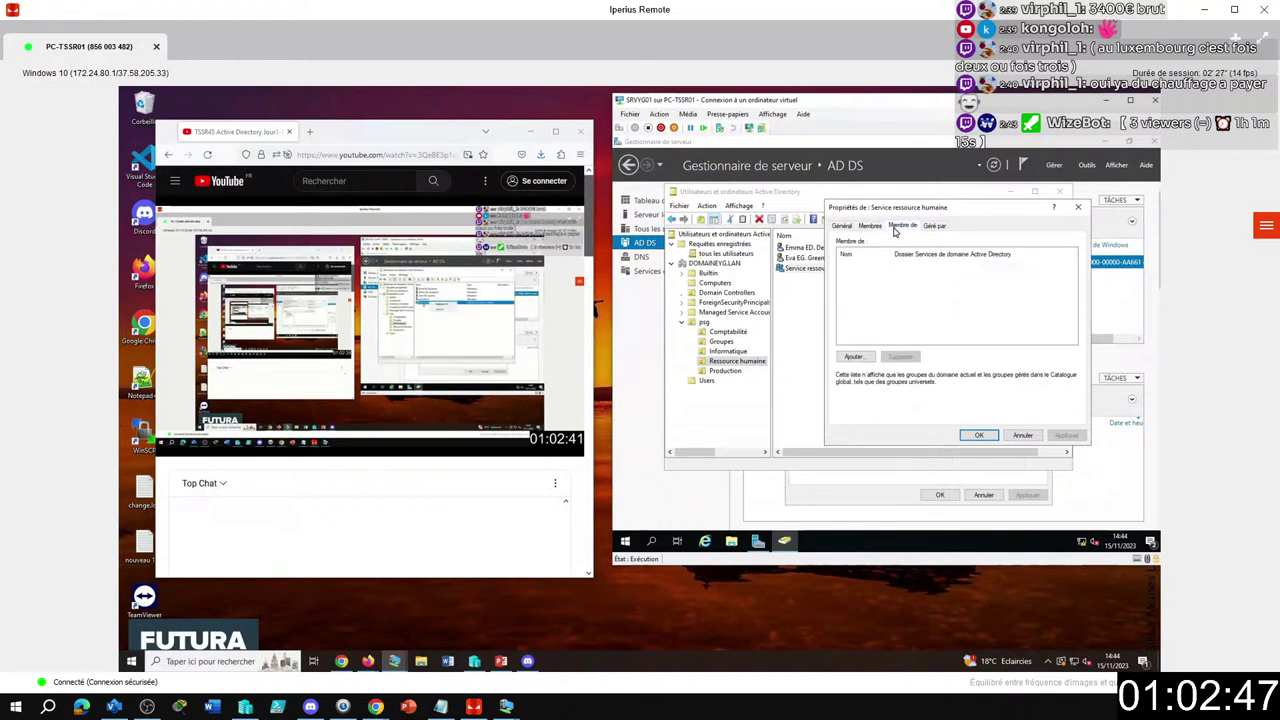
{"action": "left_click", "coordinate": [880, 227]}
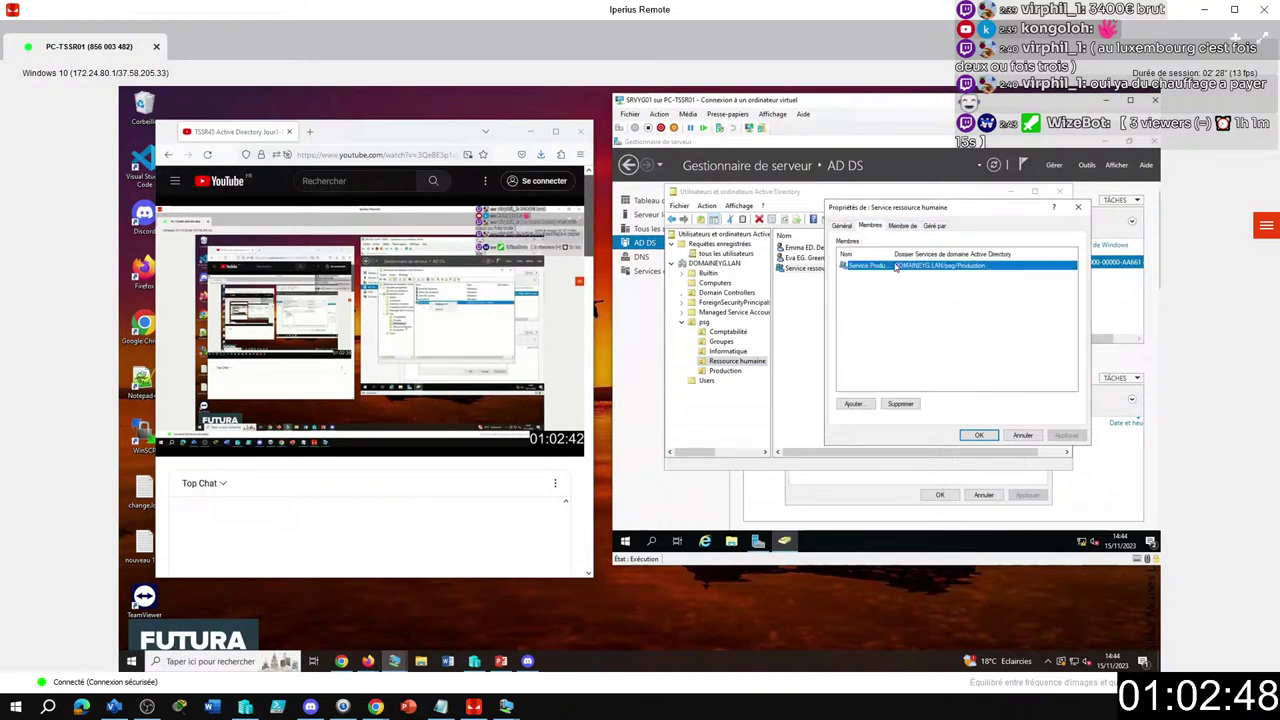
{"action": "left_click", "coordinate": [905, 404]}
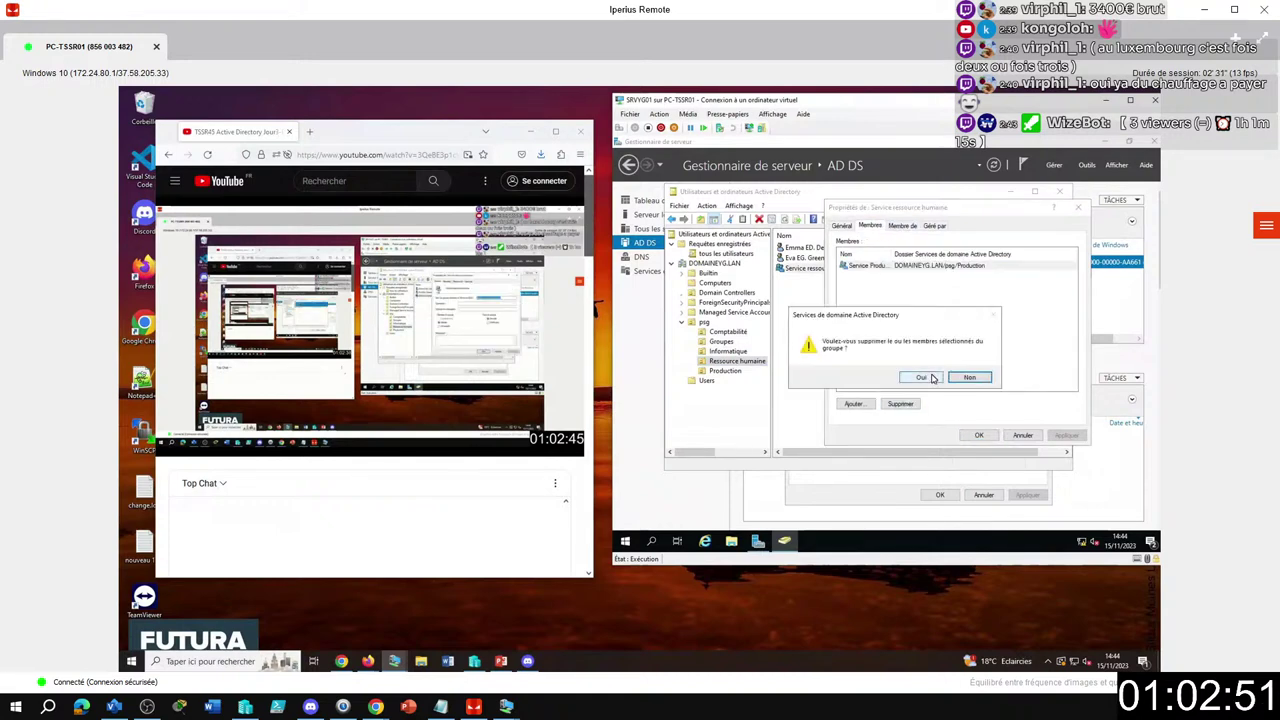
{"action": "left_click", "coordinate": [930, 378]}
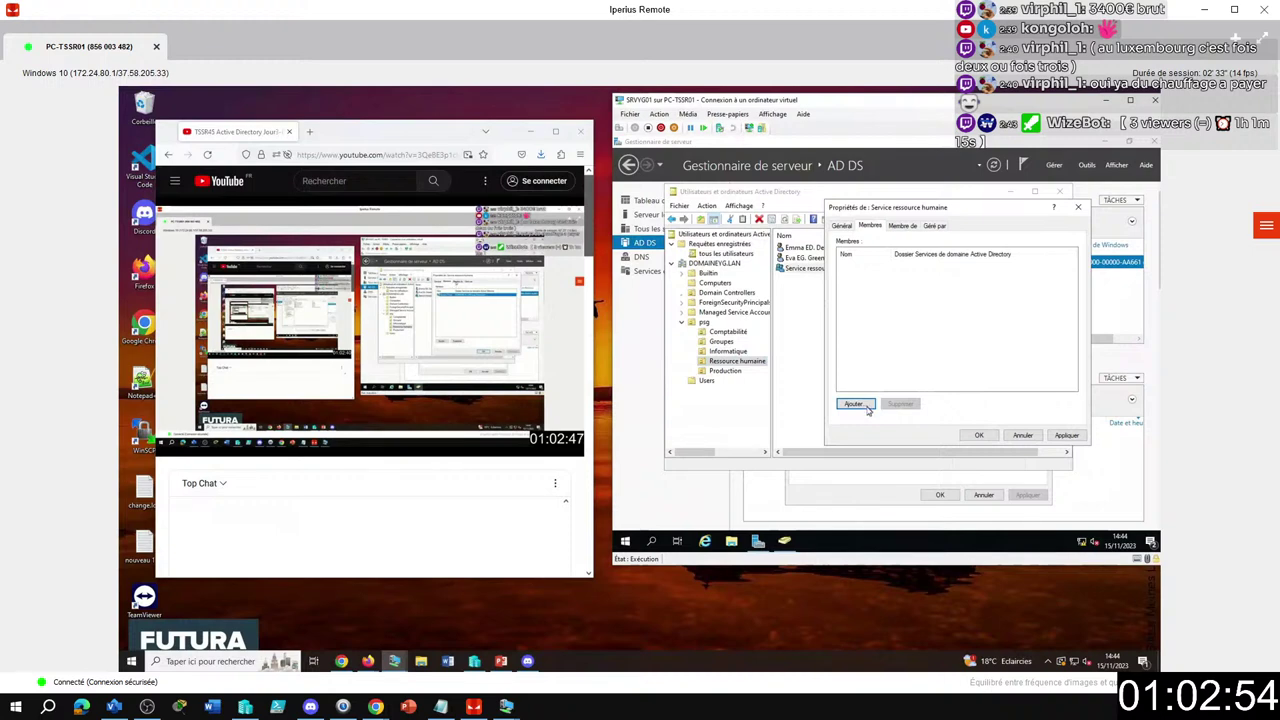
{"action": "left_click", "coordinate": [979, 435]}
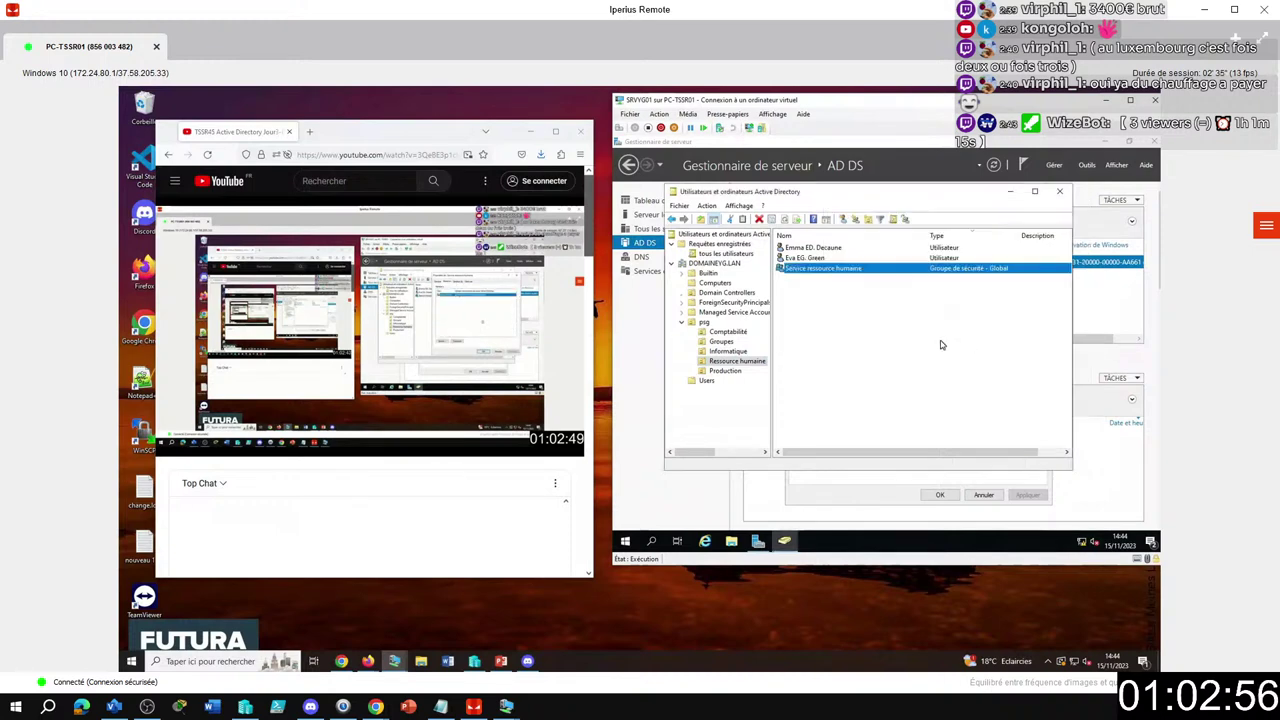
Add both HR user accounts to Service ressource humaine, searching 'ser'.
{"action": "left_click", "coordinate": [816, 258]}
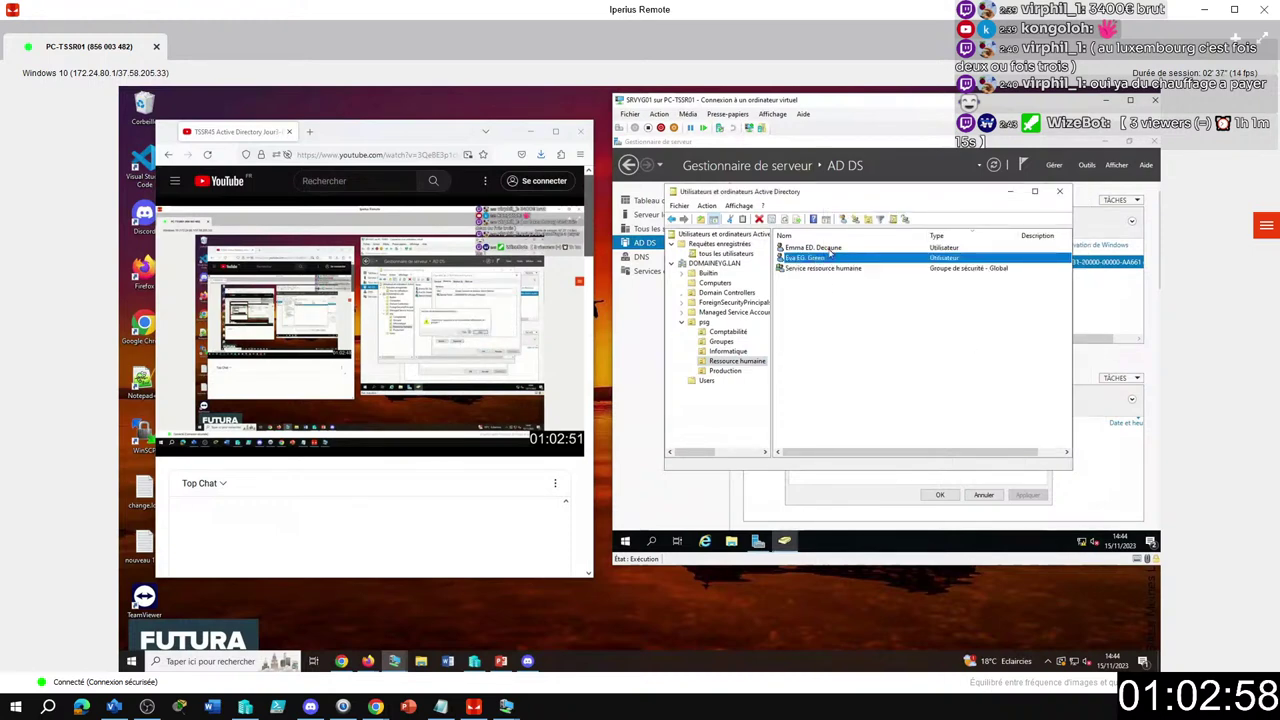
{"action": "left_click", "coordinate": [831, 247], "text": "ctrl"}
{"action": "right_click", "coordinate": [831, 247]}
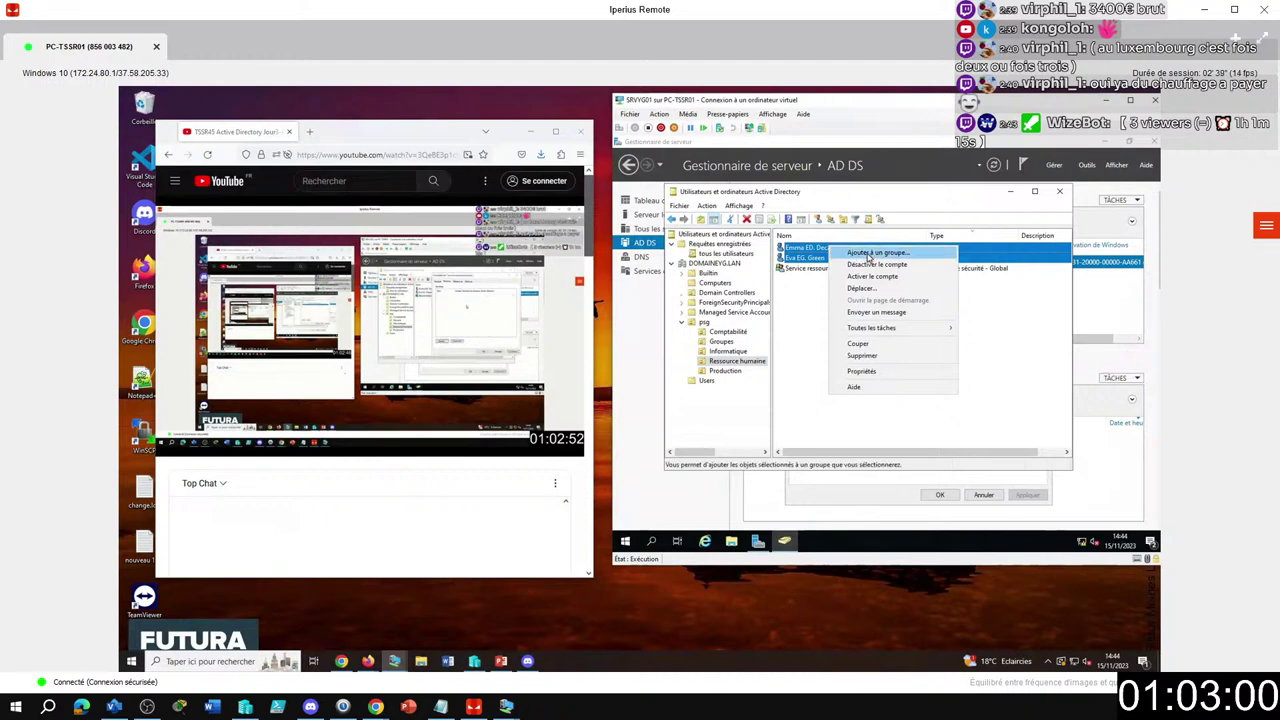
{"action": "left_click", "coordinate": [871, 253]}
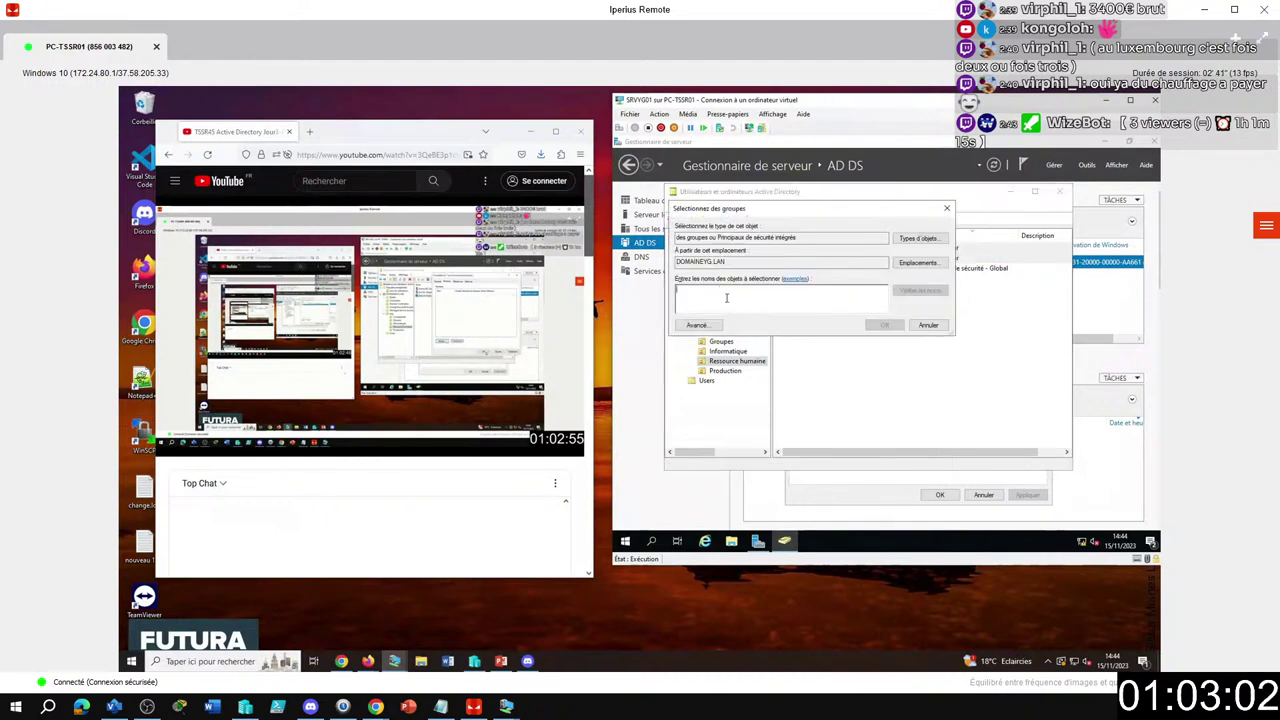
{"action": "type", "text": "ser"}
{"action": "left_click", "coordinate": [884, 325]}
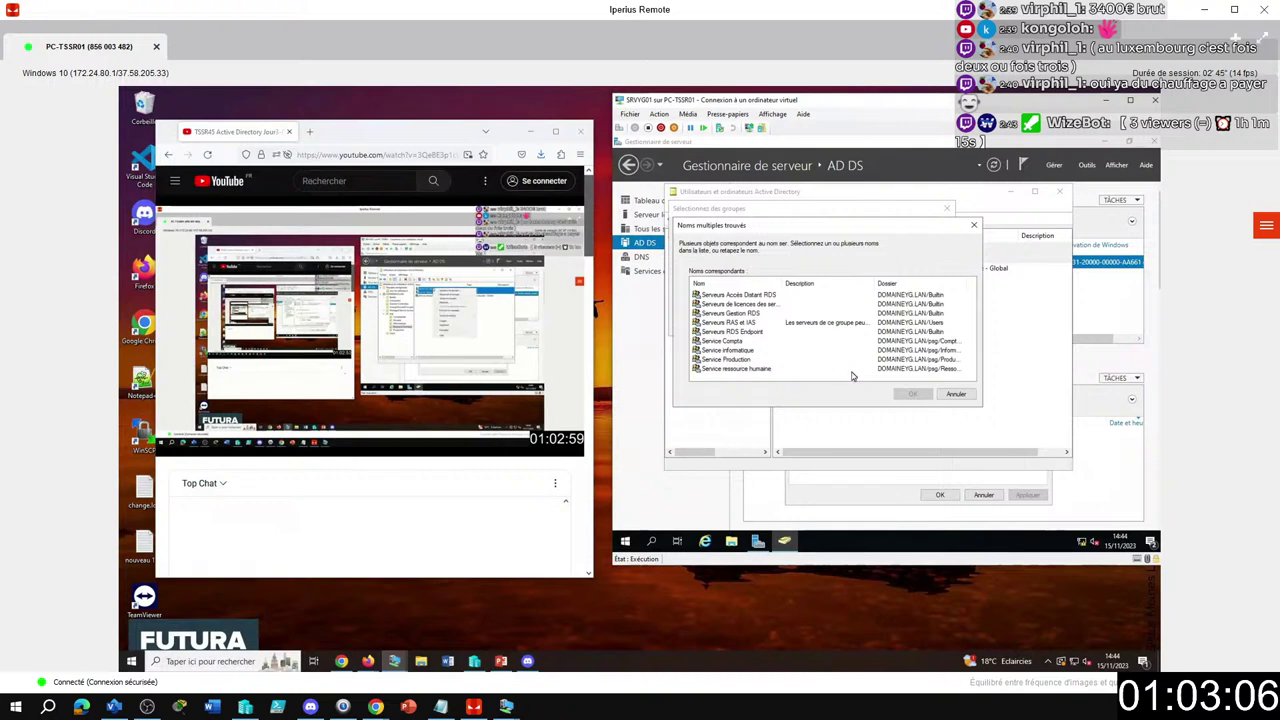
{"action": "left_click", "coordinate": [956, 393]}
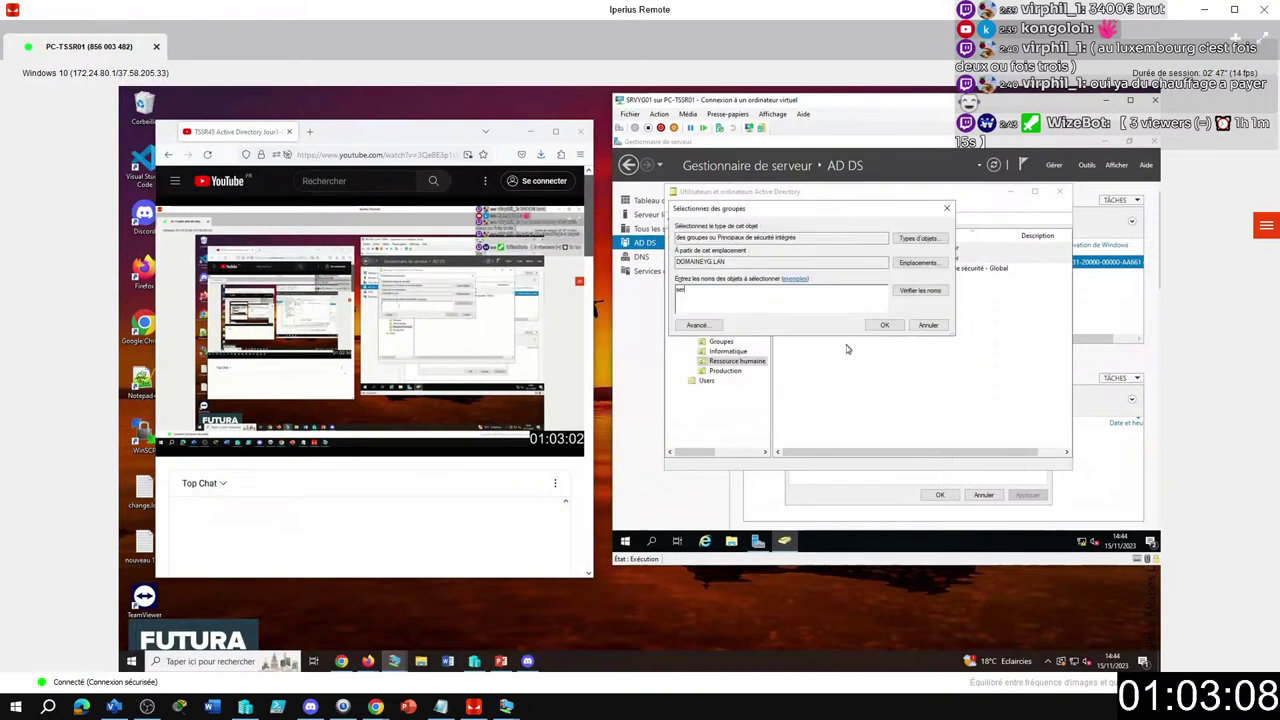
{"action": "left_click", "coordinate": [895, 294]}
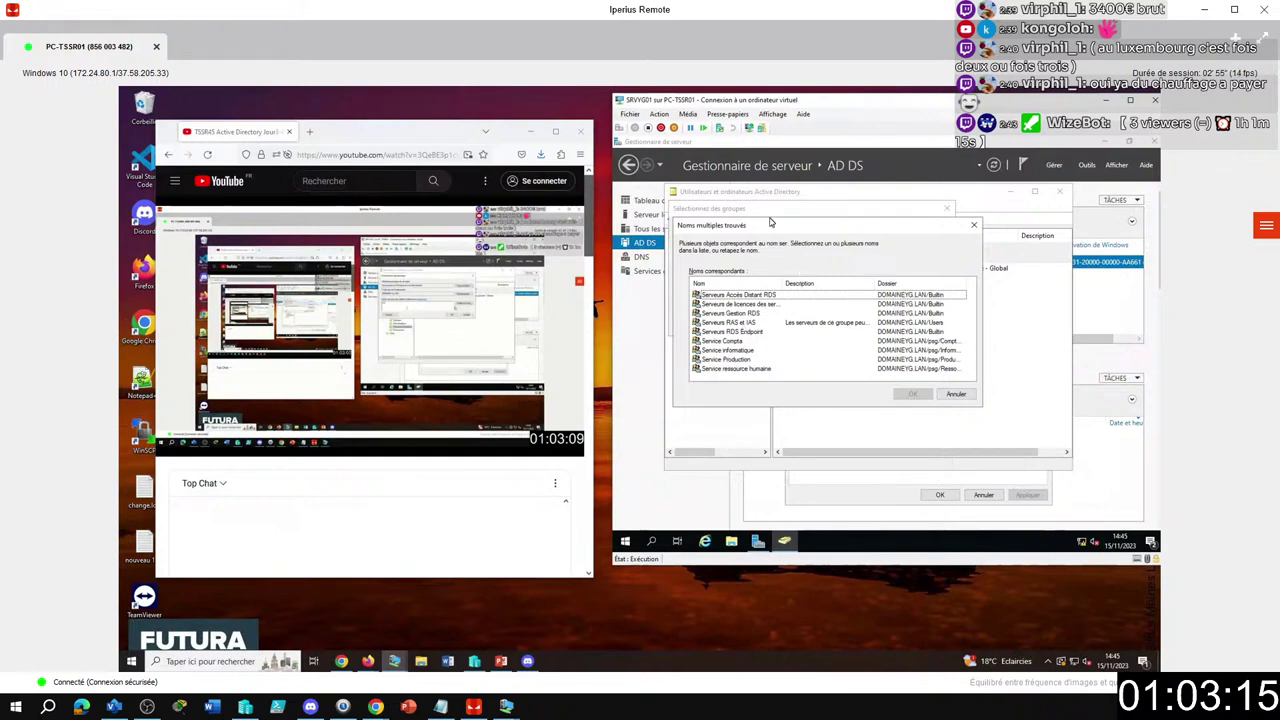
{"action": "left_click", "coordinate": [737, 369]}
{"action": "left_click", "coordinate": [908, 394]}
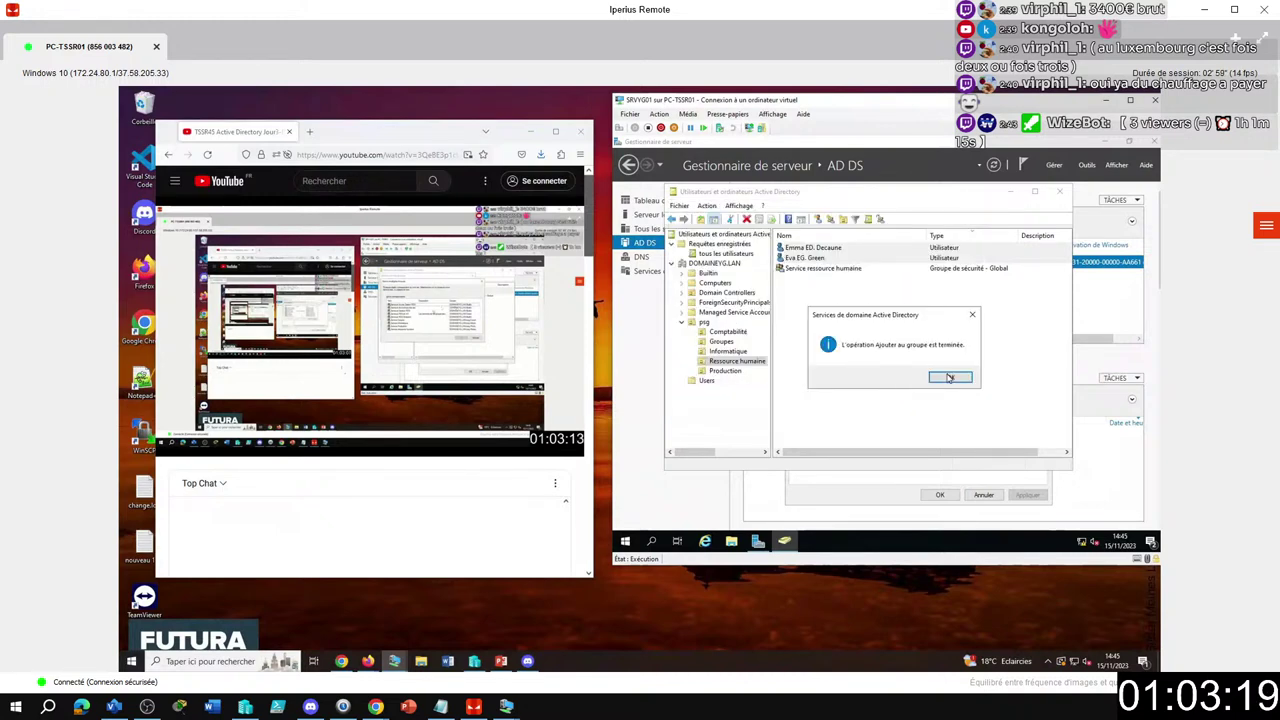
{"action": "left_click", "coordinate": [949, 377]}
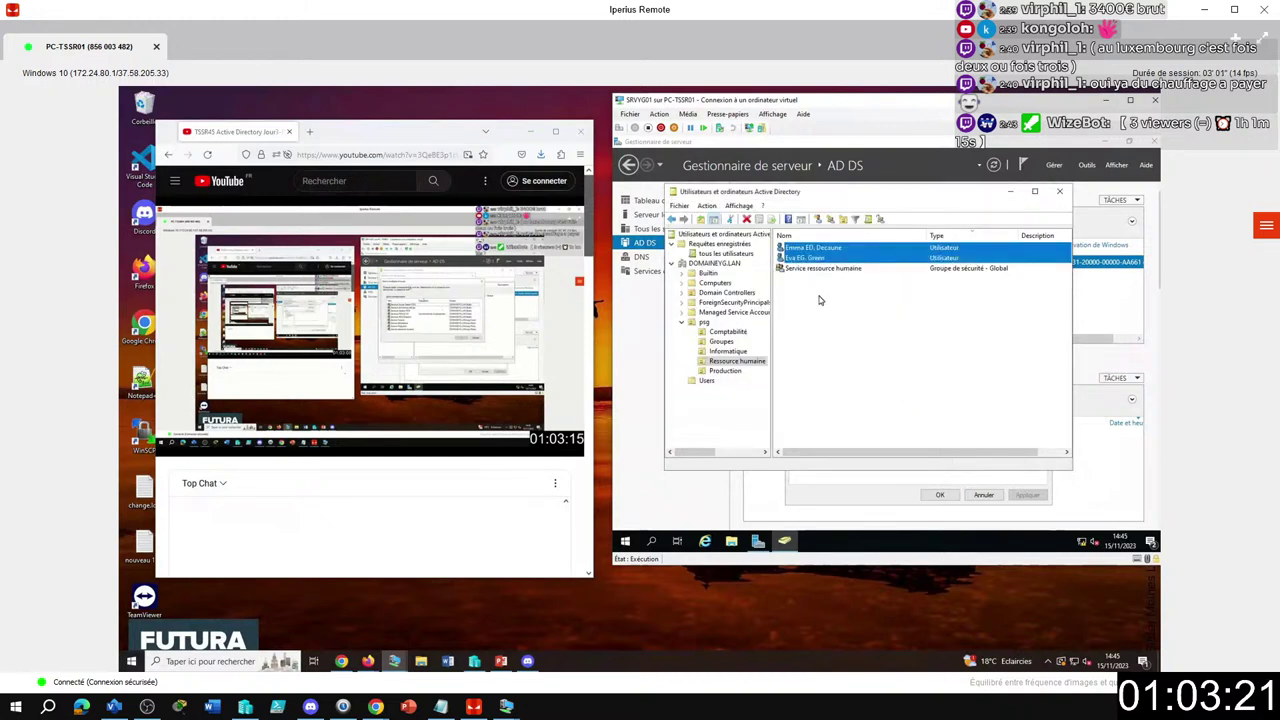
Review Service Production's three Production user members, then show the Groupes folder.
{"action": "left_click", "coordinate": [798, 319]}
{"action": "left_click", "coordinate": [725, 370]}
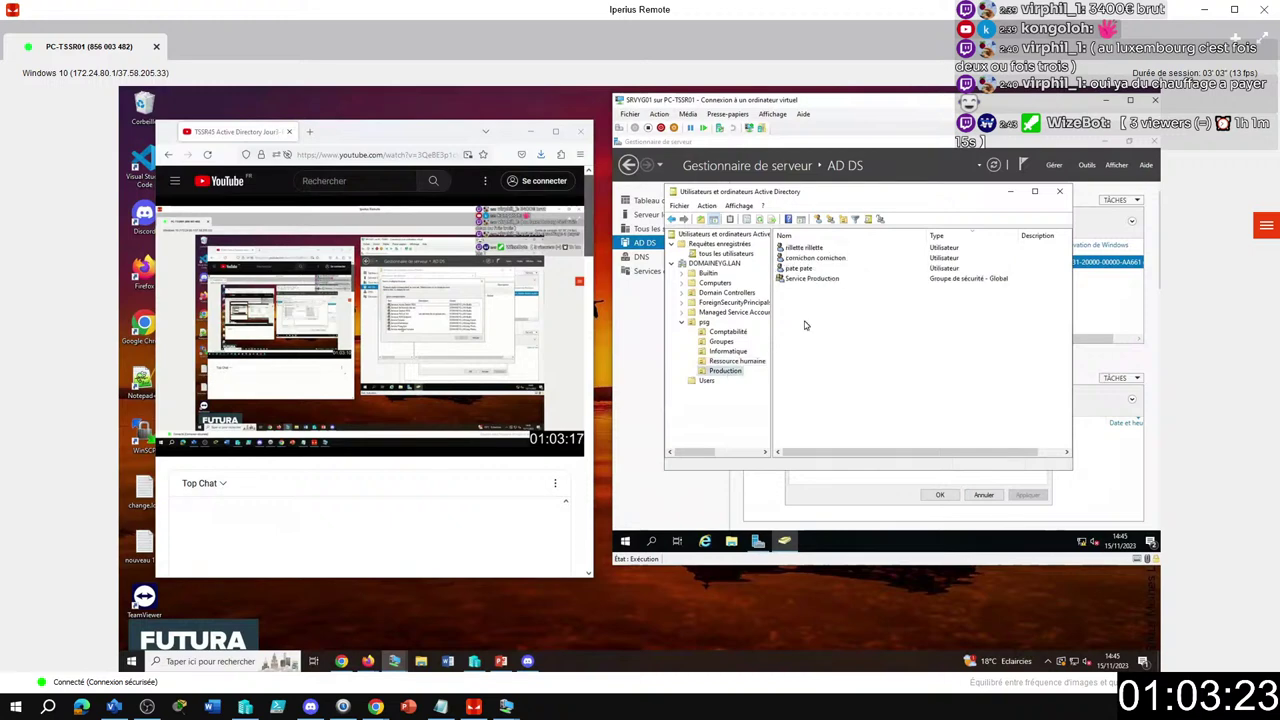
{"action": "left_click", "coordinate": [805, 279]}
{"action": "double_click", "coordinate": [802, 283]}
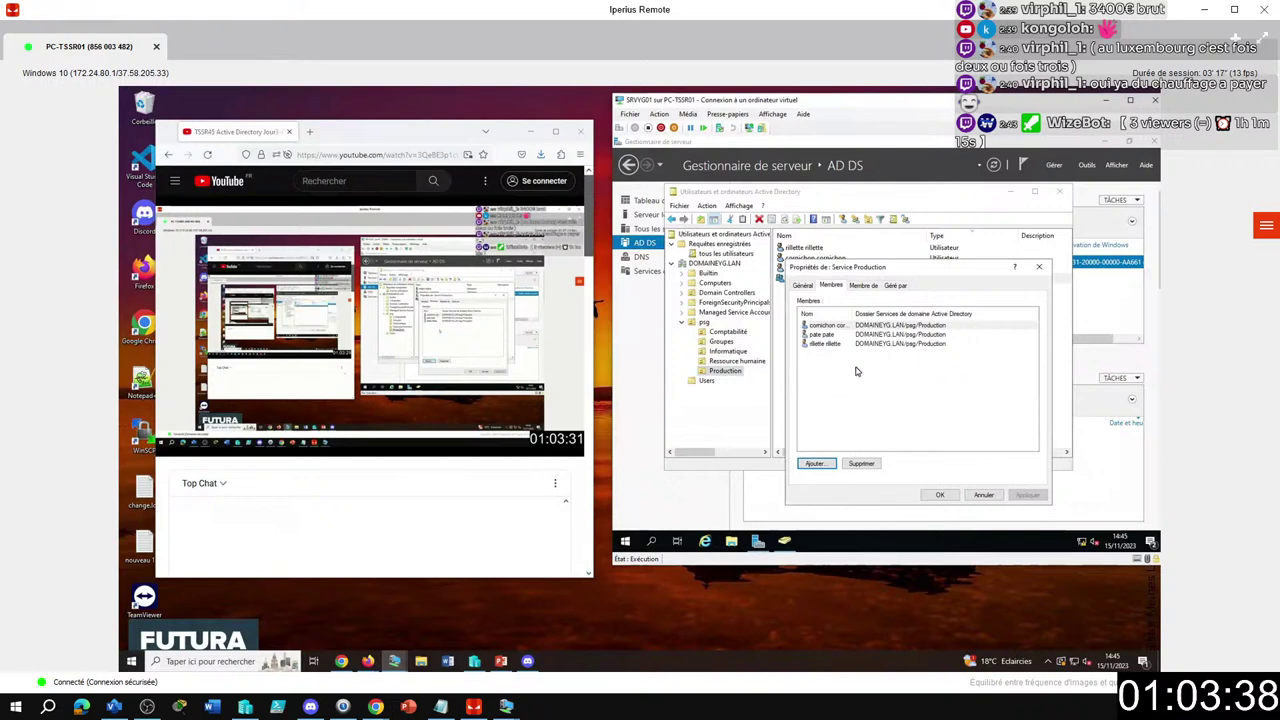
{"action": "left_click", "coordinate": [939, 495]}
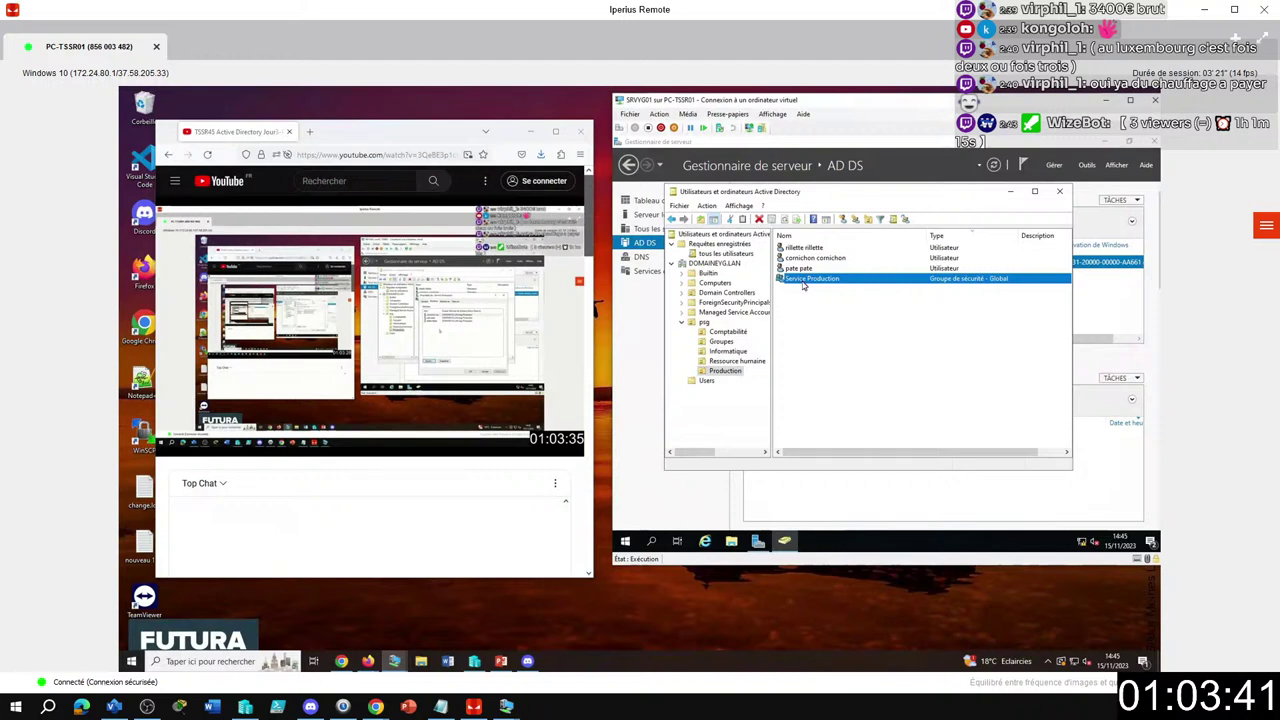
{"action": "left_click", "coordinate": [724, 341]}
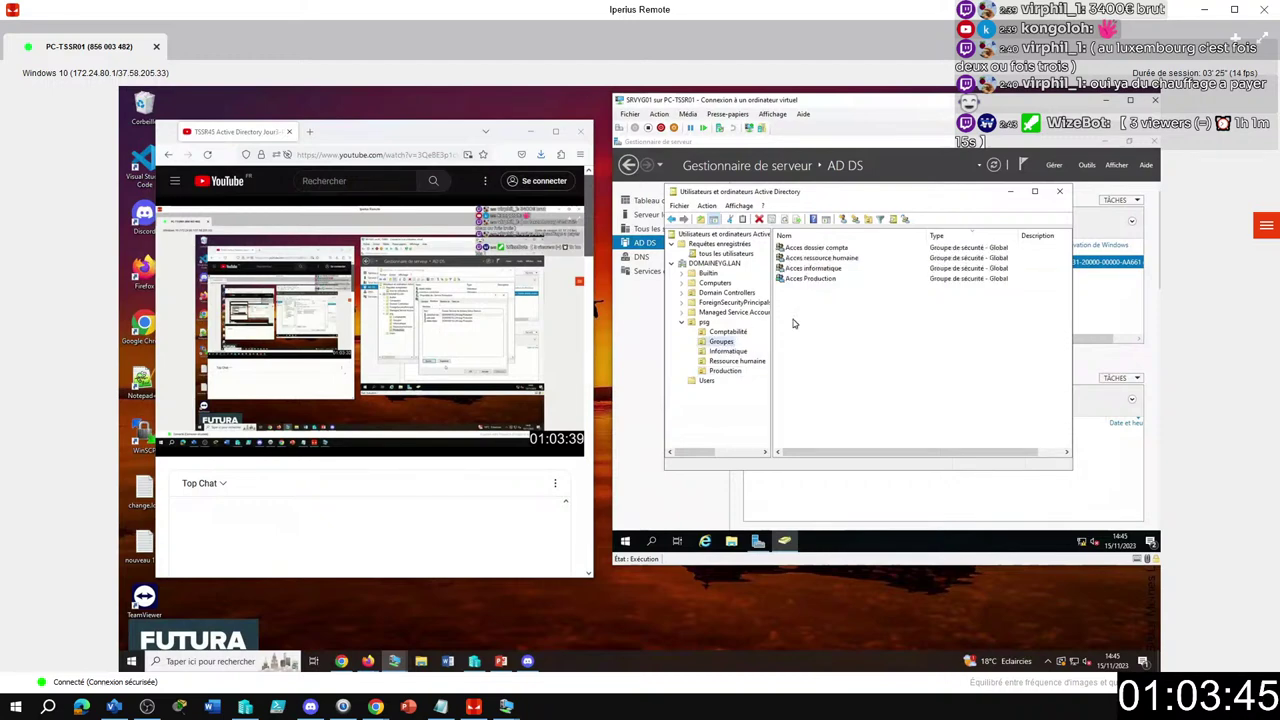
Review Acces dossier compta's members and close its properties.
{"action": "left_click", "coordinate": [822, 249]}
{"action": "right_click", "coordinate": [822, 249]}
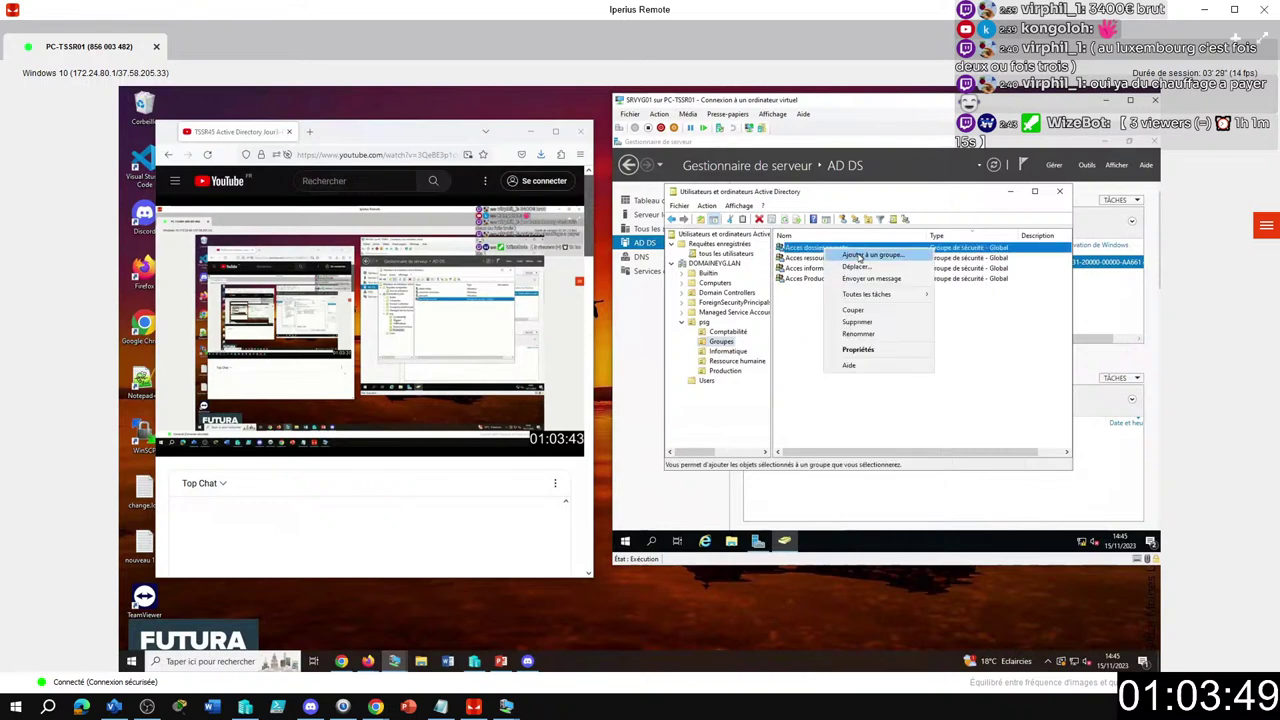
{"action": "left_click", "coordinate": [858, 349]}
{"action": "left_click", "coordinate": [832, 286]}
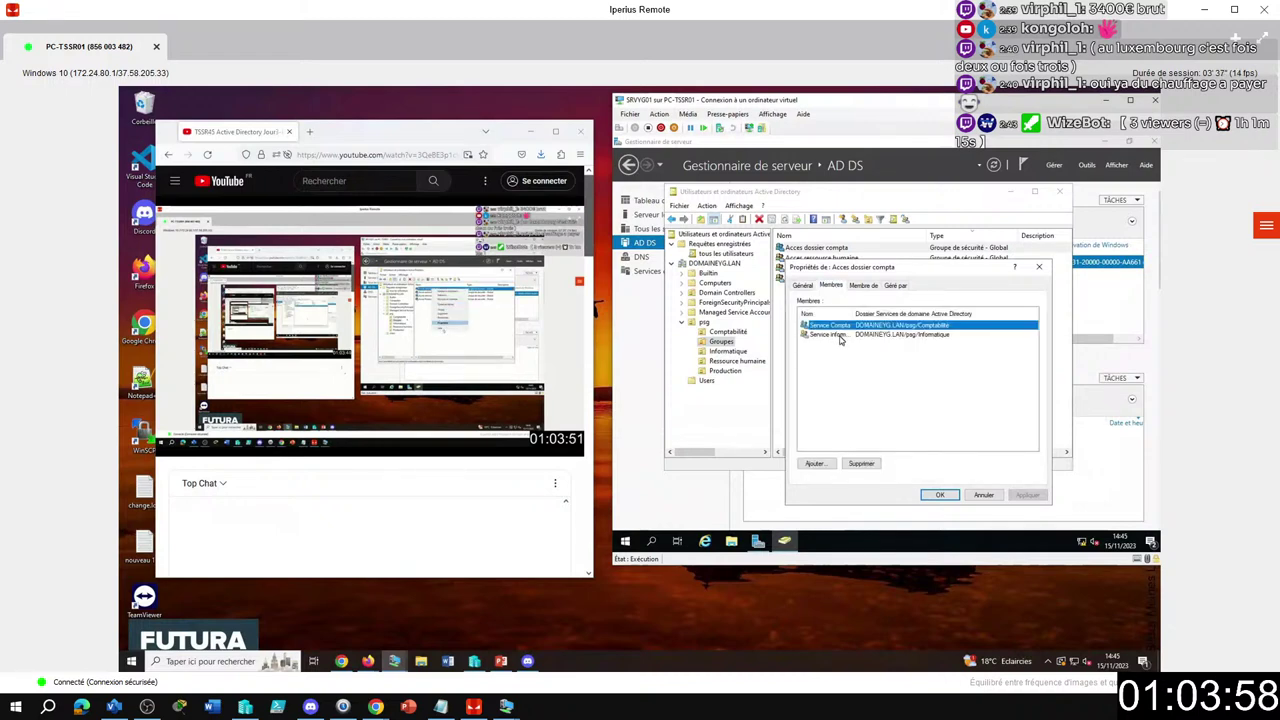
{"action": "left_click", "coordinate": [940, 495]}
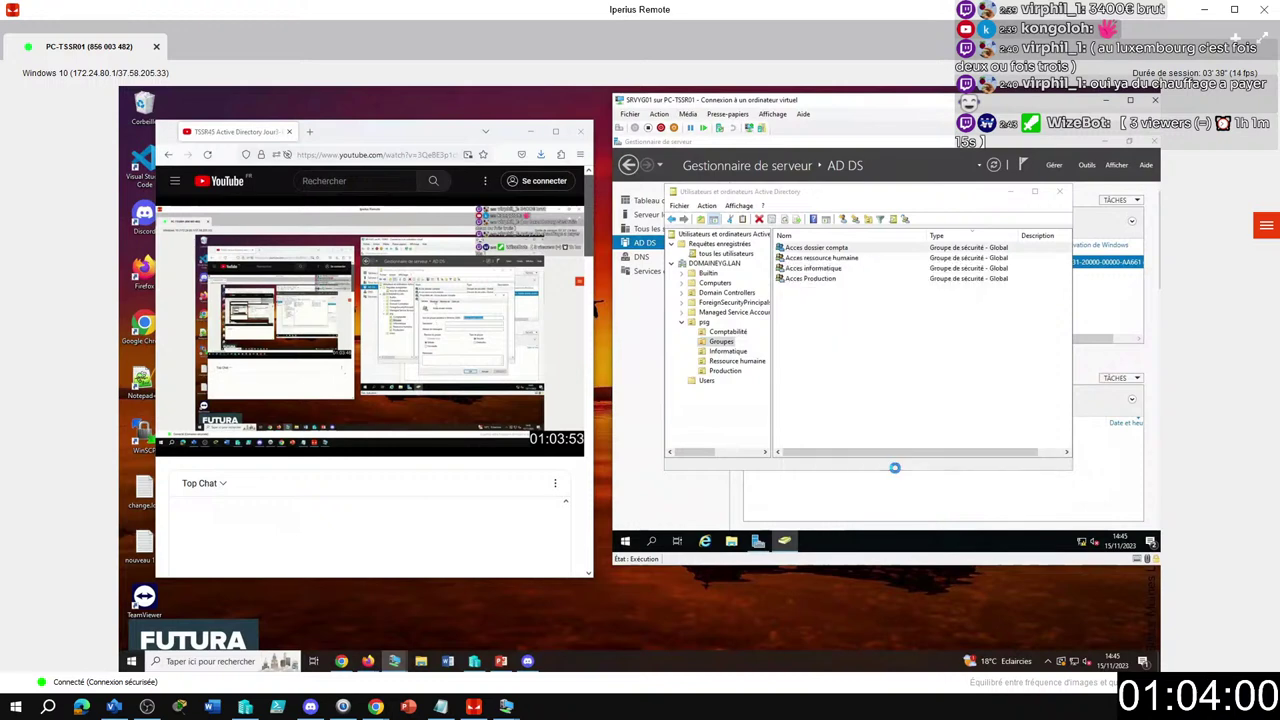
Show Acces ressource humaine's members and select all six of them.
{"action": "right_click", "coordinate": [832, 258]}
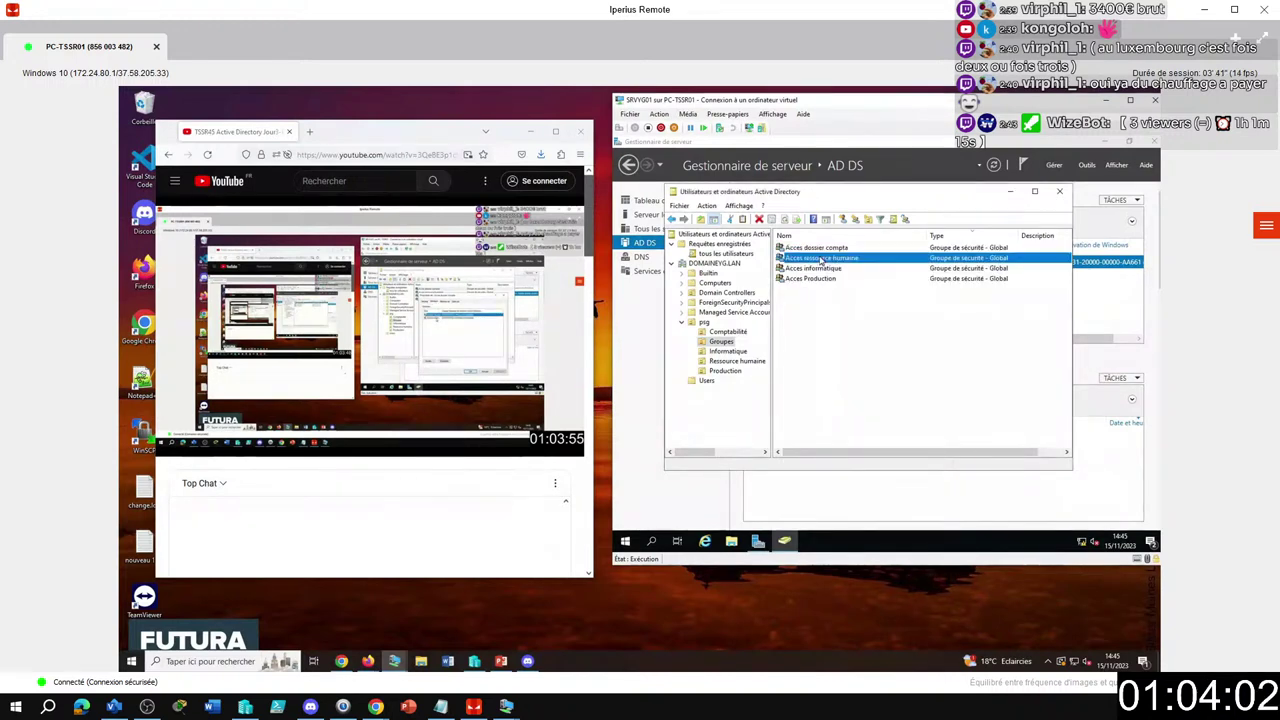
{"action": "left_click", "coordinate": [851, 358]}
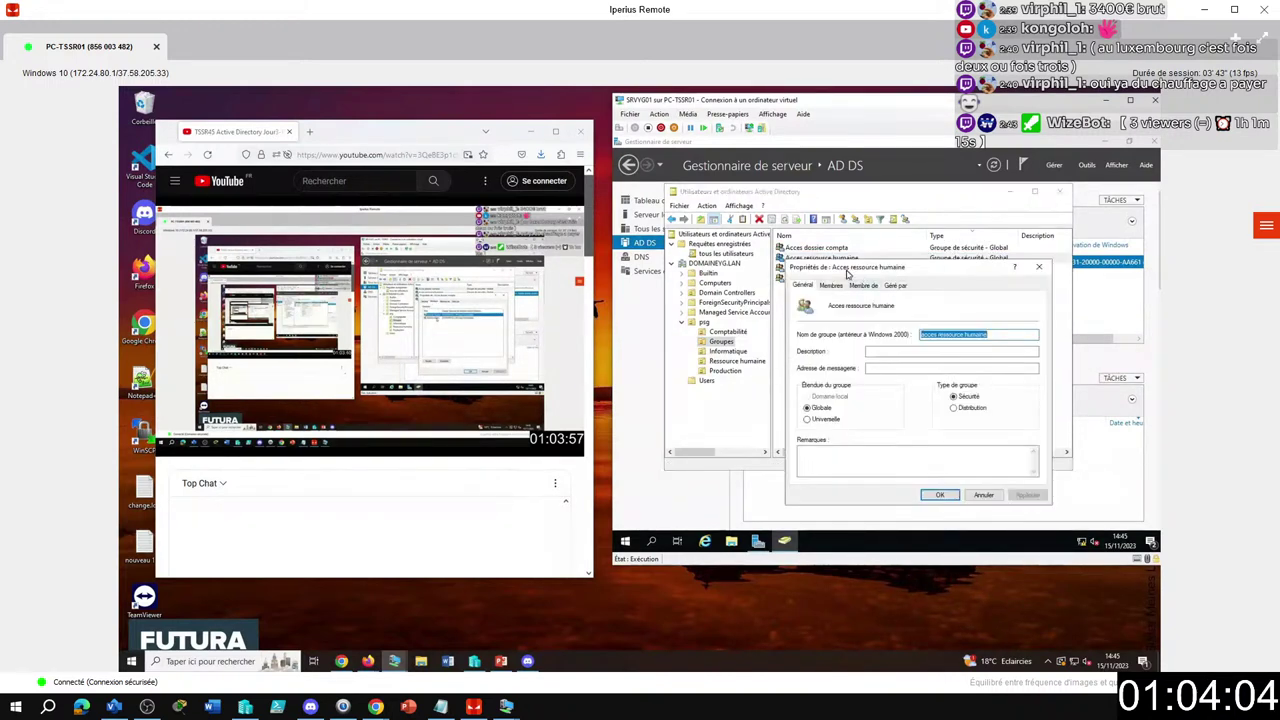
{"action": "left_click", "coordinate": [831, 287]}
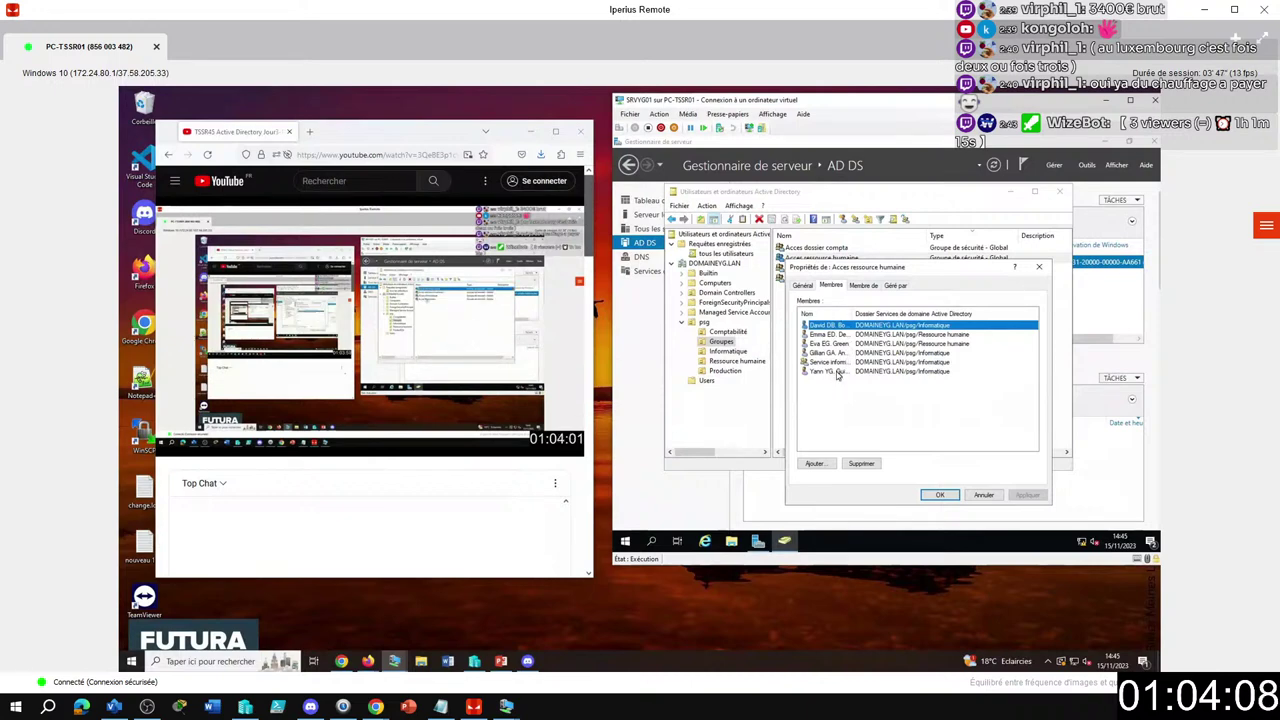
{"action": "left_click", "coordinate": [837, 371]}
{"action": "left_click", "coordinate": [836, 328], "text": "shift"}
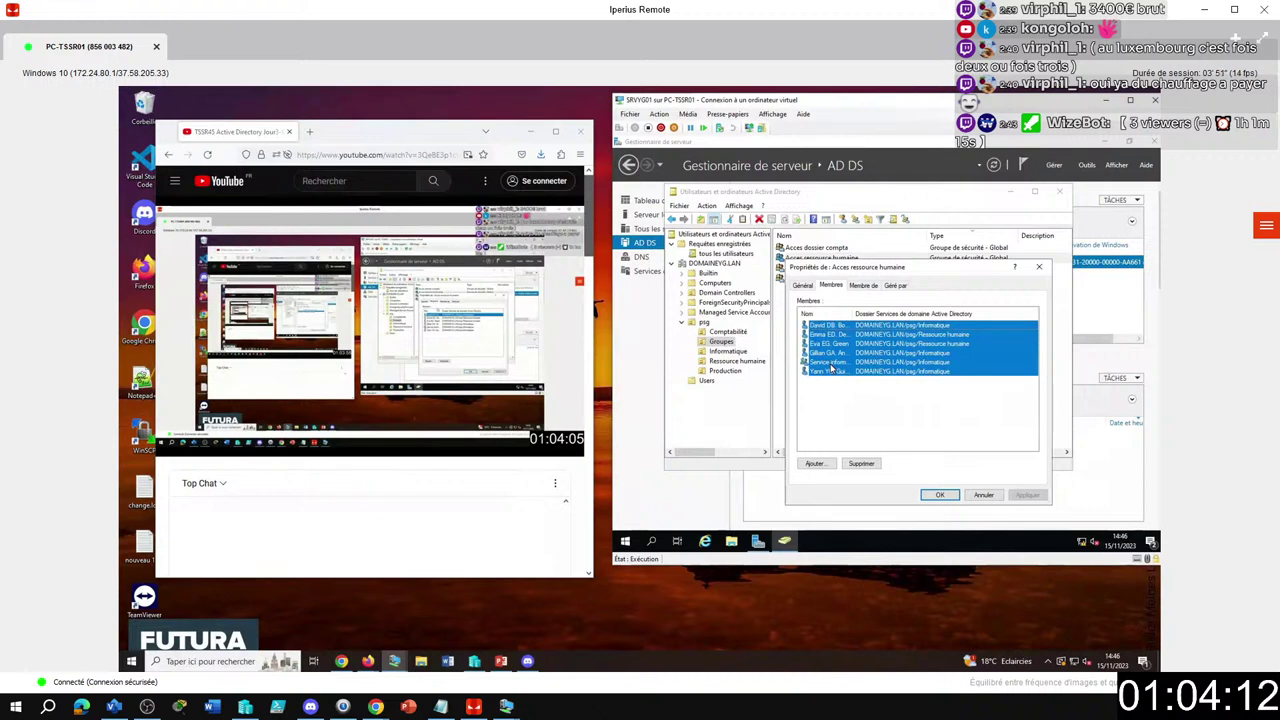
Replace Acces ressource humaine's five user accounts with Service ressource humaine, searching 'use', and save.
{"action": "left_click", "coordinate": [830, 364], "text": "ctrl"}
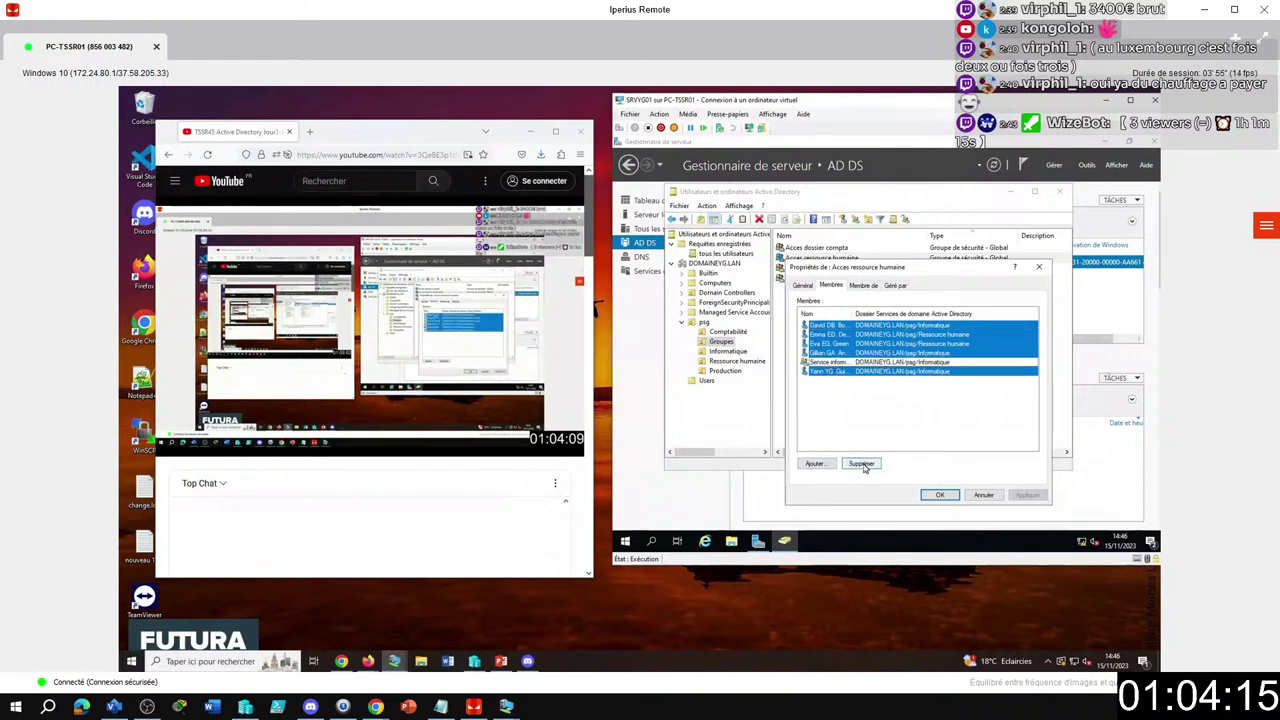
{"action": "left_click", "coordinate": [862, 465]}
{"action": "left_click", "coordinate": [905, 377]}
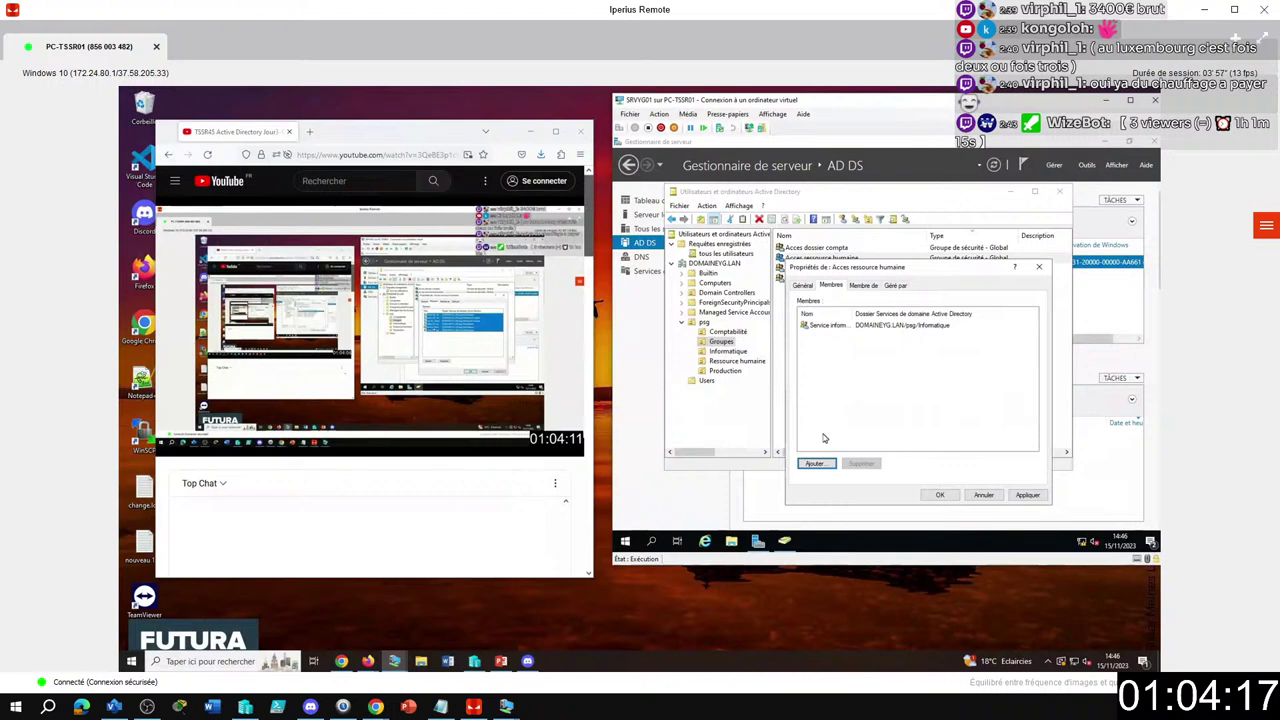
{"action": "left_click", "coordinate": [815, 463]}
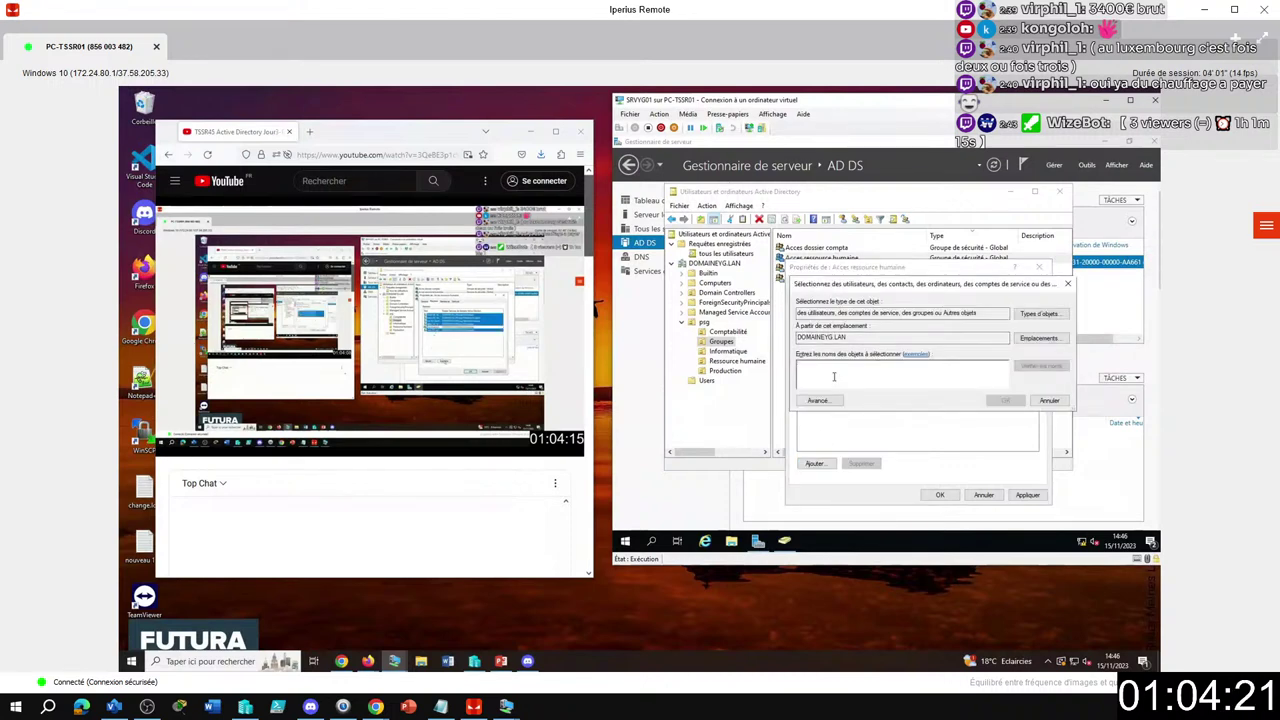
{"action": "type", "text": "user"}
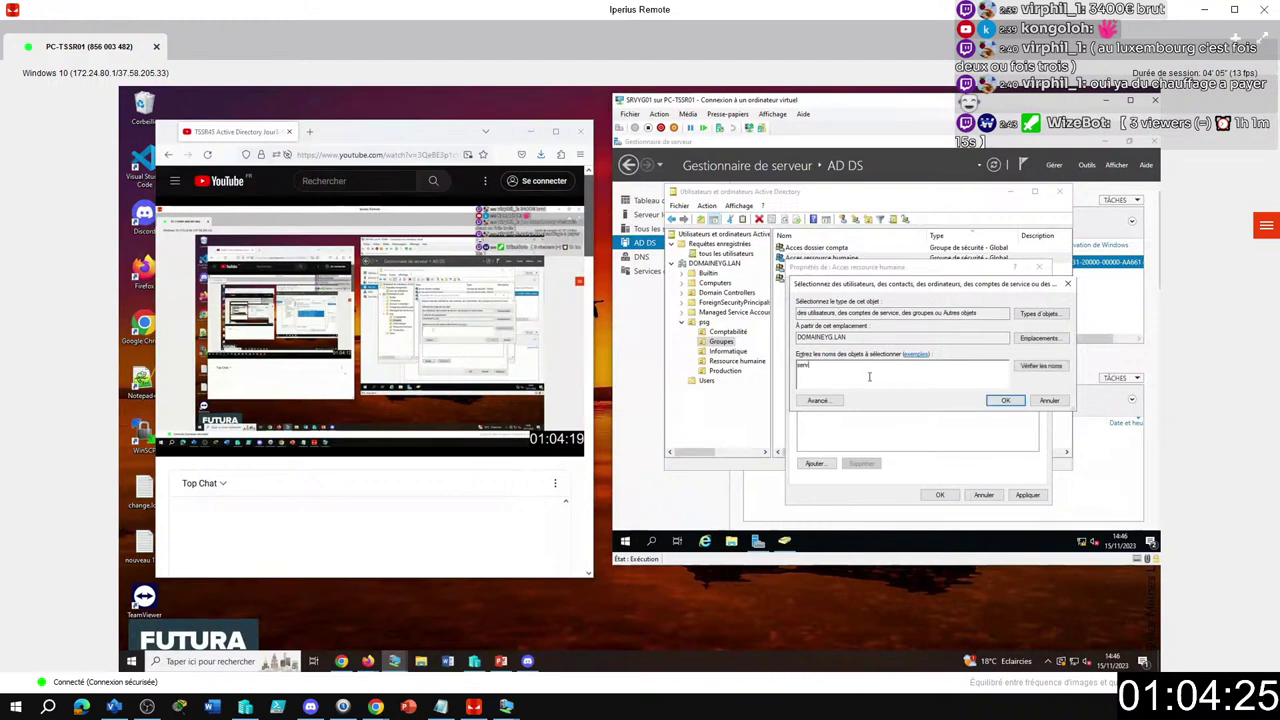
{"action": "left_click", "coordinate": [1035, 369]}
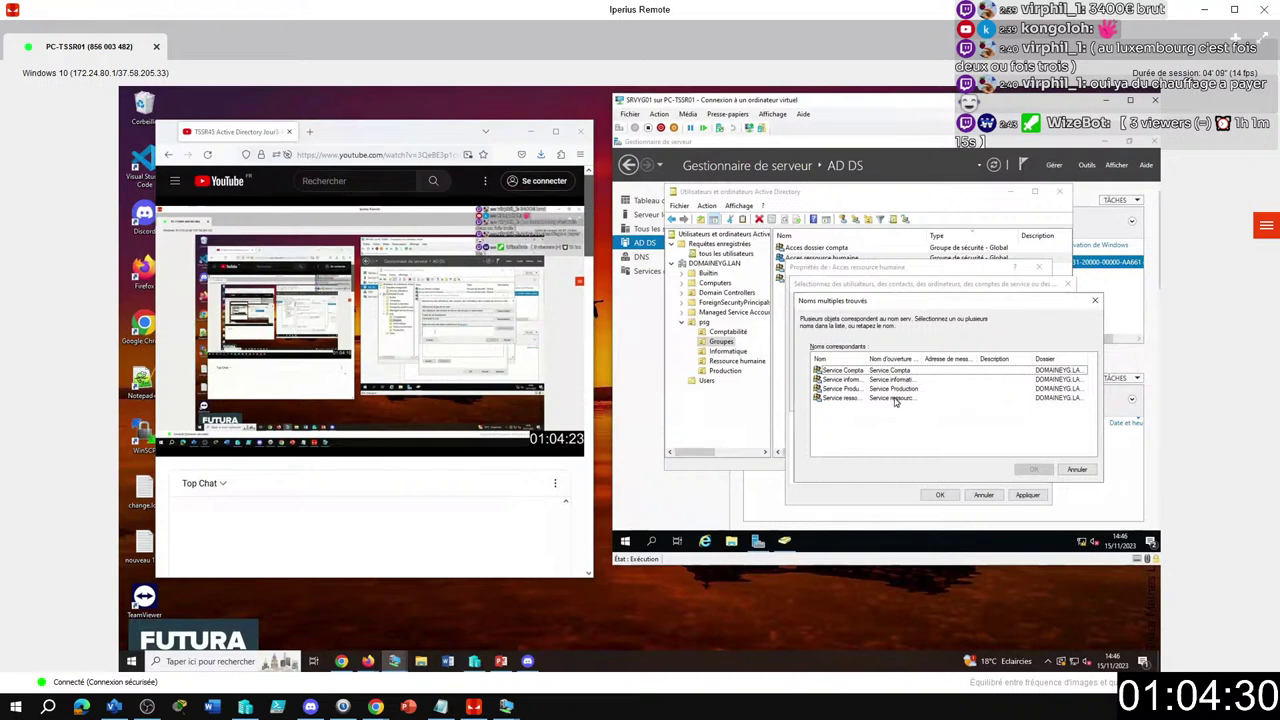
{"action": "left_click", "coordinate": [900, 399]}
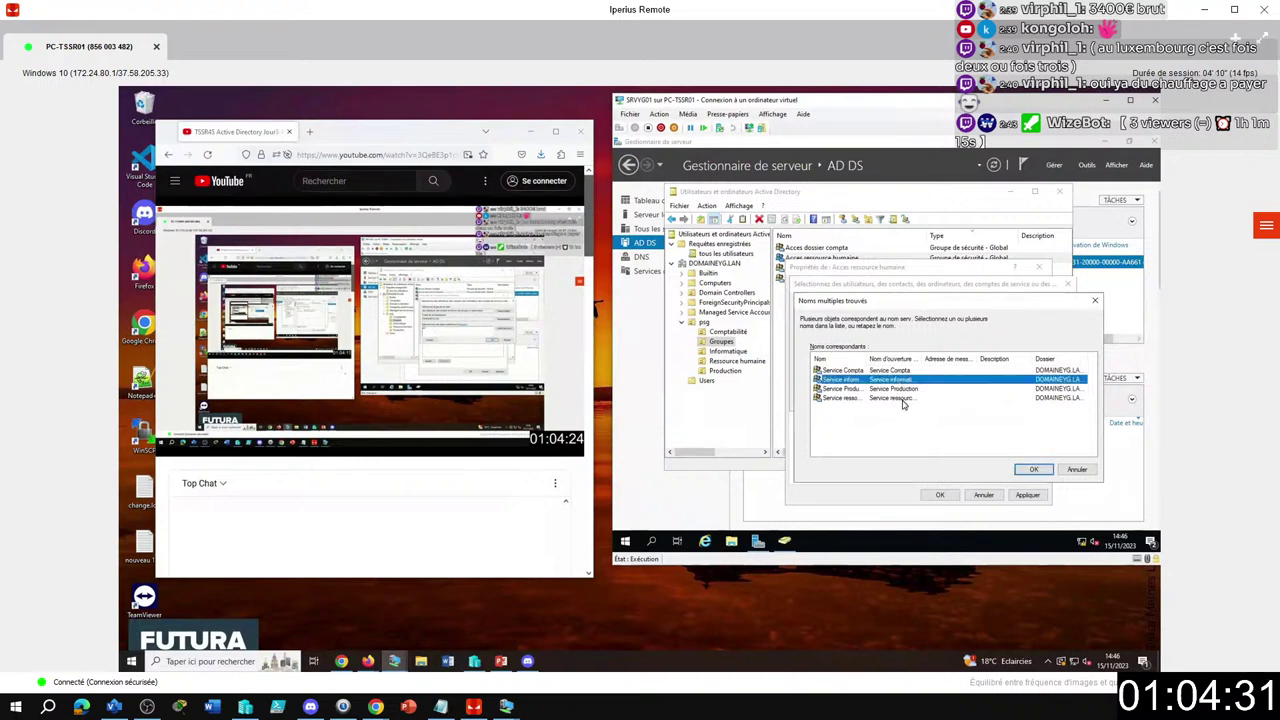
{"action": "left_click", "coordinate": [1033, 470]}
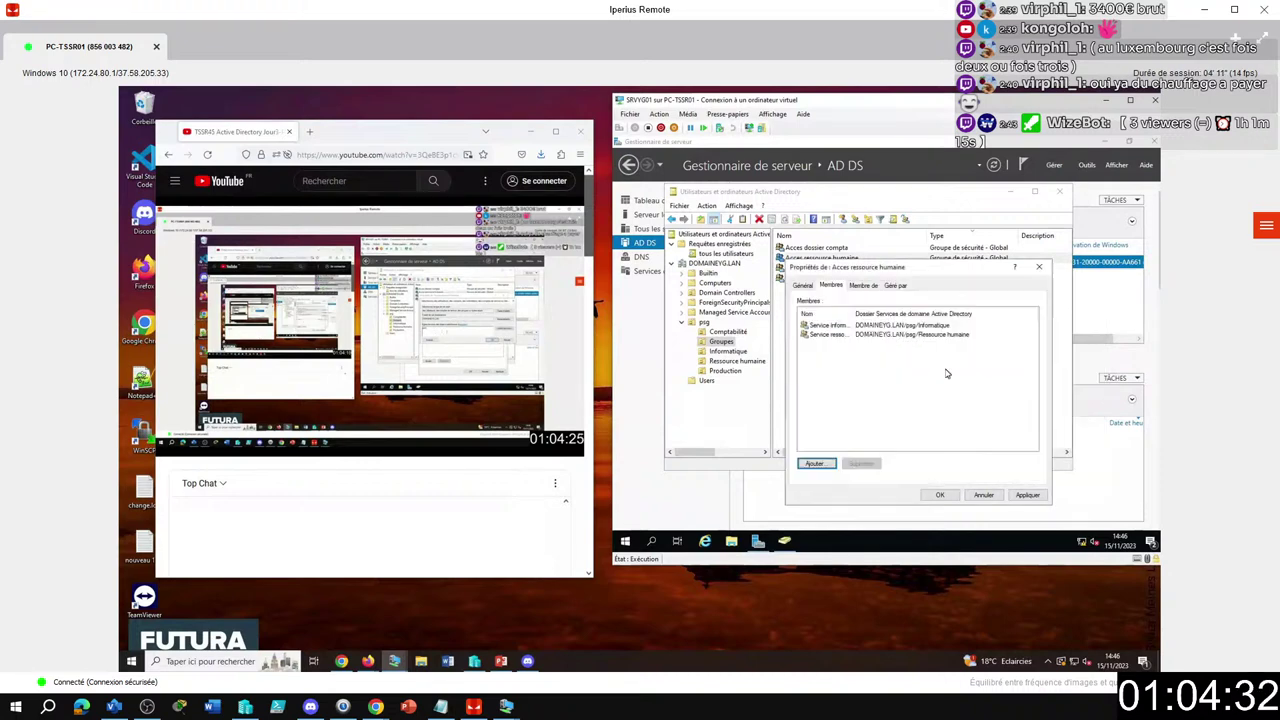
{"action": "left_click", "coordinate": [940, 495]}
{"action": "left_click", "coordinate": [830, 270]}
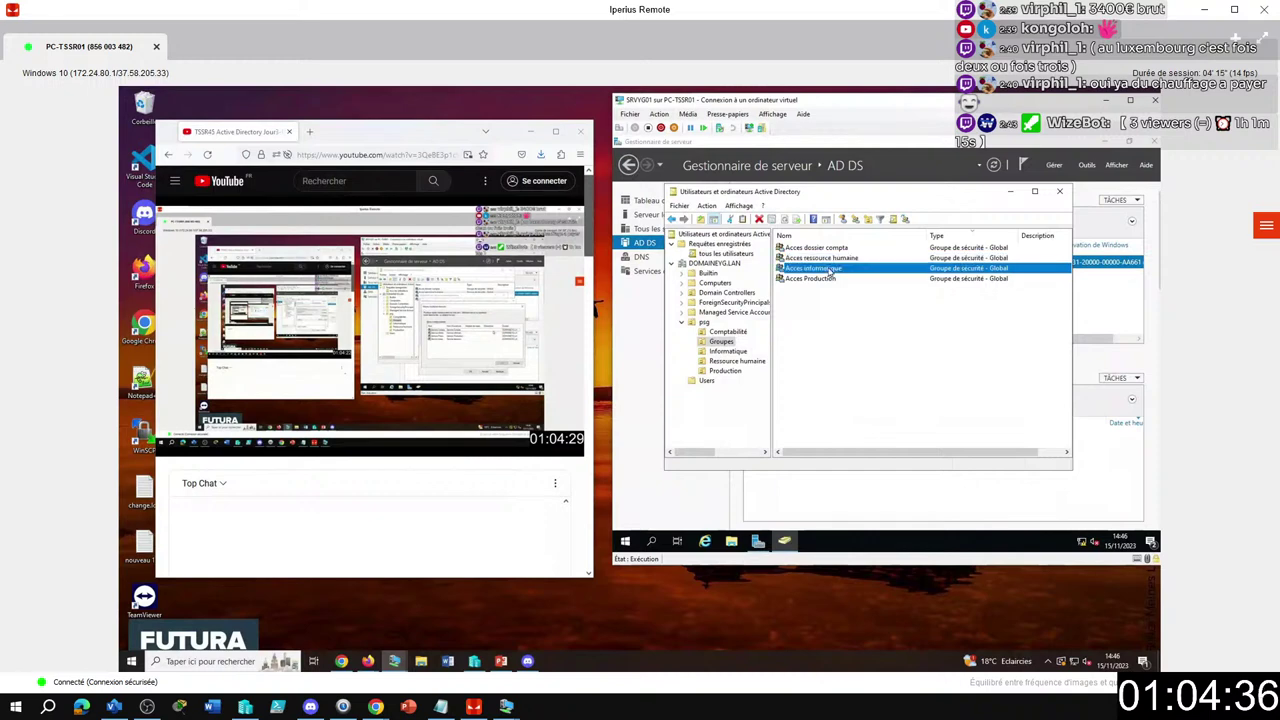
Remove Acces informatique's three user accounts, keeping only Service informatique, then open Acces Production's properties.
{"action": "double_click", "coordinate": [829, 272]}
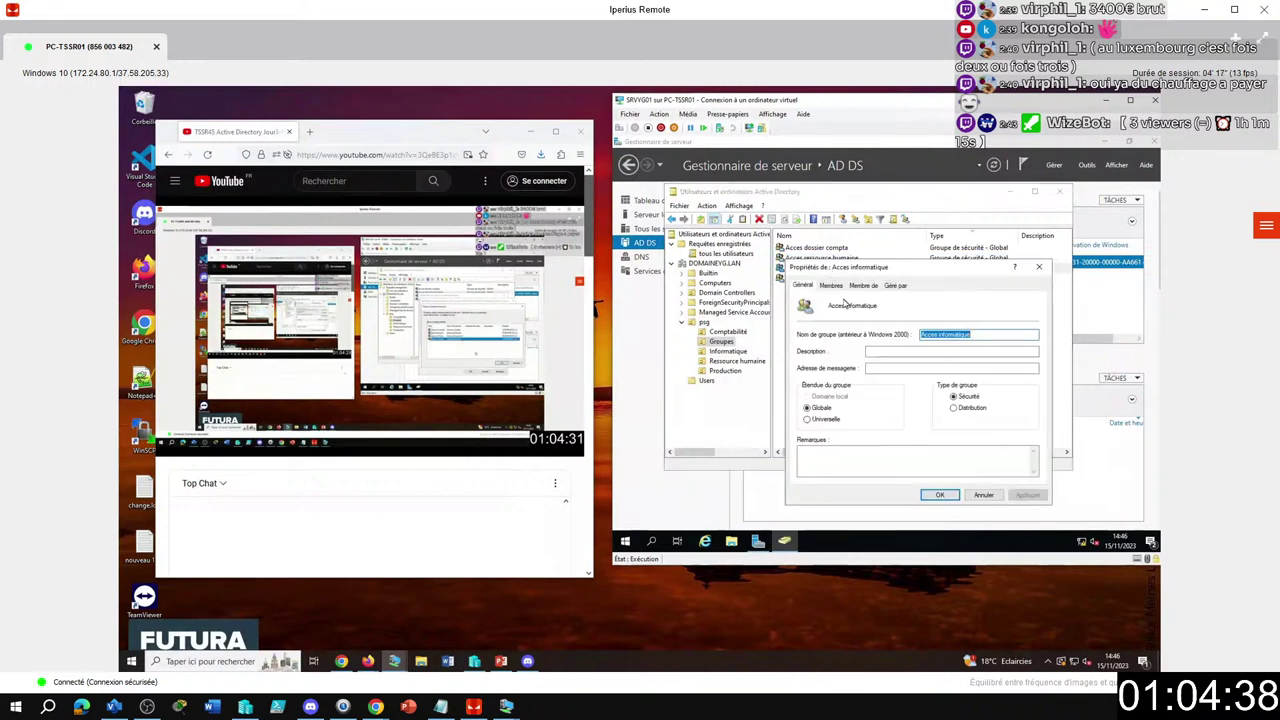
{"action": "left_click", "coordinate": [831, 286]}
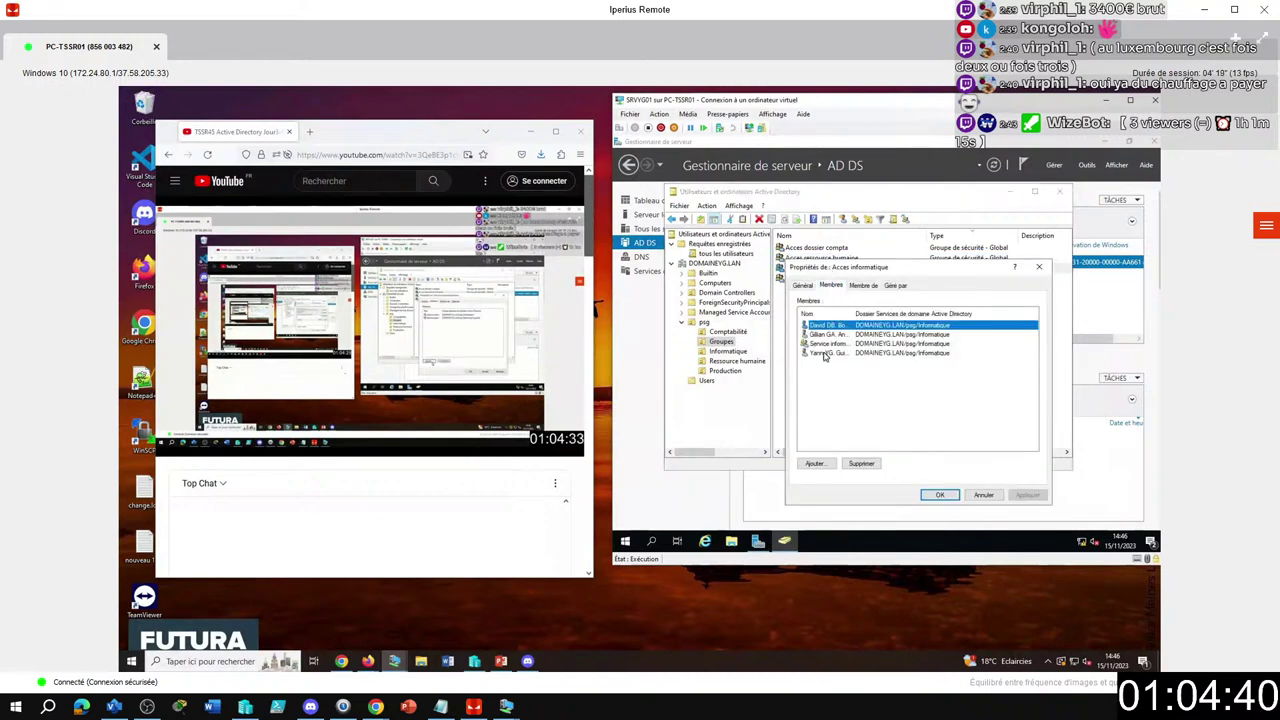
{"action": "left_click", "coordinate": [828, 354]}
{"action": "left_click", "coordinate": [832, 335], "text": "ctrl"}
{"action": "left_click", "coordinate": [834, 326], "text": "ctrl"}
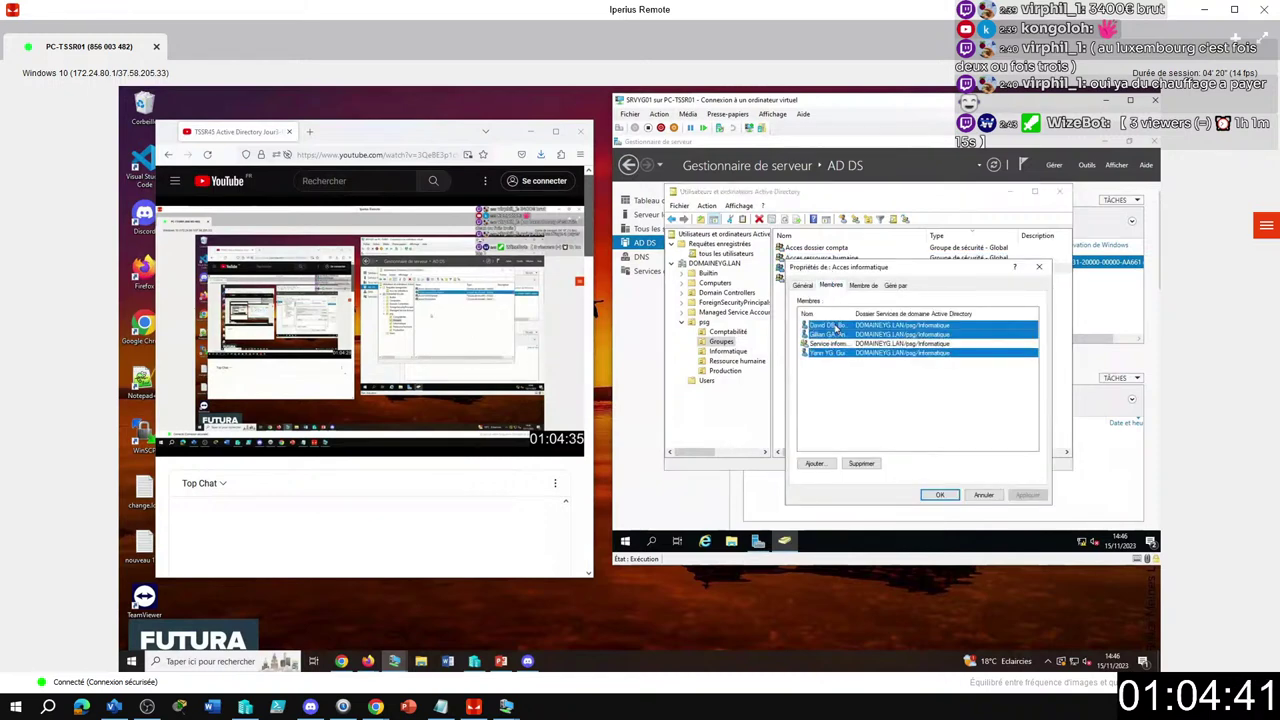
{"action": "left_click", "coordinate": [855, 464]}
{"action": "left_click", "coordinate": [919, 380]}
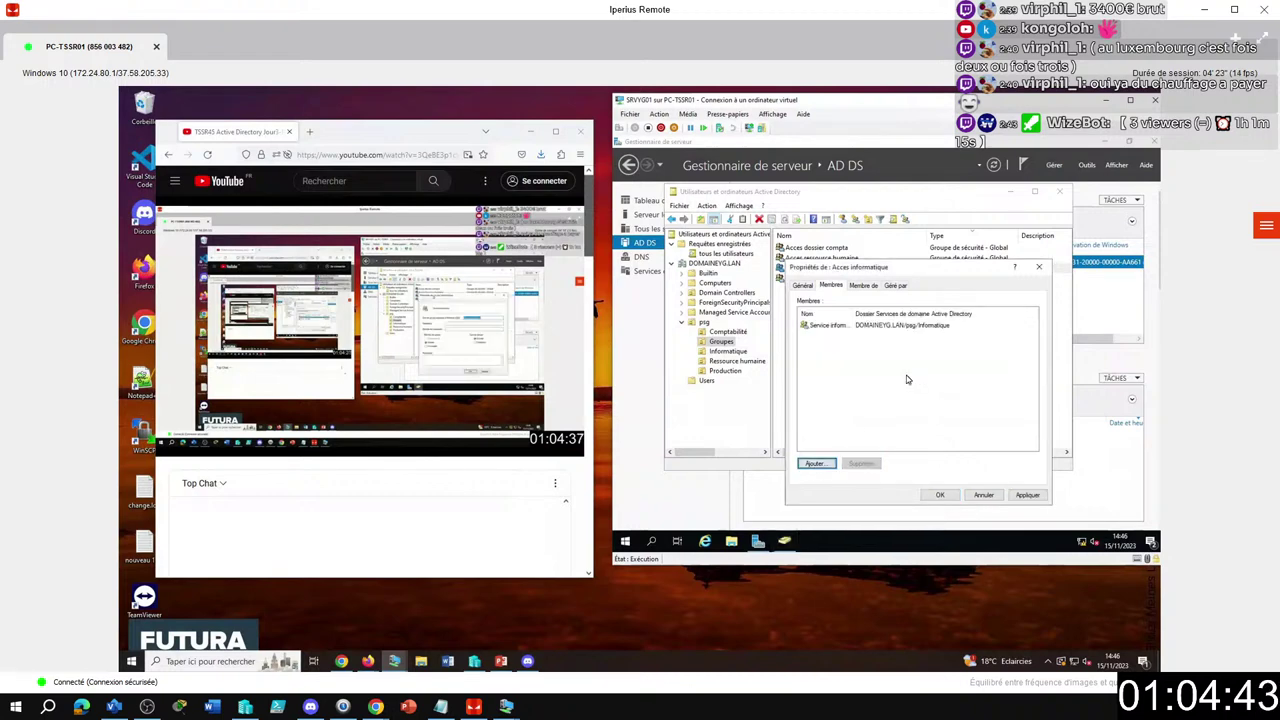
{"action": "left_click", "coordinate": [840, 328]}
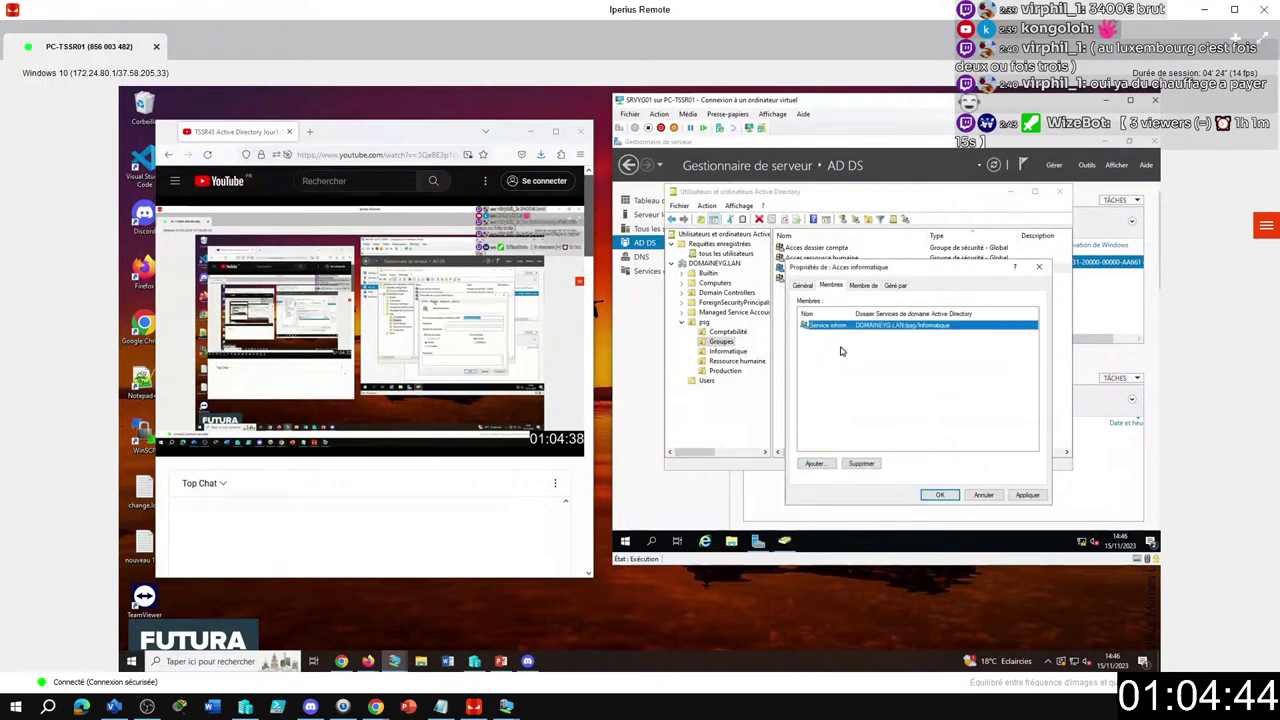
{"action": "left_click", "coordinate": [940, 495]}
{"action": "double_click", "coordinate": [803, 278]}
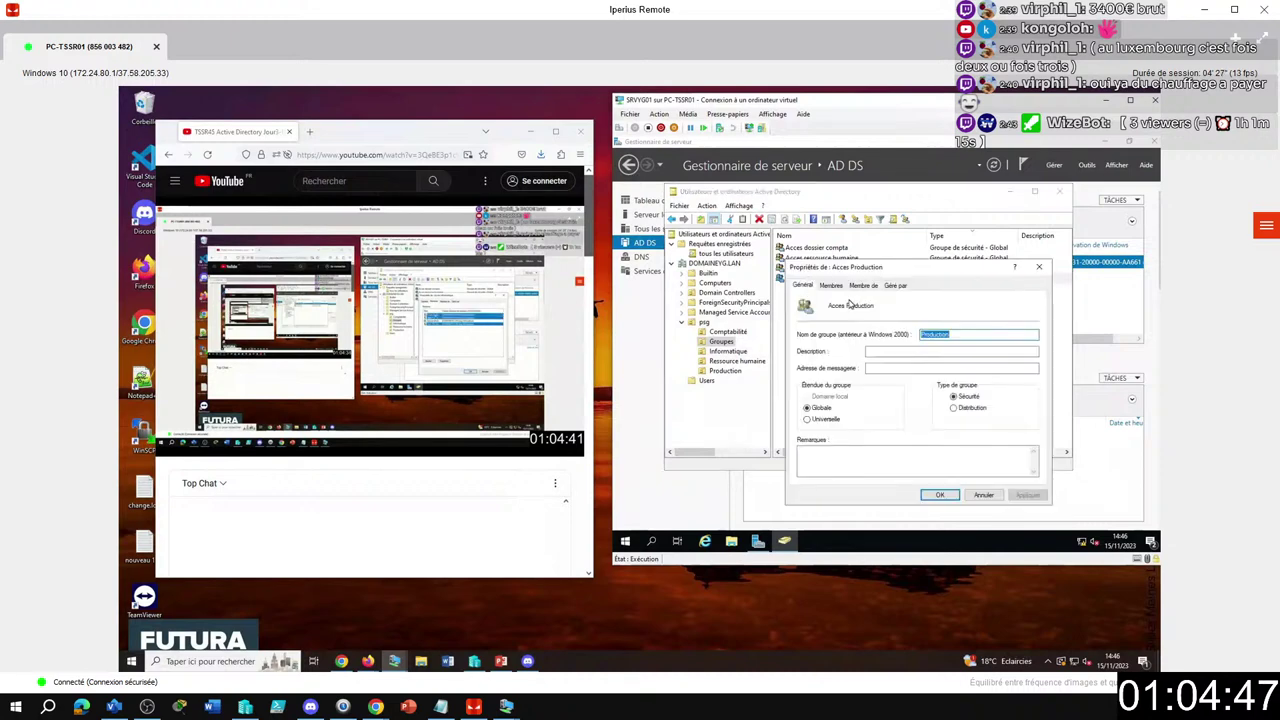
Remove all five user accounts from Acces Production's members.
{"action": "left_click", "coordinate": [831, 285]}
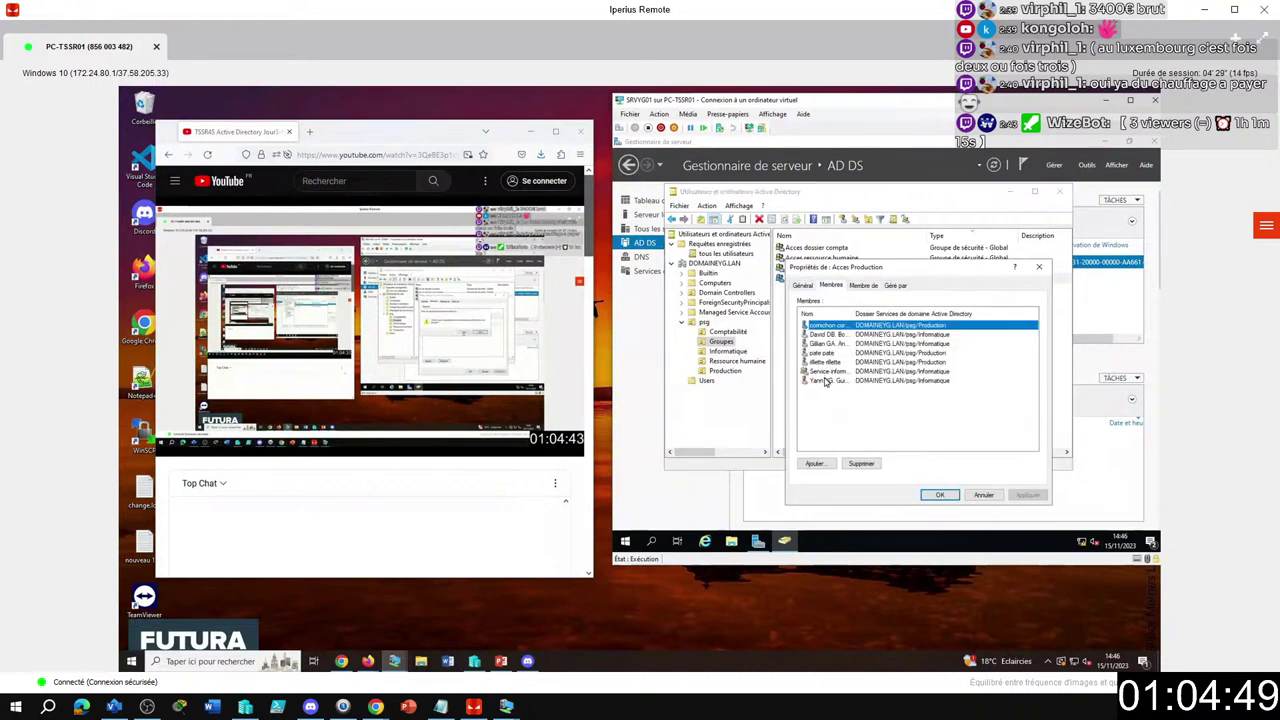
{"action": "left_click", "coordinate": [825, 380], "text": "ctrl"}
{"action": "left_click", "coordinate": [825, 361], "text": "ctrl"}
{"action": "left_click", "coordinate": [825, 352], "text": "ctrl"}
{"action": "left_click", "coordinate": [825, 343], "text": "ctrl"}
{"action": "left_click", "coordinate": [825, 334], "text": "ctrl"}
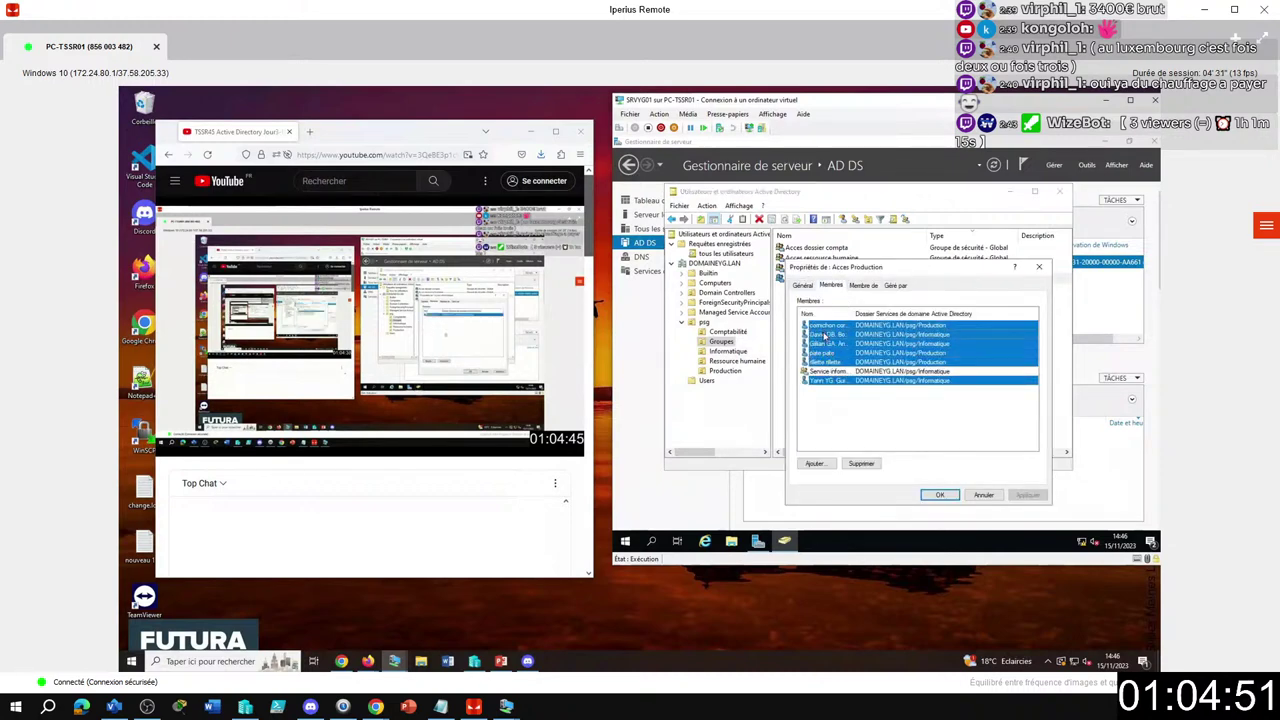
{"action": "left_click", "coordinate": [861, 463]}
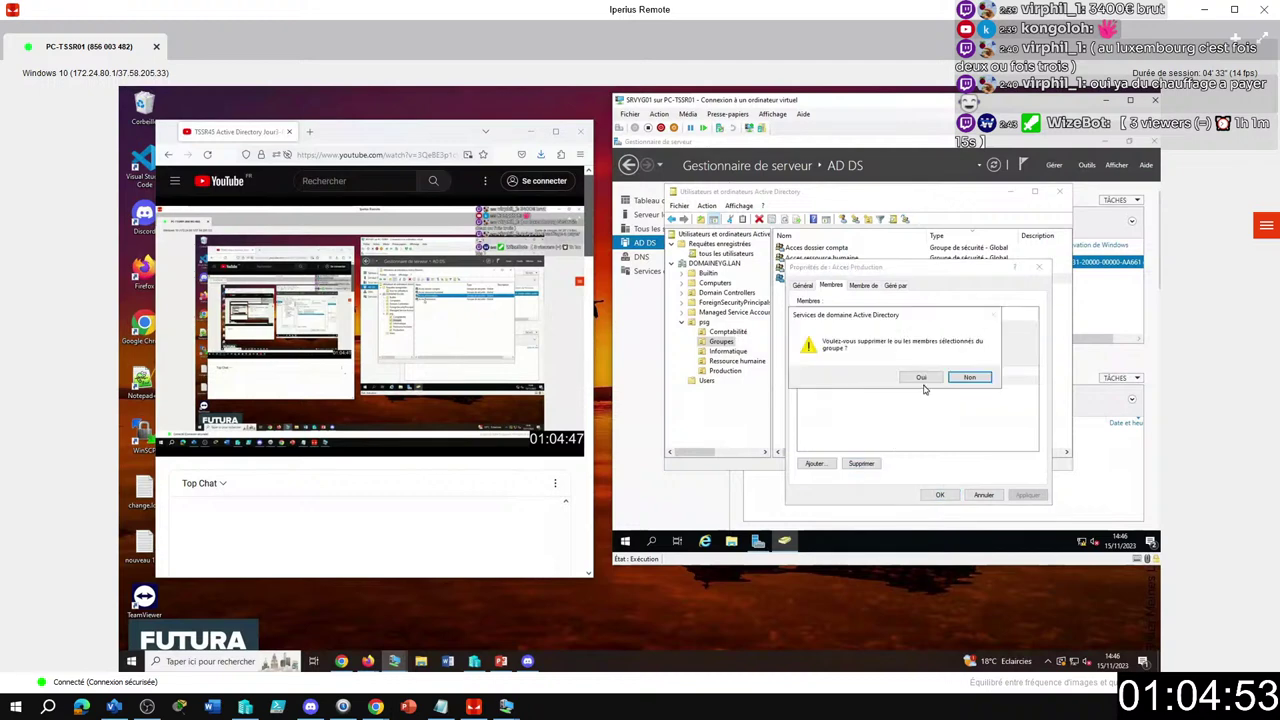
{"action": "left_click", "coordinate": [921, 378]}
Add Service Production to Acces Production via a 'Service' search and save.
{"action": "left_click", "coordinate": [816, 463]}
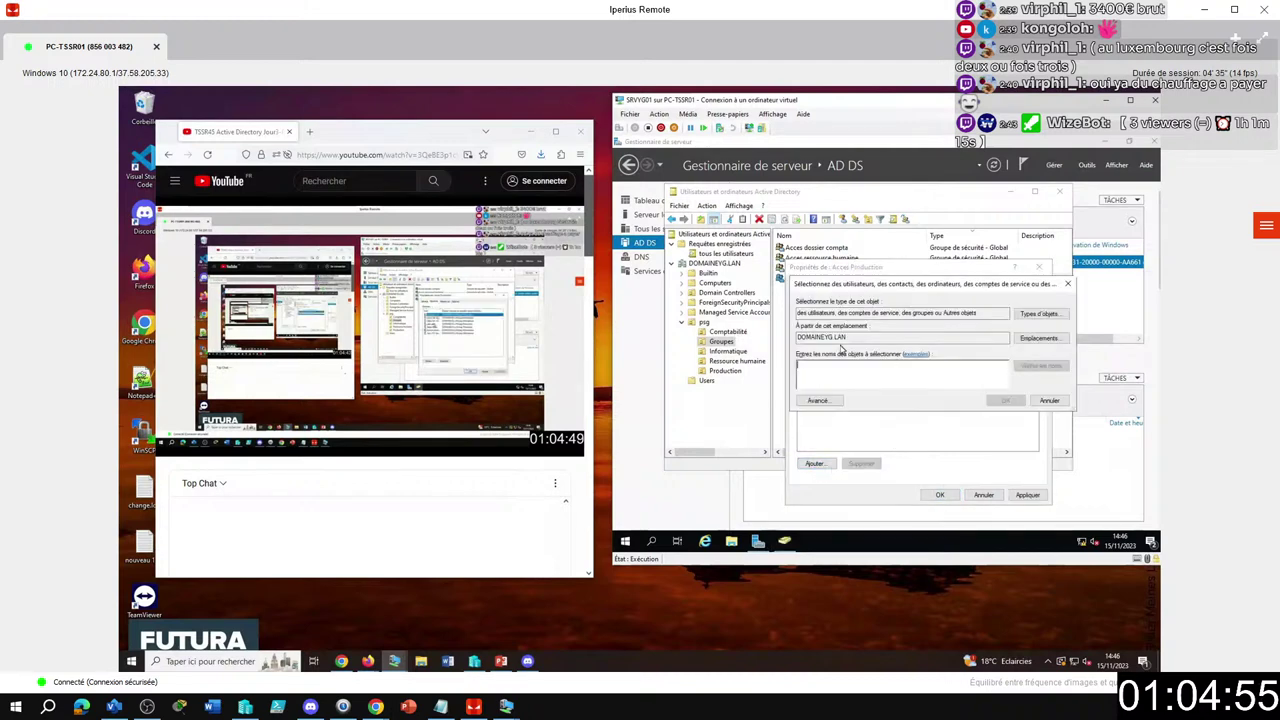
{"action": "type", "text": "Service"}
{"action": "key", "text": "Return"}
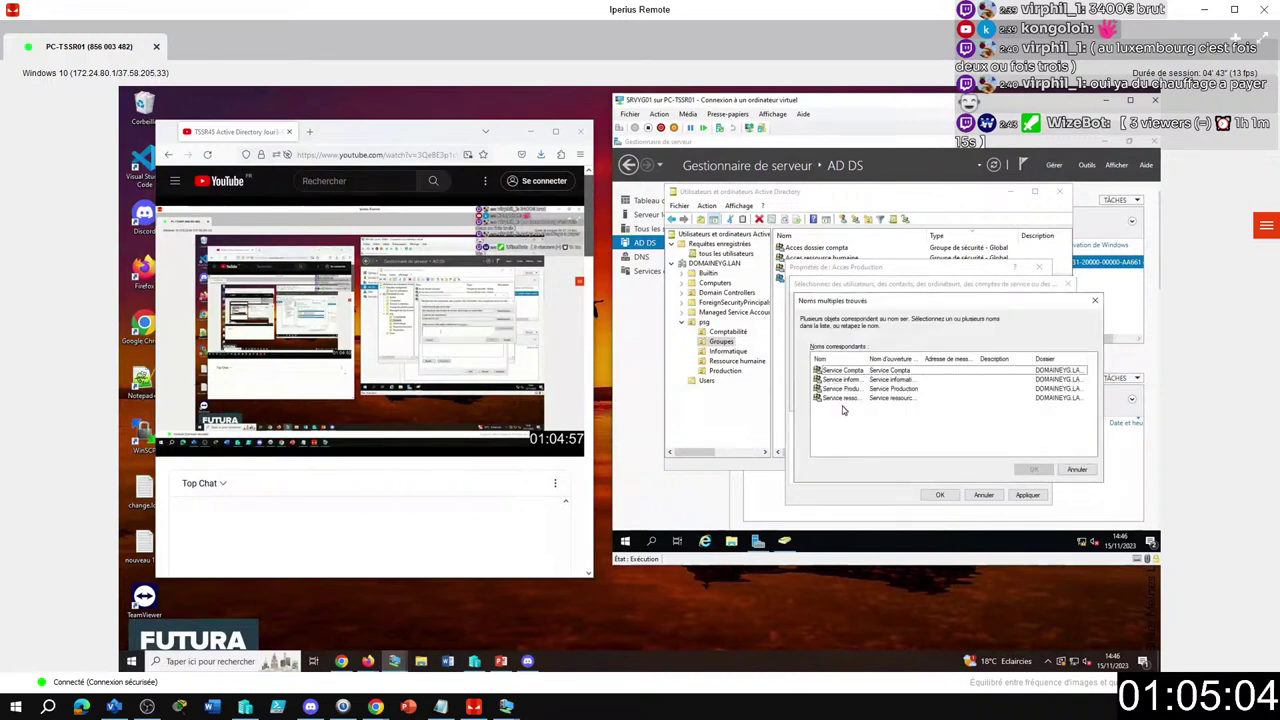
{"action": "left_click", "coordinate": [835, 388]}
{"action": "key", "text": "Return"}
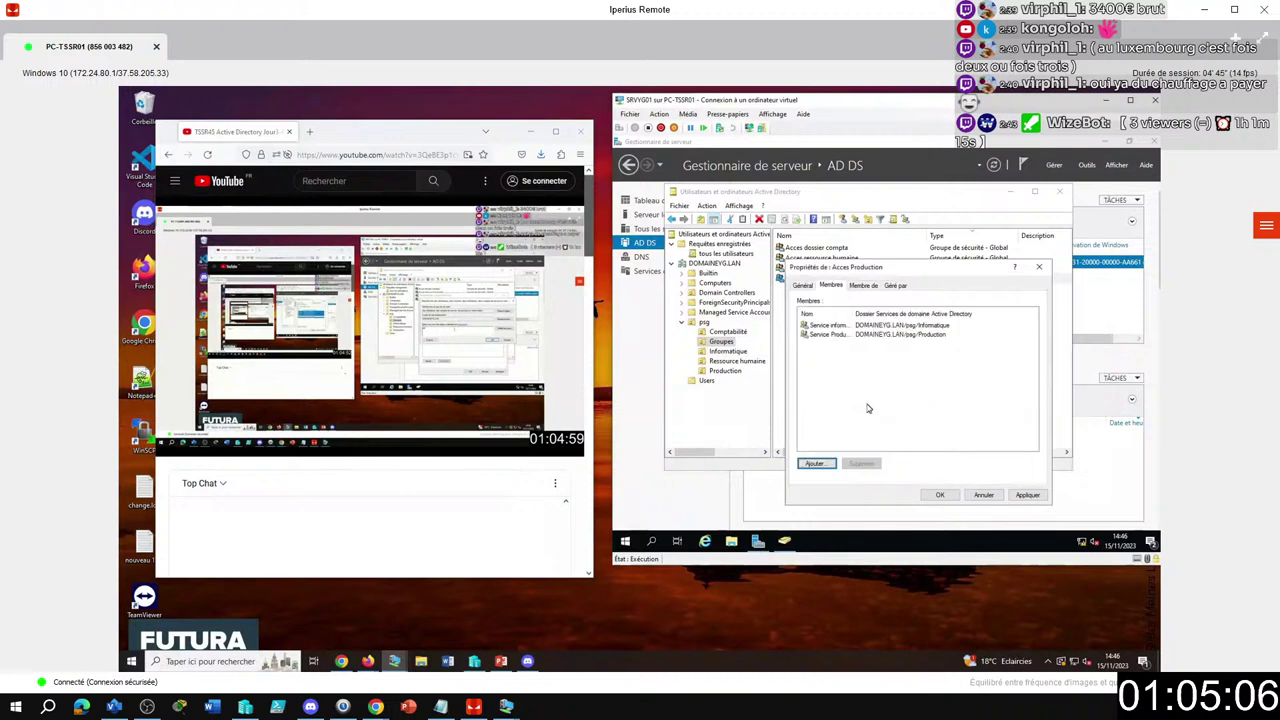
{"action": "left_click", "coordinate": [939, 494]}
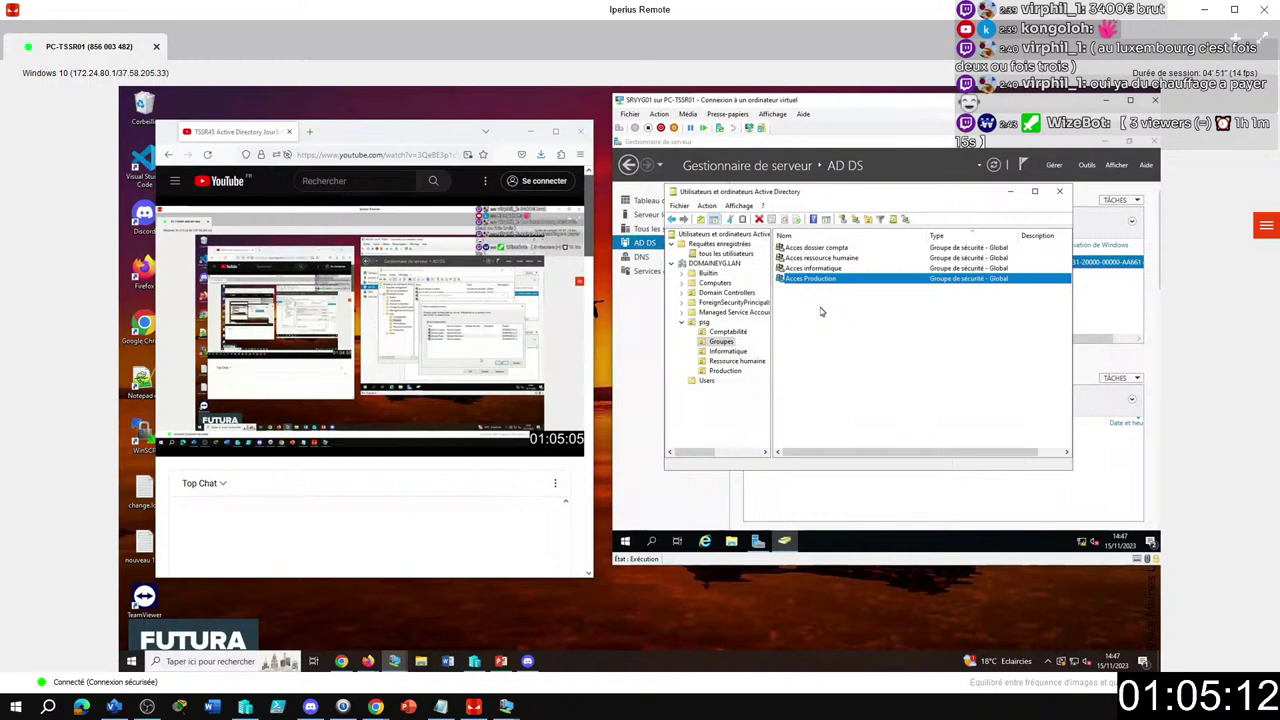
{"action": "left_click", "coordinate": [820, 312]}
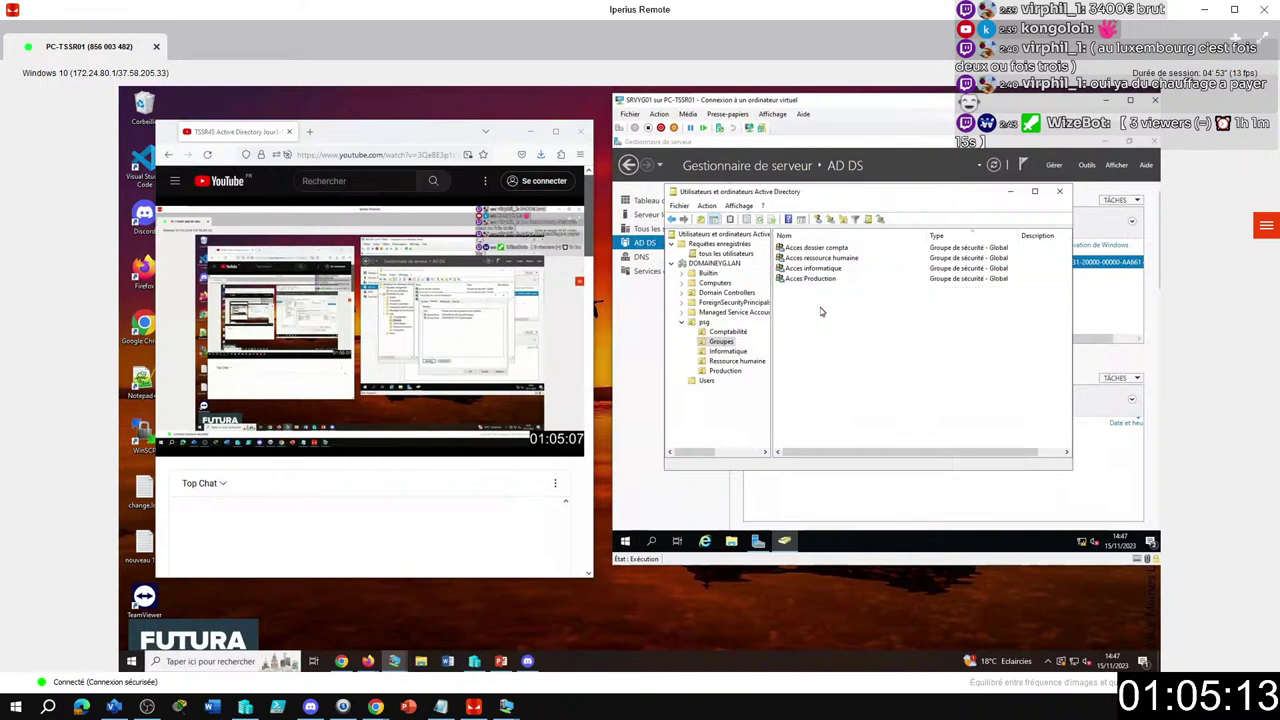
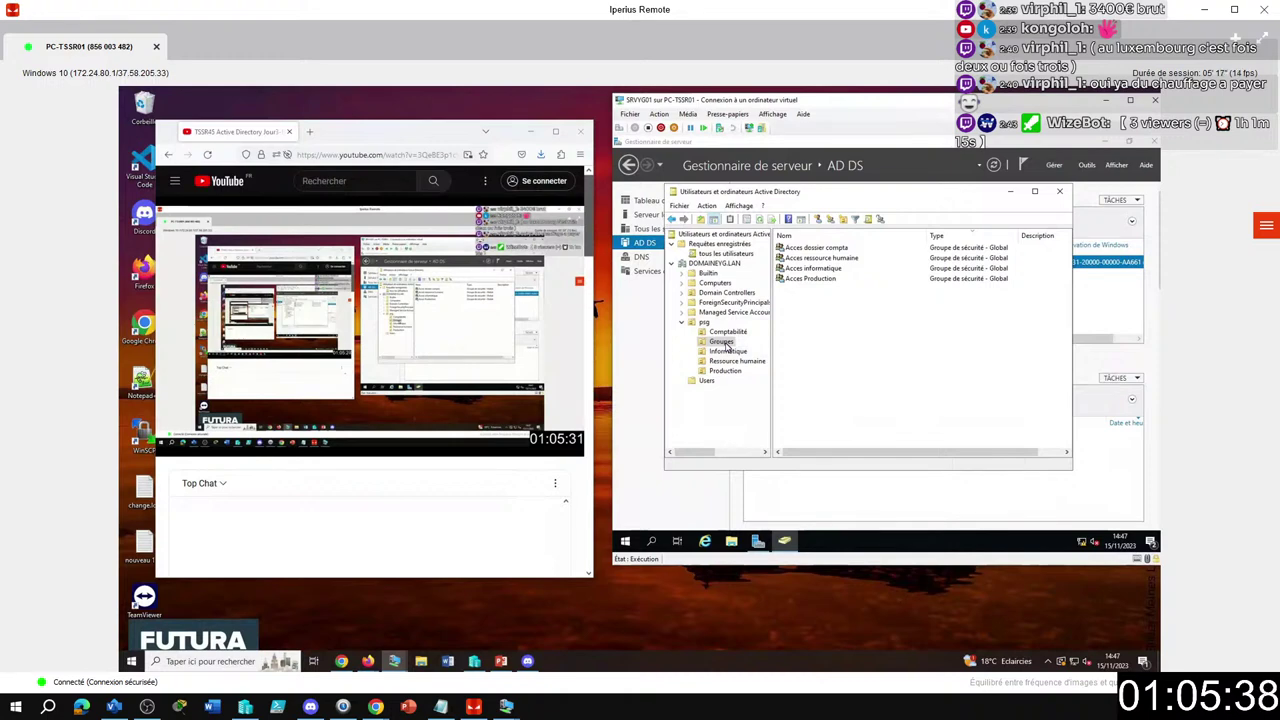
Browse the Production, Groupes and Informatique OUs and review Service Production's members and Membre de groups.
{"action": "left_click", "coordinate": [726, 371]}
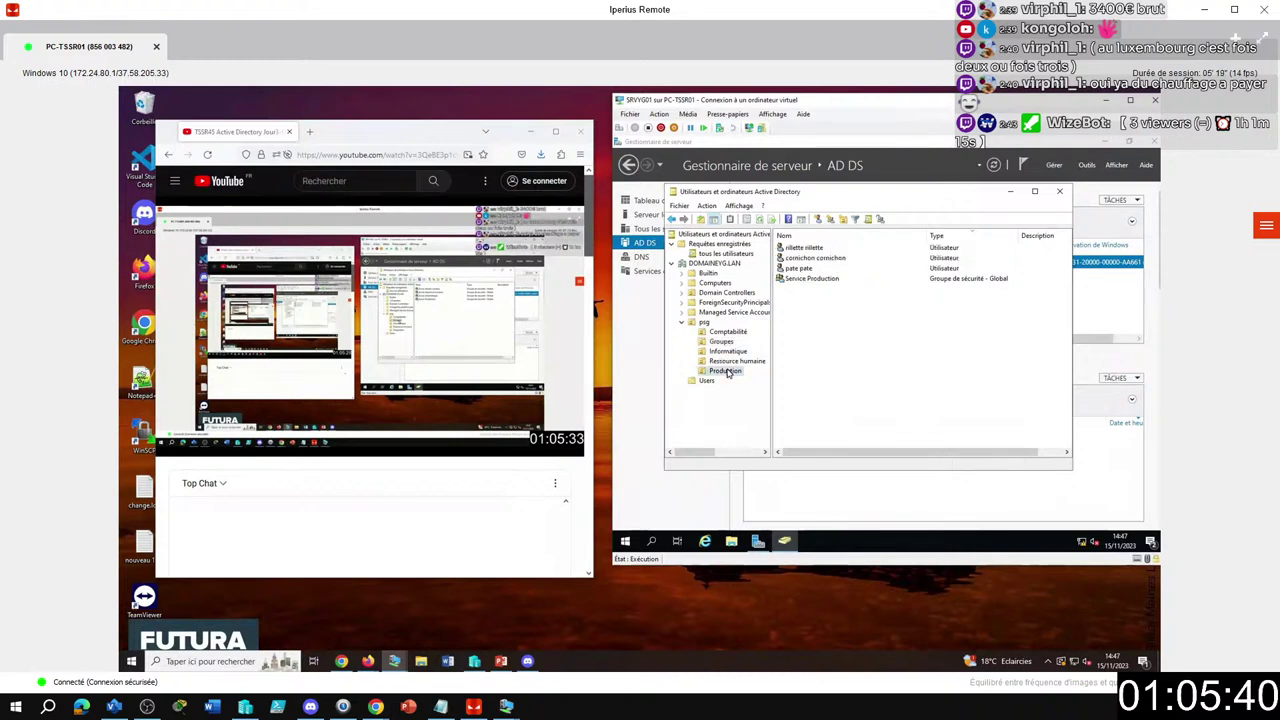
{"action": "left_click", "coordinate": [728, 343]}
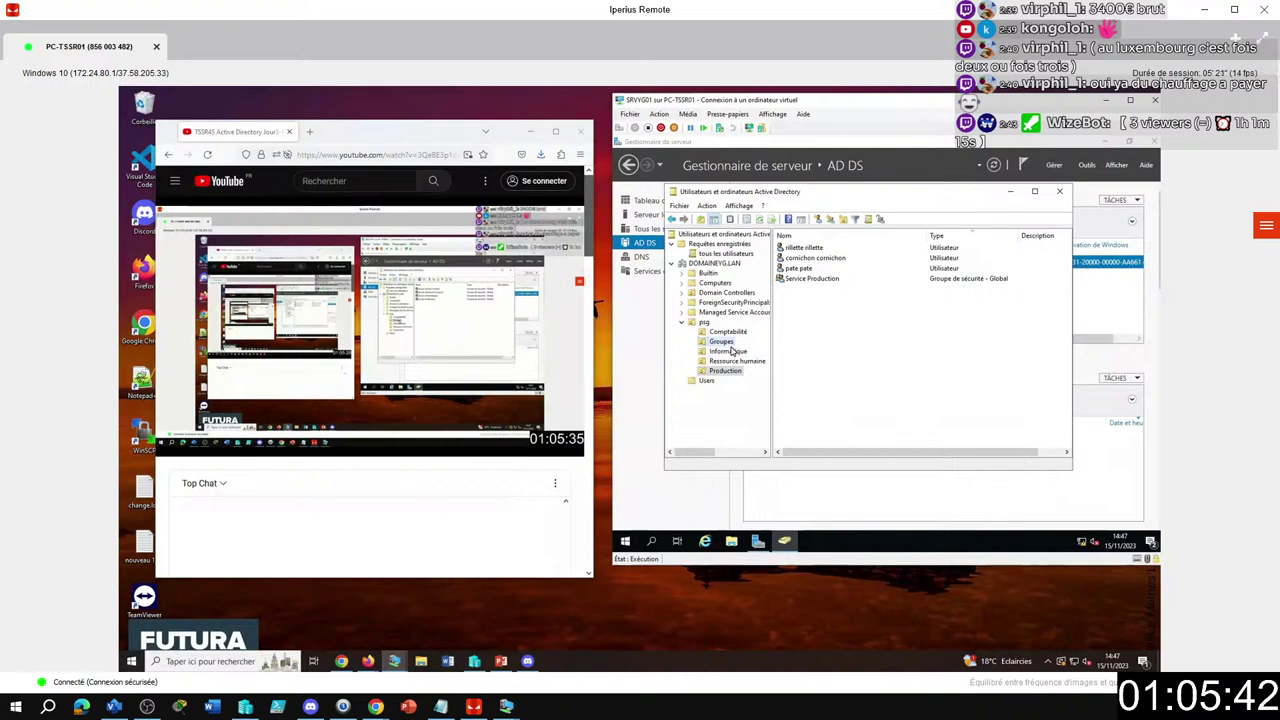
{"action": "left_click", "coordinate": [729, 352]}
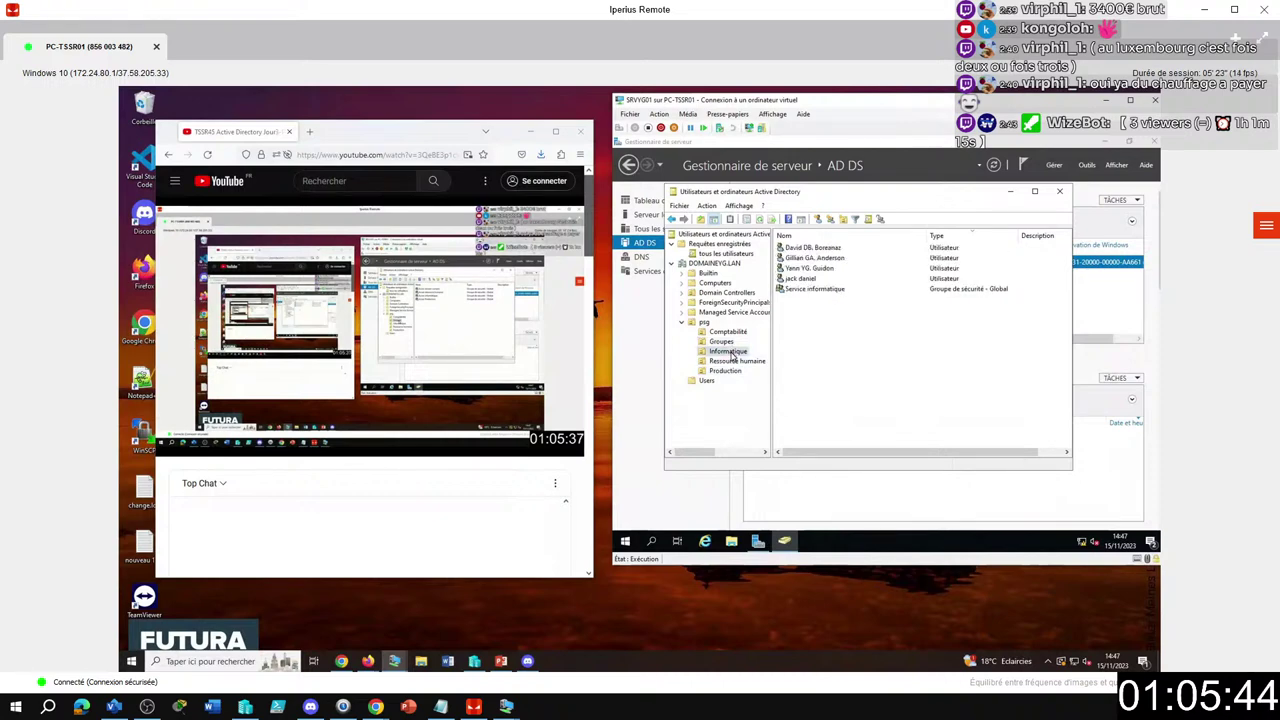
{"action": "left_click", "coordinate": [726, 371]}
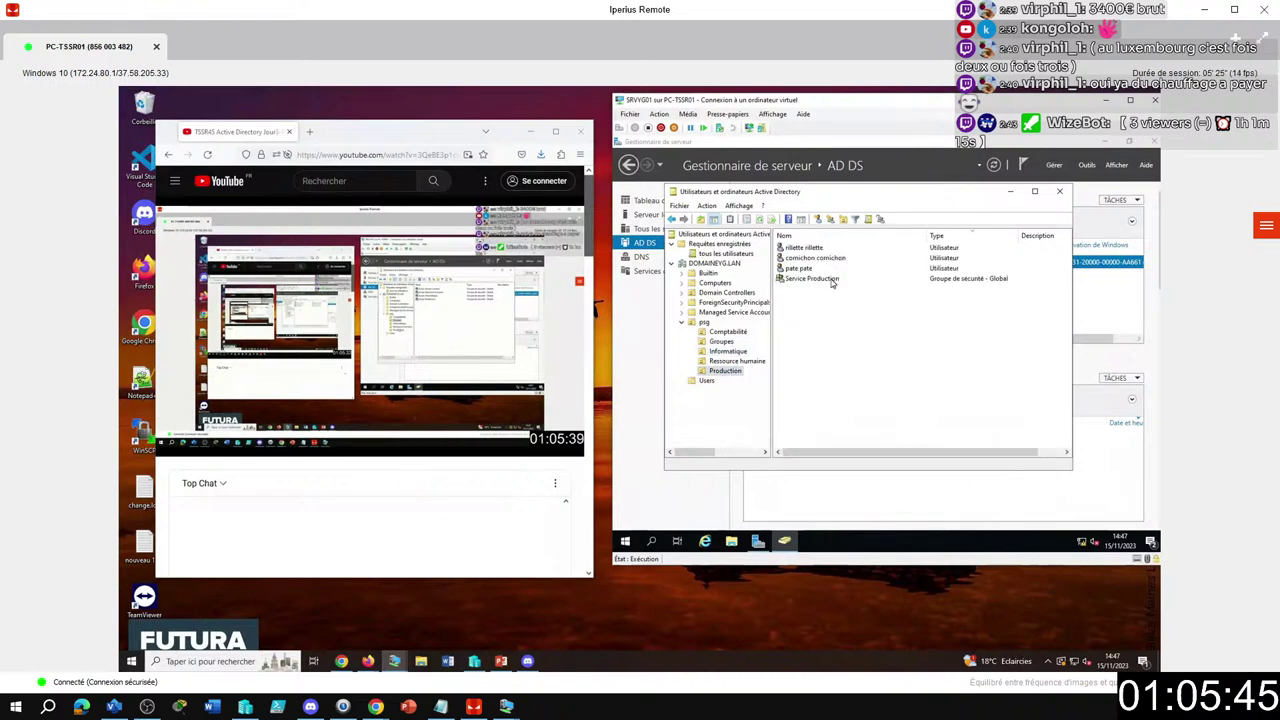
{"action": "double_click", "coordinate": [835, 278]}
{"action": "left_click", "coordinate": [832, 286]}
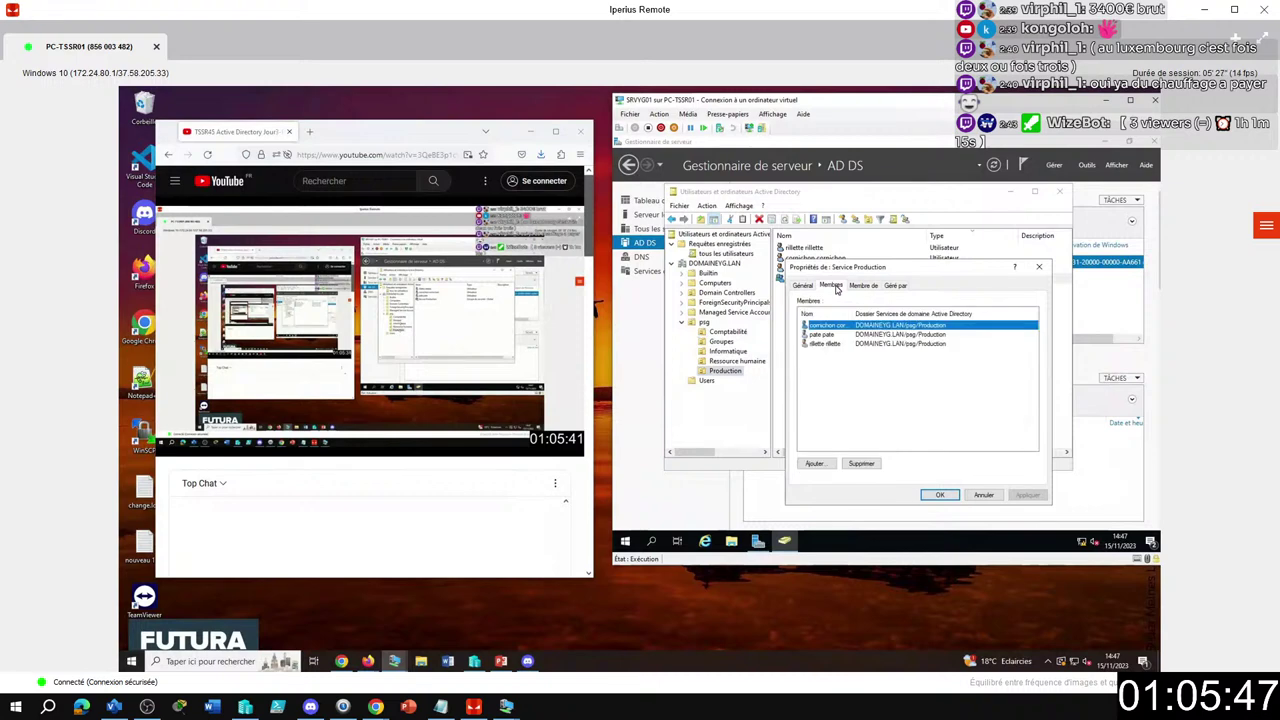
{"action": "left_click", "coordinate": [862, 286]}
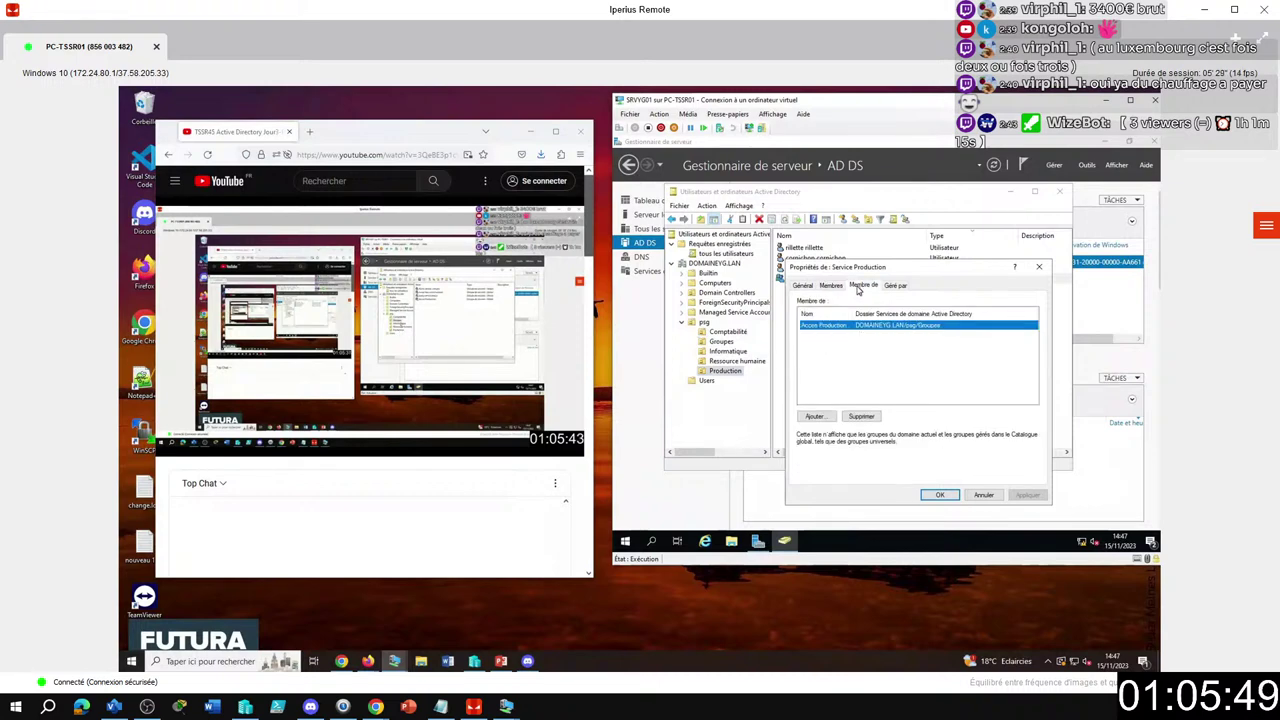
{"action": "left_click", "coordinate": [834, 286]}
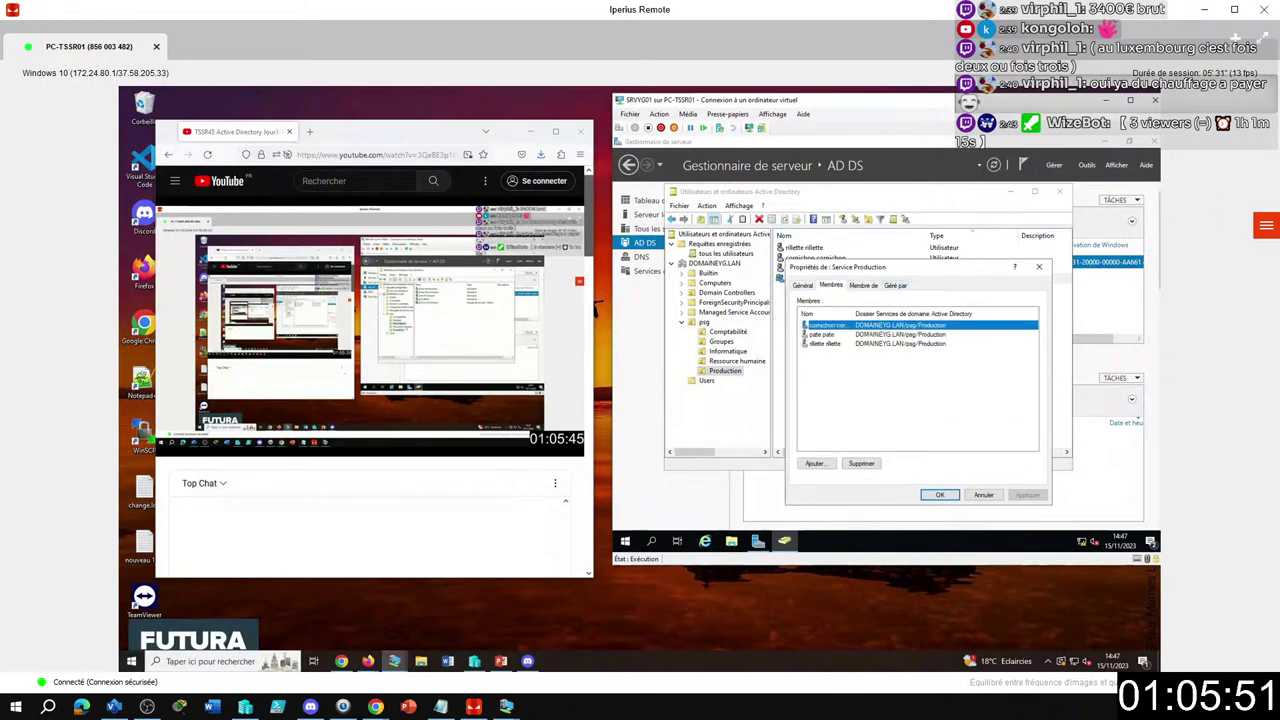
{"action": "left_click", "coordinate": [940, 495]}
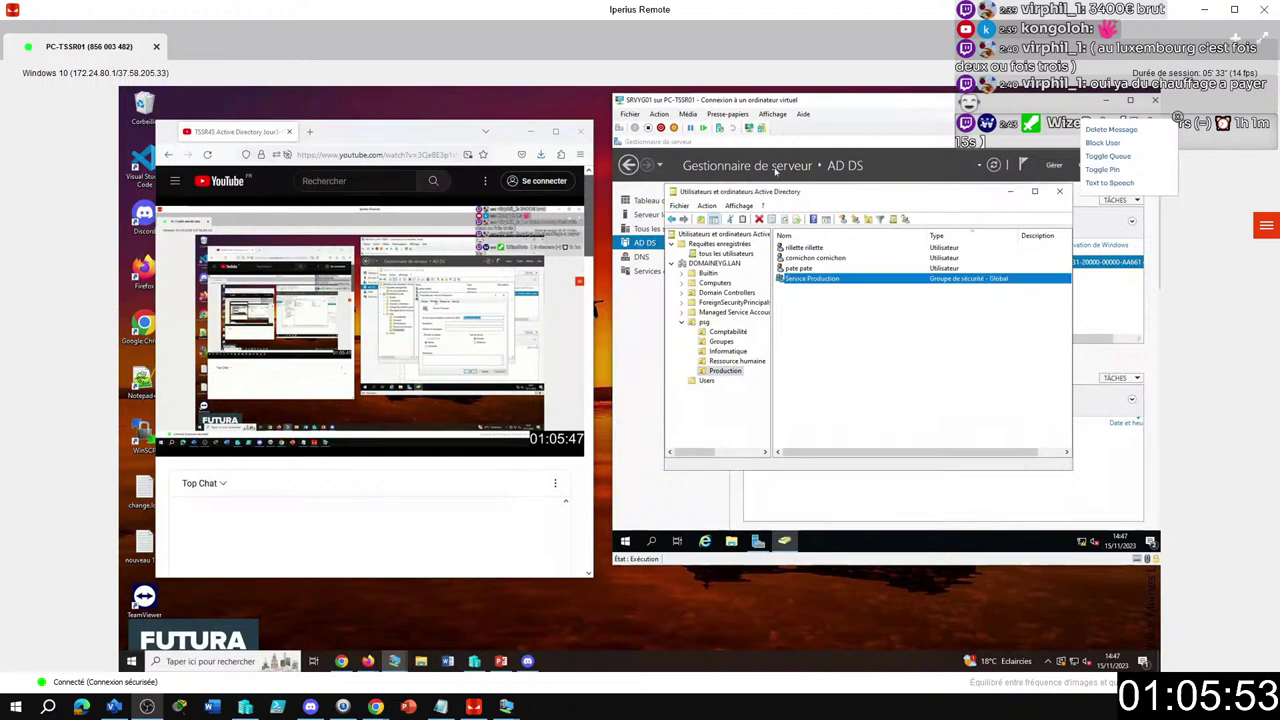
Open Service informatique's properties to list its four Informatique member users.
{"action": "left_click", "coordinate": [727, 351]}
{"action": "left_click", "coordinate": [829, 290]}
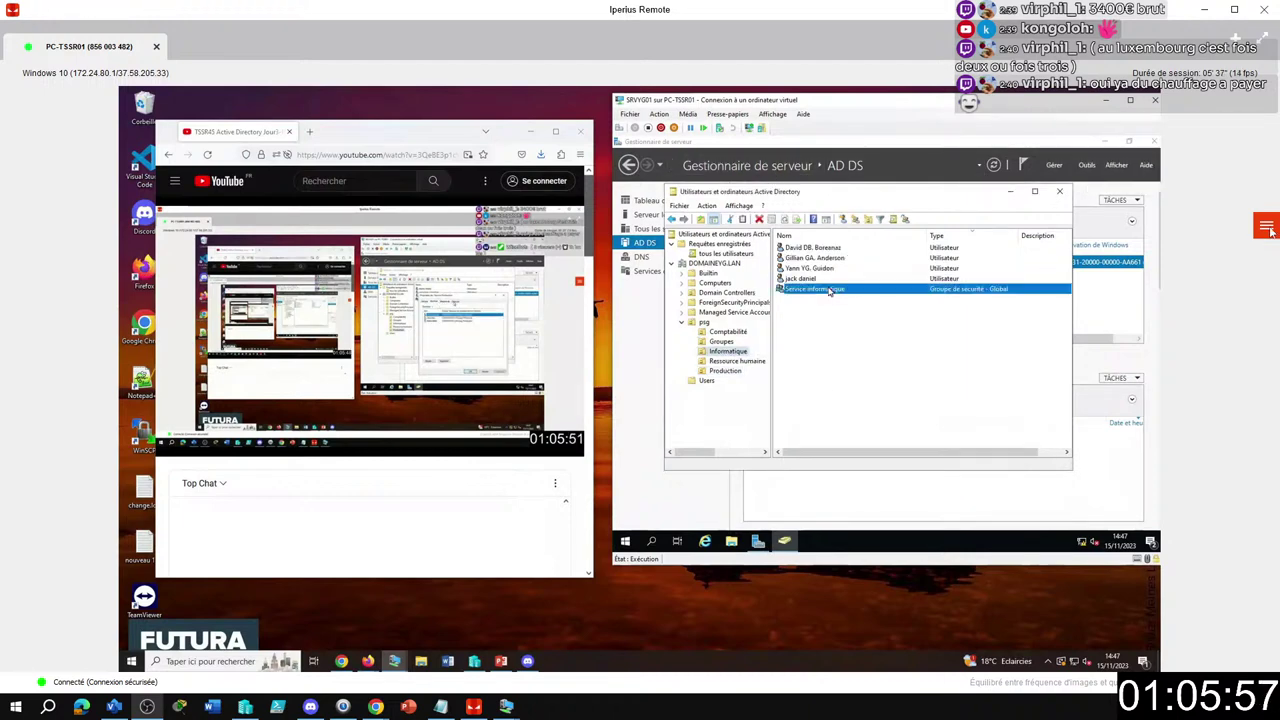
{"action": "double_click", "coordinate": [829, 290]}
{"action": "left_click", "coordinate": [830, 287]}
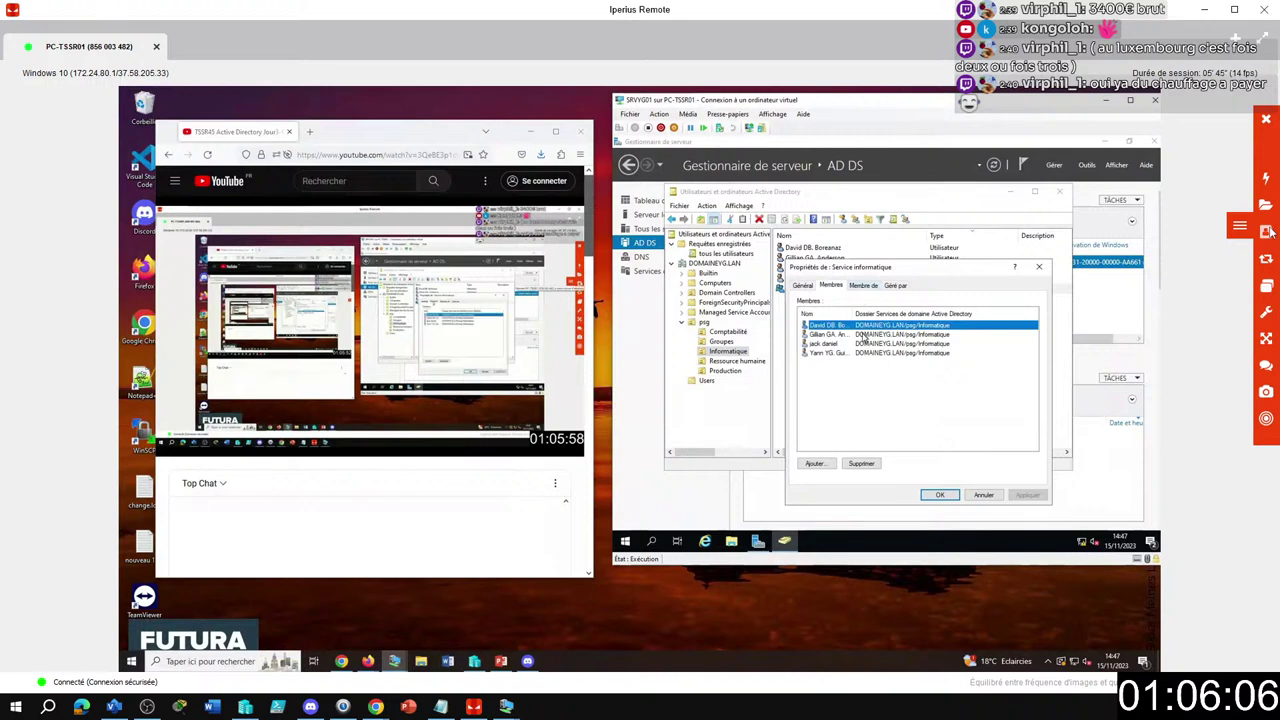
Disconnect the Iperius Remote session to PC-TSSR01, confirming with Oui.
{"action": "left_click", "coordinate": [1266, 119]}
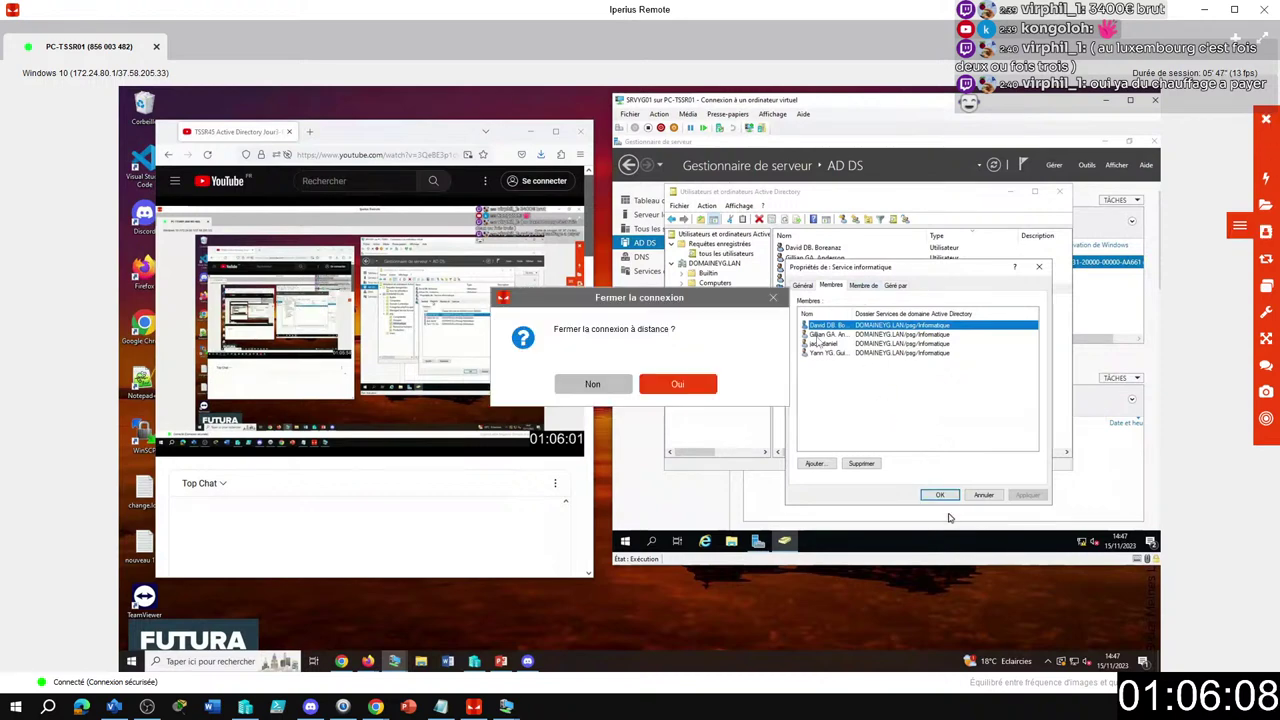
{"action": "left_click", "coordinate": [675, 381]}
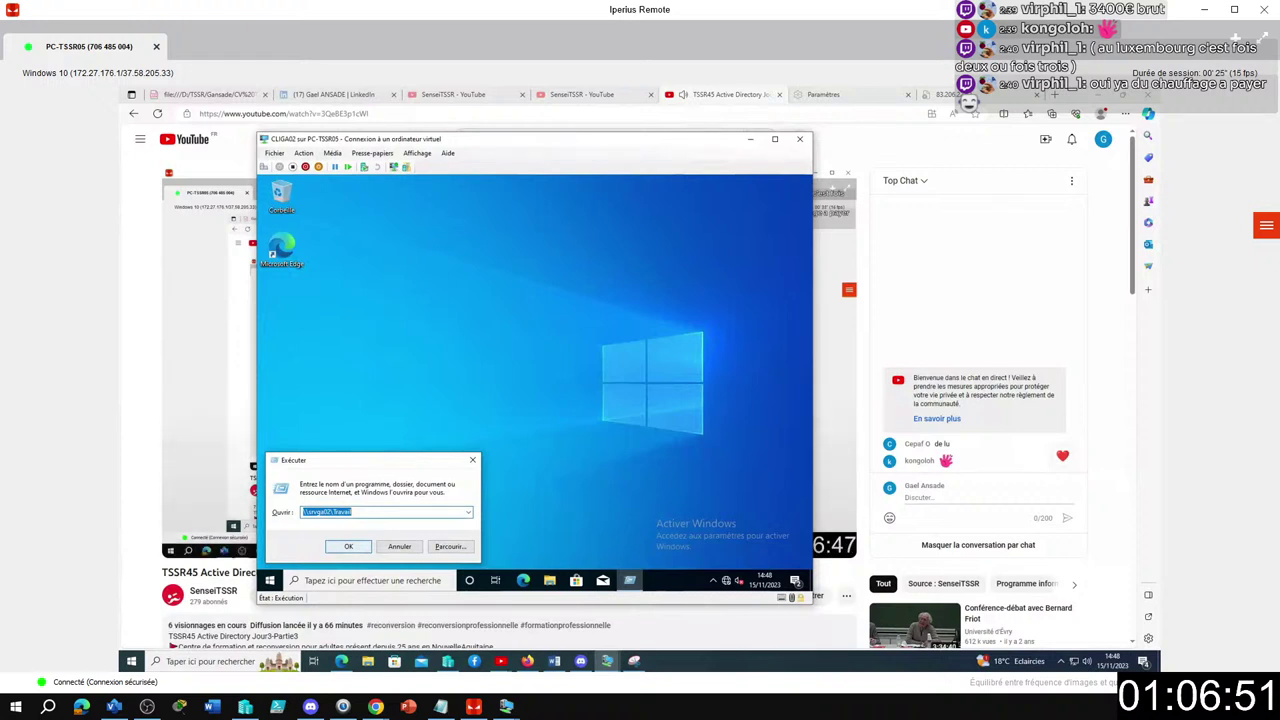
Attempt \\srvga02\Travail from the client, get access denied, then switch to the server VM.
{"action": "left_click", "coordinate": [349, 546]}
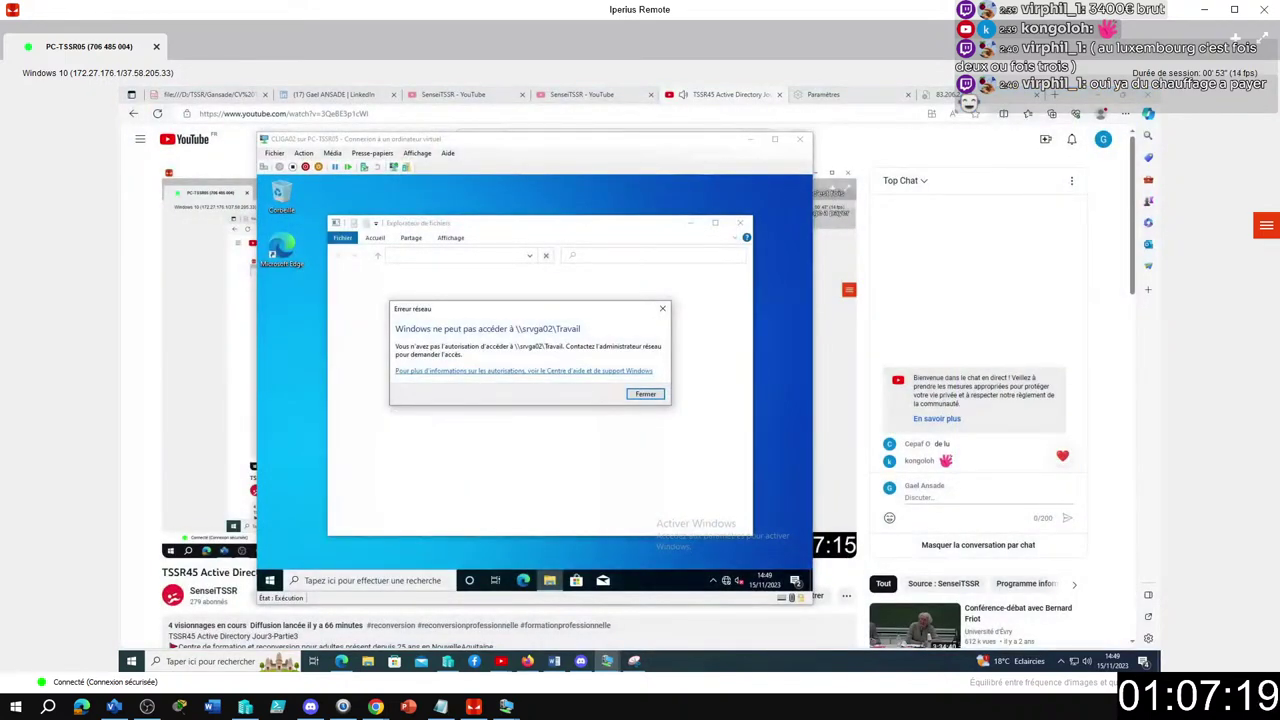
{"action": "key", "text": "alt+Tab"}
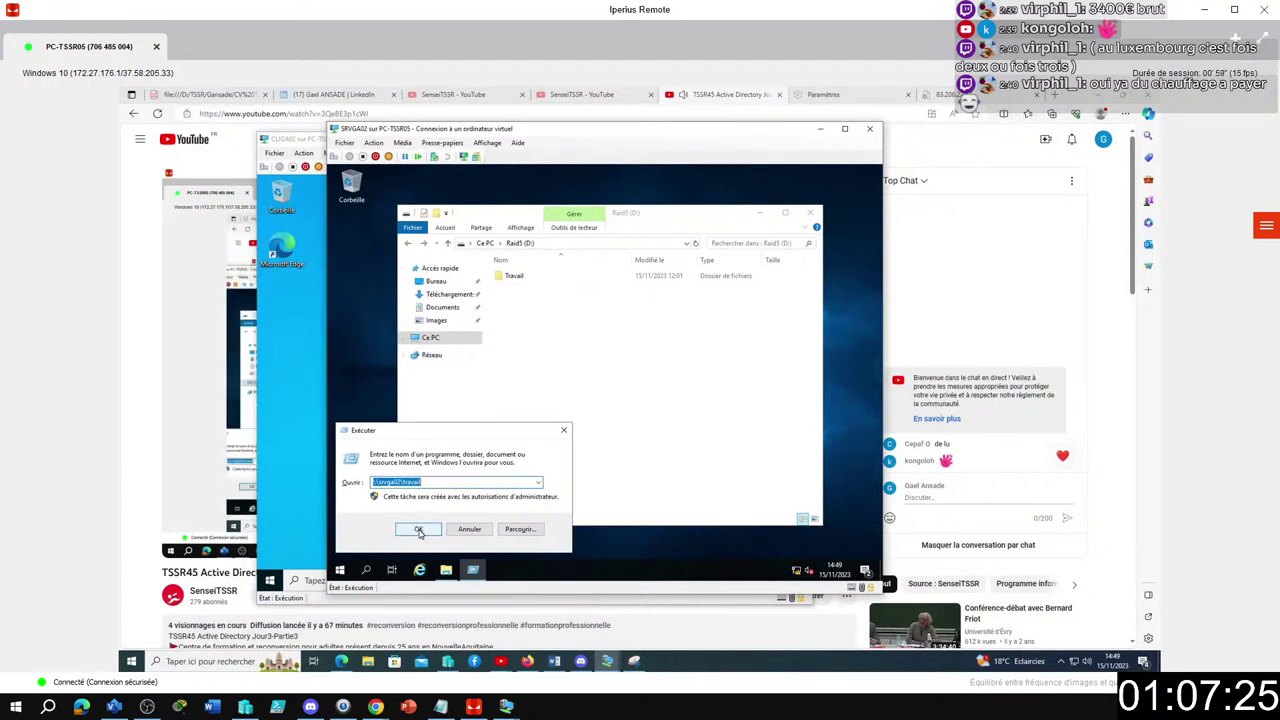
Open \\srvga02\travail on the server to see its four department folders, then go up to srvga02's shares.
{"action": "left_click", "coordinate": [419, 531]}
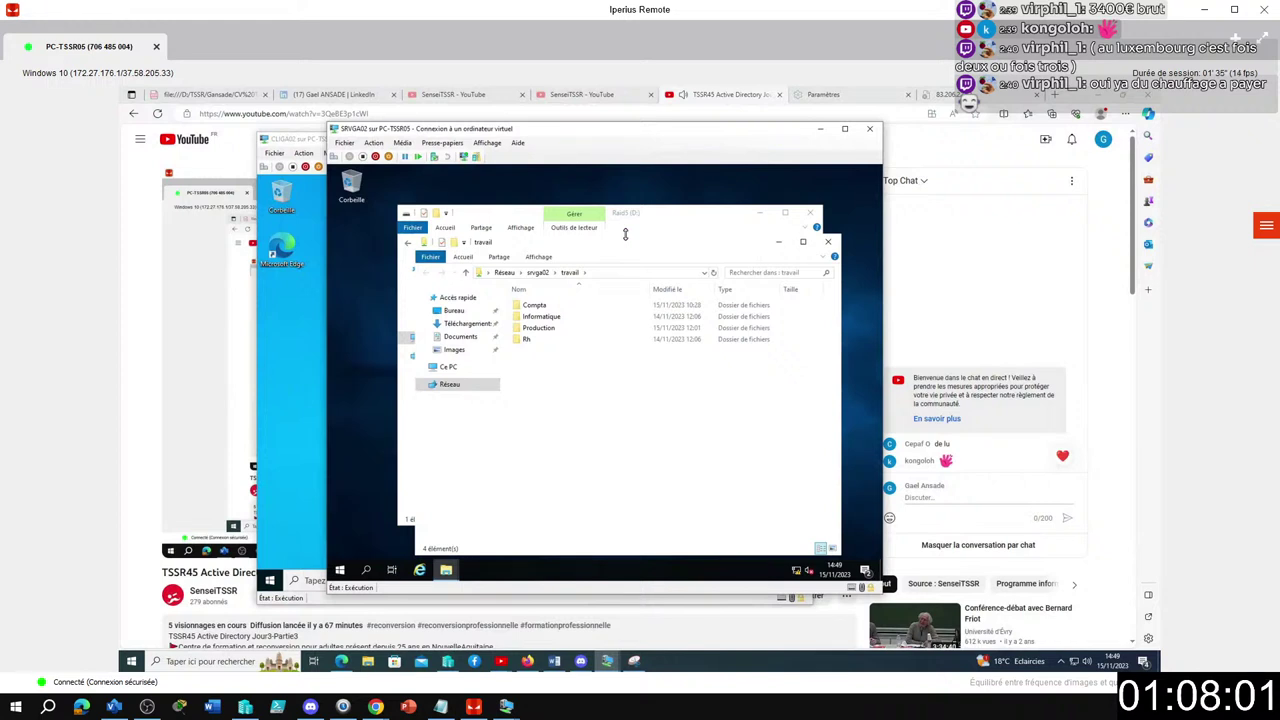
{"action": "left_click", "coordinate": [533, 274]}
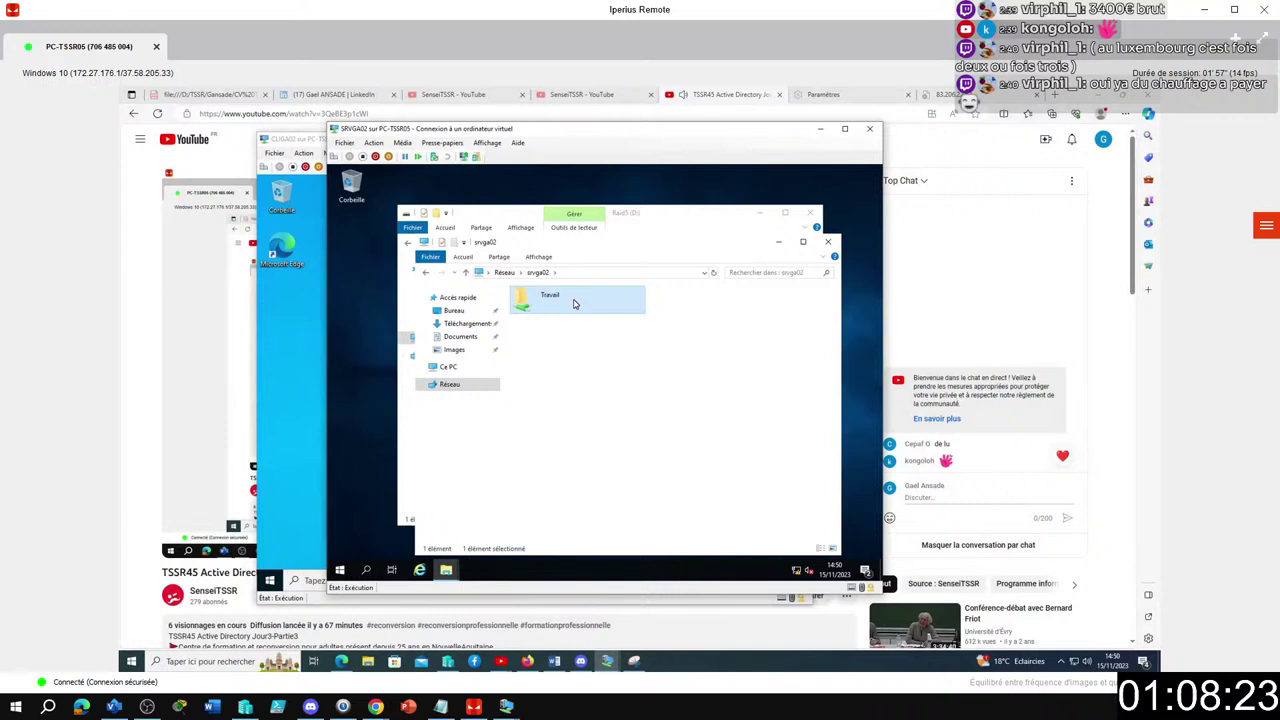
{"action": "left_click", "coordinate": [555, 391]}
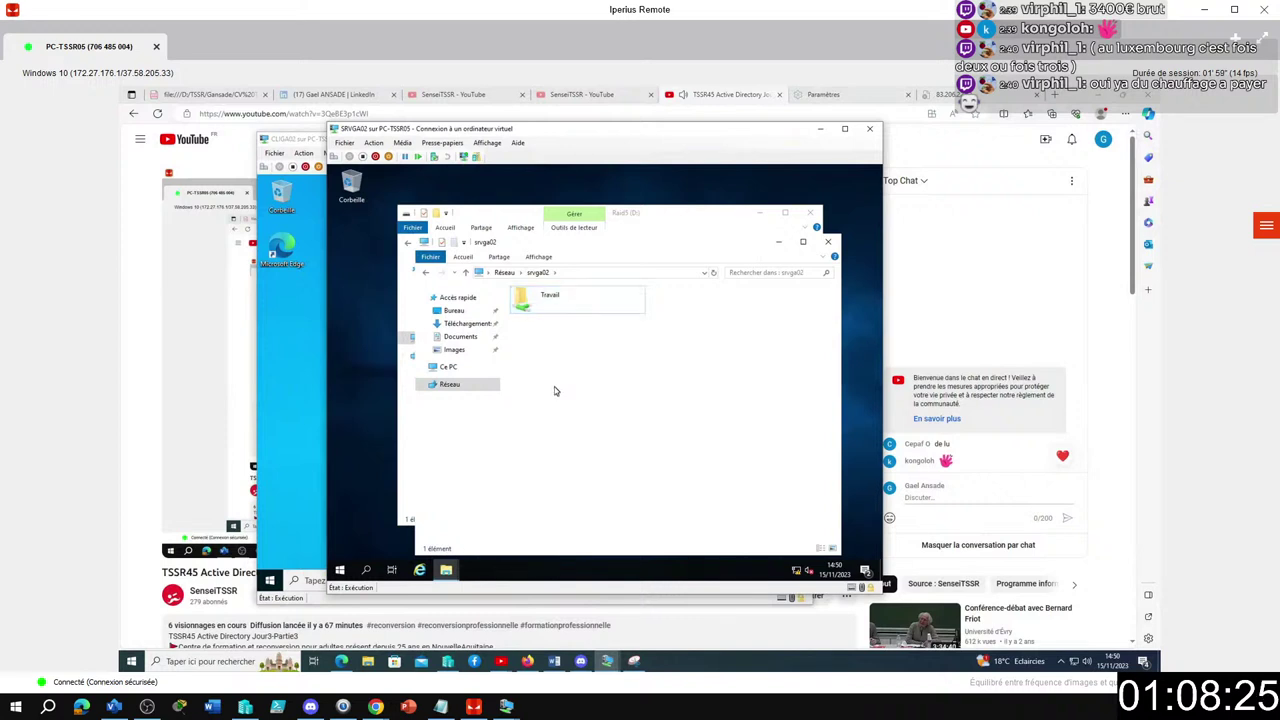
{"action": "key", "text": "super+r"}
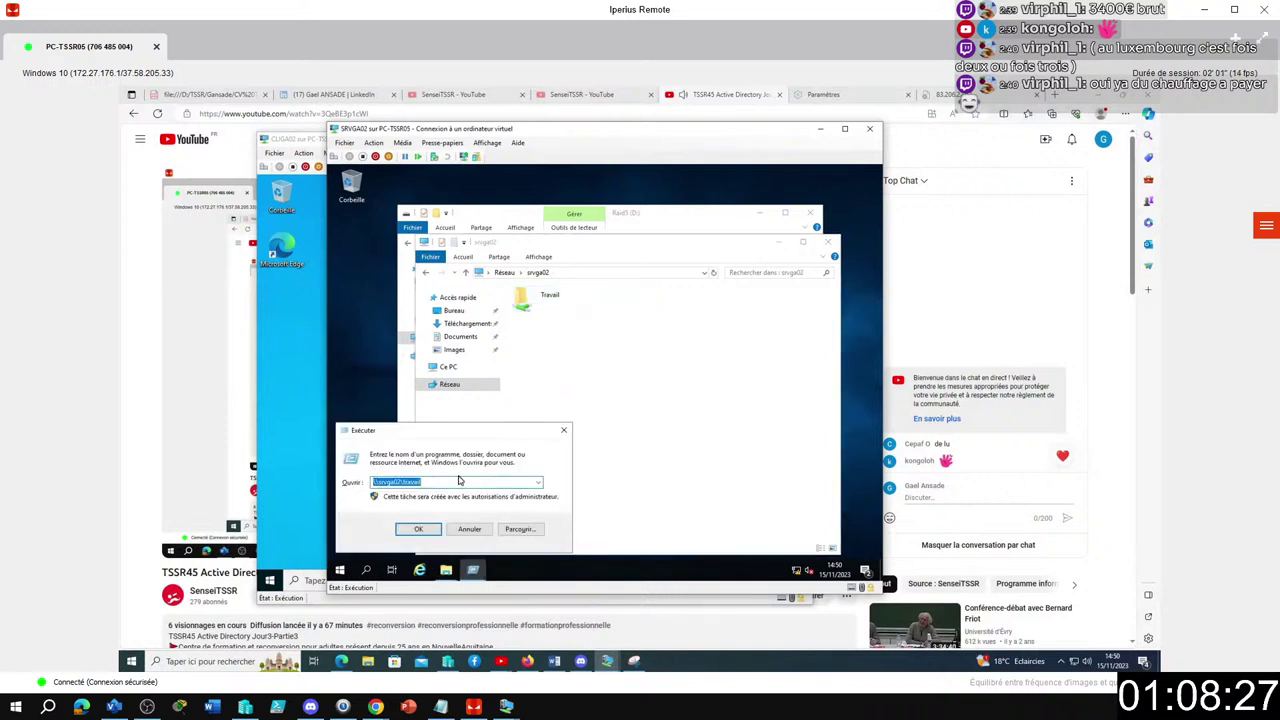
Run hostname in a cmd console to confirm the server is SRVGA02, then close it.
{"action": "type", "text": "cmd"}
{"action": "key", "text": "Return"}
{"action": "type", "text": "hostna"}
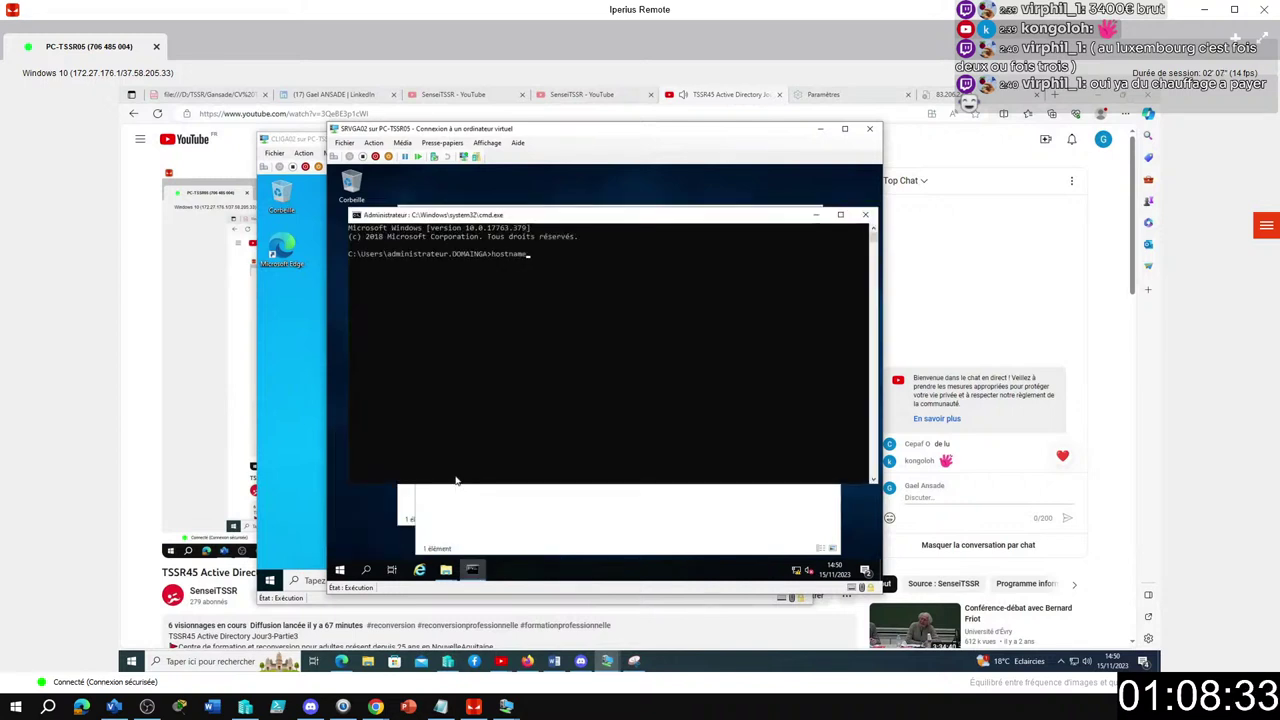
{"action": "type", "text": "me"}
{"action": "key", "text": "Return"}
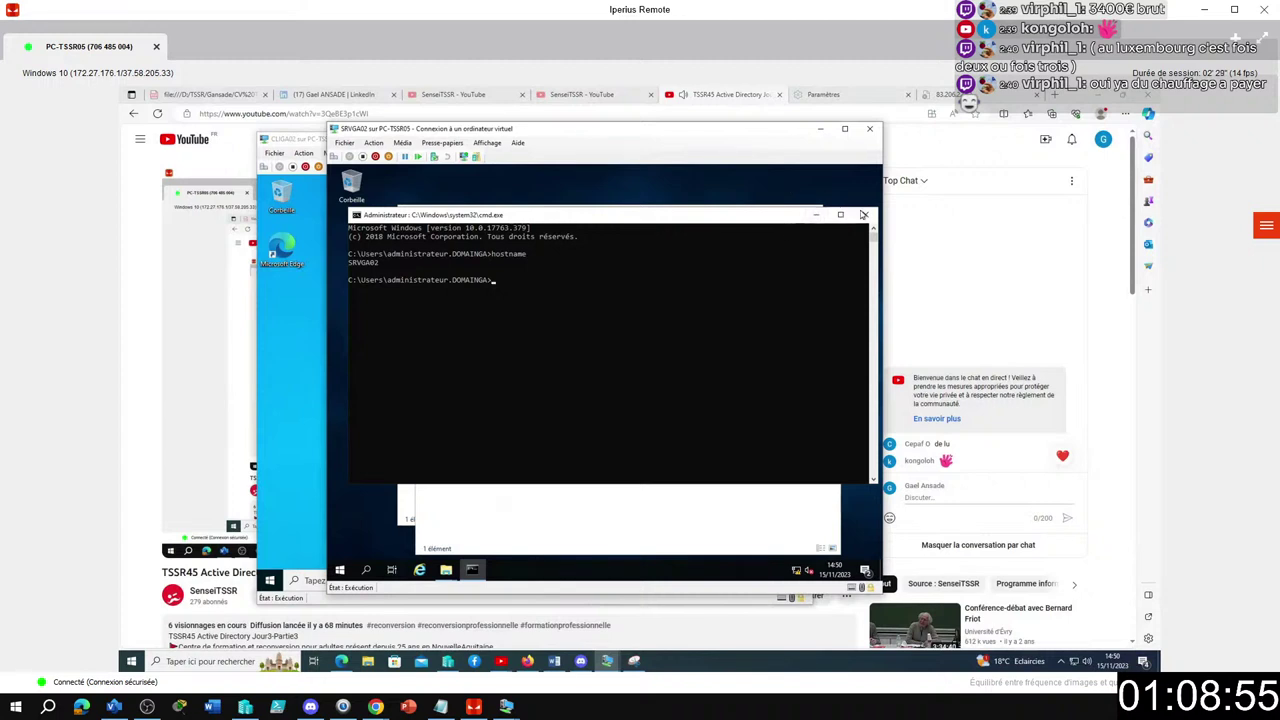
{"action": "left_click", "coordinate": [867, 215]}
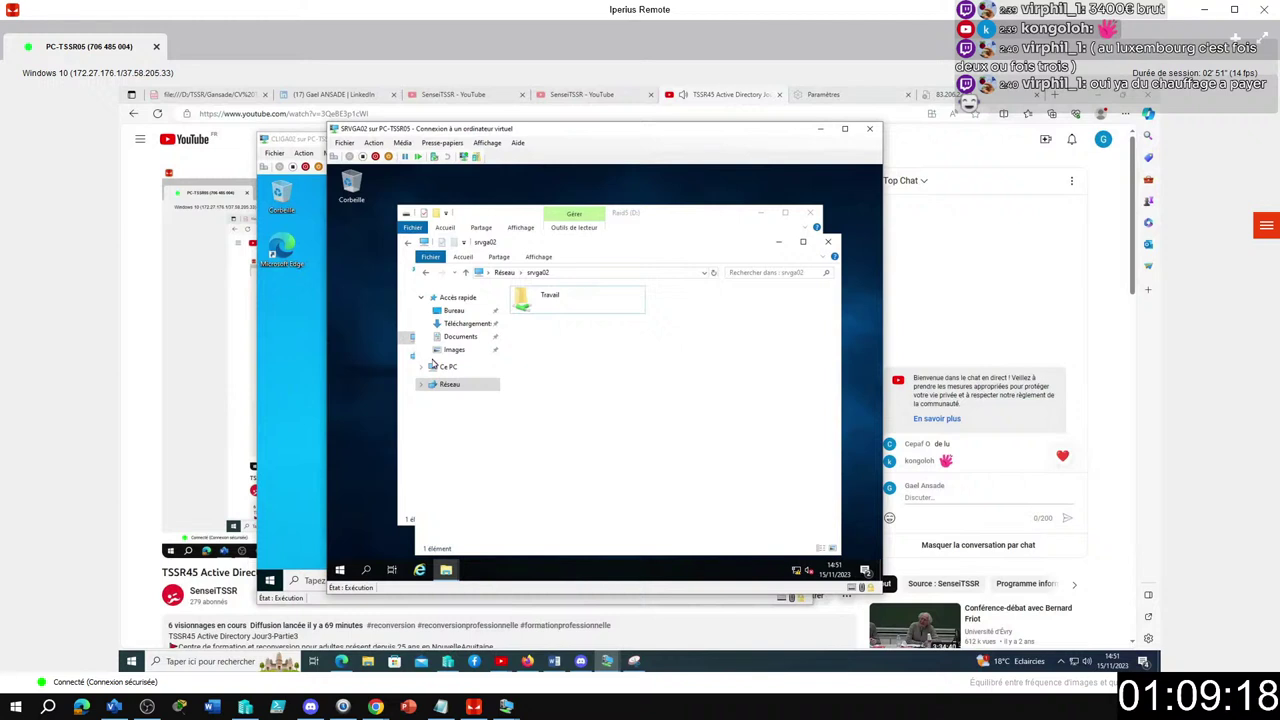
Review the Travail share permissions on Raid5 (D:), where Tout le monde has full control.
{"action": "left_click", "coordinate": [830, 243]}
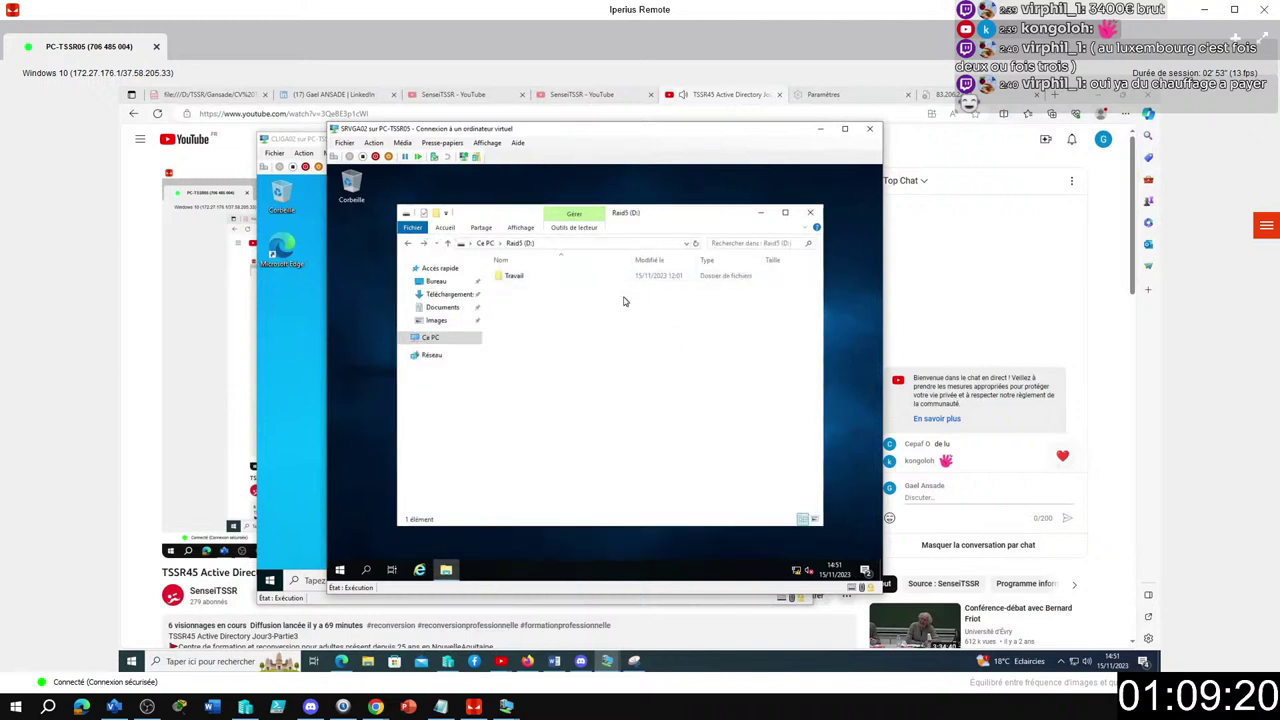
{"action": "left_click", "coordinate": [539, 276]}
{"action": "right_click", "coordinate": [539, 276]}
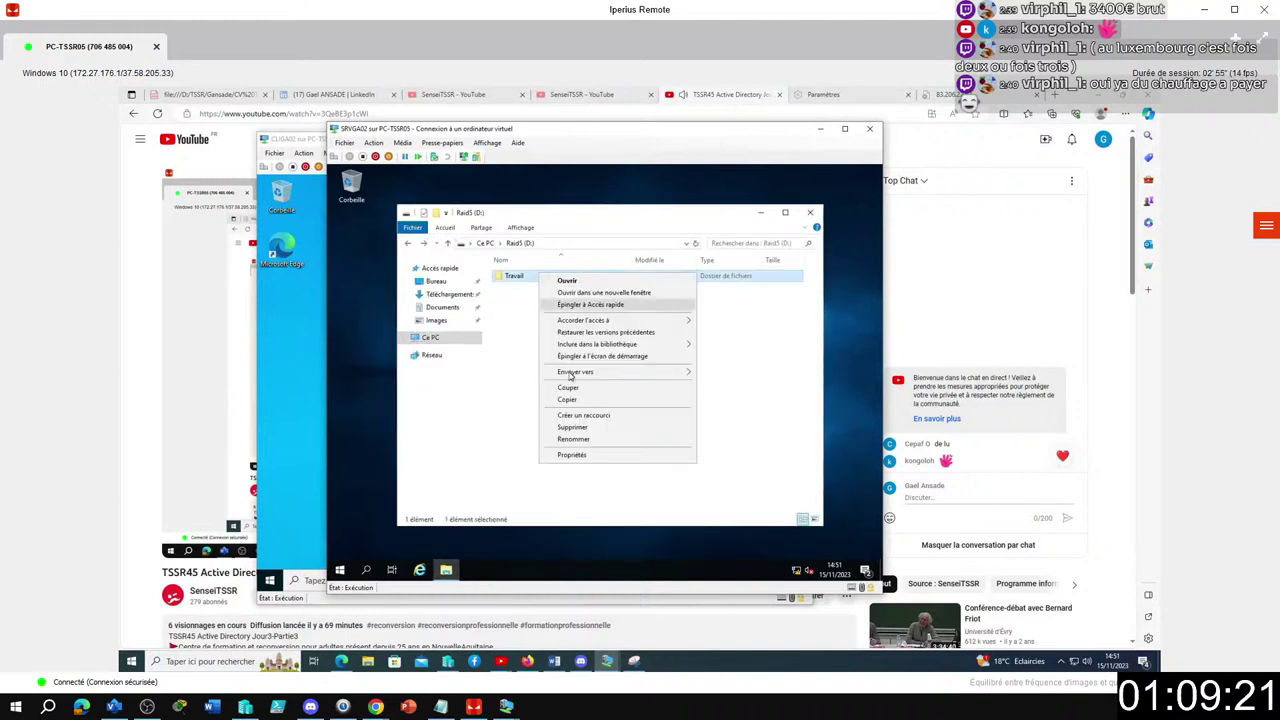
{"action": "left_click", "coordinate": [573, 457]}
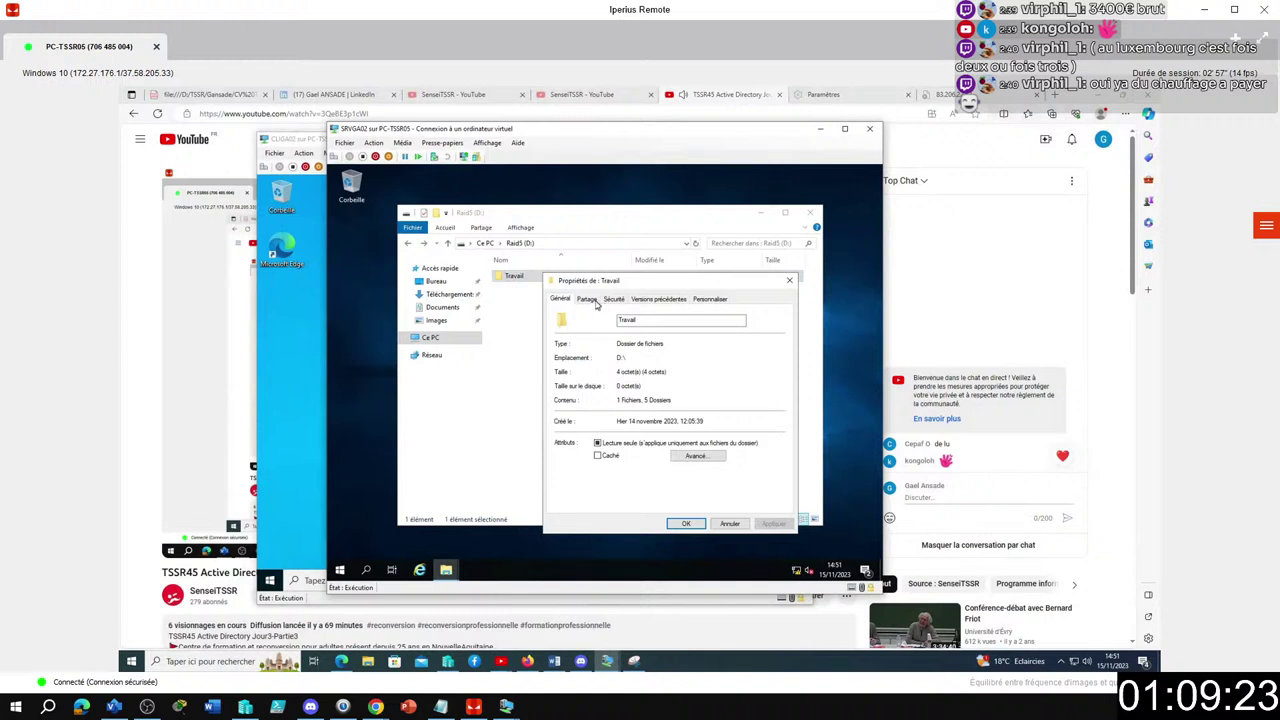
{"action": "left_click", "coordinate": [594, 299]}
{"action": "left_click", "coordinate": [590, 430]}
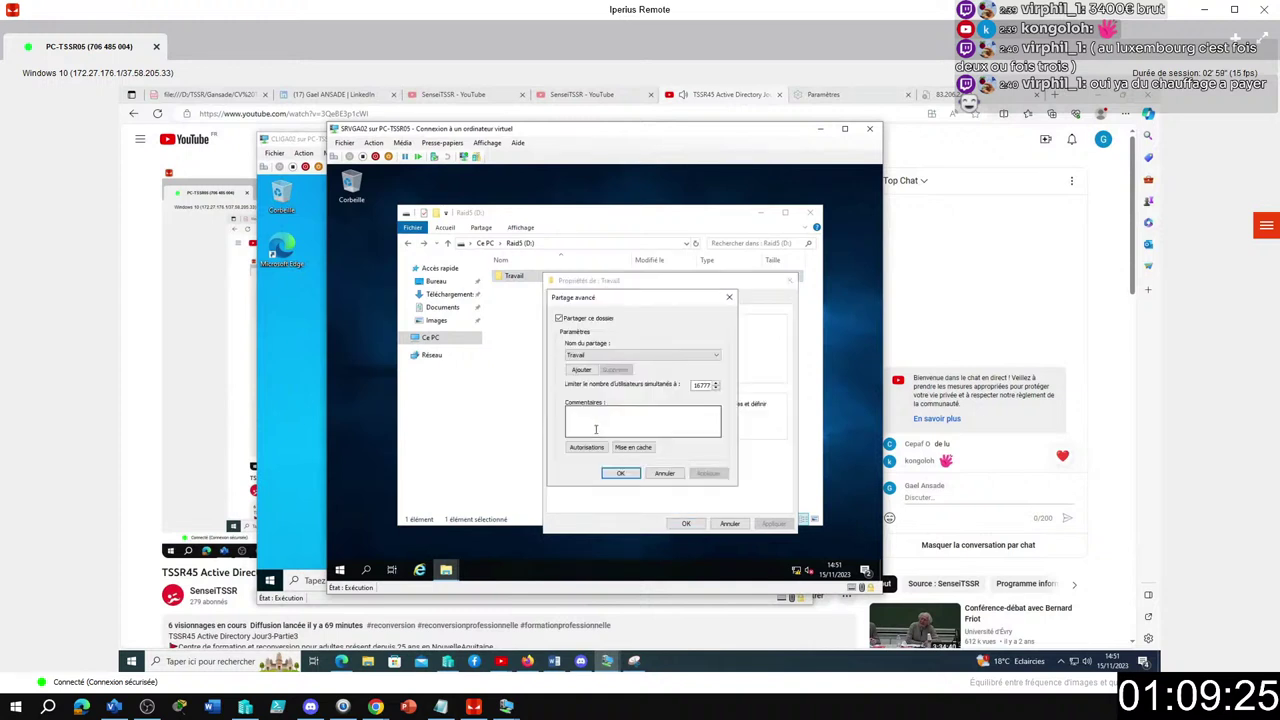
{"action": "left_click", "coordinate": [599, 451]}
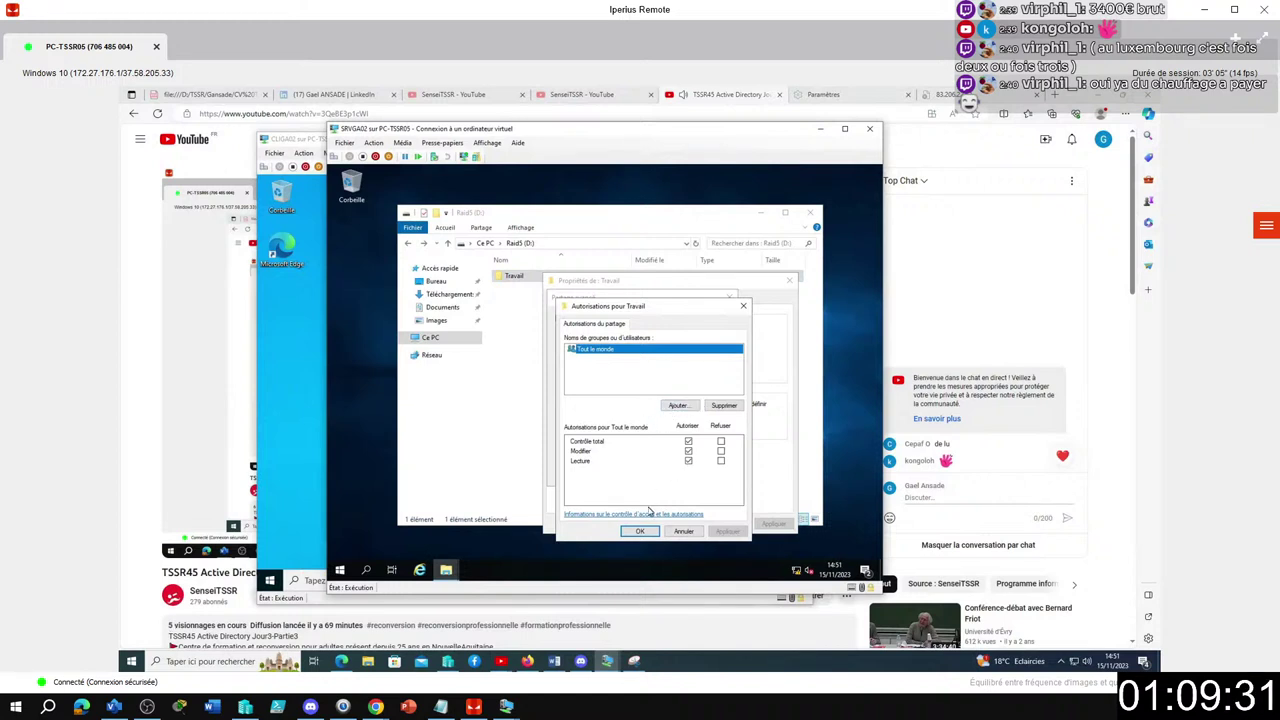
{"action": "left_click", "coordinate": [640, 530]}
{"action": "left_click", "coordinate": [626, 476]}
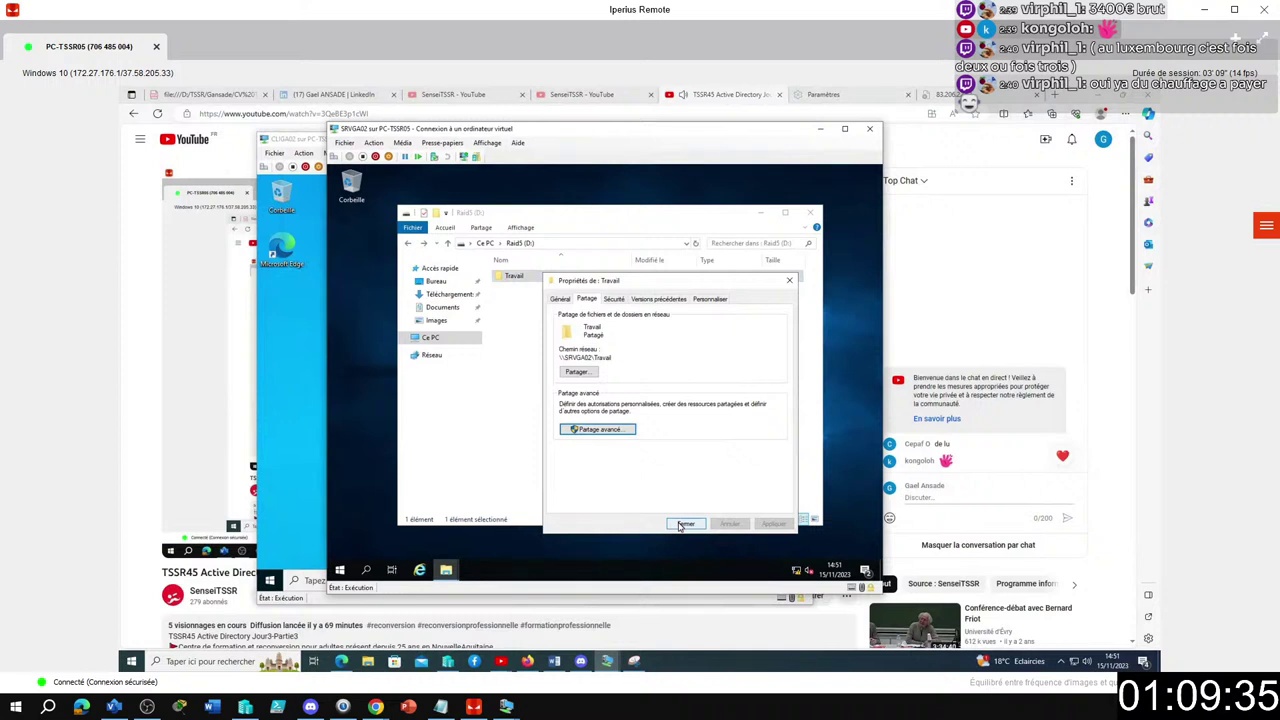
{"action": "left_click", "coordinate": [684, 524]}
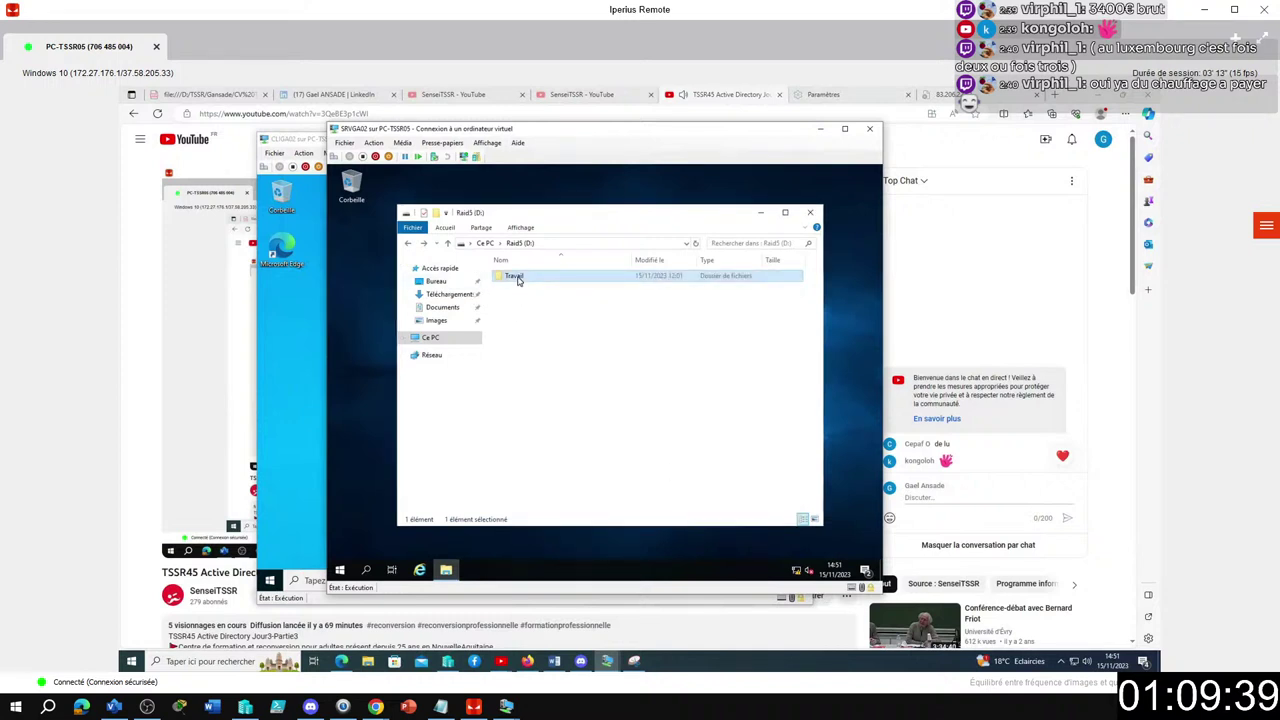
{"action": "right_click", "coordinate": [517, 280]}
{"action": "left_click", "coordinate": [545, 460]}
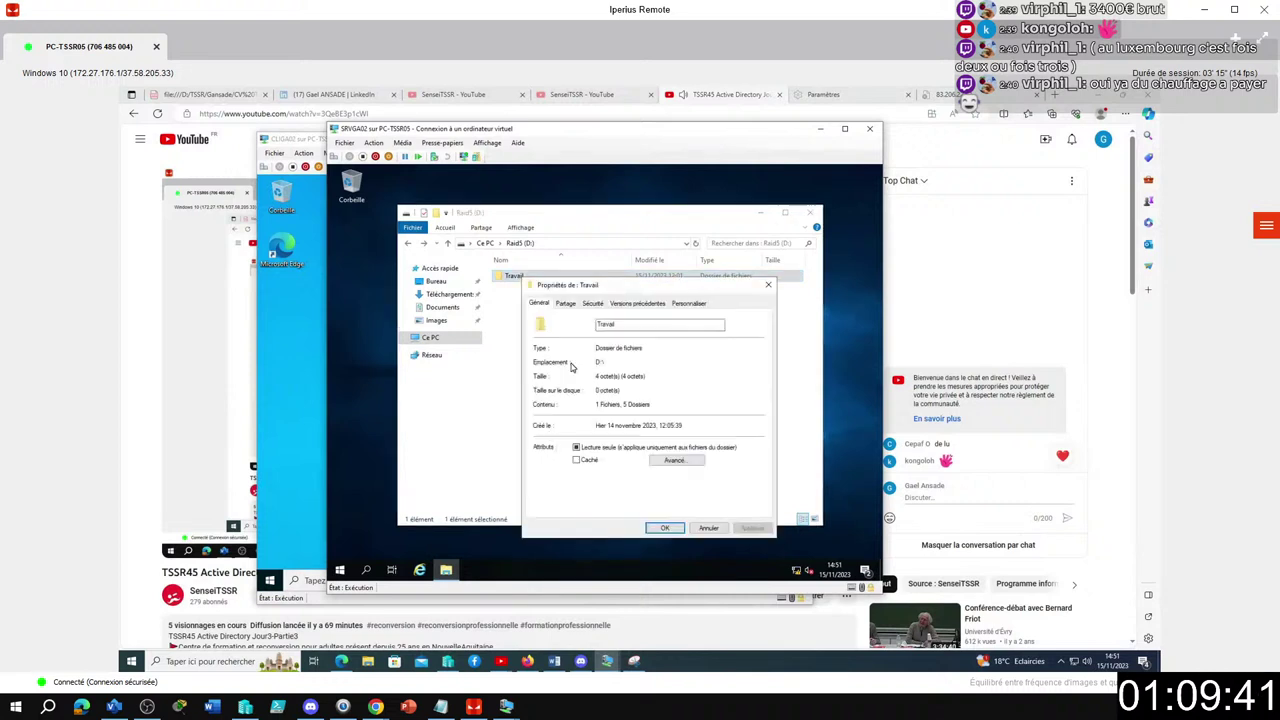
On Travail's Sécurité tab, compare the permissions of Accès dossier compta and Système.
{"action": "left_click", "coordinate": [593, 304]}
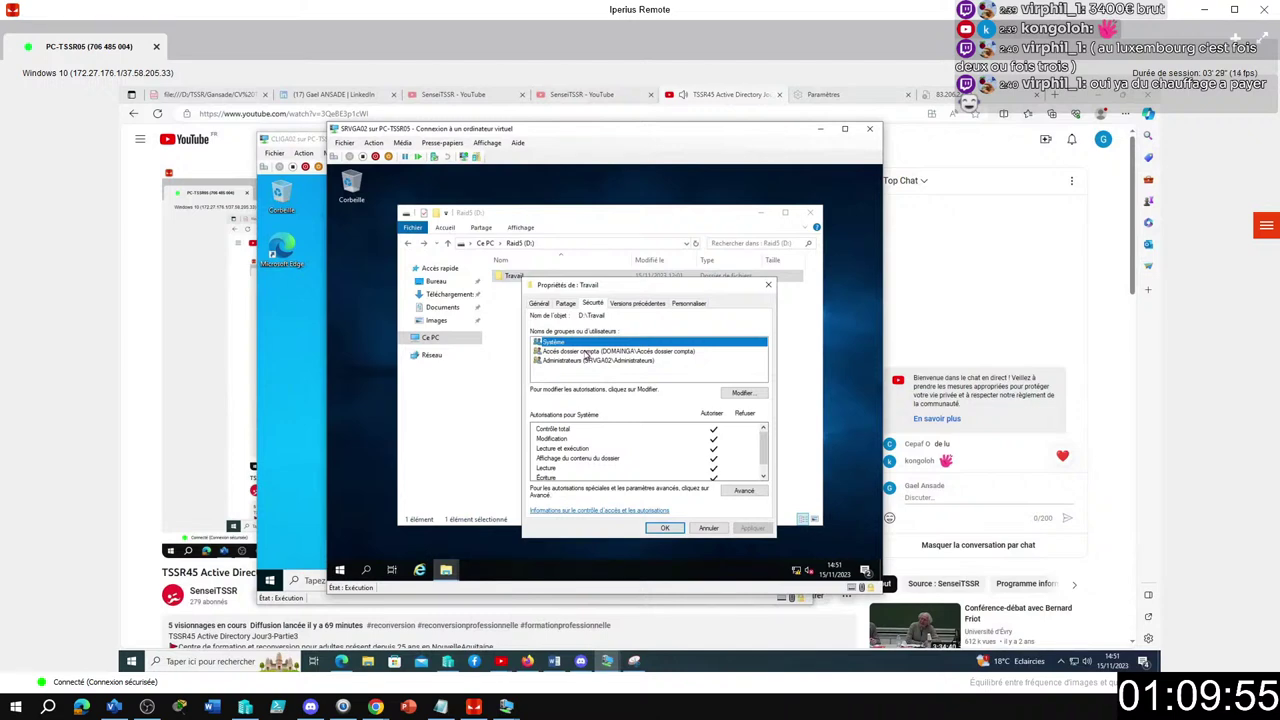
{"action": "left_click", "coordinate": [587, 352]}
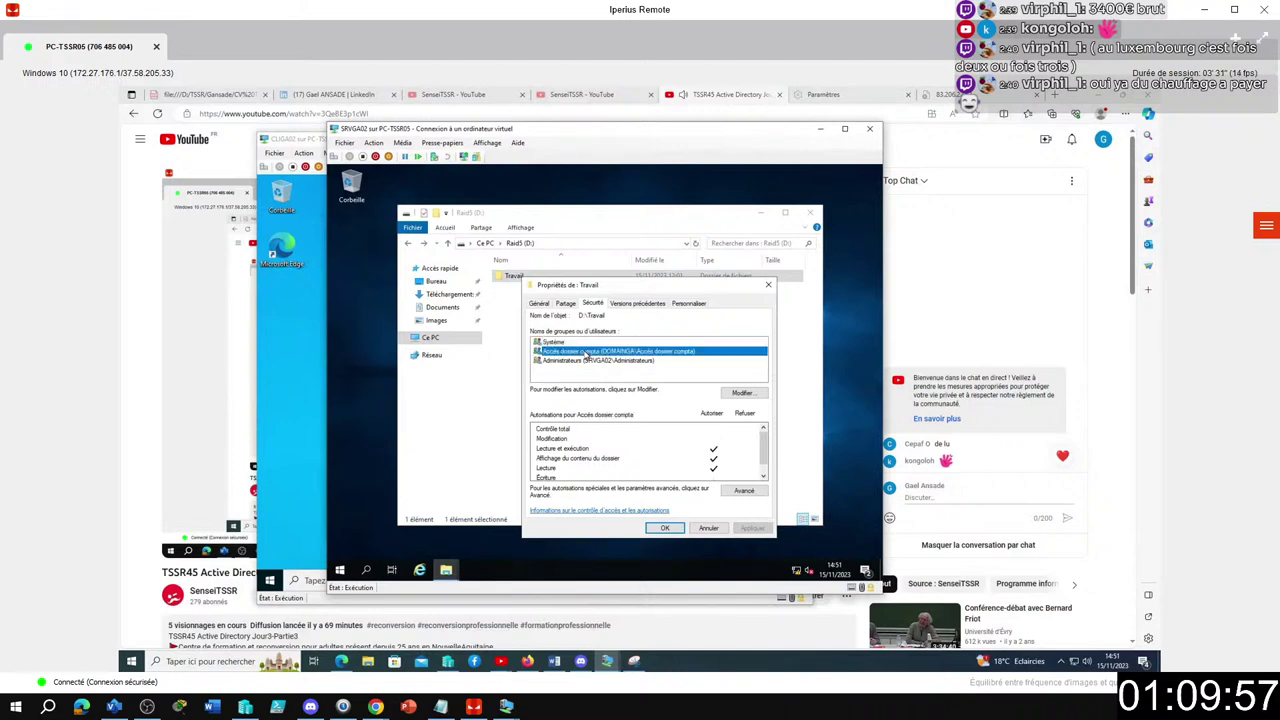
{"action": "left_click", "coordinate": [559, 343]}
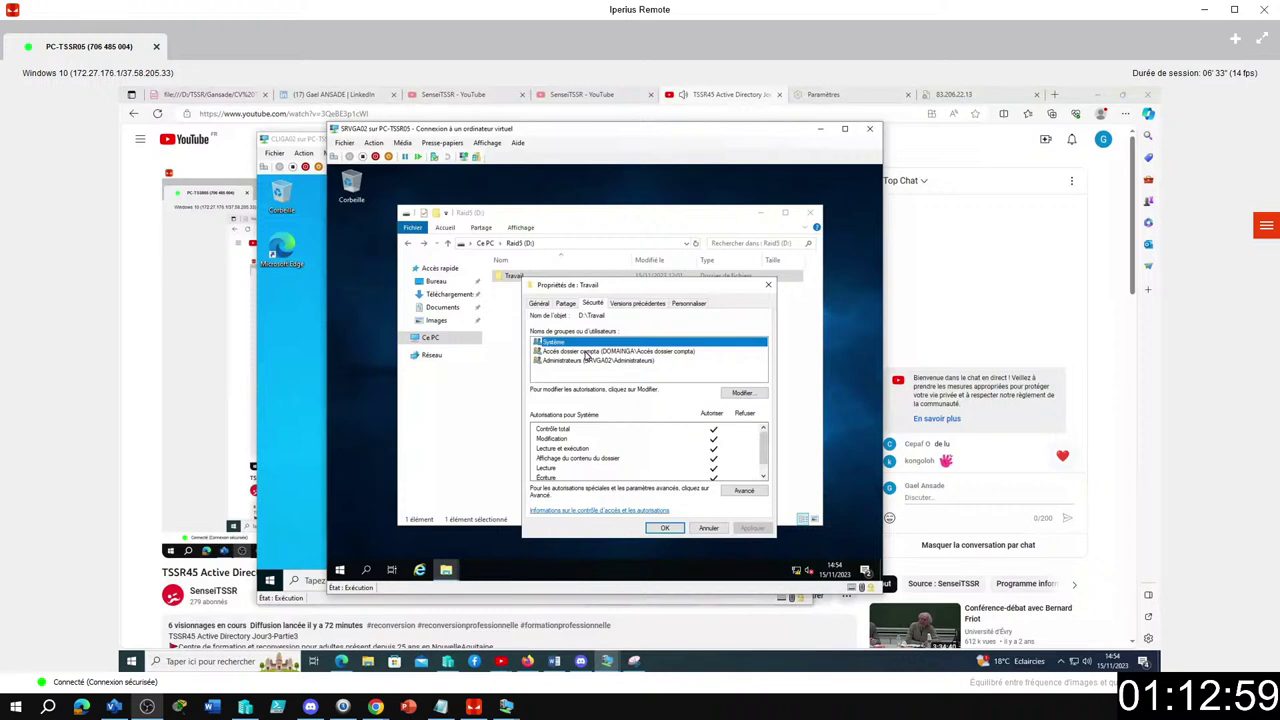
Activate inheritance on Travail, then confirm CREATEUR PROPRIETAIRE and Utilisateurs appear in the group list.
{"action": "left_click", "coordinate": [744, 490]}
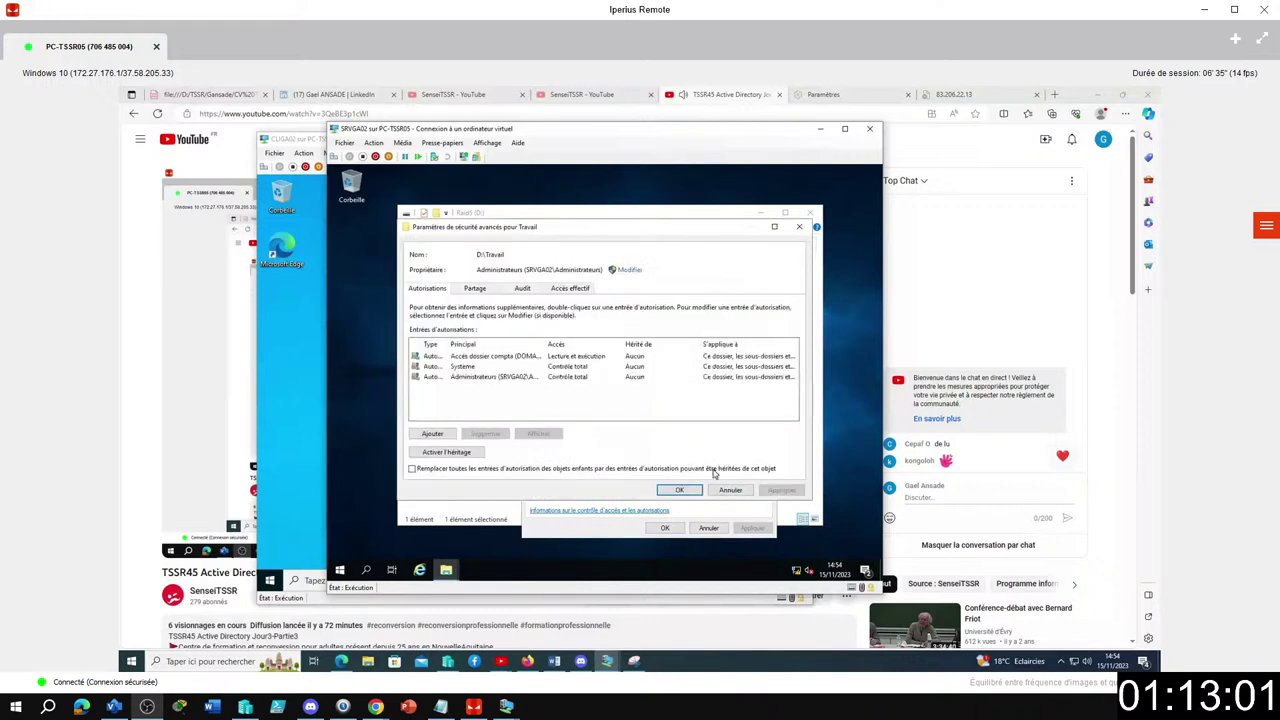
{"action": "left_click", "coordinate": [447, 453]}
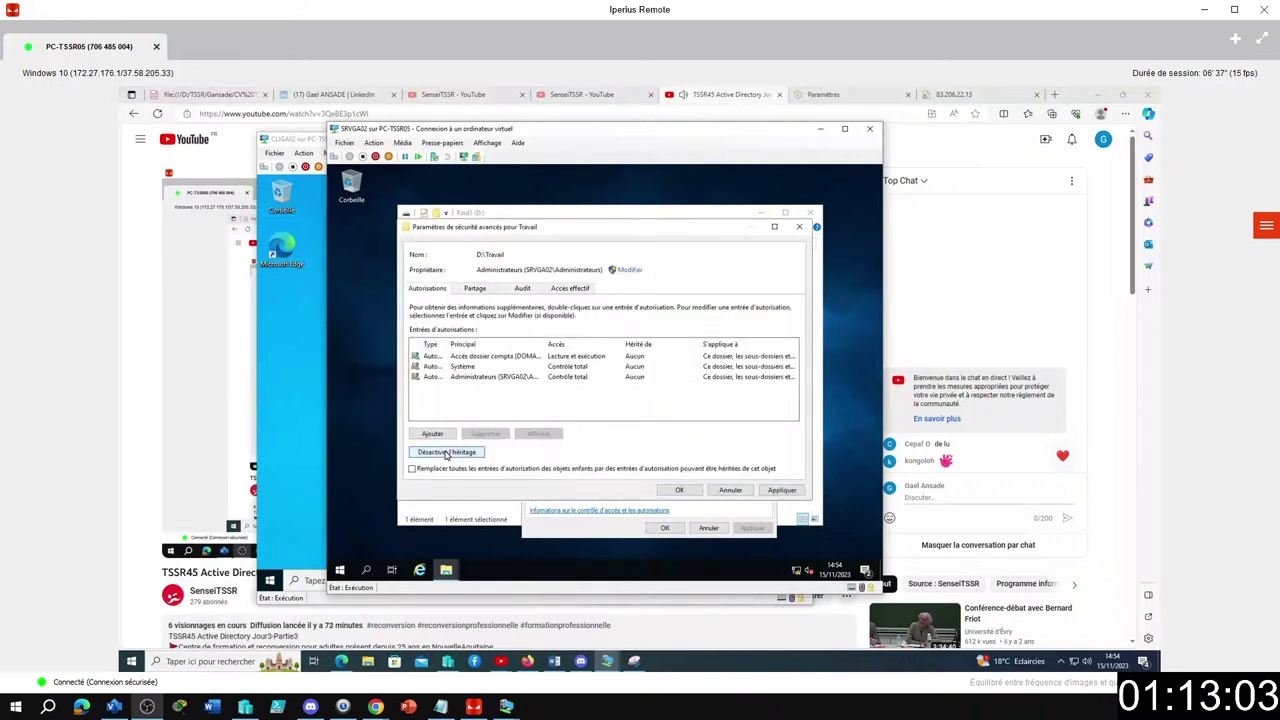
{"action": "left_click", "coordinate": [679, 490]}
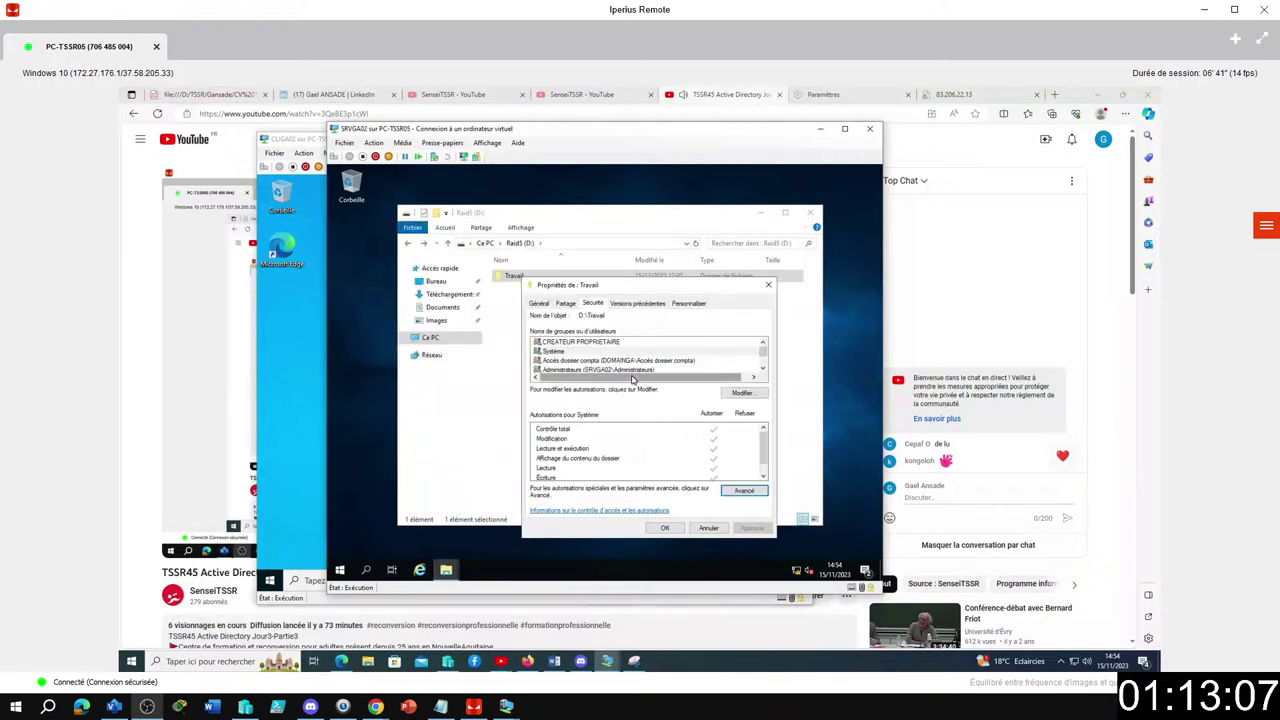
{"action": "left_click", "coordinate": [762, 369]}
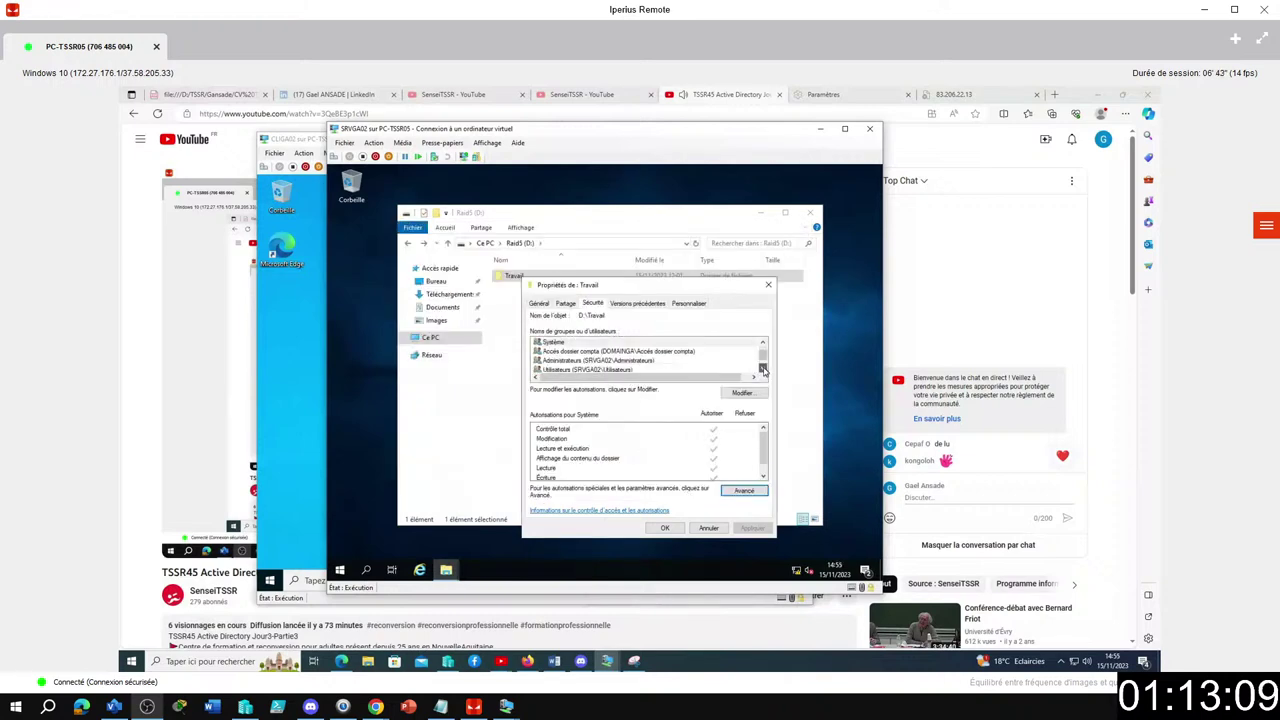
{"action": "left_click_drag", "start_coordinate": [764, 358], "coordinate": [765, 349]}
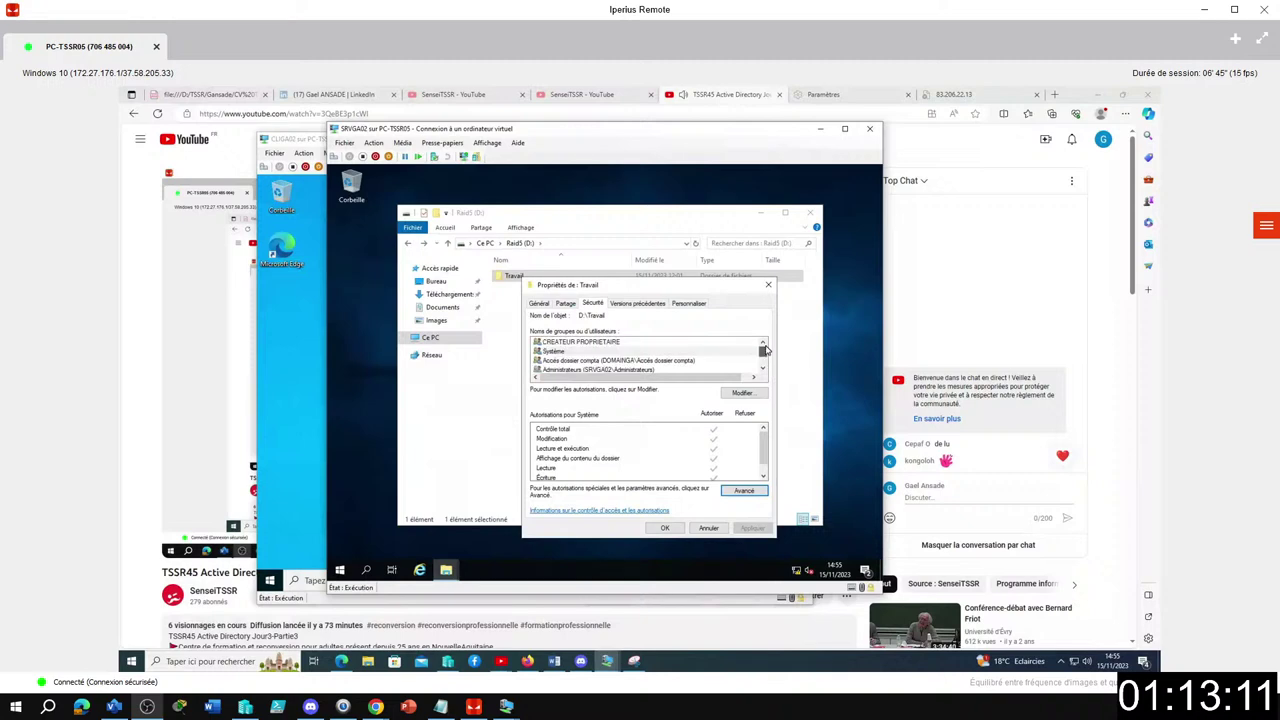
Delete Accès dossier compta from Travail's security permissions and close the folder properties.
{"action": "left_click", "coordinate": [742, 393]}
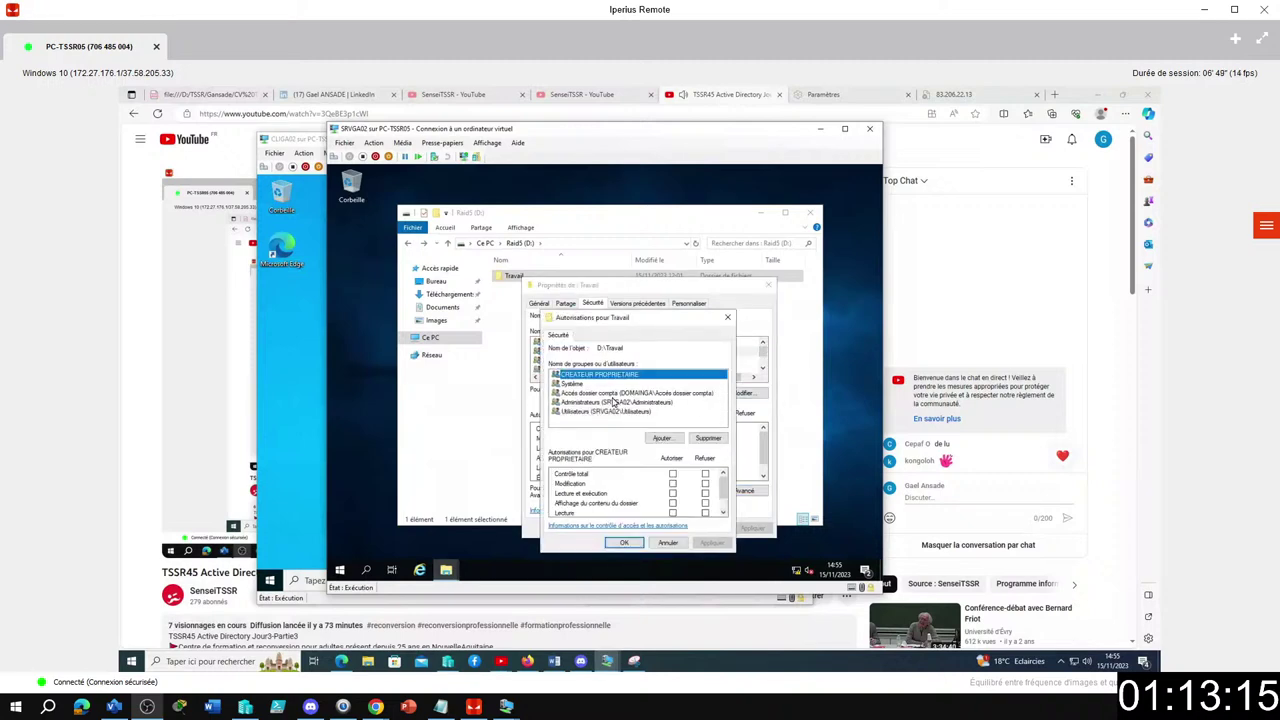
{"action": "left_click", "coordinate": [640, 394]}
{"action": "left_click", "coordinate": [705, 438]}
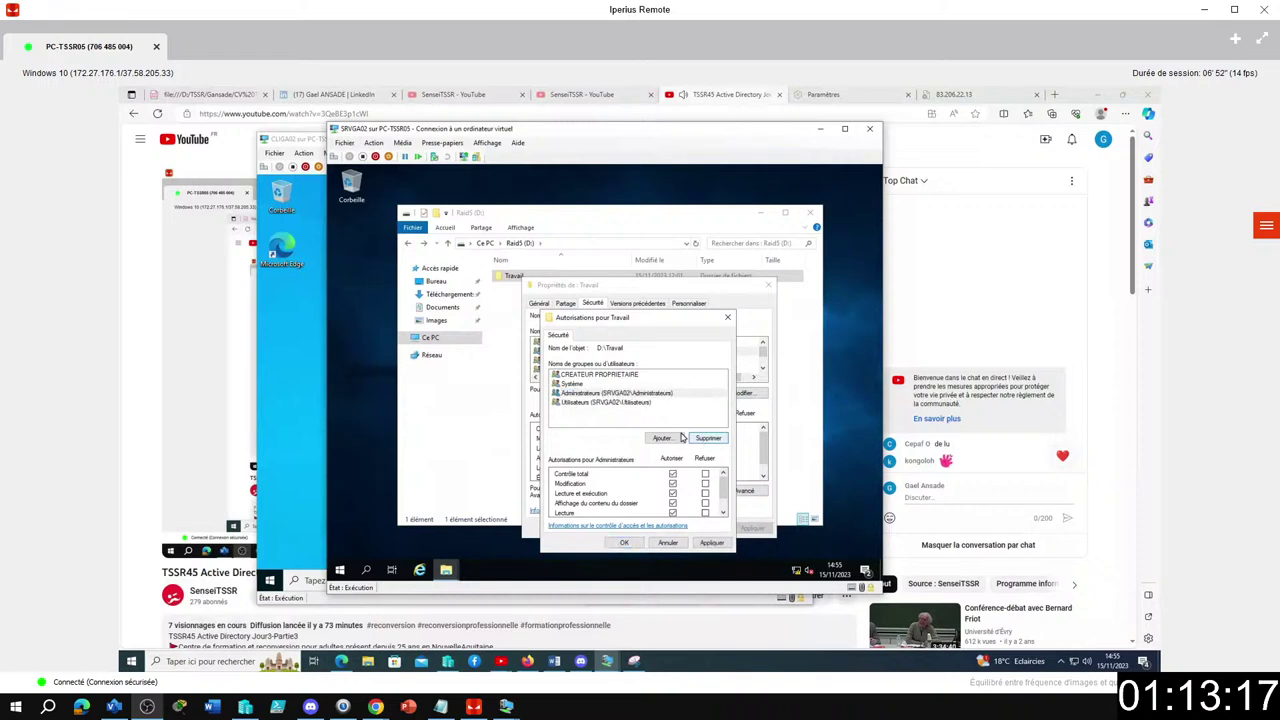
{"action": "left_click", "coordinate": [623, 542]}
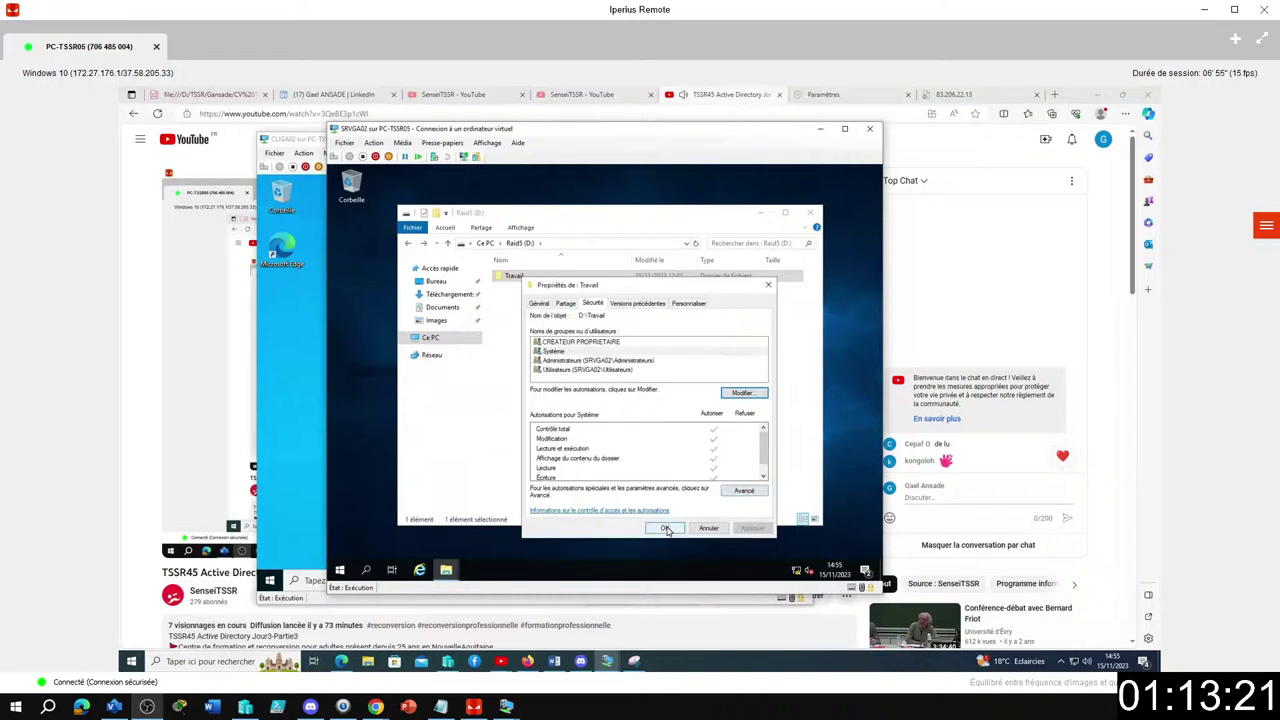
{"action": "left_click", "coordinate": [664, 527]}
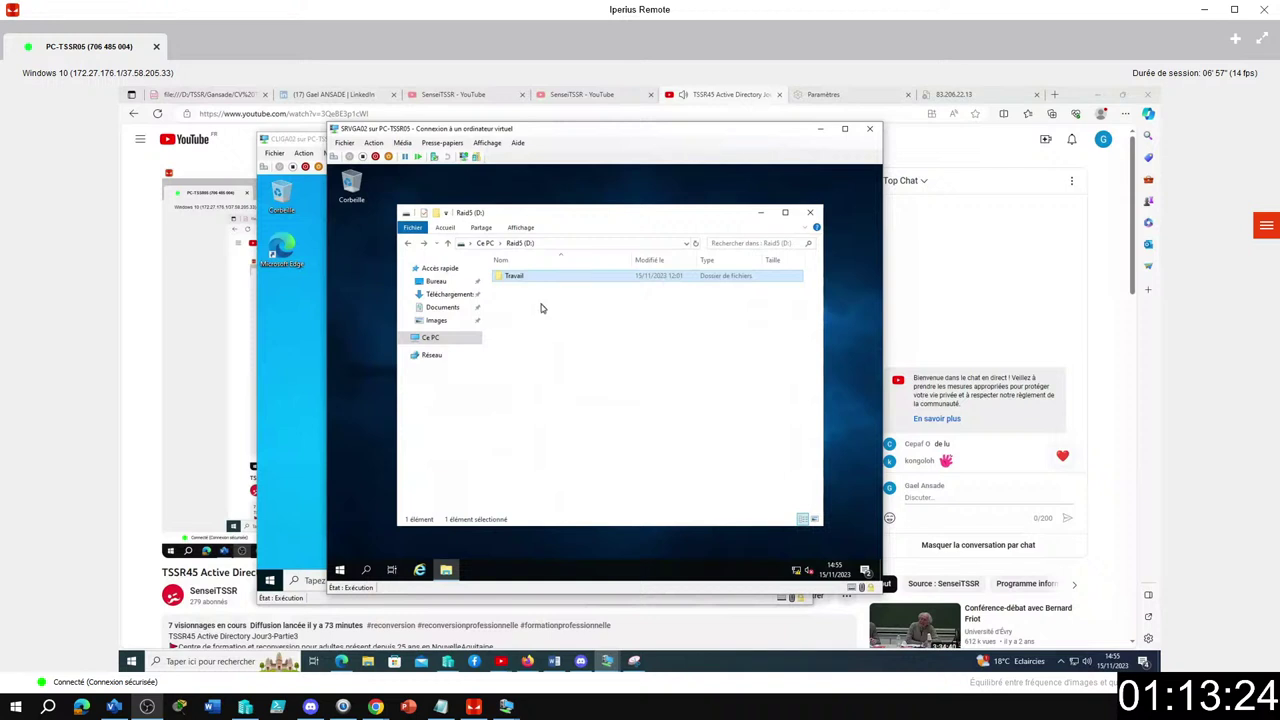
Dismiss the network errors and confirm the Production folder opens from the Travail share.
{"action": "left_click", "coordinate": [312, 146]}
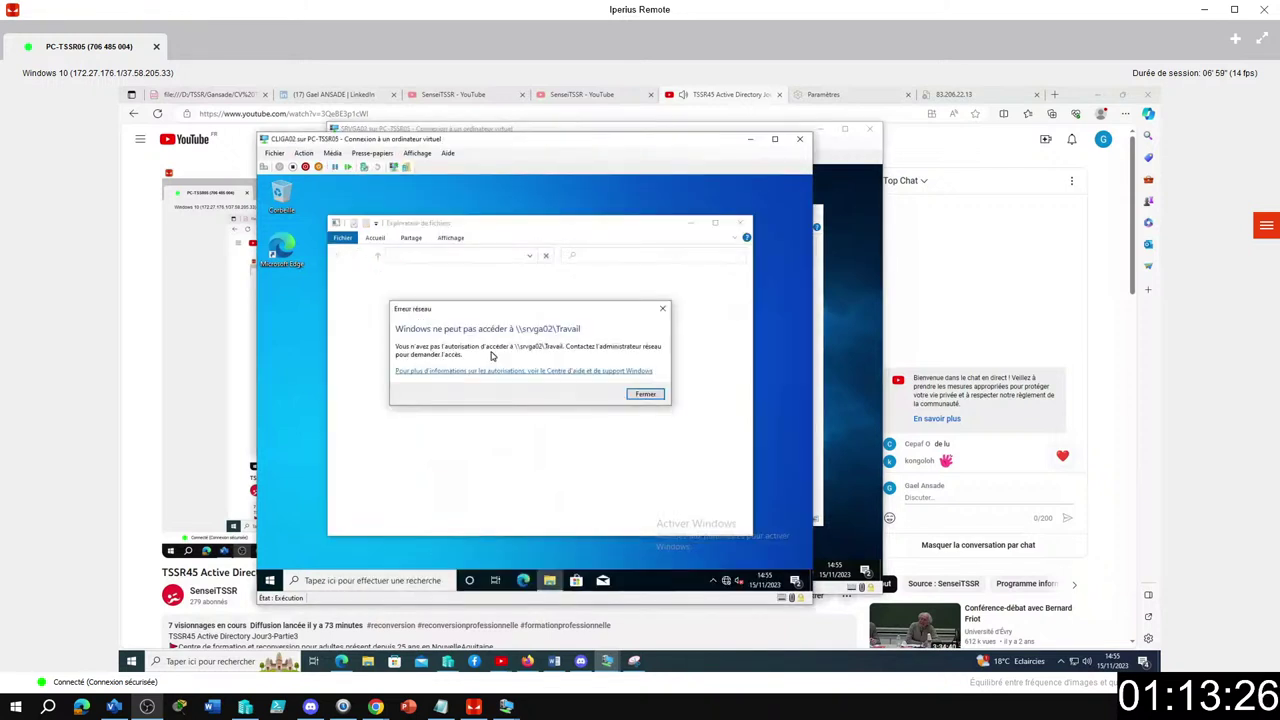
{"action": "left_click", "coordinate": [643, 394]}
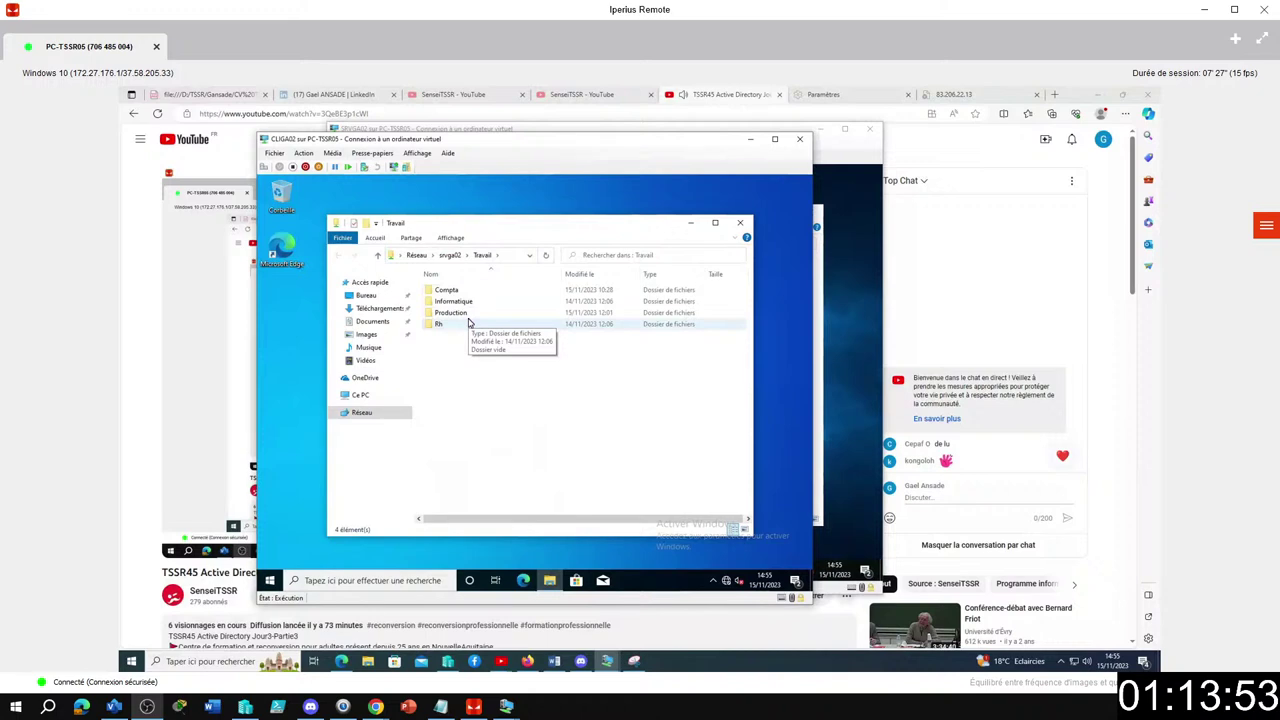
{"action": "double_click", "coordinate": [455, 314]}
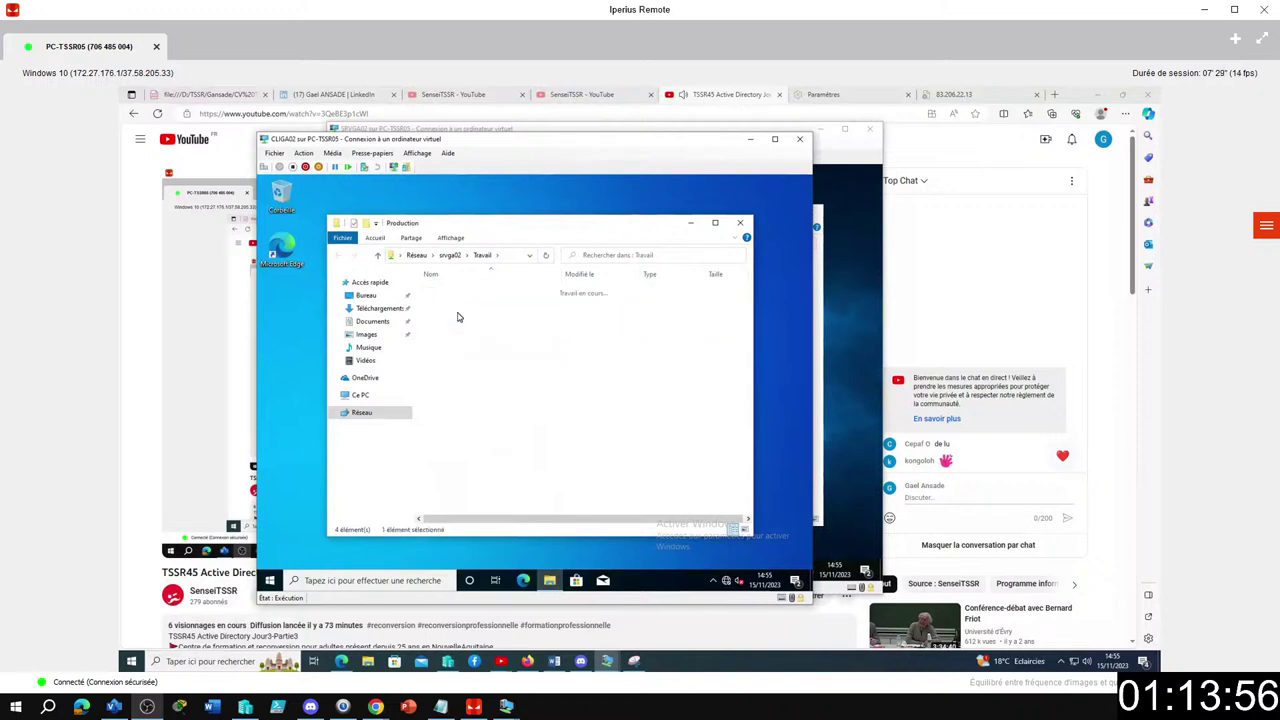
{"action": "left_click", "coordinate": [340, 259]}
Confirm the Informatique, Compta and Rh folders are each denied access.
{"action": "double_click", "coordinate": [441, 302]}
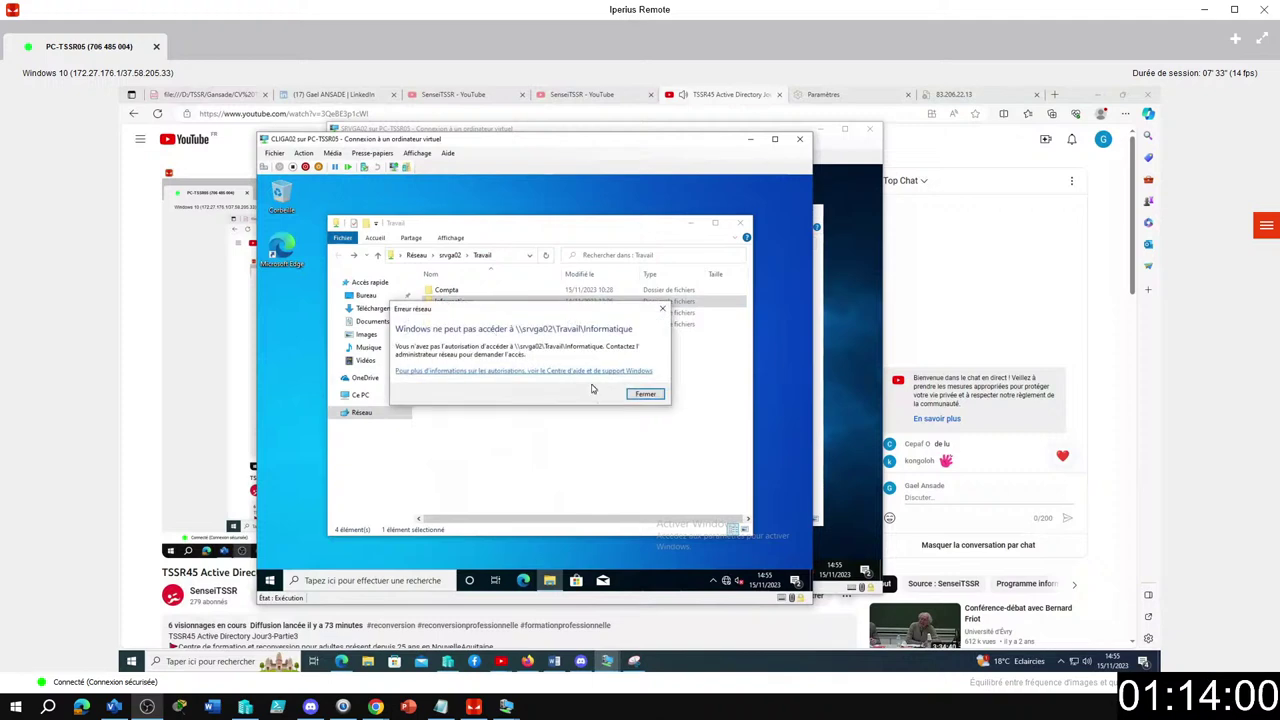
{"action": "left_click", "coordinate": [641, 394]}
{"action": "double_click", "coordinate": [451, 290]}
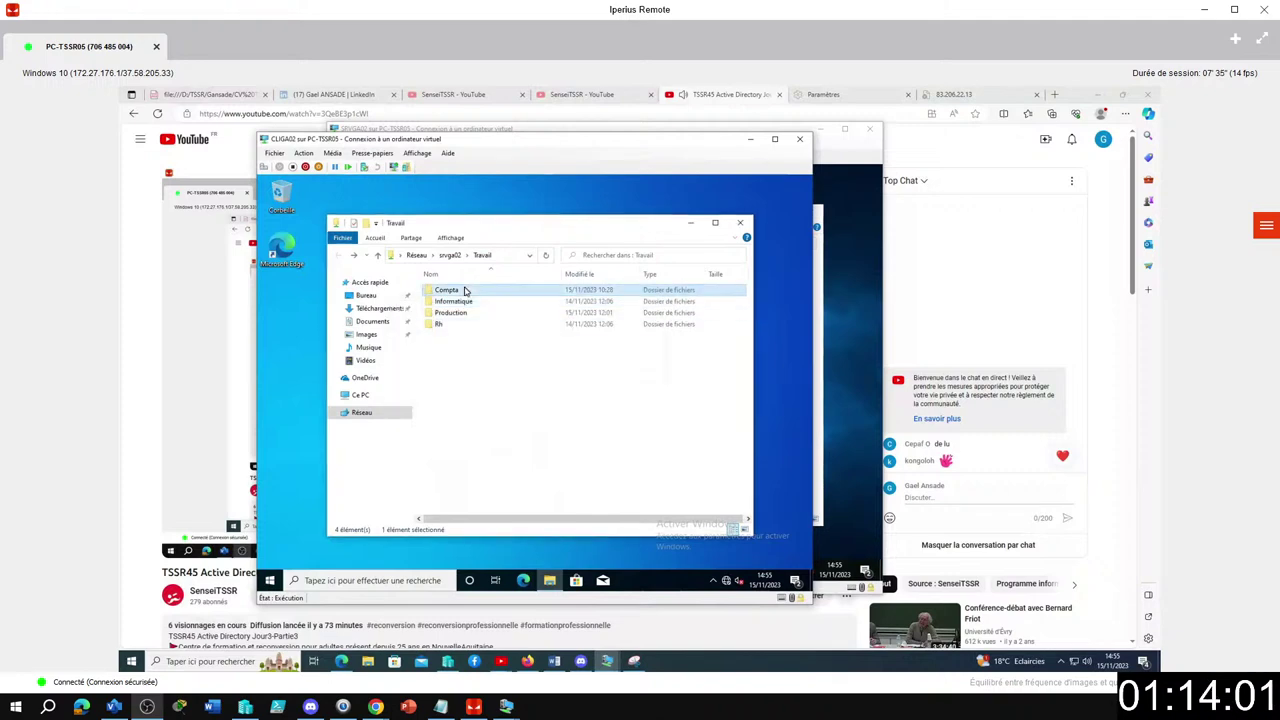
{"action": "left_click", "coordinate": [634, 396]}
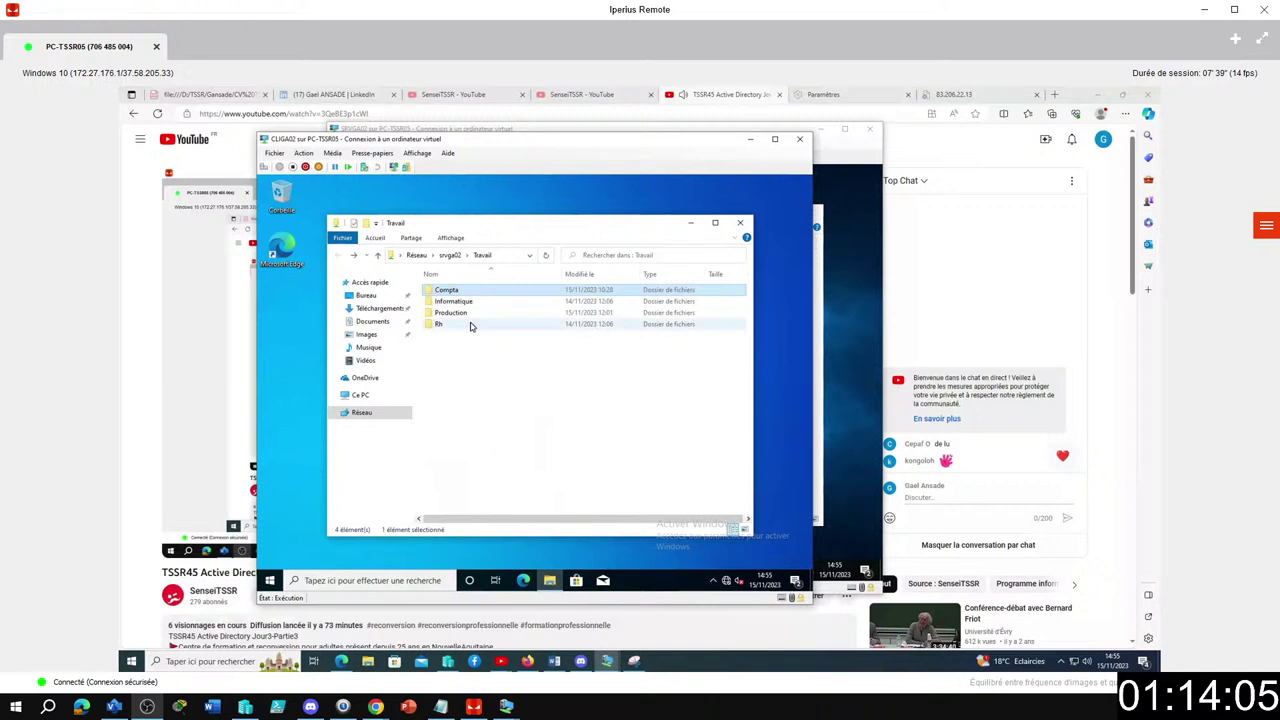
{"action": "double_click", "coordinate": [470, 324]}
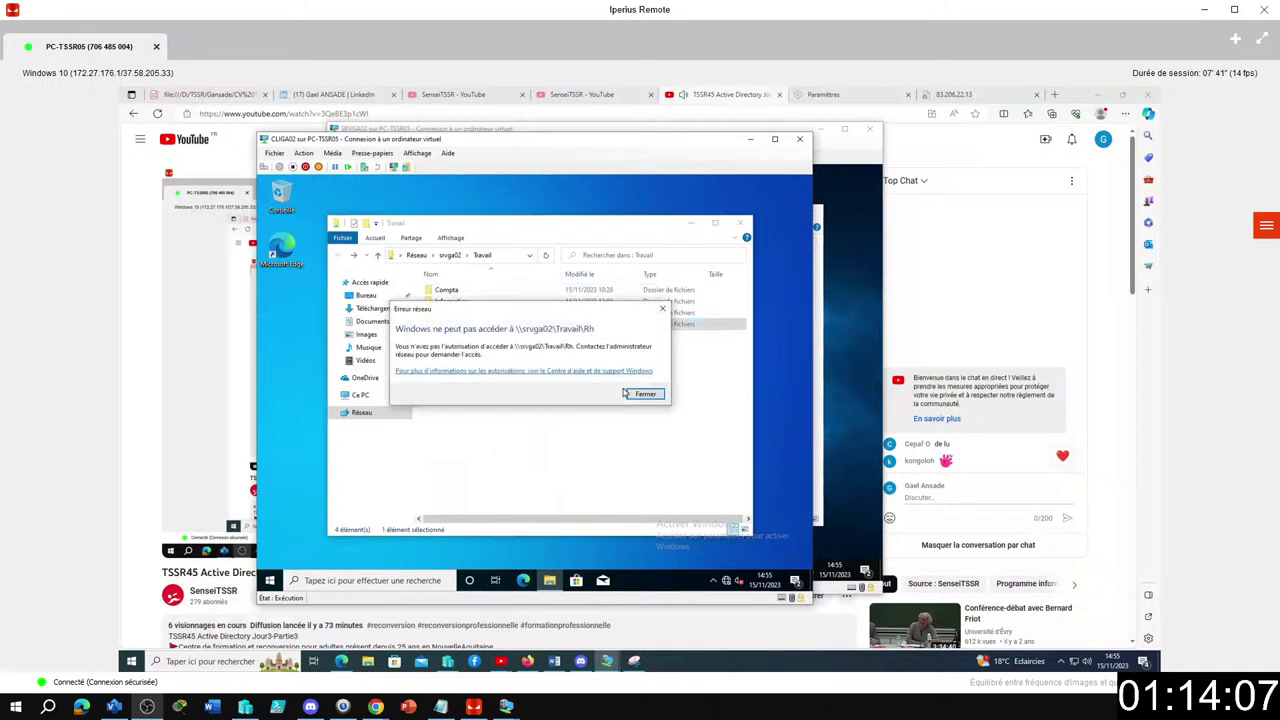
{"action": "left_click", "coordinate": [638, 393]}
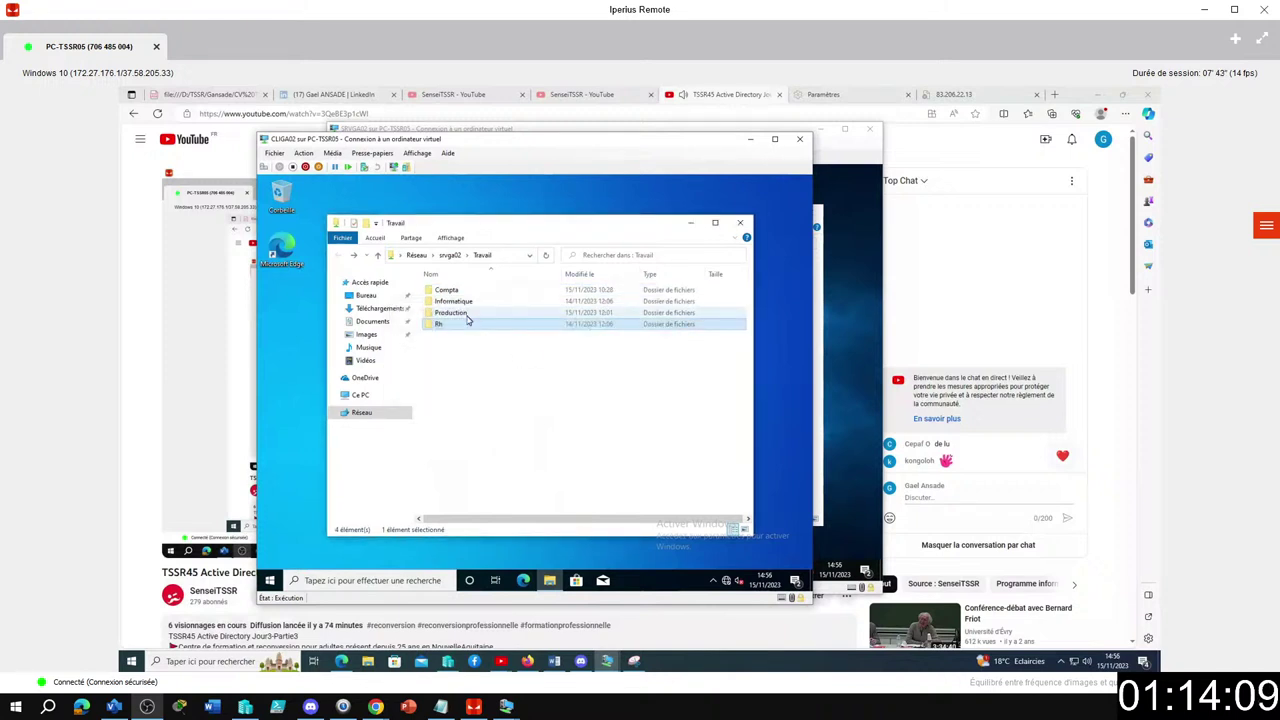
Open and close the client's Start menu, then open it again.
{"action": "left_click", "coordinate": [270, 585]}
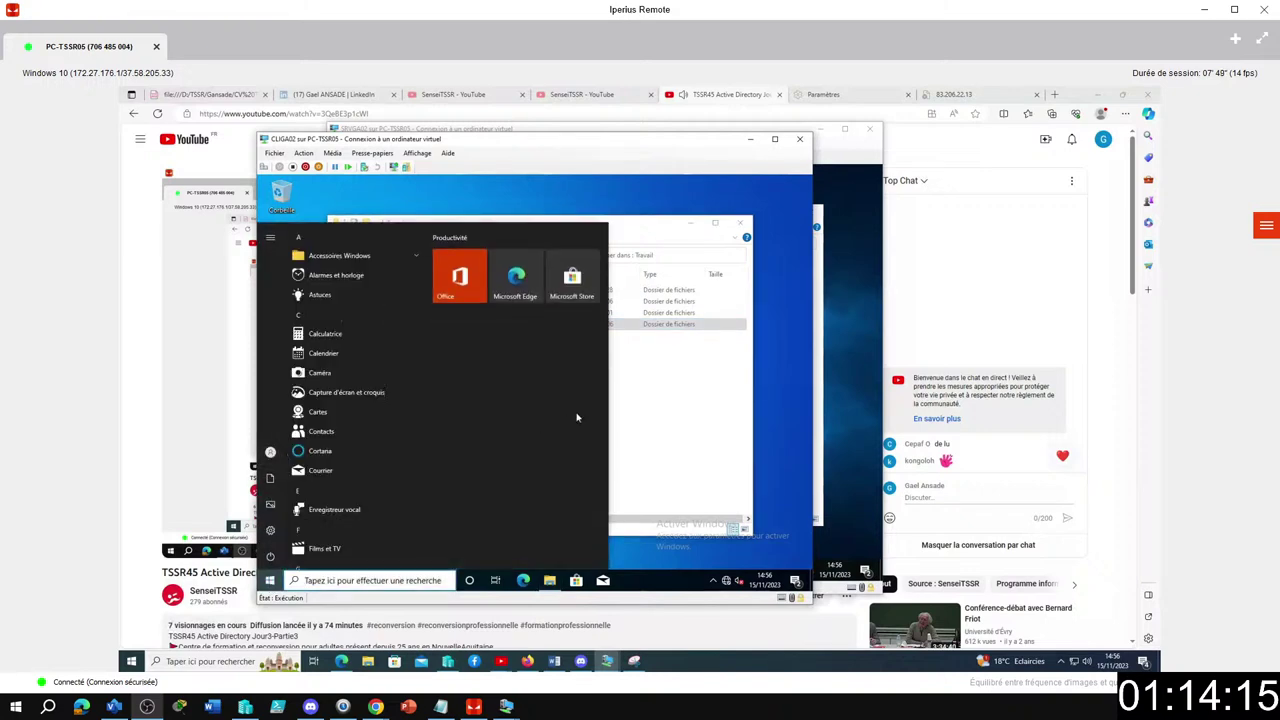
{"action": "left_click", "coordinate": [633, 408]}
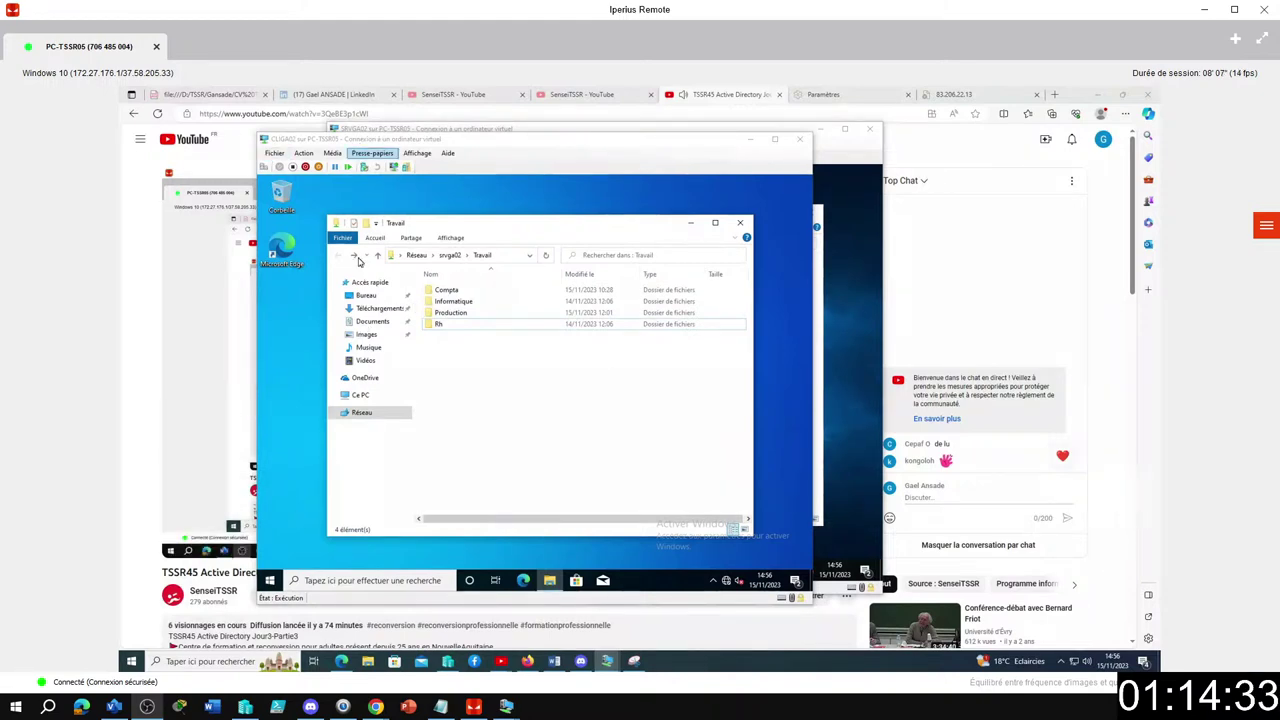
{"action": "left_click", "coordinate": [270, 580]}
Sign out of the current CLIGA02 session and choose to sign in as another user.
{"action": "left_click", "coordinate": [300, 452]}
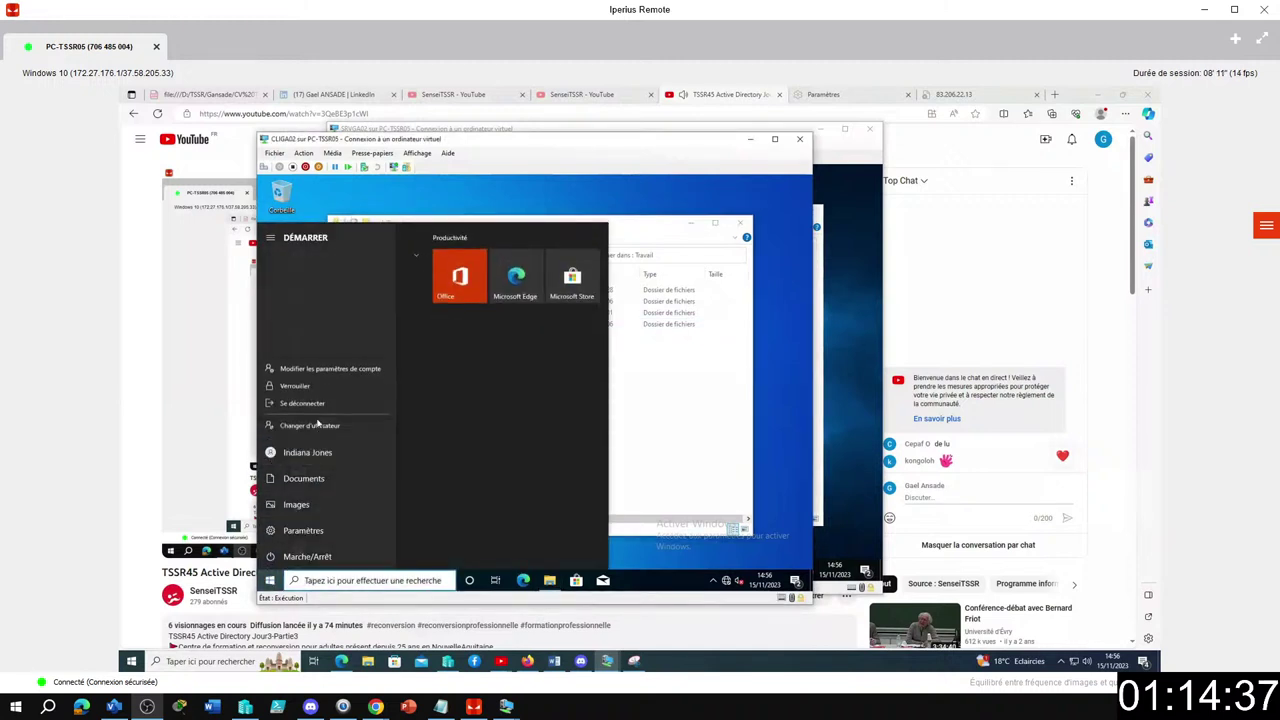
{"action": "left_click", "coordinate": [318, 404]}
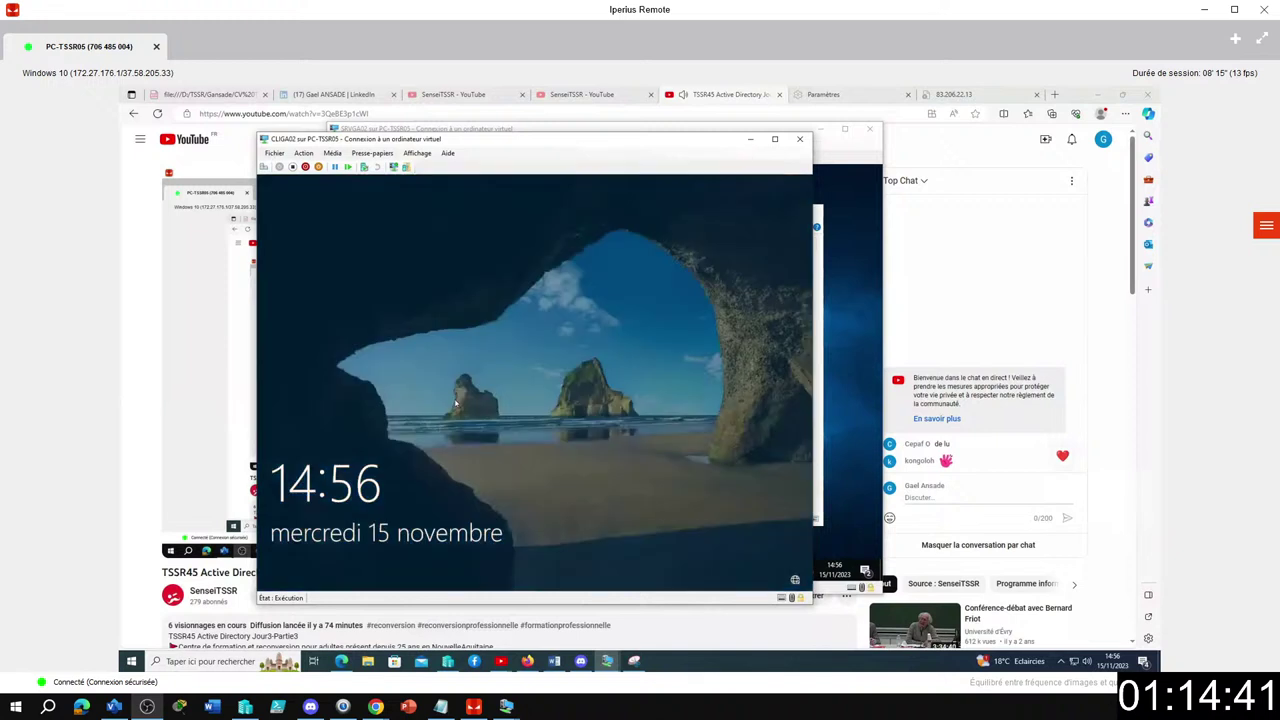
{"action": "left_click", "coordinate": [492, 424]}
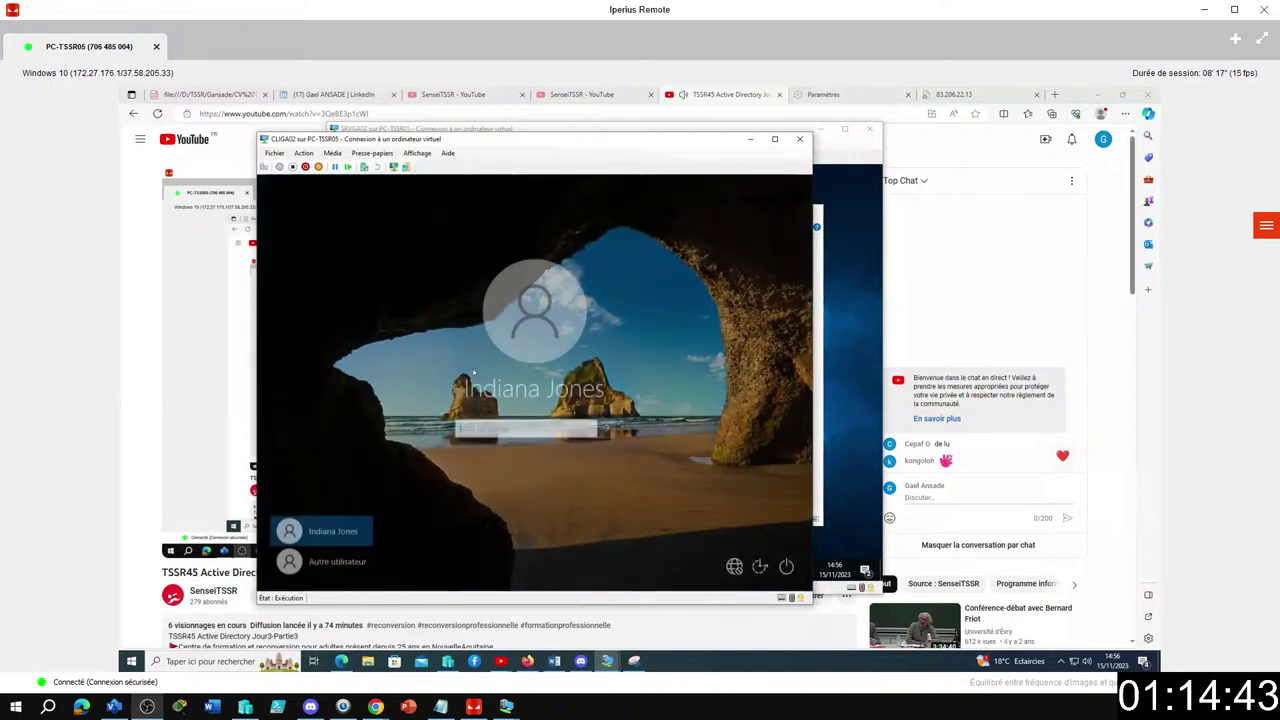
{"action": "left_click", "coordinate": [330, 561]}
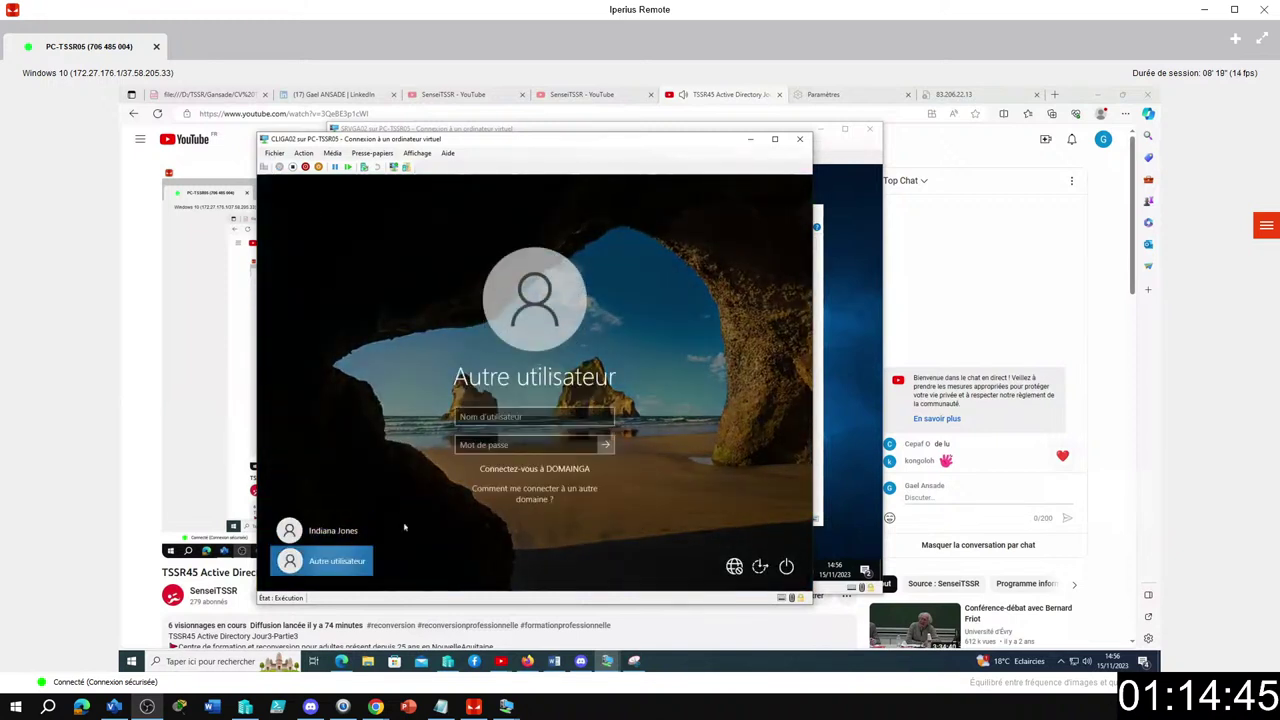
Sign in to CLIGA02 with the department user's account name and password.
{"action": "type", "text": "Bonneau"}
{"action": "key", "text": "Tab"}
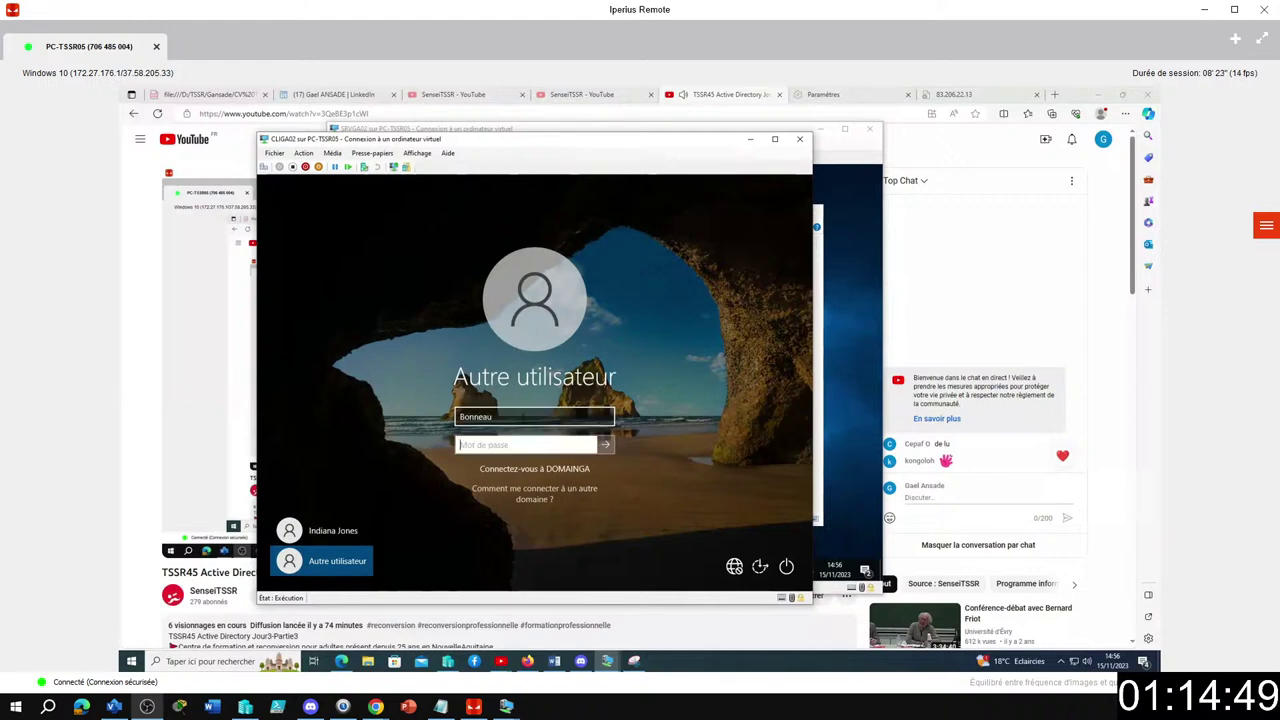
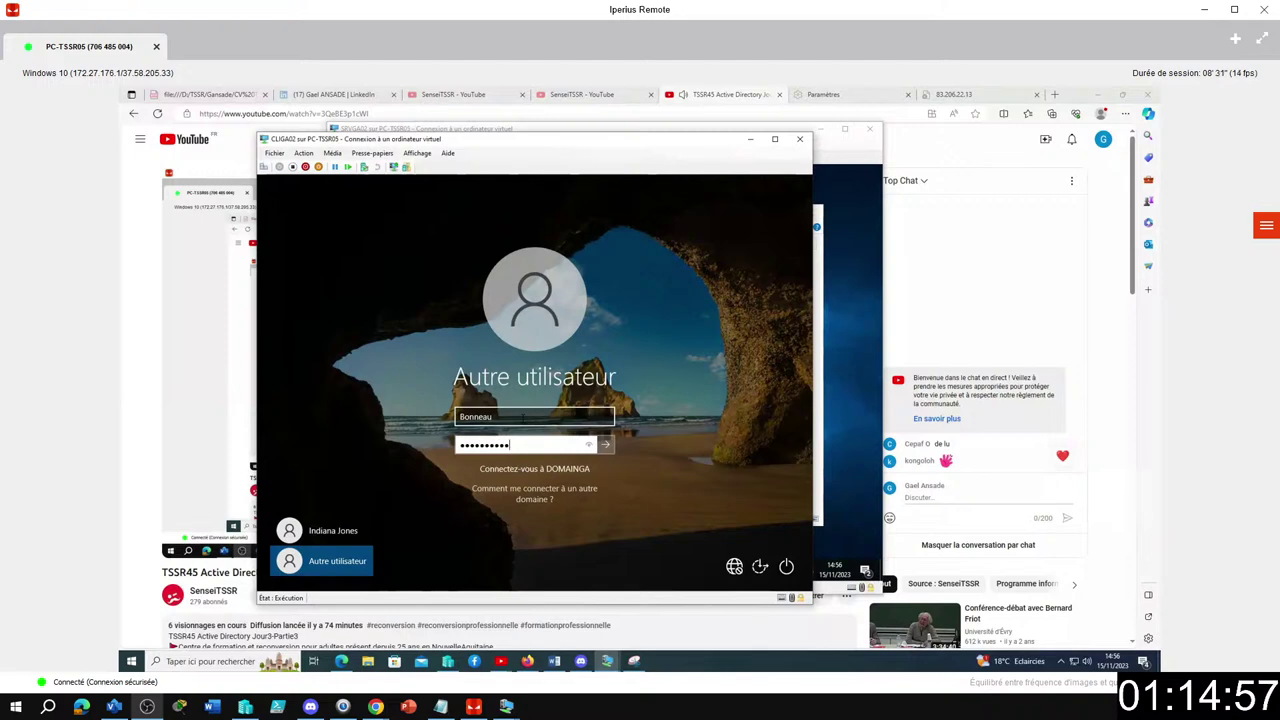
{"action": "key", "text": "Return"}
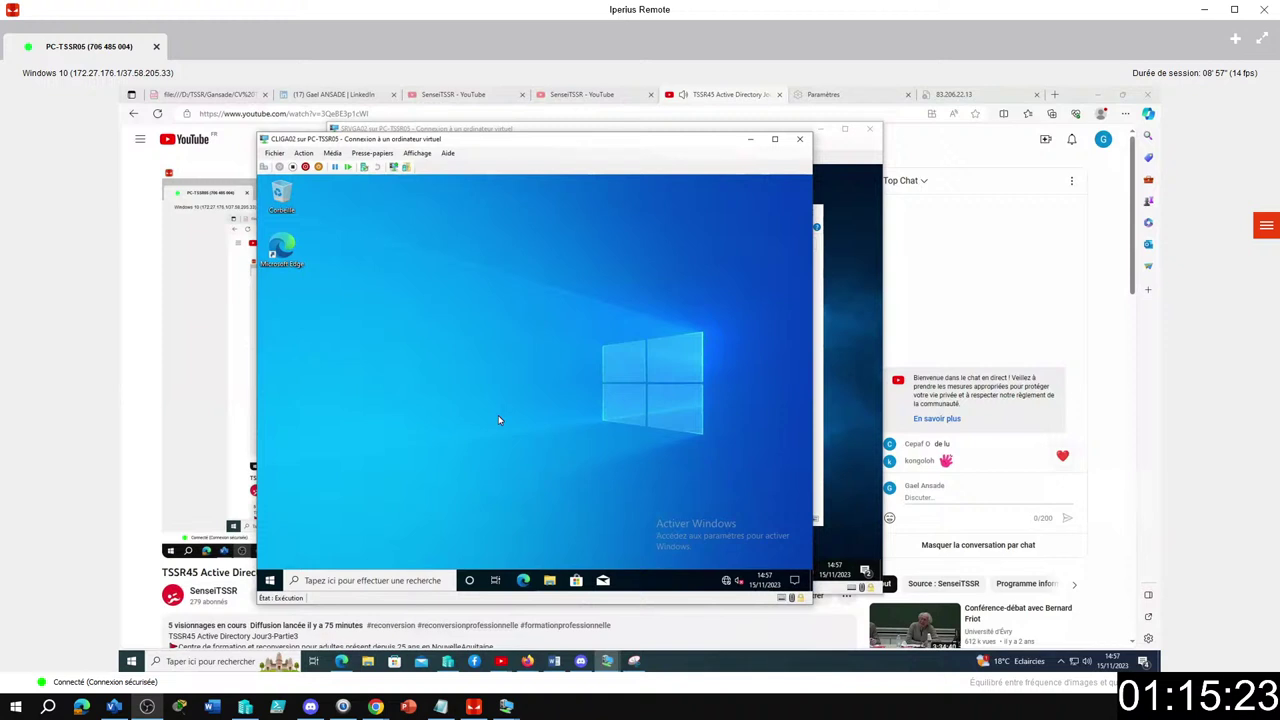
Open the \\srvga02\Travail share from the Run prompt.
{"action": "key", "text": "super+r"}
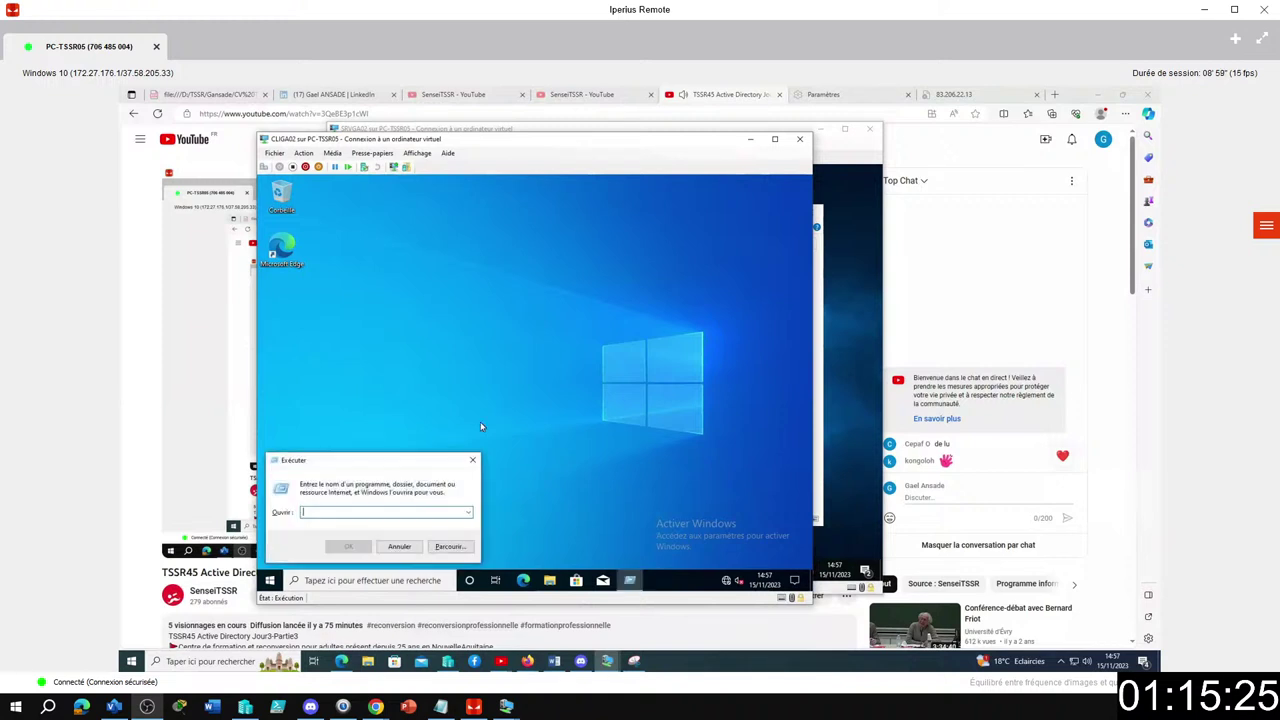
{"action": "type", "text": "\\\\"}
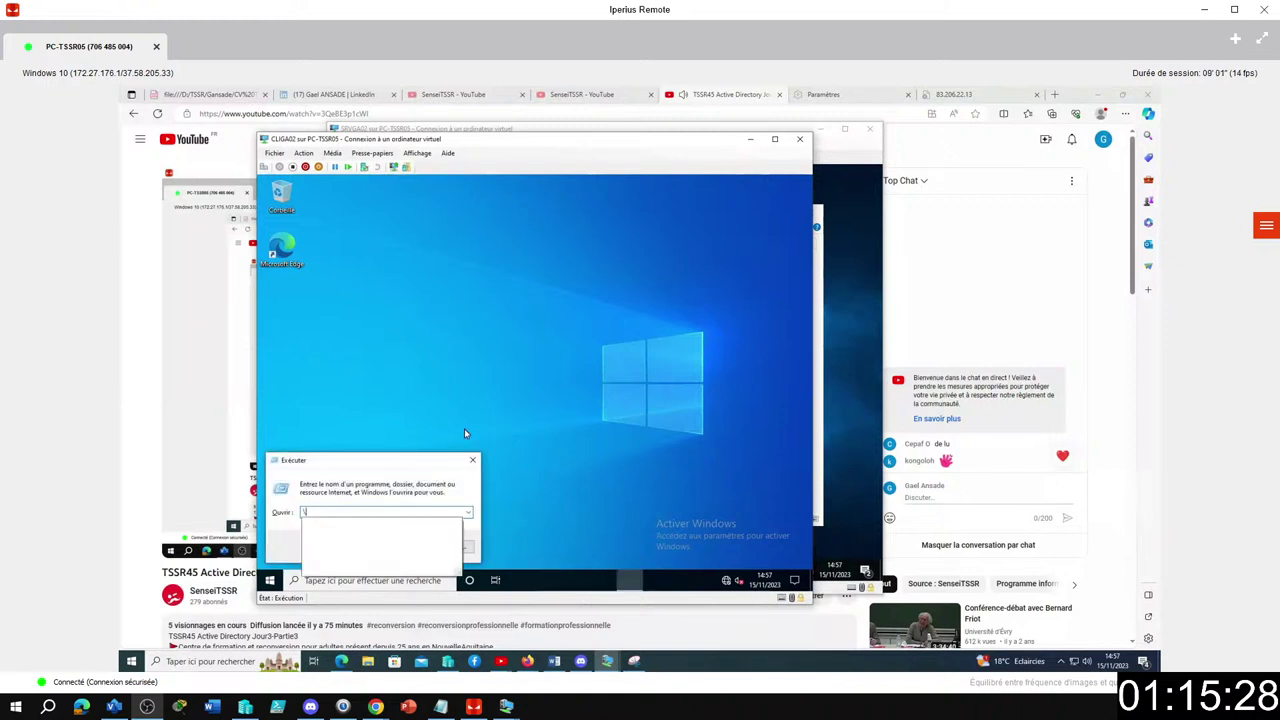
{"action": "type", "text": "srvga"}
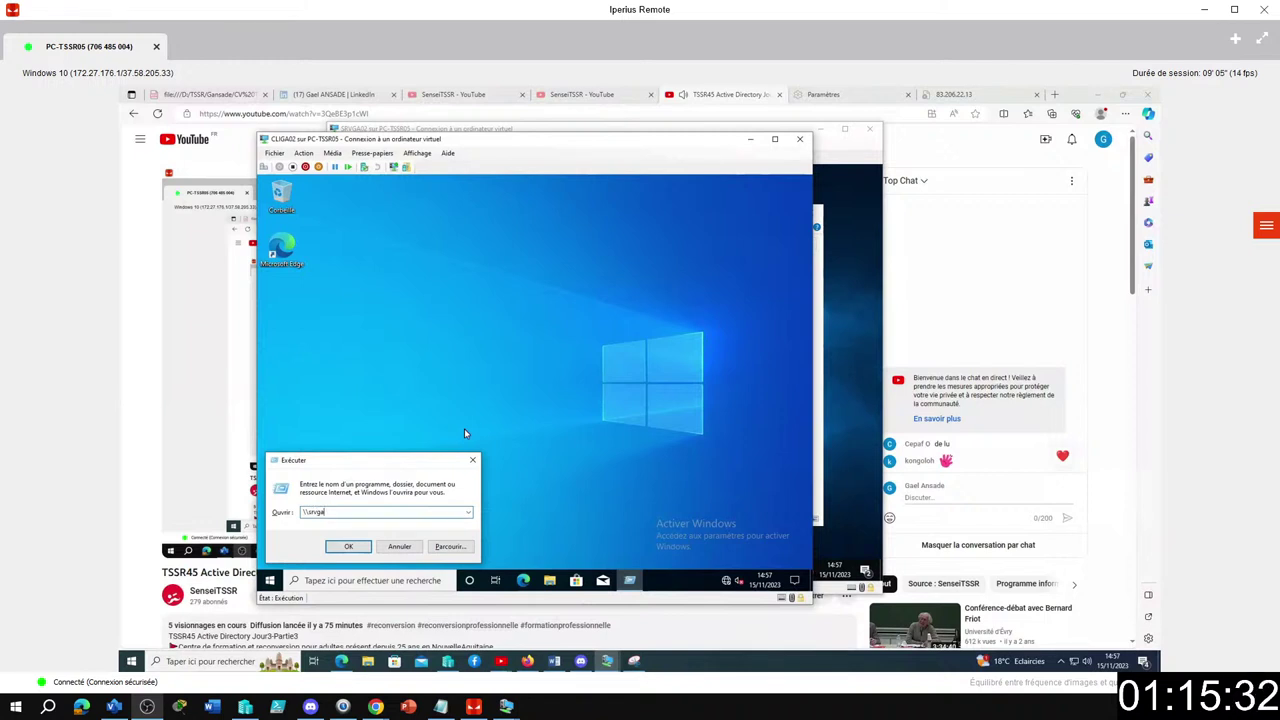
{"action": "type", "text": "\\"}
{"action": "key", "text": "BackSpace"}
{"action": "type", "text": "02\\"}
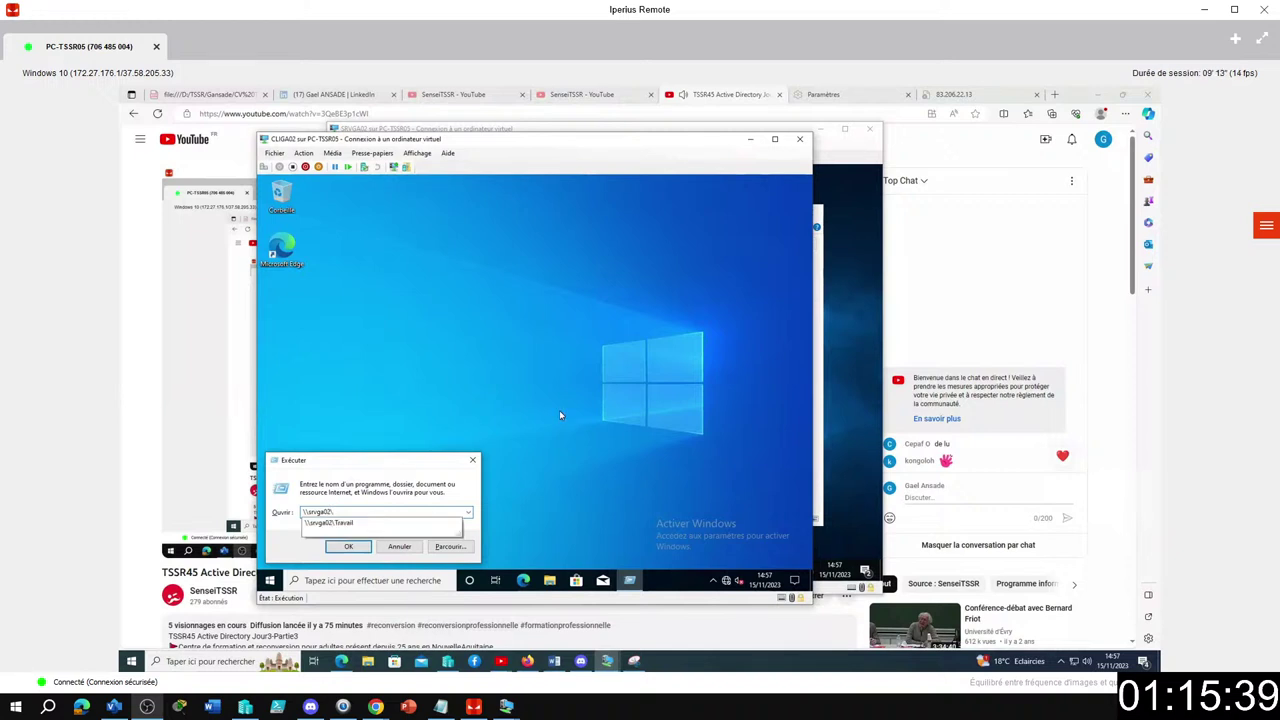
{"action": "left_click", "coordinate": [352, 524]}
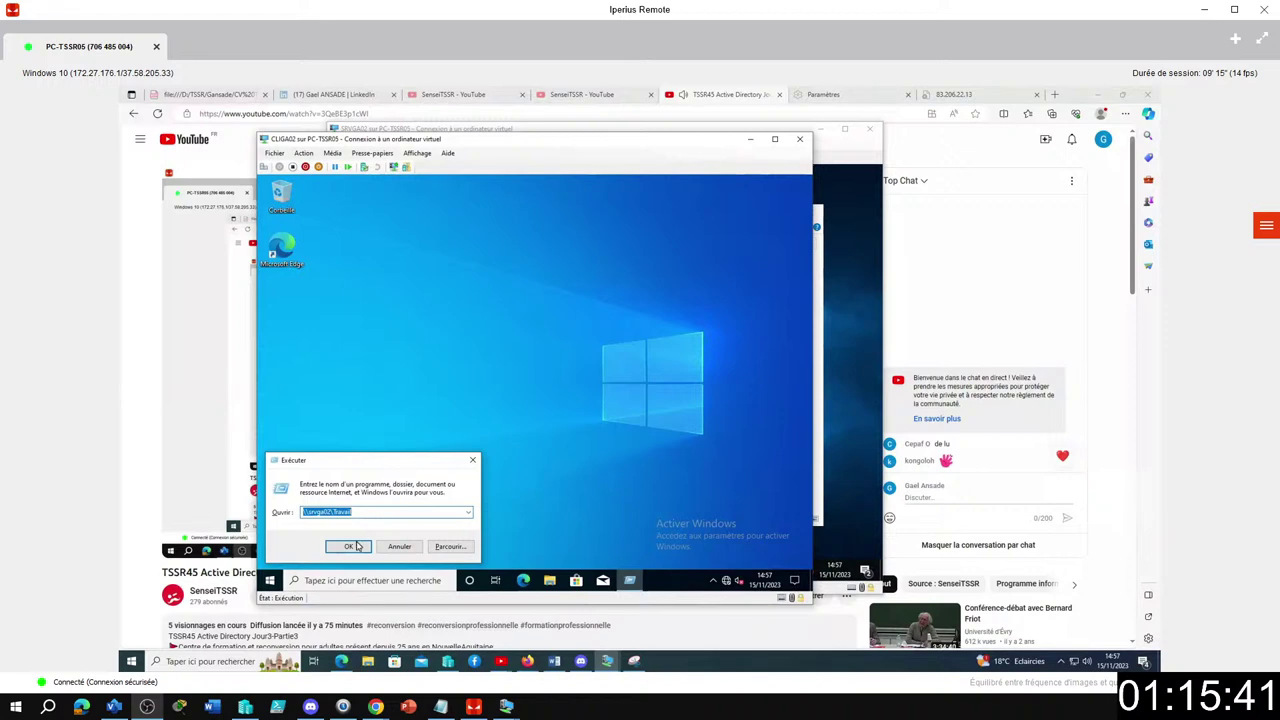
{"action": "left_click", "coordinate": [350, 546]}
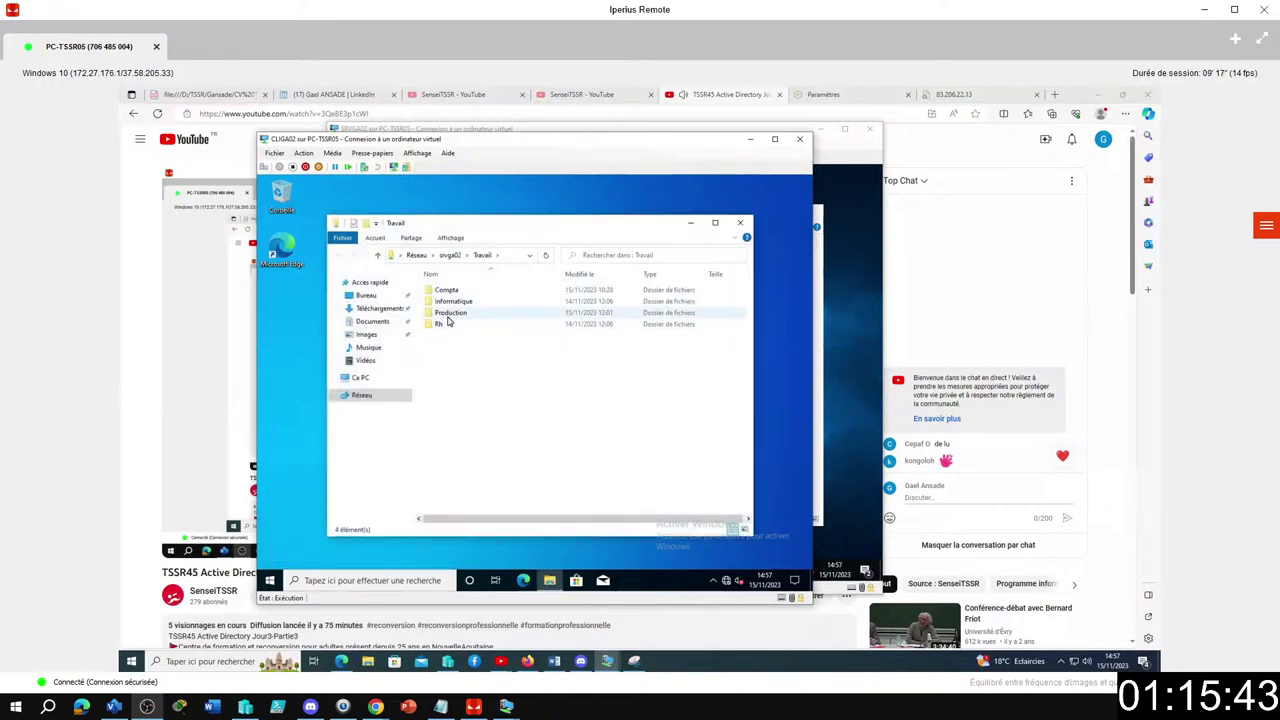
Test opening Rh, Production, Informatique and Compta; only Rh opens, the others are refused.
{"action": "double_click", "coordinate": [447, 324]}
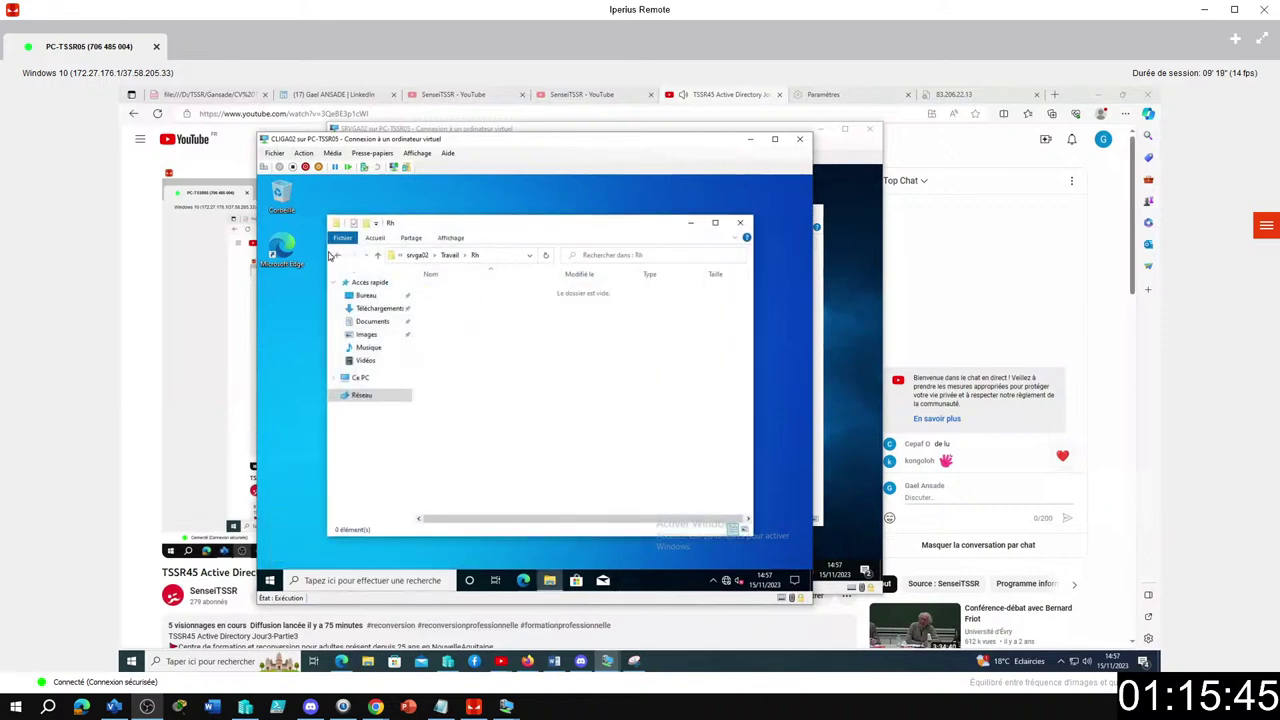
{"action": "left_click", "coordinate": [337, 255]}
{"action": "double_click", "coordinate": [440, 314]}
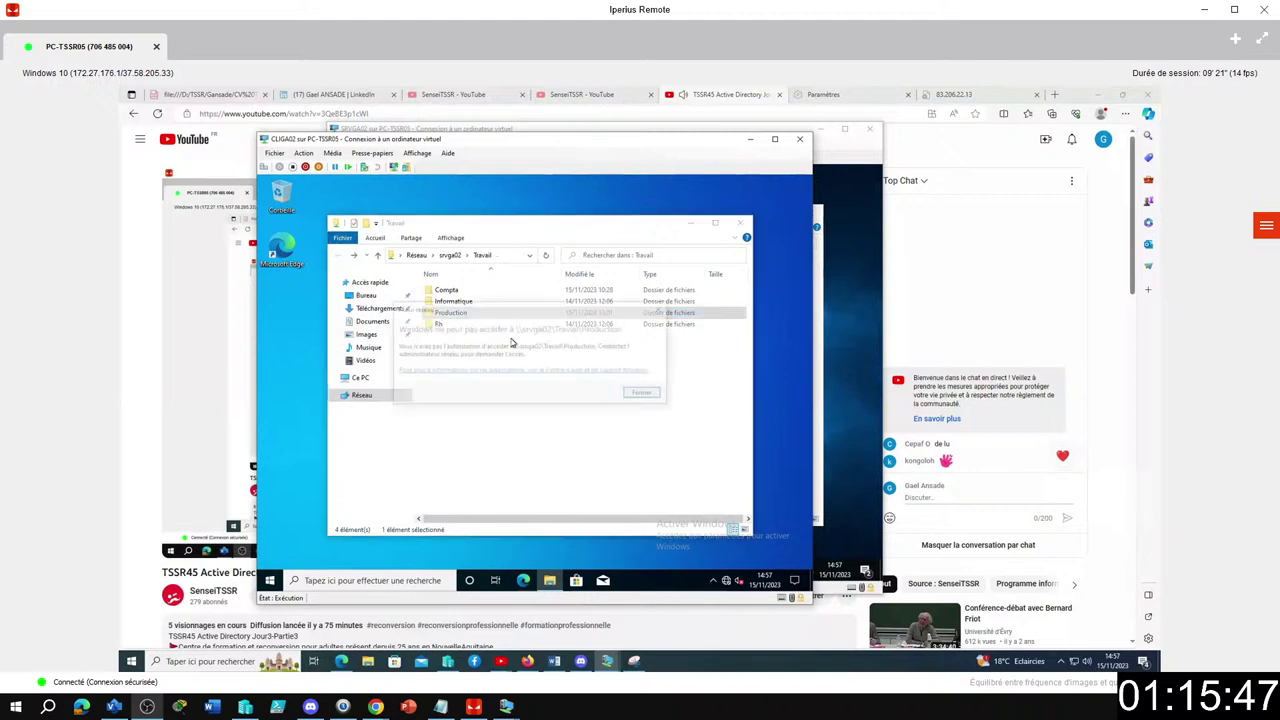
{"action": "double_click", "coordinate": [490, 303]}
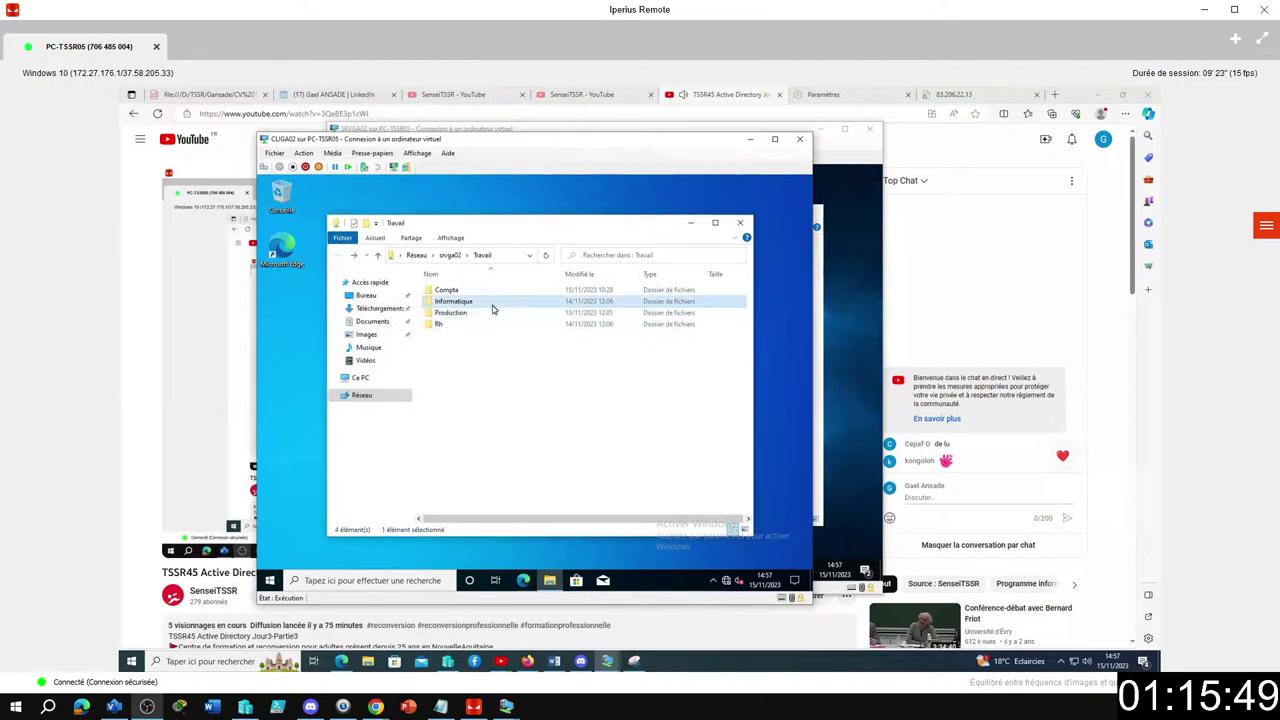
{"action": "left_click", "coordinate": [642, 394]}
{"action": "key", "text": "Up"}
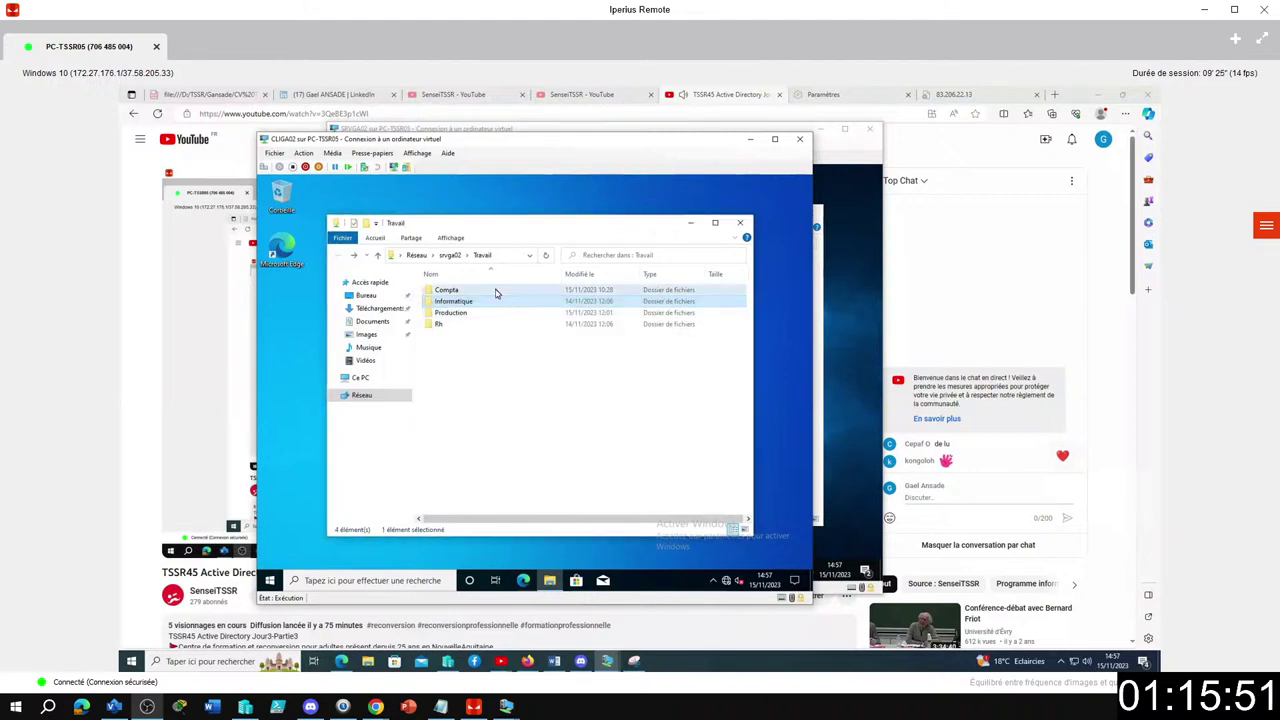
{"action": "key", "text": "Return"}
{"action": "left_click", "coordinate": [645, 395]}
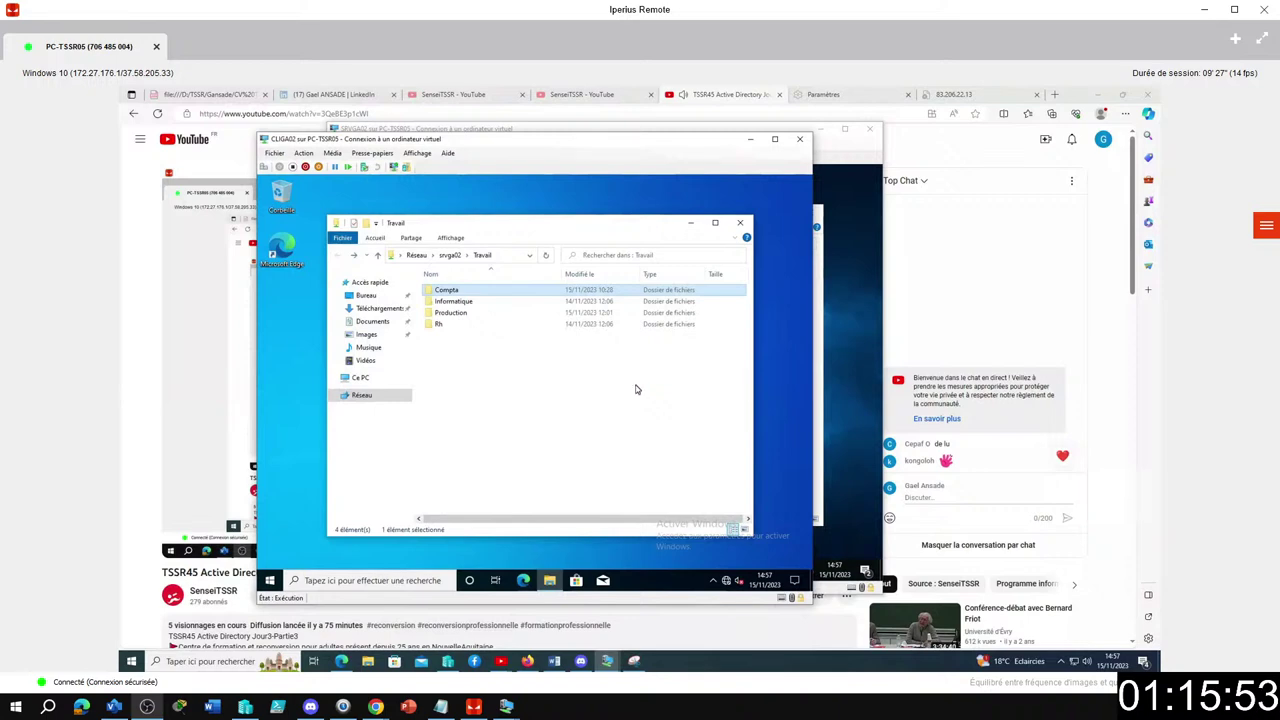
{"action": "left_click", "coordinate": [1266, 226]}
End the Iperius remote session and return to the domain controller window.
{"action": "left_click", "coordinate": [1266, 121]}
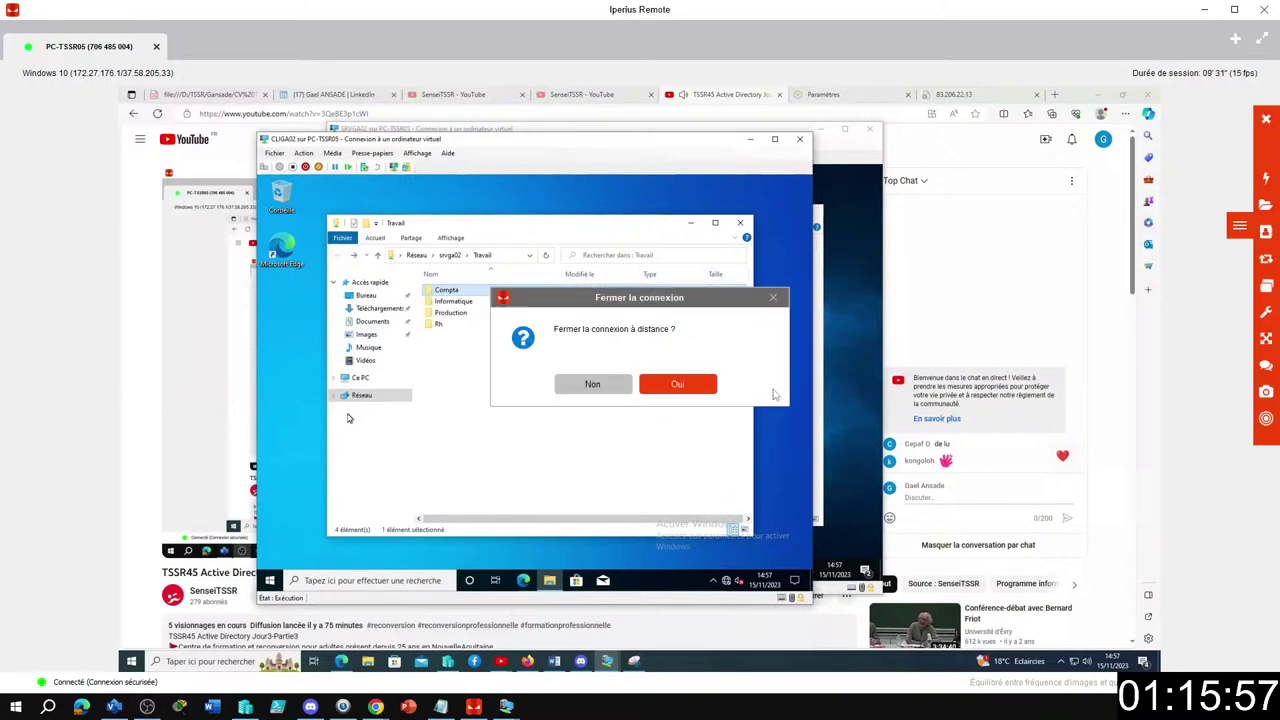
{"action": "left_click", "coordinate": [677, 384]}
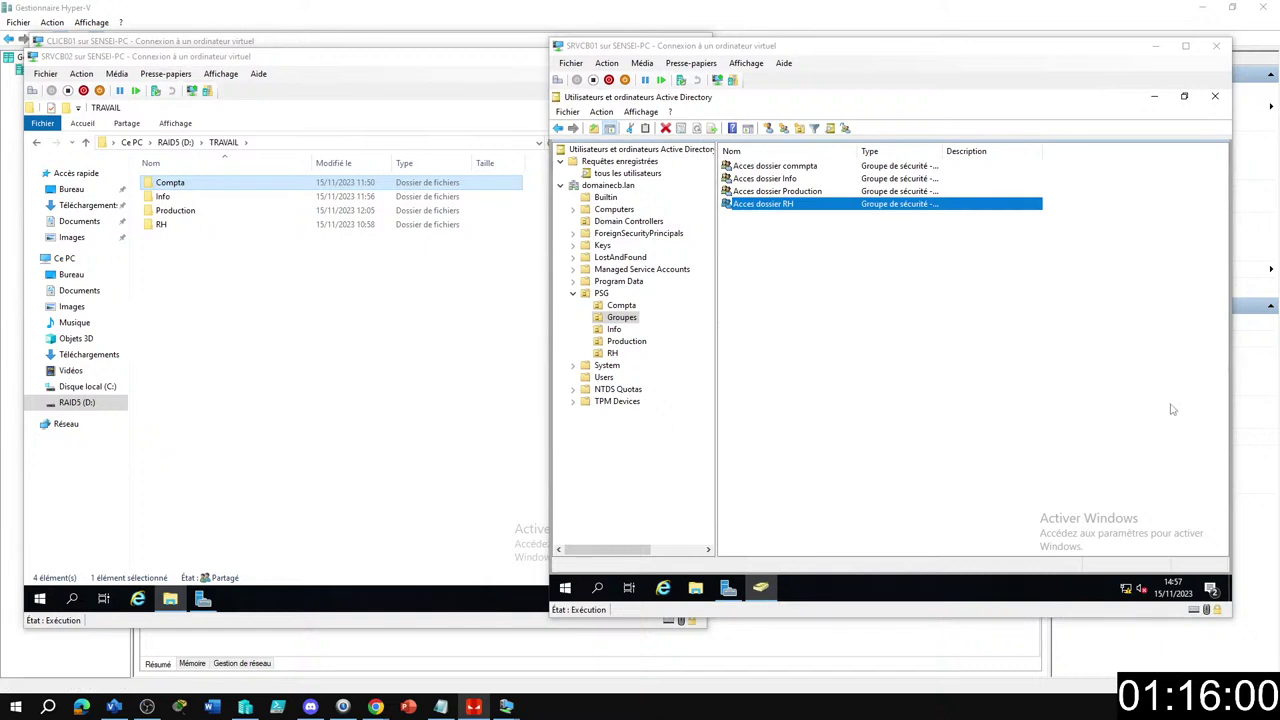
{"action": "left_click", "coordinate": [981, 364]}
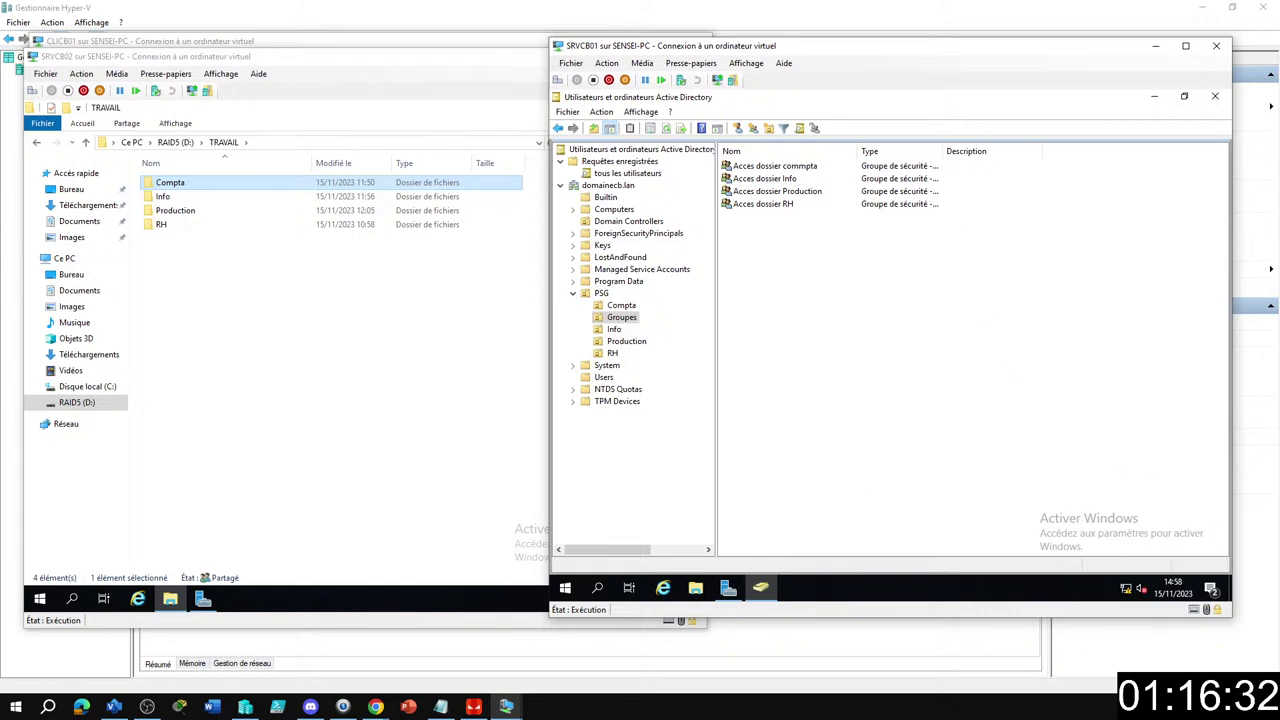
{"action": "key", "text": "alt+Tab"}
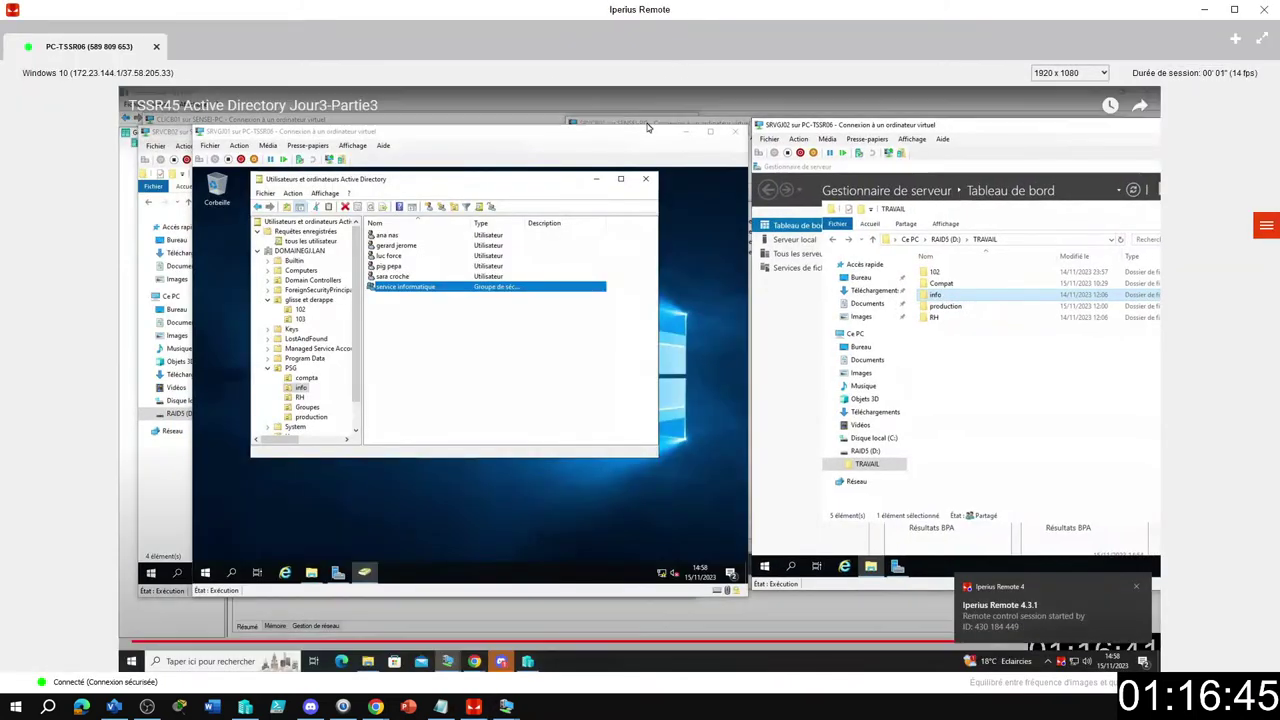
Shift the SRVGJ01 and SRVGJ02 windows slightly left to arrange them.
{"action": "left_click_drag", "start_coordinate": [638, 133], "coordinate": [585, 128]}
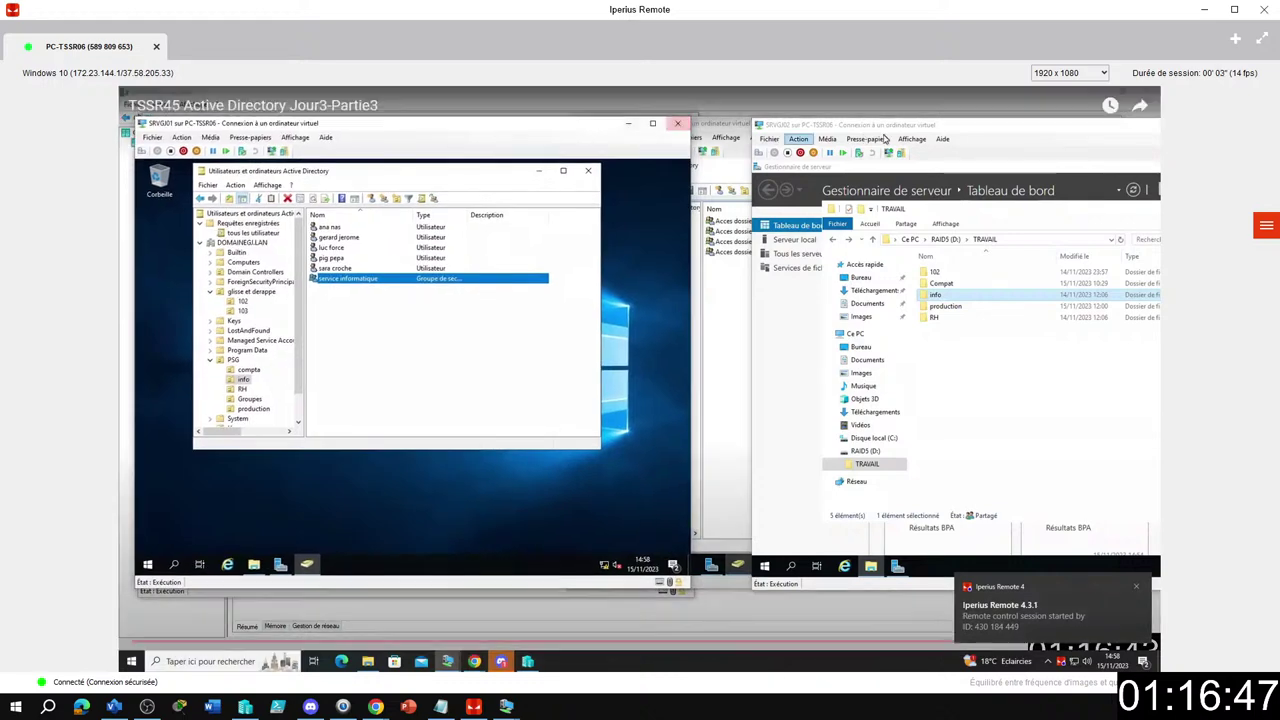
{"action": "left_click_drag", "start_coordinate": [897, 125], "coordinate": [845, 125]}
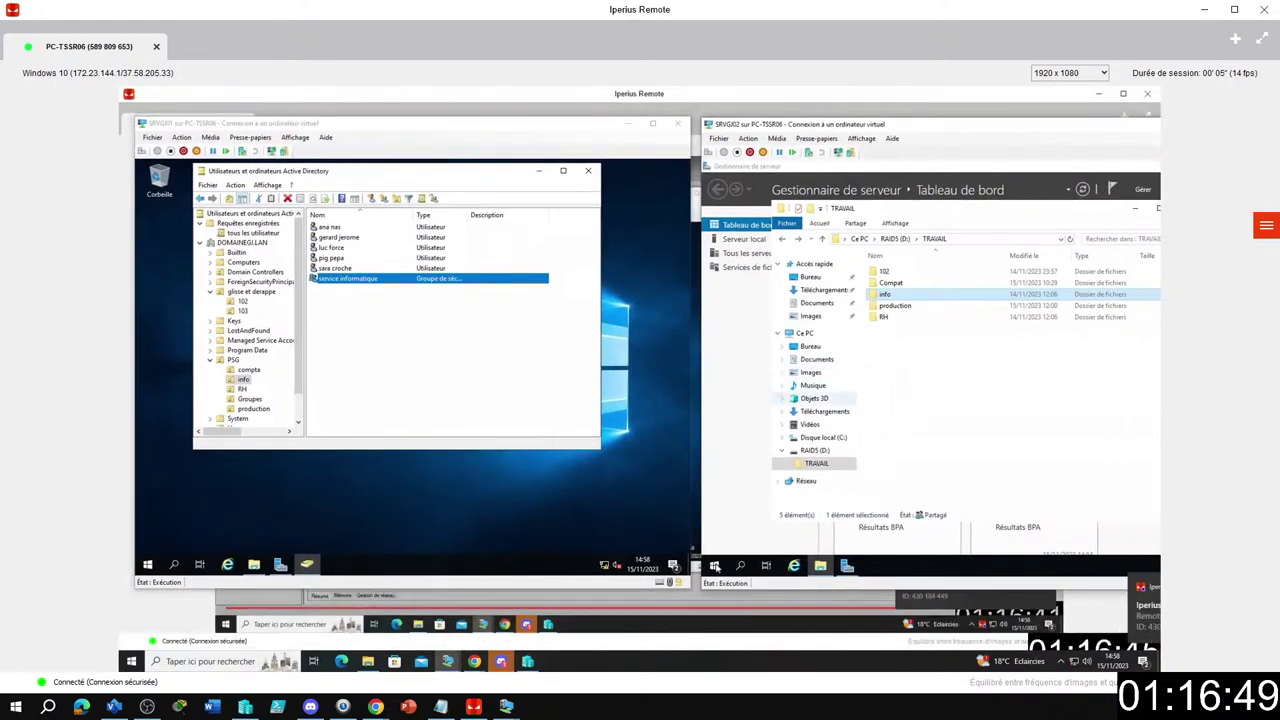
{"action": "left_click", "coordinate": [714, 567]}
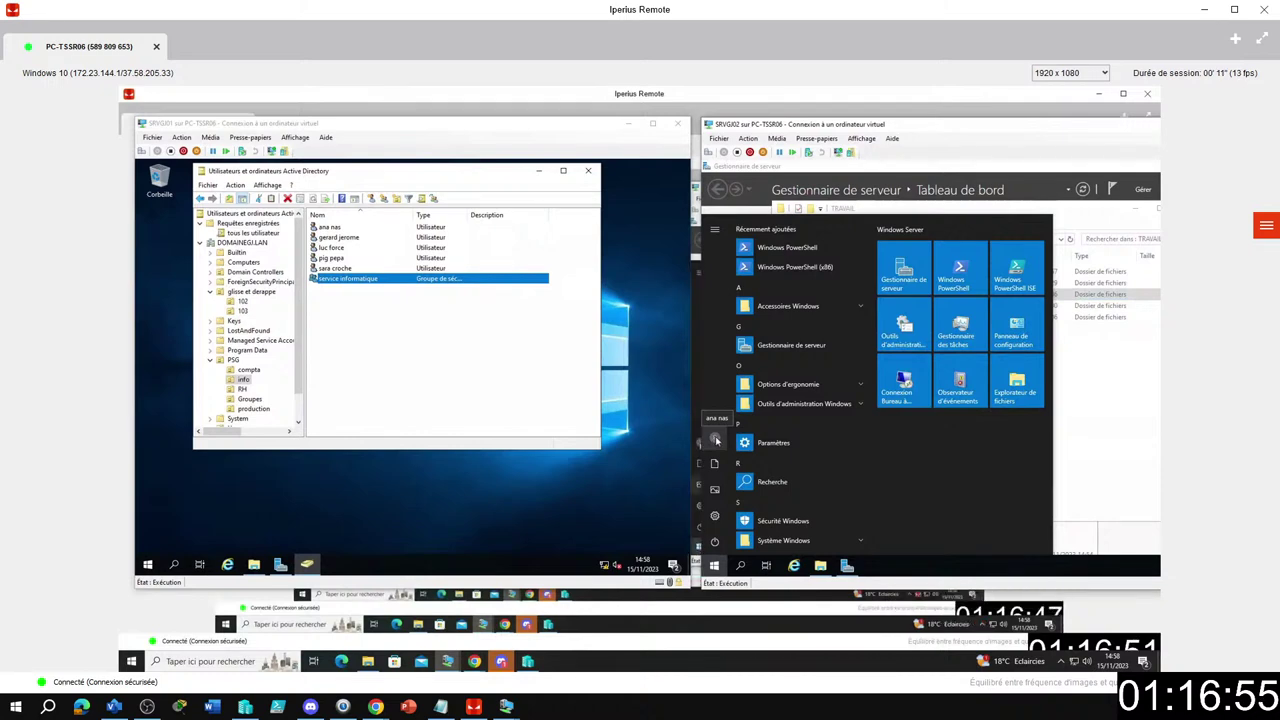
{"action": "left_click", "coordinate": [1077, 425]}
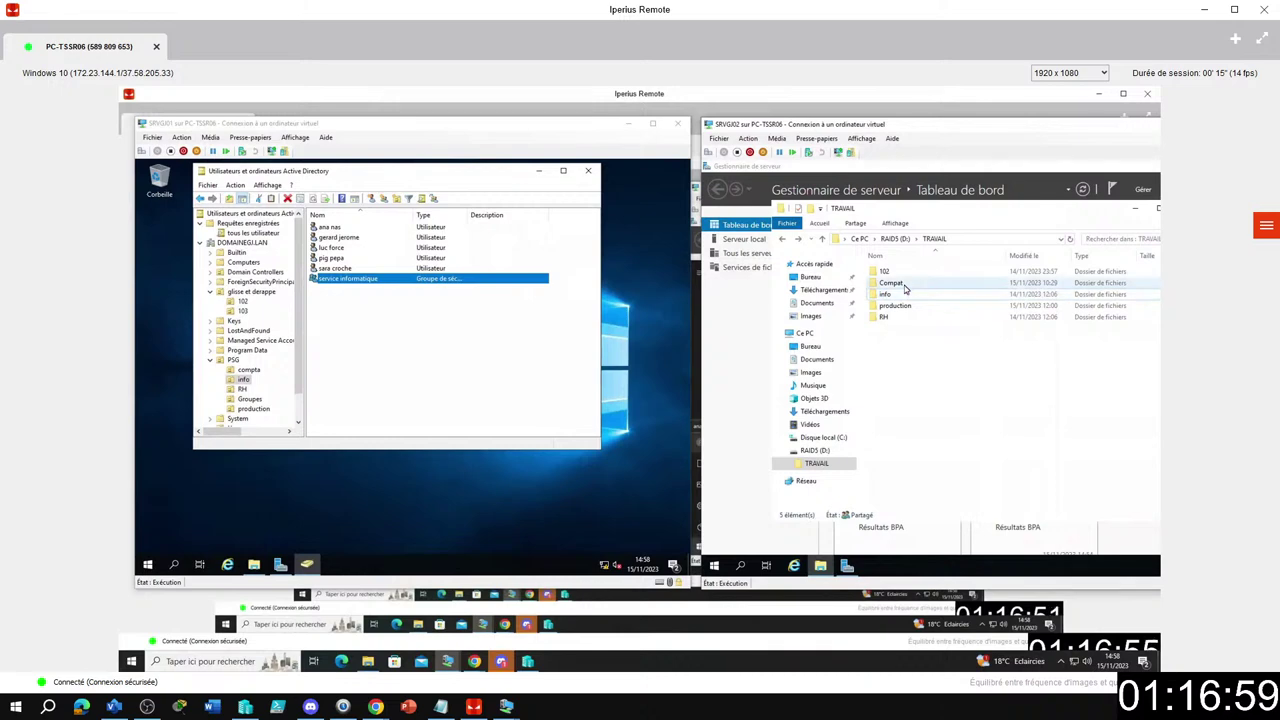
Test the Compat, info, production and RH folders on SRVGJ02, then list the RH OU's users.
{"action": "double_click", "coordinate": [898, 284]}
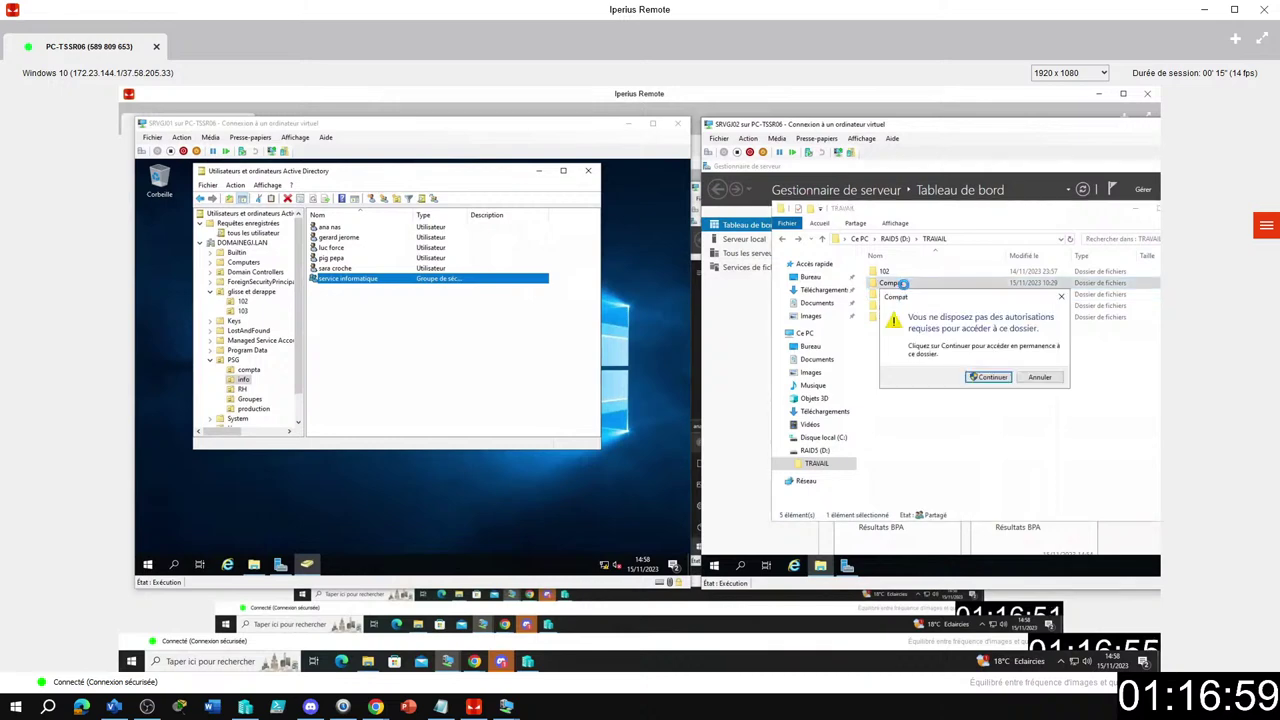
{"action": "left_click", "coordinate": [1061, 297]}
{"action": "double_click", "coordinate": [886, 294]}
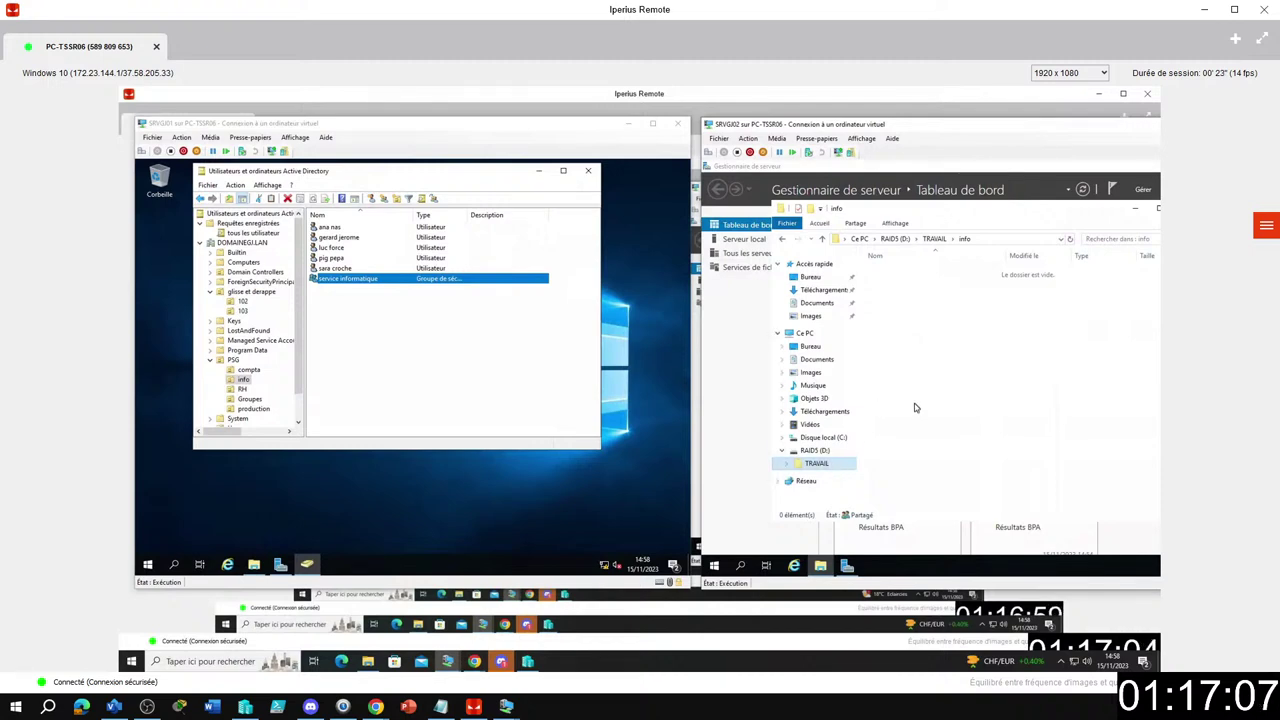
{"action": "left_click_drag", "start_coordinate": [991, 127], "coordinate": [852, 135]}
{"action": "left_click", "coordinate": [675, 478]}
{"action": "double_click", "coordinate": [762, 321]}
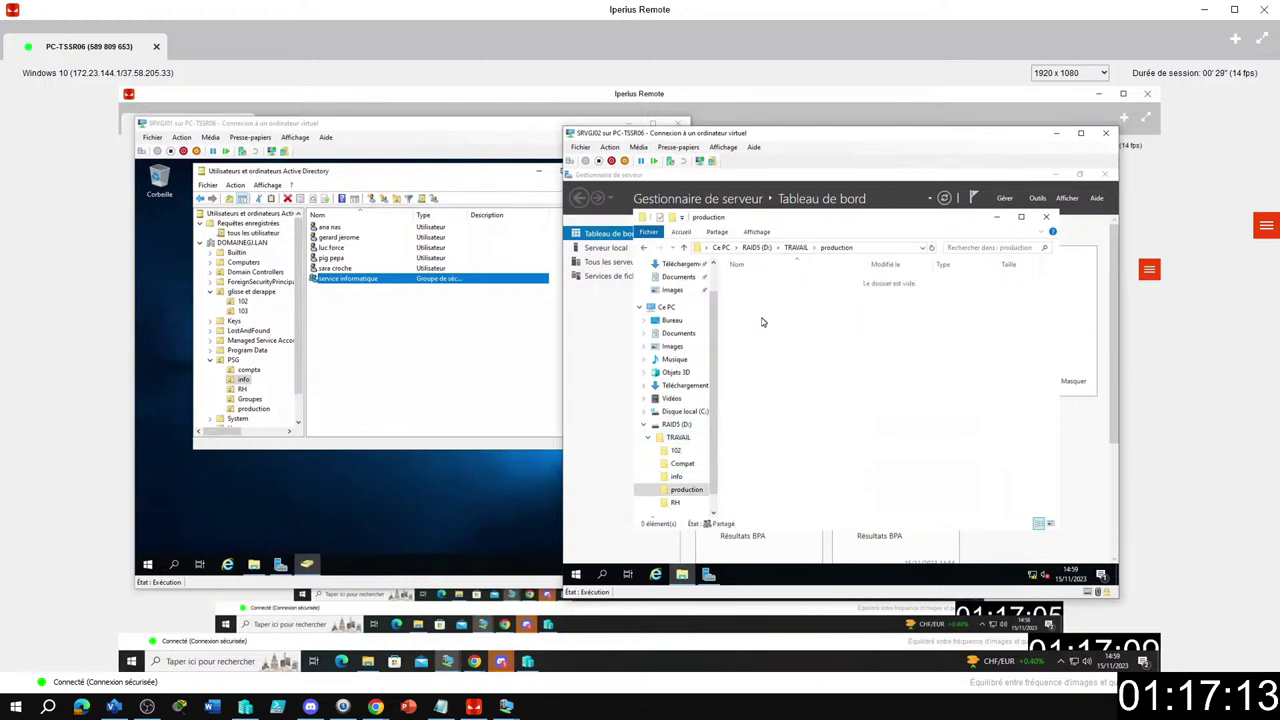
{"action": "left_click", "coordinate": [675, 501]}
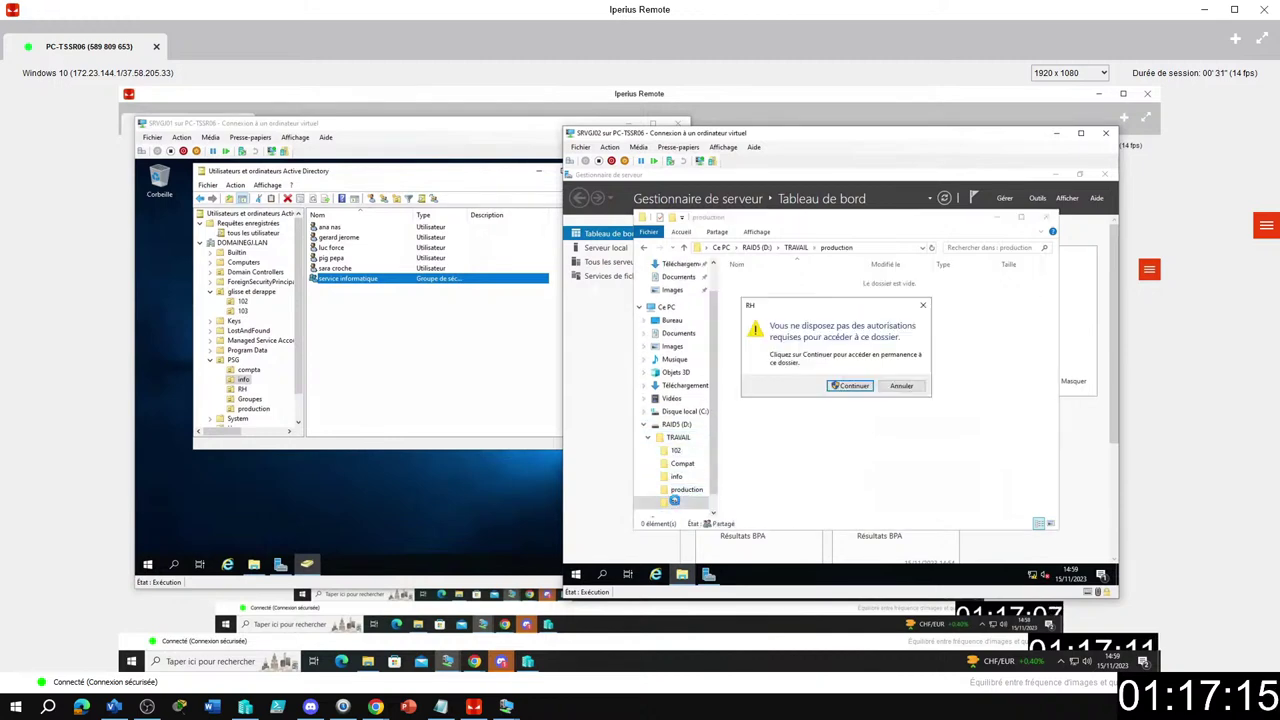
{"action": "left_click", "coordinate": [924, 306]}
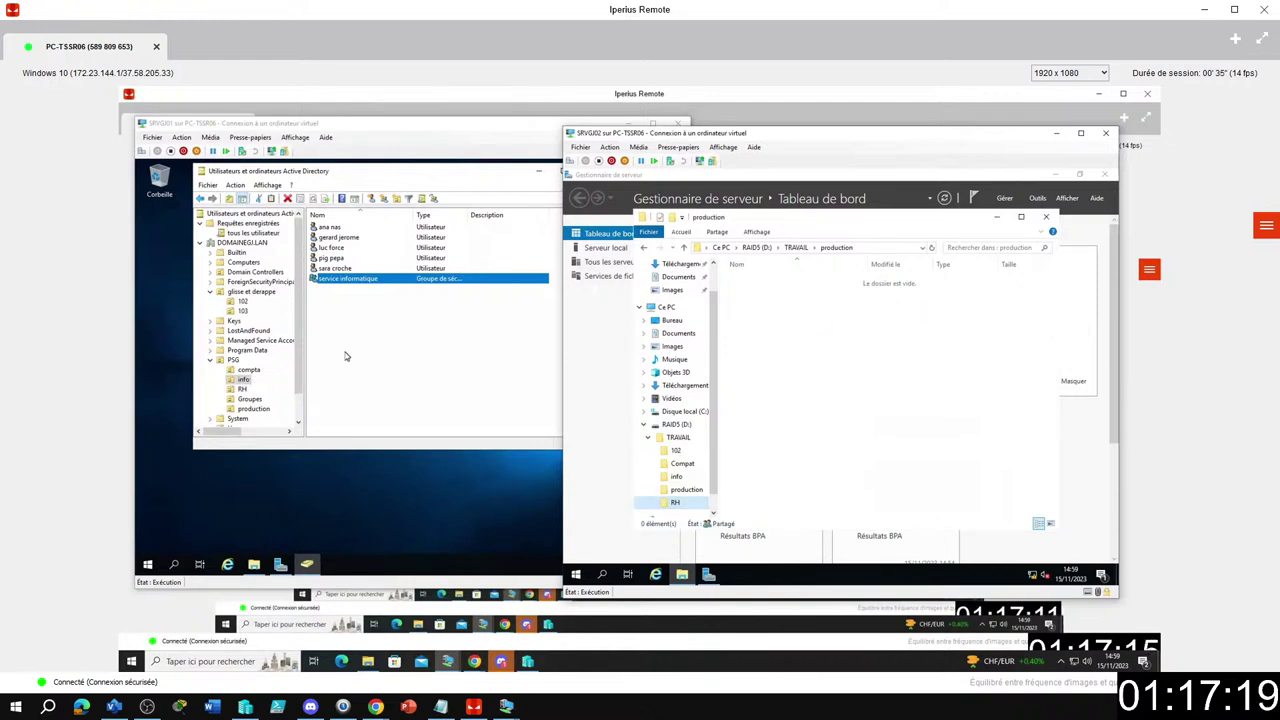
{"action": "left_click", "coordinate": [345, 356]}
{"action": "left_click", "coordinate": [243, 390]}
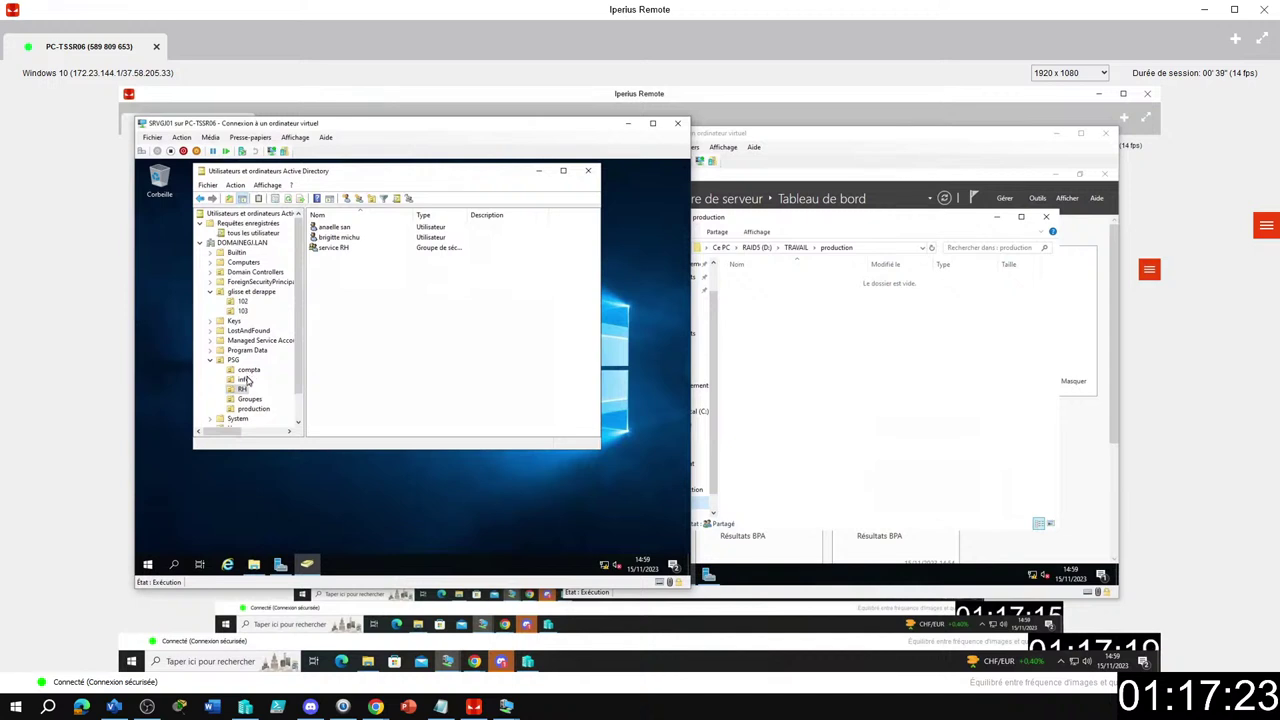
Check the members of the service informatique group in the info OU.
{"action": "left_click", "coordinate": [244, 380]}
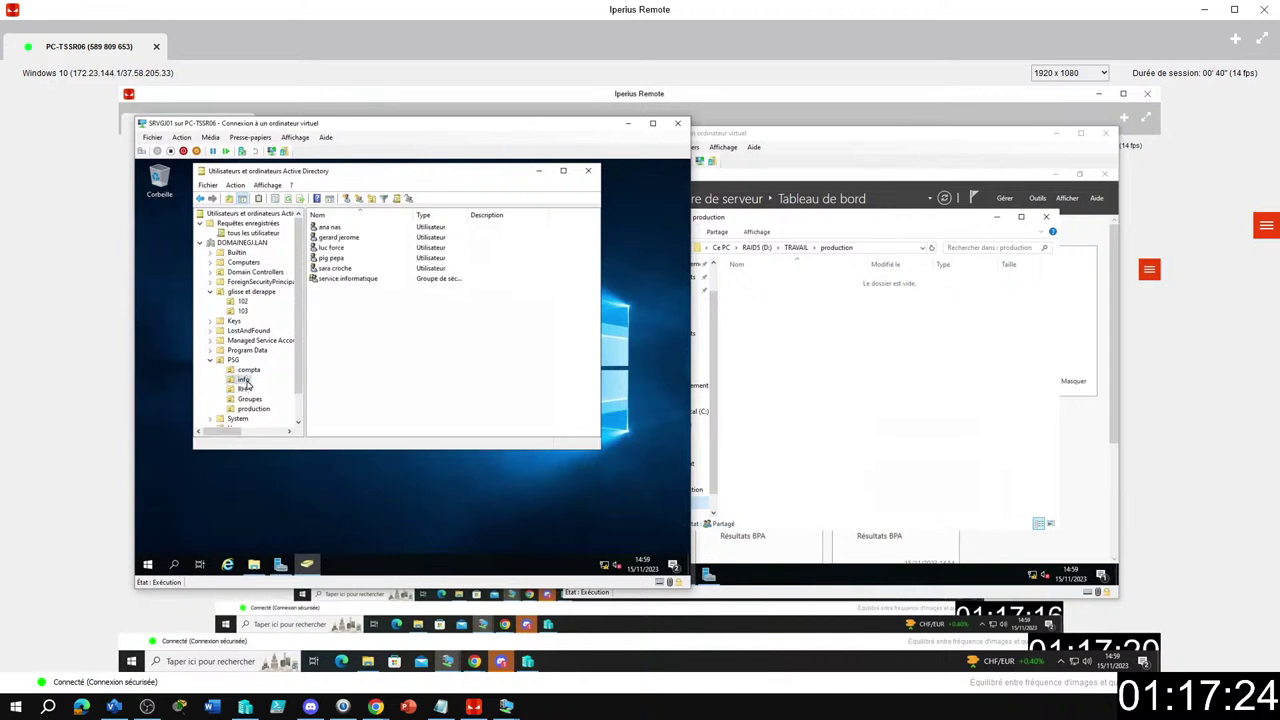
{"action": "left_click", "coordinate": [349, 280]}
{"action": "right_click", "coordinate": [349, 280]}
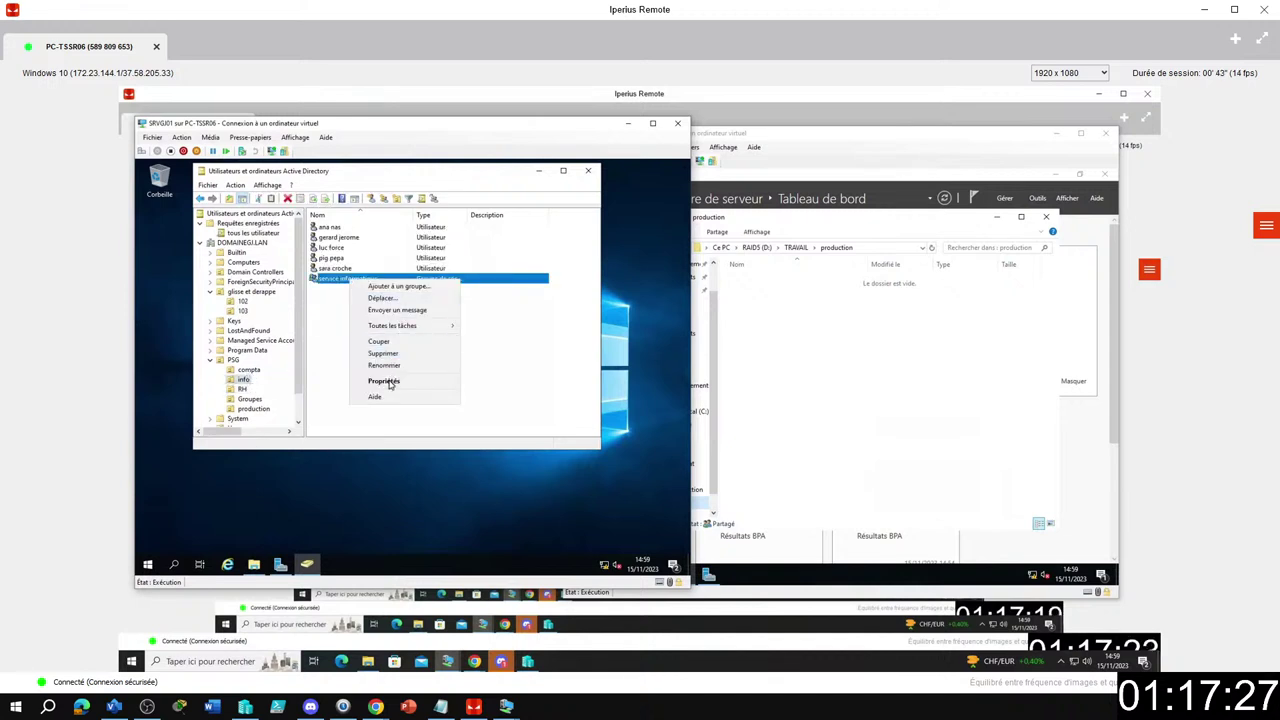
{"action": "left_click", "coordinate": [390, 385]}
{"action": "left_click", "coordinate": [342, 229]}
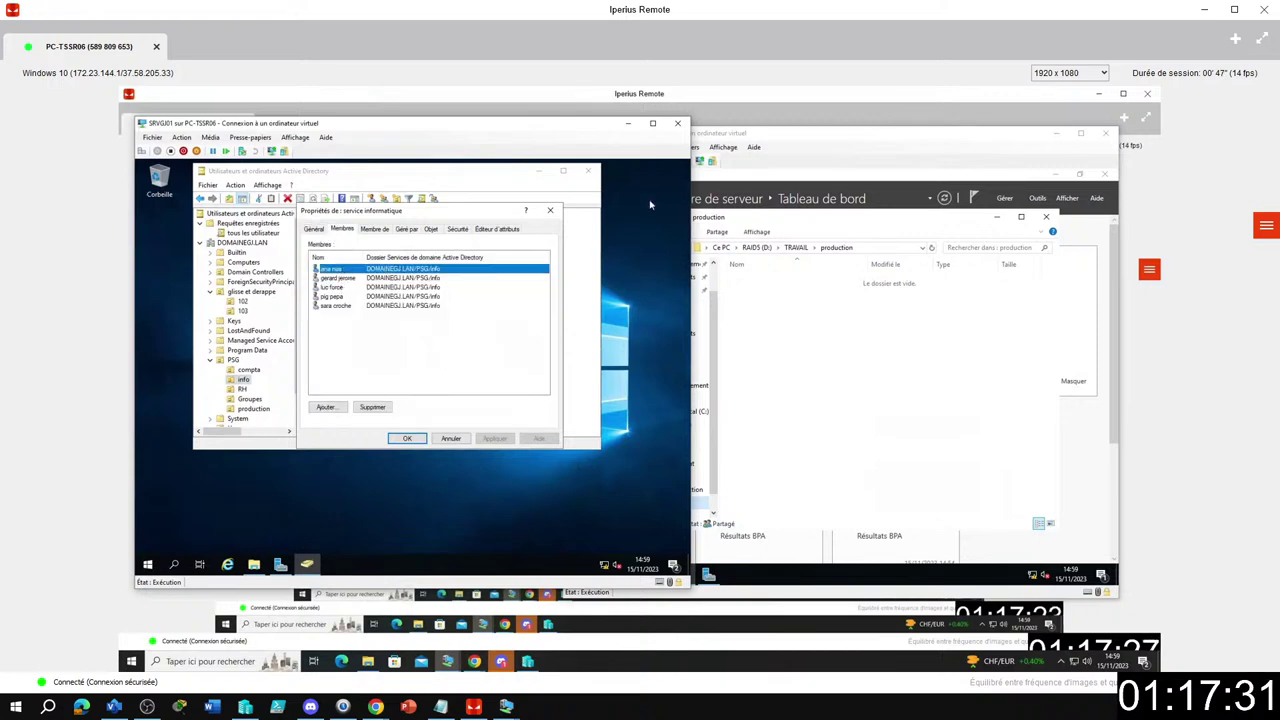
{"action": "left_click", "coordinate": [550, 211]}
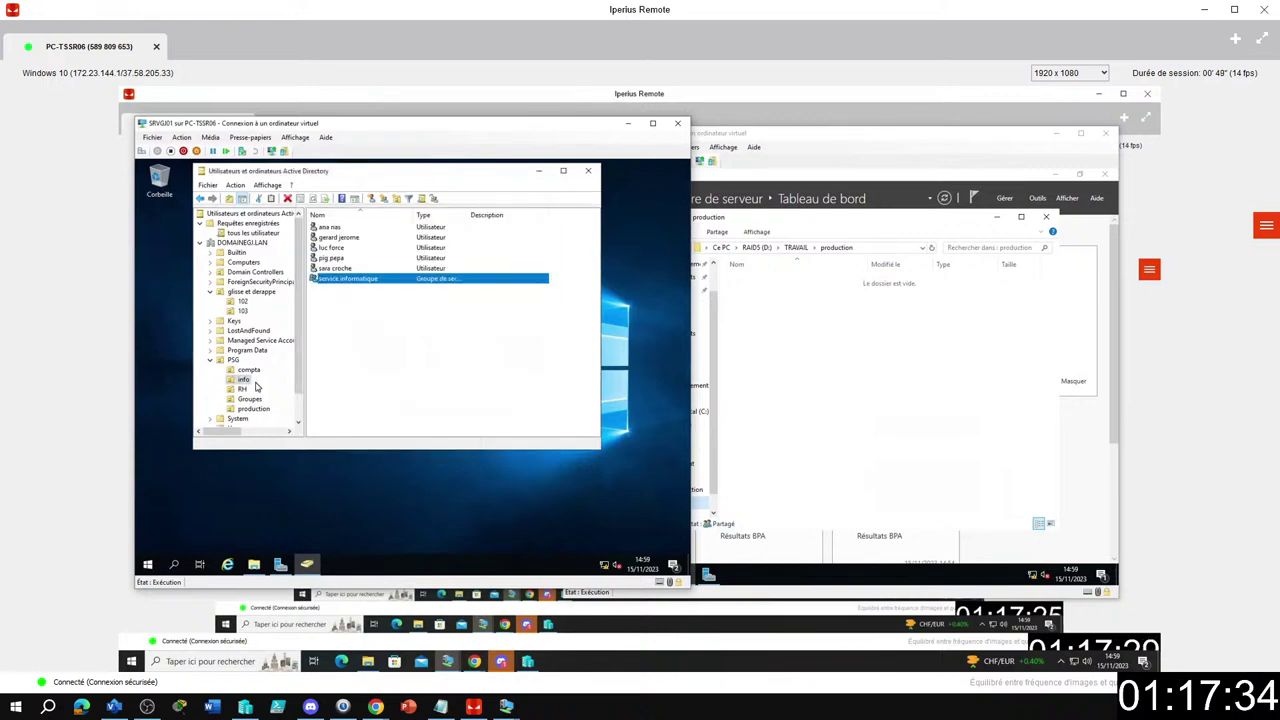
Review the members of the acces dossier compta and acces dossier info groups in PSG Groupes.
{"action": "left_click", "coordinate": [250, 399]}
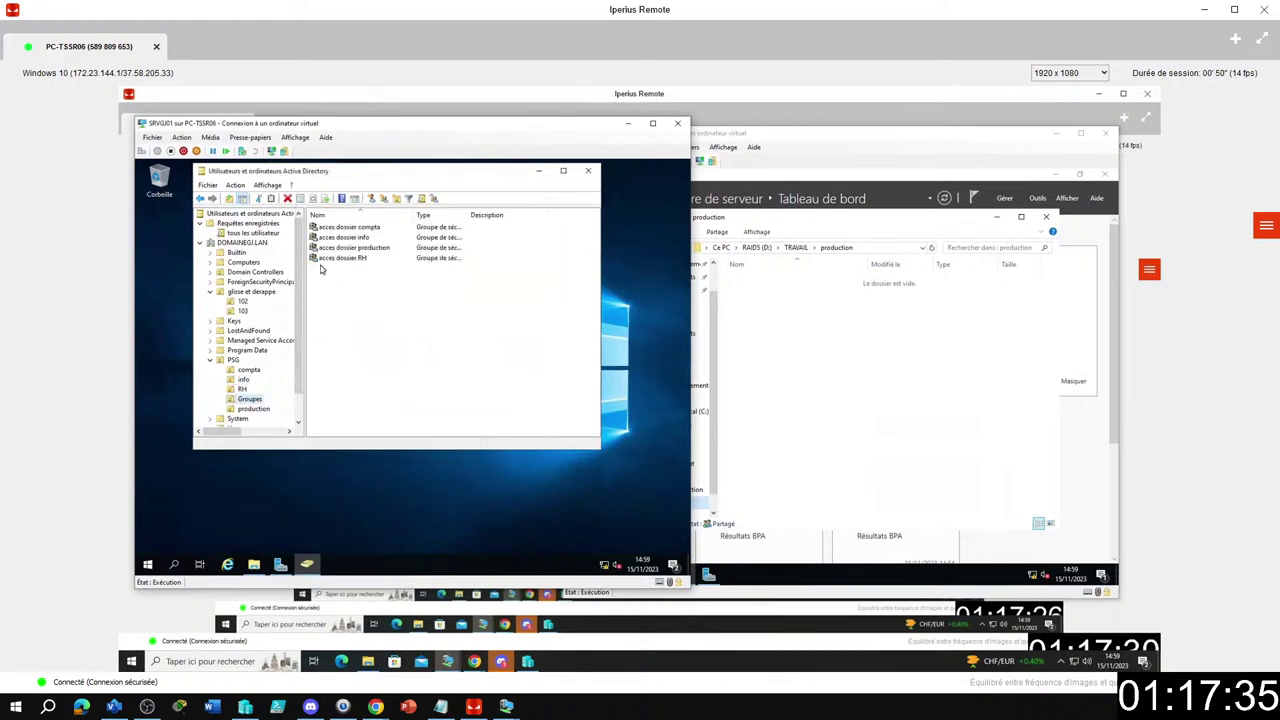
{"action": "right_click", "coordinate": [371, 228]}
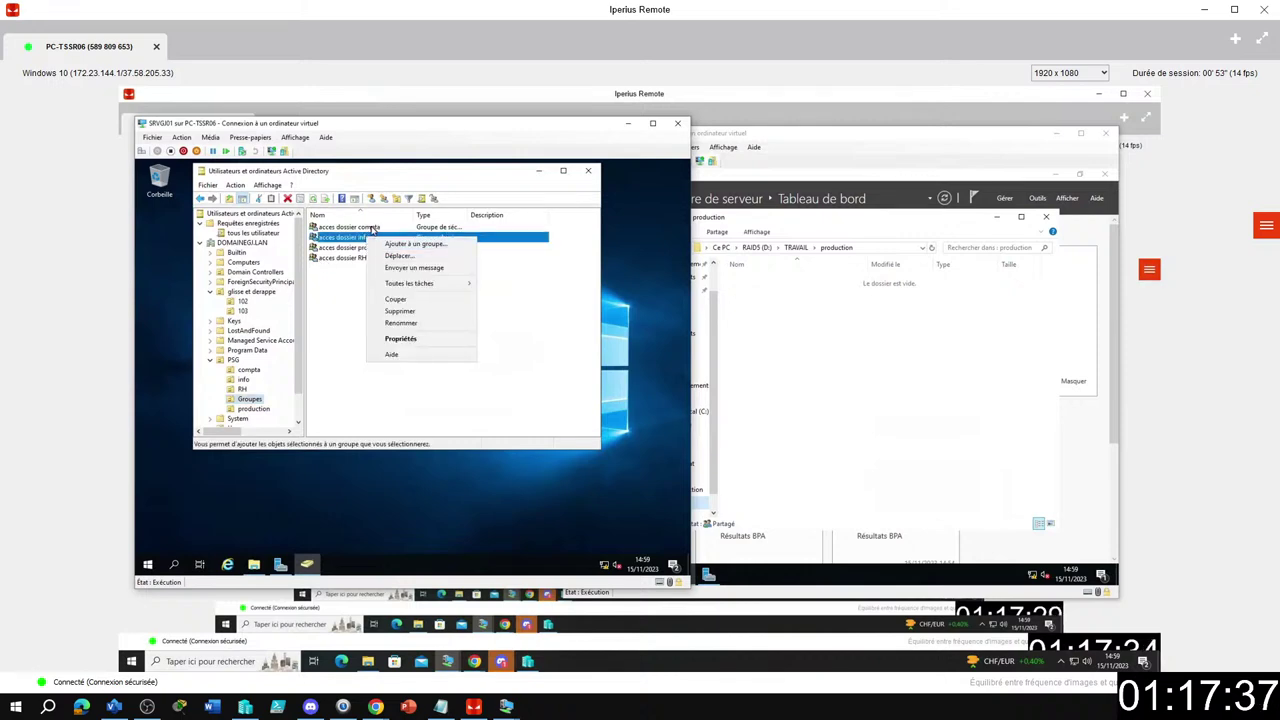
{"action": "right_click", "coordinate": [386, 228]}
{"action": "left_click", "coordinate": [410, 328]}
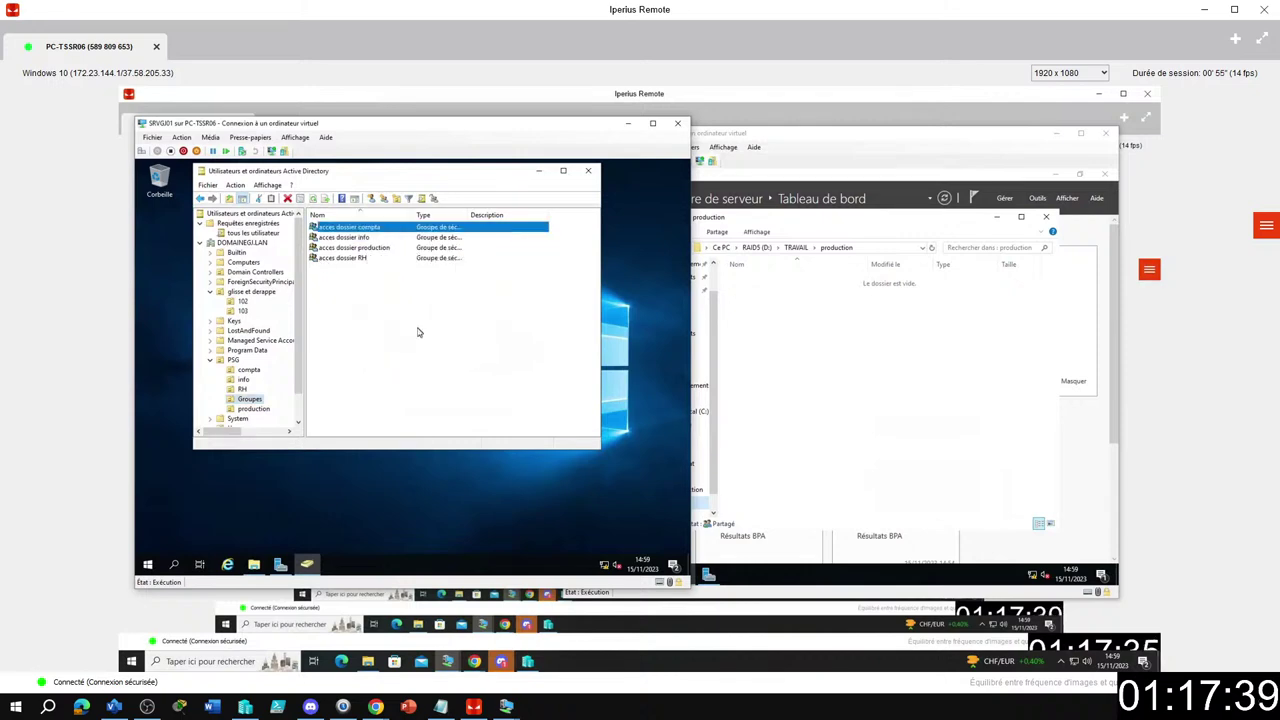
{"action": "left_click", "coordinate": [341, 229]}
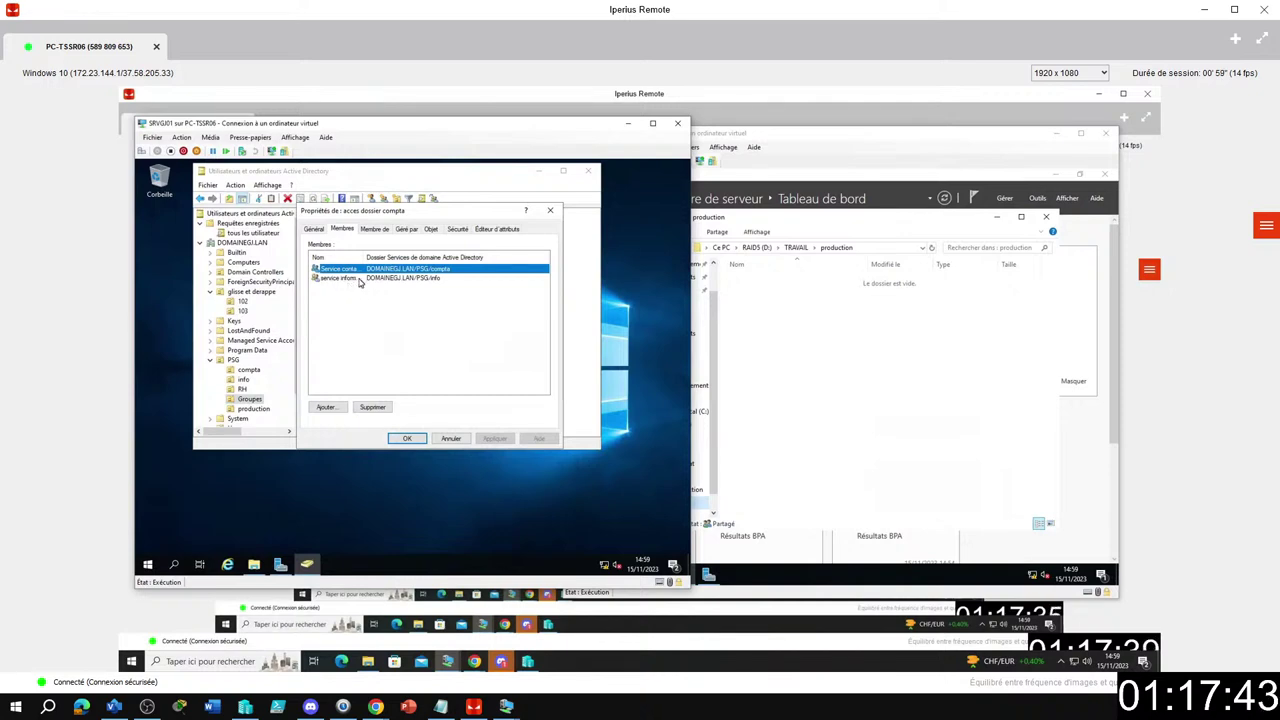
{"action": "left_click", "coordinate": [407, 438]}
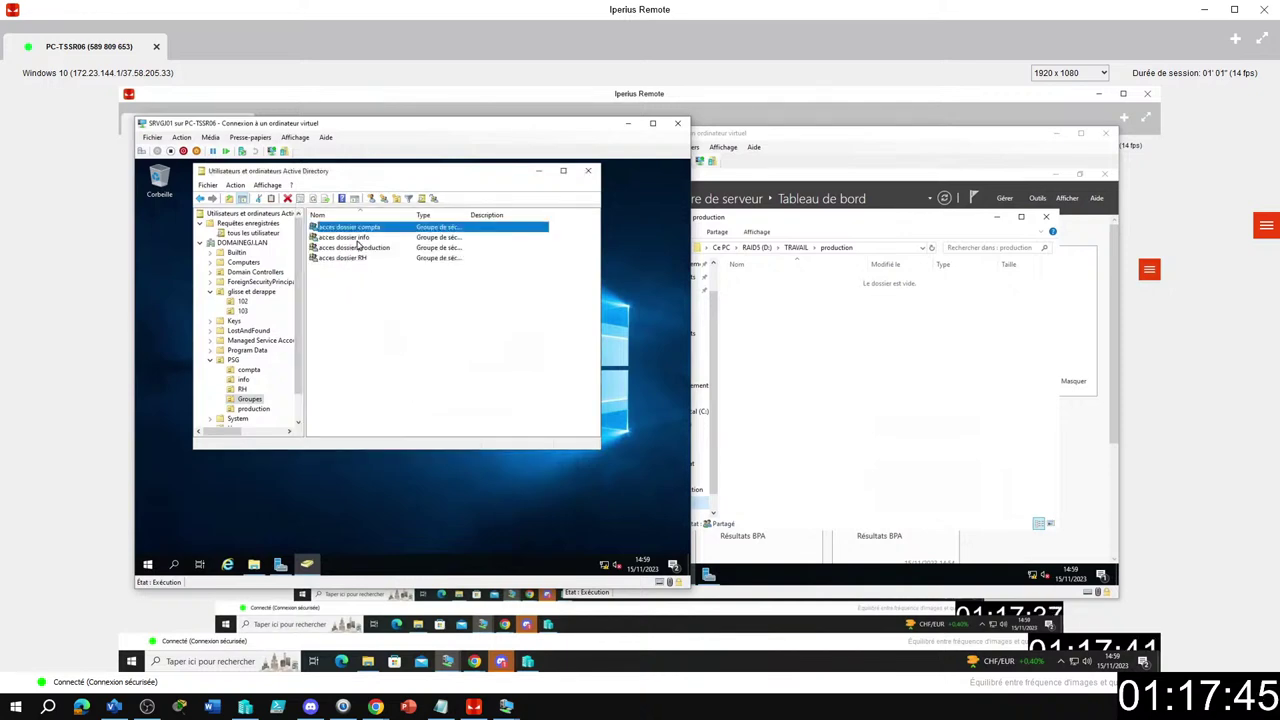
{"action": "right_click", "coordinate": [370, 239]}
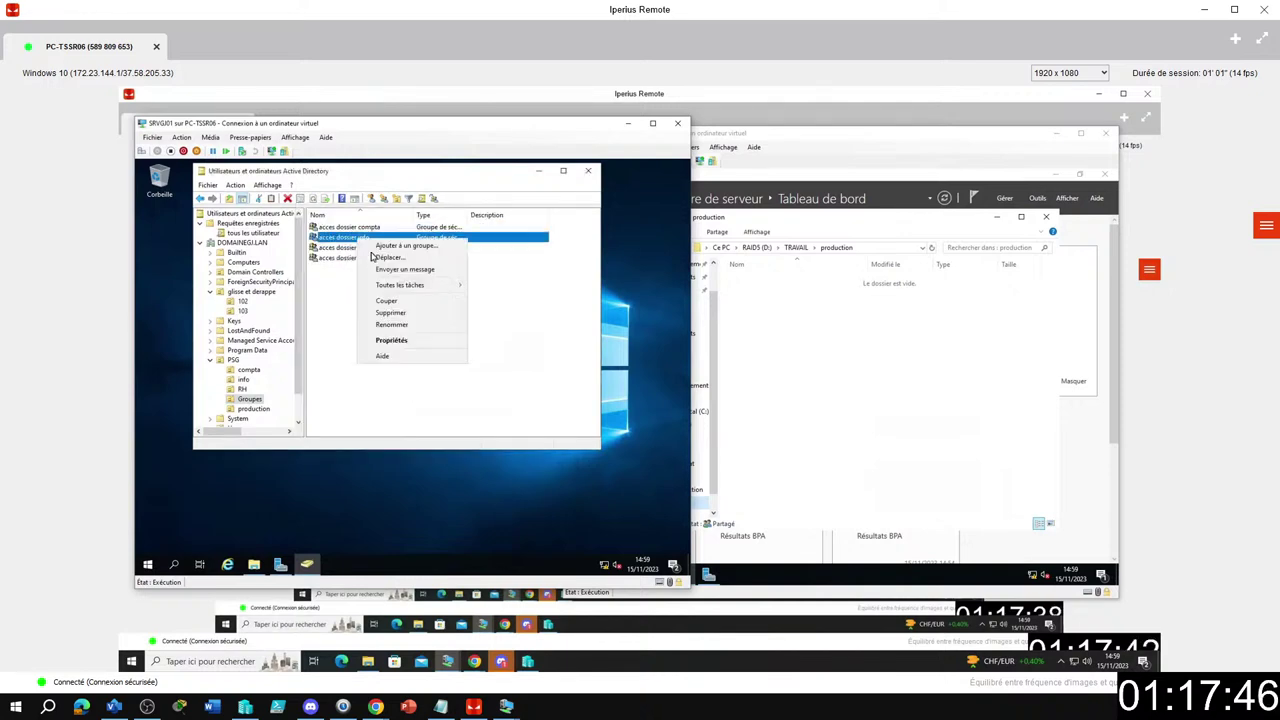
{"action": "left_click", "coordinate": [392, 341]}
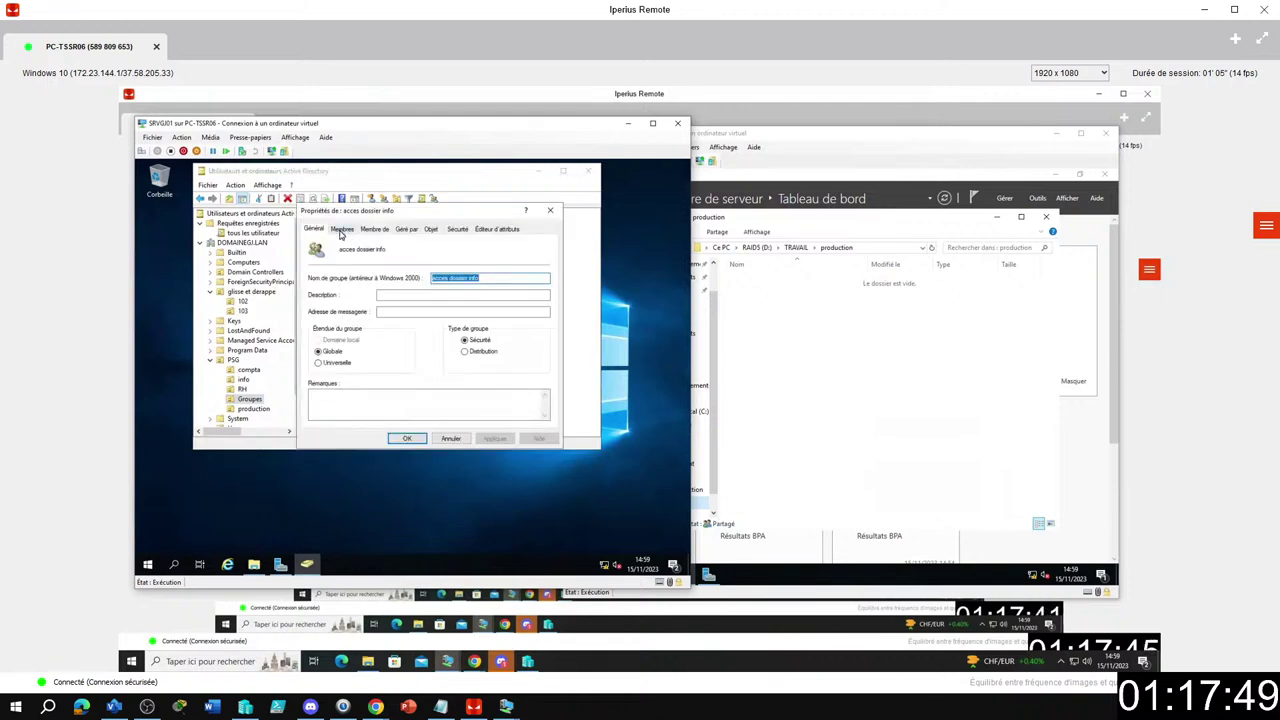
{"action": "left_click", "coordinate": [341, 230]}
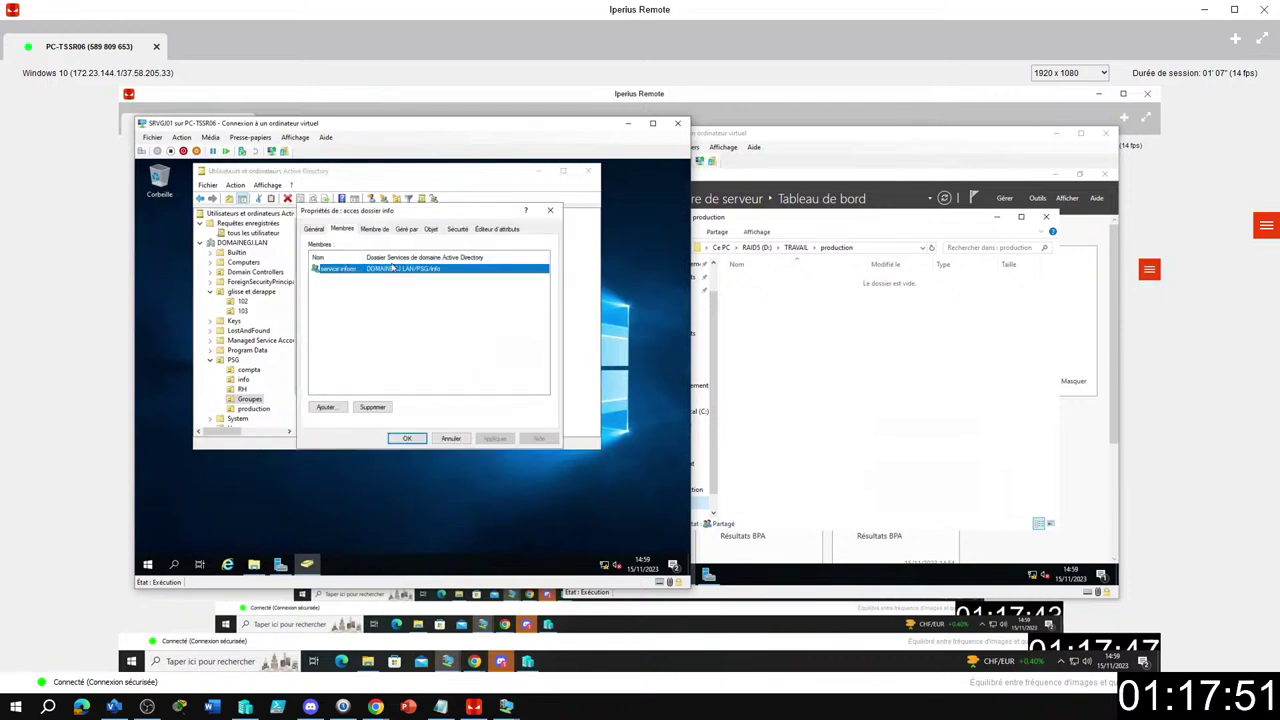
{"action": "left_click", "coordinate": [550, 210]}
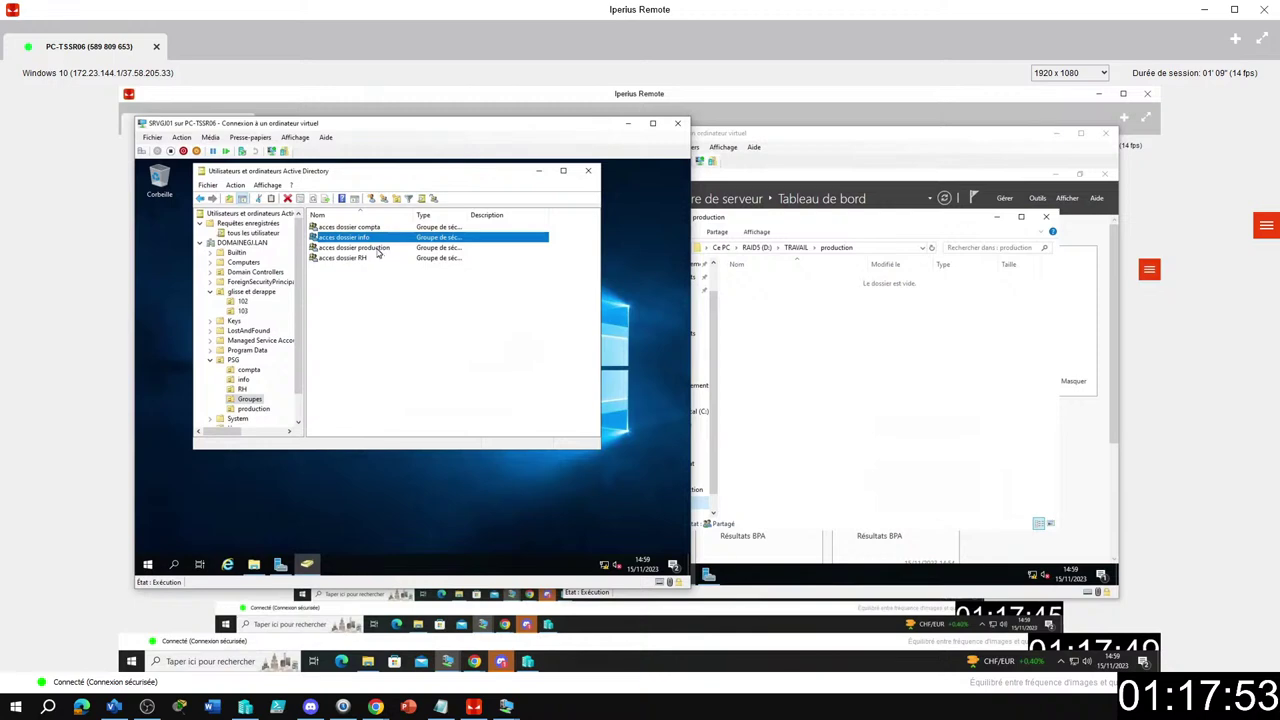
Review the members of the acces dossier production and acces dossier RH groups.
{"action": "right_click", "coordinate": [378, 253]}
{"action": "left_click", "coordinate": [392, 352]}
{"action": "left_click", "coordinate": [343, 229]}
{"action": "left_click", "coordinate": [352, 269]}
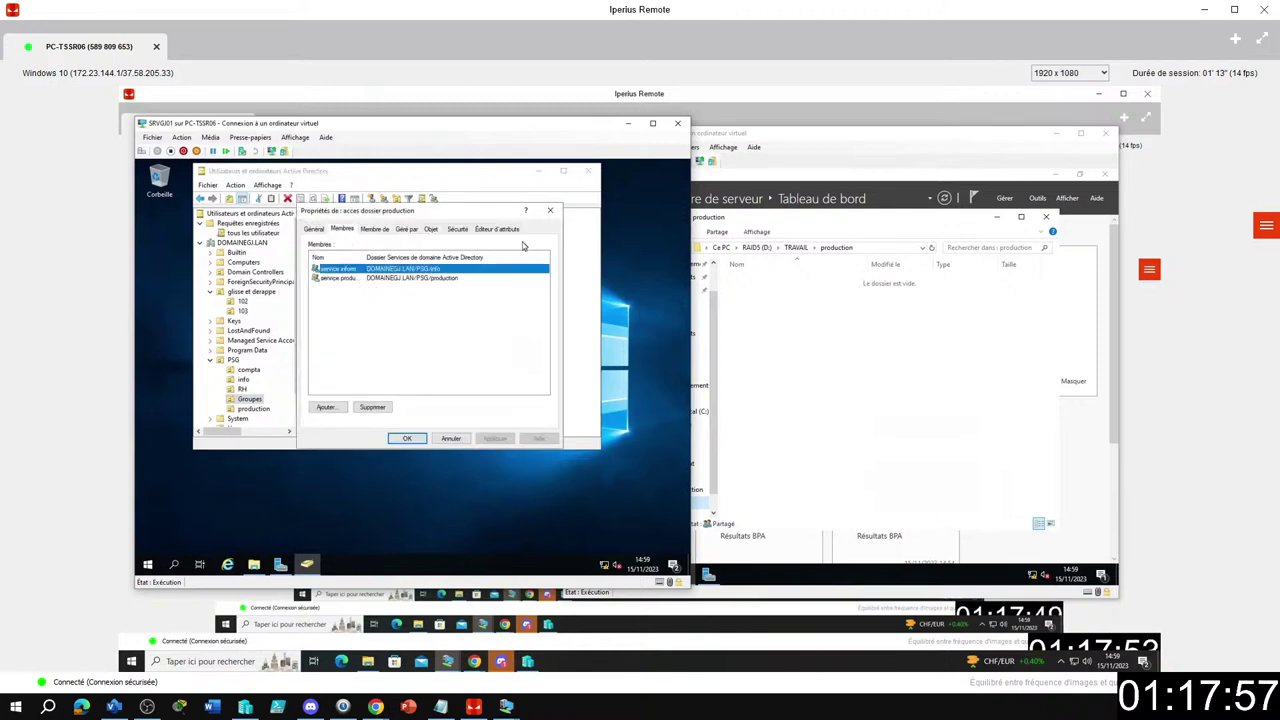
{"action": "left_click", "coordinate": [549, 213]}
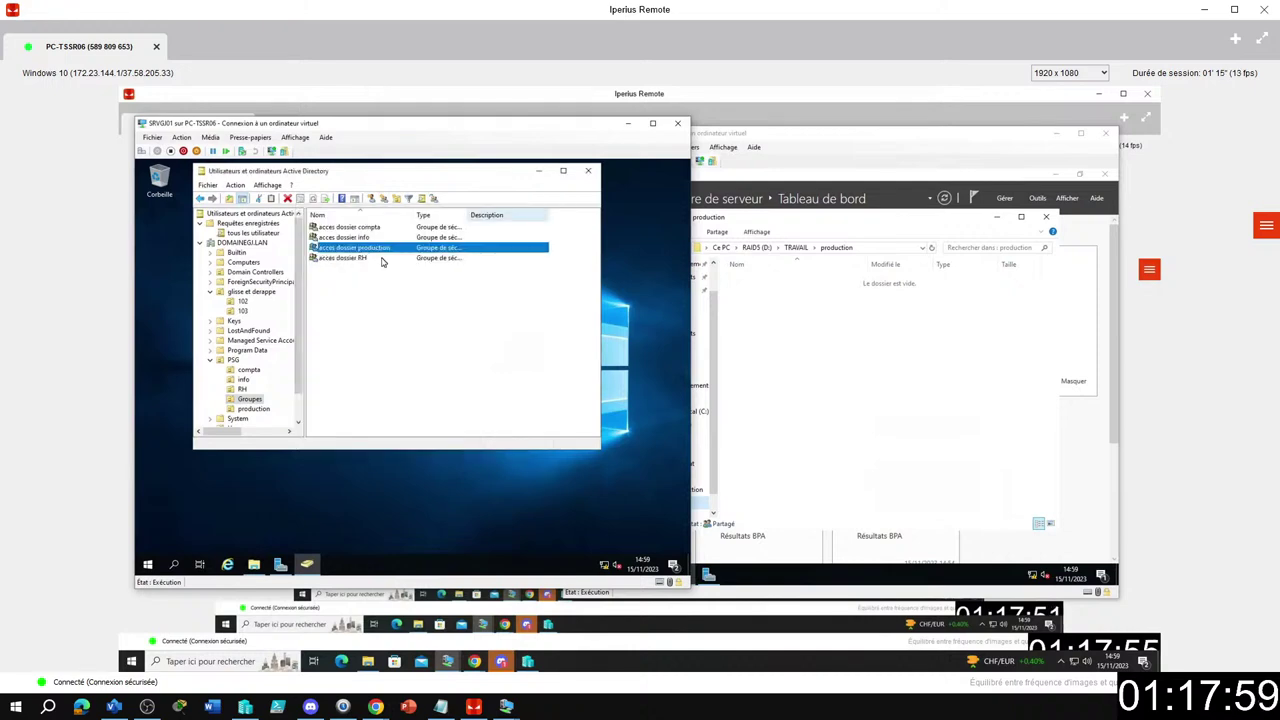
{"action": "right_click", "coordinate": [364, 259]}
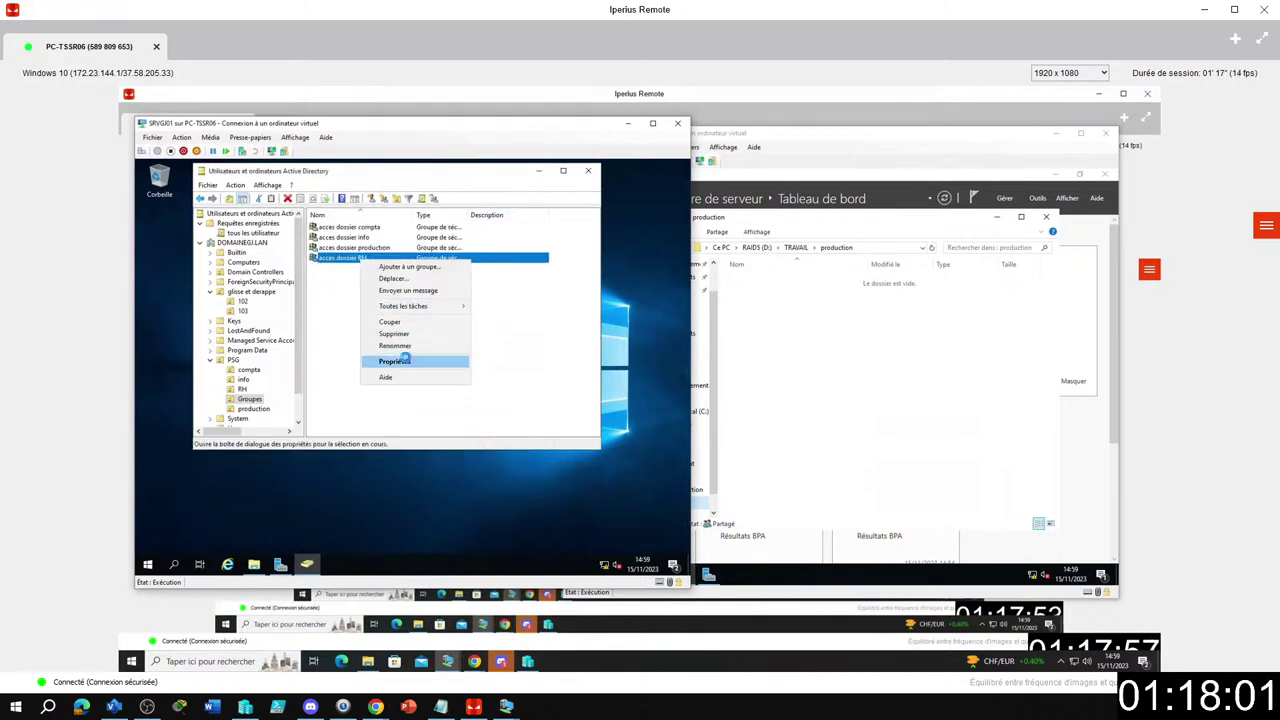
{"action": "left_click", "coordinate": [406, 360]}
{"action": "key", "text": "ctrl+Tab"}
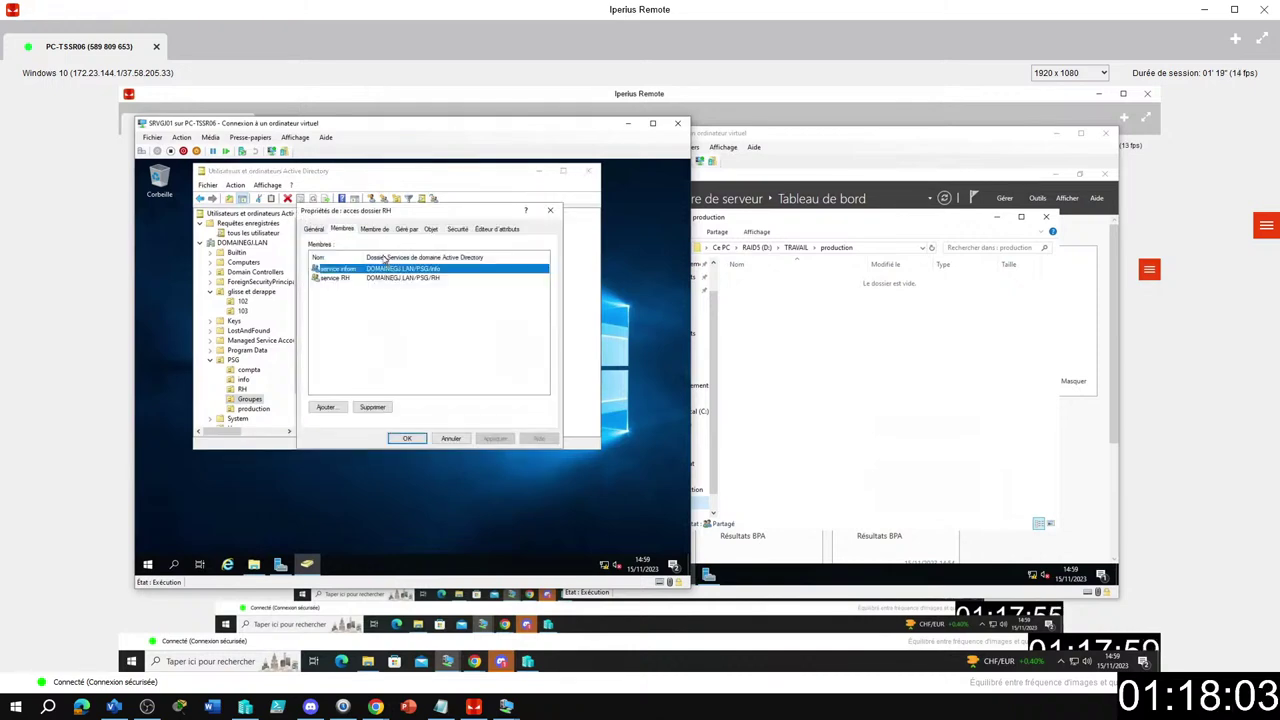
{"action": "left_click_drag", "start_coordinate": [387, 258], "coordinate": [397, 259]}
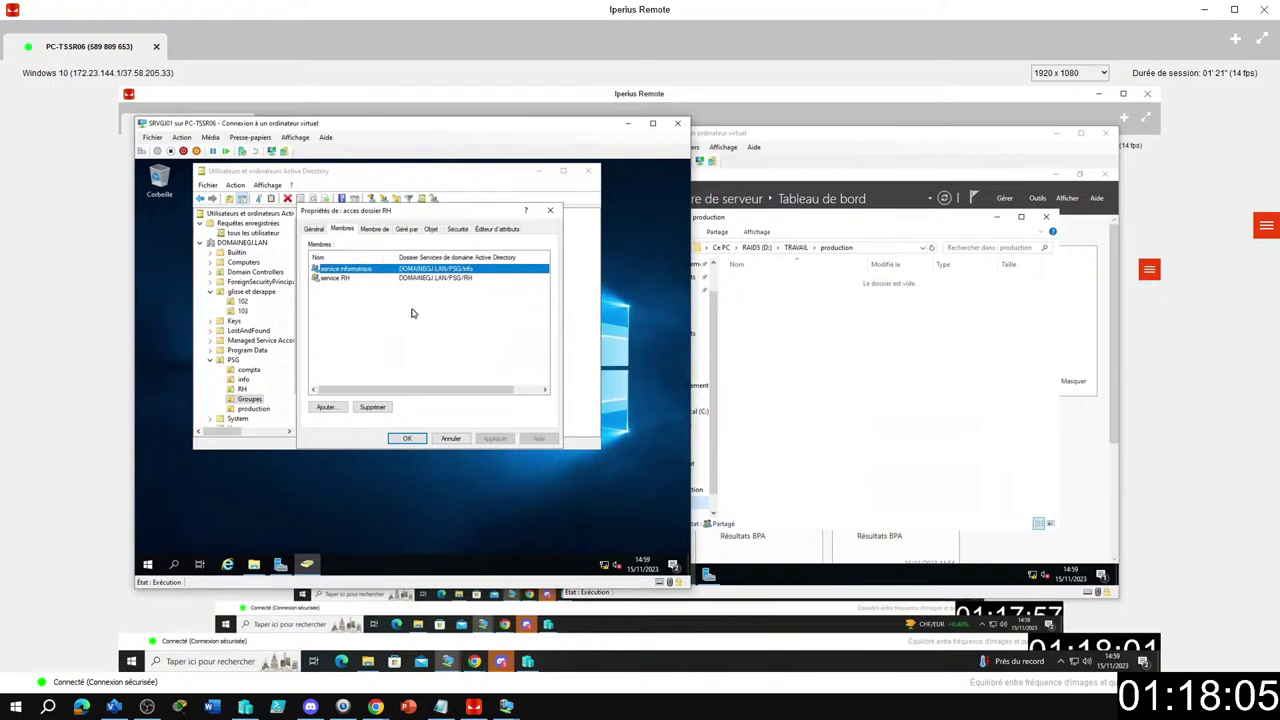
{"action": "left_click", "coordinate": [550, 210]}
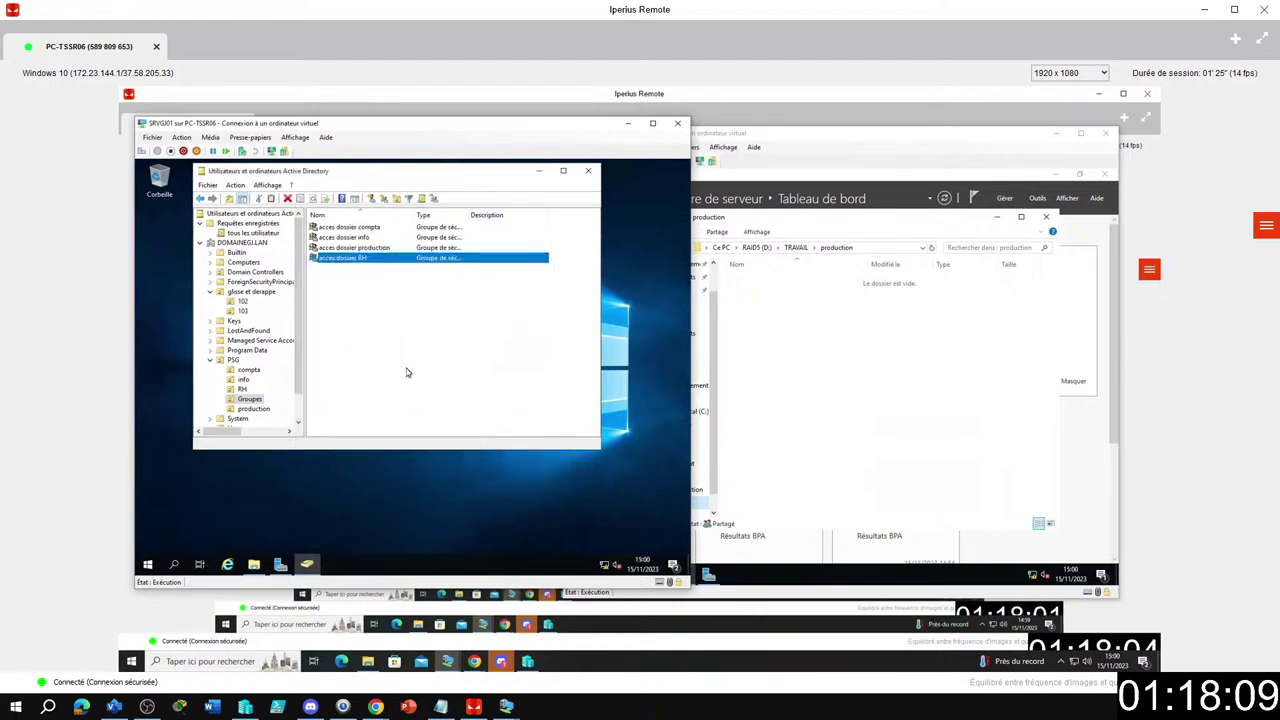
Open and close the TRAVAIL folder's properties on the second server.
{"action": "left_click", "coordinate": [781, 359]}
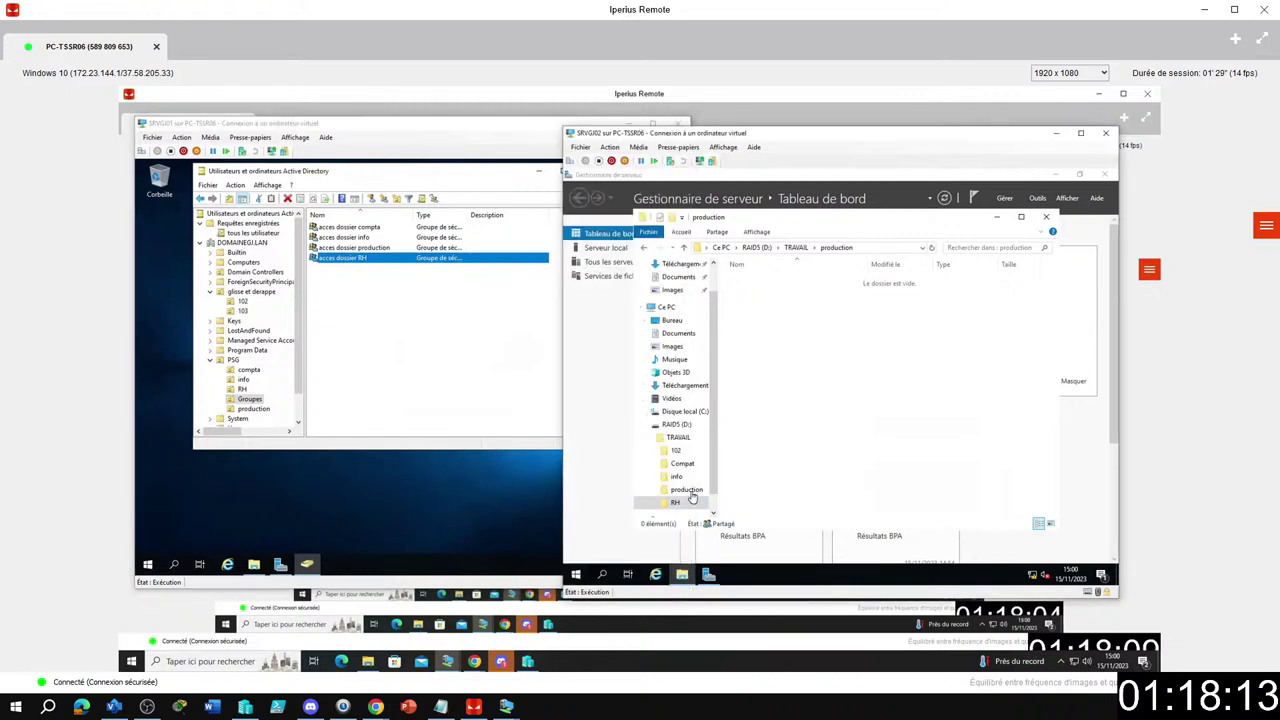
{"action": "right_click", "coordinate": [679, 440]}
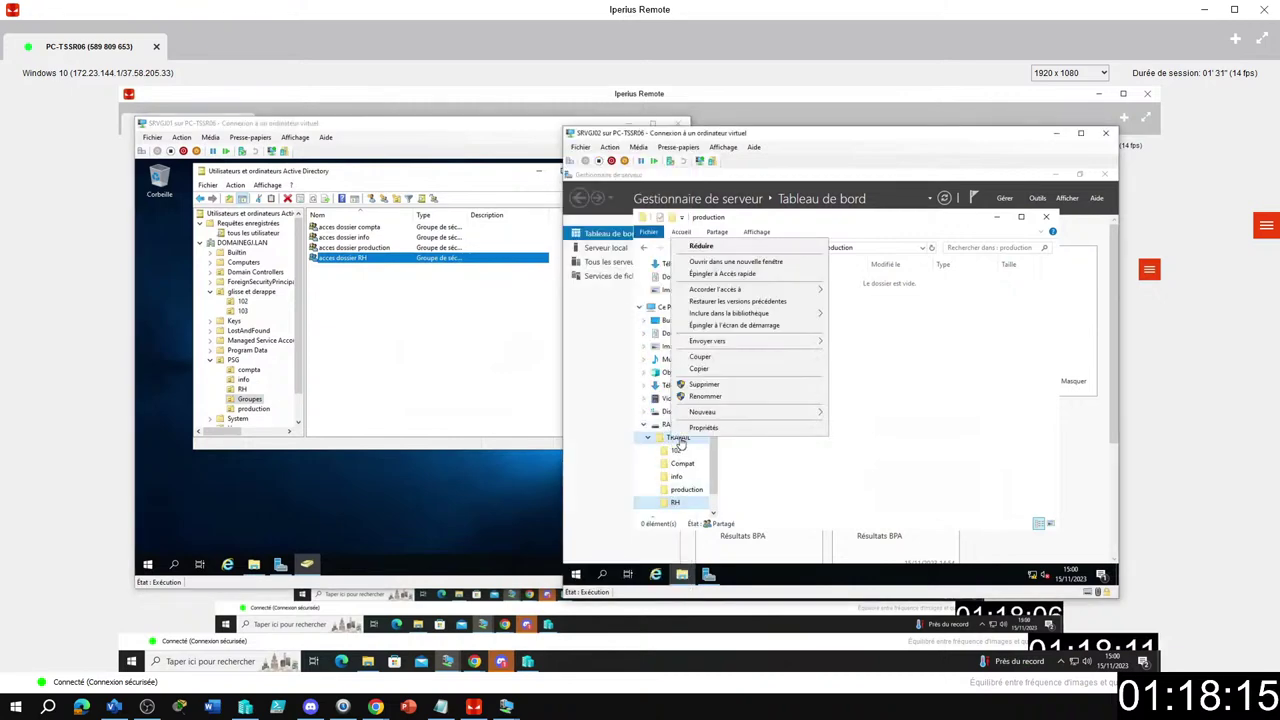
{"action": "left_click", "coordinate": [703, 427]}
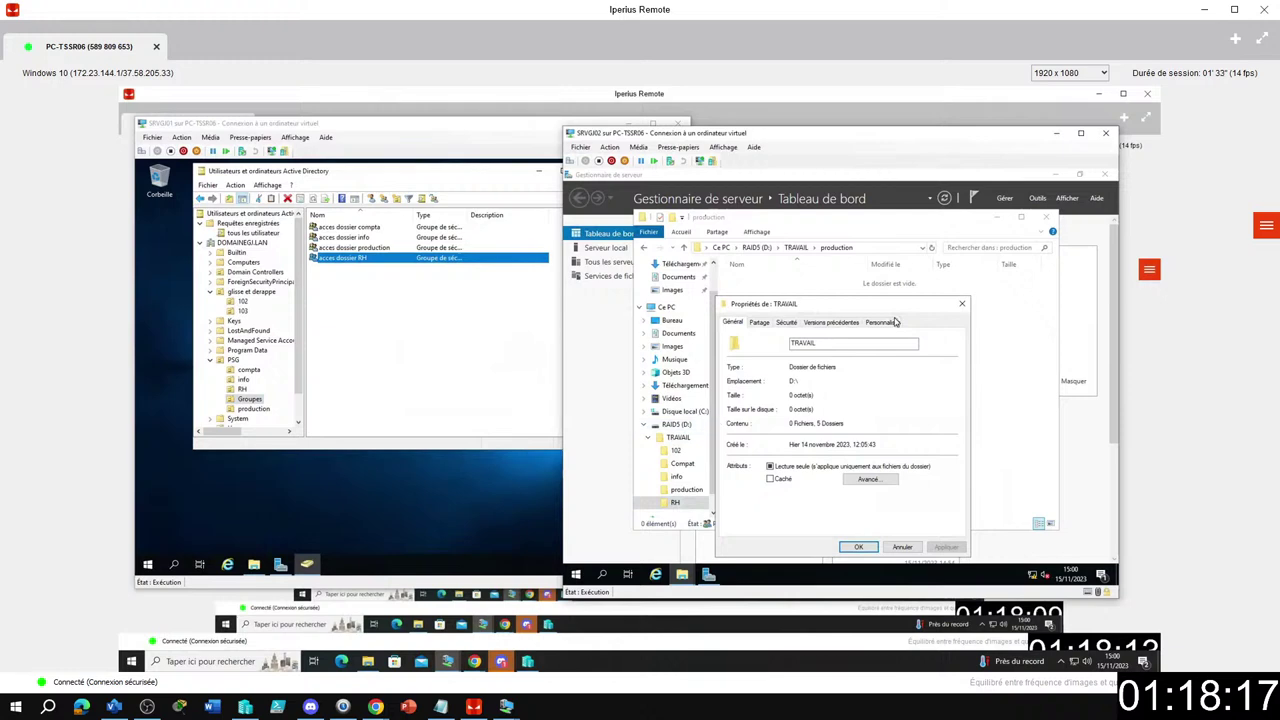
{"action": "left_click", "coordinate": [962, 303]}
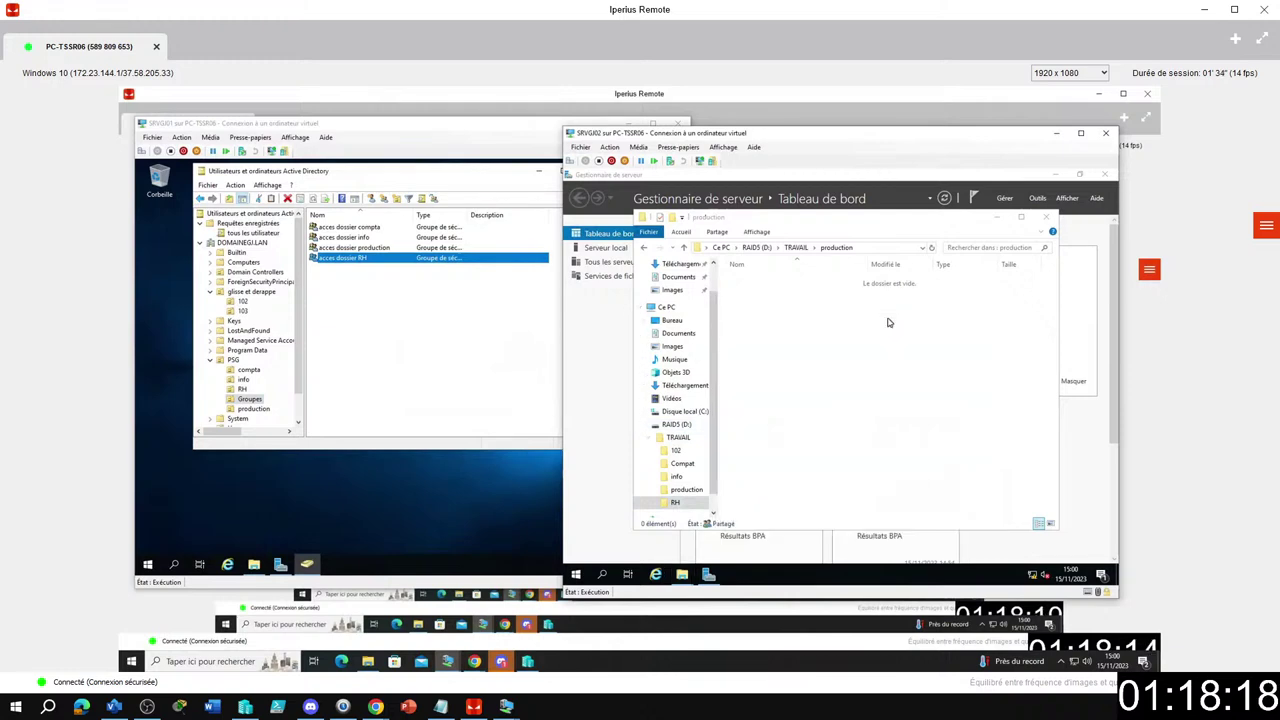
Open the Compat folder's Security tab and Advanced settings, which require read permission.
{"action": "right_click", "coordinate": [689, 463]}
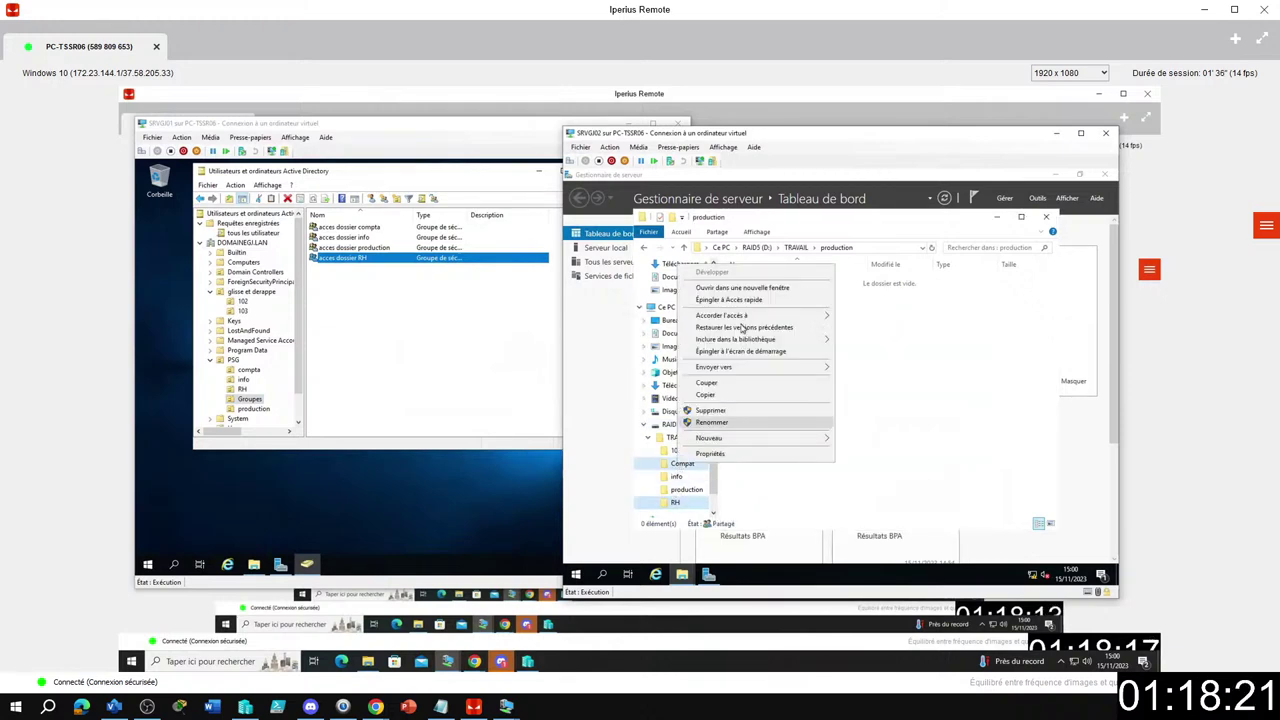
{"action": "left_click", "coordinate": [710, 453]}
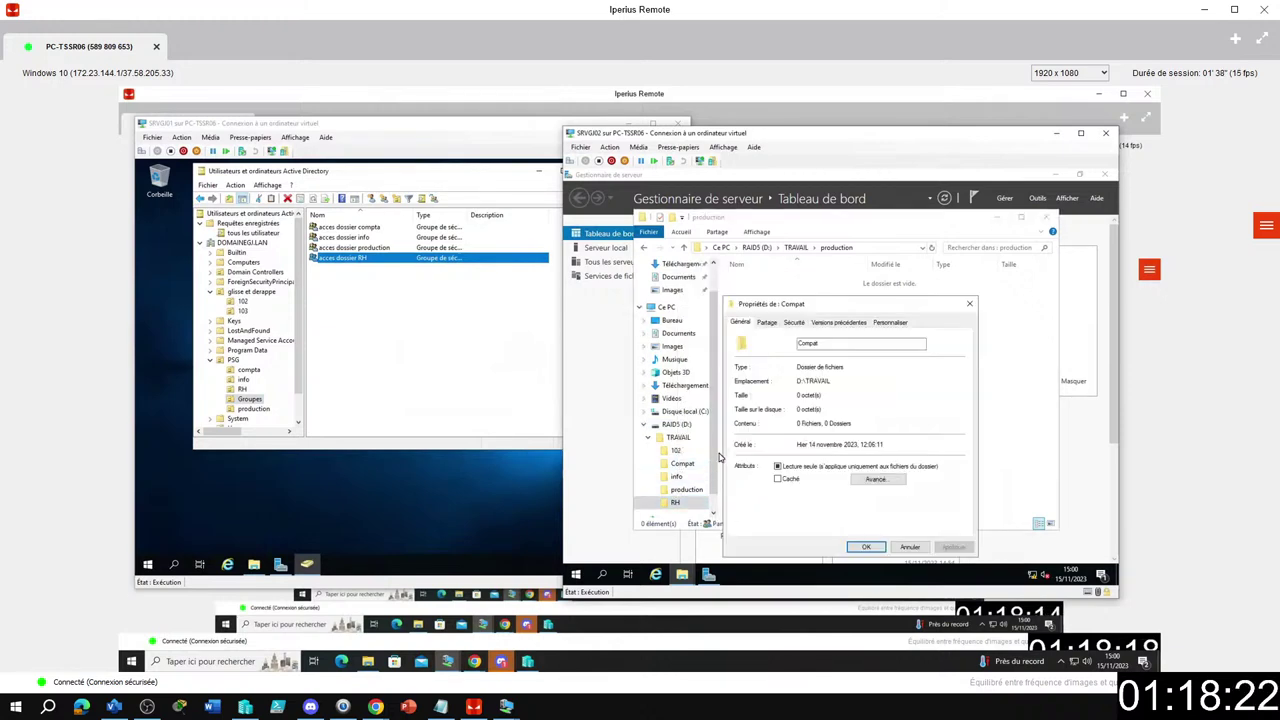
{"action": "left_click", "coordinate": [794, 322]}
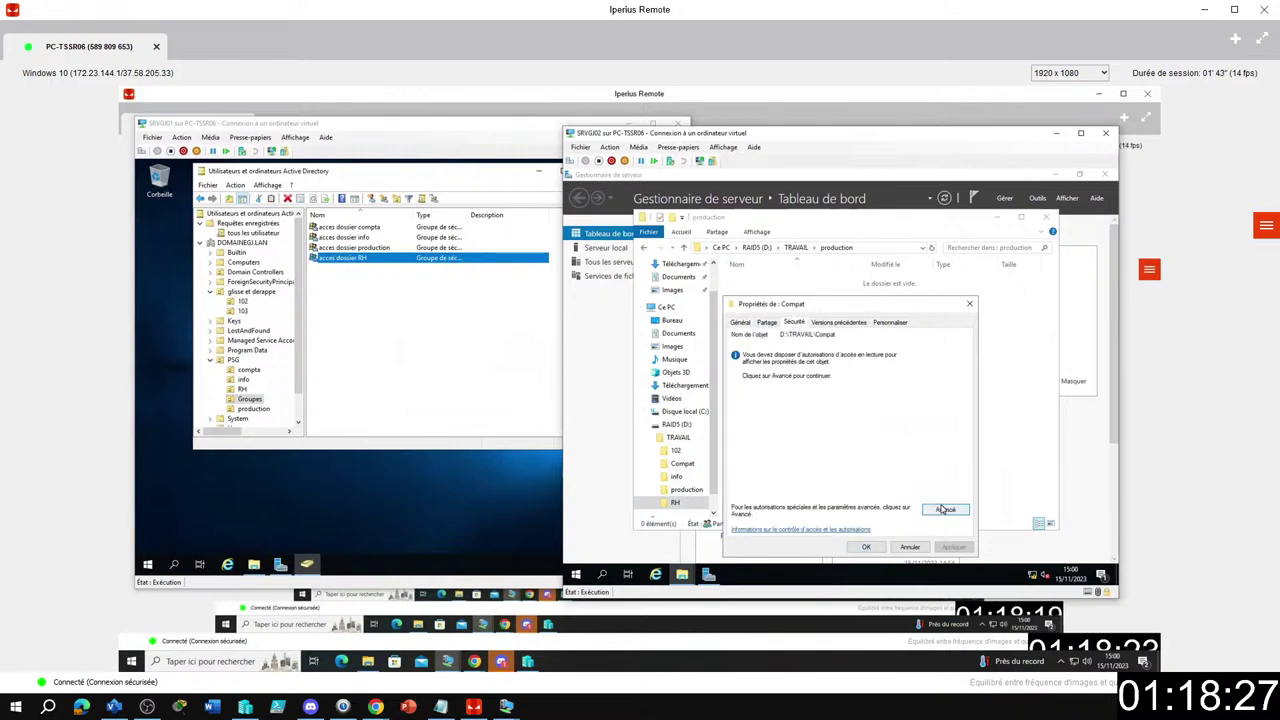
{"action": "left_click", "coordinate": [945, 508]}
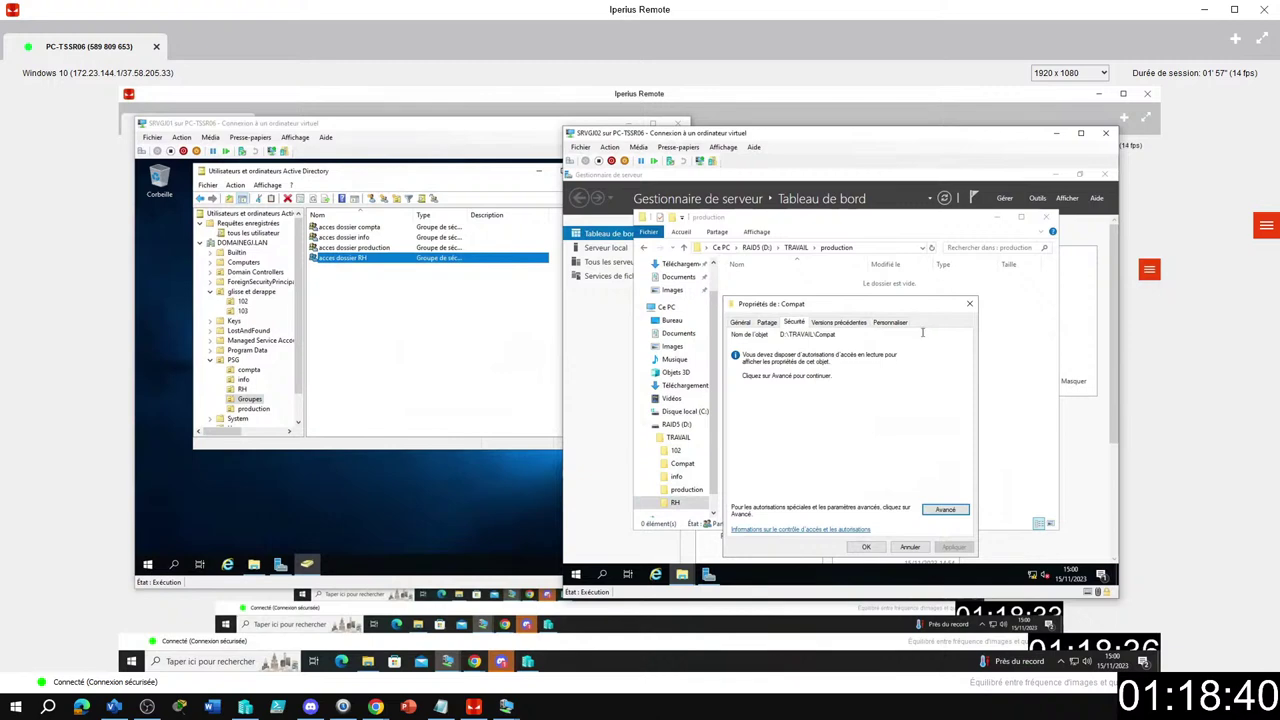
{"action": "left_click", "coordinate": [455, 329]}
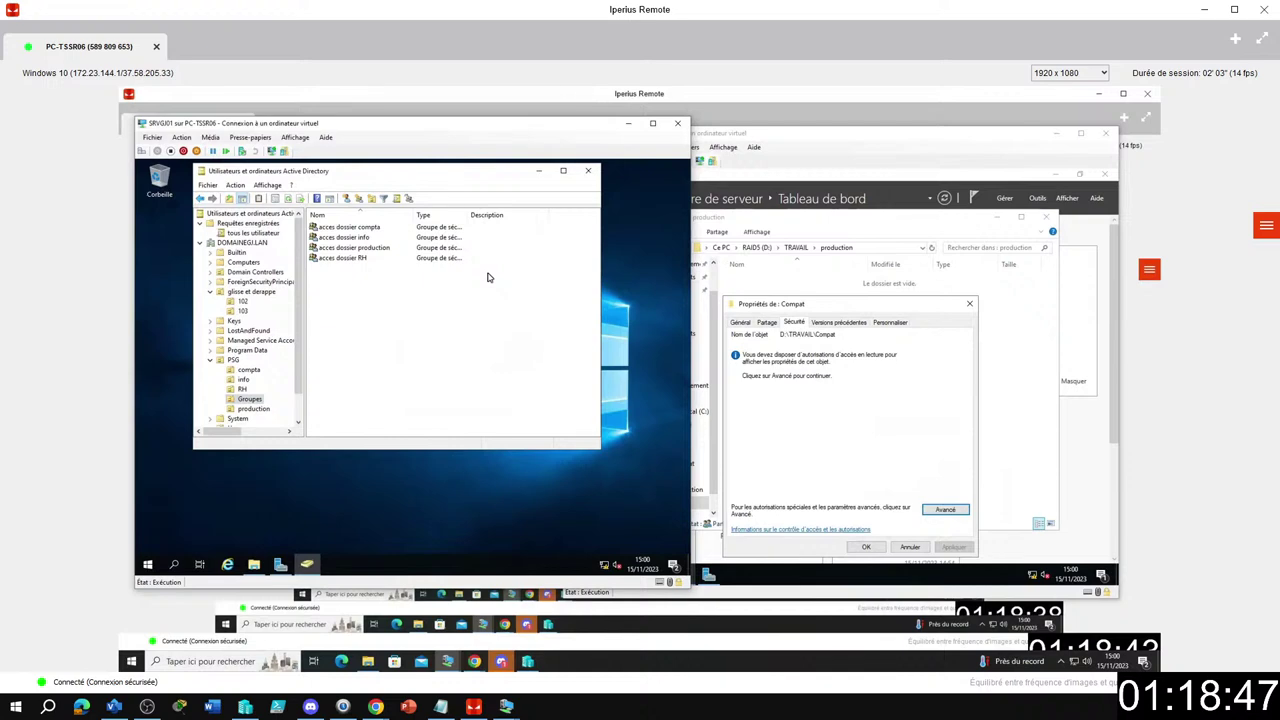
{"action": "left_click", "coordinate": [700, 450]}
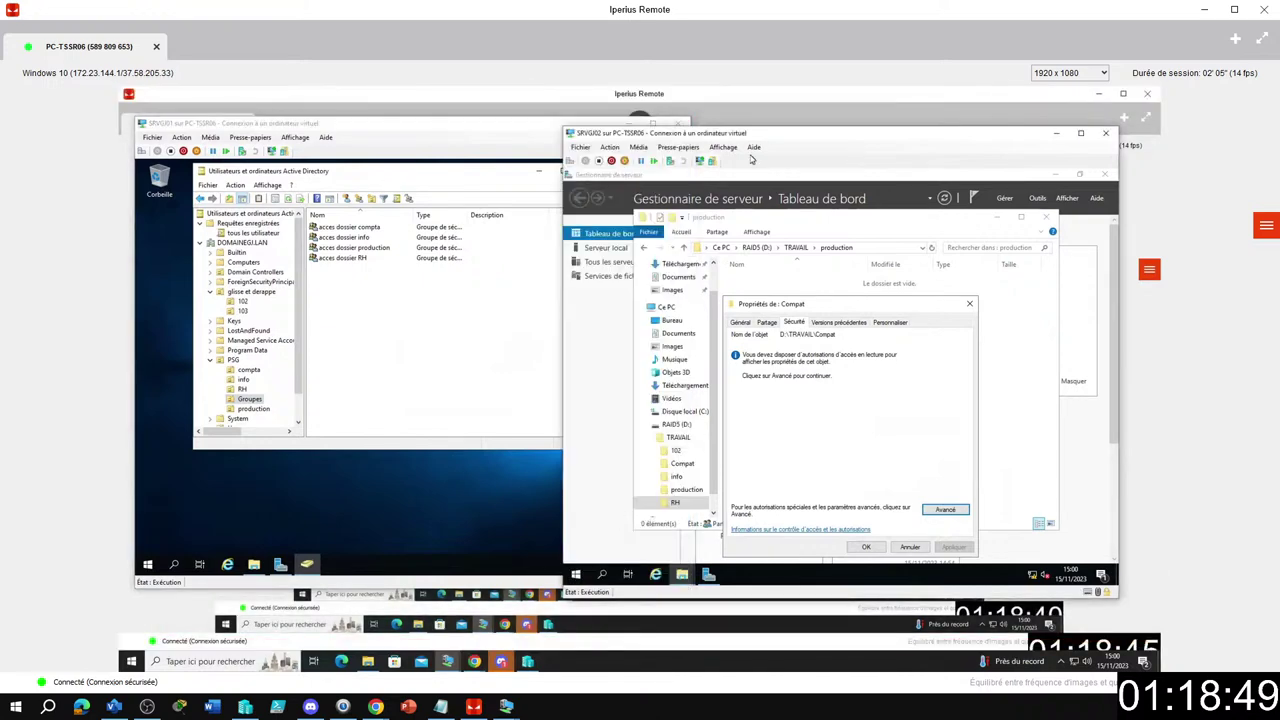
Sign out of SRVGJ02 and choose to sign in as another user.
{"action": "left_click", "coordinate": [576, 573]}
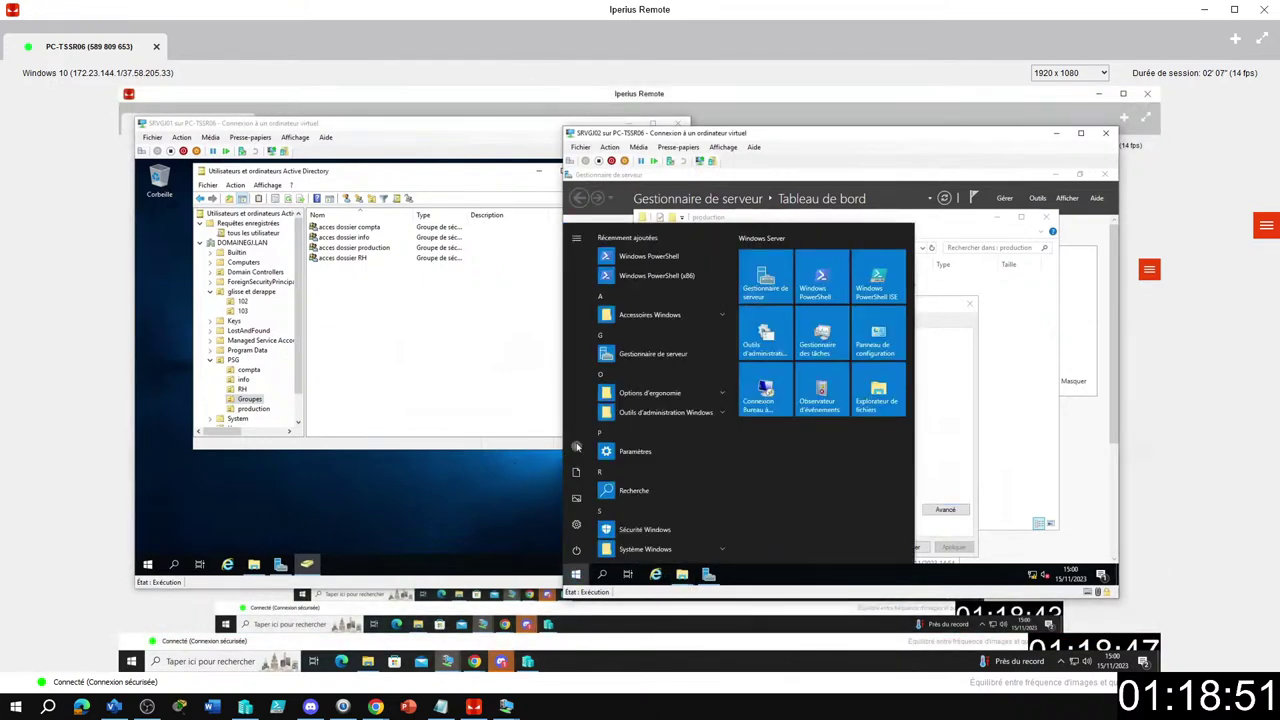
{"action": "left_click", "coordinate": [576, 447]}
{"action": "left_click", "coordinate": [600, 421]}
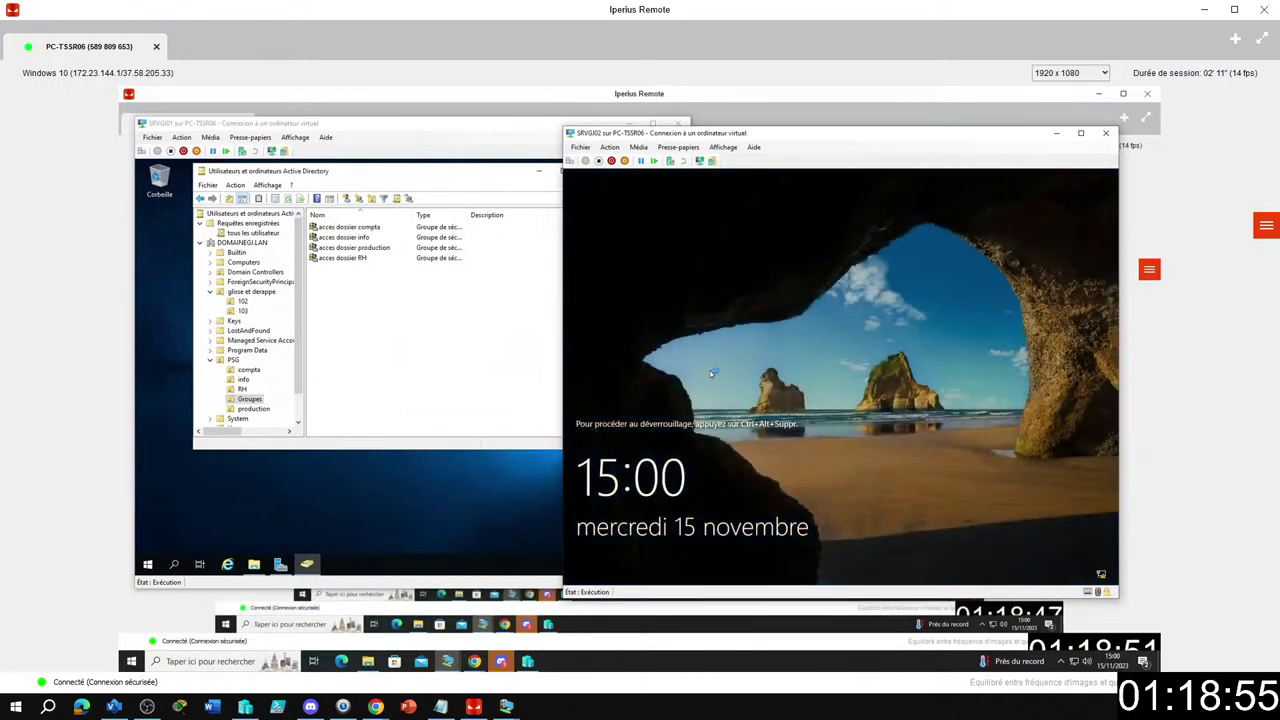
{"action": "left_click", "coordinate": [711, 374]}
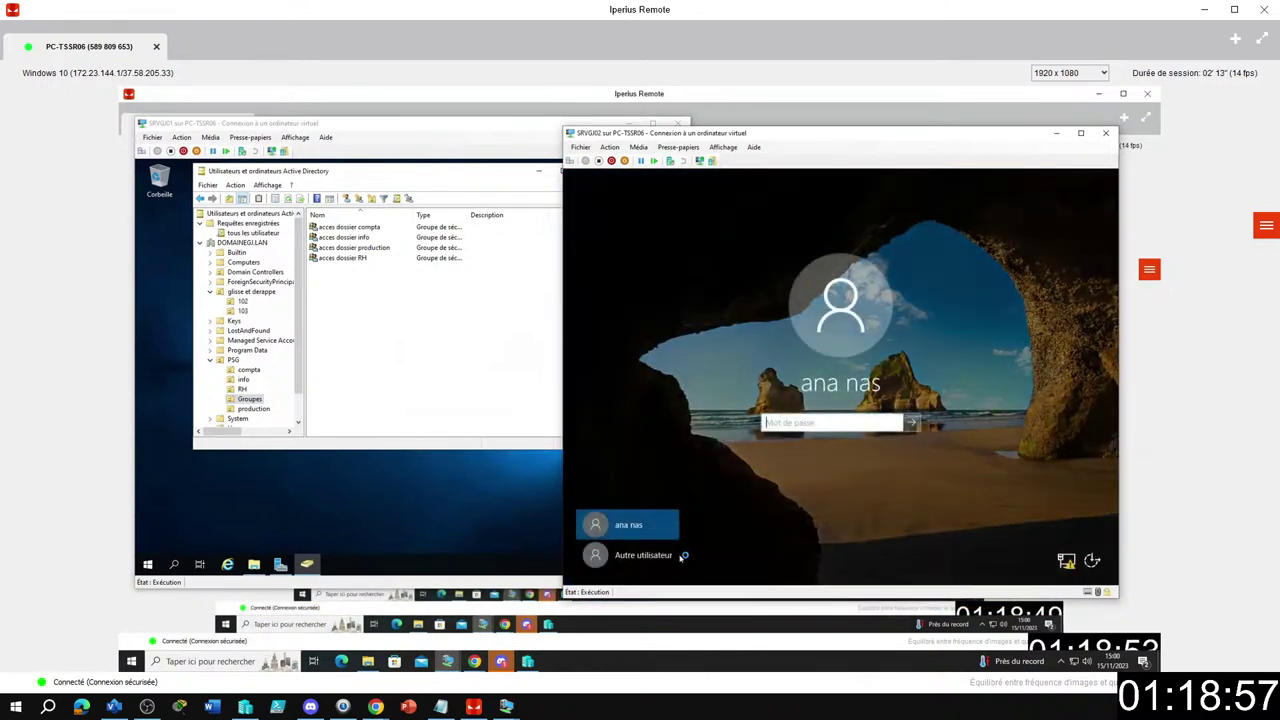
{"action": "left_click", "coordinate": [650, 555]}
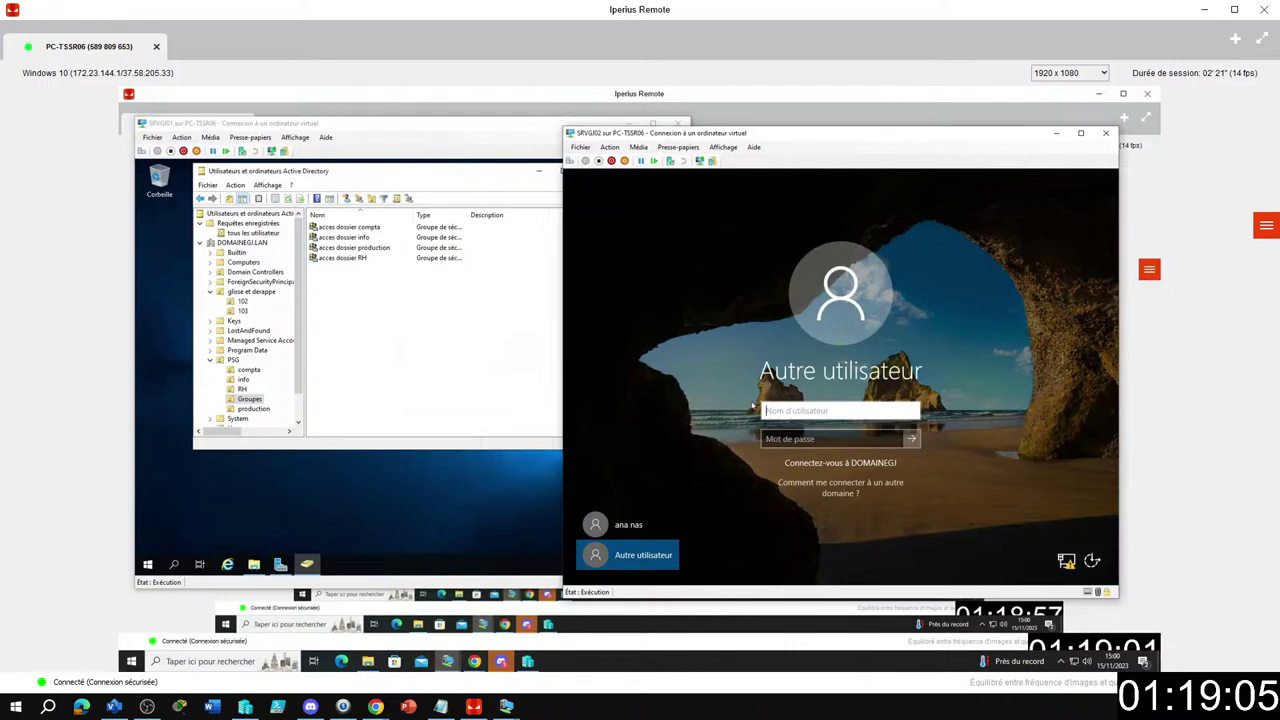
Sign in as domainegj\administrateur with the administrator password.
{"action": "type", "text": "a"}
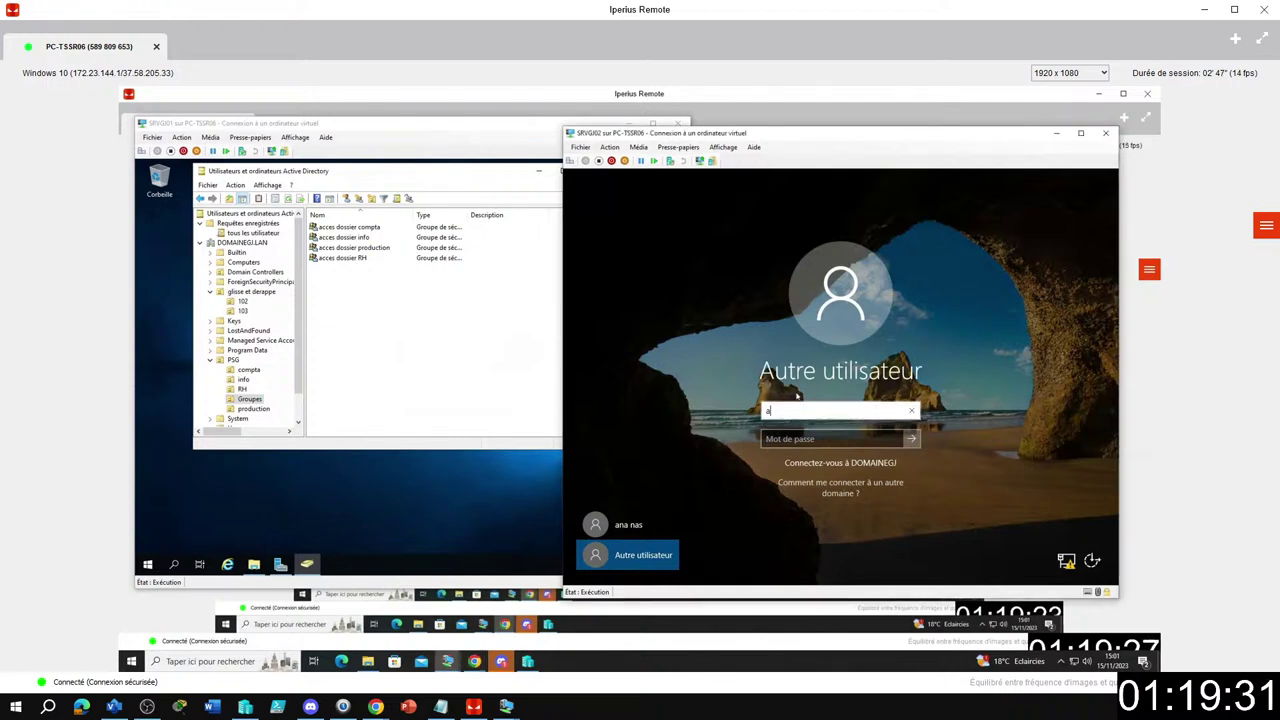
{"action": "key", "text": "BackSpace"}
{"action": "type", "text": "doaine"}
{"action": "key", "text": "BackSpace"}
{"action": "key", "text": "BackSpace"}
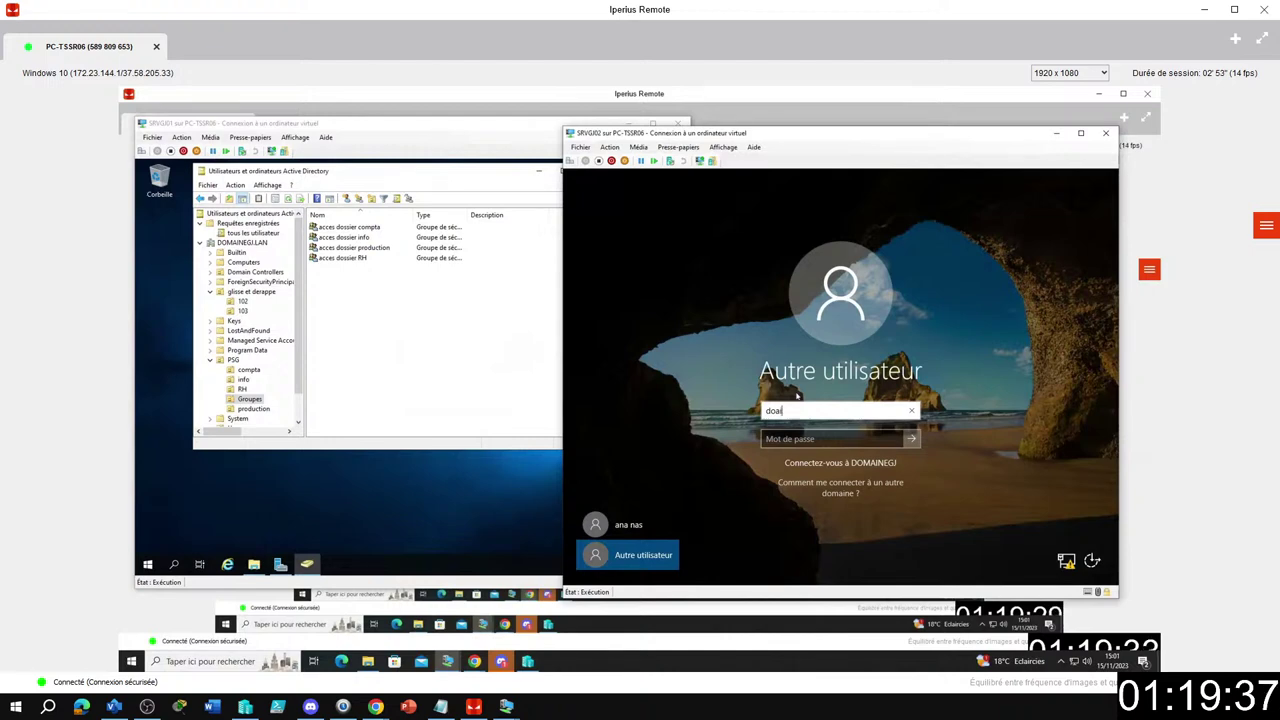
{"action": "key", "text": "BackSpace"}
{"action": "key", "text": "BackSpace"}
{"action": "type", "text": "omainegj"}
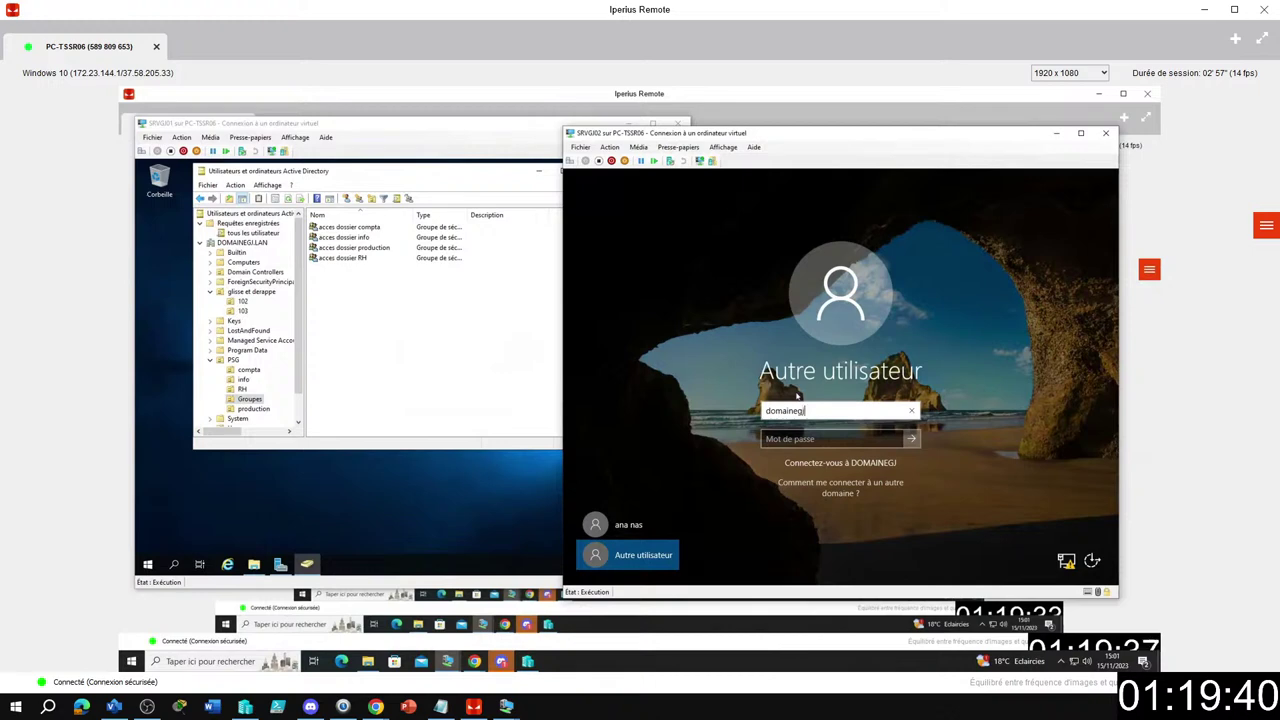
{"action": "type", "text": "\\administrateur"}
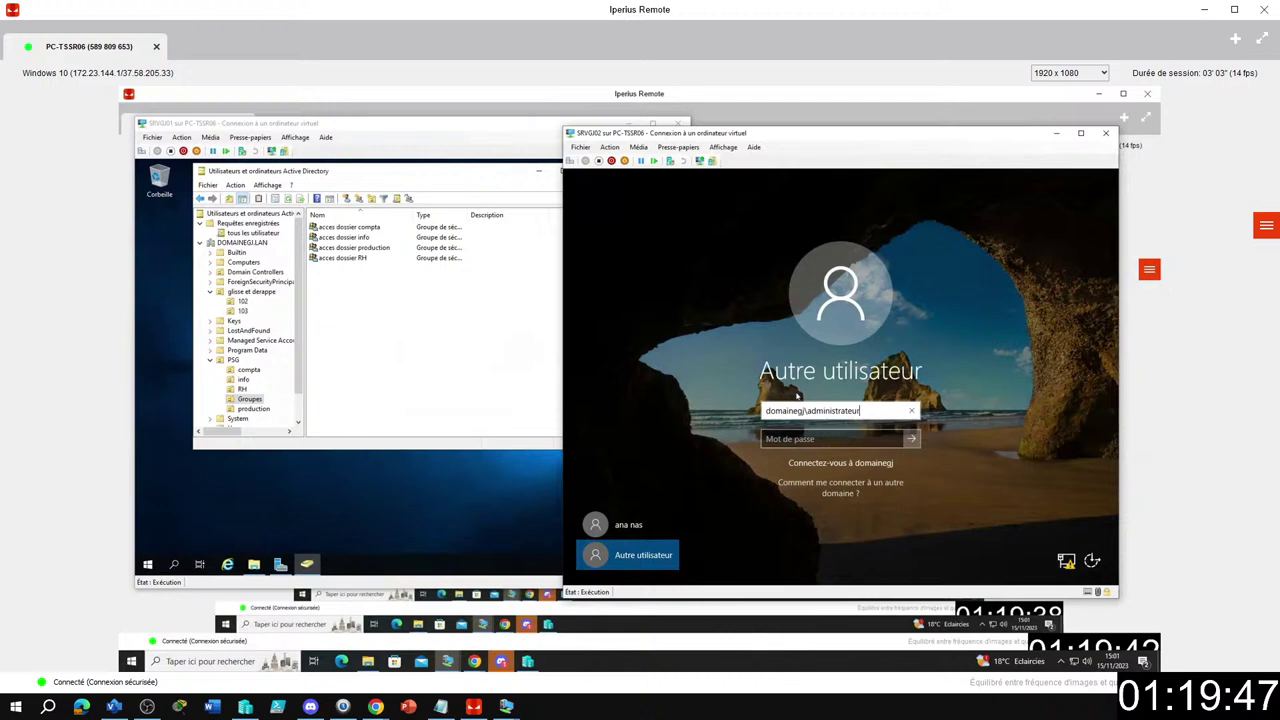
{"action": "key", "text": "Tab"}
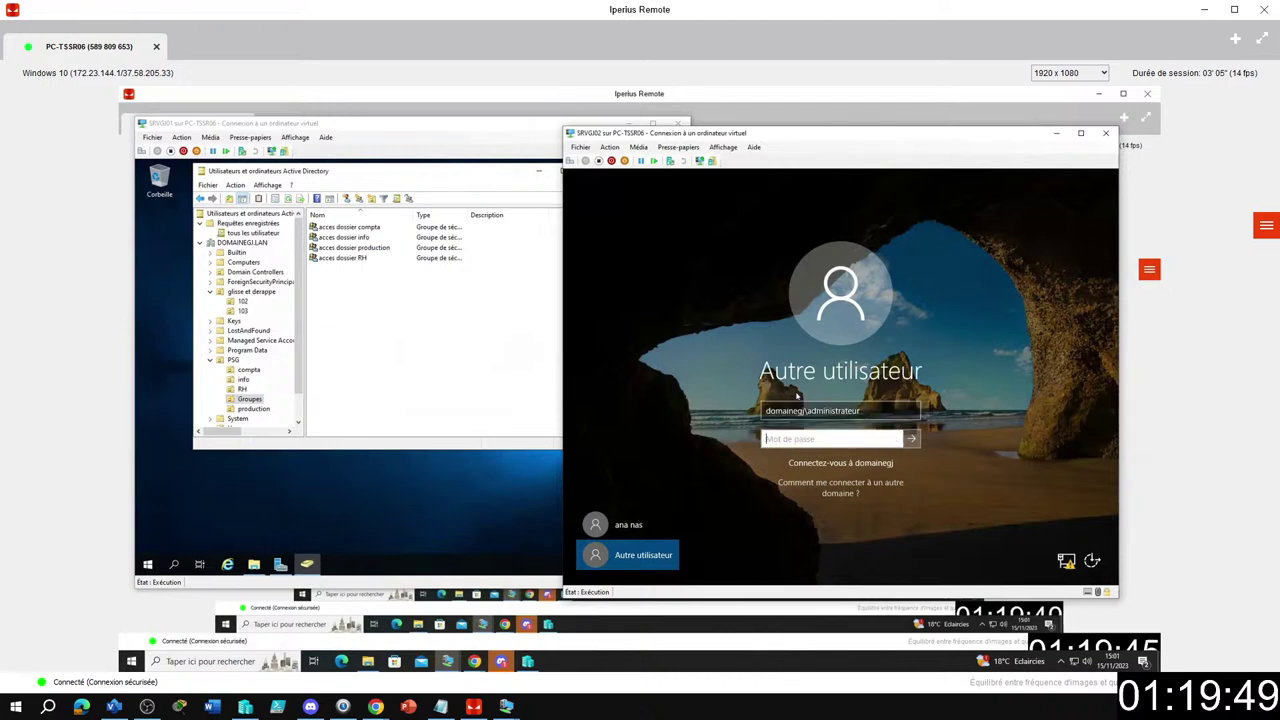
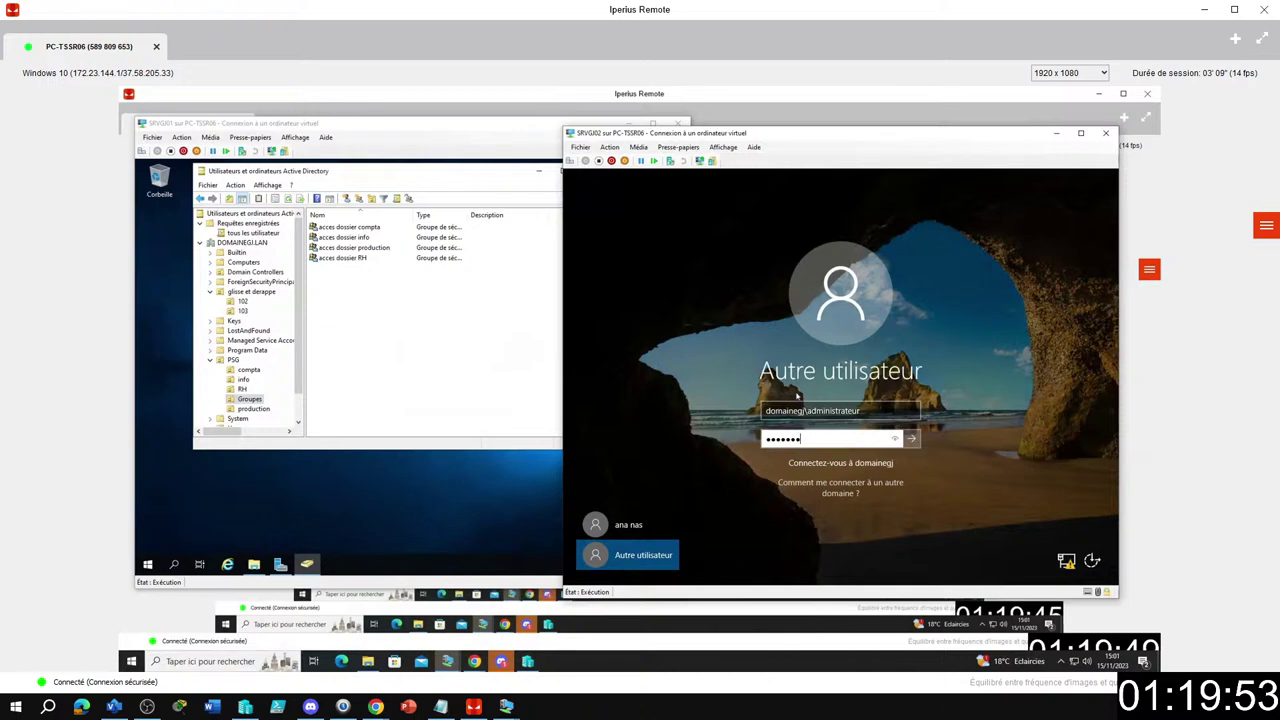
{"action": "key", "text": "Return"}
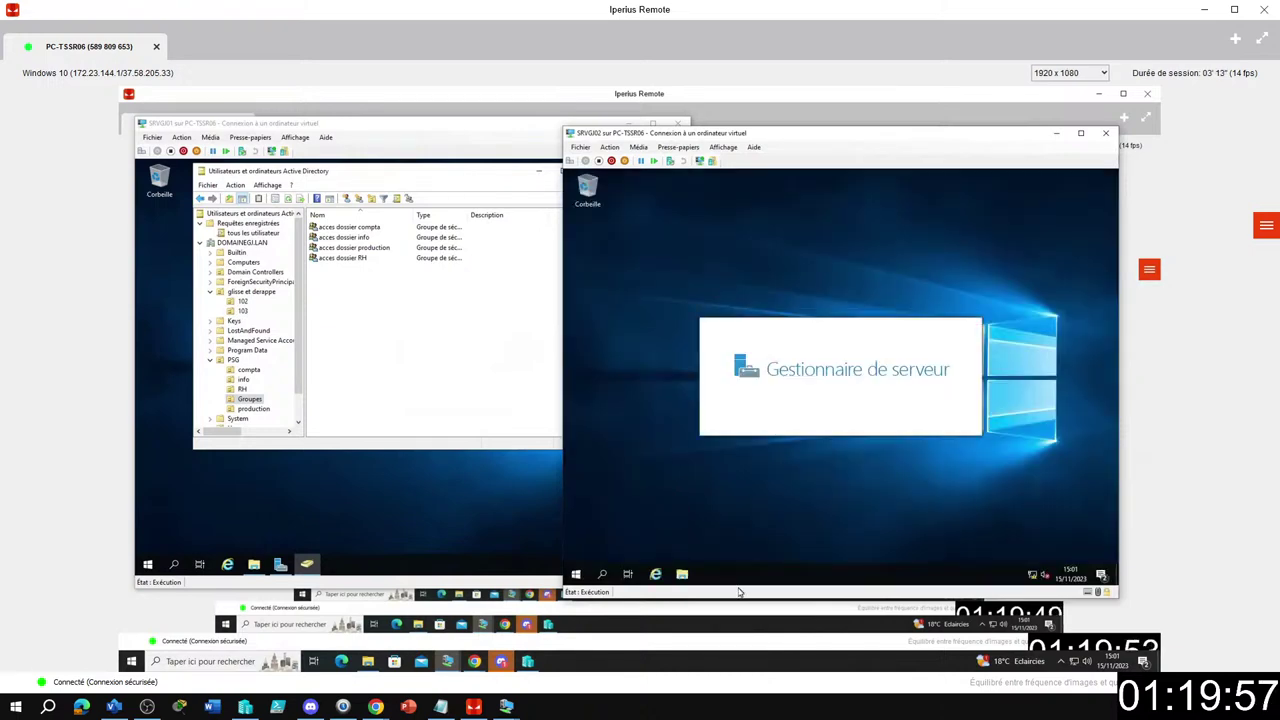
Open RAID5 (D:)\TRAVAIL in File Explorer and review Compat's permissions for acces dossier compta.
{"action": "left_click", "coordinate": [684, 574]}
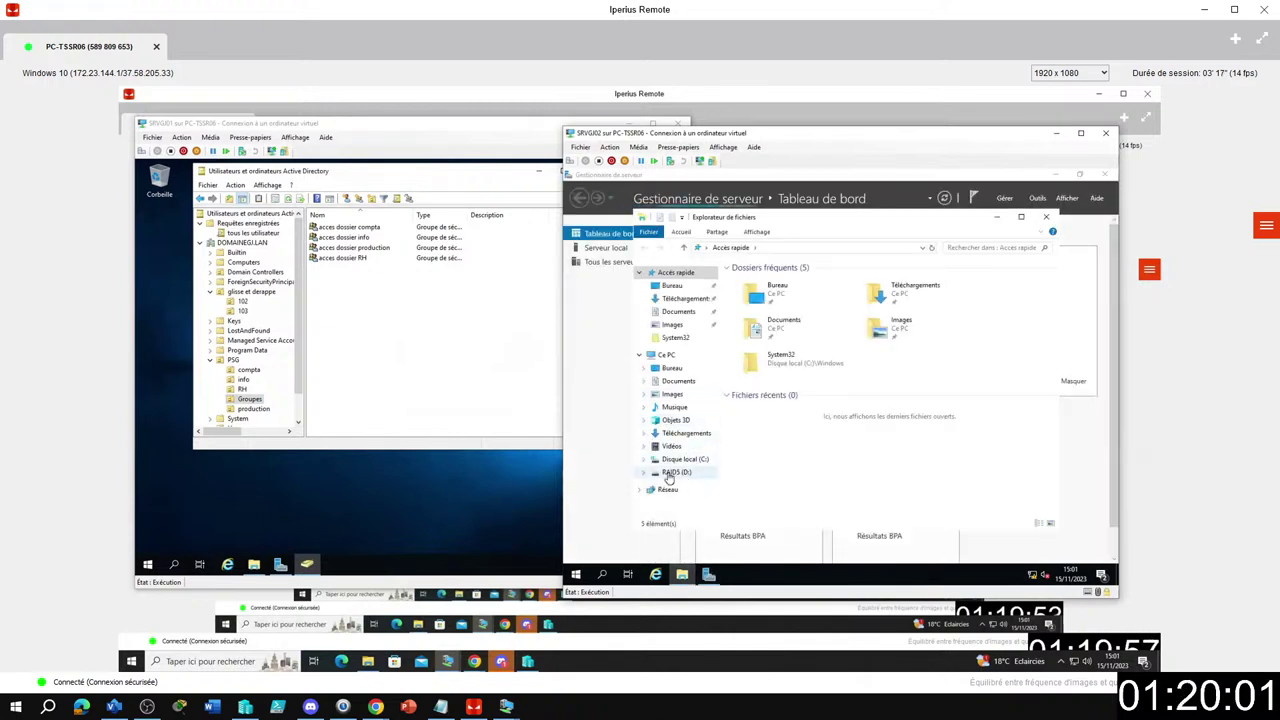
{"action": "double_click", "coordinate": [672, 473]}
{"action": "left_click", "coordinate": [676, 485]}
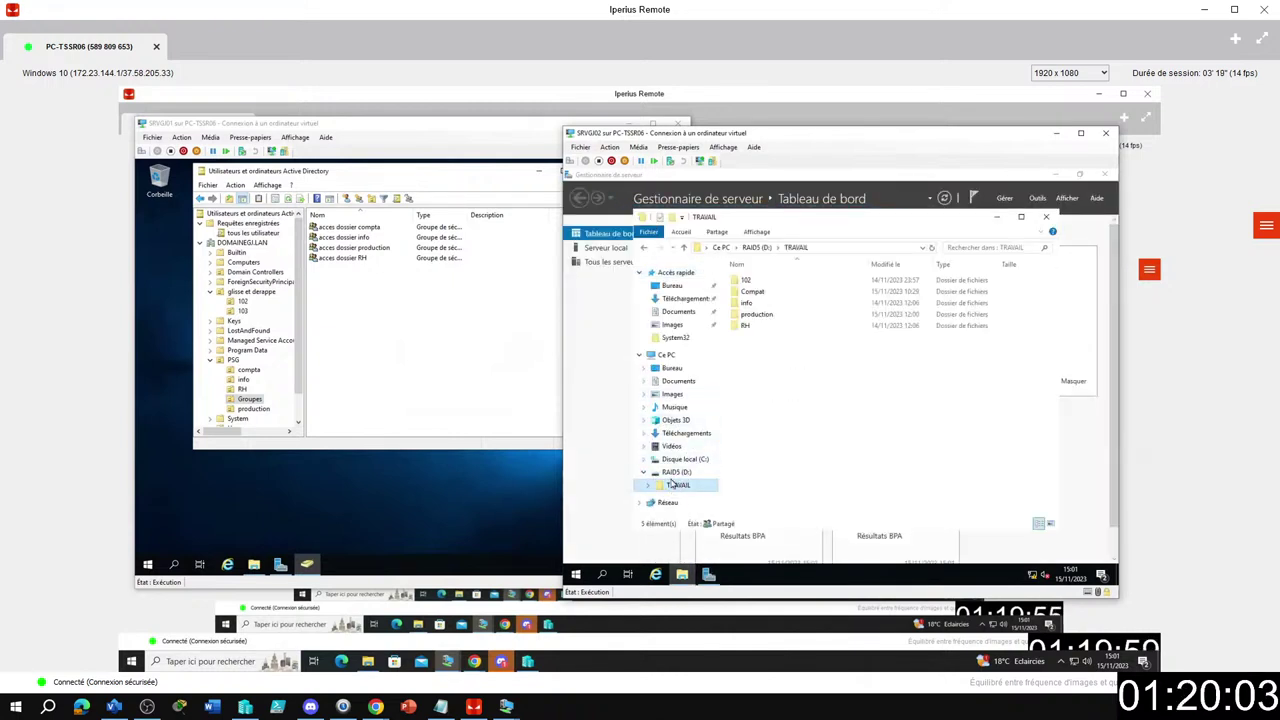
{"action": "left_click", "coordinate": [757, 297]}
{"action": "right_click", "coordinate": [757, 297]}
{"action": "left_click", "coordinate": [808, 478]}
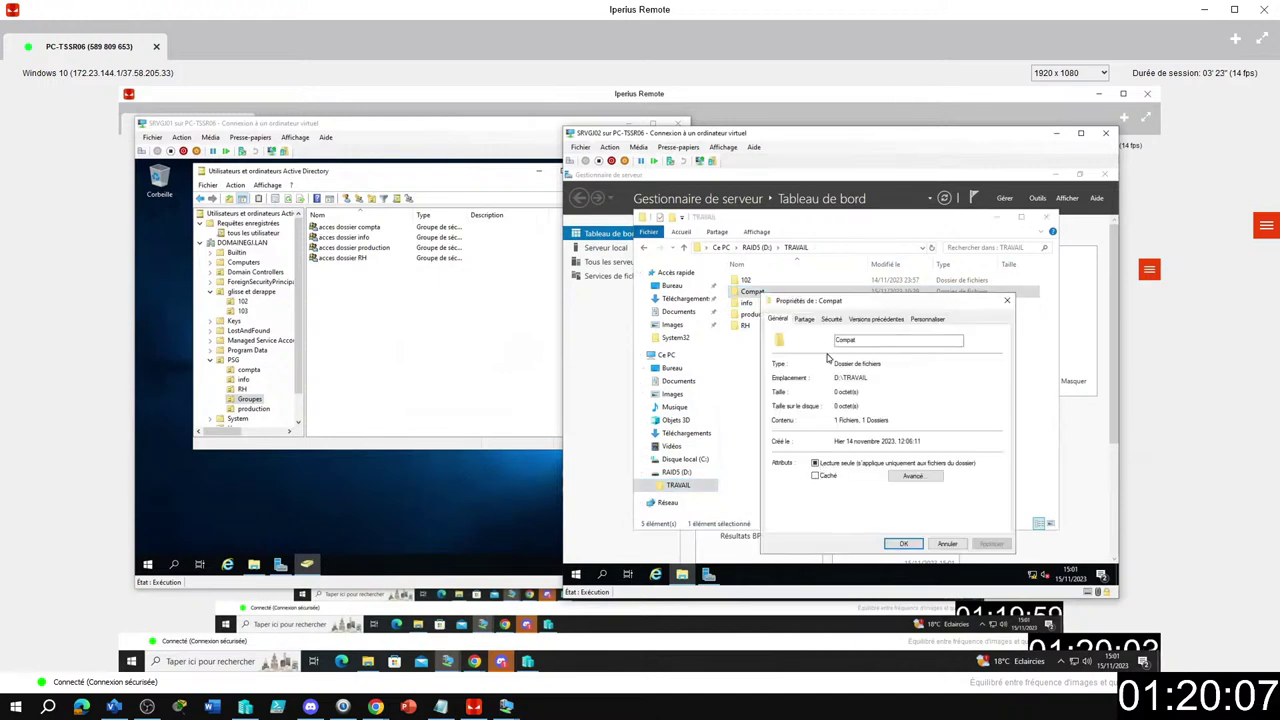
{"action": "left_click", "coordinate": [829, 319]}
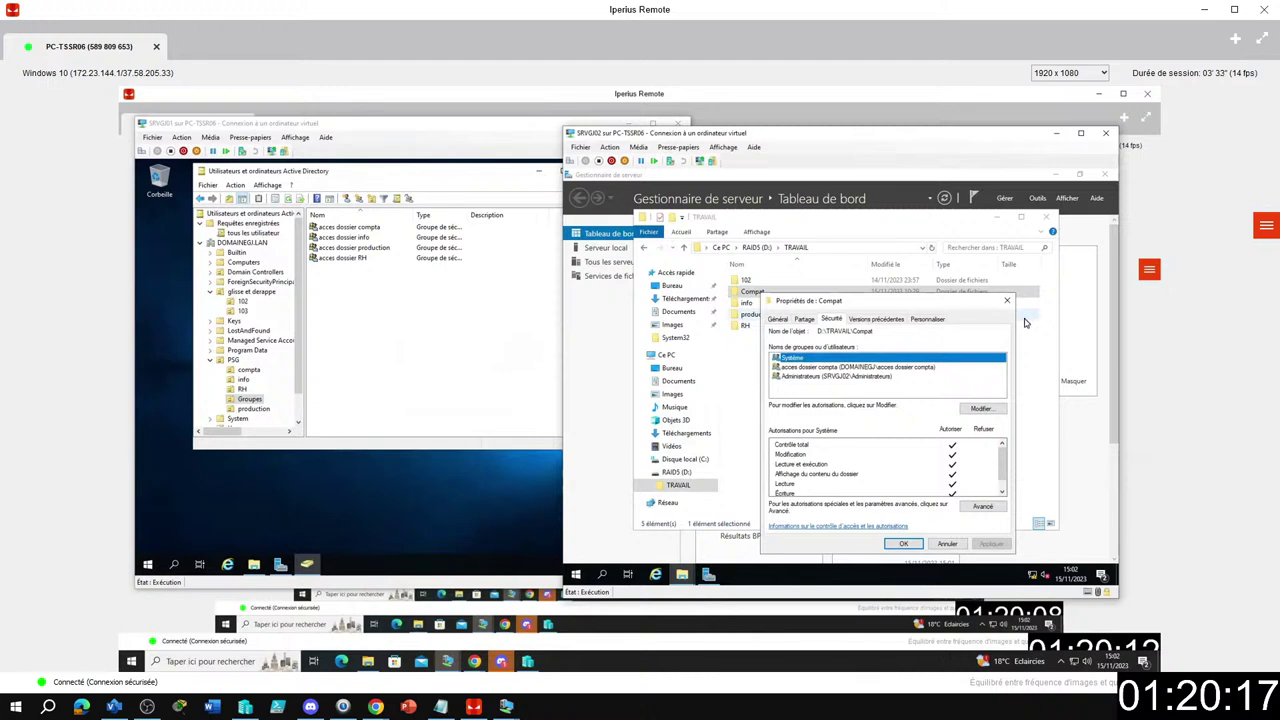
{"action": "left_click", "coordinate": [874, 368]}
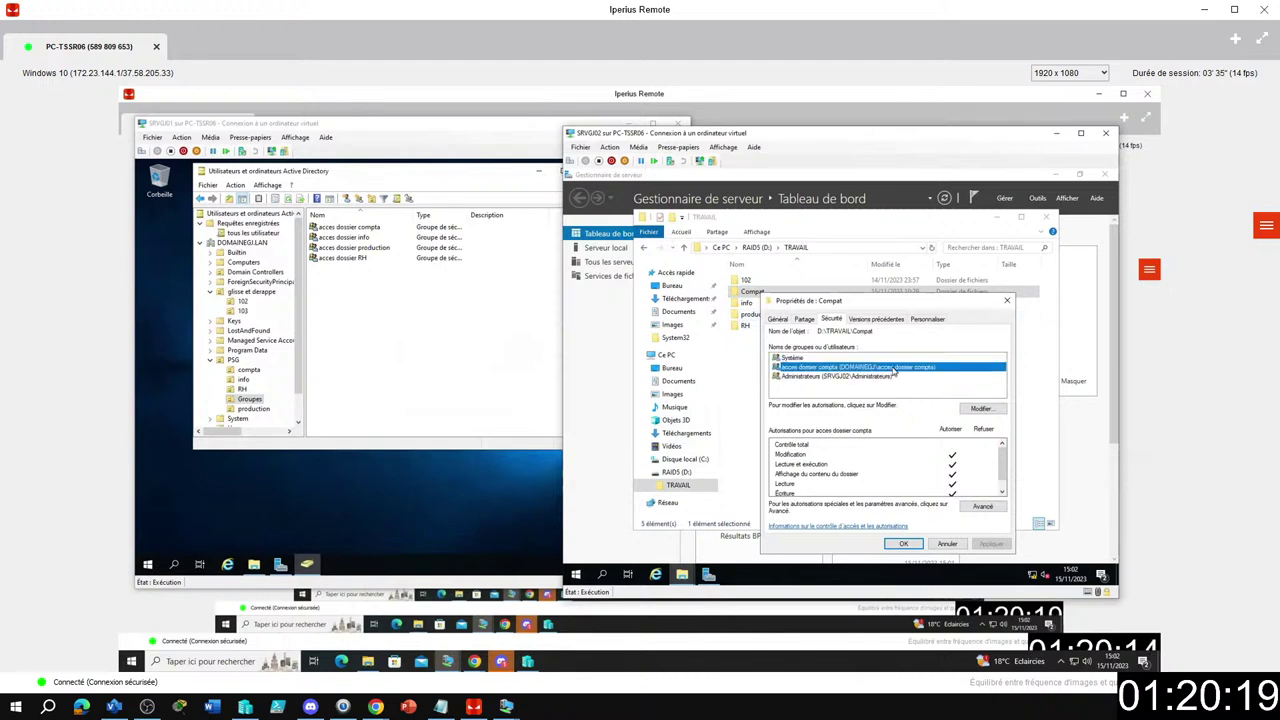
{"action": "left_click", "coordinate": [1007, 300]}
Review the TRAVAIL folder's own security permissions.
{"action": "right_click", "coordinate": [795, 311]}
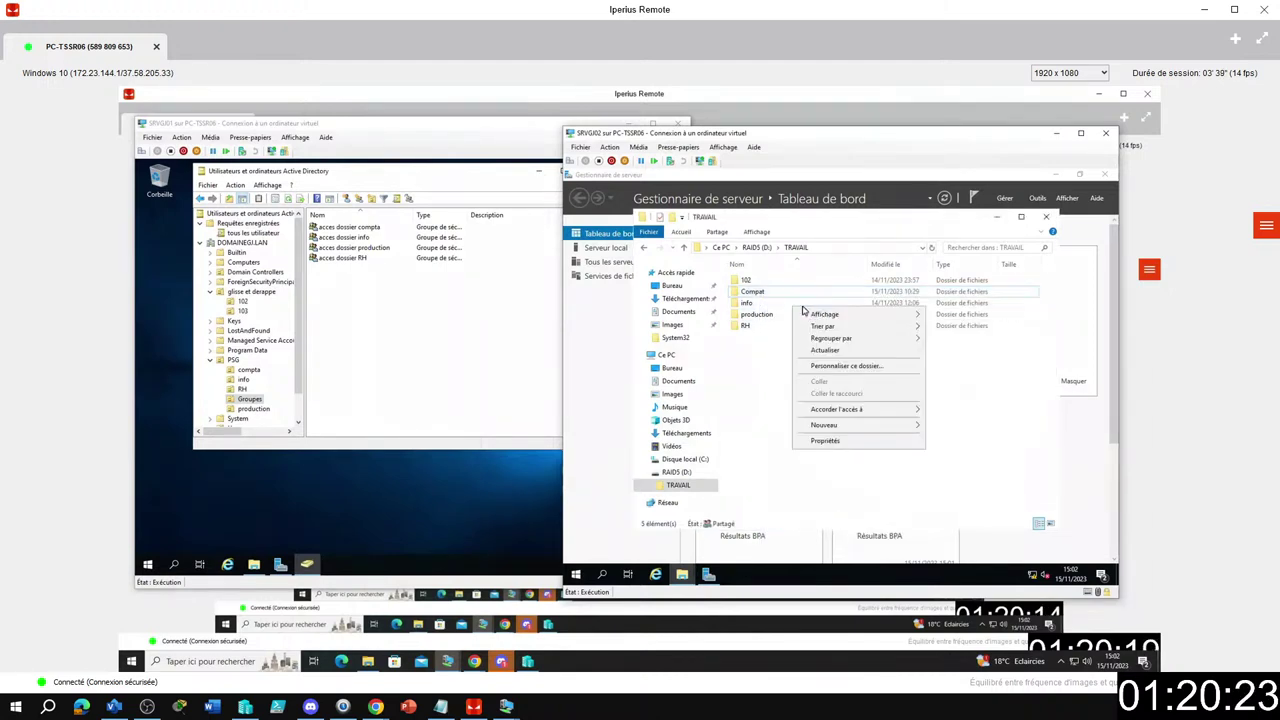
{"action": "left_click", "coordinate": [826, 441]}
{"action": "left_click", "coordinate": [708, 286]}
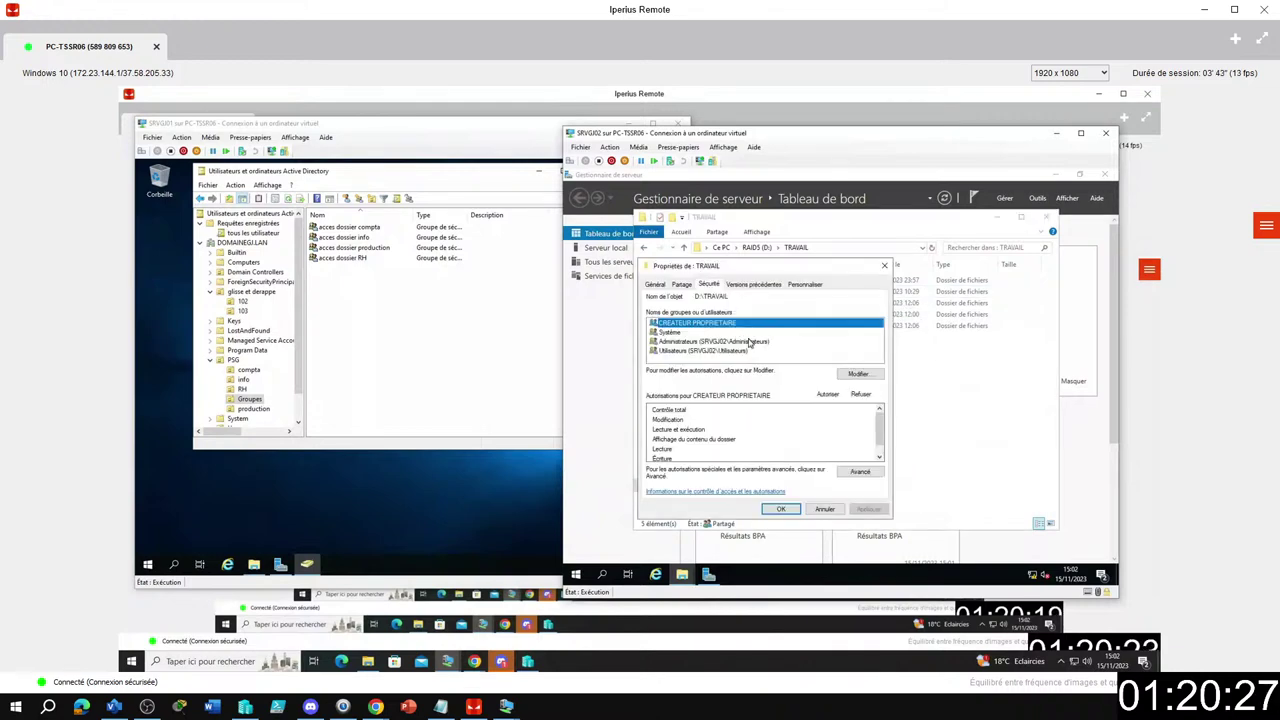
{"action": "left_click", "coordinate": [884, 266]}
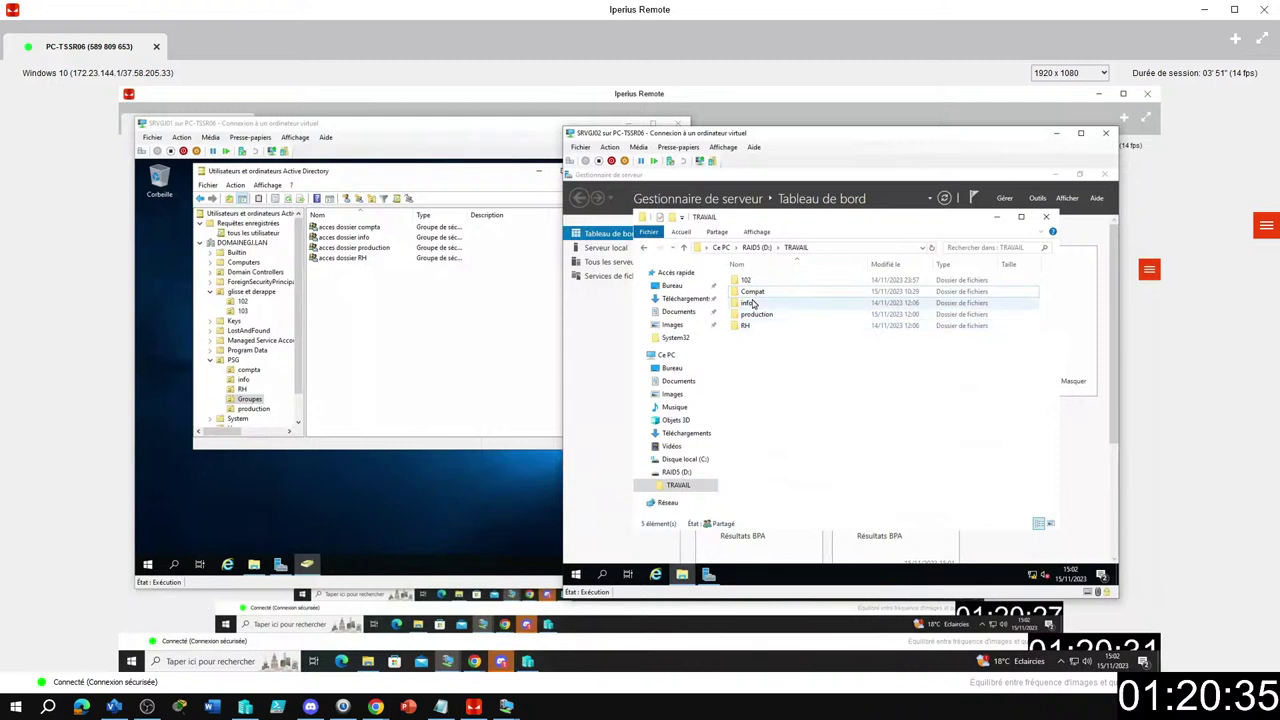
{"action": "right_click", "coordinate": [748, 306]}
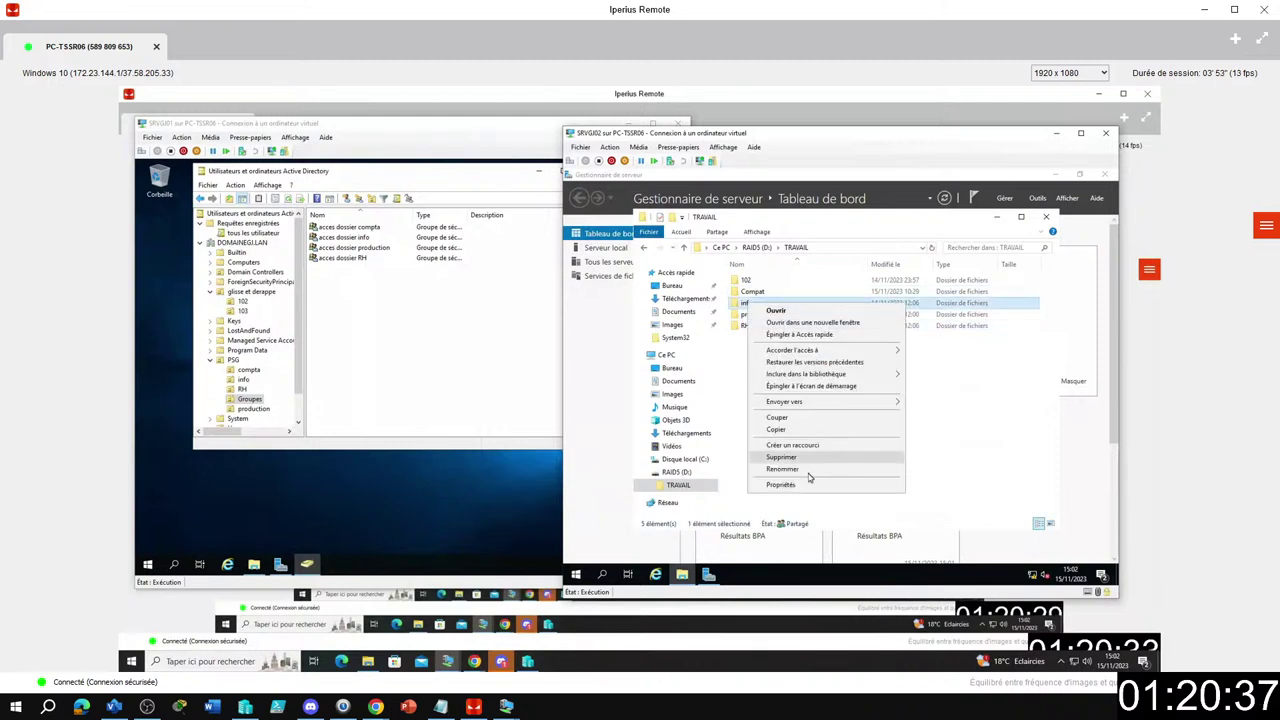
Review the info folder's security permissions and advanced security settings.
{"action": "left_click", "coordinate": [805, 486]}
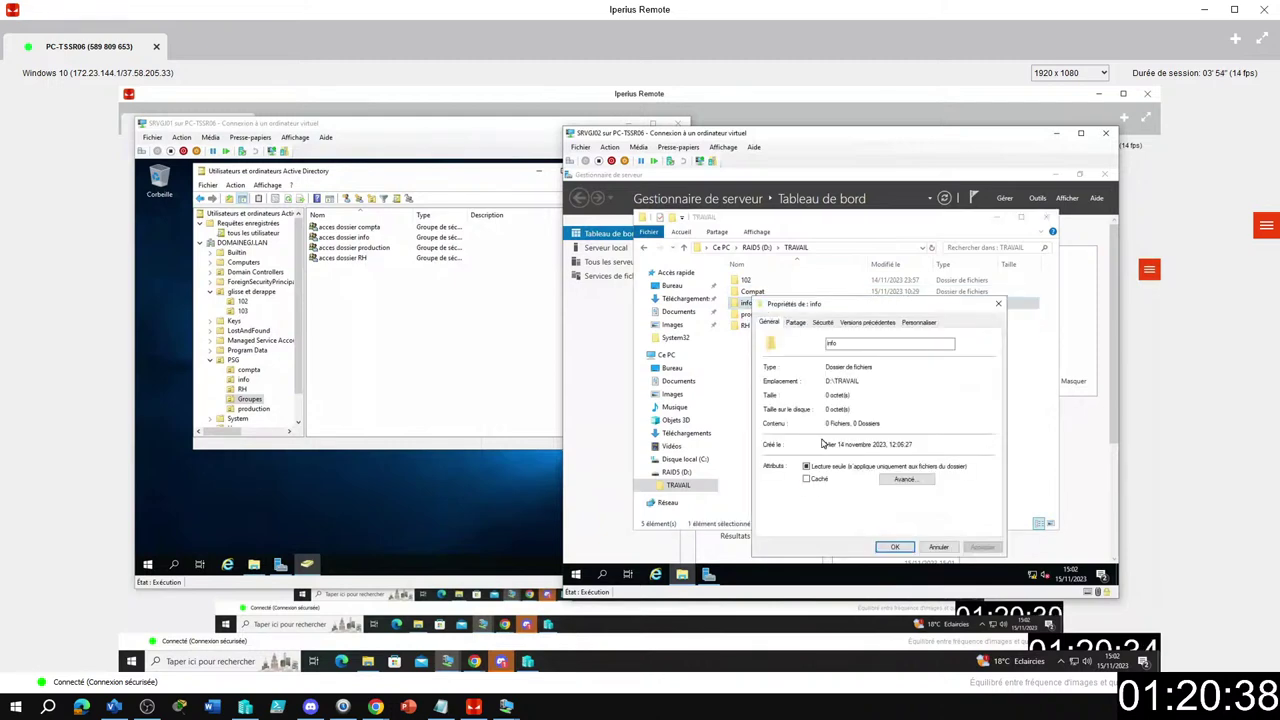
{"action": "left_click", "coordinate": [822, 323]}
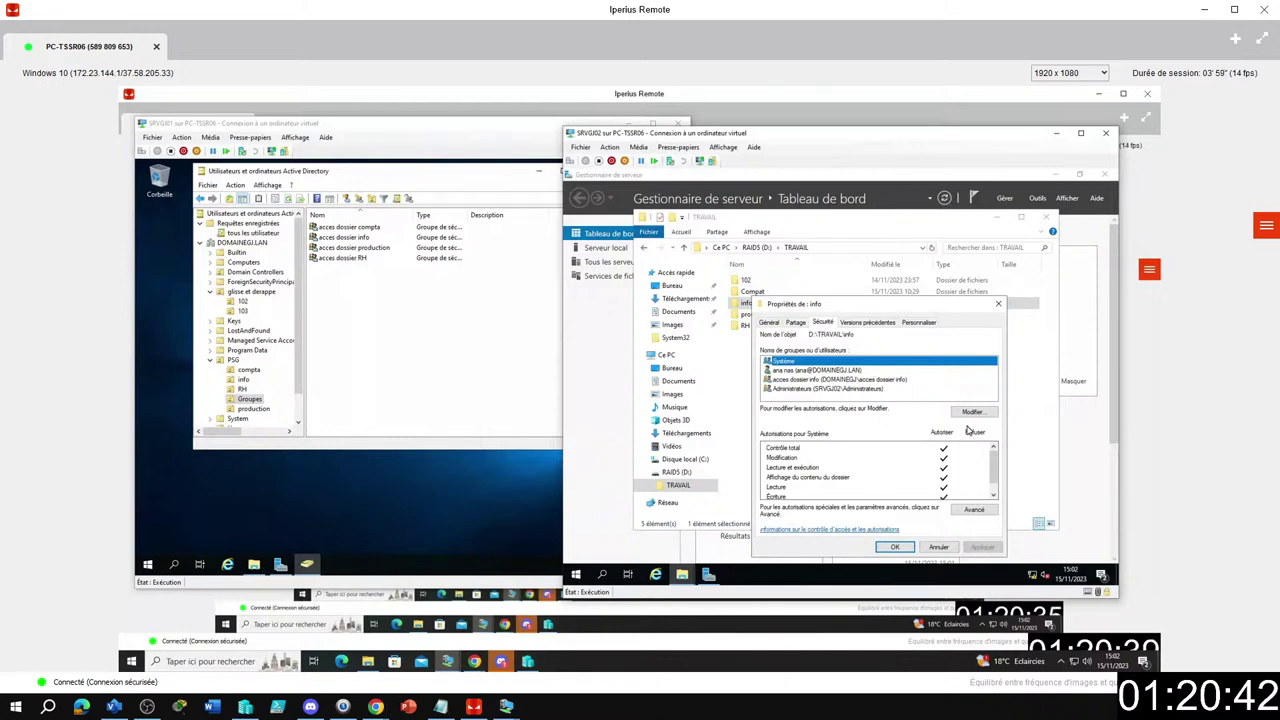
{"action": "left_click", "coordinate": [974, 509]}
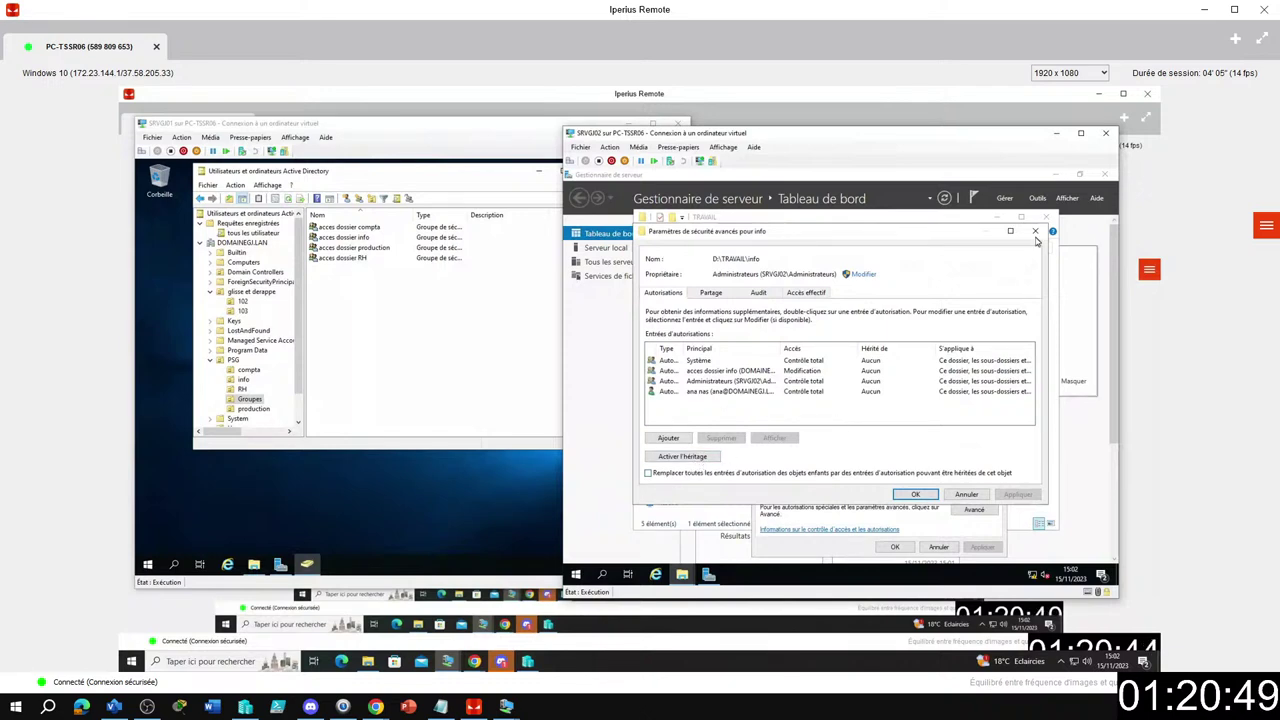
{"action": "left_click", "coordinate": [935, 493]}
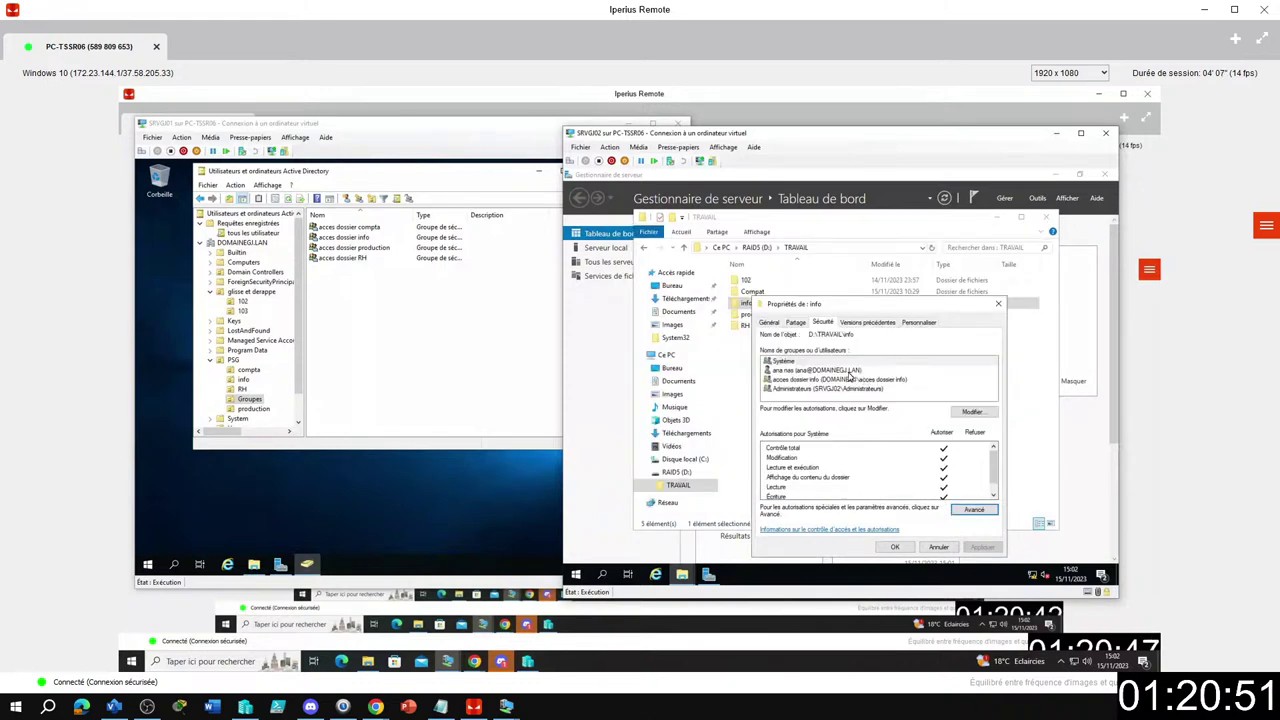
Remove the individual user's entry from info's permissions, keeping acces dossier info, and confirm.
{"action": "left_click", "coordinate": [850, 371]}
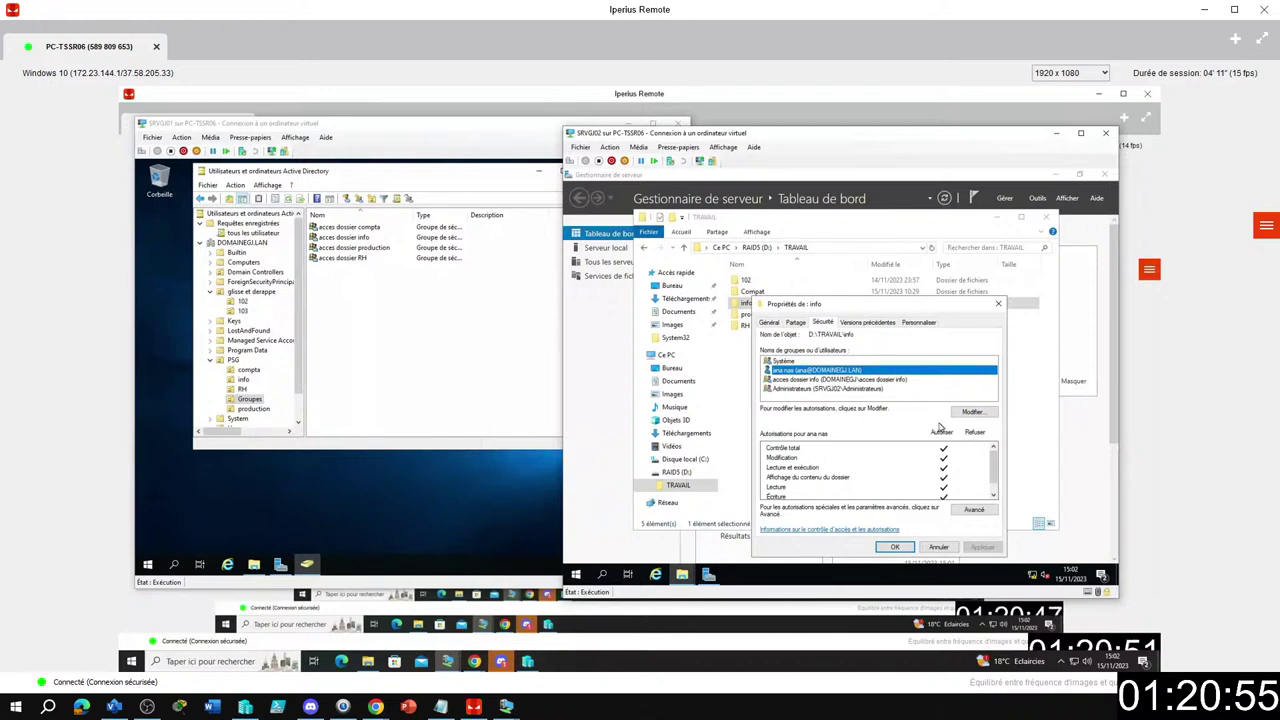
{"action": "left_click", "coordinate": [958, 411]}
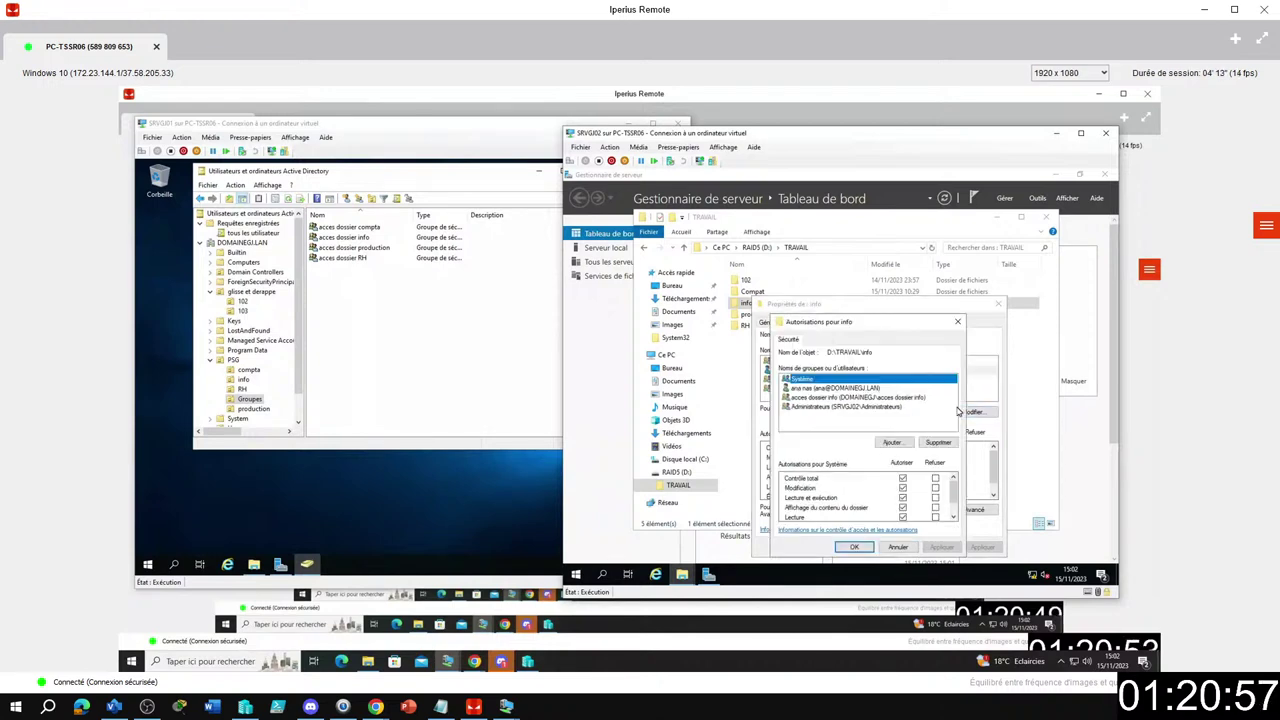
{"action": "left_click", "coordinate": [937, 442]}
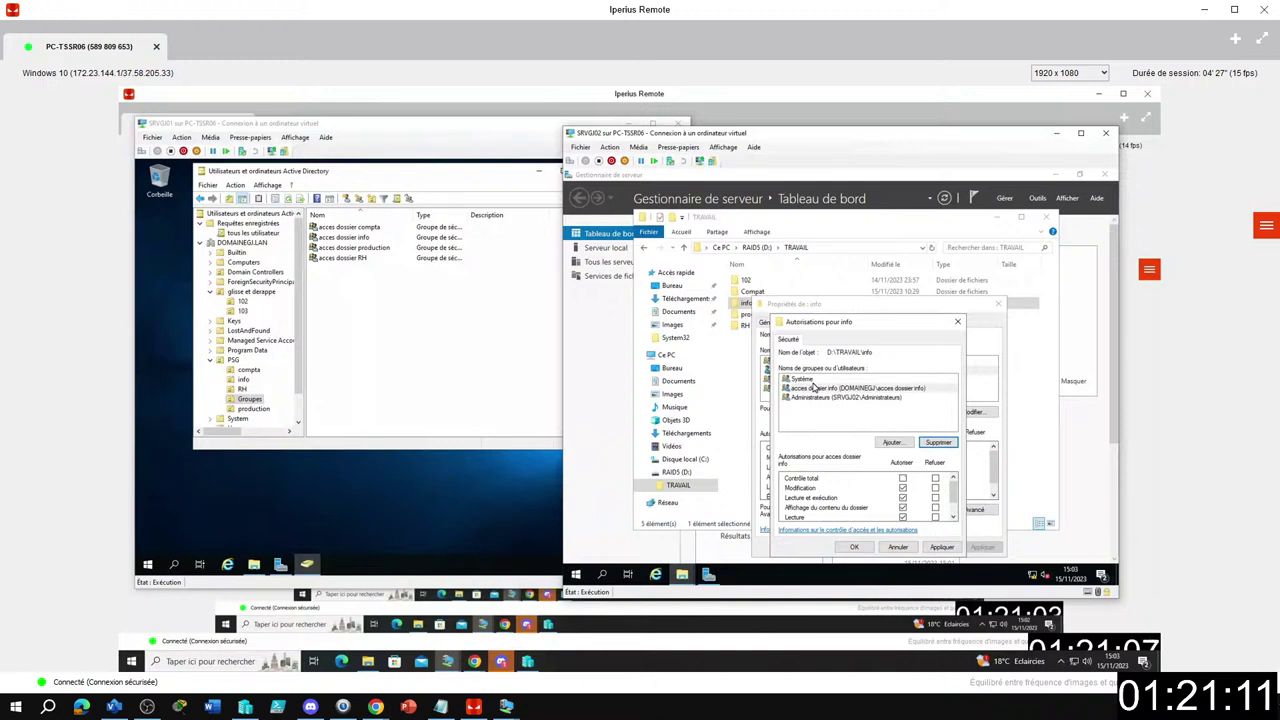
{"action": "left_click", "coordinate": [810, 389]}
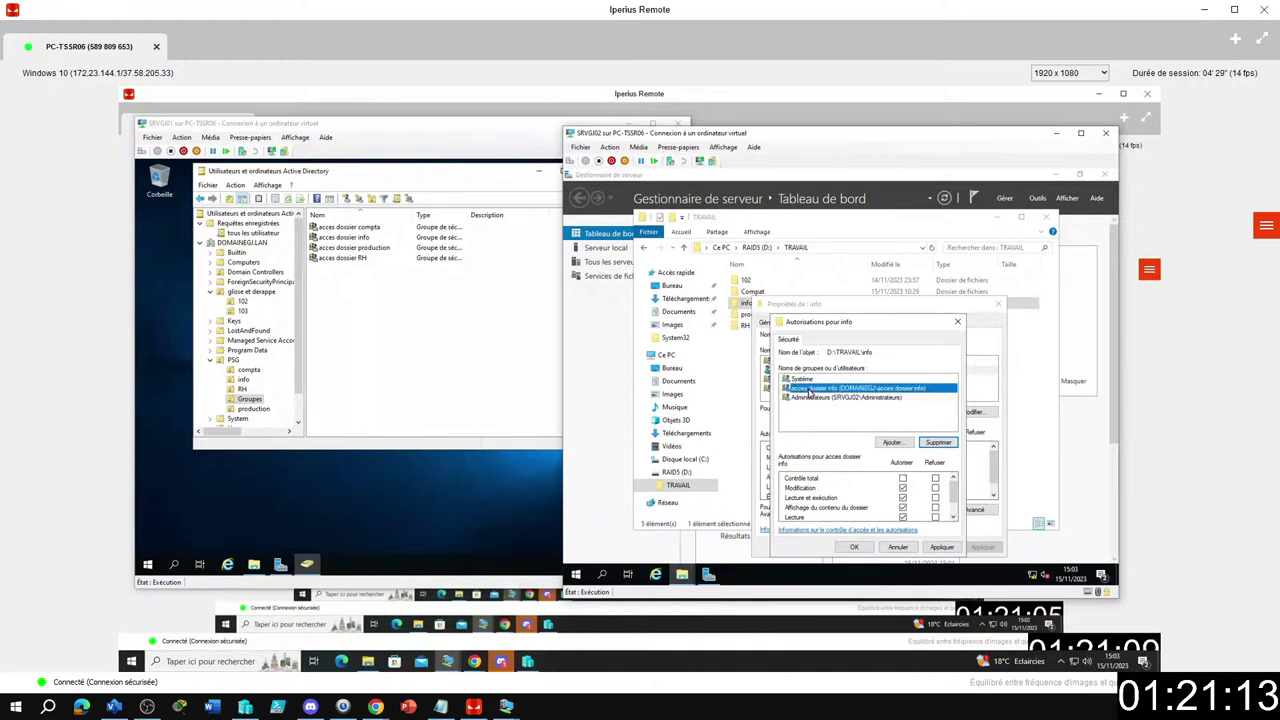
{"action": "left_click", "coordinate": [854, 547]}
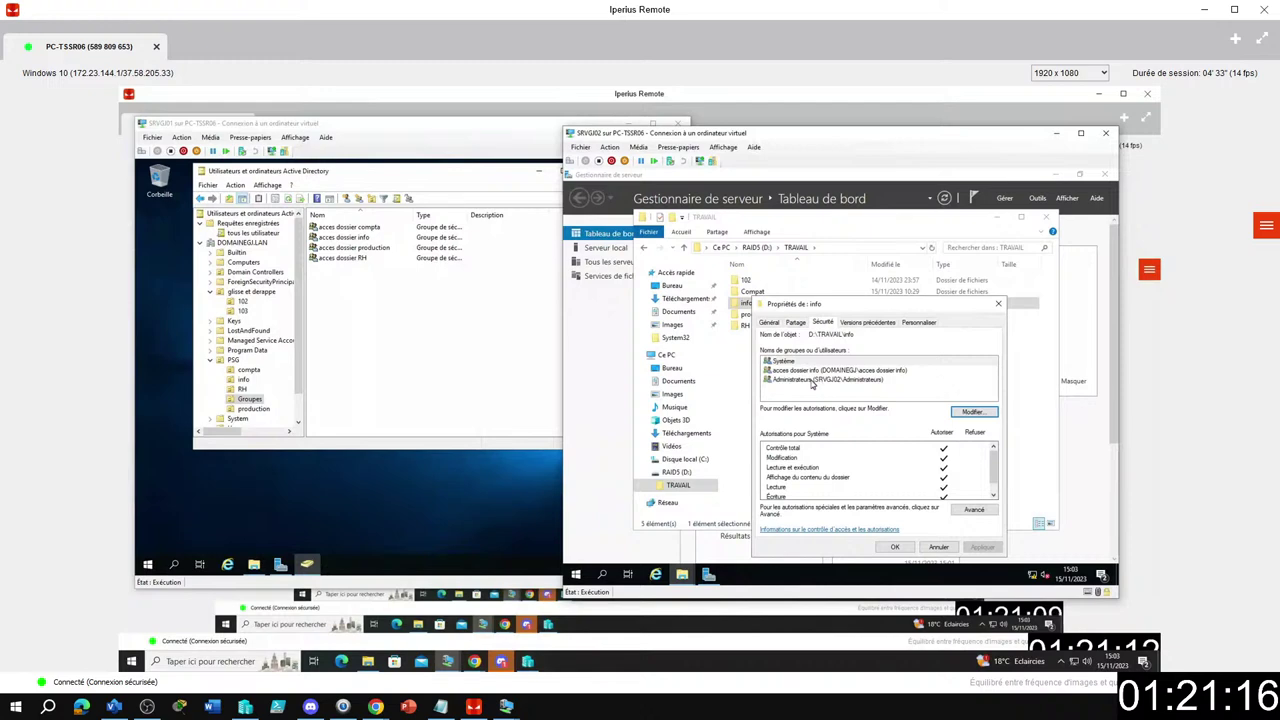
{"action": "left_click", "coordinate": [895, 547]}
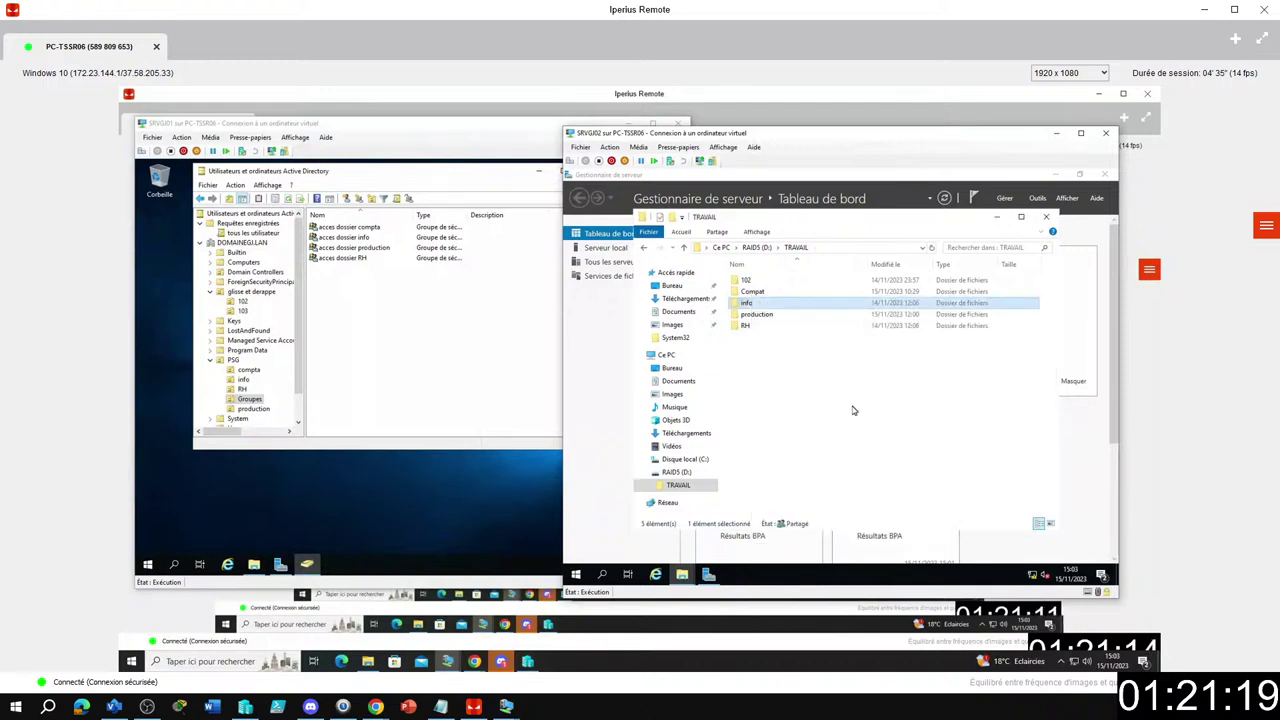
Remove SRVGJ02\Utilisateurs from the production folder's permissions, apply, and close its properties.
{"action": "right_click", "coordinate": [760, 321]}
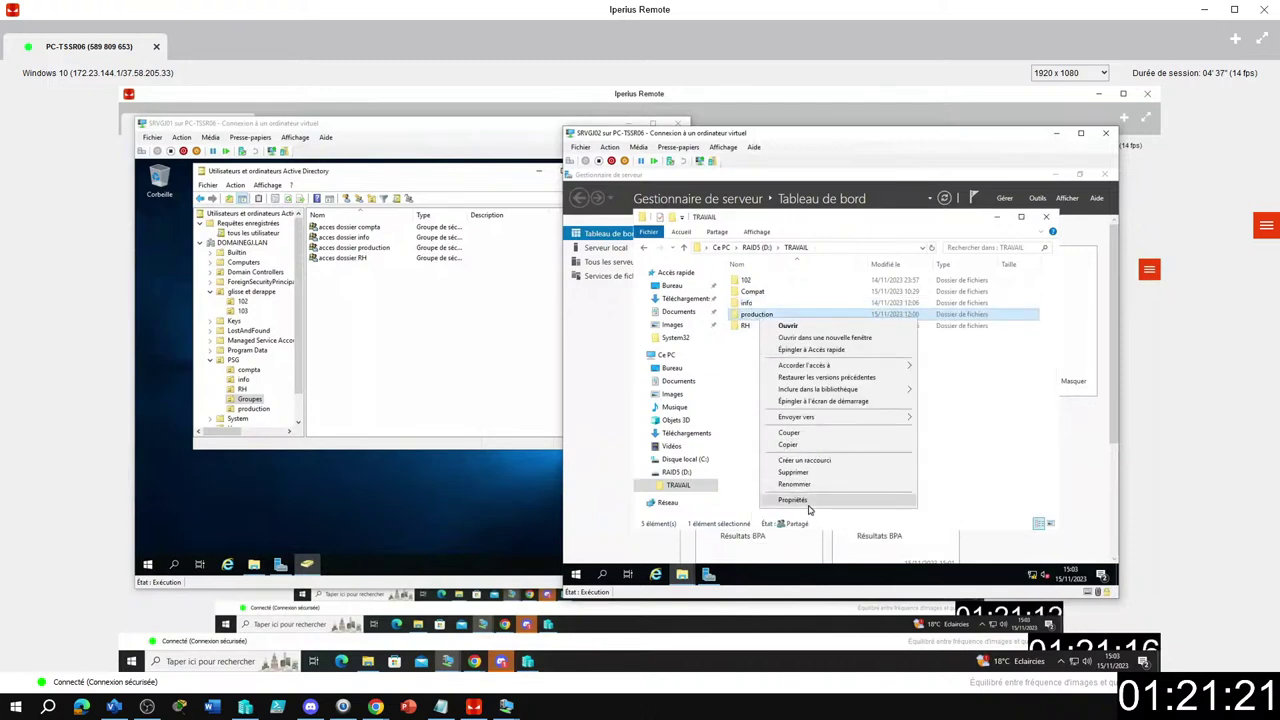
{"action": "left_click", "coordinate": [808, 509]}
{"action": "left_click", "coordinate": [834, 322]}
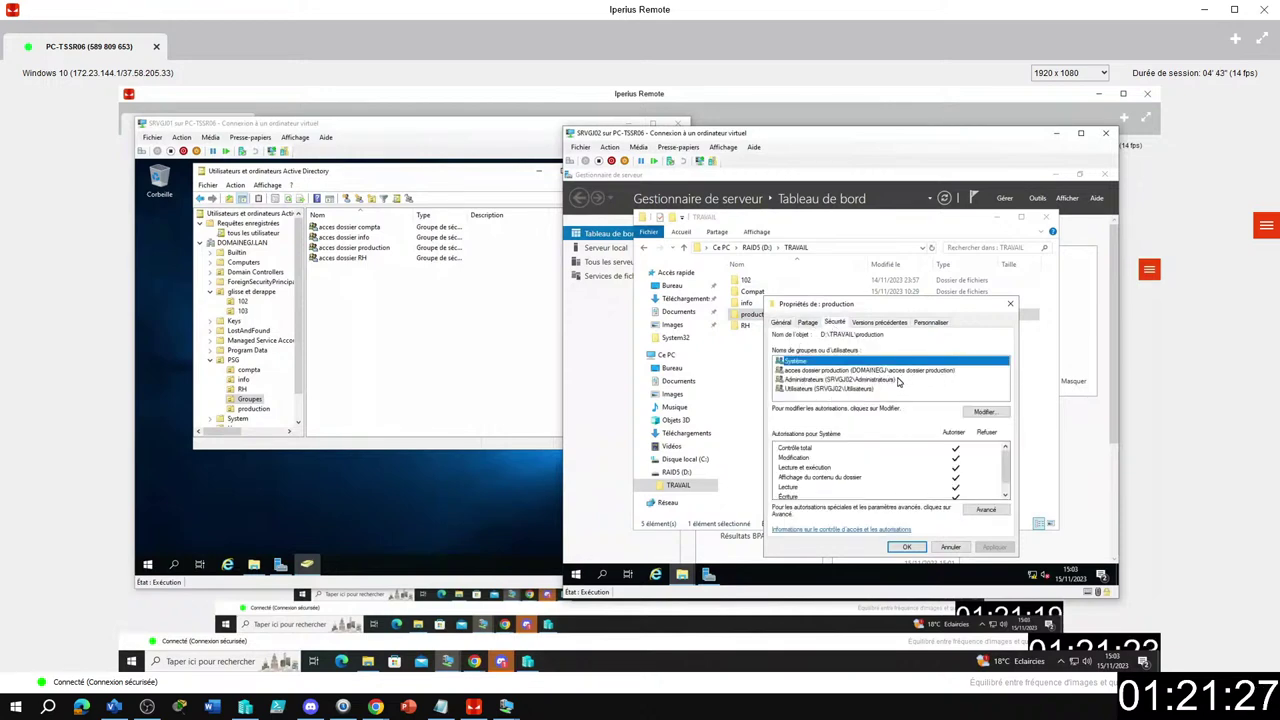
{"action": "left_click", "coordinate": [984, 412]}
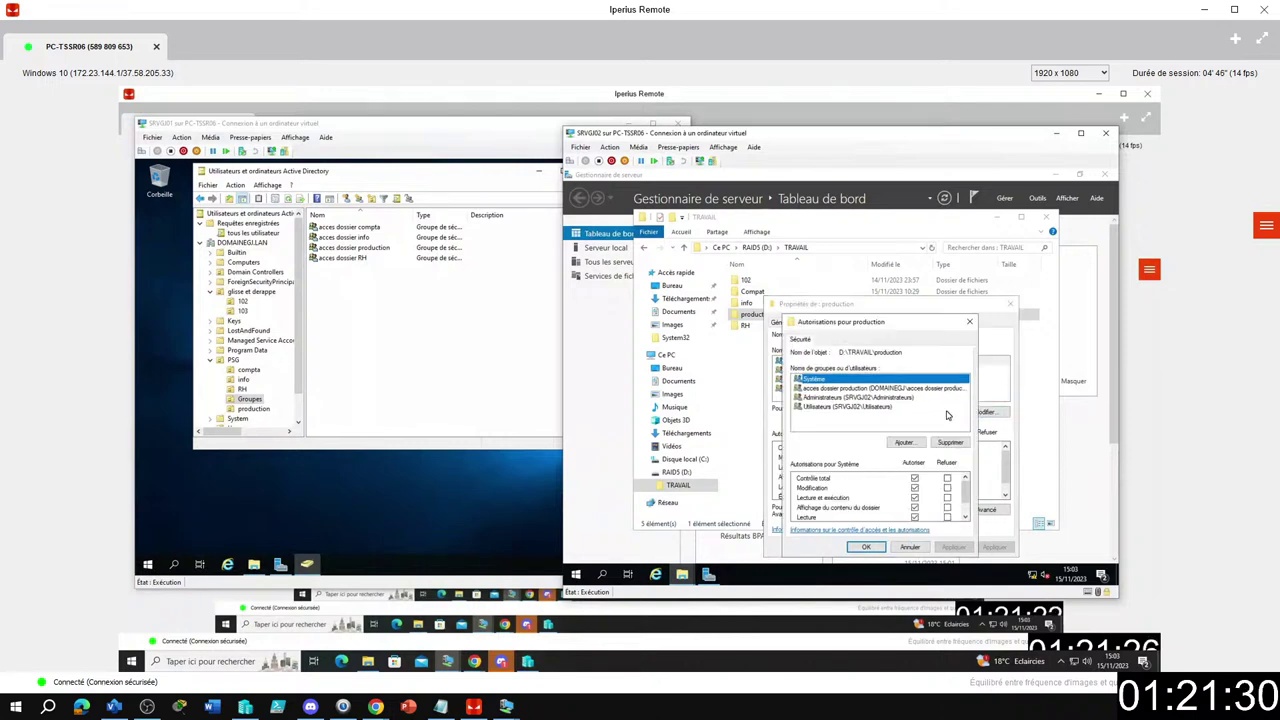
{"action": "left_click", "coordinate": [880, 407]}
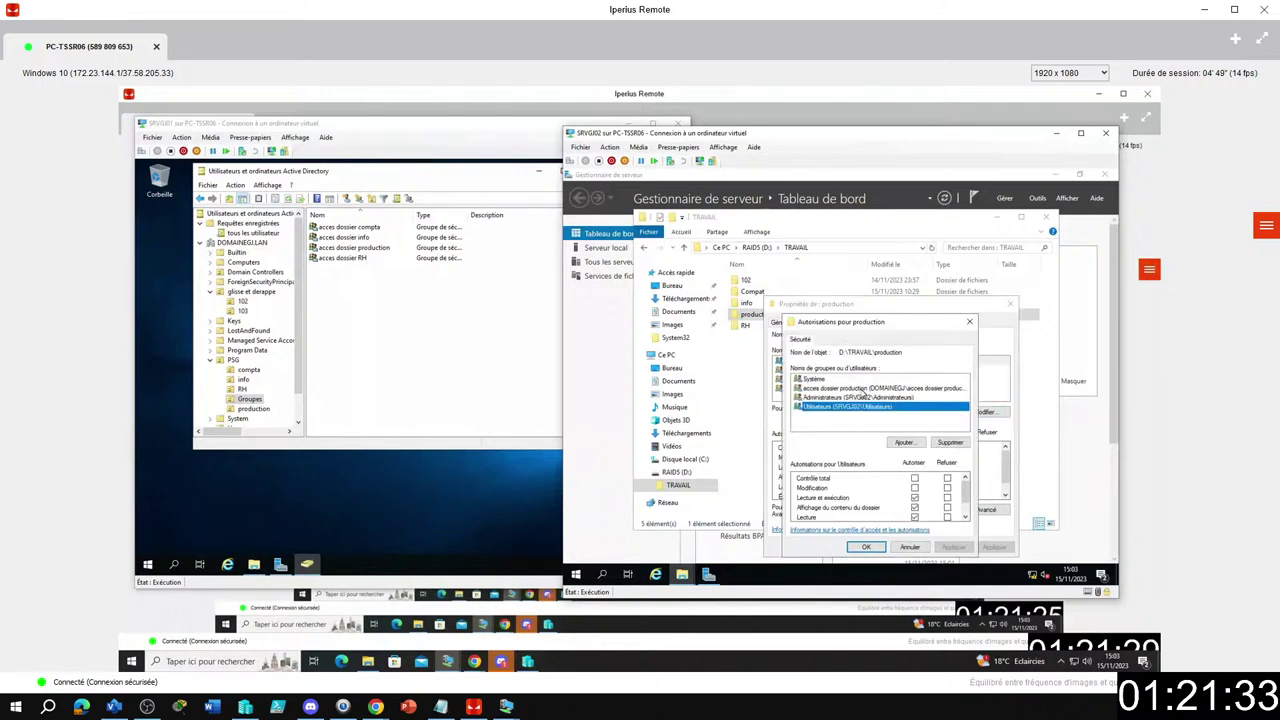
{"action": "left_click", "coordinate": [944, 444]}
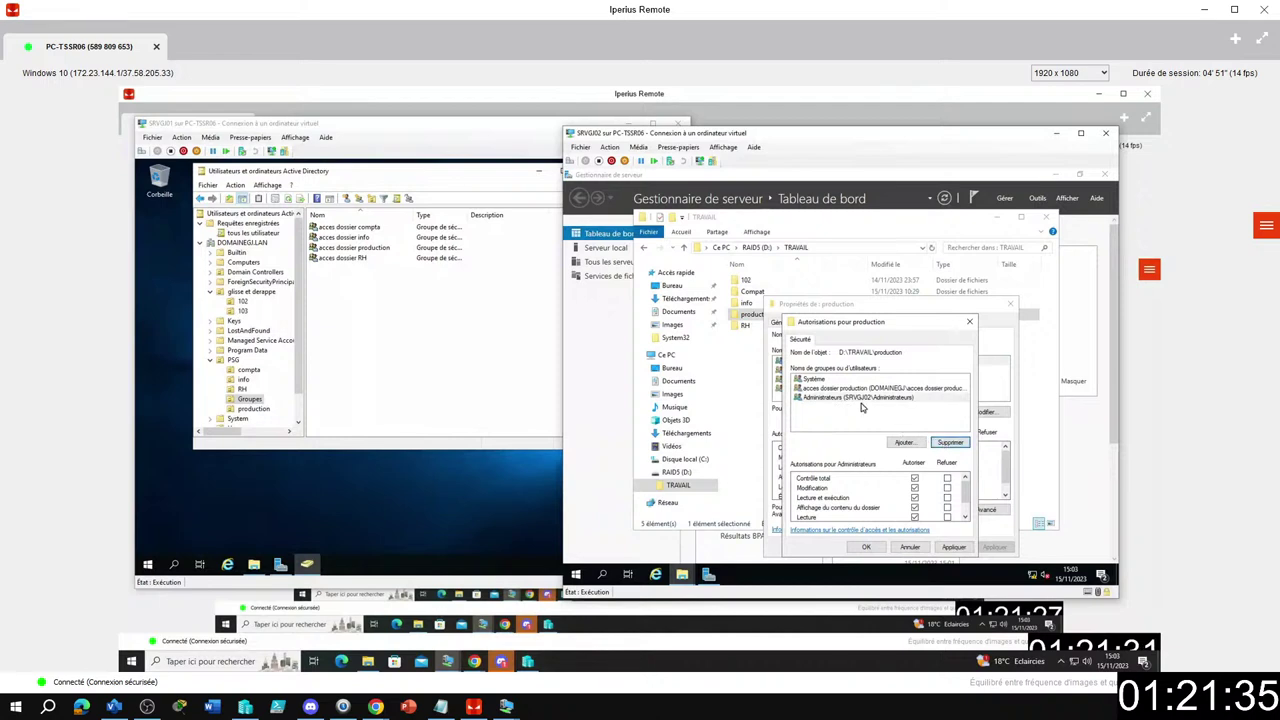
{"action": "left_click", "coordinate": [953, 547]}
{"action": "left_click", "coordinate": [865, 547]}
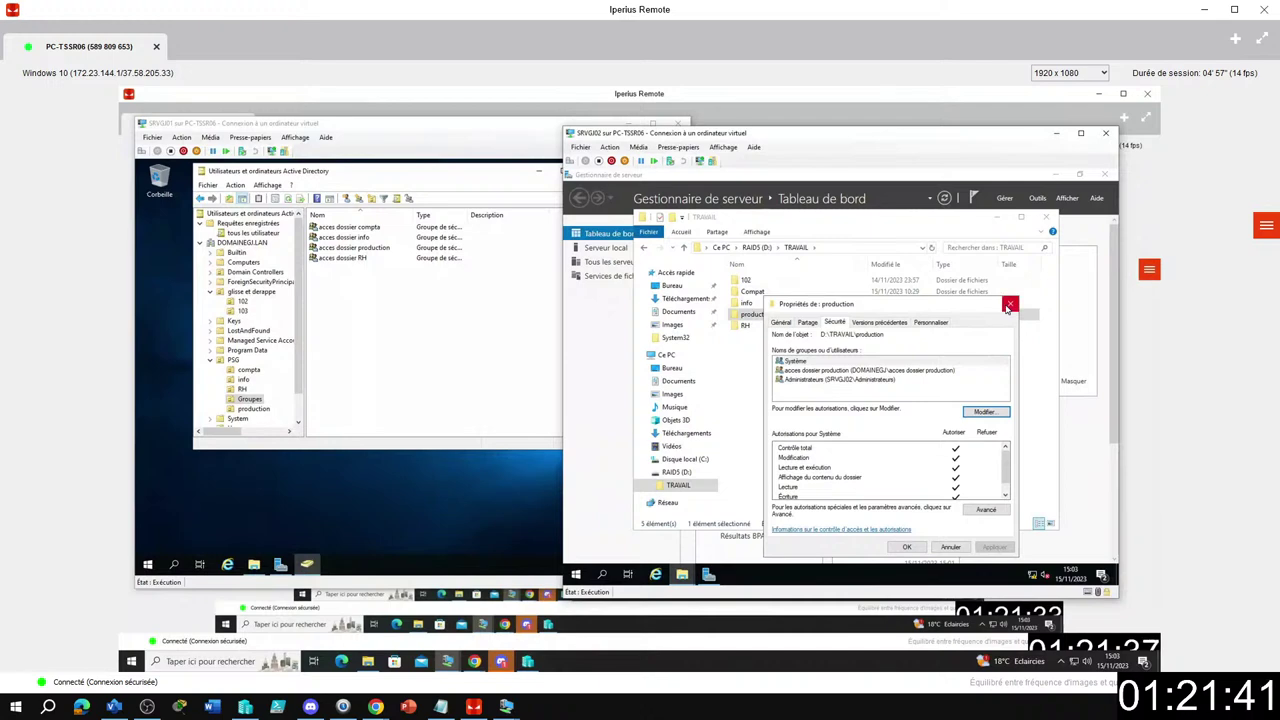
{"action": "left_click", "coordinate": [912, 546]}
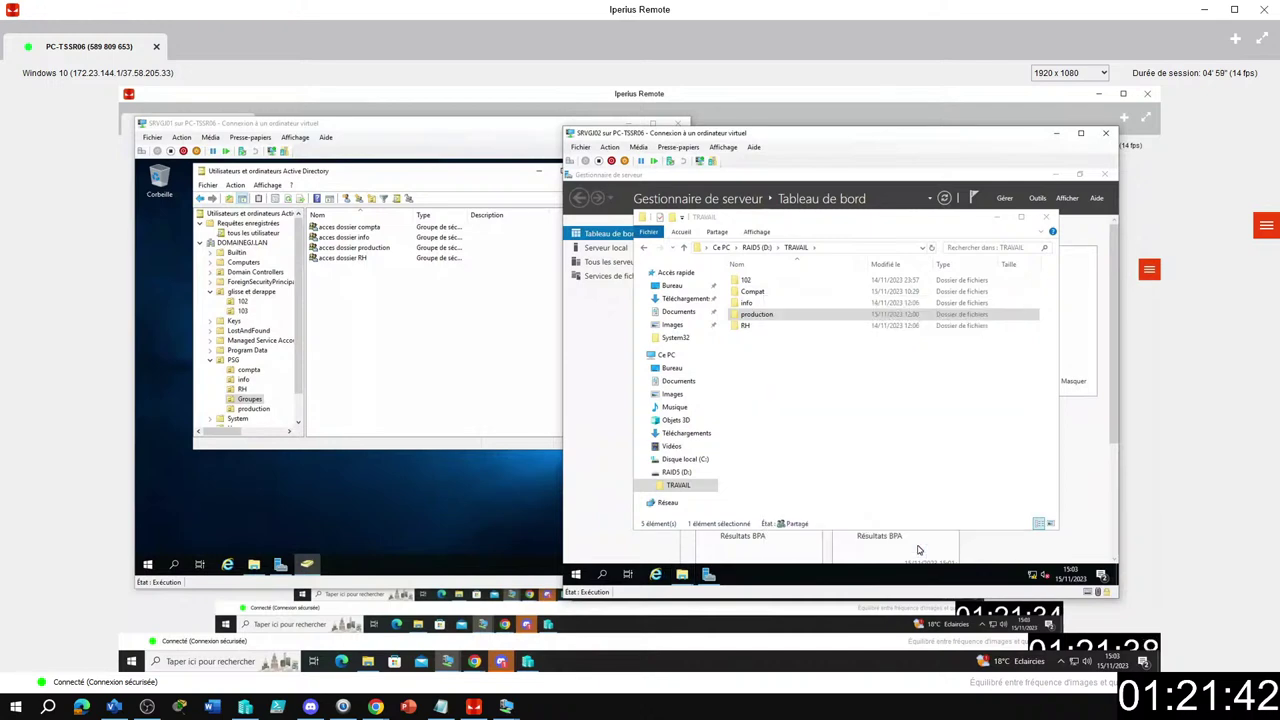
{"action": "right_click", "coordinate": [758, 336]}
Review the TRAVAIL folder's Sécurité and Partage properties, then close them.
{"action": "left_click", "coordinate": [803, 459]}
{"action": "left_click", "coordinate": [709, 285]}
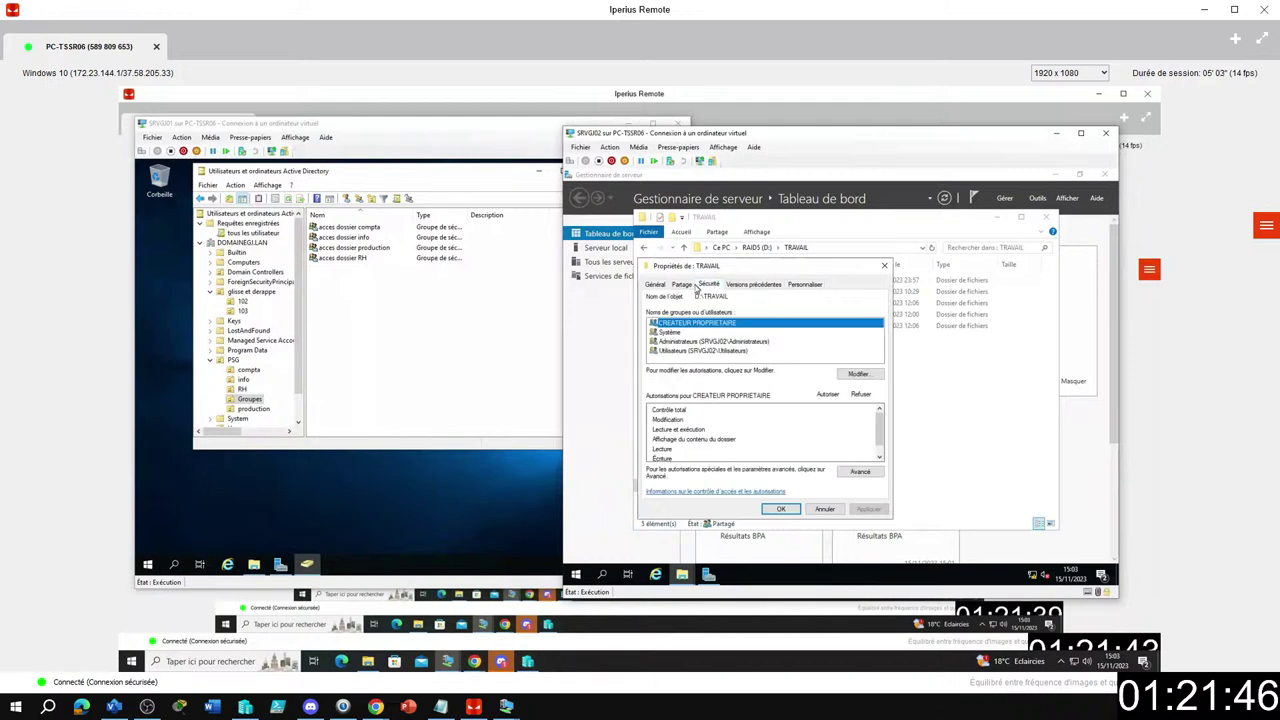
{"action": "left_click", "coordinate": [682, 285]}
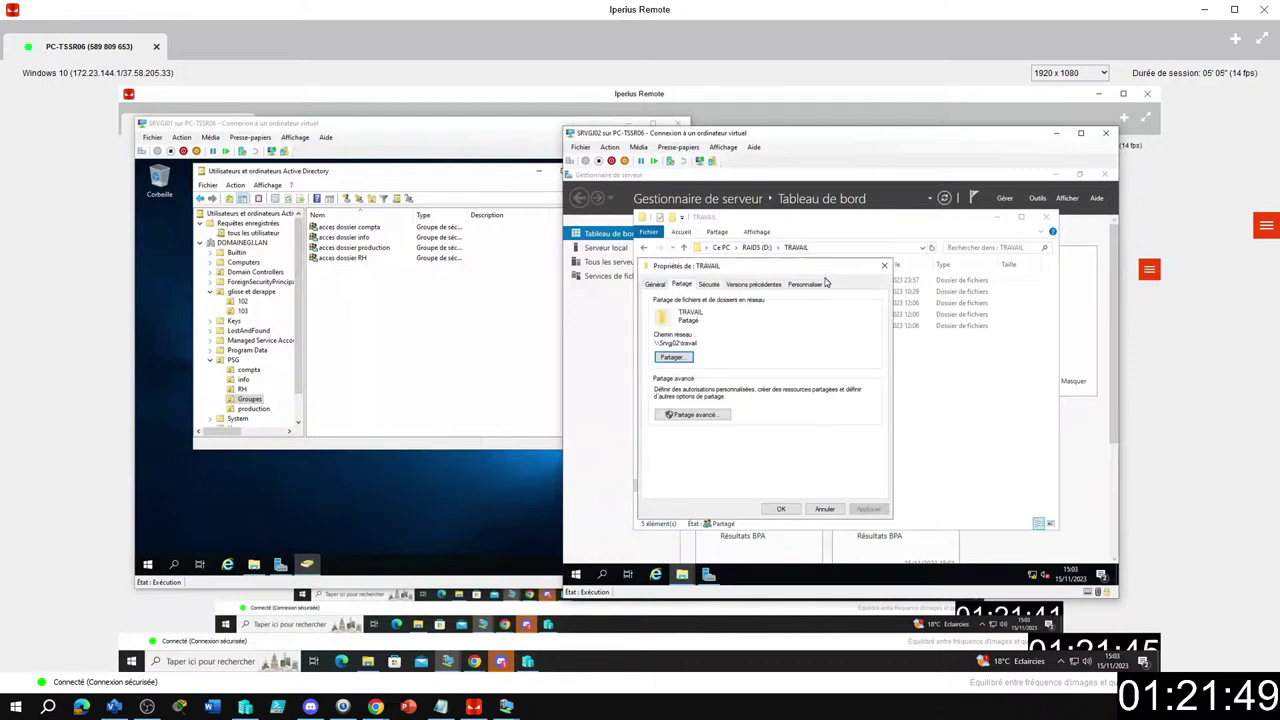
{"action": "left_click", "coordinate": [884, 265]}
Check the RH folder's security permissions for the accès dossier RH group, then show SRVGJ02's account options.
{"action": "right_click", "coordinate": [745, 328]}
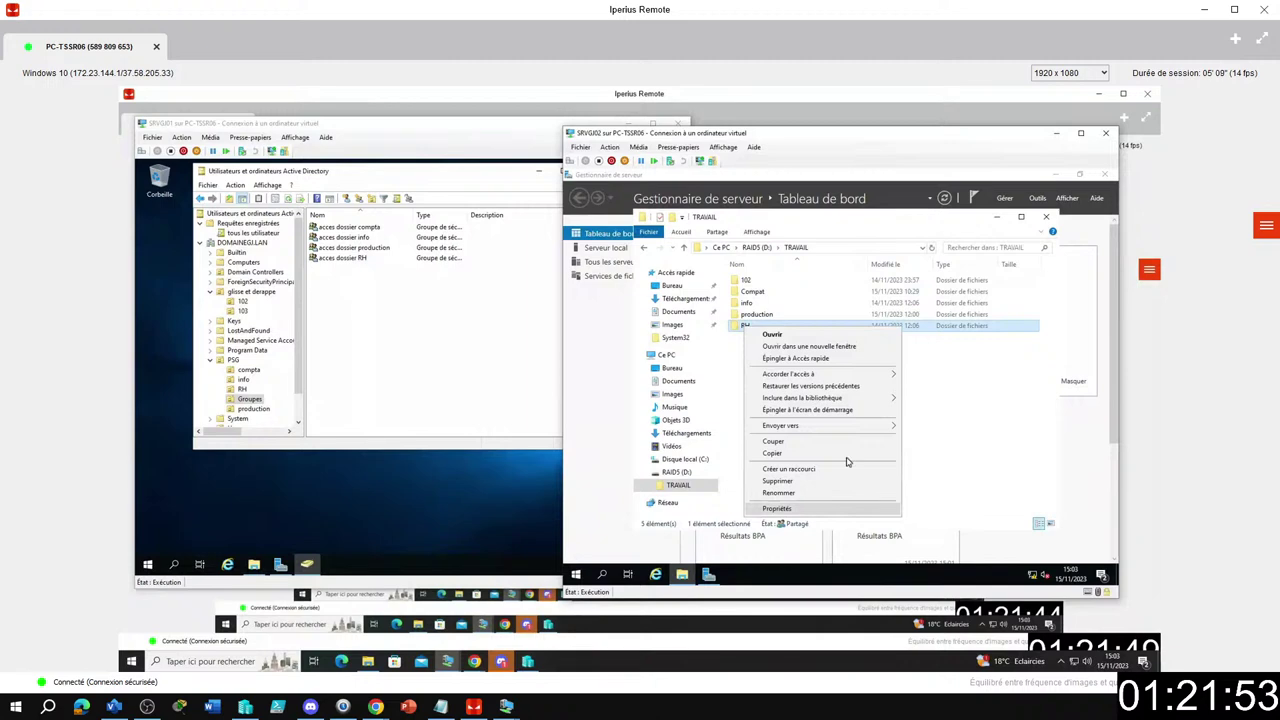
{"action": "left_click", "coordinate": [777, 508]}
{"action": "left_click", "coordinate": [818, 322]}
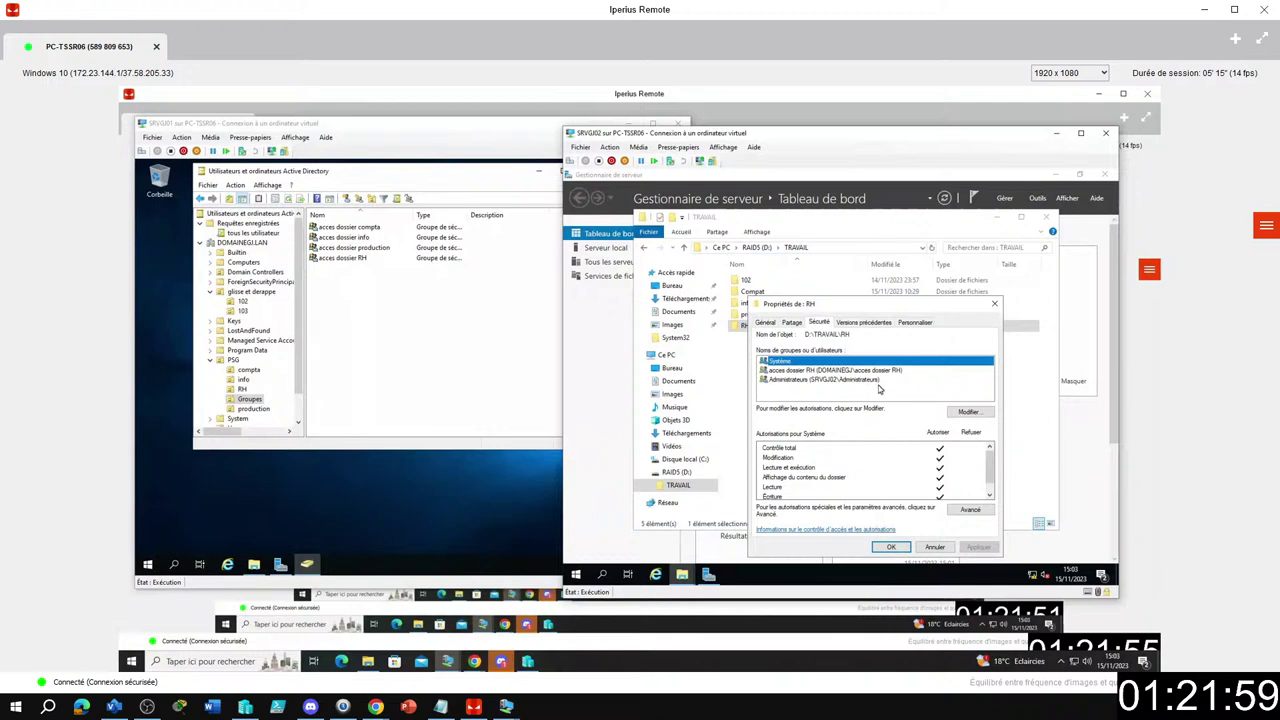
{"action": "left_click", "coordinate": [810, 371]}
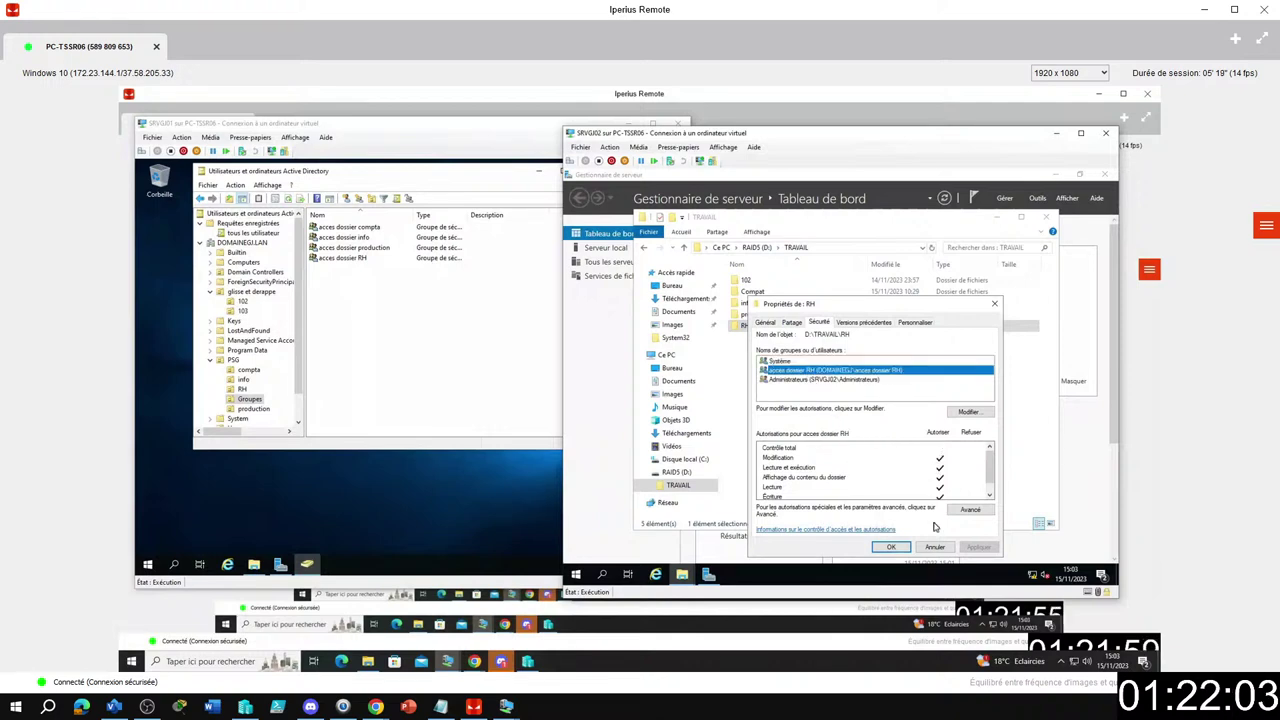
{"action": "left_click", "coordinate": [892, 548]}
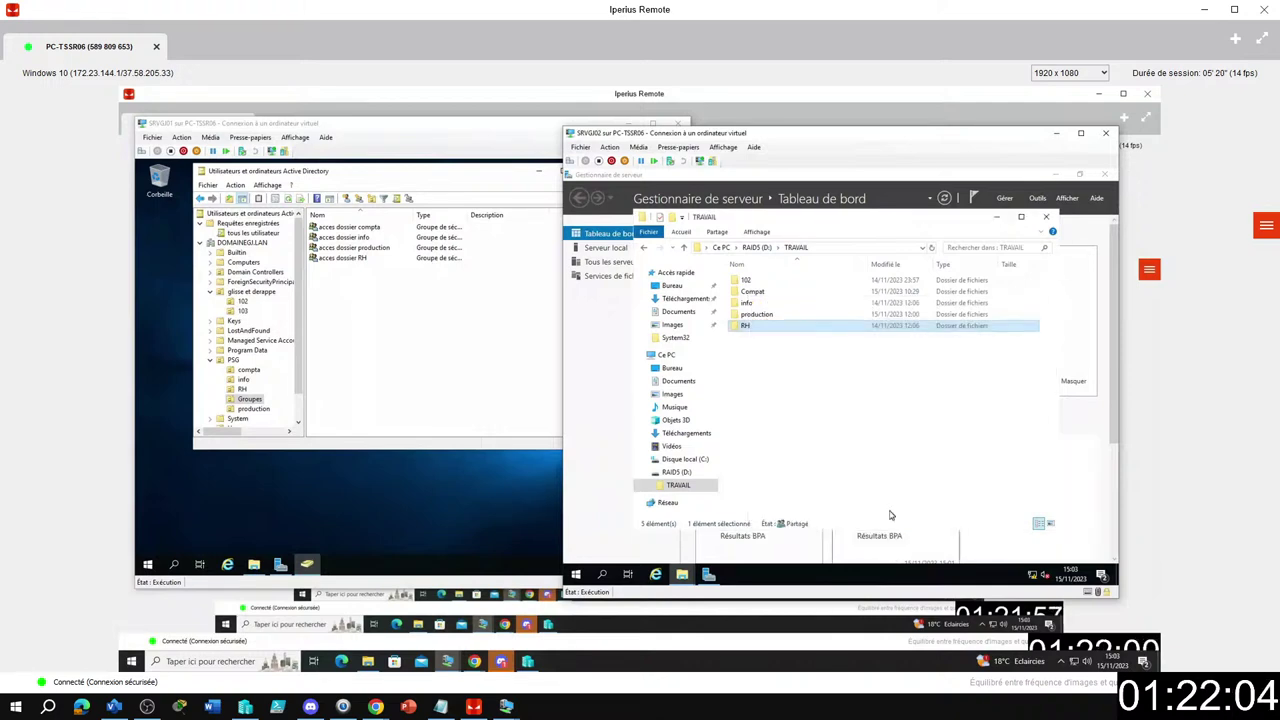
{"action": "left_click", "coordinate": [881, 446]}
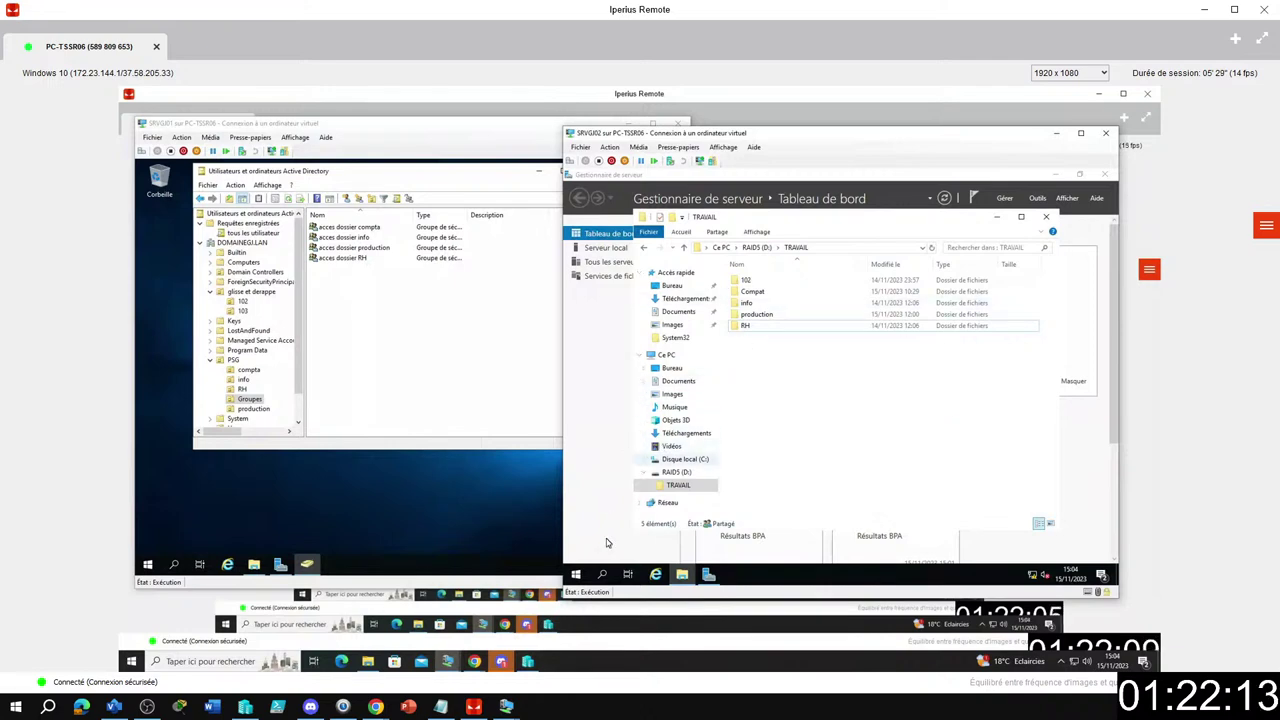
{"action": "left_click", "coordinate": [575, 573]}
{"action": "left_click", "coordinate": [578, 448]}
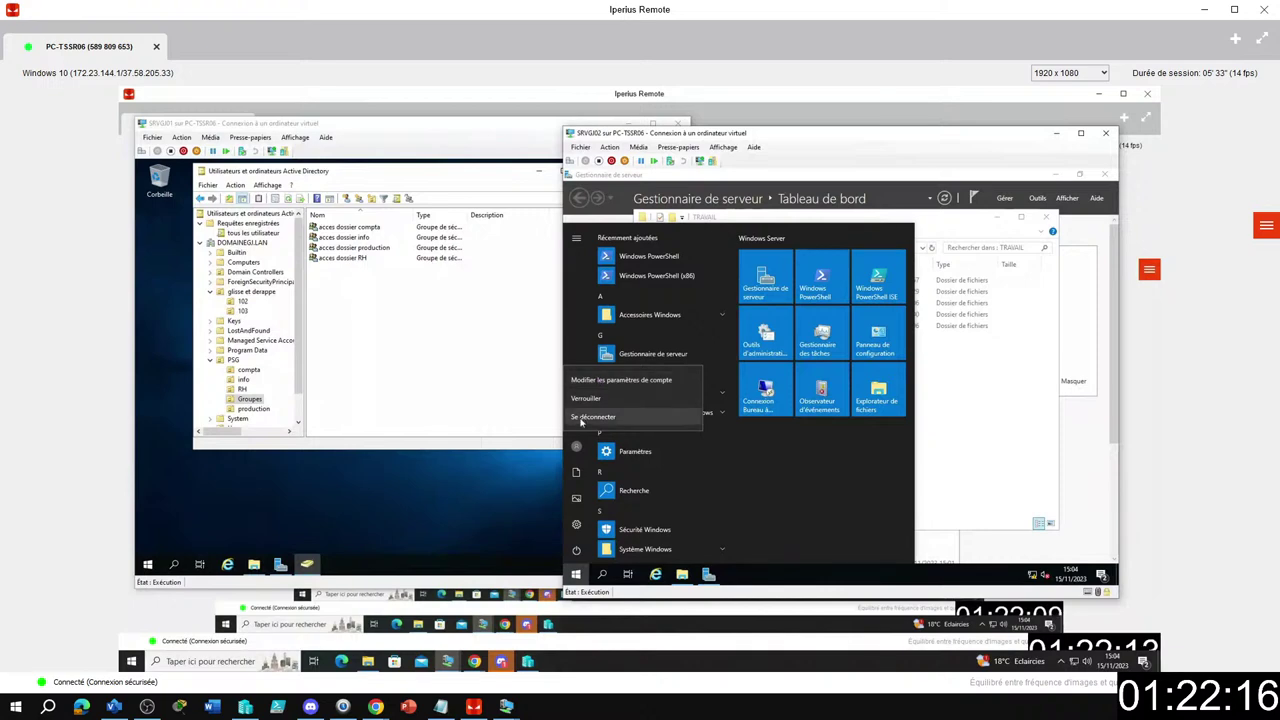
Sign out of SRVGJ02 and sign back in as the domain test user with its password.
{"action": "left_click", "coordinate": [580, 417]}
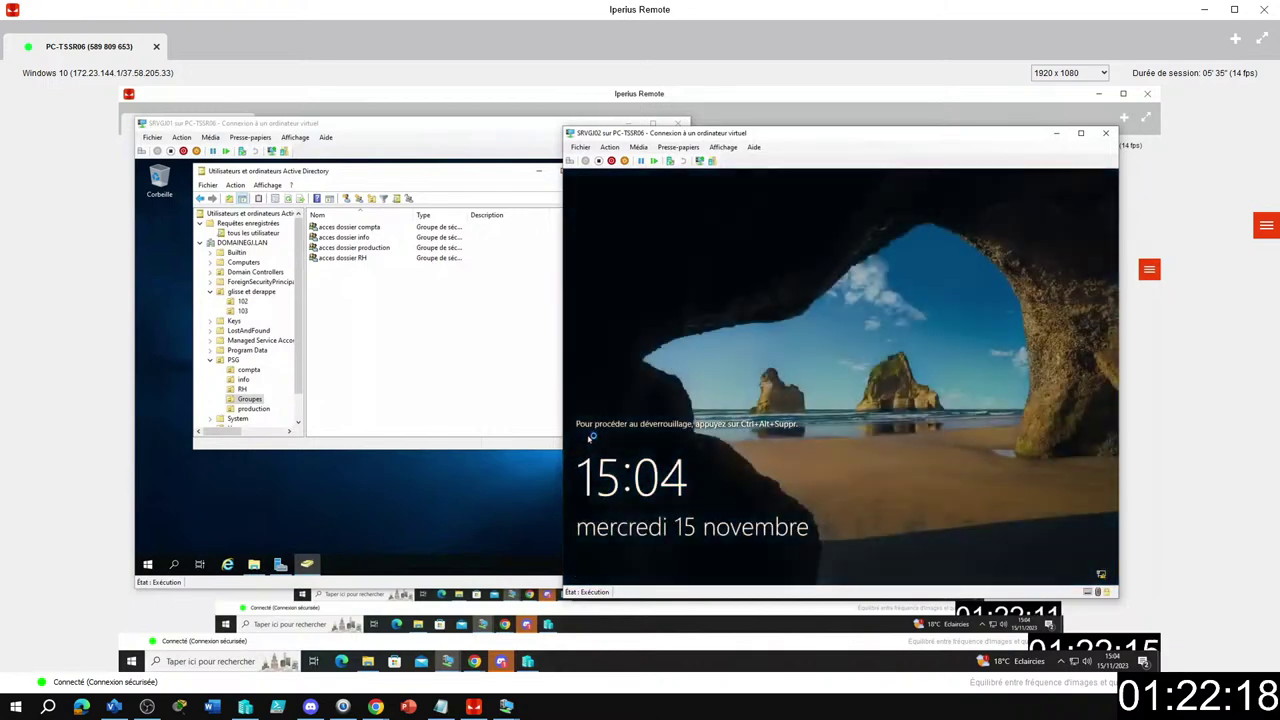
{"action": "key", "text": "ctrl+alt+End"}
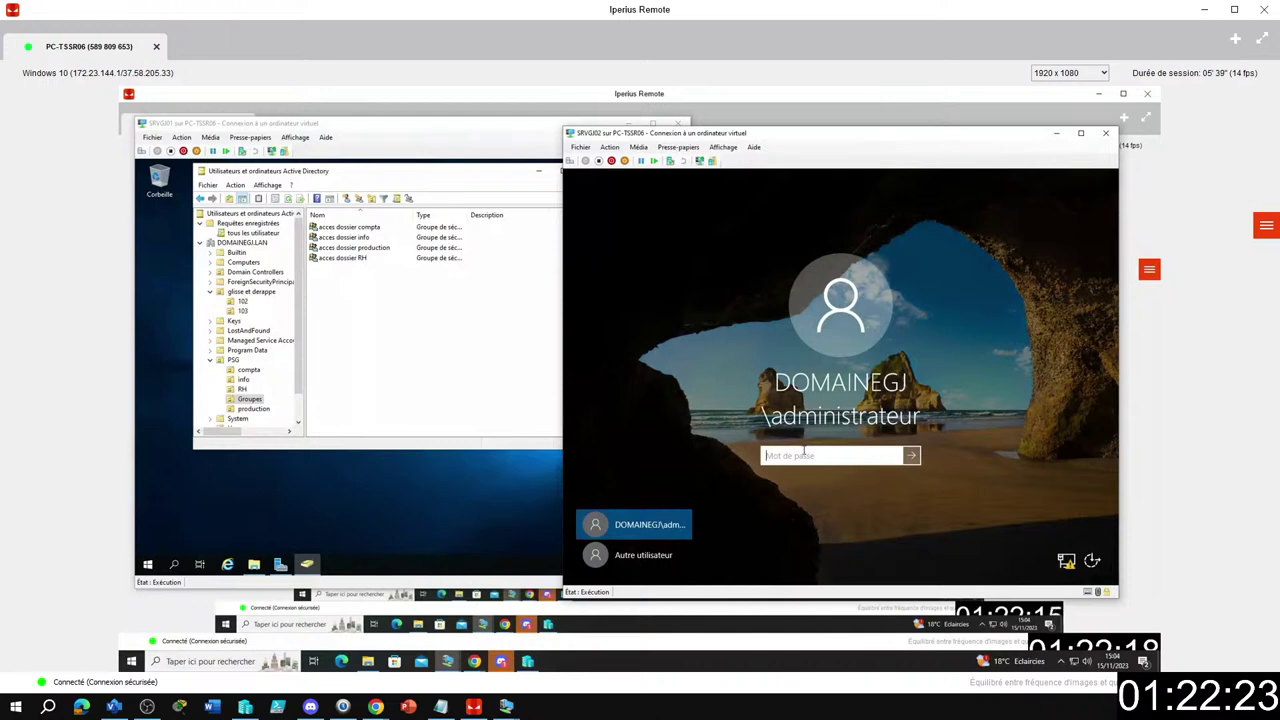
{"action": "type", "text": "P"}
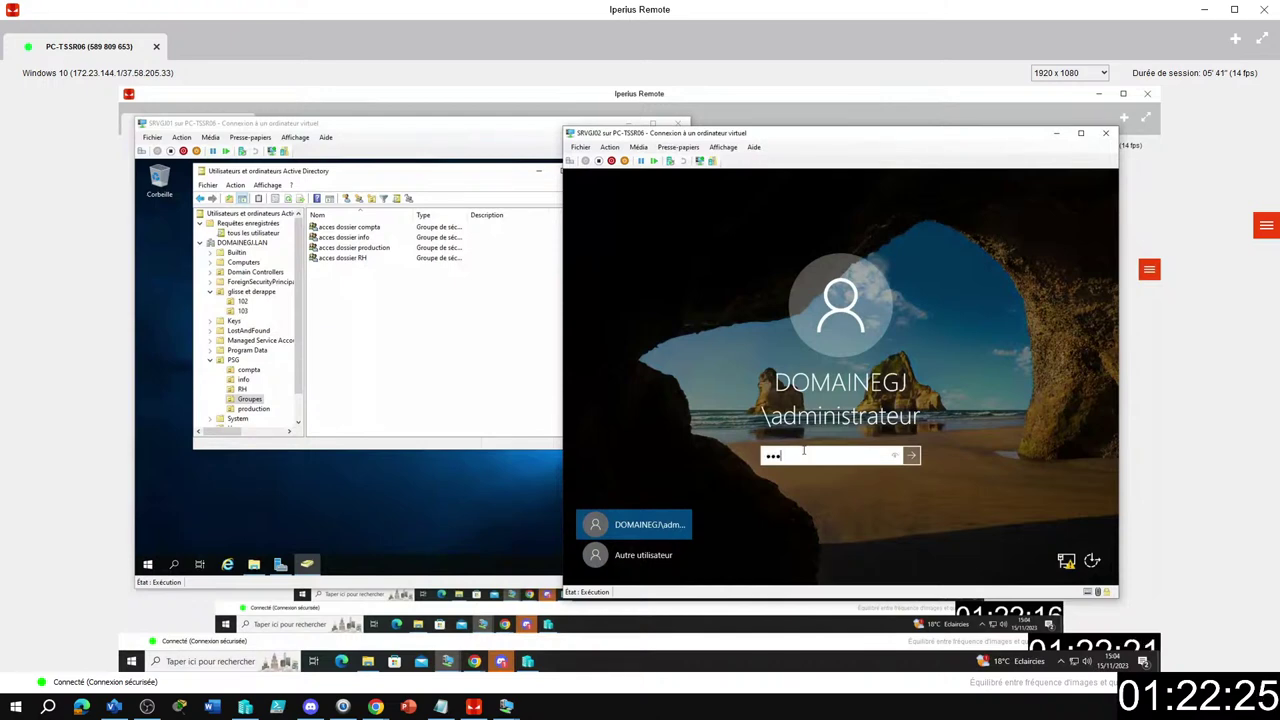
{"action": "left_click", "coordinate": [668, 555]}
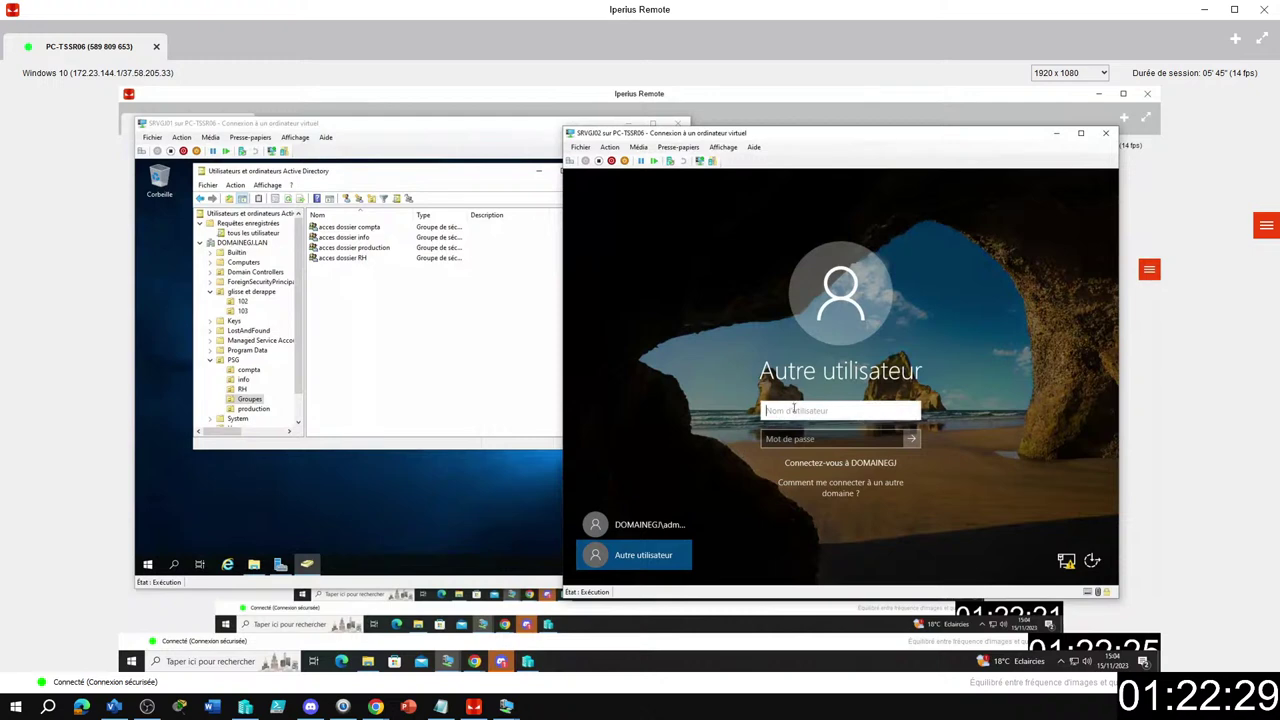
{"action": "type", "text": "ana"}
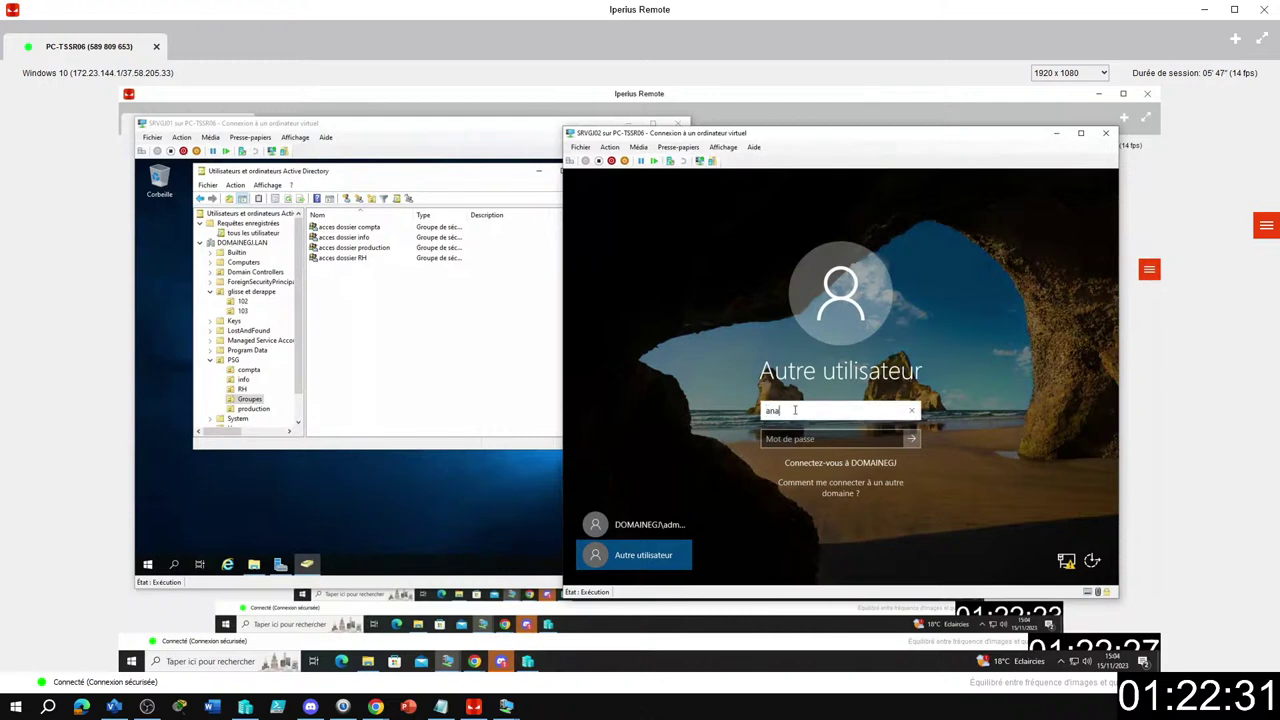
{"action": "key", "text": "Tab"}
{"action": "type", "text": "••••••"}
{"action": "key", "text": "Return"}
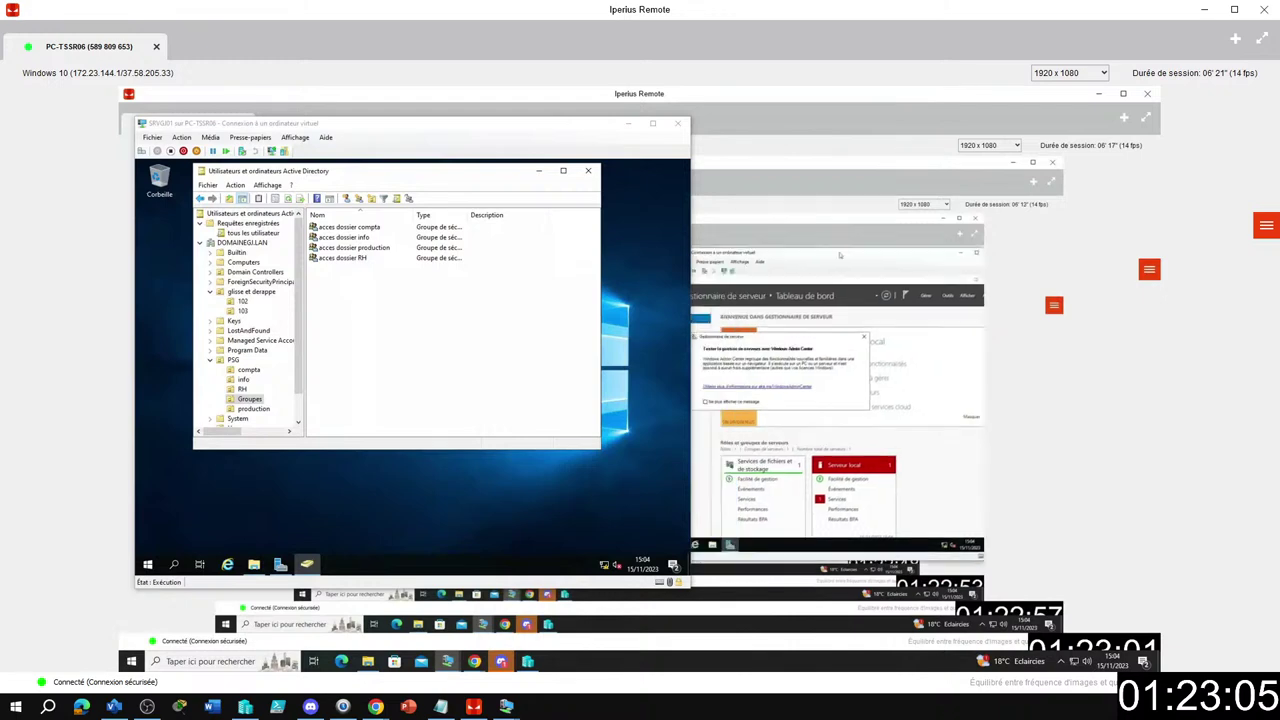
On SRVGJ02, check the test user's Bureau folder under Ce PC in File Explorer.
{"action": "left_click", "coordinate": [868, 131]}
{"action": "left_click_drag", "start_coordinate": [868, 131], "coordinate": [871, 131]}
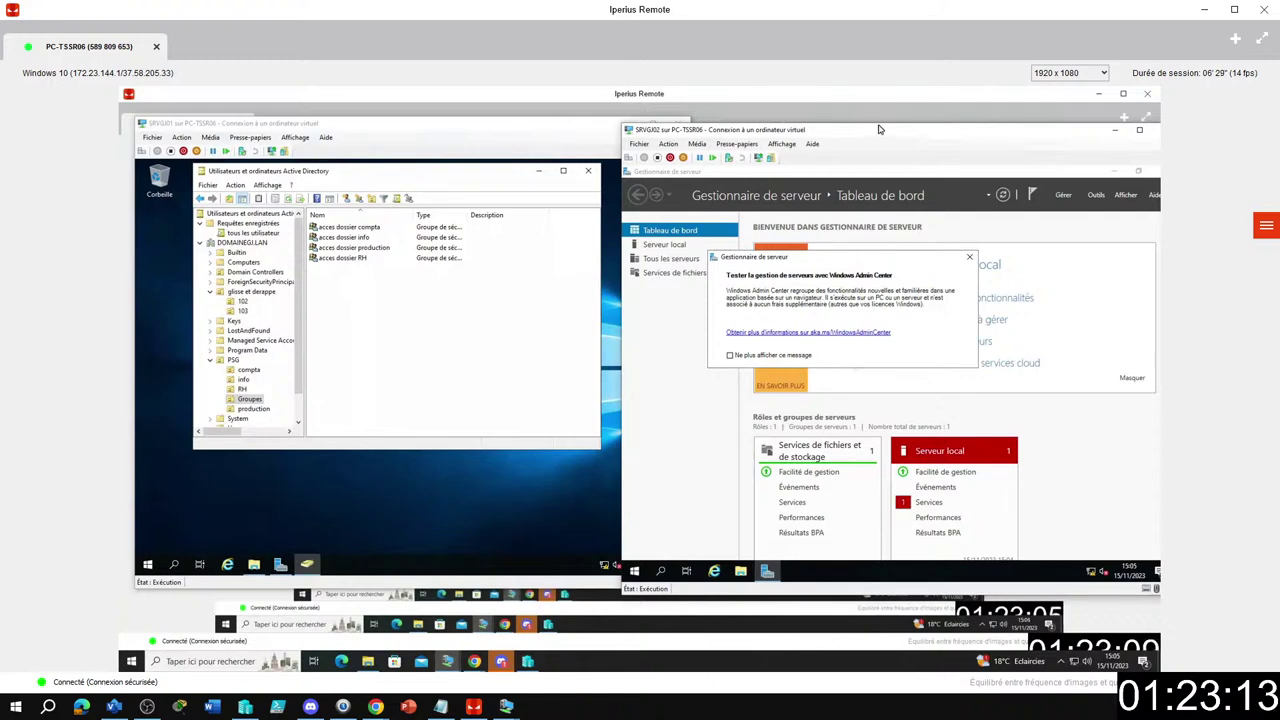
{"action": "left_click", "coordinate": [538, 171]}
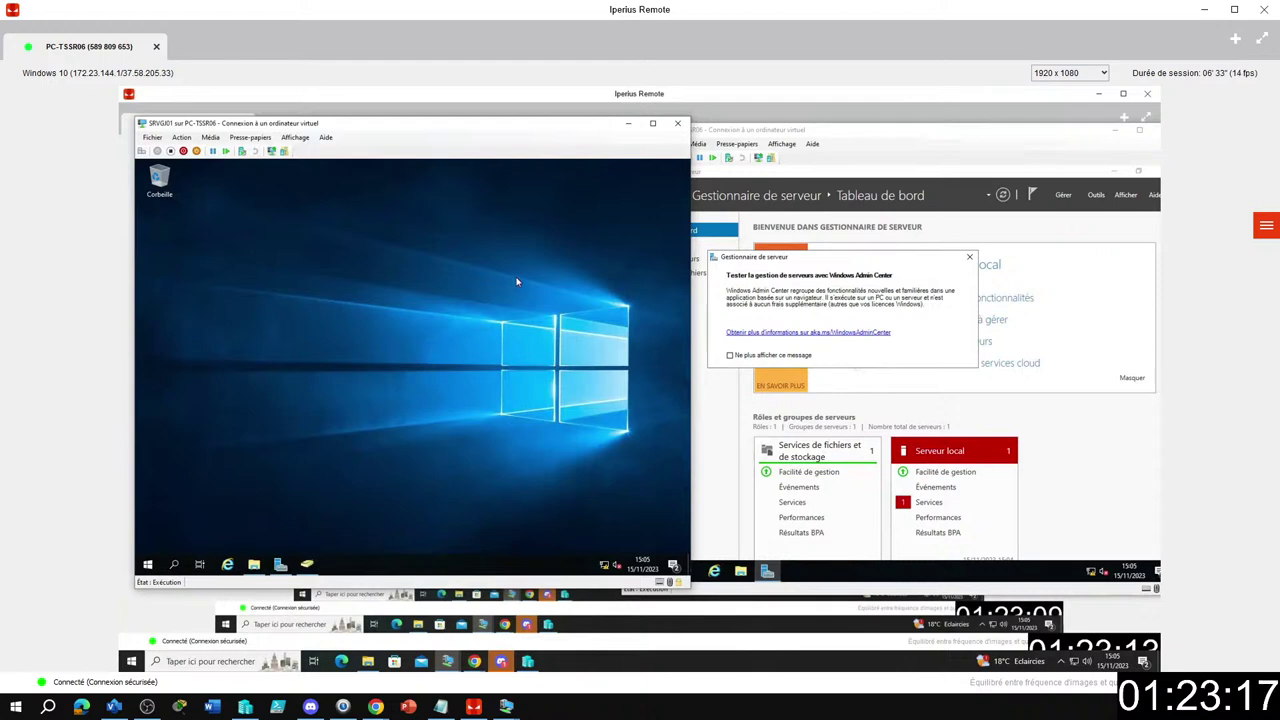
{"action": "left_click", "coordinate": [870, 133]}
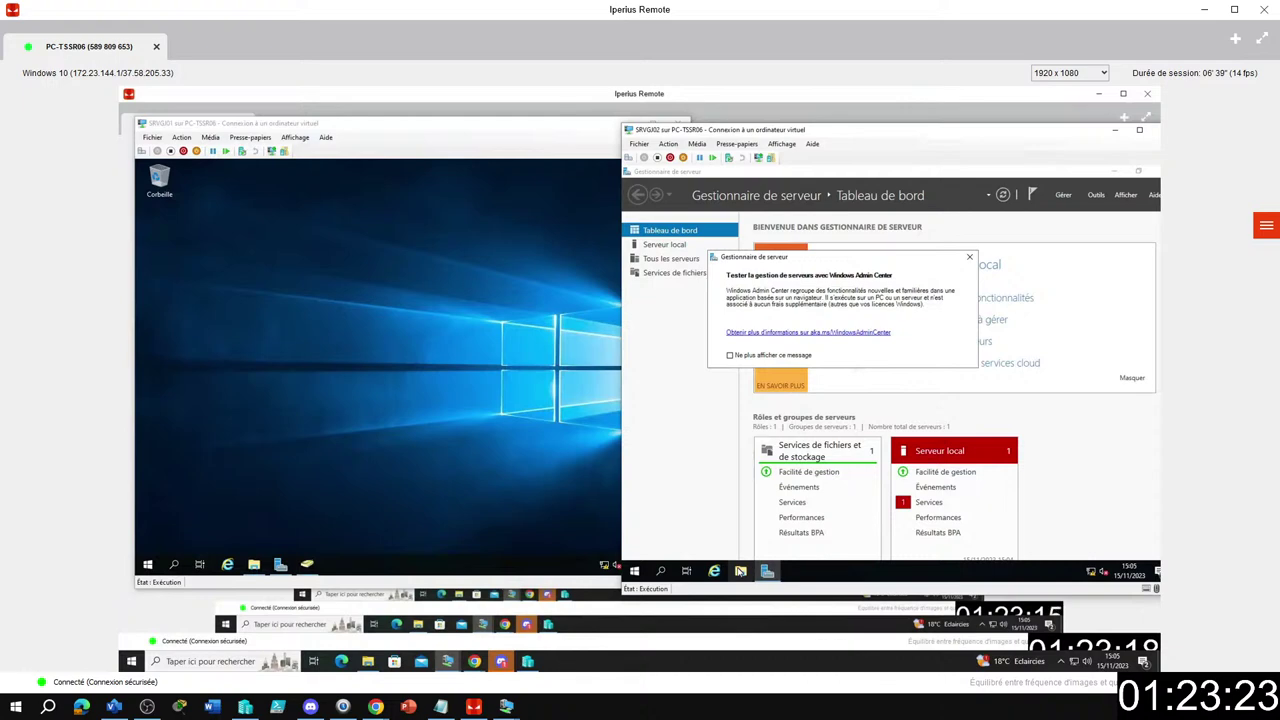
{"action": "left_click", "coordinate": [740, 571]}
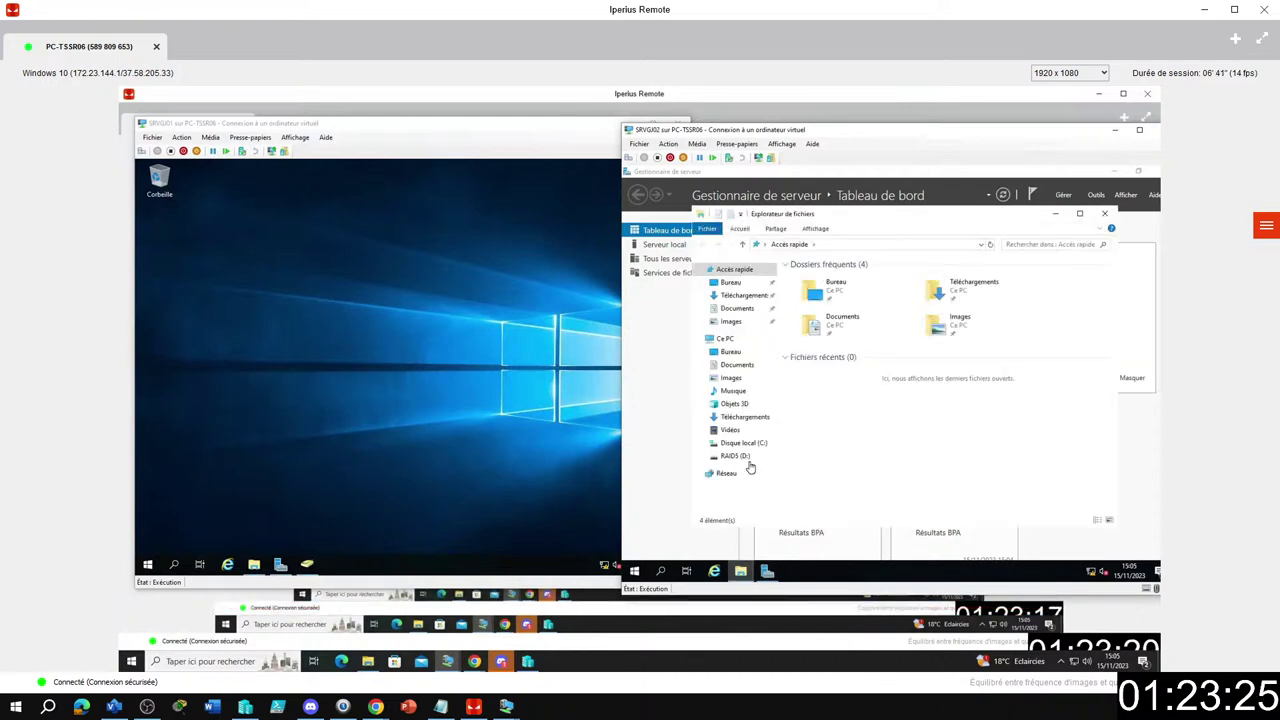
{"action": "left_click", "coordinate": [730, 352]}
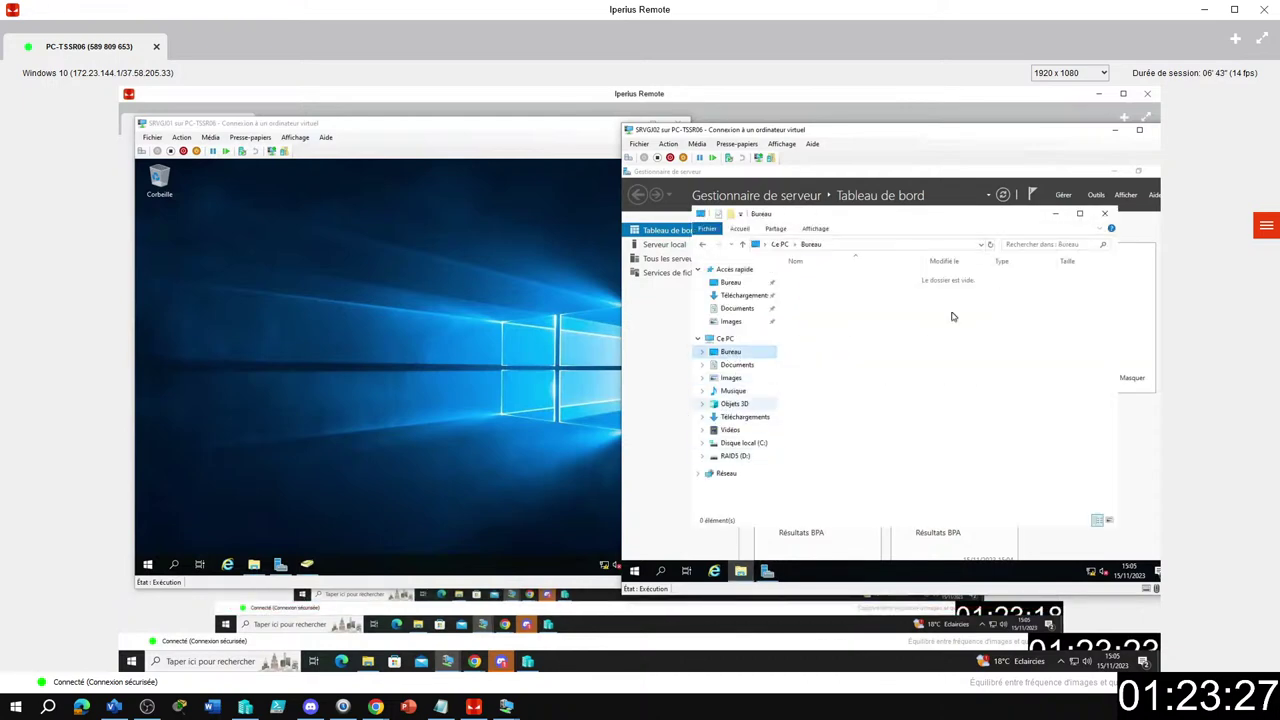
Minimize the SRVGJ02 explorer and show SRVGJ01's Start menu of Windows Server tools.
{"action": "left_click", "coordinate": [1054, 213]}
{"action": "left_click", "coordinate": [381, 333]}
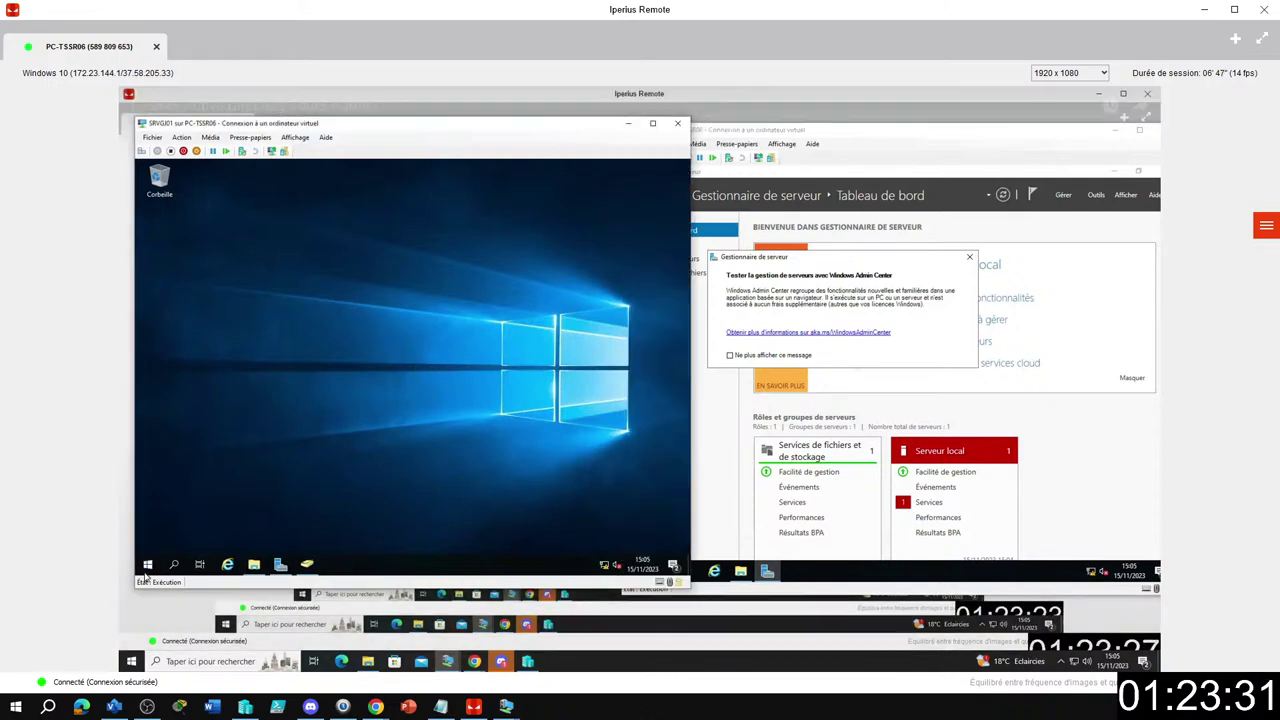
{"action": "left_click", "coordinate": [147, 565]}
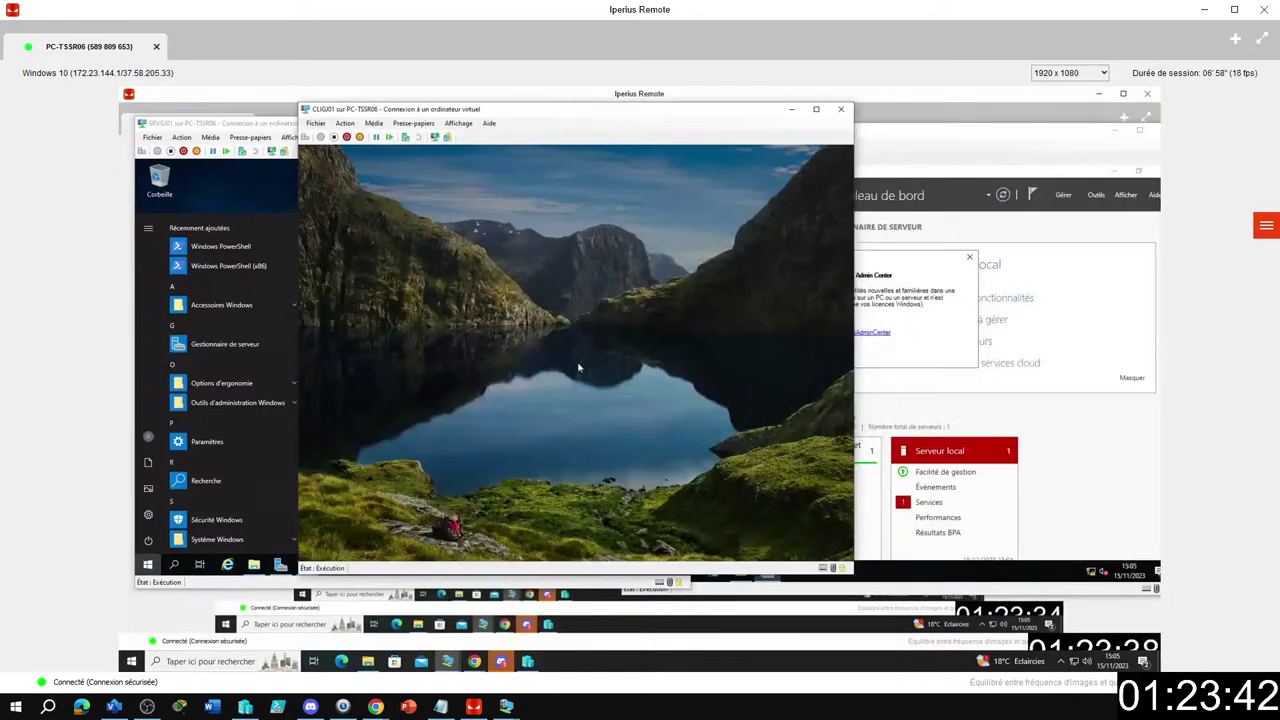
Unlock the CLIGJ01 client session with its password.
{"action": "left_click", "coordinate": [578, 368]}
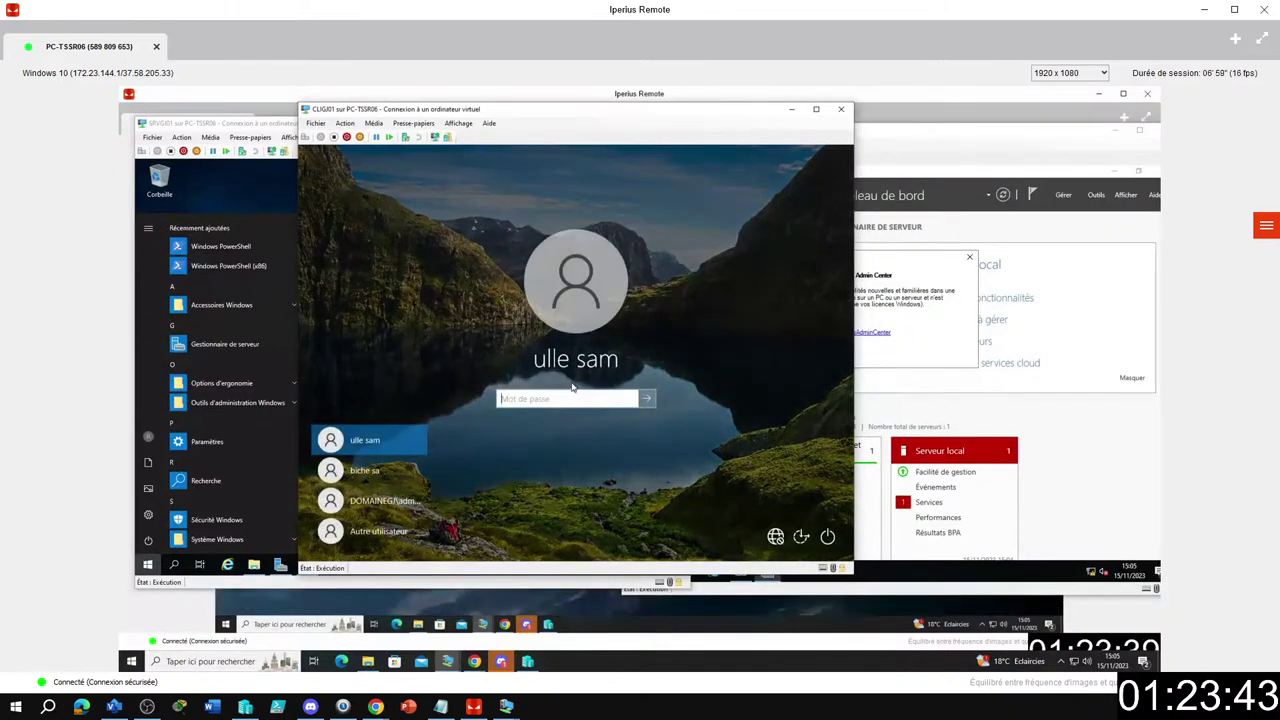
{"action": "type", "text": "•"}
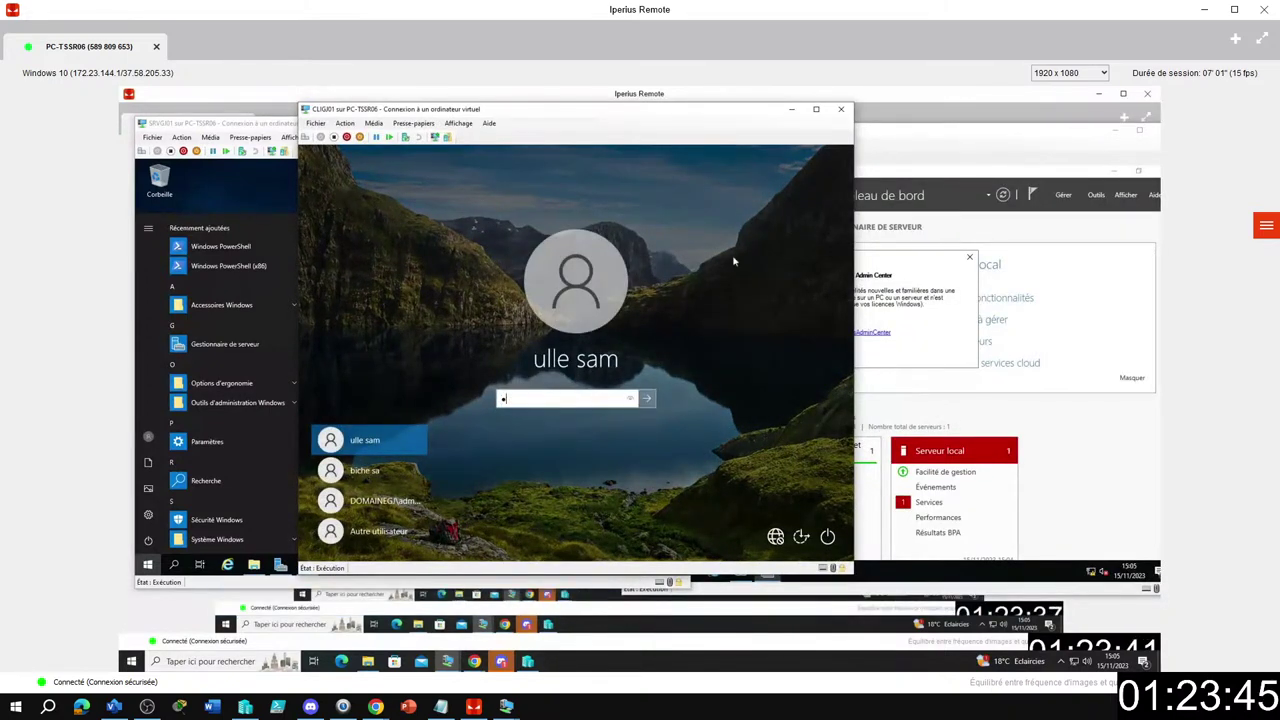
{"action": "type", "text": "•••"}
{"action": "key", "text": "Return"}
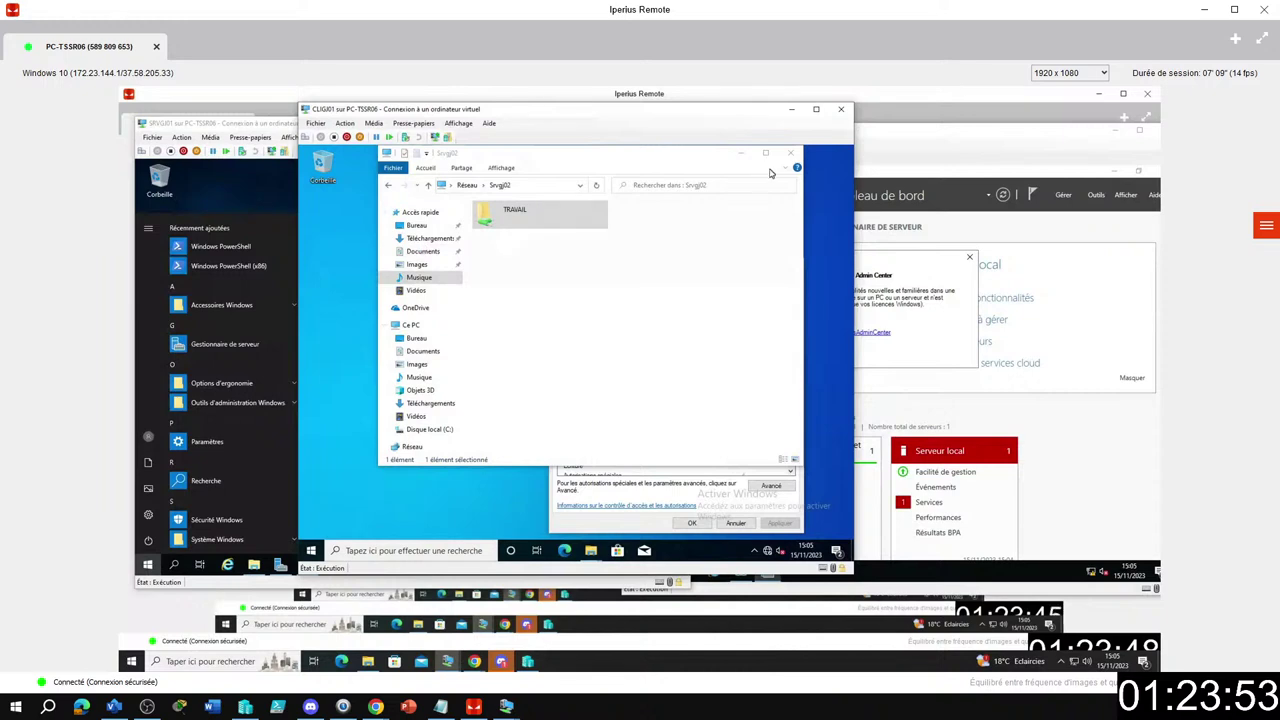
Close the share windows and open TRAVAIL, listing 102, Compat, info, production and RH folders.
{"action": "left_click", "coordinate": [790, 153]}
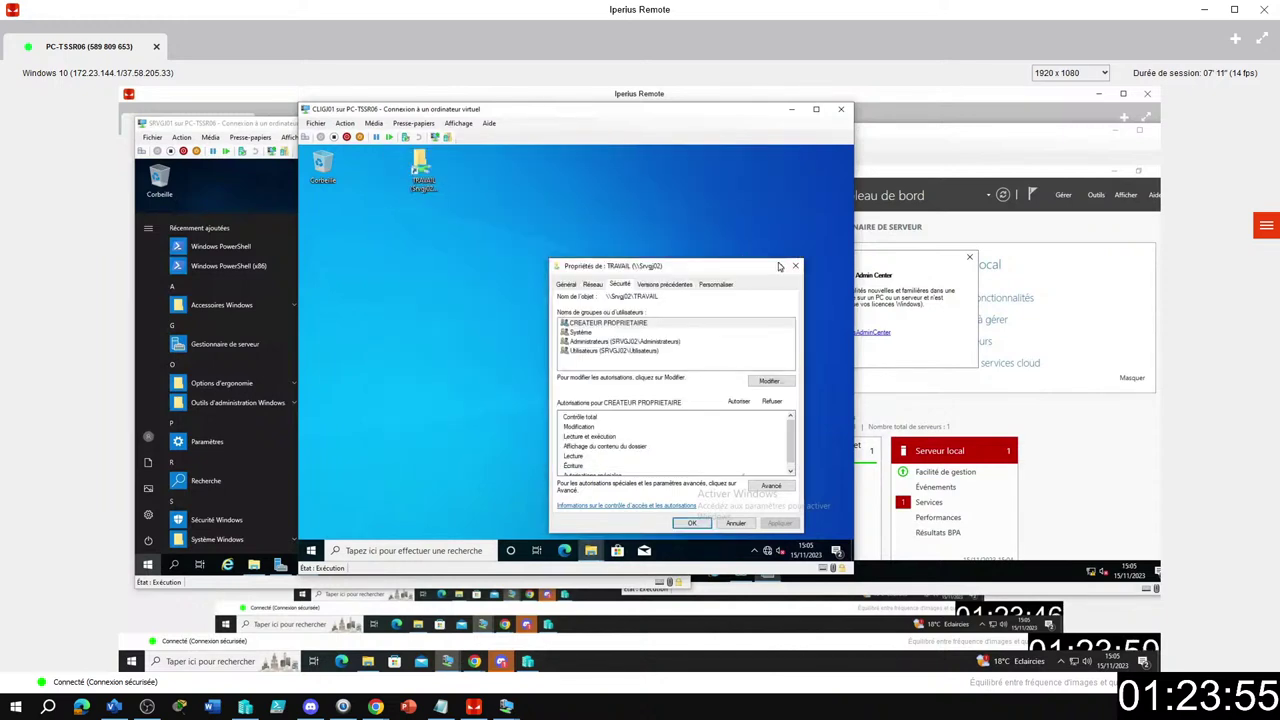
{"action": "left_click", "coordinate": [795, 266]}
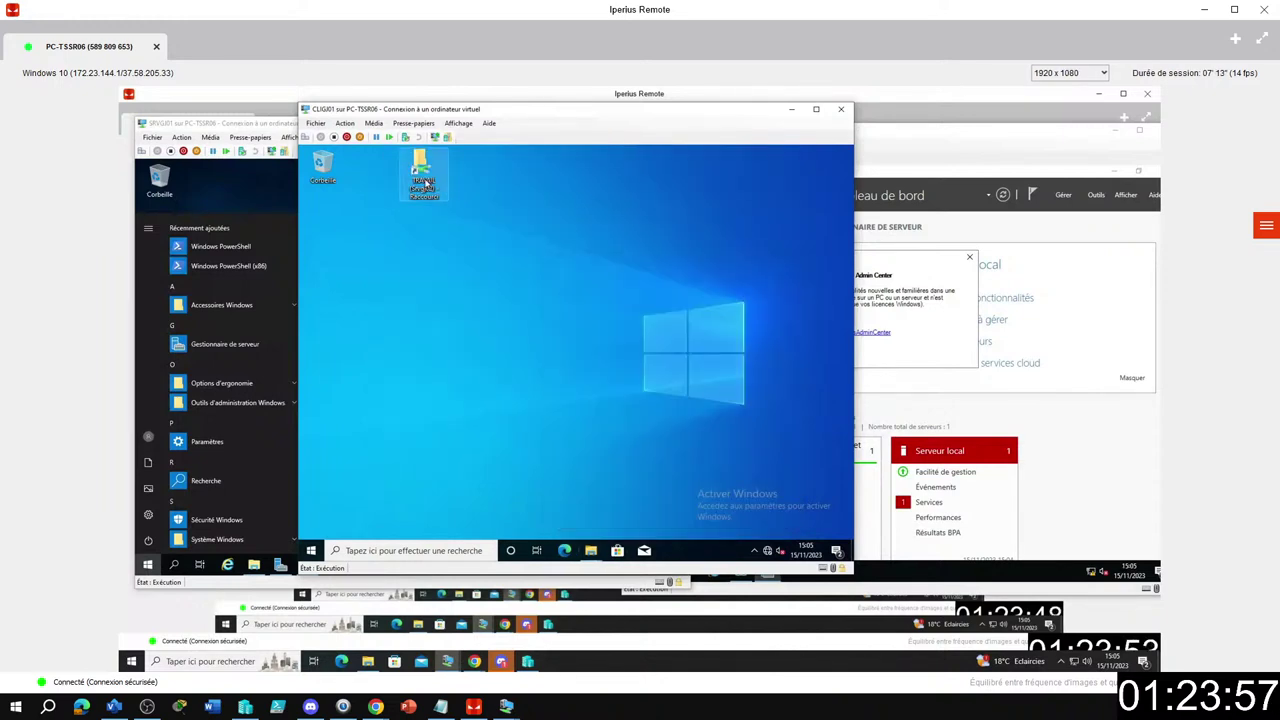
{"action": "double_click", "coordinate": [425, 186]}
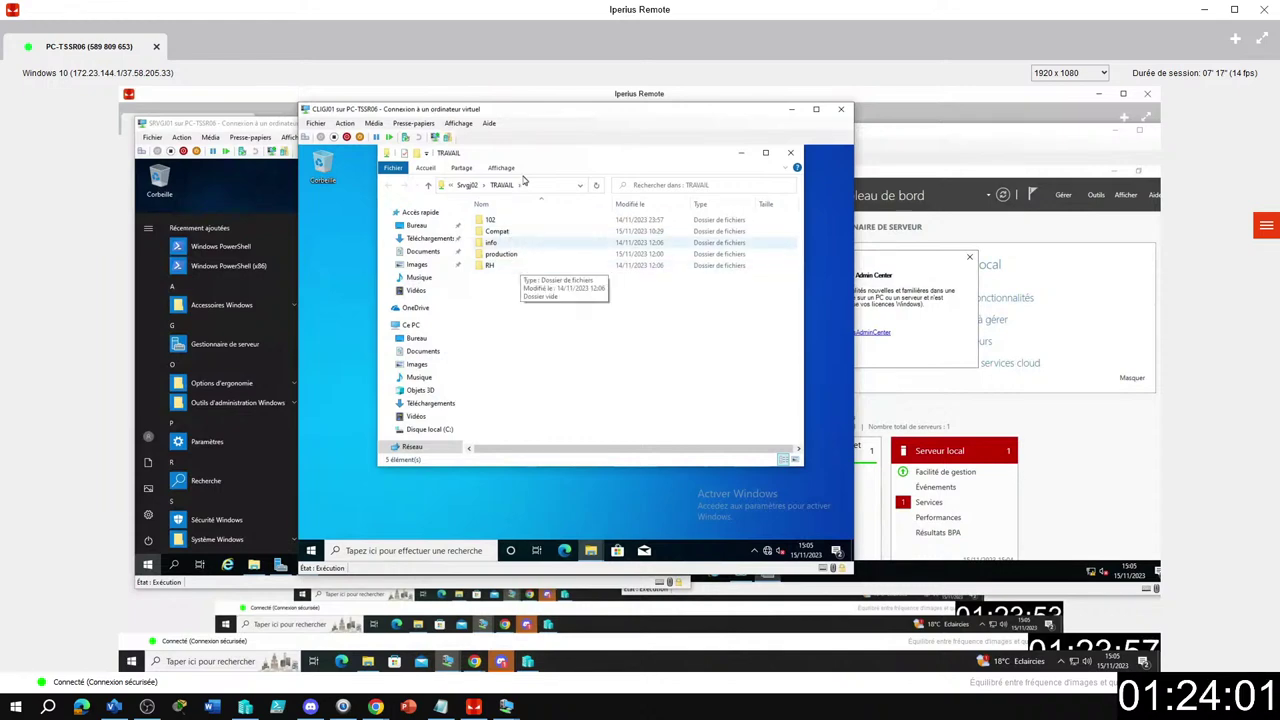
{"action": "left_click_drag", "start_coordinate": [544, 159], "coordinate": [553, 223]}
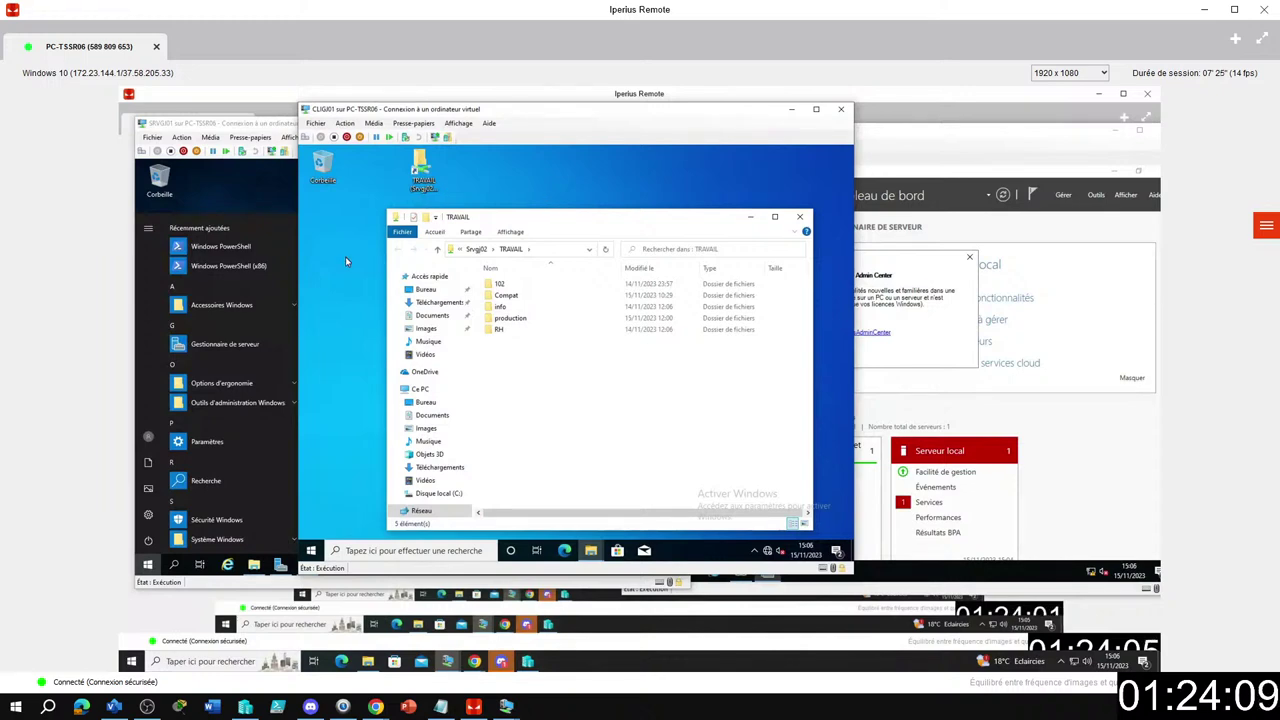
{"action": "left_click", "coordinate": [310, 550]}
{"action": "mouse_move", "coordinate": [311, 427]}
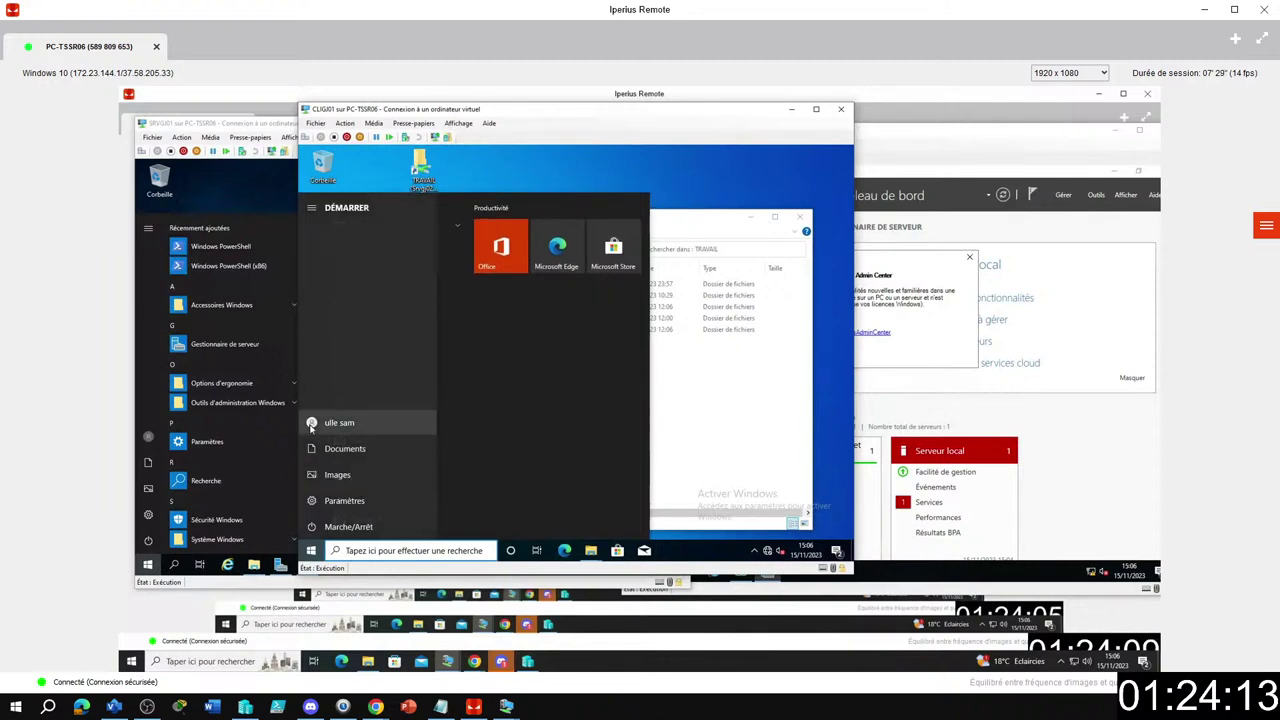
Sign out of CLIGJ01 and sign in as another domain user, correcting a mistyped password.
{"action": "left_click", "coordinate": [310, 424]}
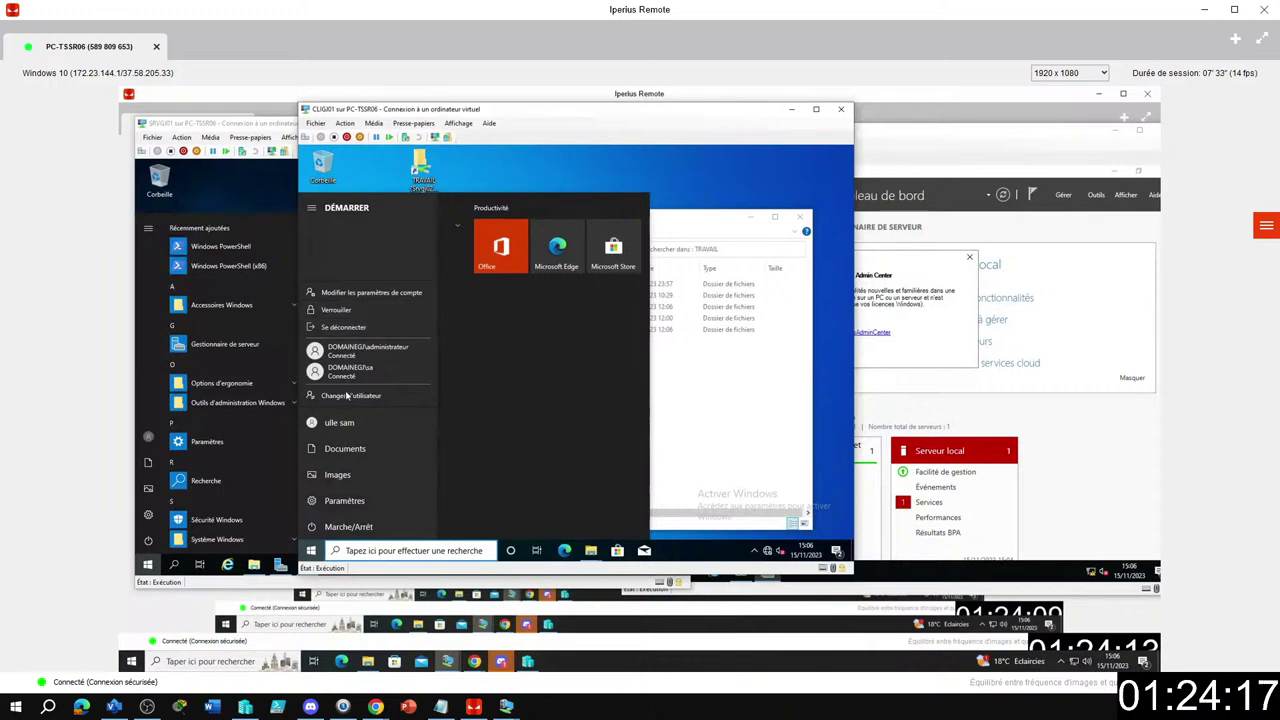
{"action": "left_click", "coordinate": [335, 328]}
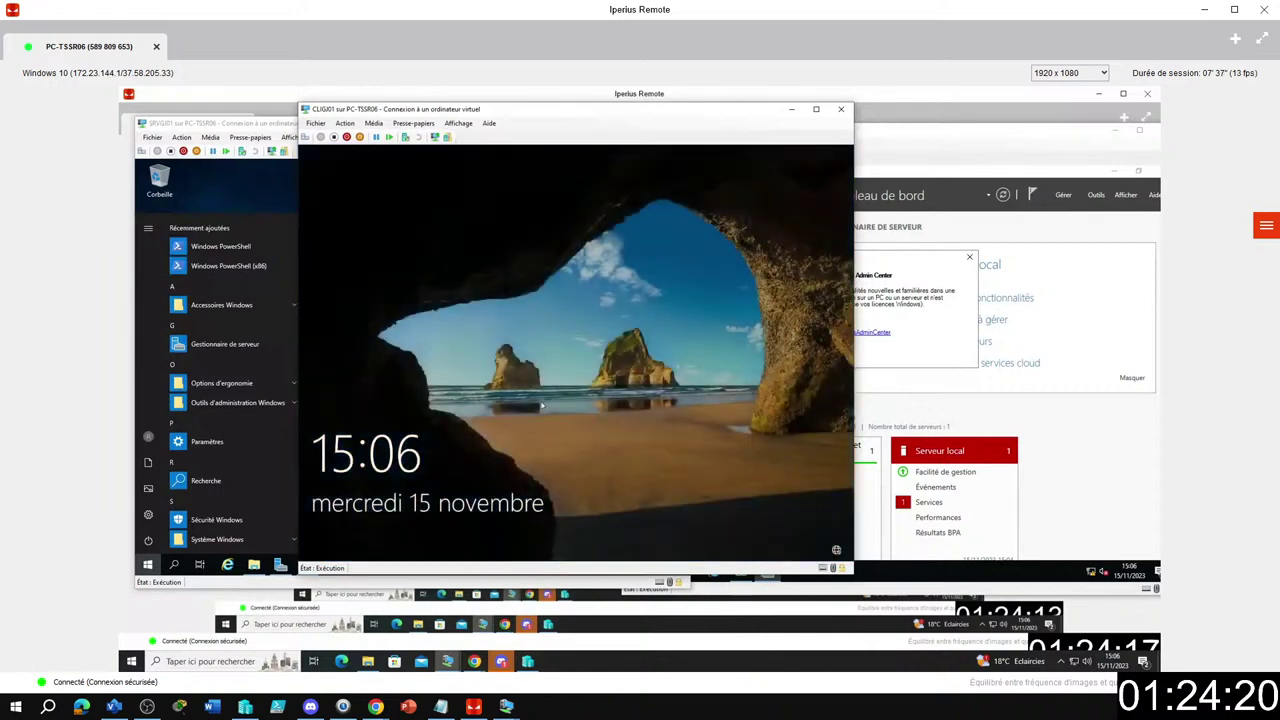
{"action": "left_click", "coordinate": [543, 405]}
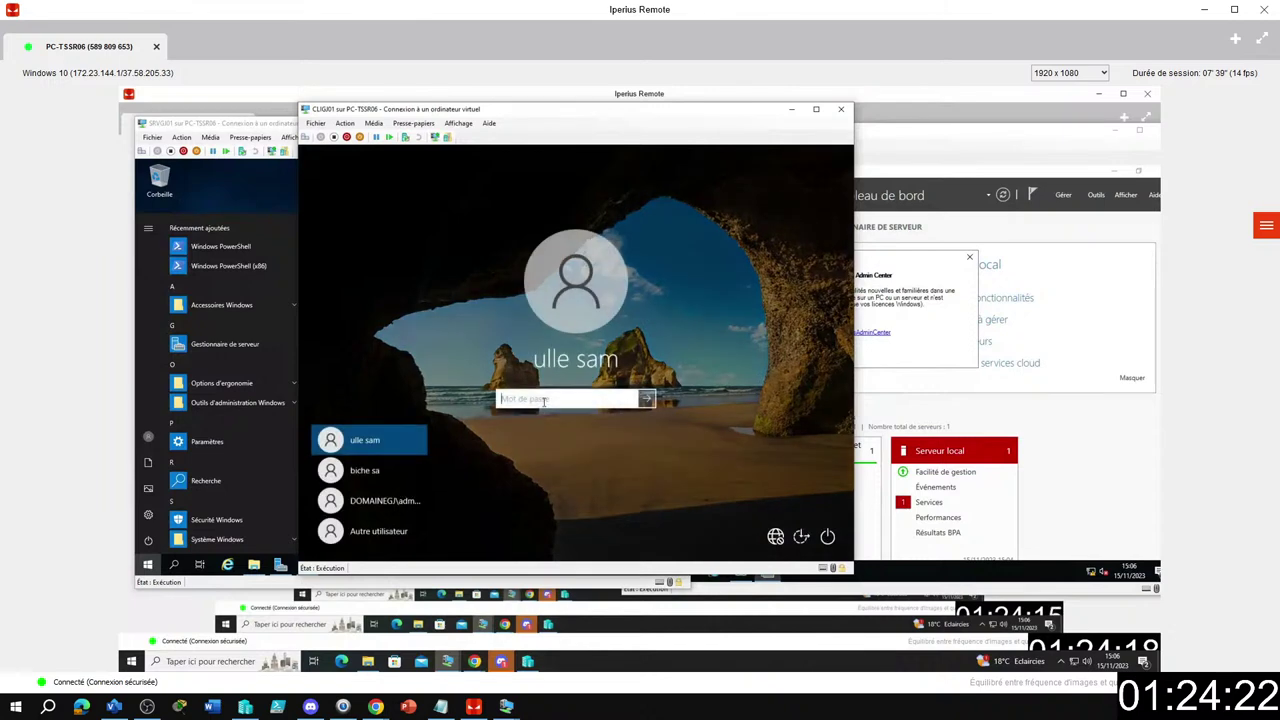
{"action": "type", "text": "***"}
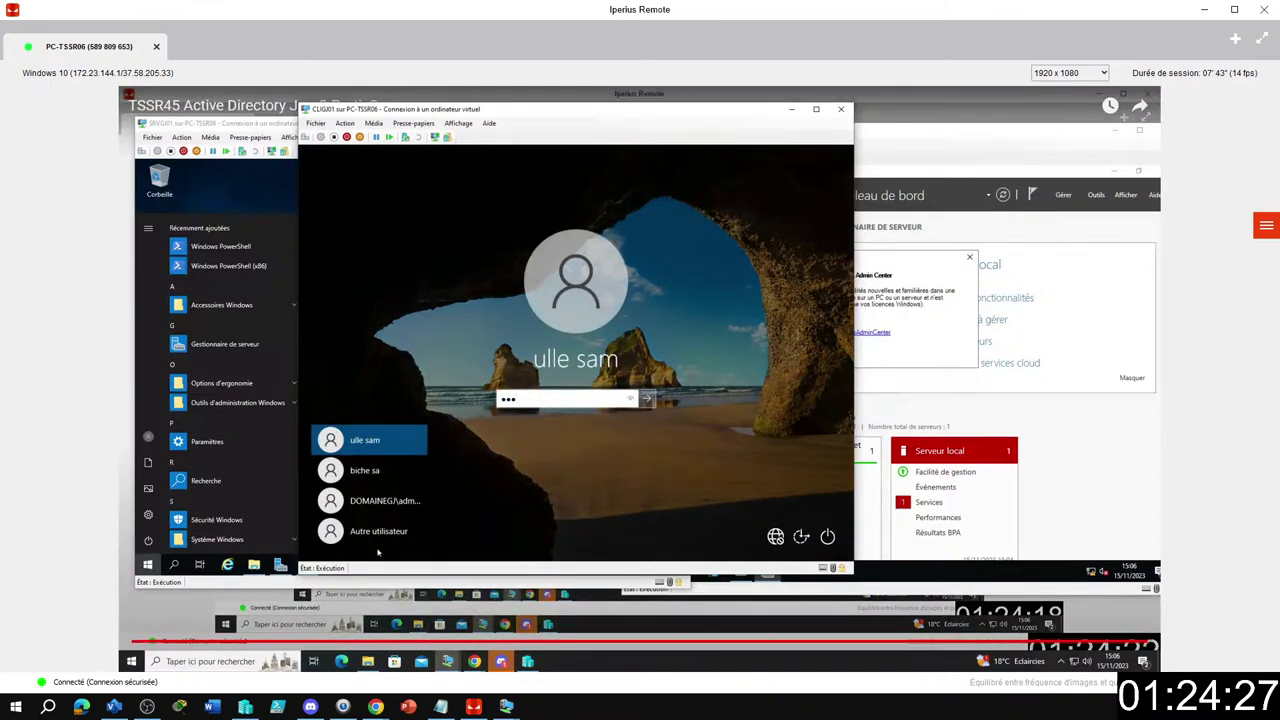
{"action": "key", "text": "Down"}
{"action": "key", "text": "Down"}
{"action": "key", "text": "Down"}
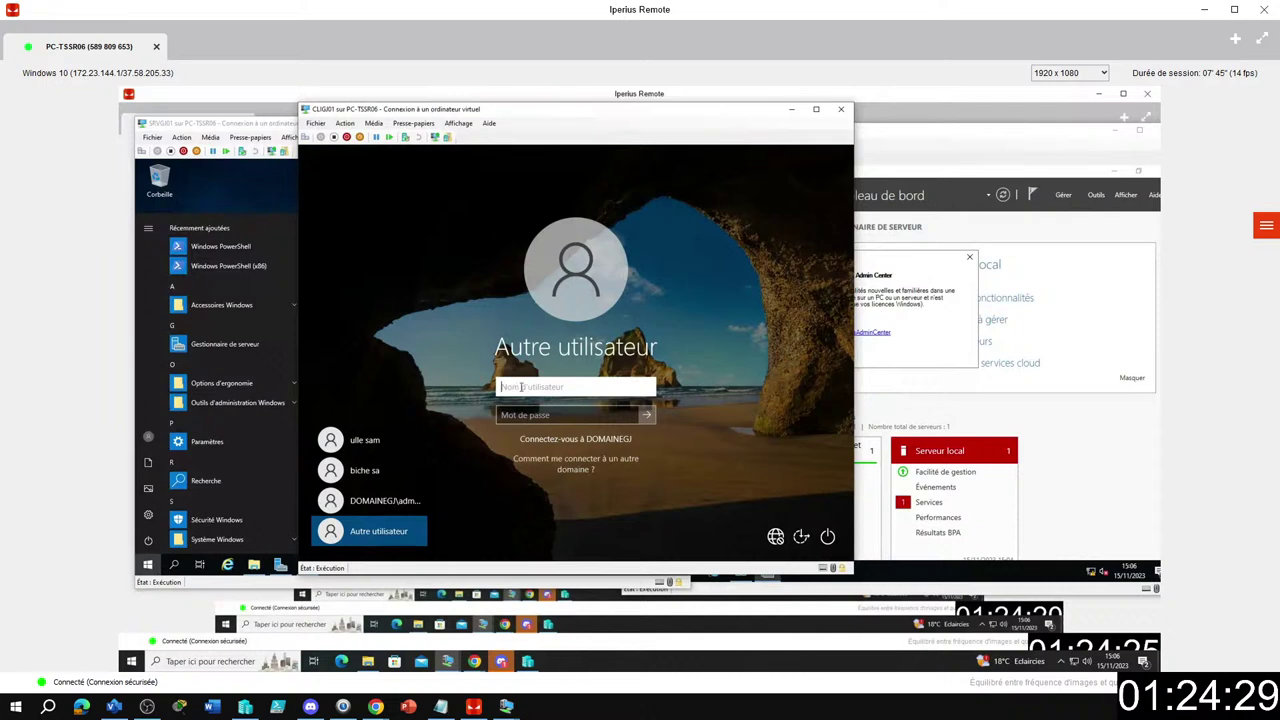
{"action": "type", "text": "ana"}
{"action": "key", "text": "Tab"}
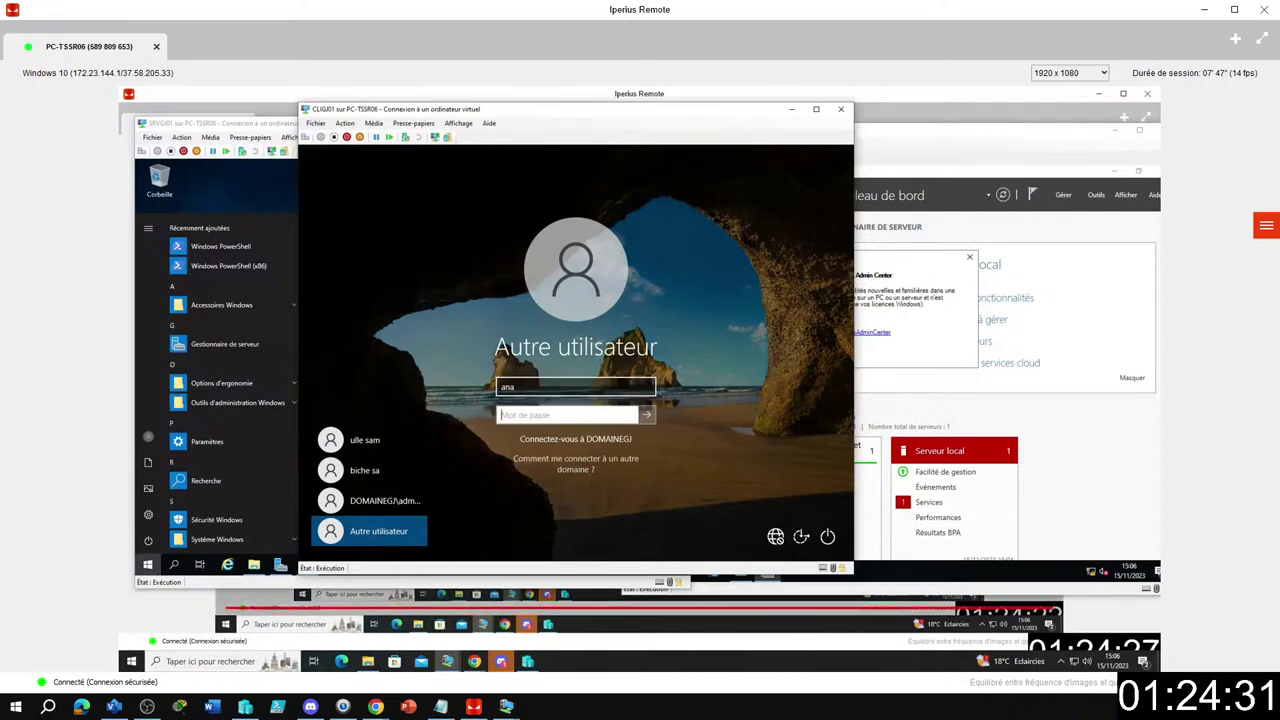
{"action": "type", "text": "••"}
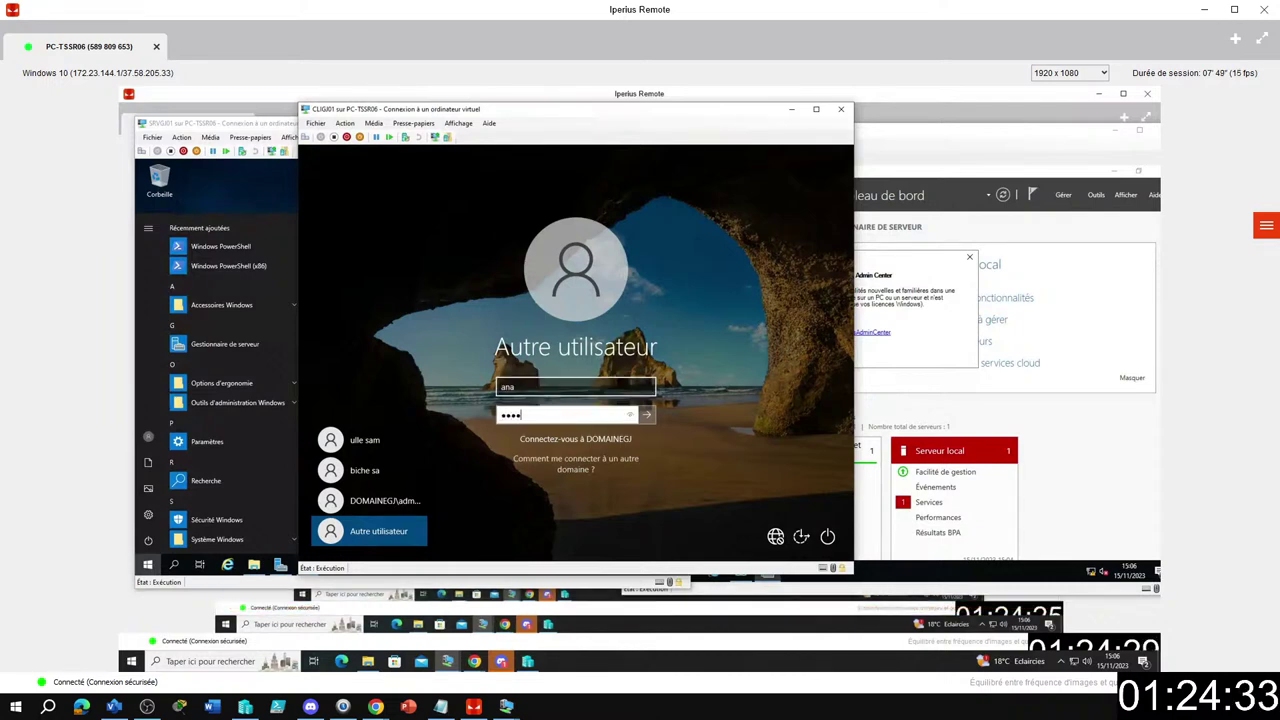
{"action": "type", "text": "••"}
{"action": "key", "text": "BackSpace"}
{"action": "key", "text": "BackSpace"}
{"action": "key", "text": "BackSpace"}
{"action": "key", "text": "BackSpace"}
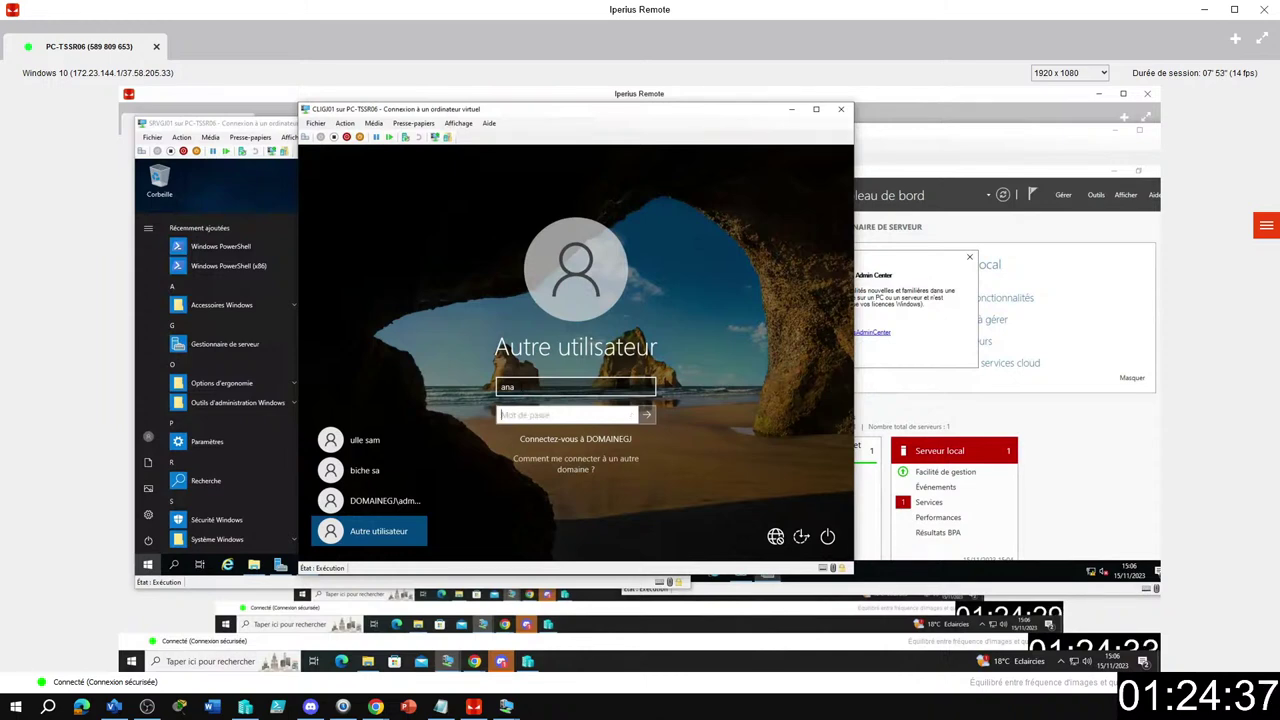
{"action": "type", "text": "•••••"}
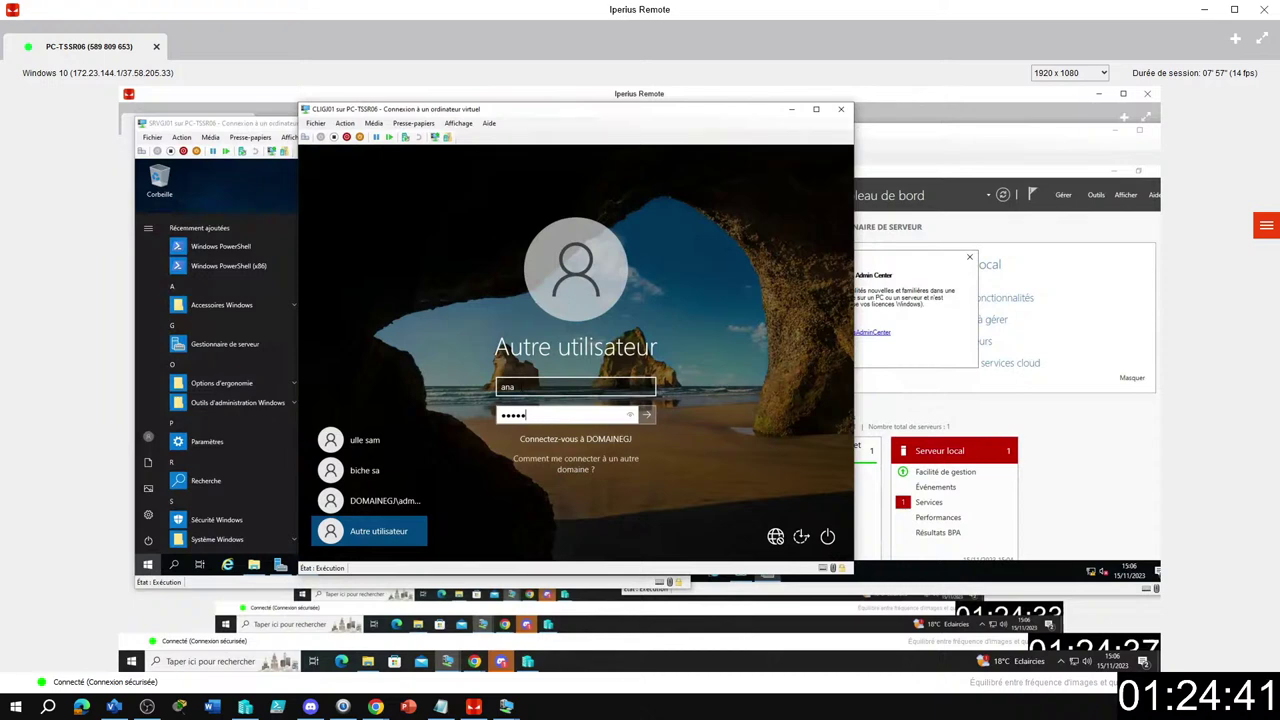
{"action": "key", "text": "Return"}
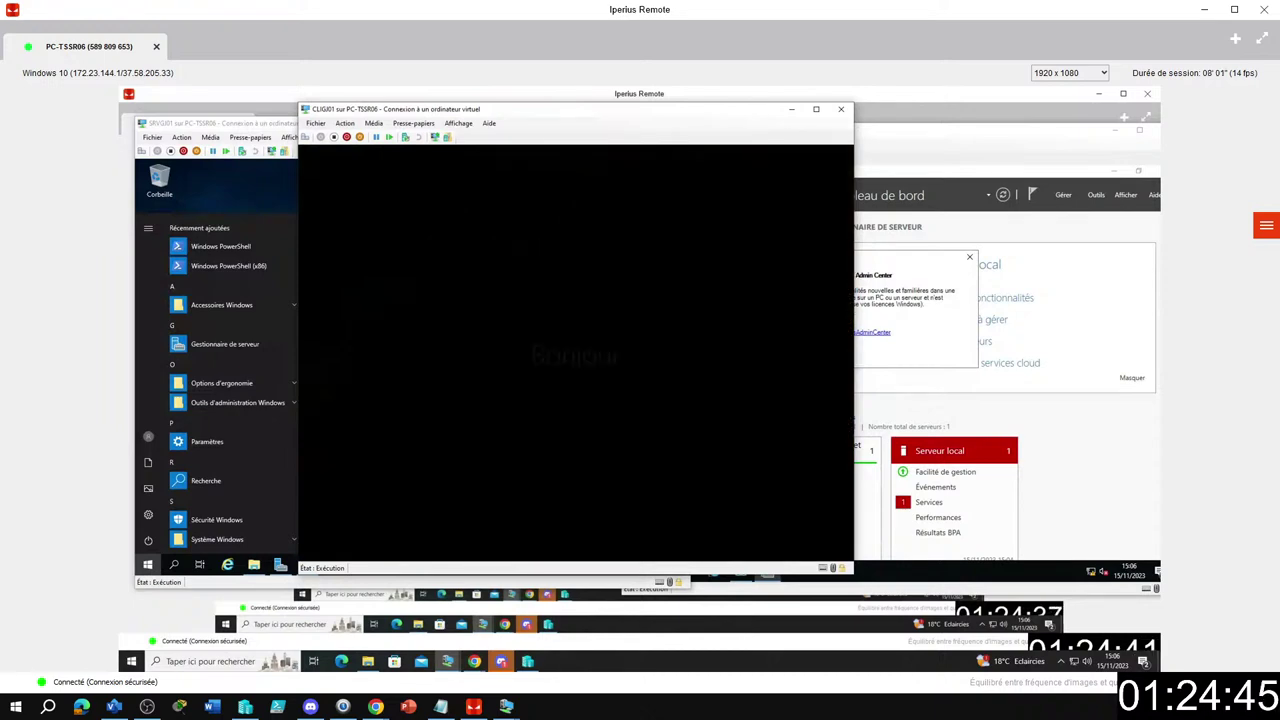
{"action": "left_click_drag", "start_coordinate": [676, 114], "coordinate": [768, 147]}
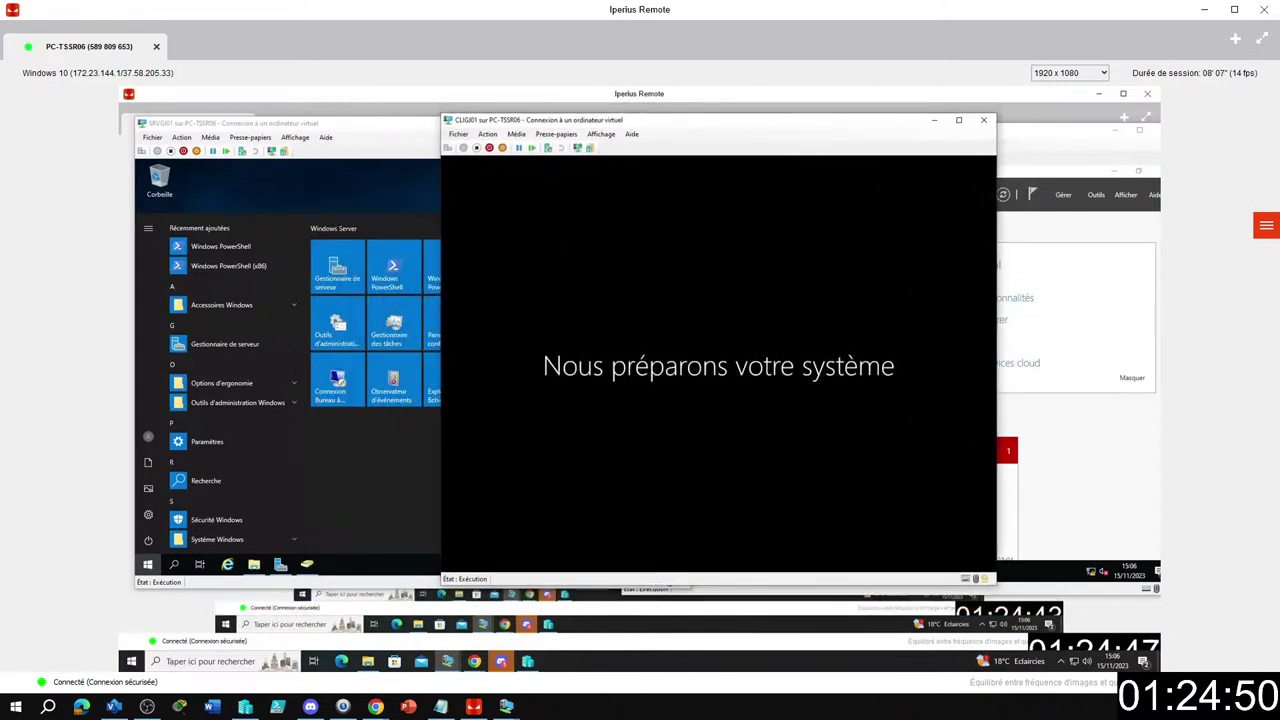
Minimize the server VM window and begin typing the TRAVAIL network path into Run (Win+R).
{"action": "left_click", "coordinate": [1020, 132]}
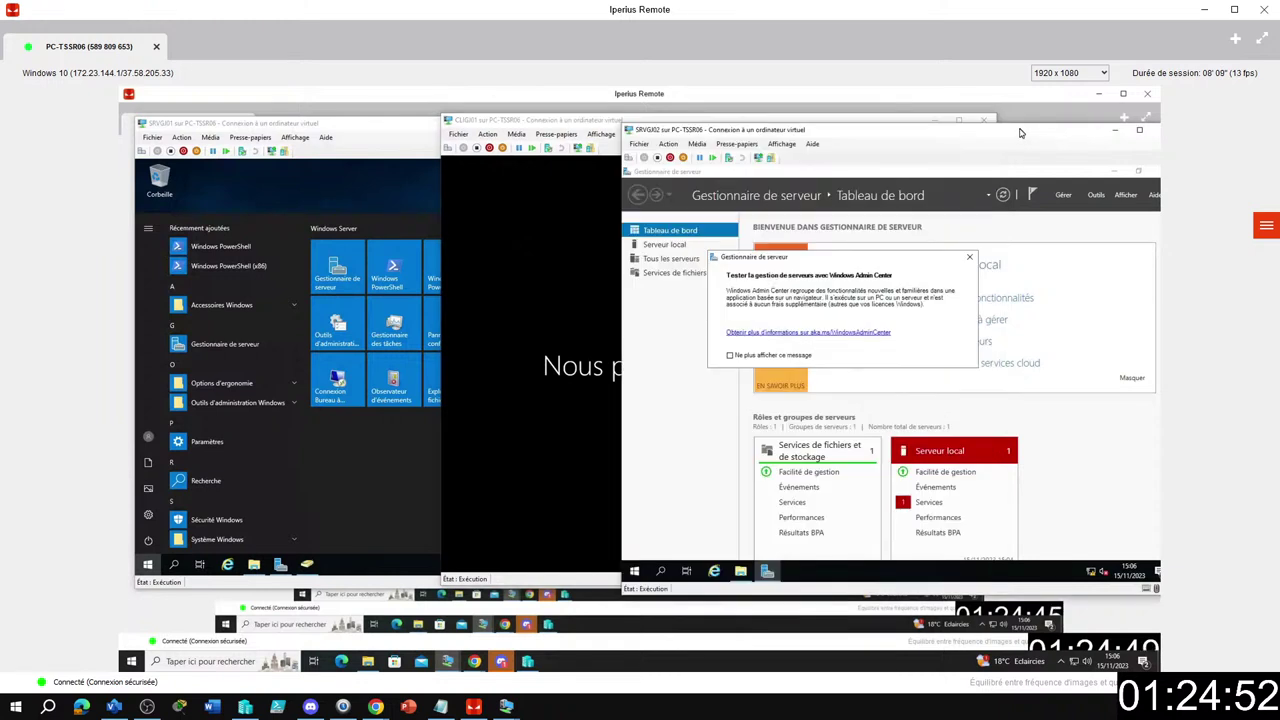
{"action": "left_click", "coordinate": [1115, 130]}
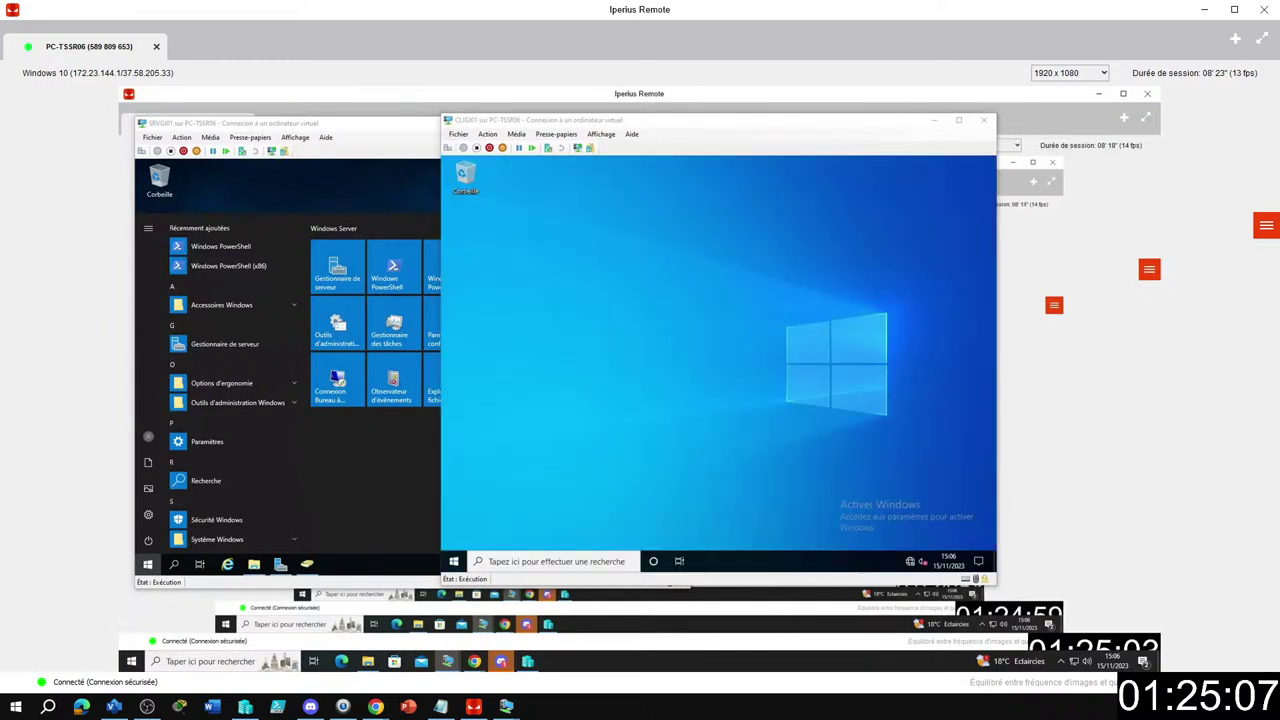
{"action": "key", "text": "super+r"}
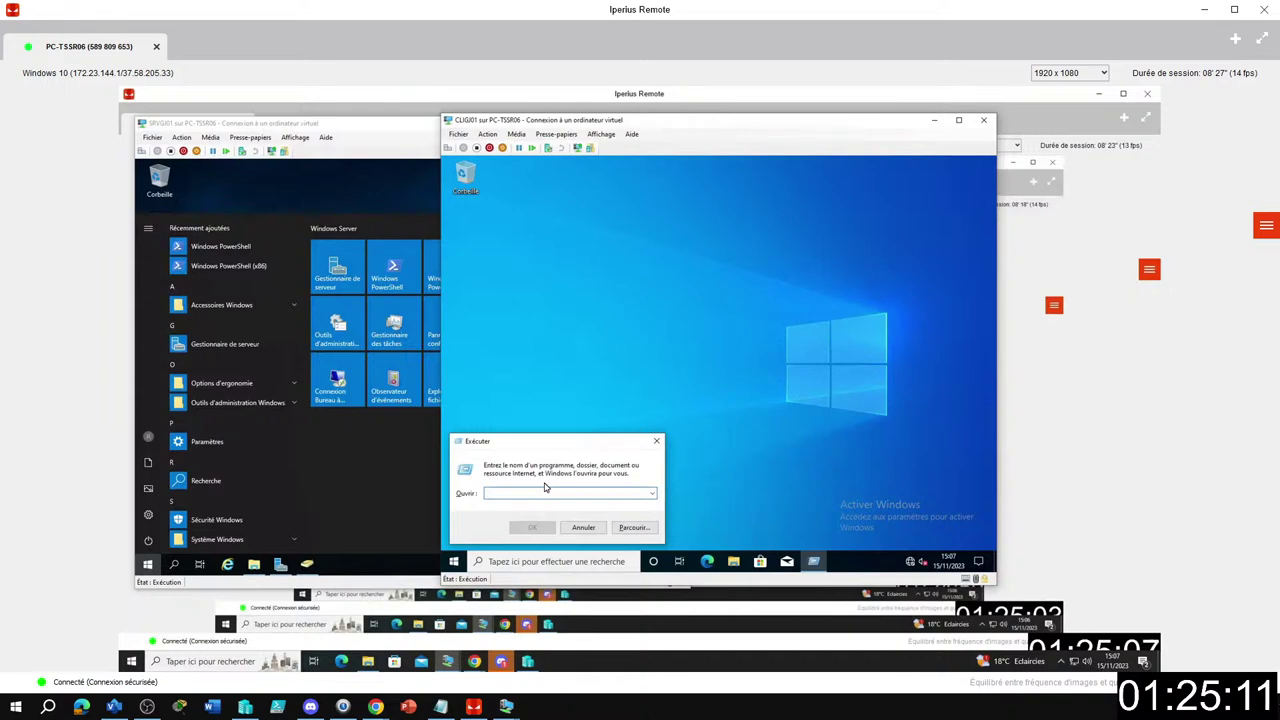
{"action": "type", "text": "\\\\"}
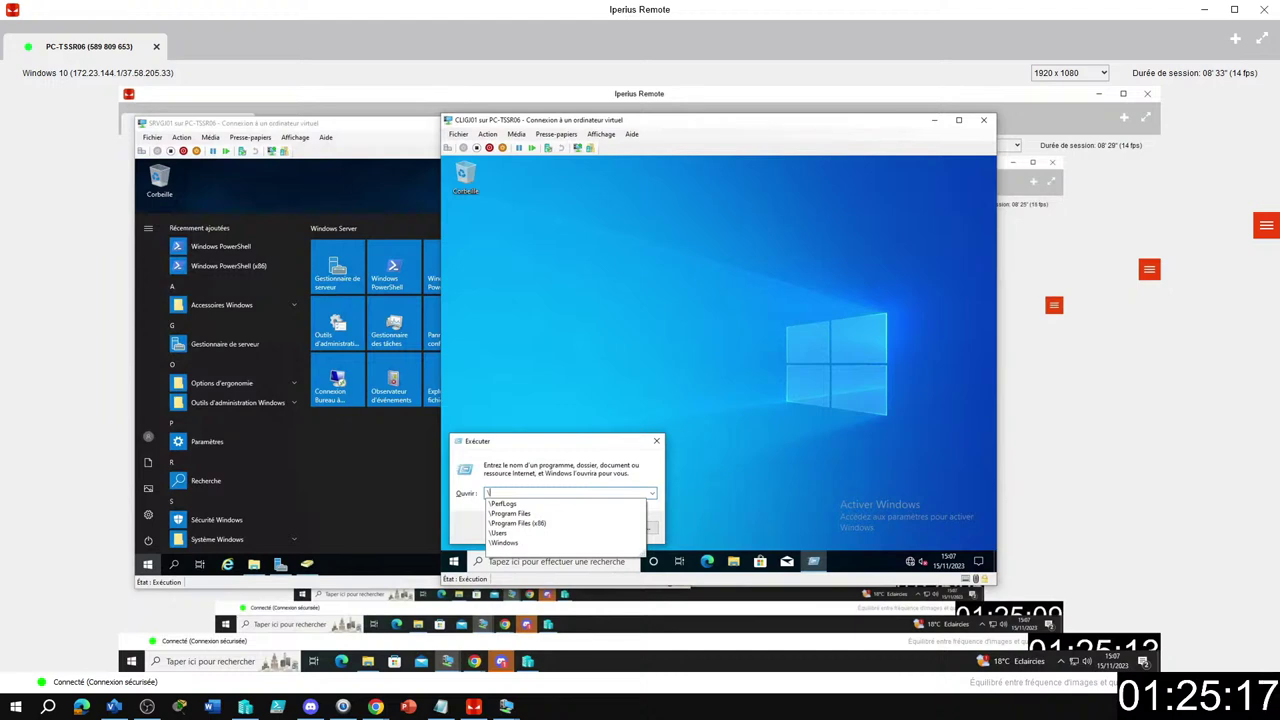
{"action": "type", "text": "\\"}
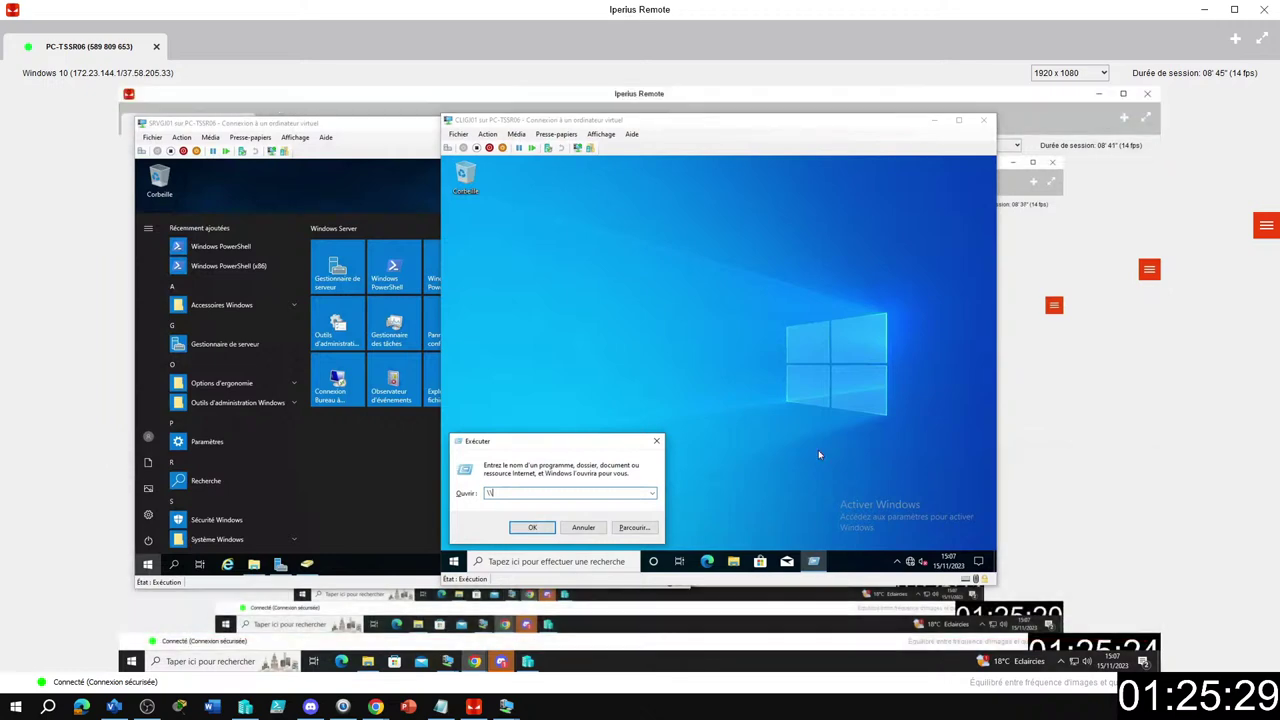
{"action": "left_click", "coordinate": [576, 496]}
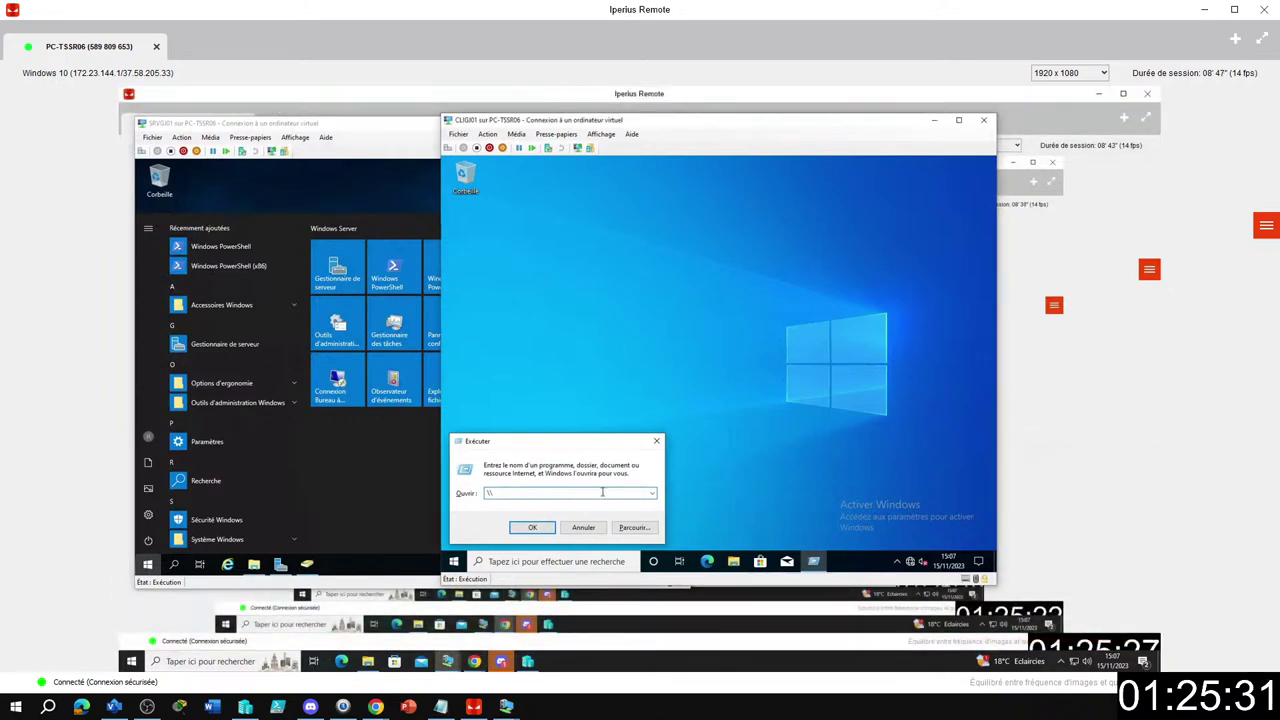
{"action": "type", "text": "sr"}
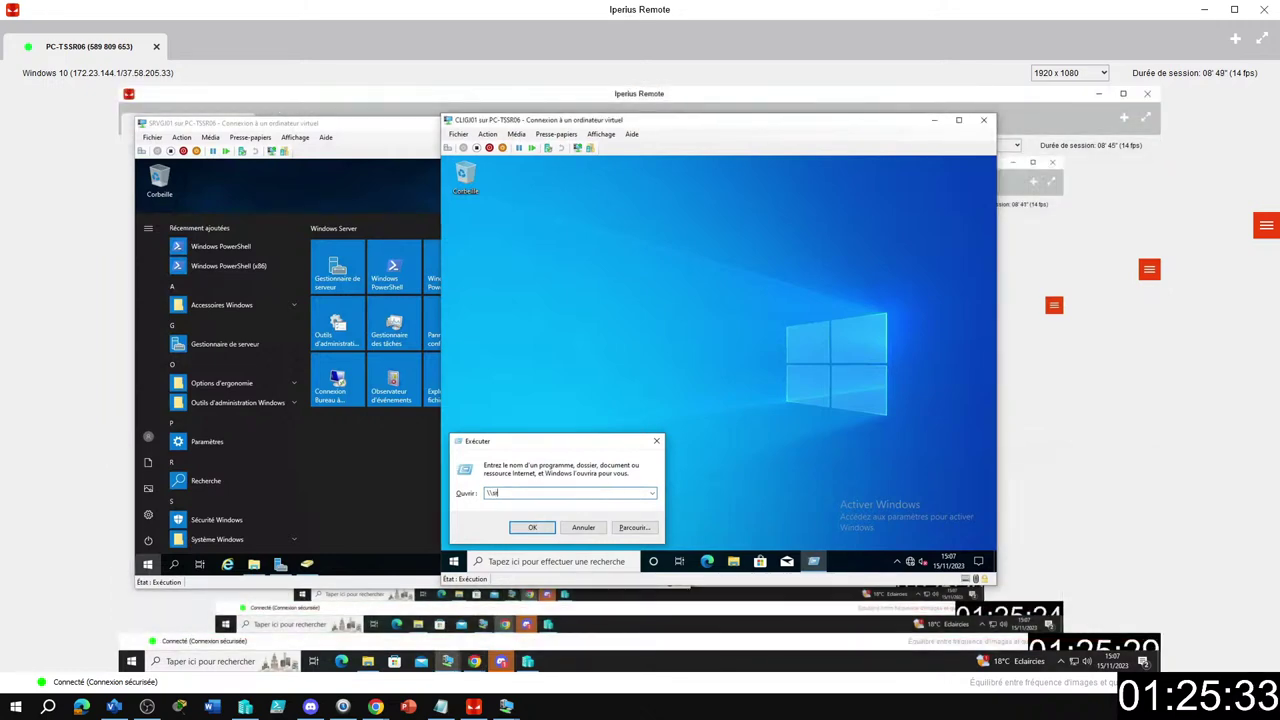
{"action": "type", "text": "vgi"}
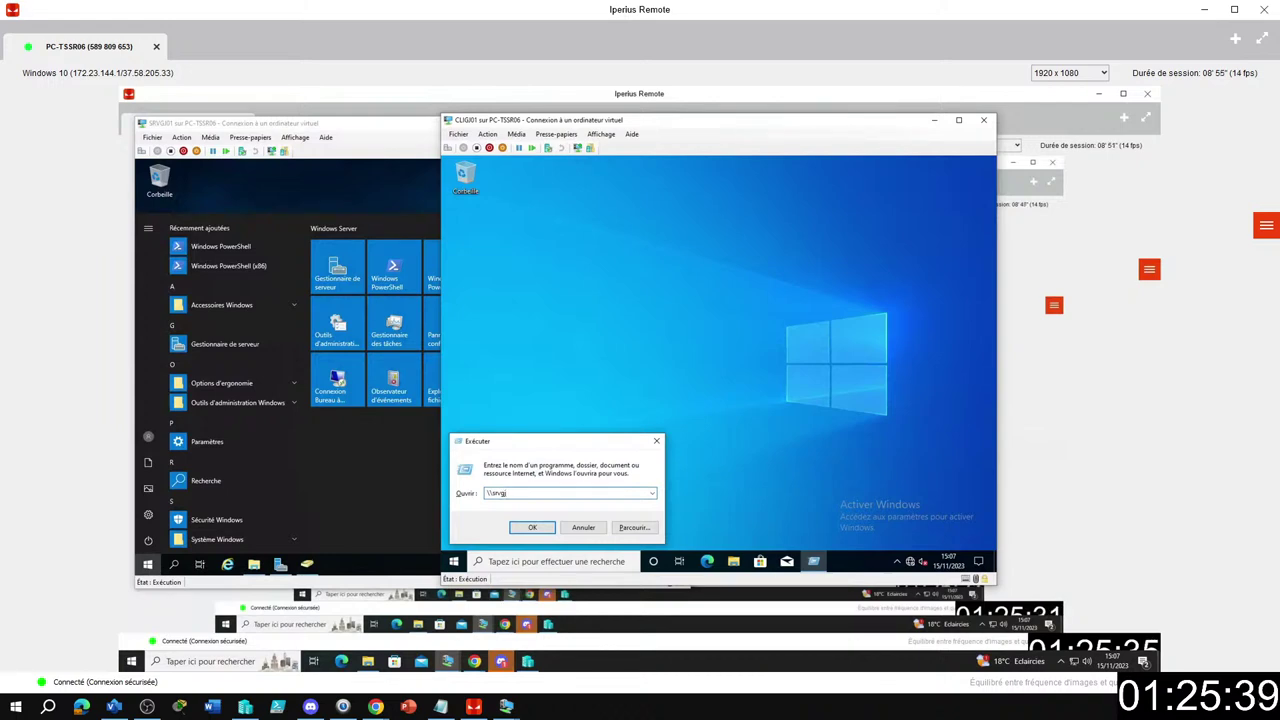
{"action": "type", "text": "01"}
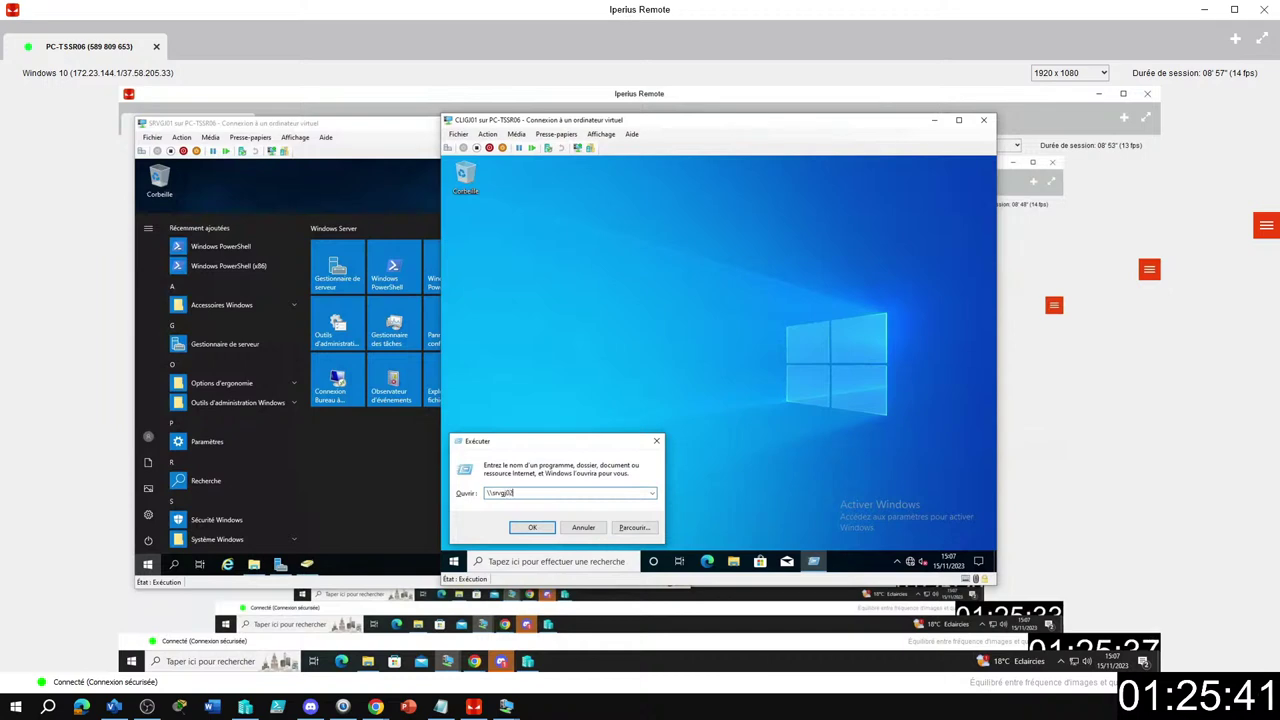
{"action": "type", "text": "\\"}
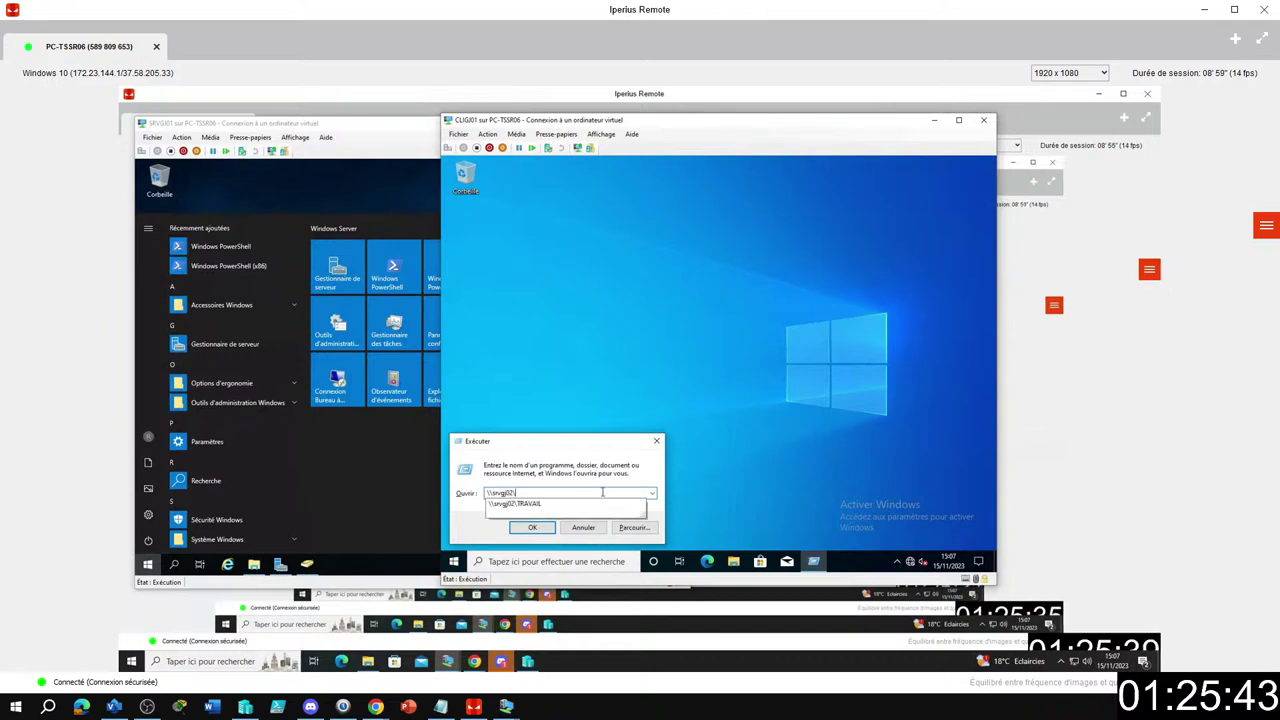
{"action": "type", "text": "TRAVAIL"}
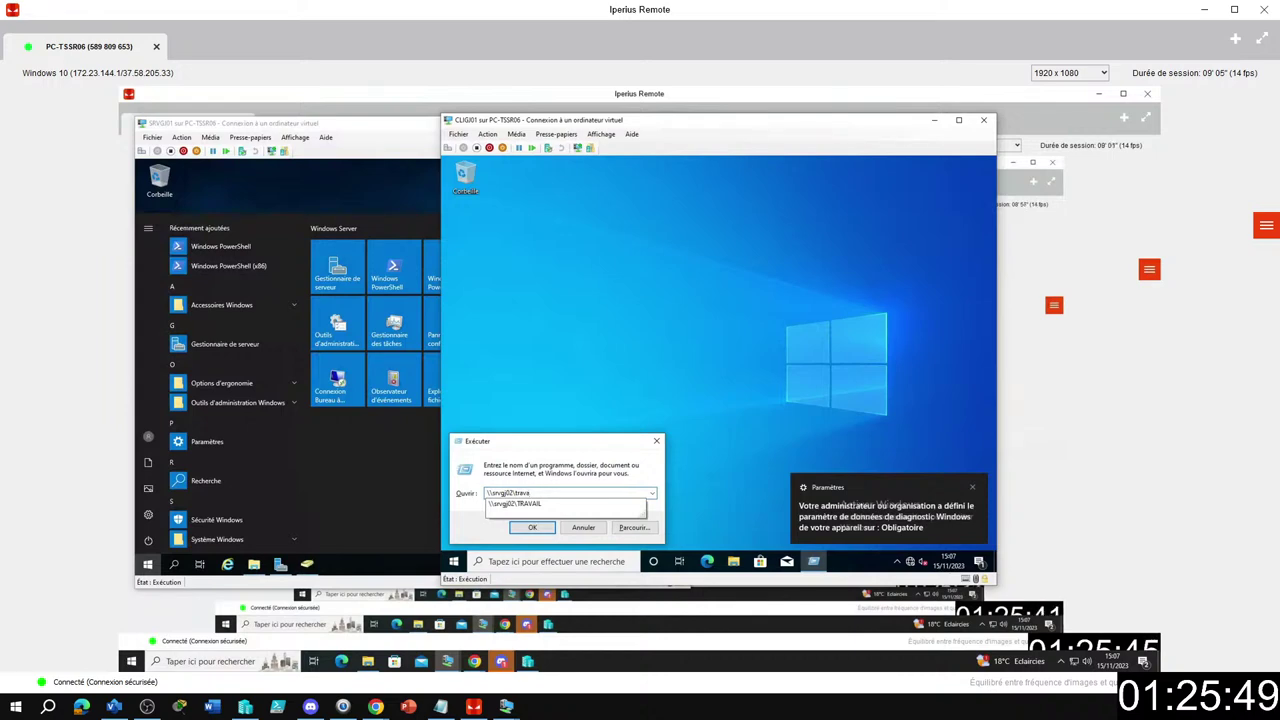
Open \\srvgj02\TRAVAIL, add a desktop shortcut to the TRAVAIL share and open it.
{"action": "left_click", "coordinate": [602, 503]}
{"action": "key", "text": "Return"}
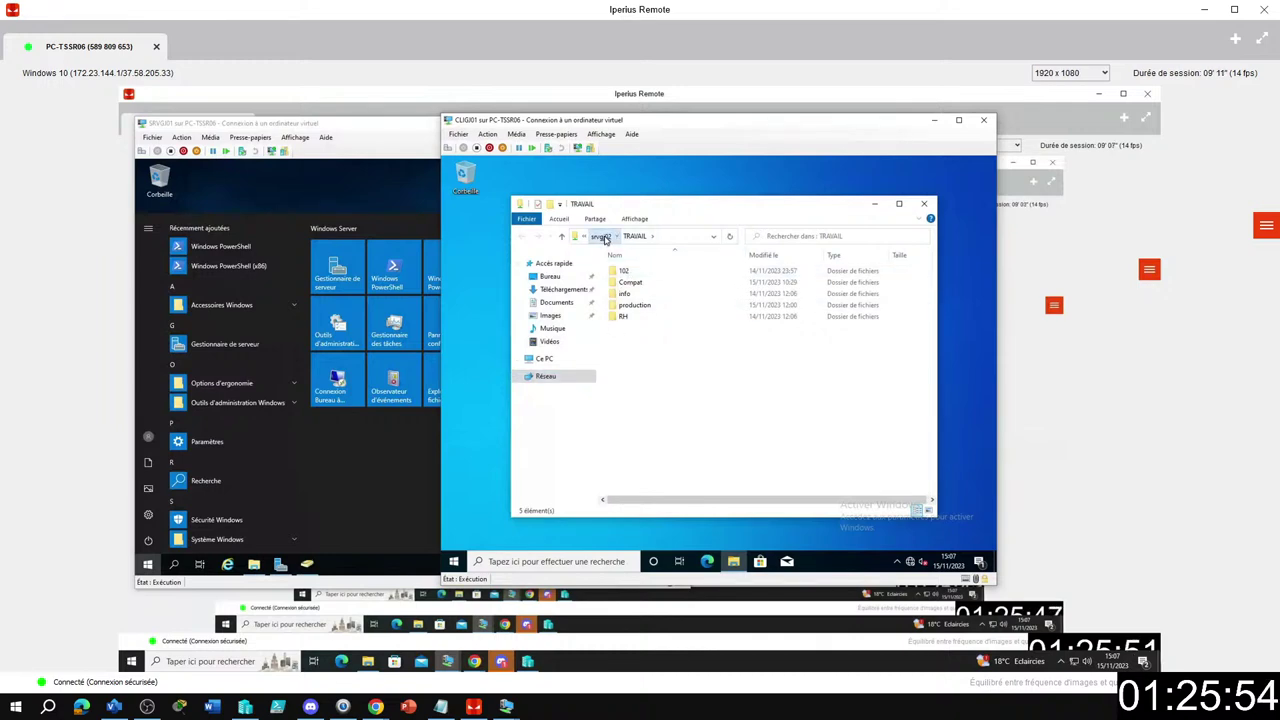
{"action": "left_click", "coordinate": [600, 236]}
{"action": "left_click_drag", "start_coordinate": [633, 270], "coordinate": [472, 250]}
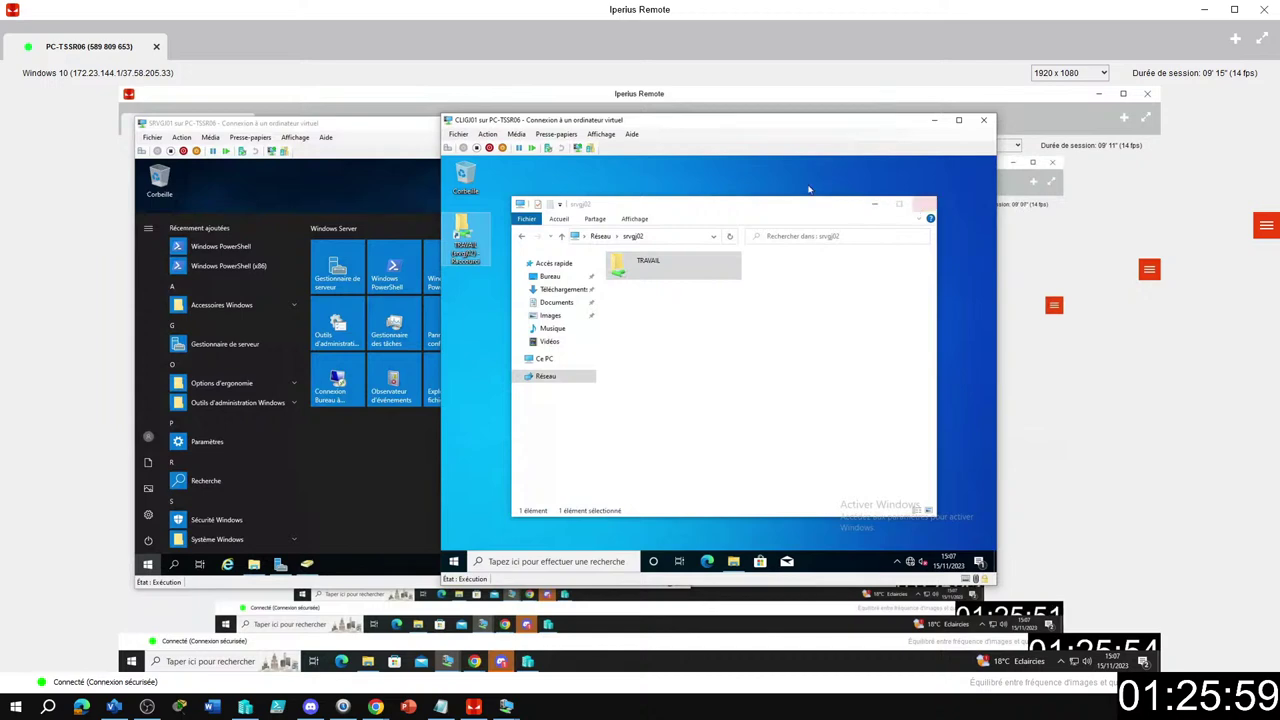
{"action": "double_click", "coordinate": [462, 250]}
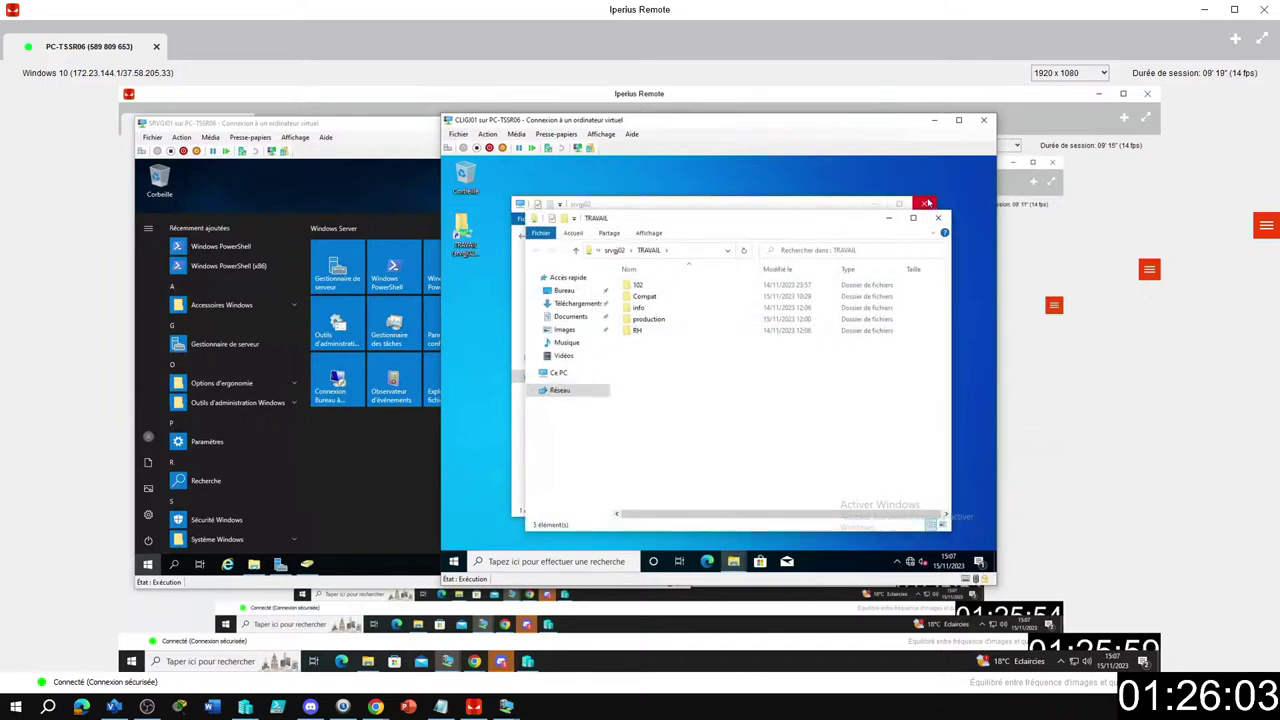
Browse the Compat, info, production and RH folders in turn, then close the Explorer window.
{"action": "double_click", "coordinate": [645, 297]}
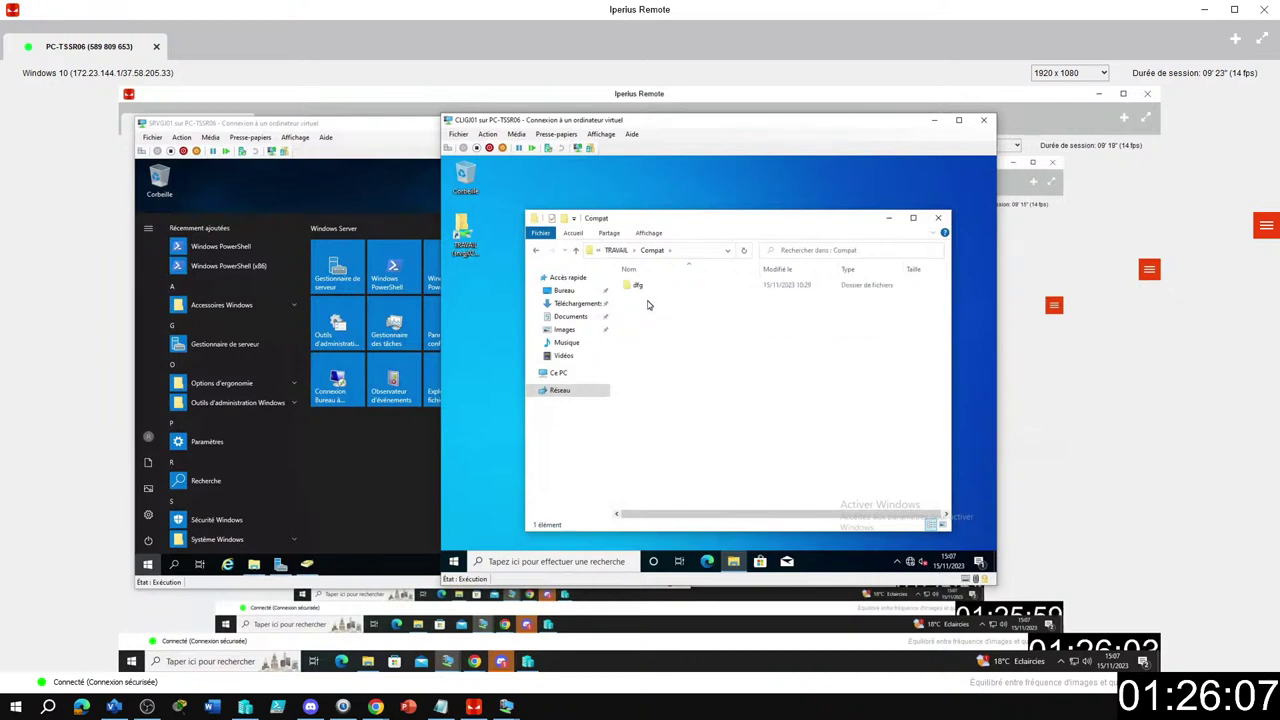
{"action": "left_click", "coordinate": [536, 251]}
{"action": "key", "text": "Down"}
{"action": "key", "text": "Return"}
{"action": "left_click", "coordinate": [536, 251]}
{"action": "key", "text": "Down"}
{"action": "key", "text": "Return"}
{"action": "key", "text": "alt+Left"}
{"action": "key", "text": "Down"}
{"action": "key", "text": "Return"}
{"action": "left_click", "coordinate": [536, 251]}
{"action": "left_click", "coordinate": [482, 356]}
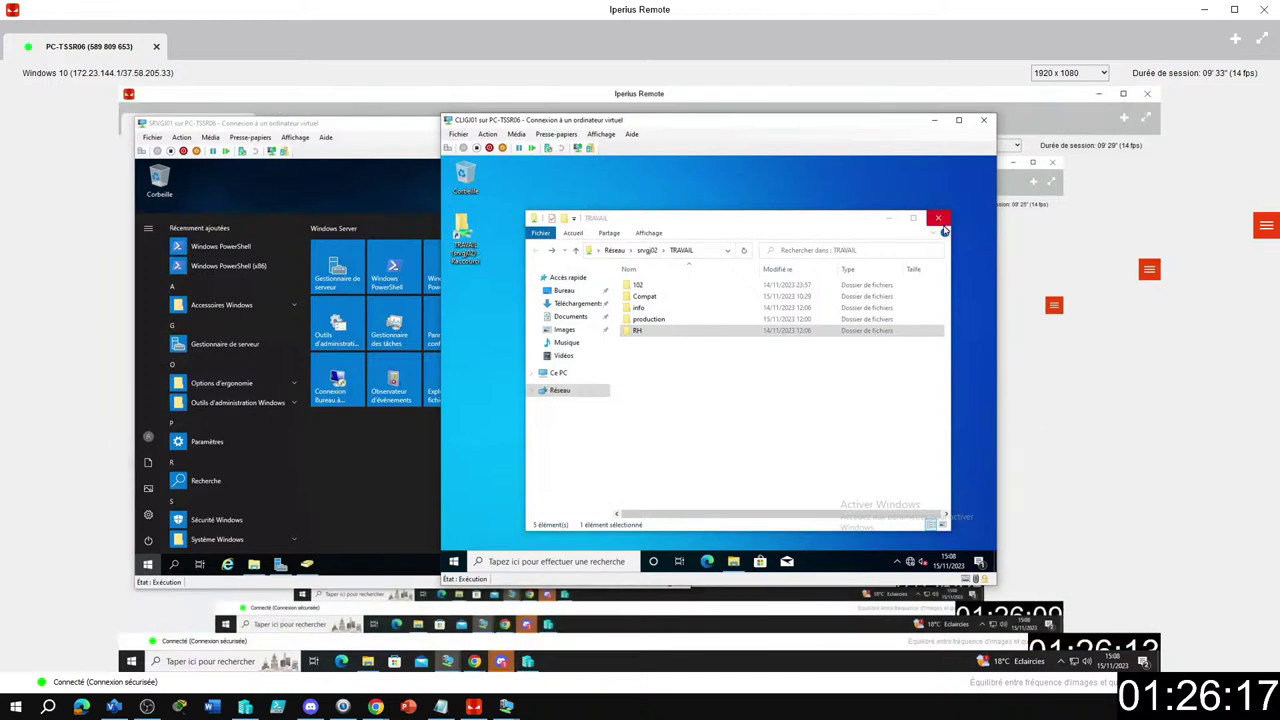
{"action": "left_click", "coordinate": [938, 218]}
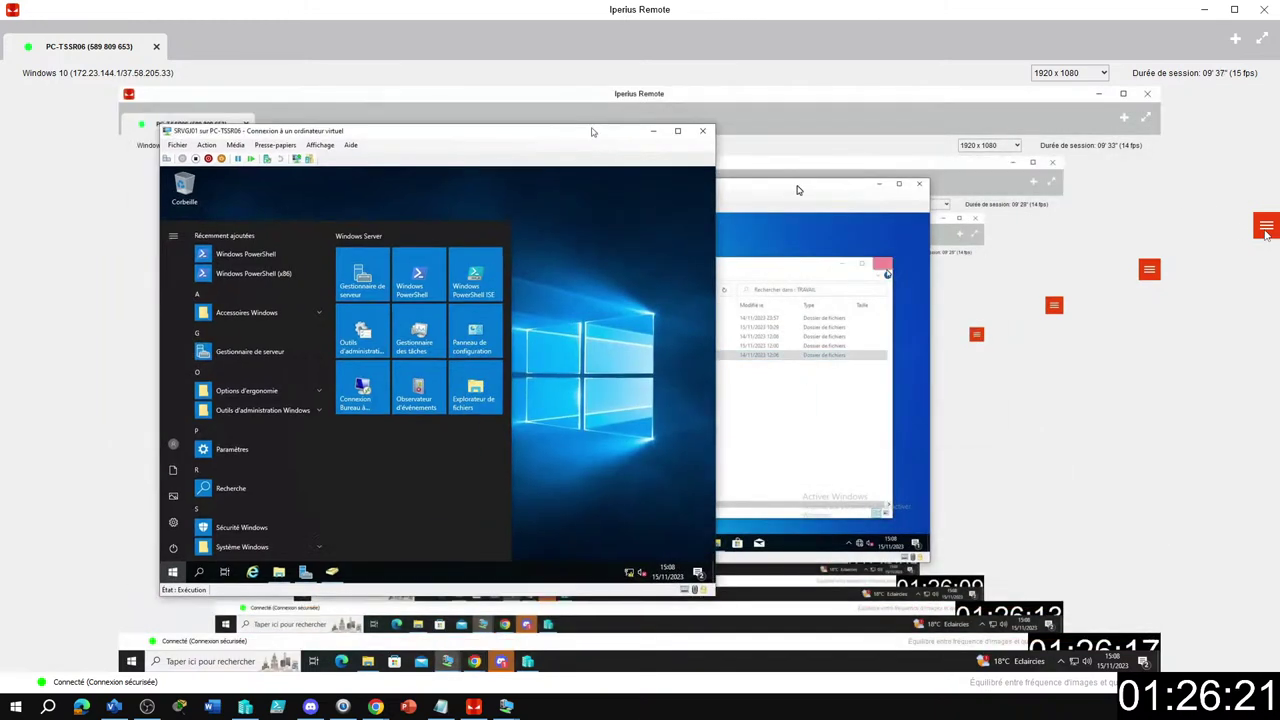
Select the PSG\Compta OU to list its three users and the Service Comptabilité group.
{"action": "left_click", "coordinate": [1266, 225]}
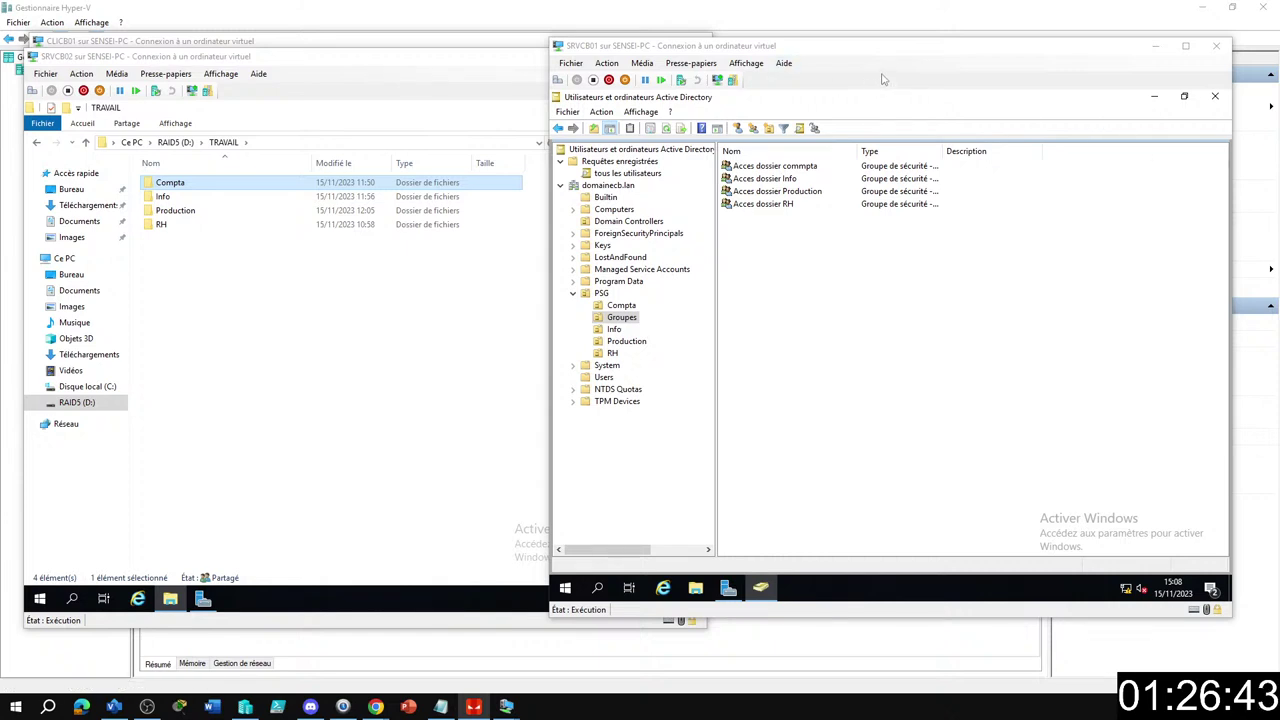
{"action": "left_click", "coordinate": [621, 305]}
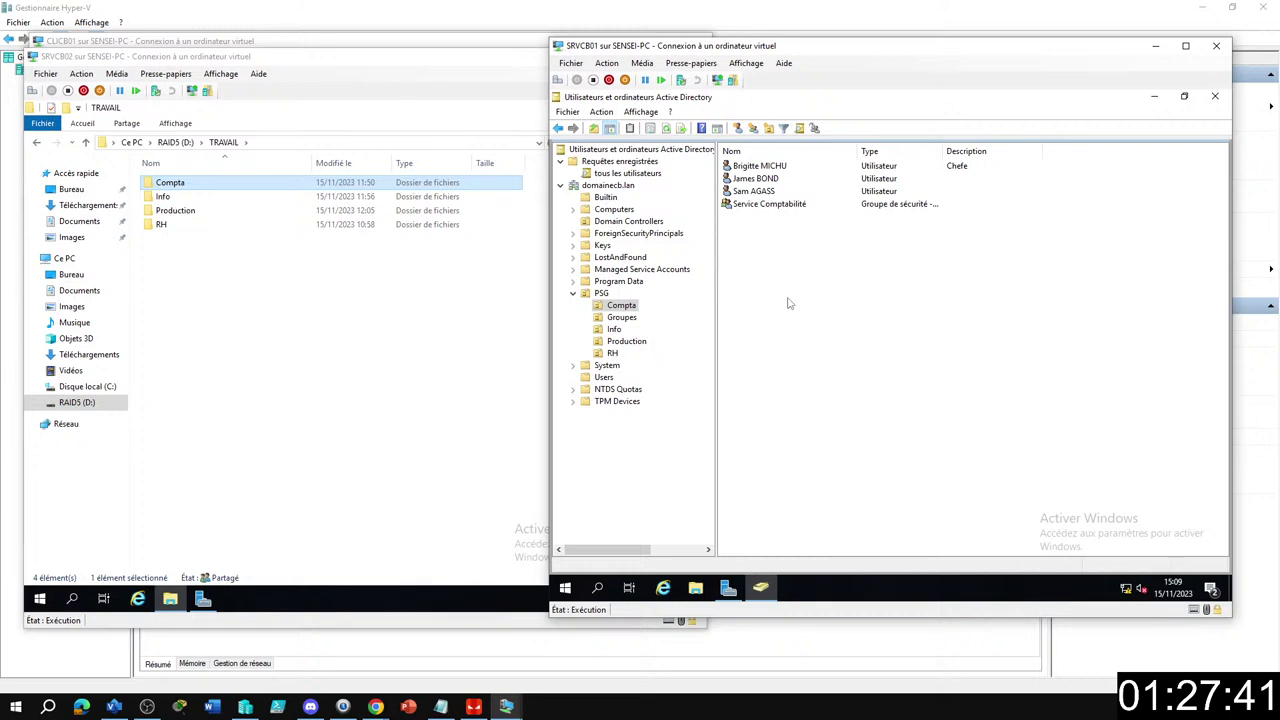
Start a new Compta user via Nouveau > Utilisateur, entering first name, surname and logon name.
{"action": "right_click", "coordinate": [763, 251]}
{"action": "mouse_move", "coordinate": [818, 305]}
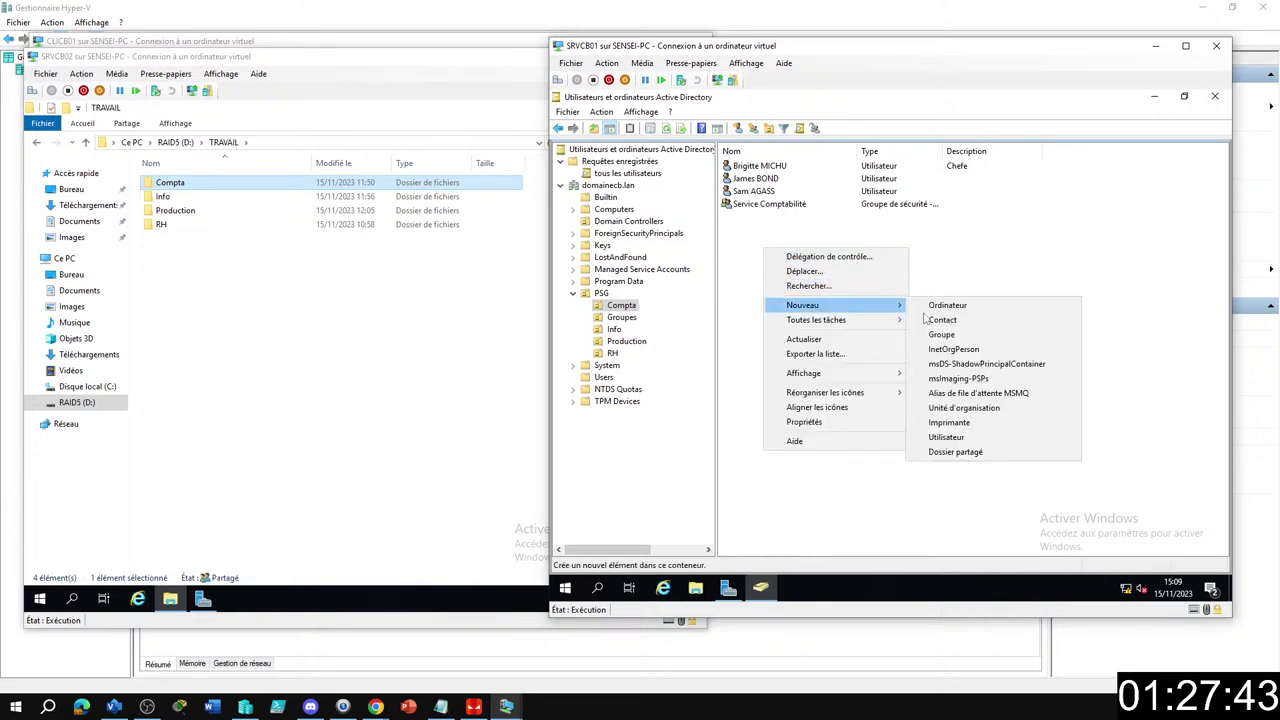
{"action": "left_click", "coordinate": [967, 437]}
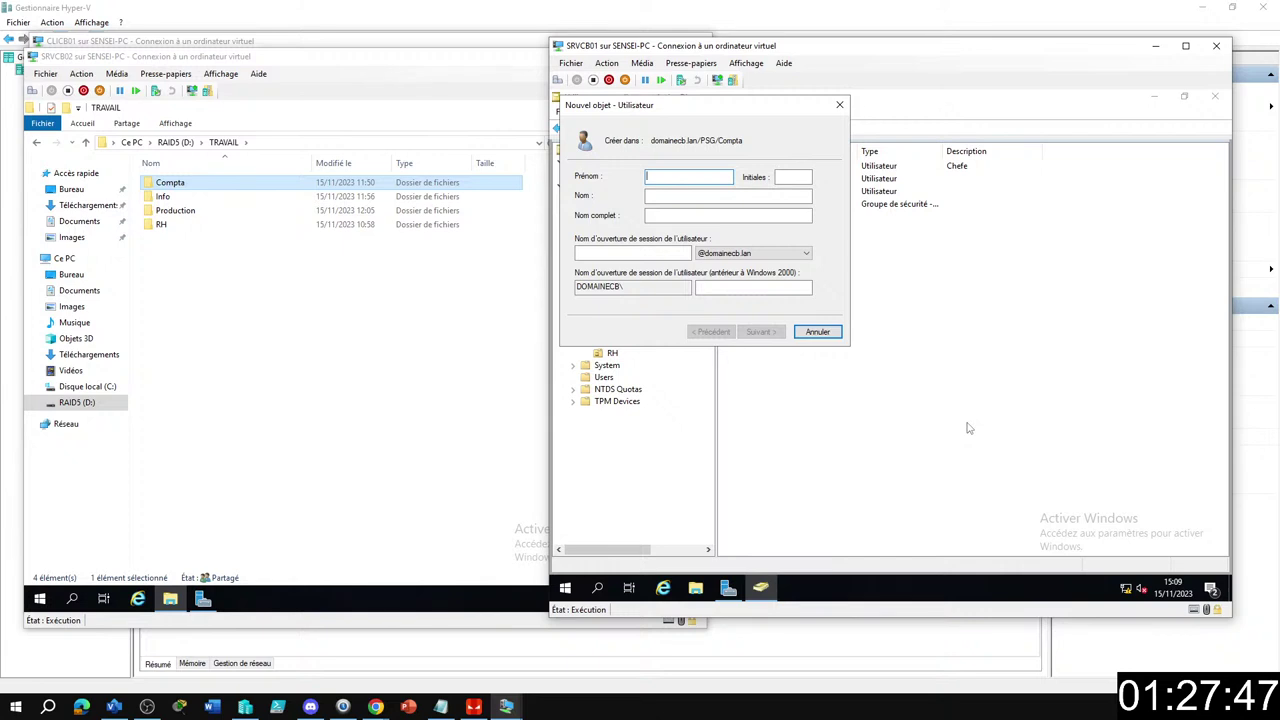
{"action": "type", "text": "Dwayne"}
{"action": "key", "text": "Tab"}
{"action": "type", "text": "Jon"}
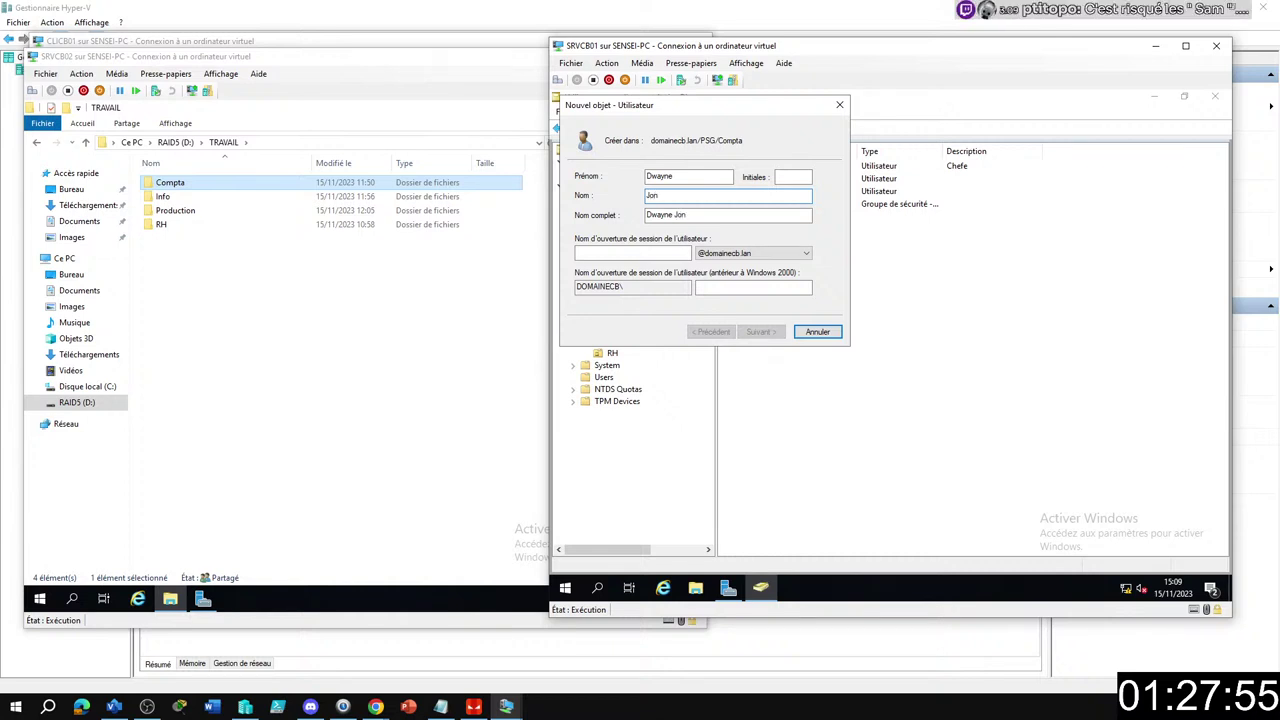
{"action": "key", "text": "BackSpace"}
{"action": "type", "text": "hnson"}
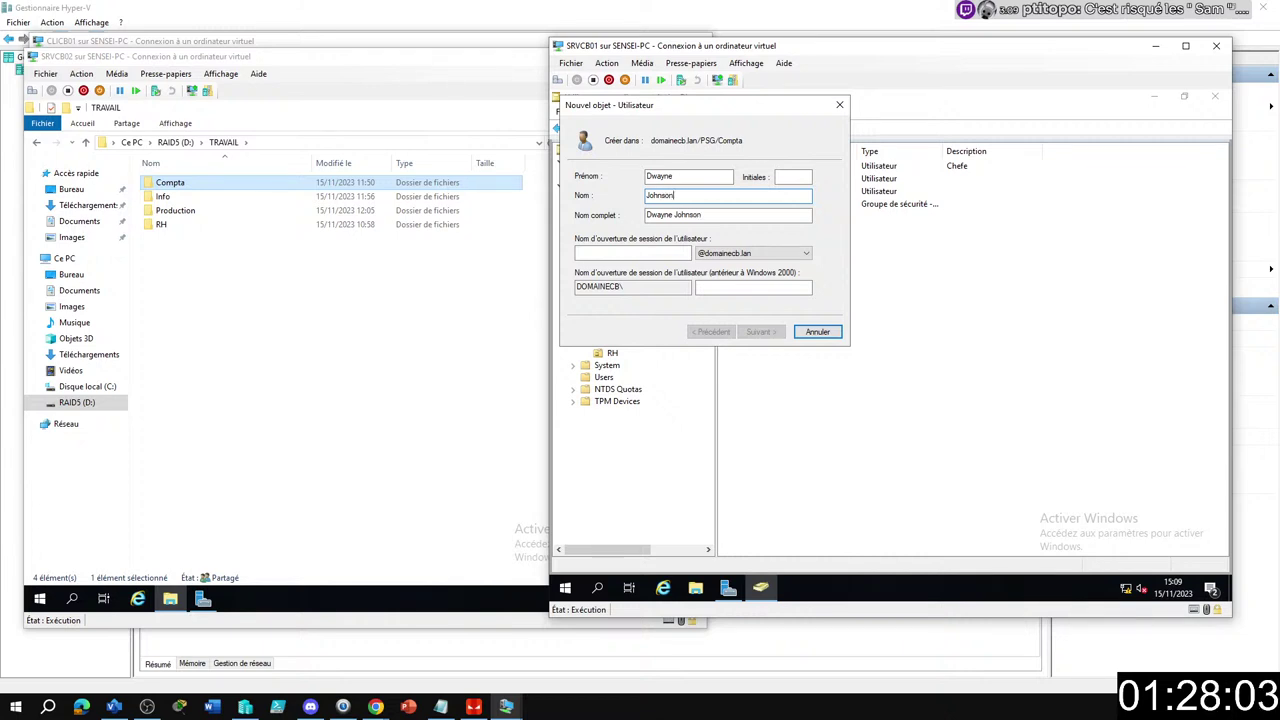
{"action": "key", "text": "Tab"}
{"action": "key", "text": "Tab"}
{"action": "type", "text": "joh"}
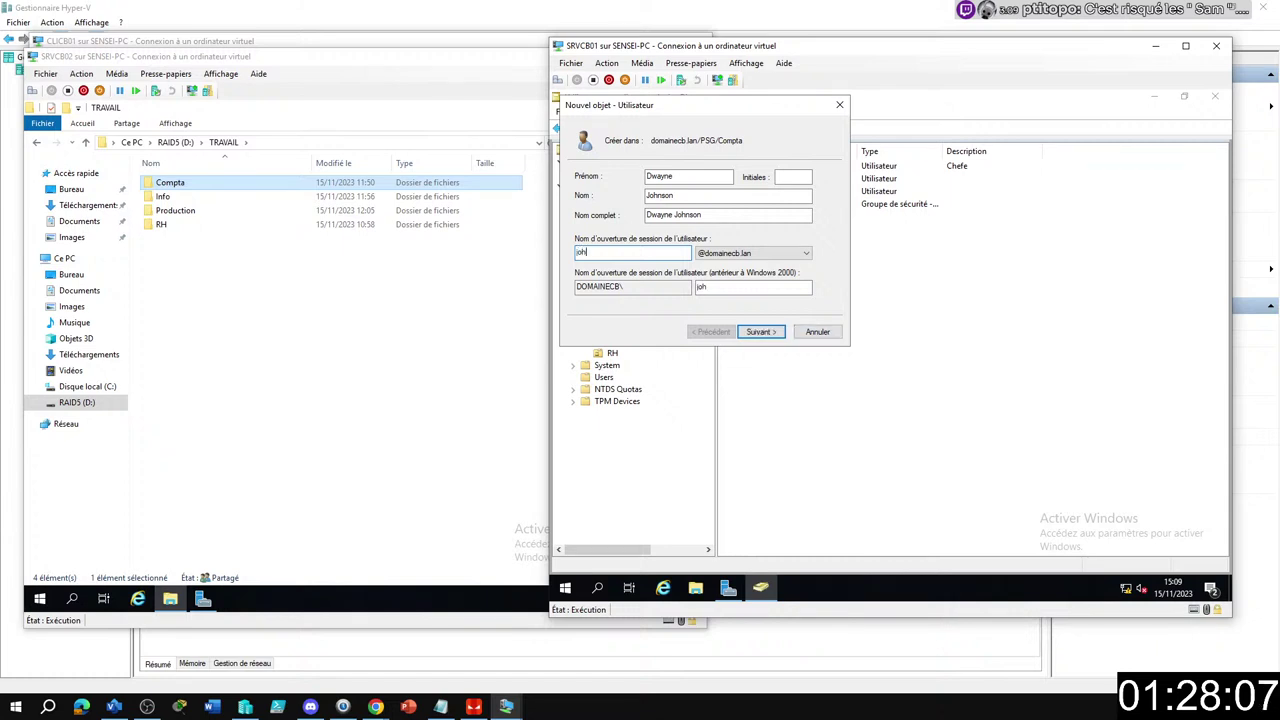
{"action": "type", "text": "nson"}
{"action": "key", "text": "Return"}
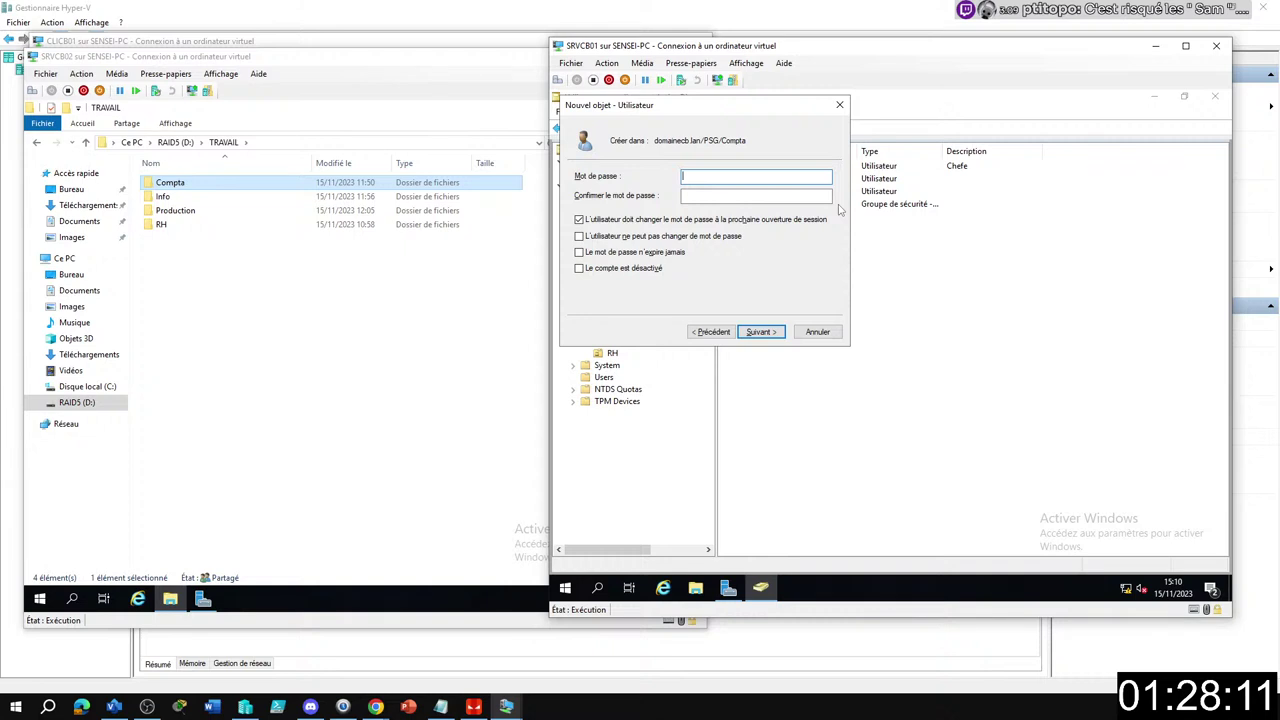
Enter and confirm the new user's password and complete the account creation.
{"action": "type", "text": "••••••••"}
{"action": "key", "text": "Tab"}
{"action": "type", "text": "••••••••"}
{"action": "key", "text": "Return"}
{"action": "key", "text": "Return"}
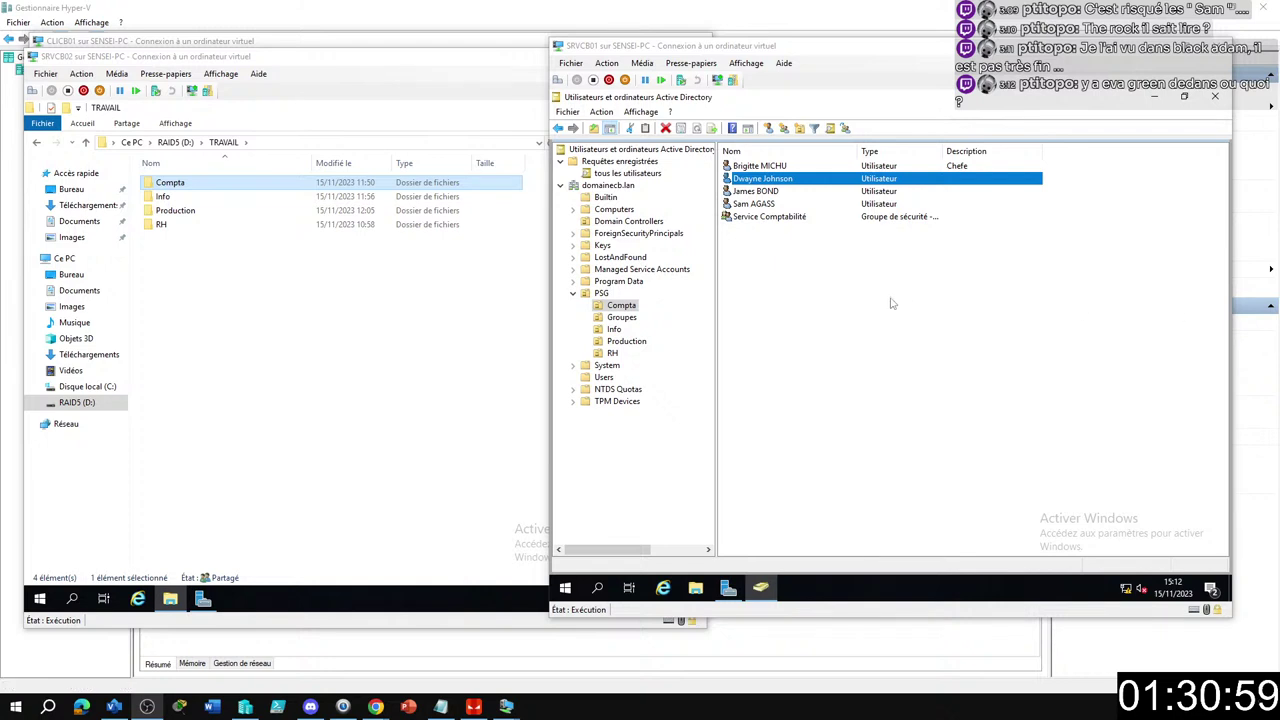
Create a new group named 'stagiaire compta' in the Compta unit.
{"action": "left_click", "coordinate": [858, 292]}
{"action": "left_click", "coordinate": [783, 128]}
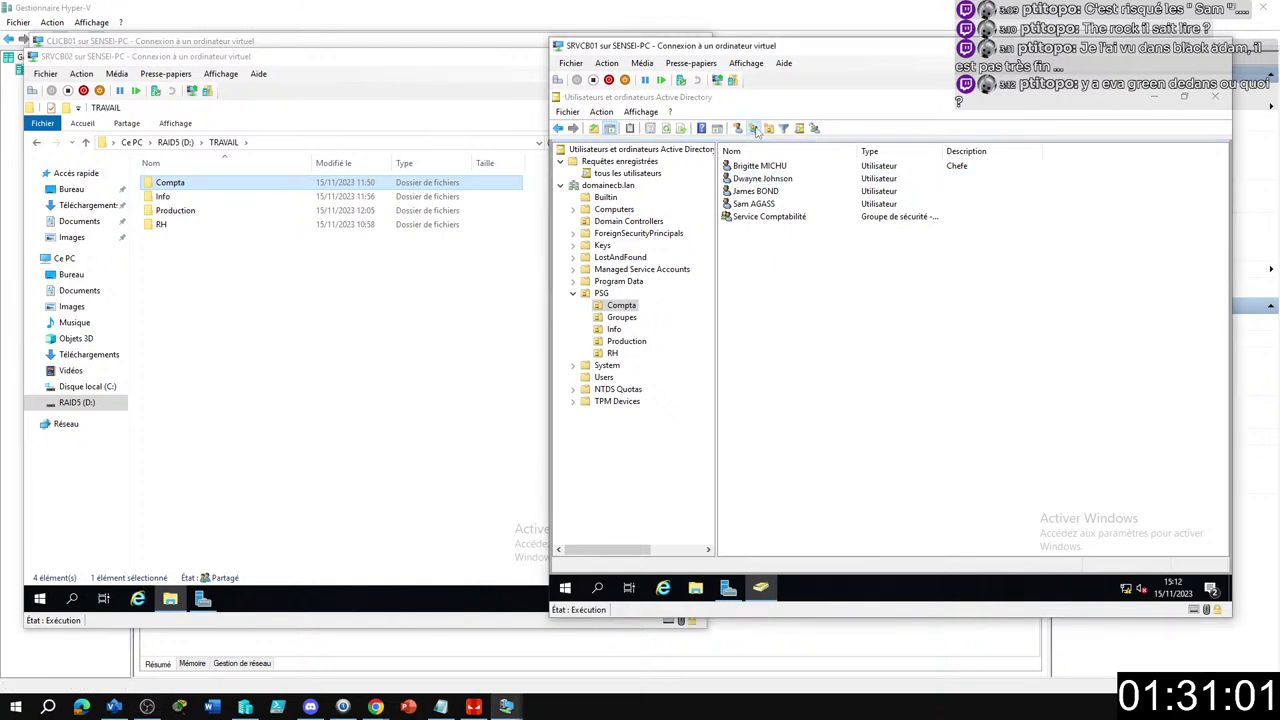
{"action": "type", "text": "stagi"}
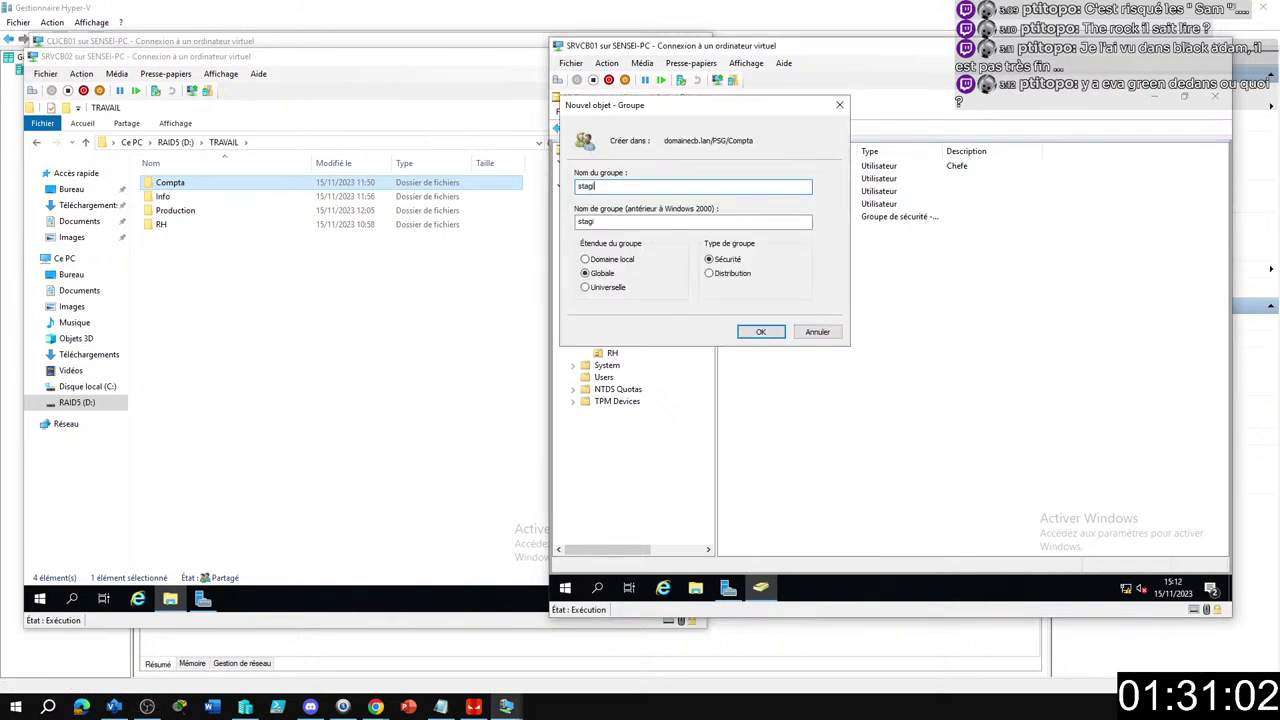
{"action": "type", "text": "aire compta"}
{"action": "key", "text": "Return"}
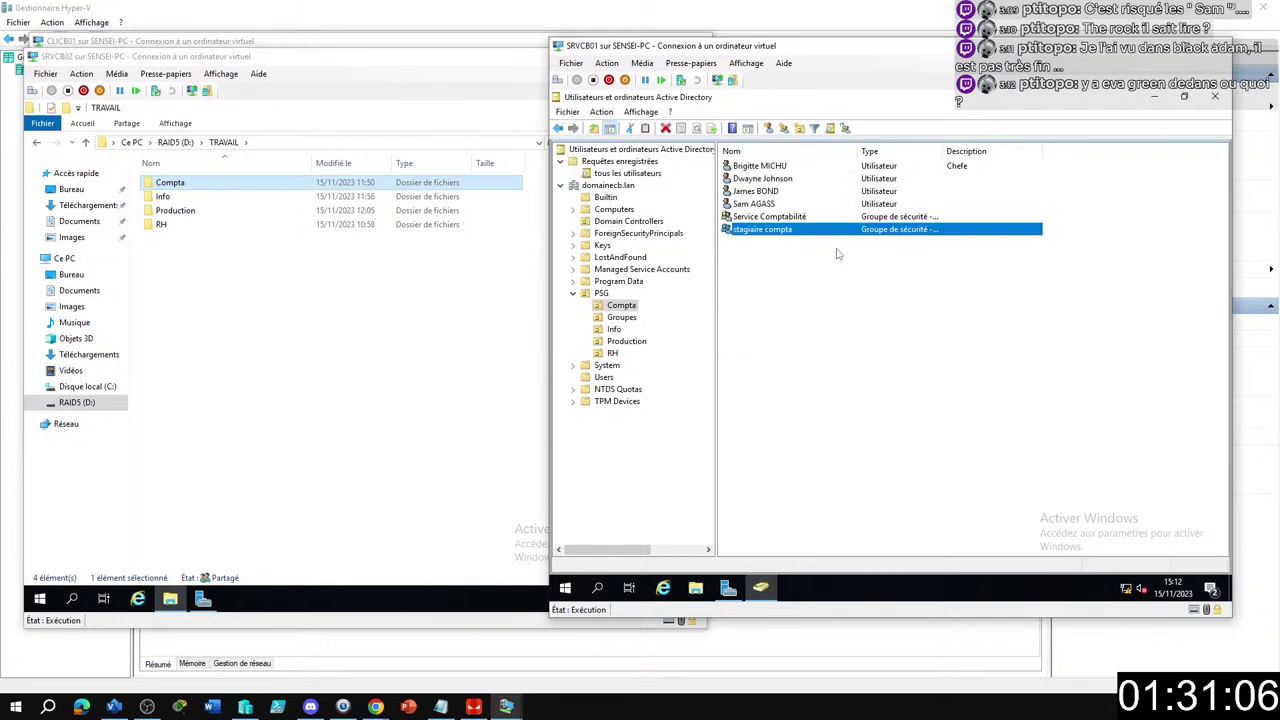
Add the new Compta user to the 'stagiaire compta' group, then display the PSG Groupes OU.
{"action": "left_click", "coordinate": [762, 180]}
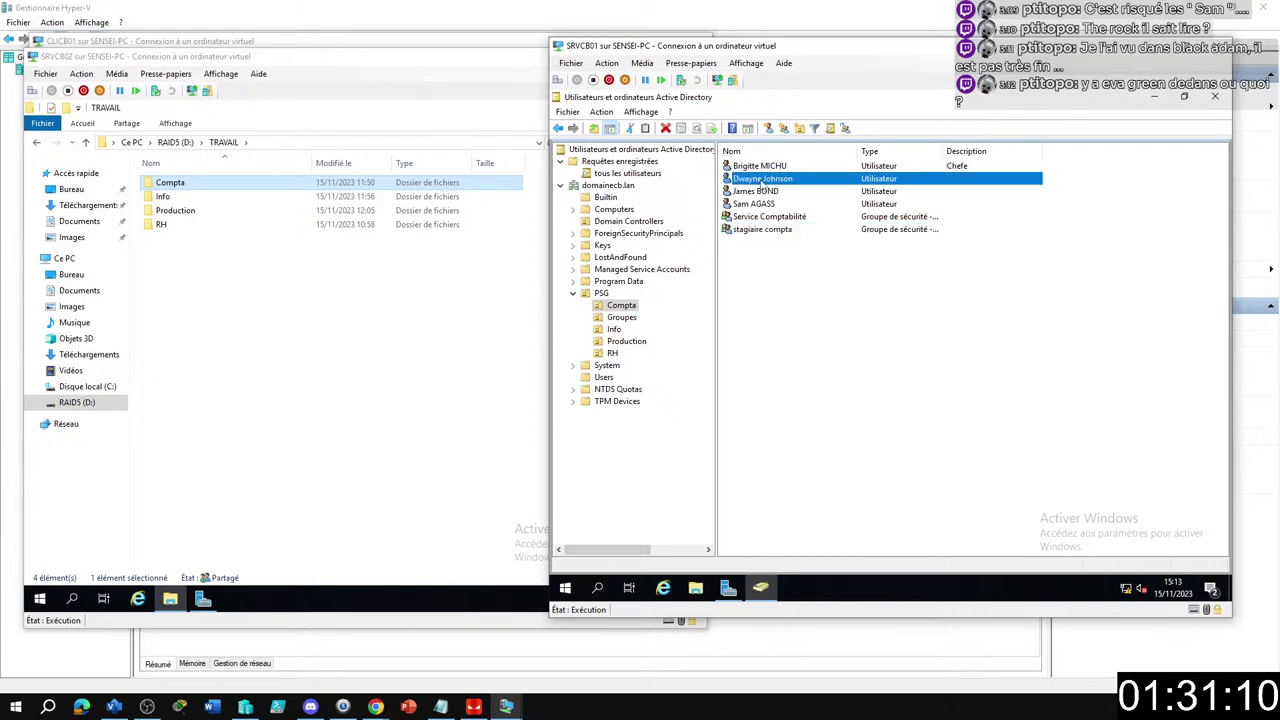
{"action": "right_click", "coordinate": [762, 180]}
{"action": "left_click", "coordinate": [802, 203]}
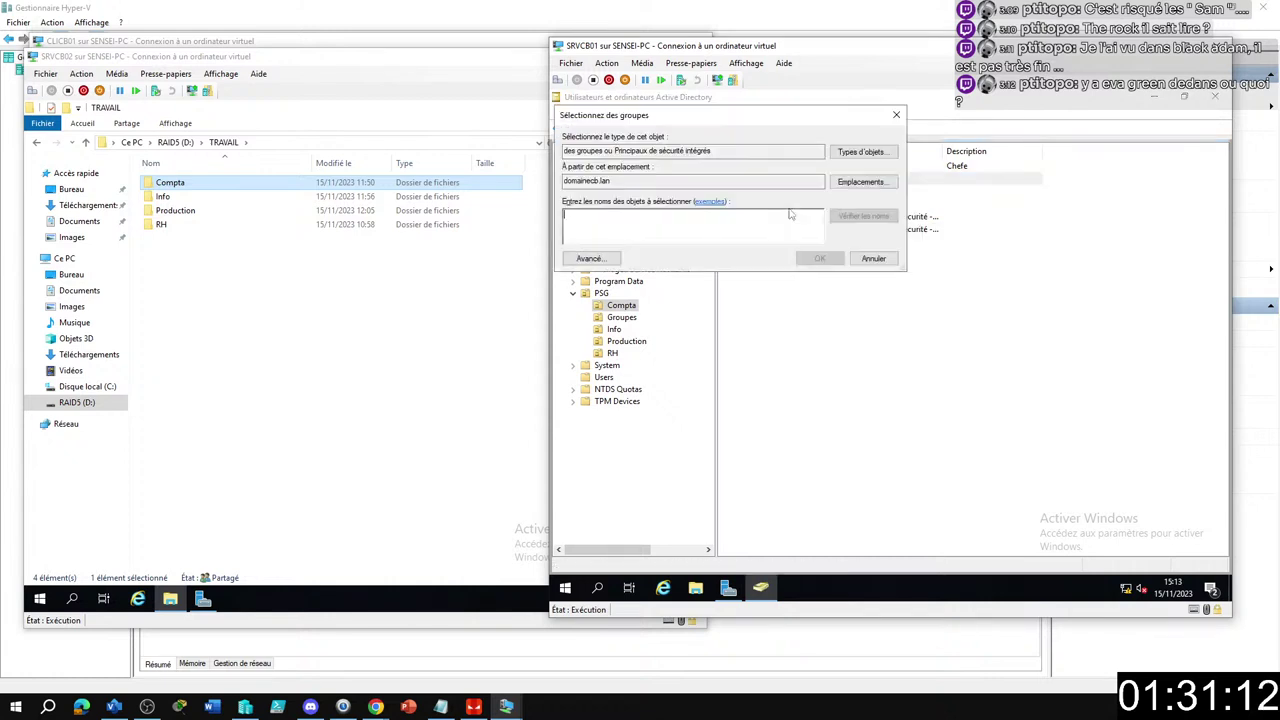
{"action": "type", "text": "st"}
{"action": "key", "text": "Return"}
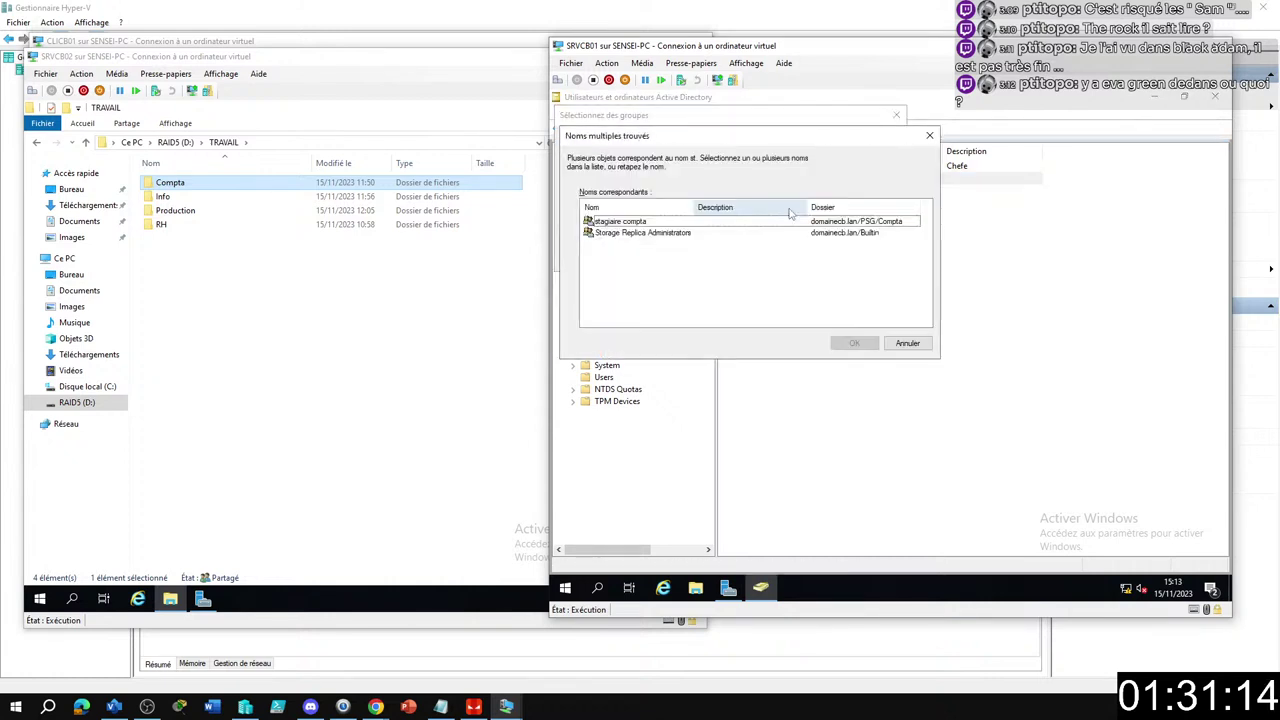
{"action": "left_click", "coordinate": [641, 222]}
{"action": "key", "text": "Return"}
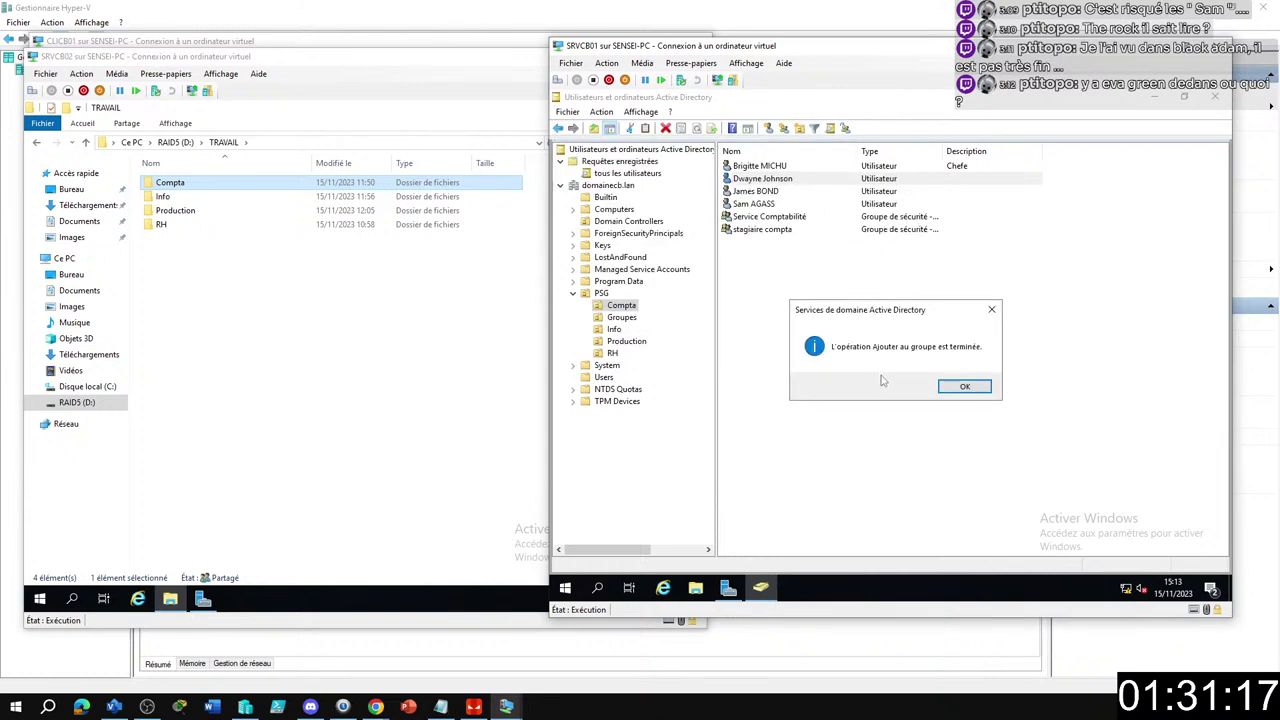
{"action": "left_click", "coordinate": [966, 388]}
{"action": "left_click", "coordinate": [858, 335]}
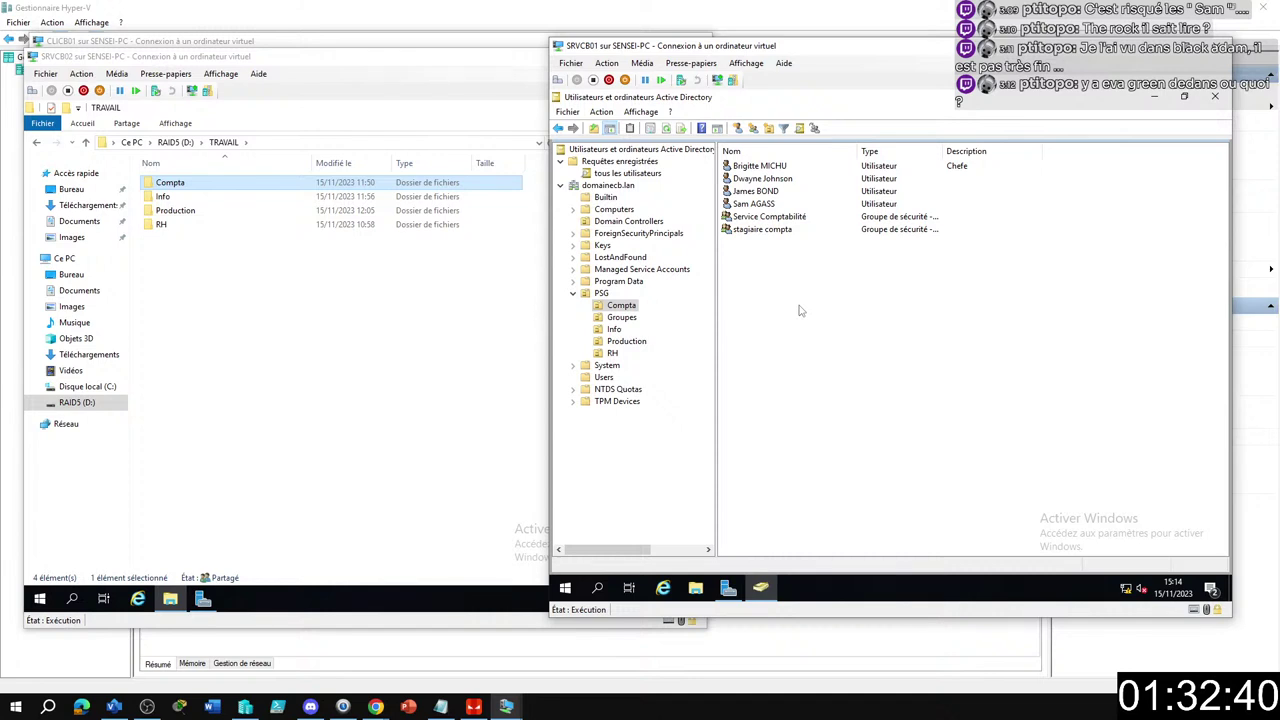
{"action": "left_click", "coordinate": [621, 317]}
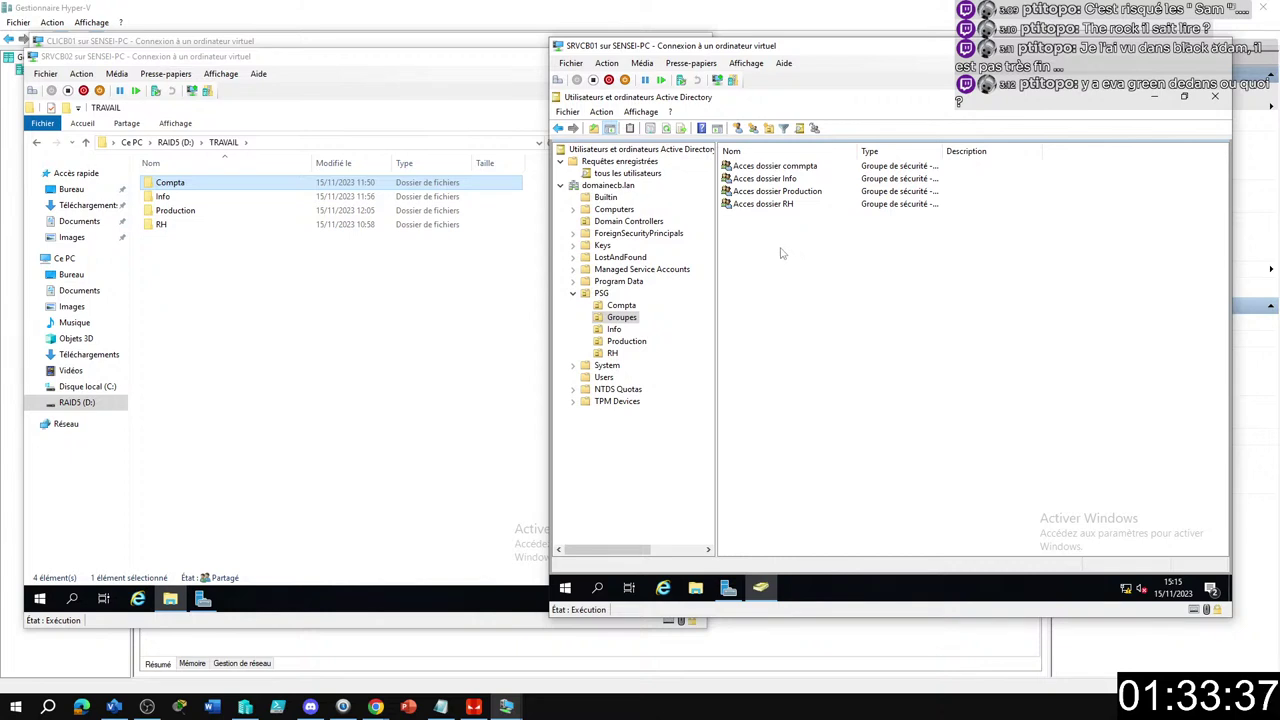
Create the global security group 'Acces dossier compta Lecture' in PSG Groupes.
{"action": "left_click", "coordinate": [753, 128]}
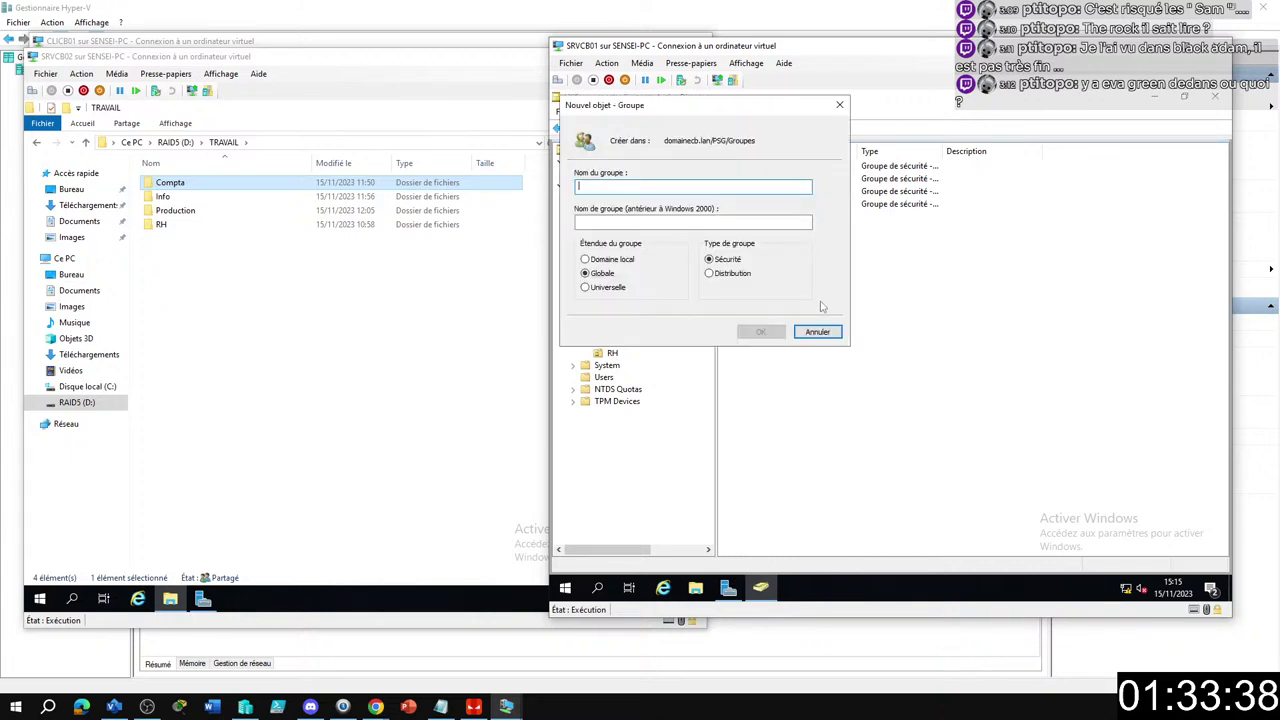
{"action": "type", "text": "Acces"}
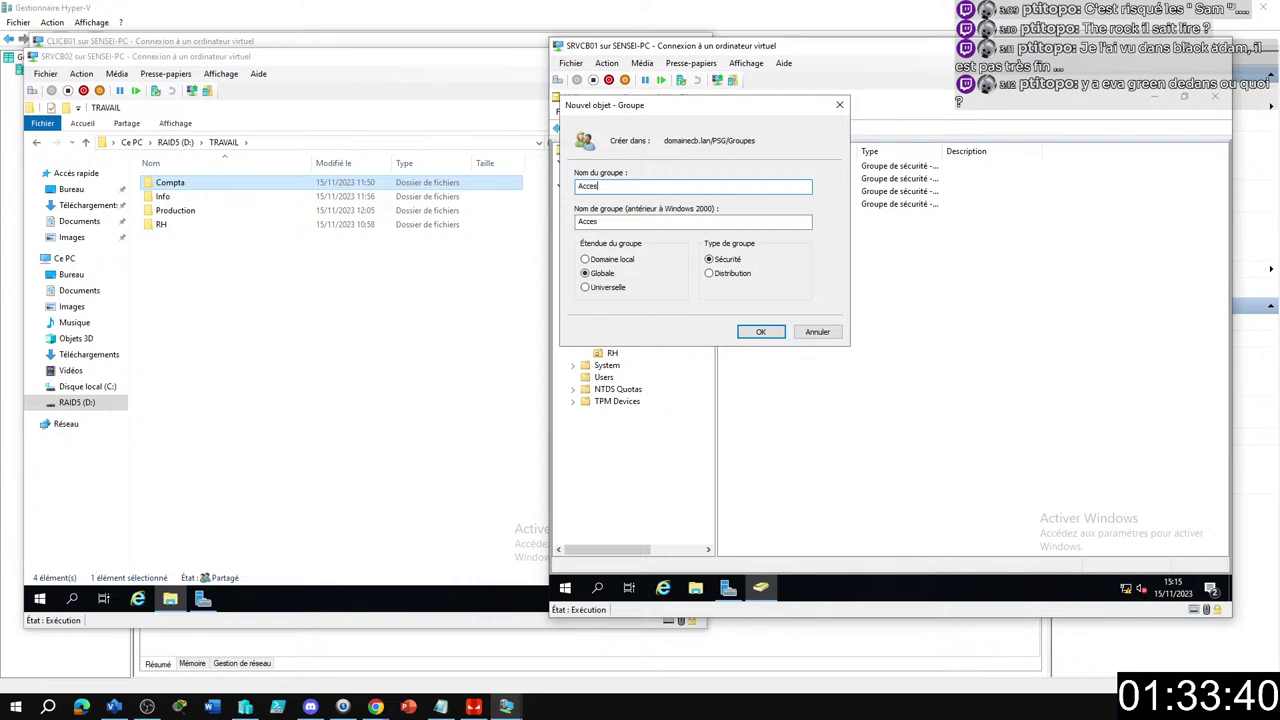
{"action": "left_click_drag", "start_coordinate": [727, 110], "coordinate": [834, 229]}
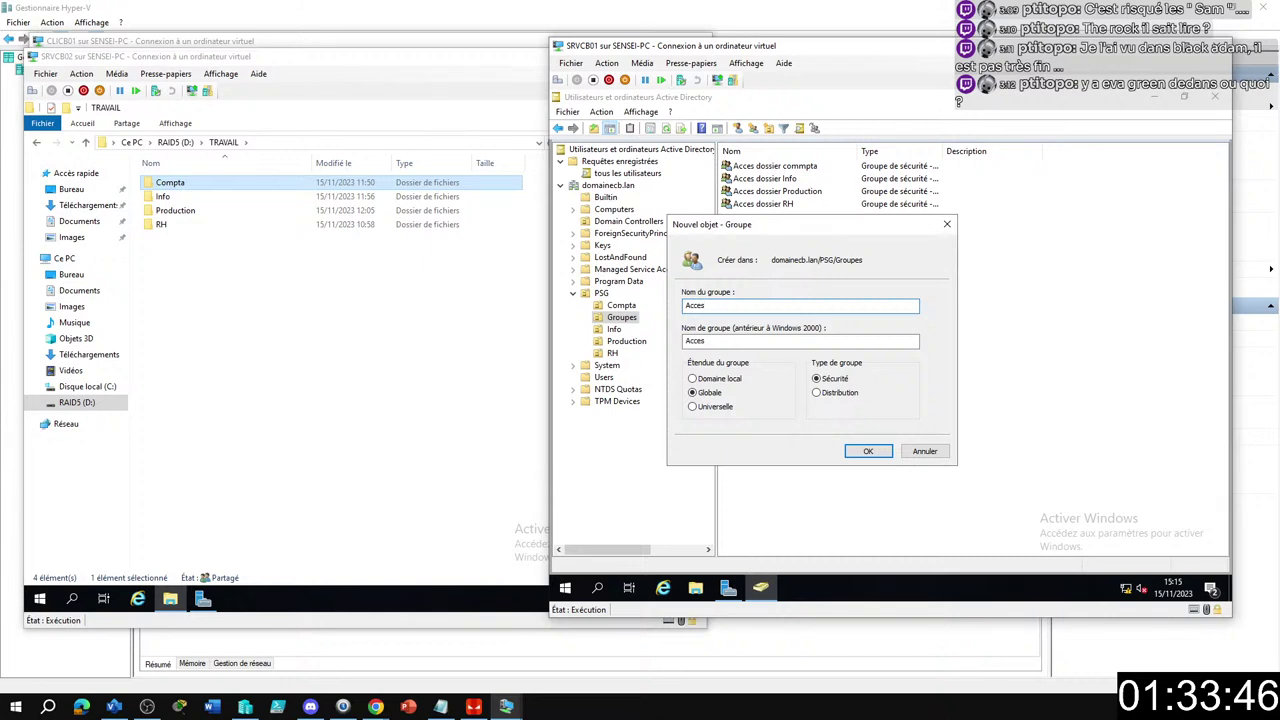
{"action": "type", "text": "dossier compta Lecture"}
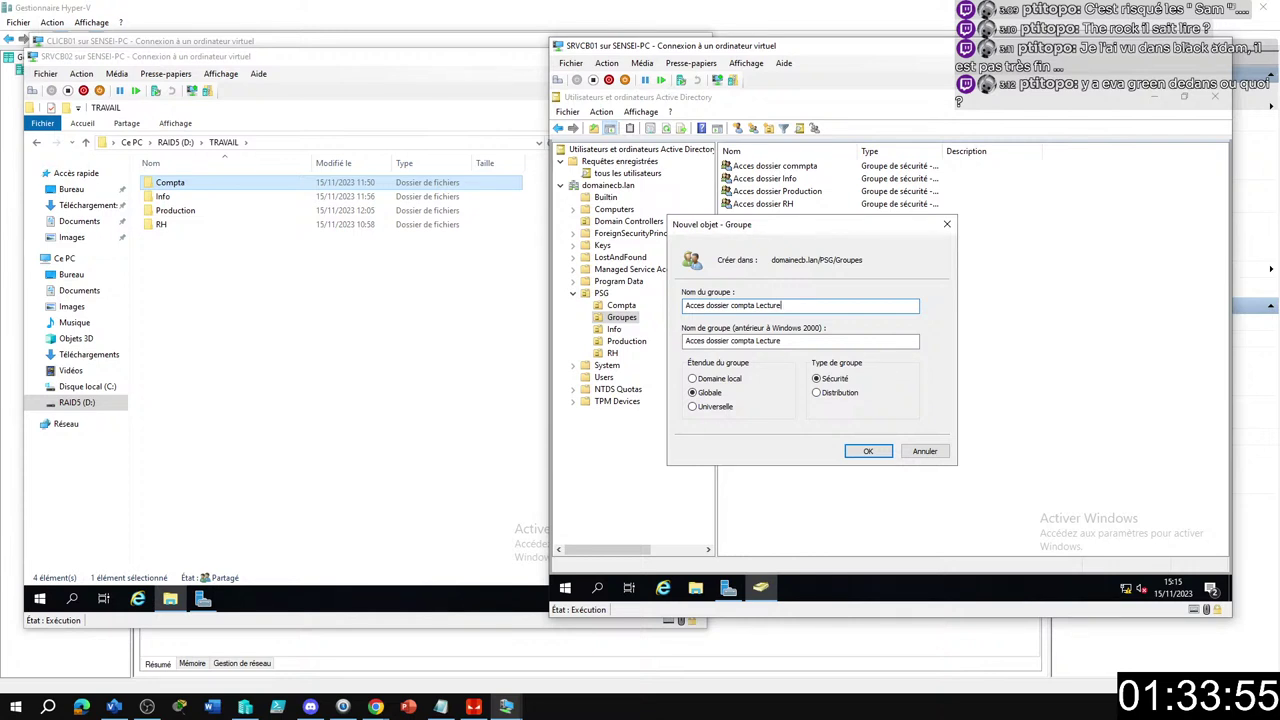
{"action": "key", "text": "Return"}
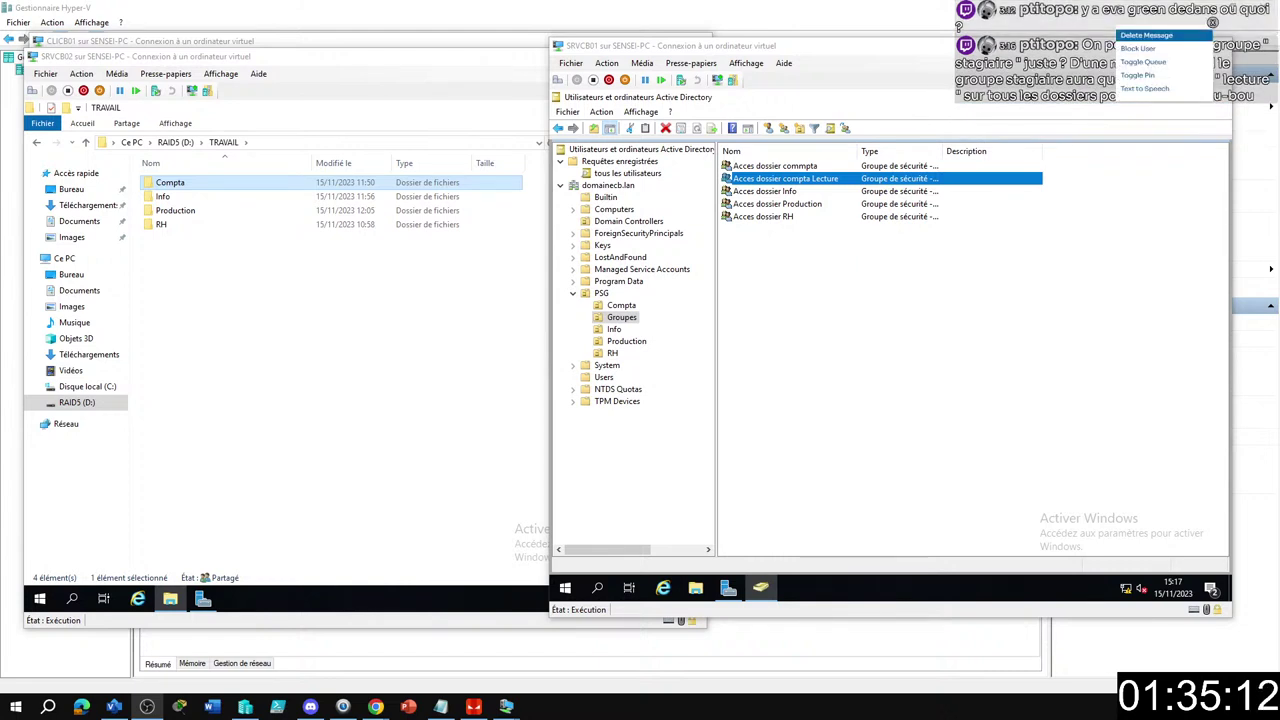
{"action": "left_click", "coordinate": [926, 315]}
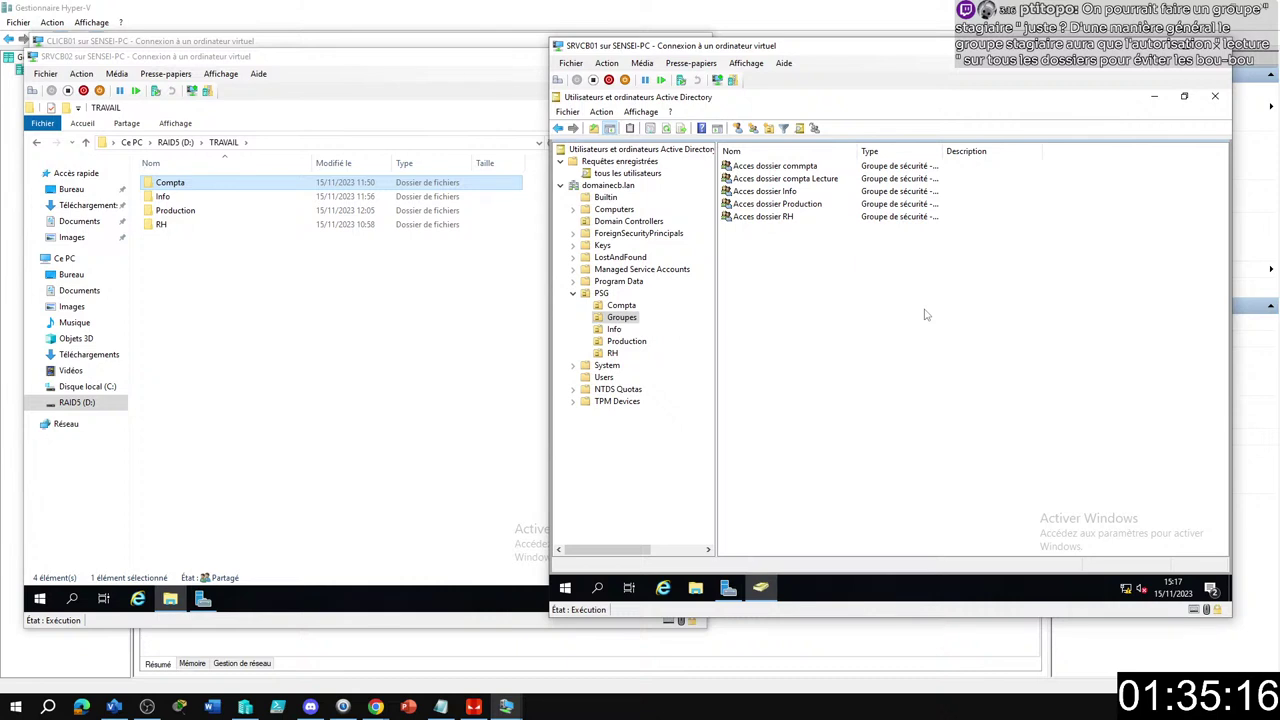
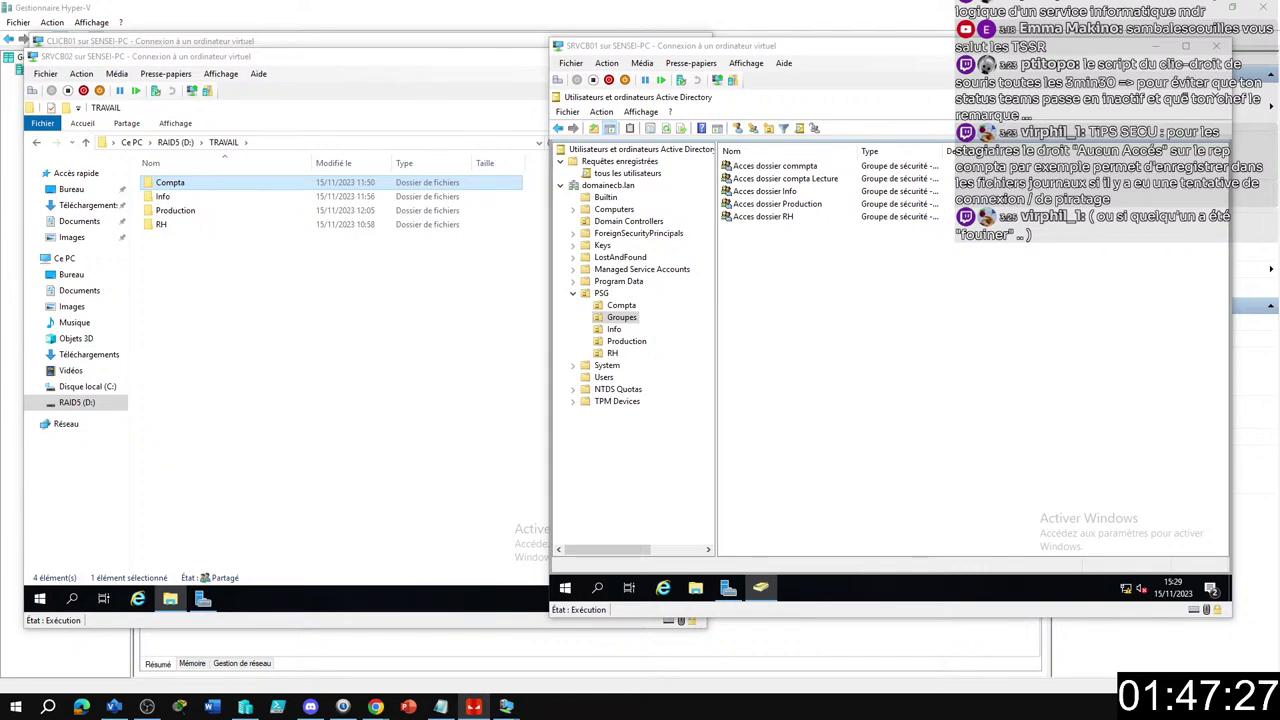
Bring Iperius Remote forward and switch to the remote screen showing Comptabilité's sharing properties.
{"action": "key", "text": "alt+Tab"}
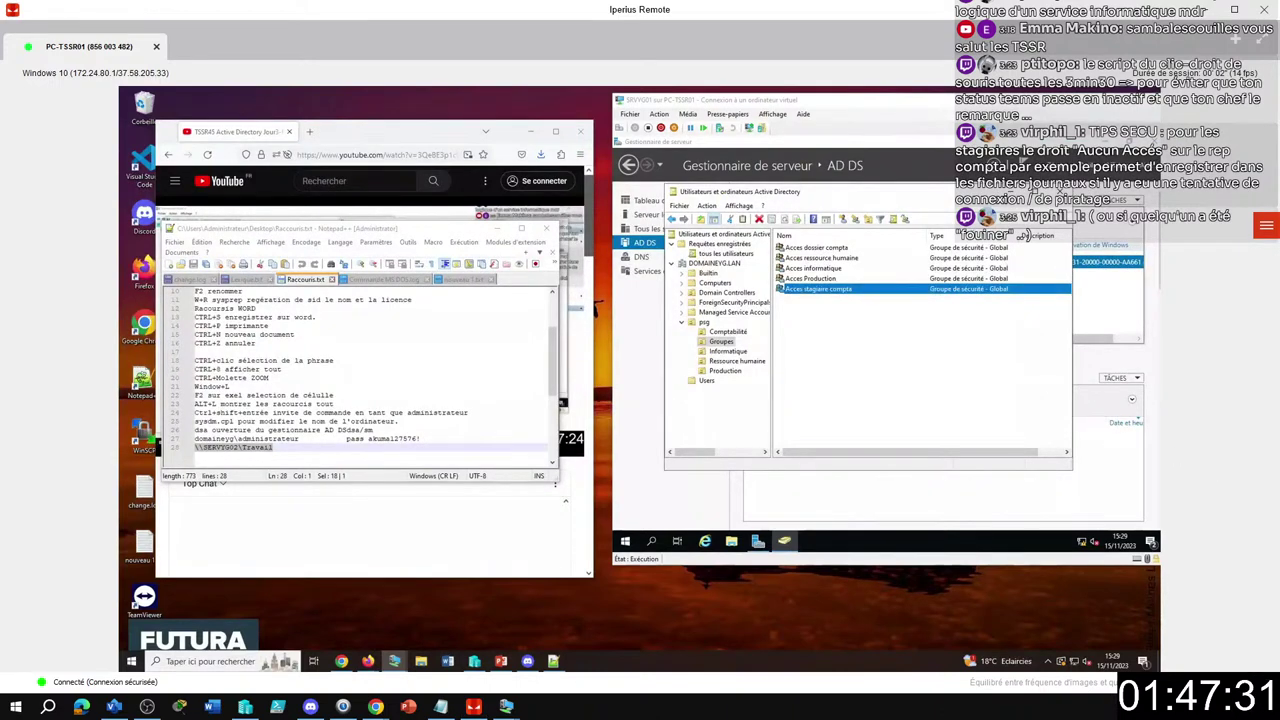
{"action": "left_click", "coordinate": [1266, 226]}
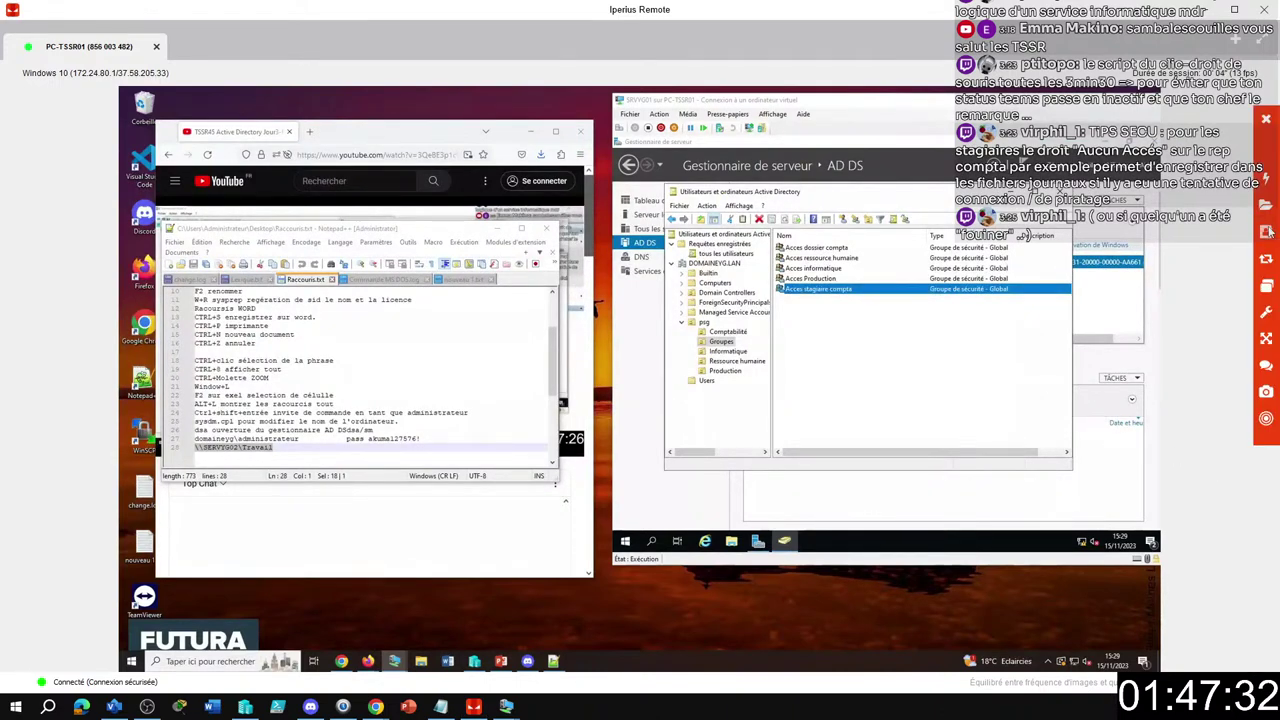
{"action": "left_click", "coordinate": [1266, 288]}
{"action": "left_click", "coordinate": [1150, 299]}
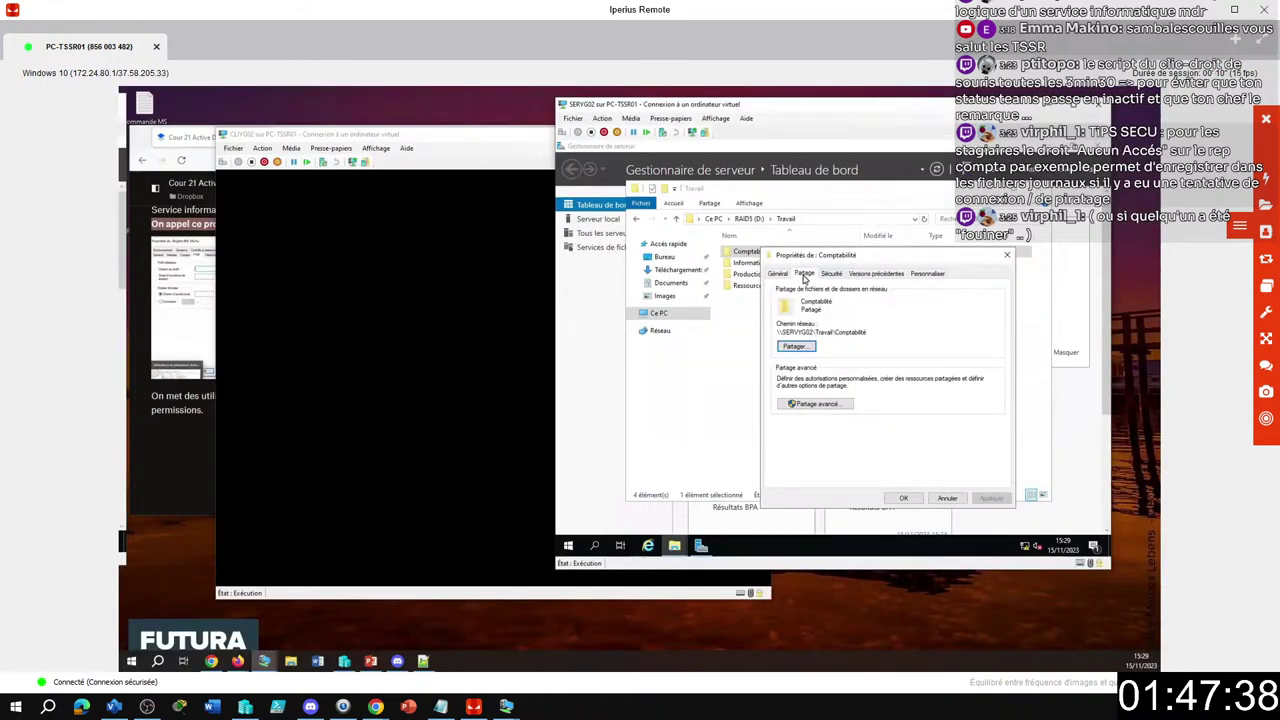
Check that the domain user has only Read, List folder contents and Read & execute on Comptabilité.
{"action": "left_click", "coordinate": [835, 277]}
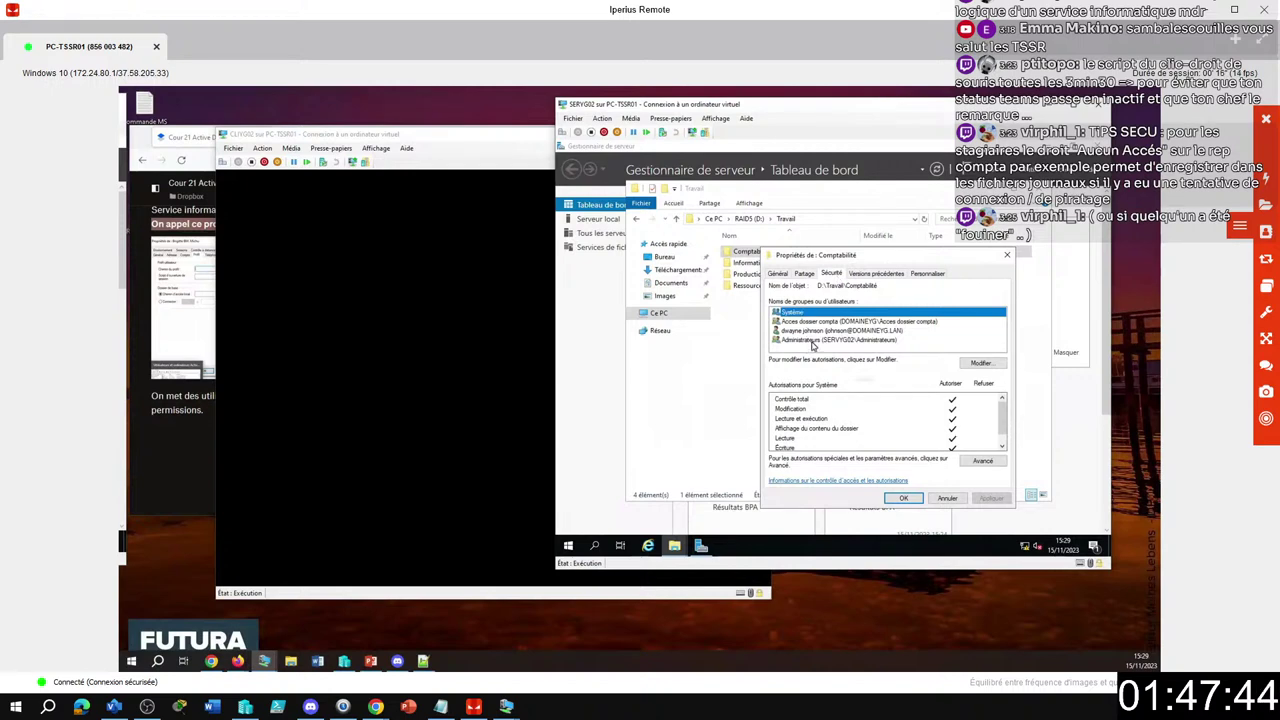
{"action": "left_click", "coordinate": [816, 331]}
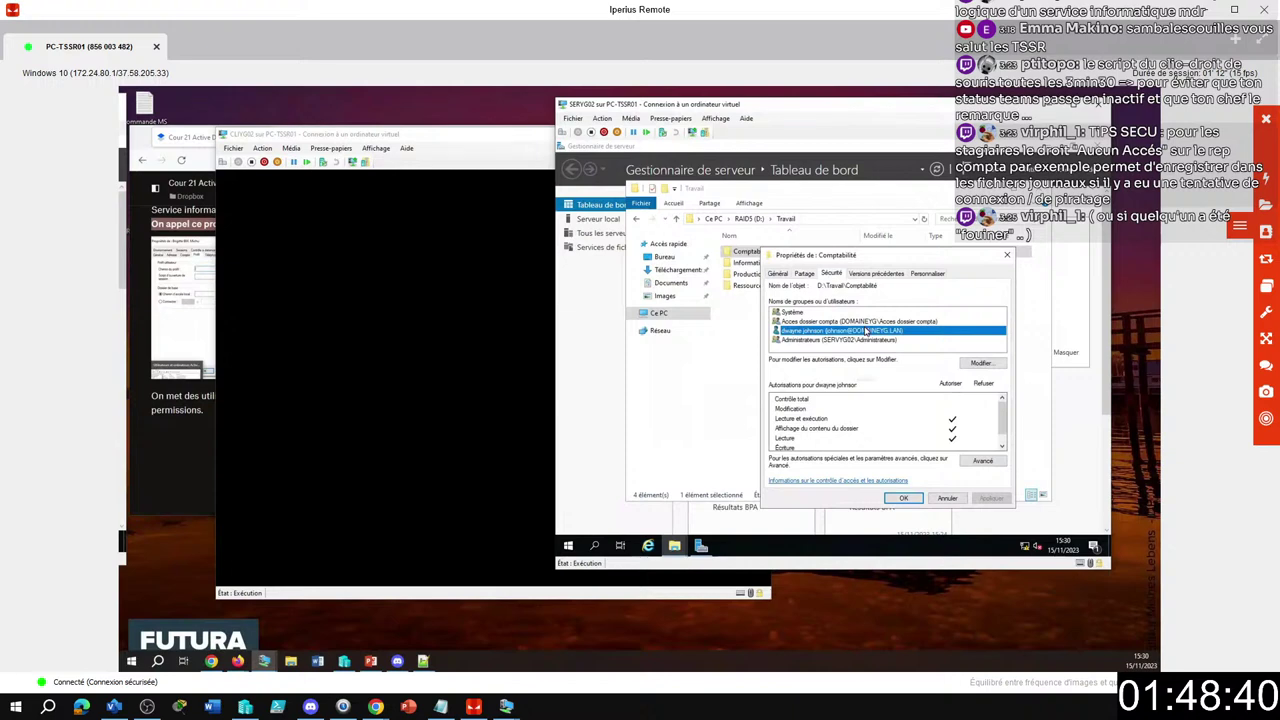
{"action": "left_click", "coordinate": [962, 364]}
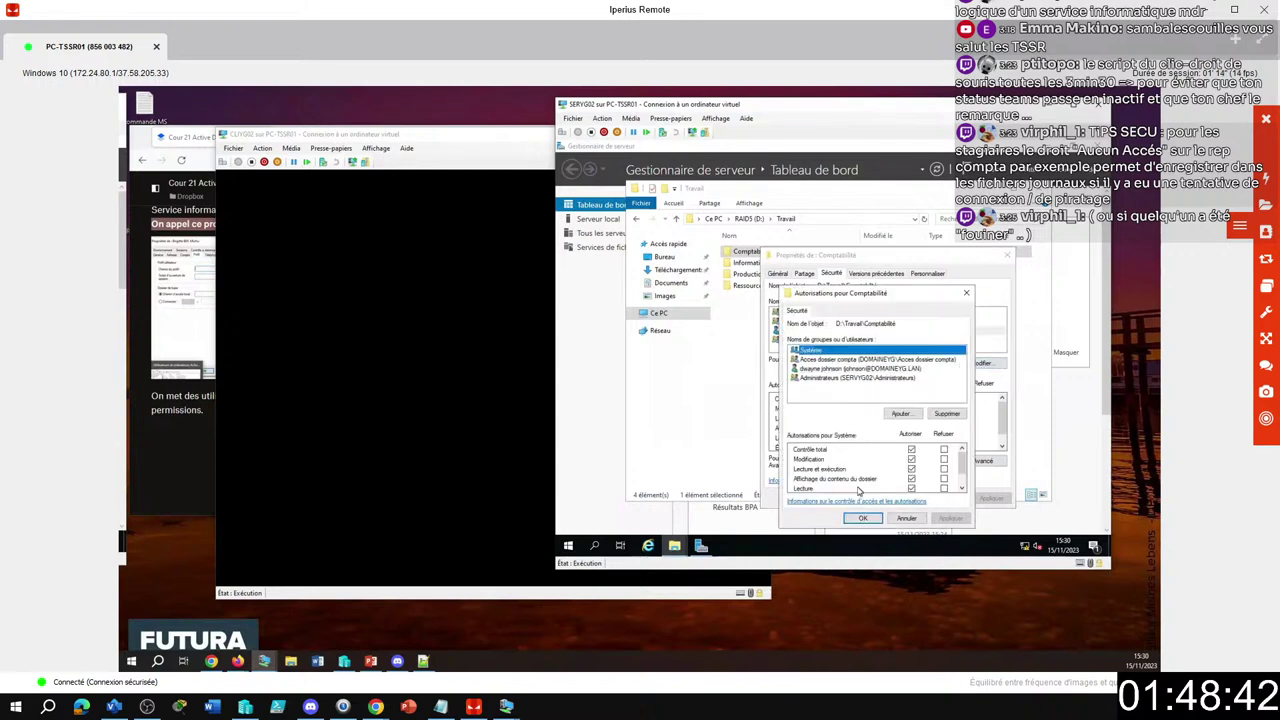
{"action": "left_click", "coordinate": [831, 369]}
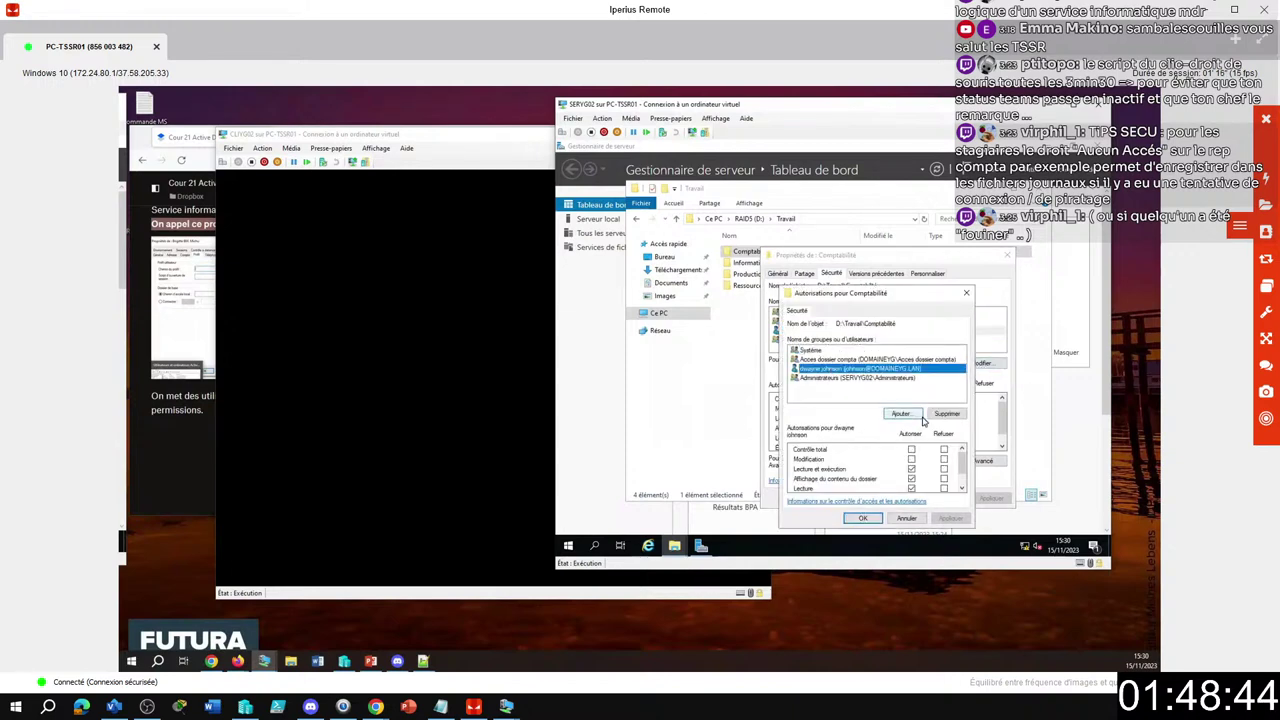
{"action": "left_click", "coordinate": [907, 518]}
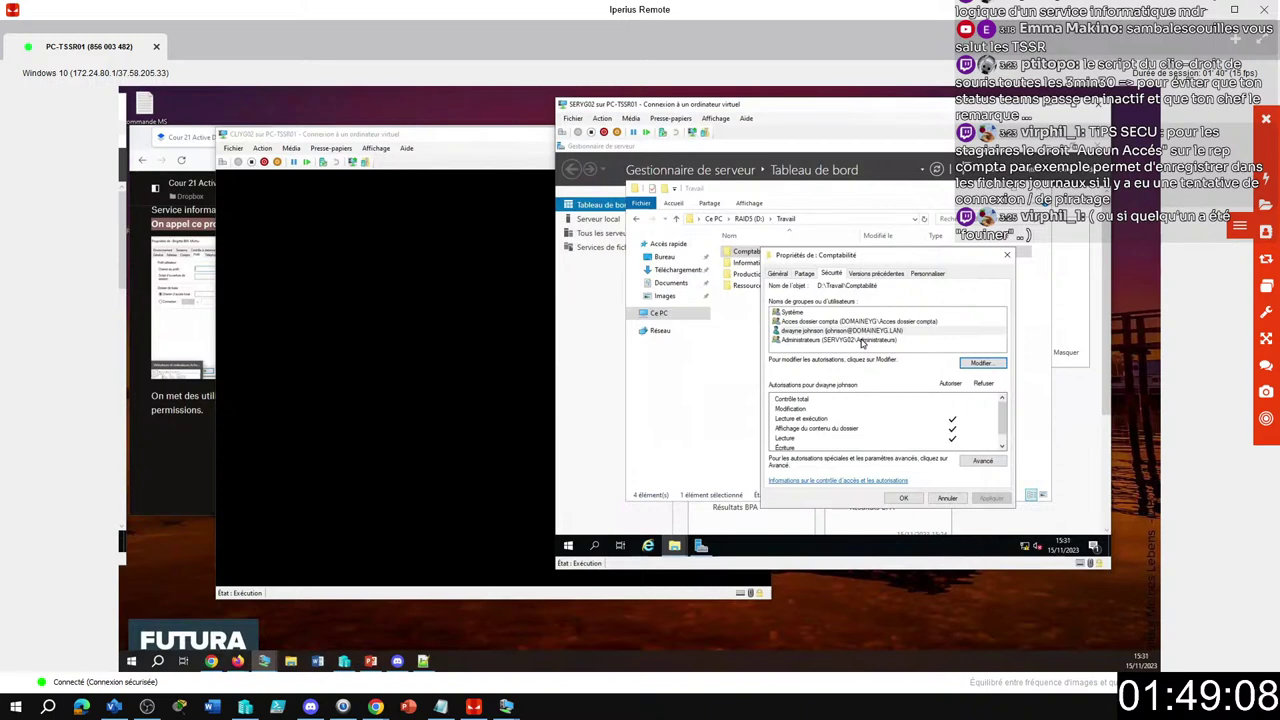
{"action": "left_click", "coordinate": [437, 380]}
Try signing in to the client VM as another user with the domain logon name; the password is rejected.
{"action": "left_click", "coordinate": [336, 512]}
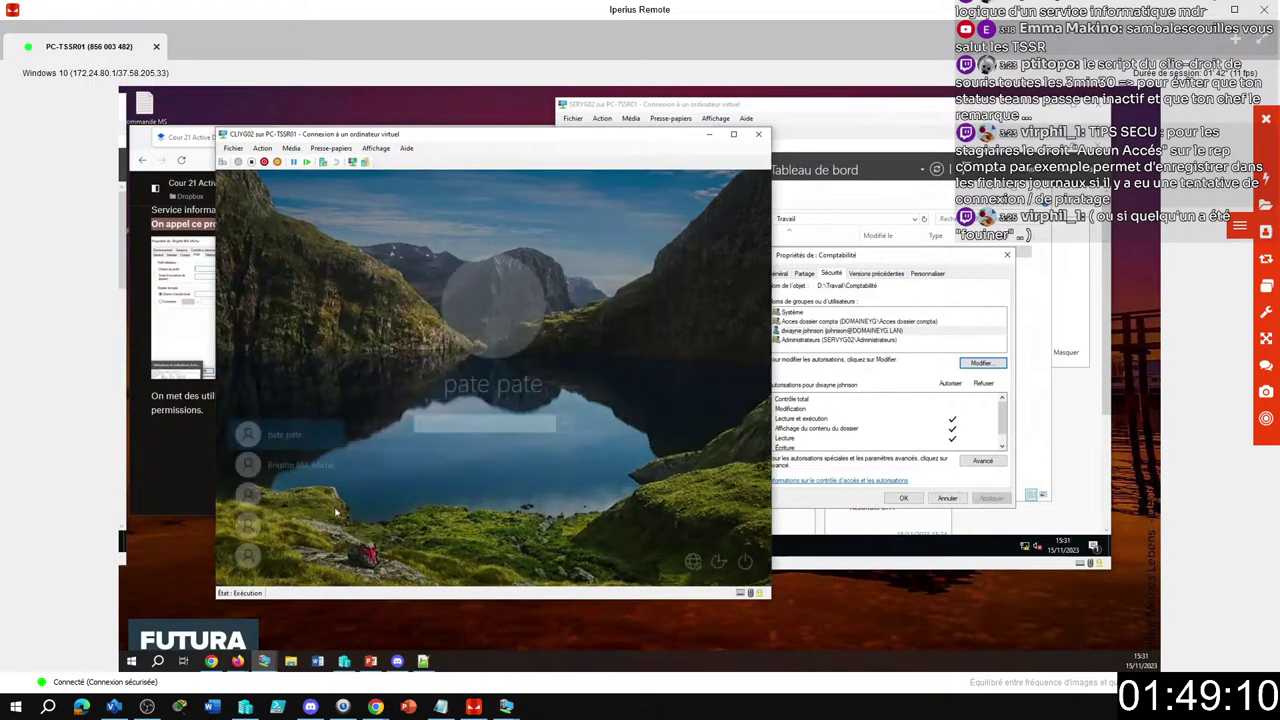
{"action": "left_click", "coordinate": [288, 557]}
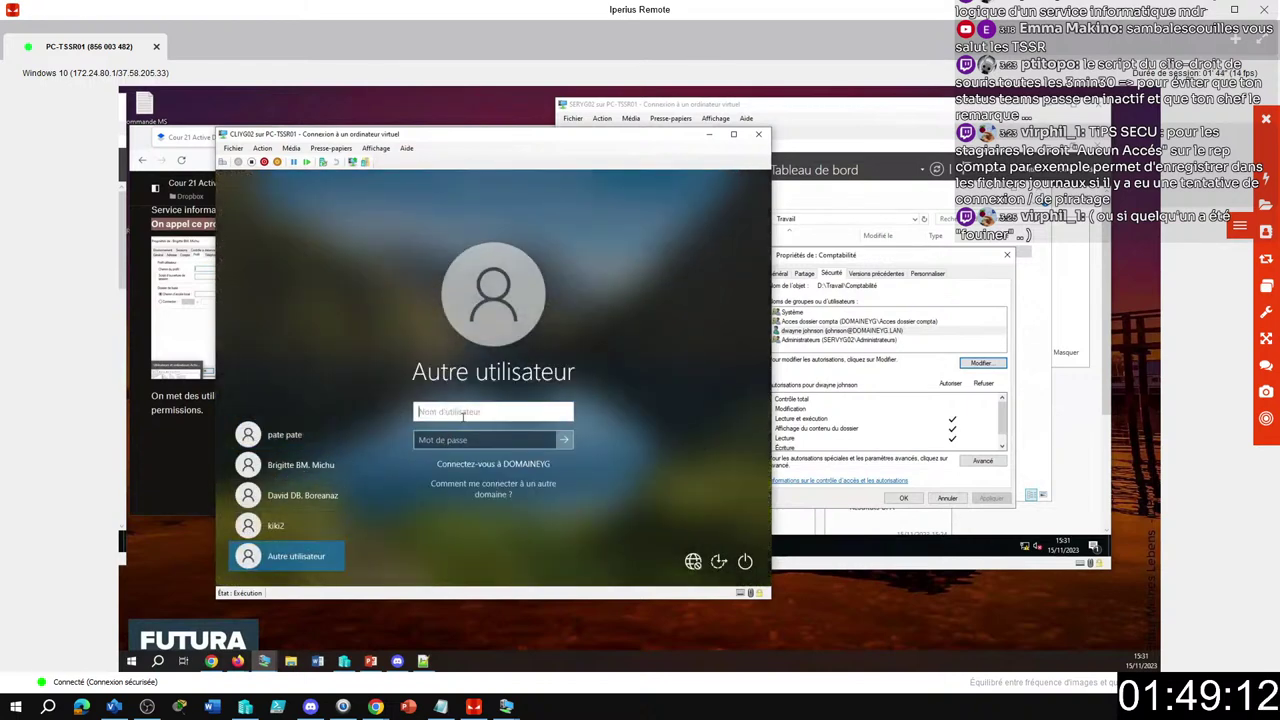
{"action": "type", "text": "johnson"}
{"action": "key", "text": "Tab"}
{"action": "key", "text": "Tab"}
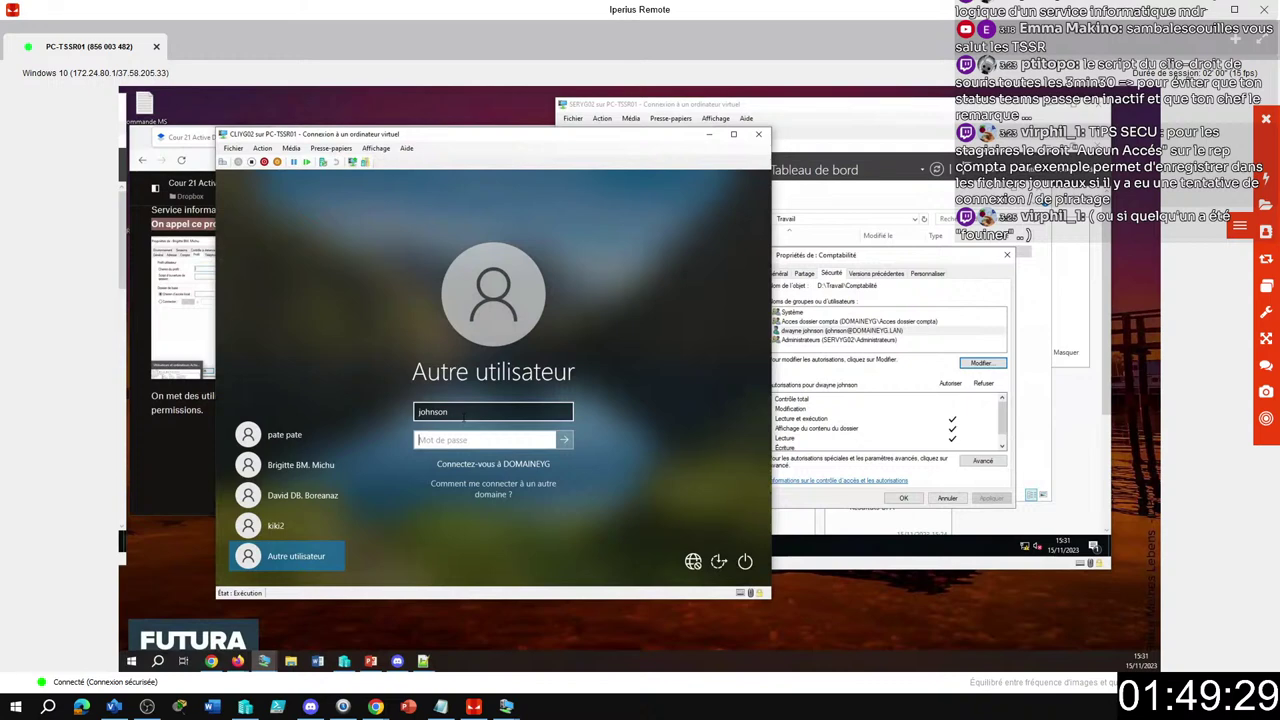
{"action": "type", "text": "••••"}
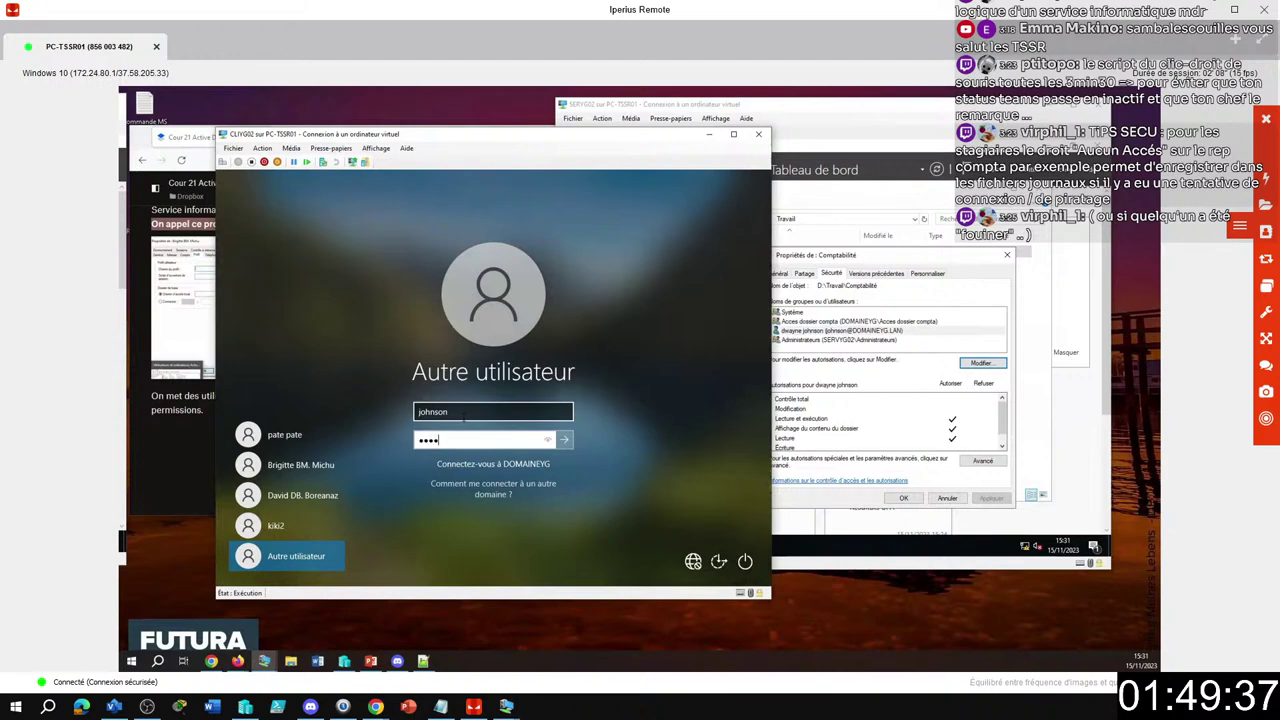
{"action": "type", "text": "••"}
{"action": "key", "text": "Return"}
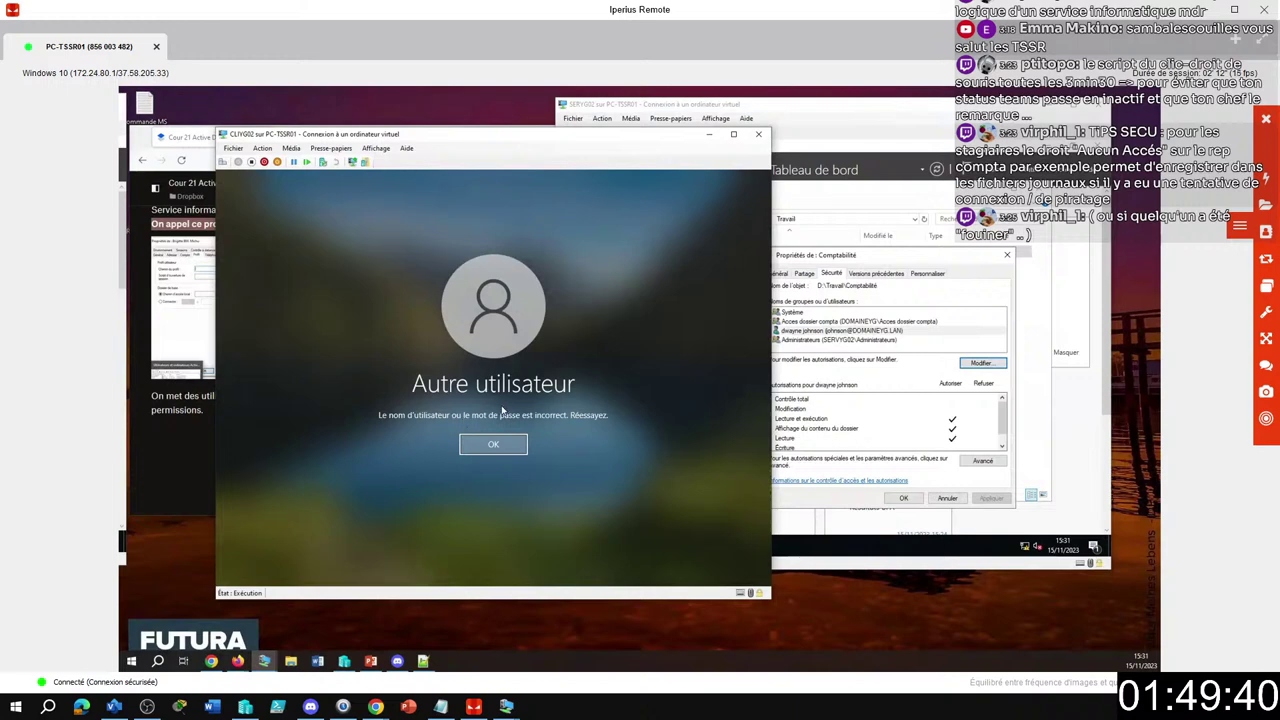
{"action": "left_click", "coordinate": [493, 444]}
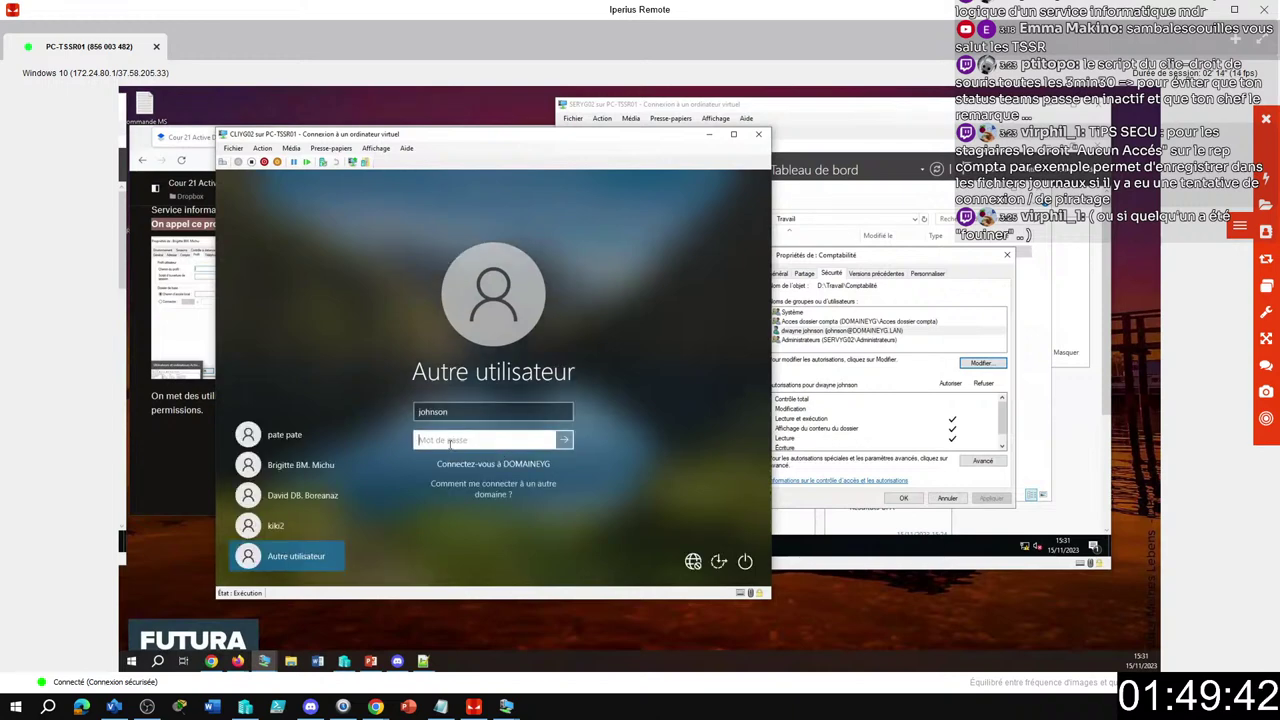
{"action": "type", "text": "•••••••"}
{"action": "key", "text": "Return"}
{"action": "key", "text": "Return"}
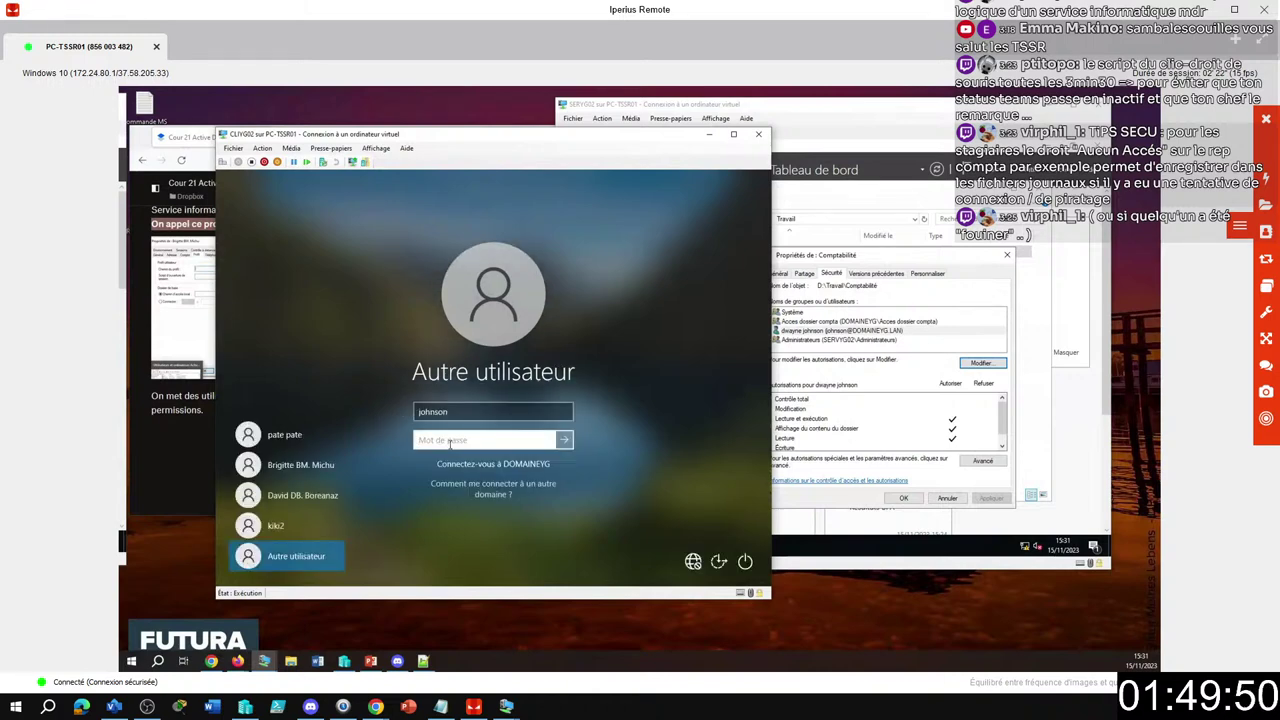
Adjust the username, retry with a different password, and dismiss the incorrect-password error.
{"action": "left_click", "coordinate": [432, 411]}
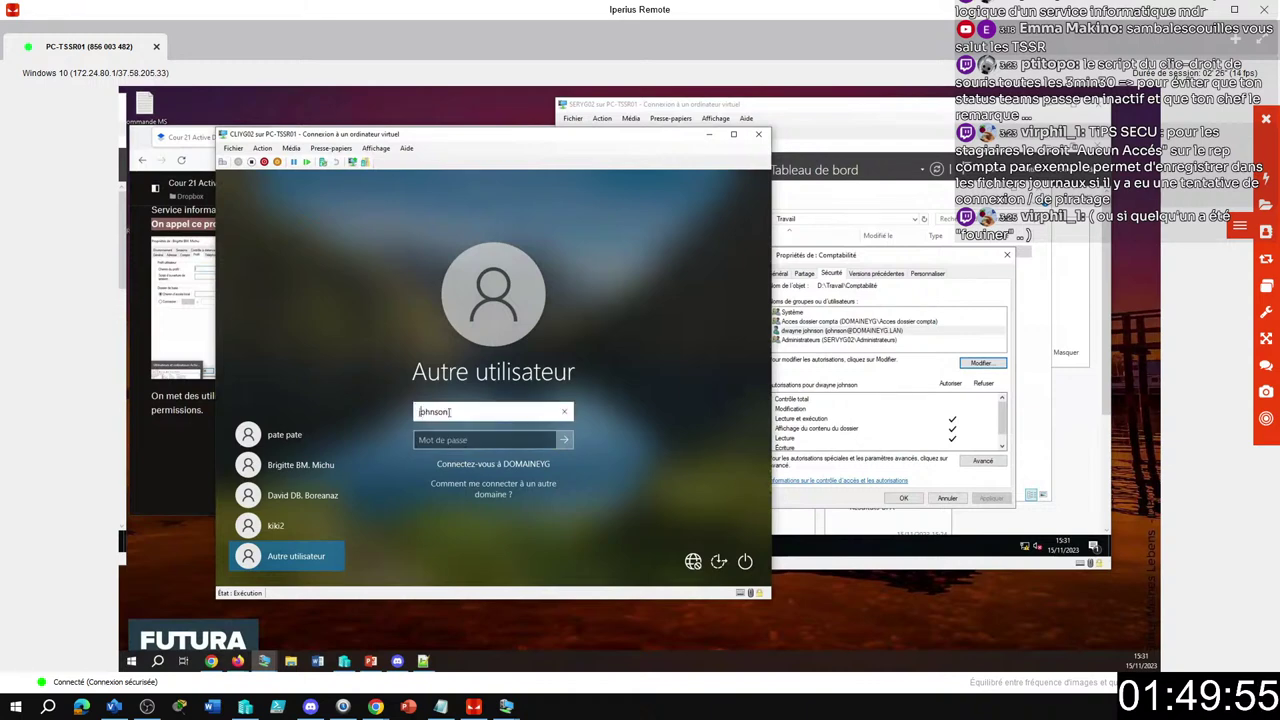
{"action": "left_click", "coordinate": [452, 411]}
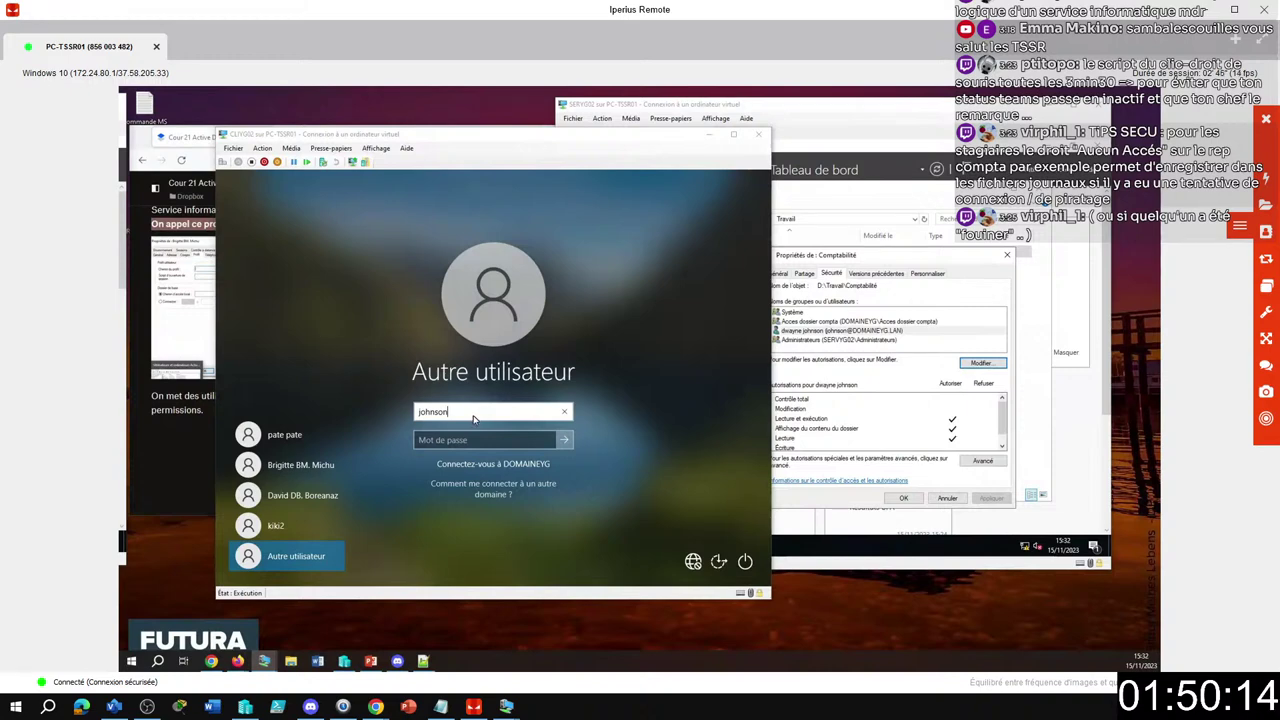
{"action": "left_click", "coordinate": [433, 440]}
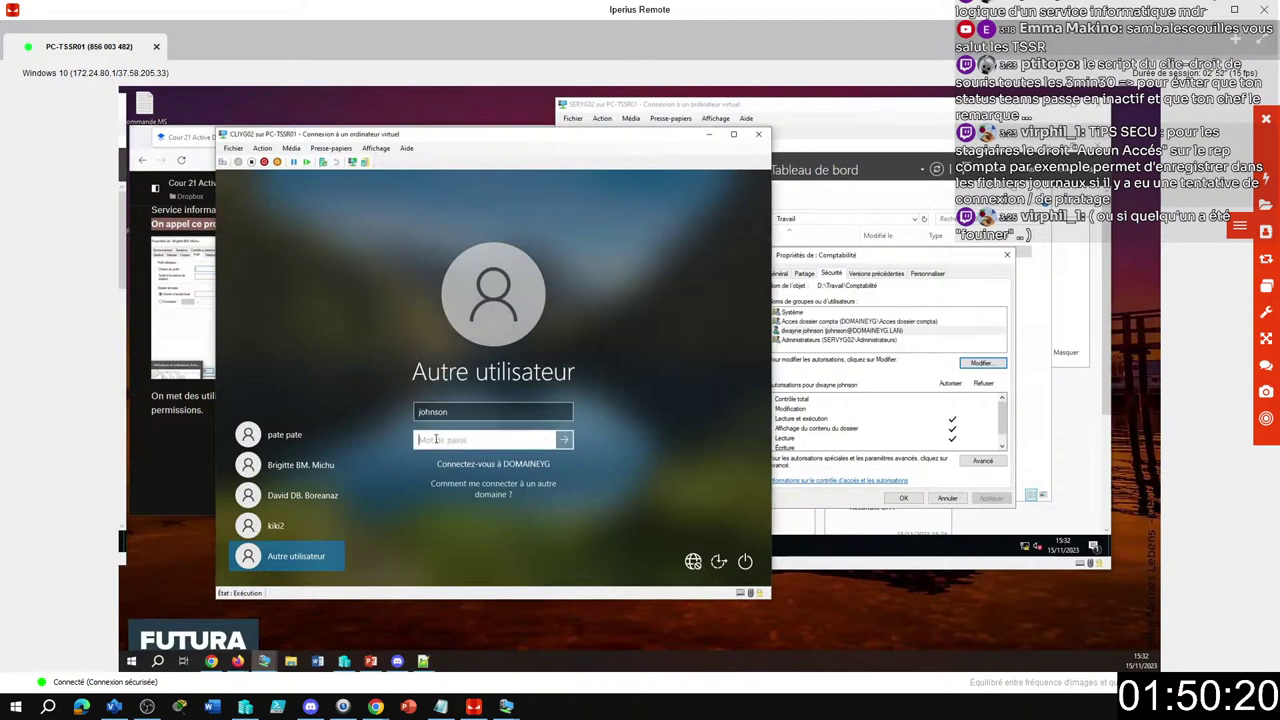
{"action": "type", "text": "•••••"}
{"action": "key", "text": "Return"}
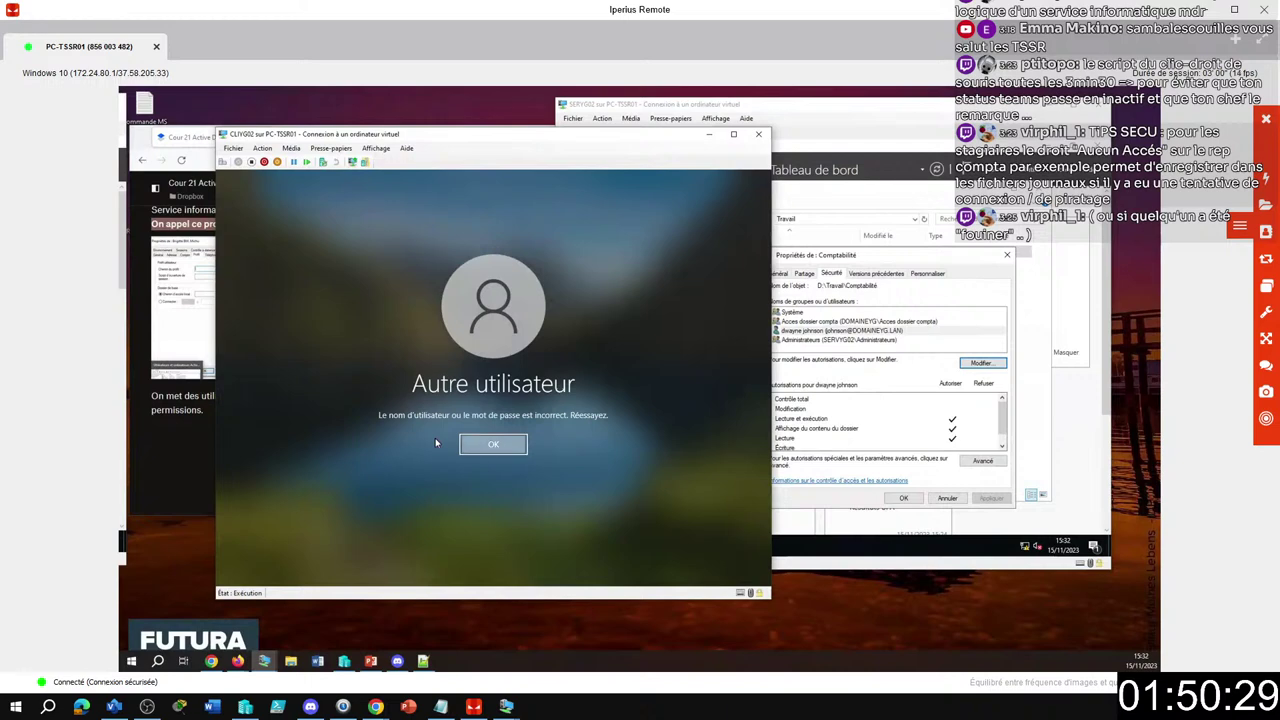
{"action": "key", "text": "Return"}
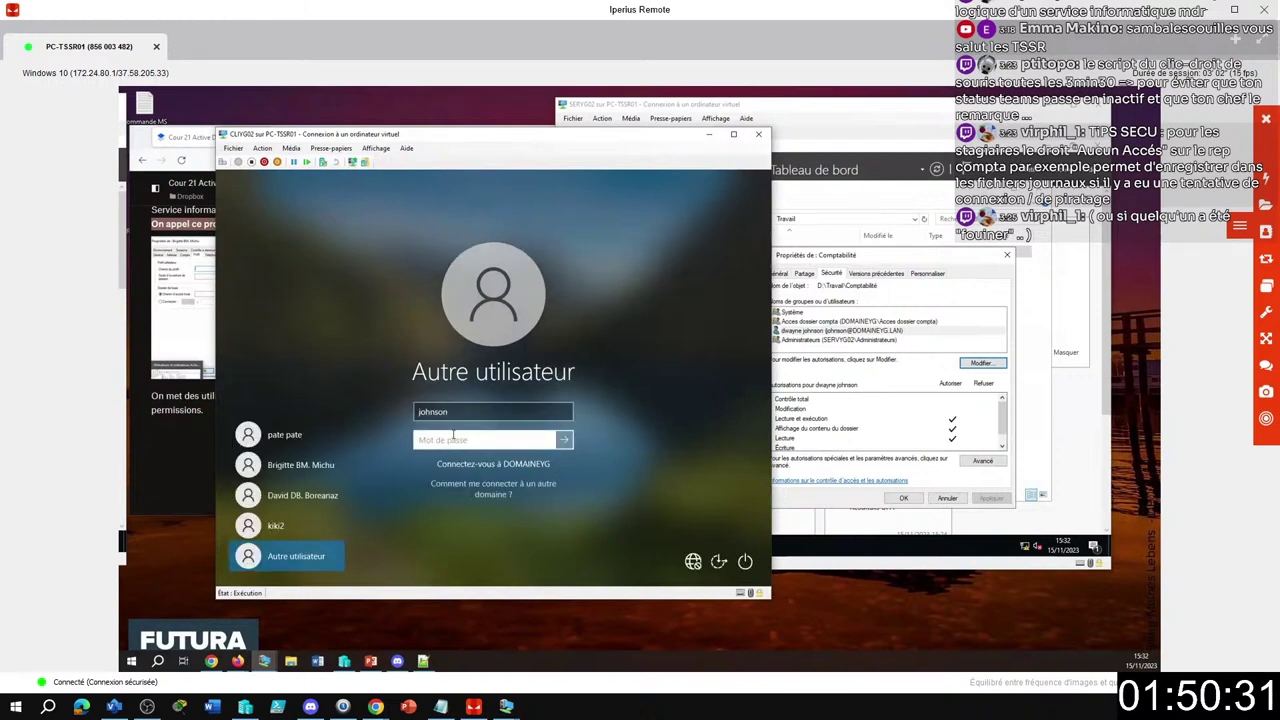
Retry signing in using the user's first name as username, then clear the rejected username.
{"action": "key", "text": "shift+Tab"}
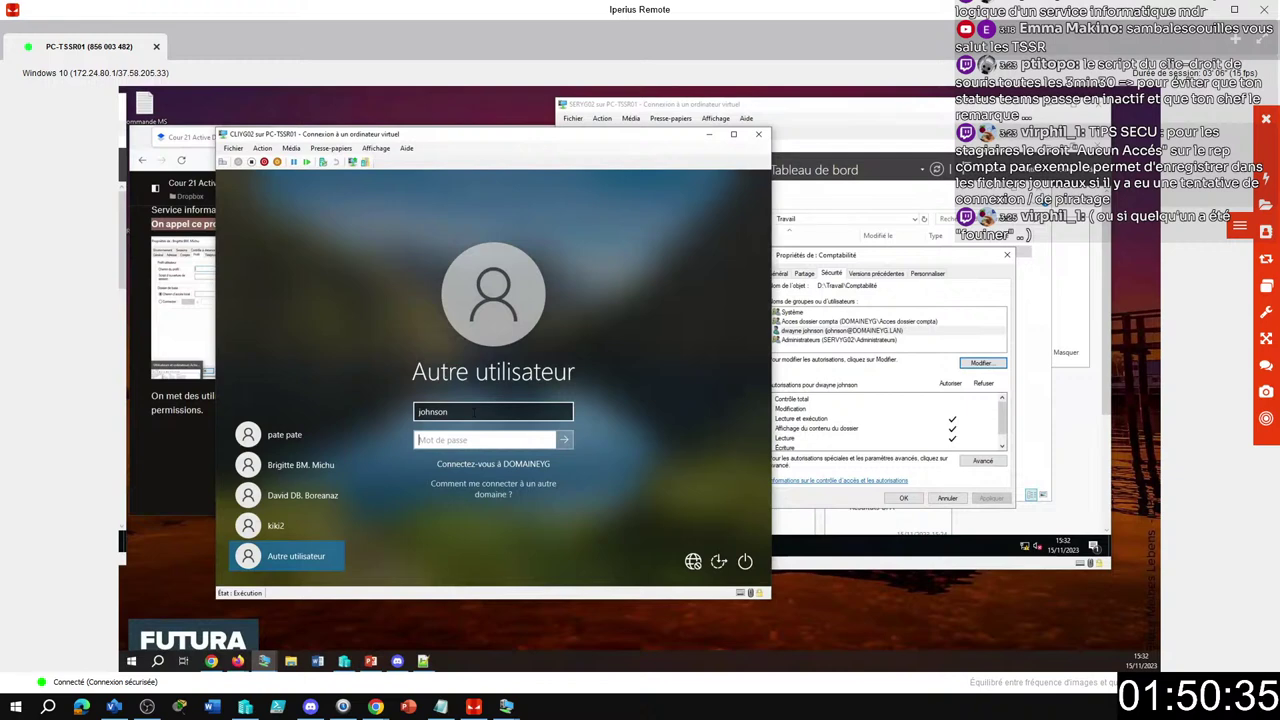
{"action": "key", "text": "shift+Tab"}
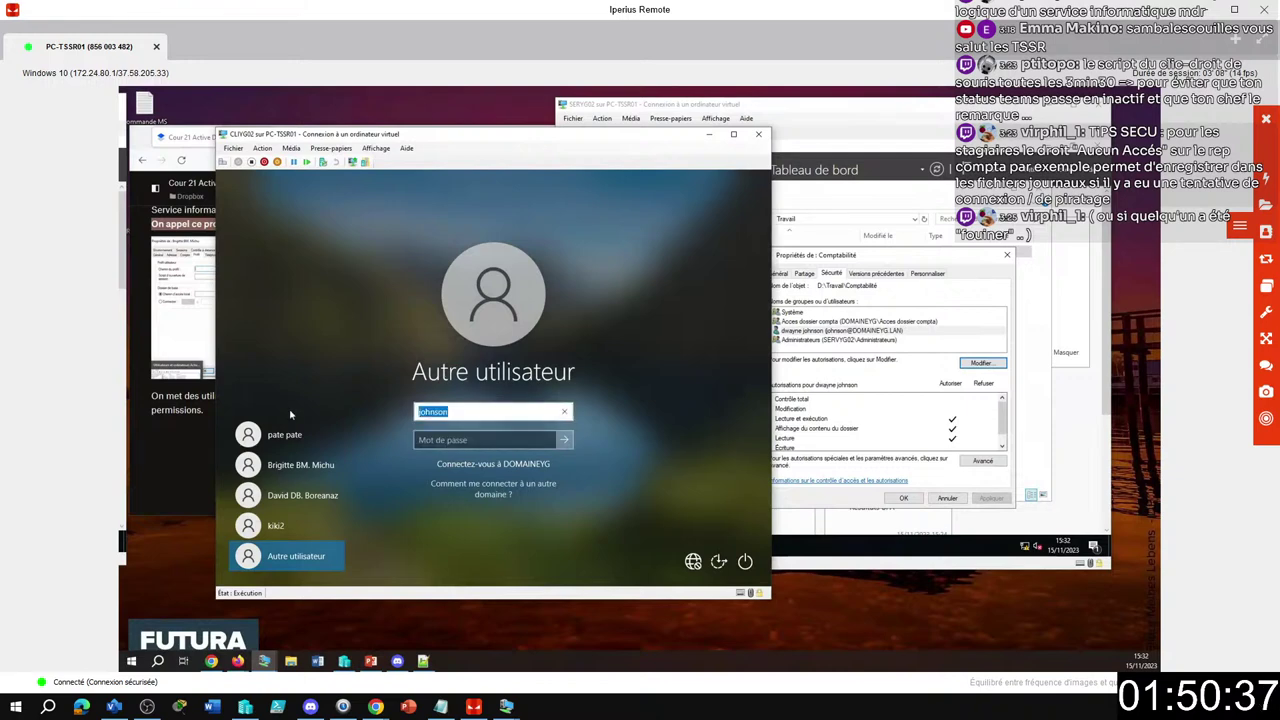
{"action": "type", "text": "dayne"}
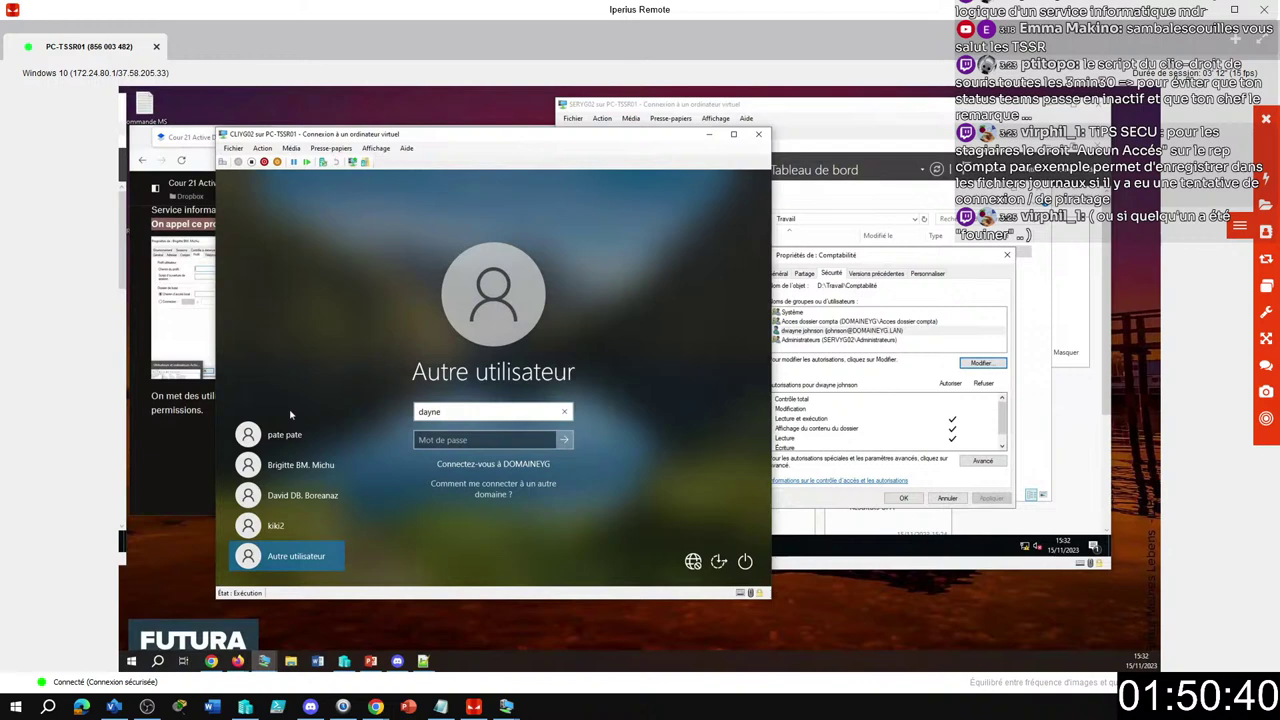
{"action": "key", "text": "BackSpace"}
{"action": "key", "text": "BackSpace"}
{"action": "key", "text": "BackSpace"}
{"action": "key", "text": "BackSpace"}
{"action": "type", "text": "wayn"}
{"action": "left_click", "coordinate": [413, 441]}
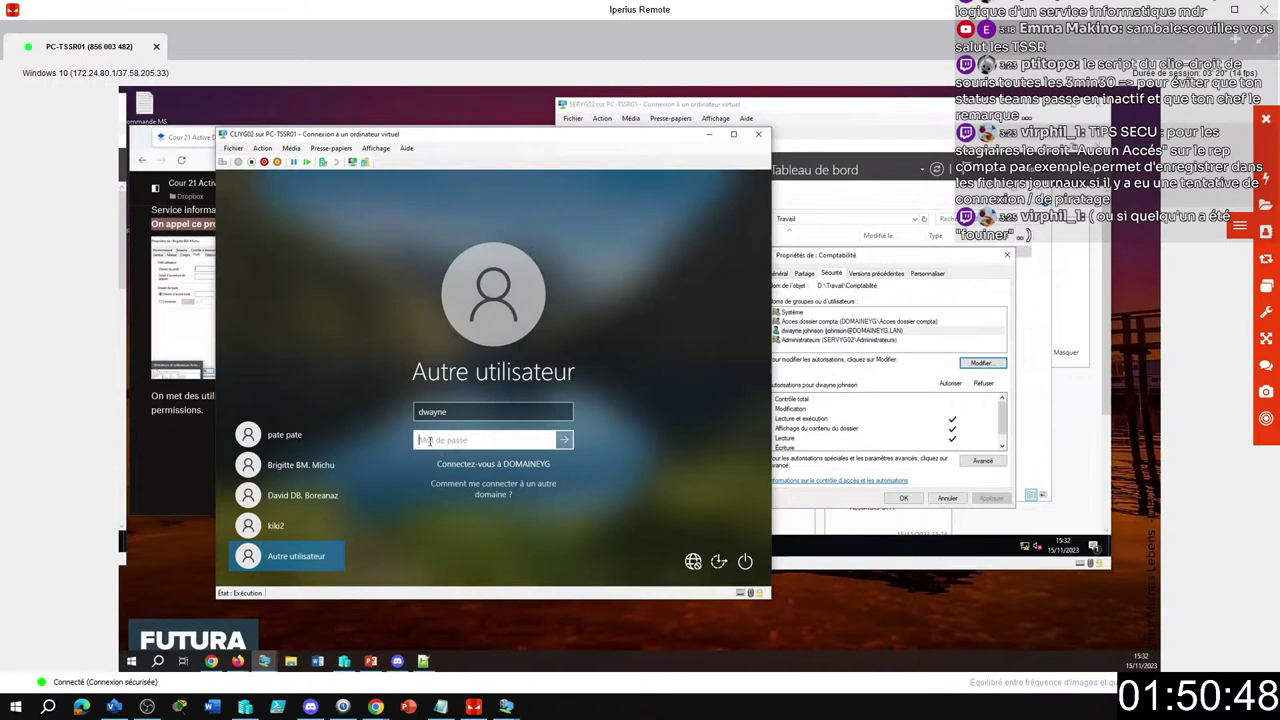
{"action": "type", "text": "****"}
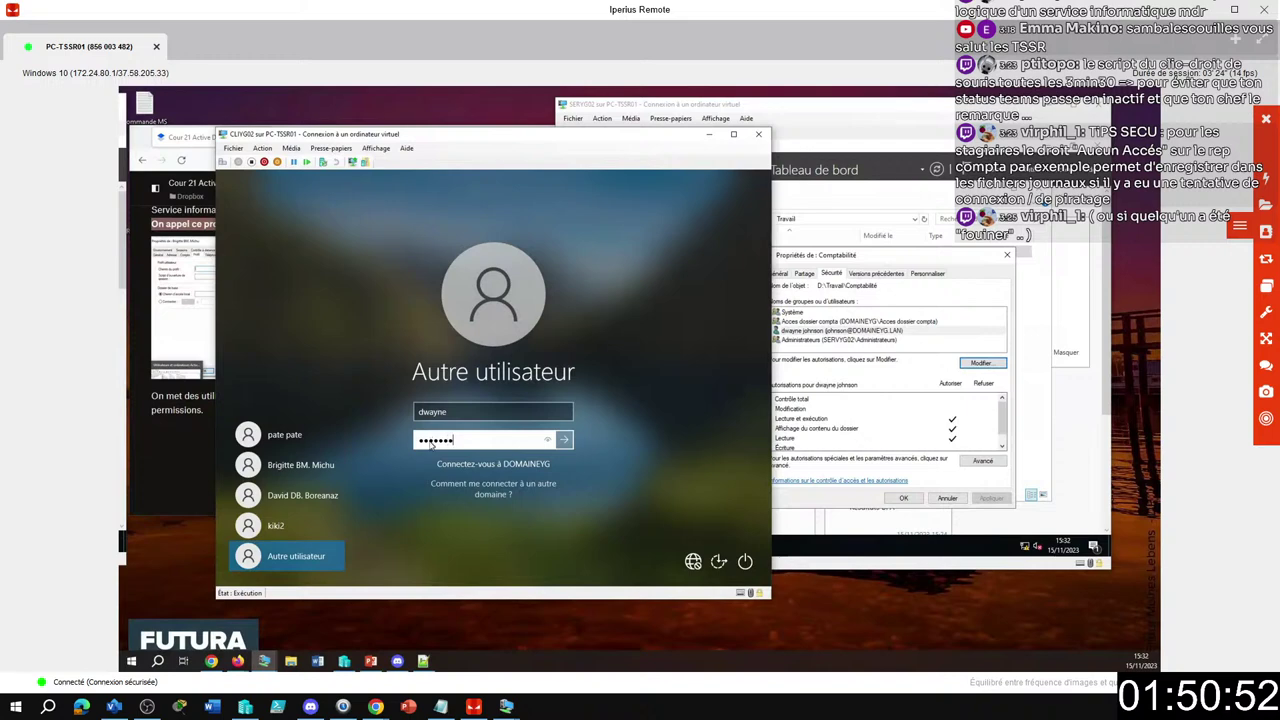
{"action": "key", "text": "Return"}
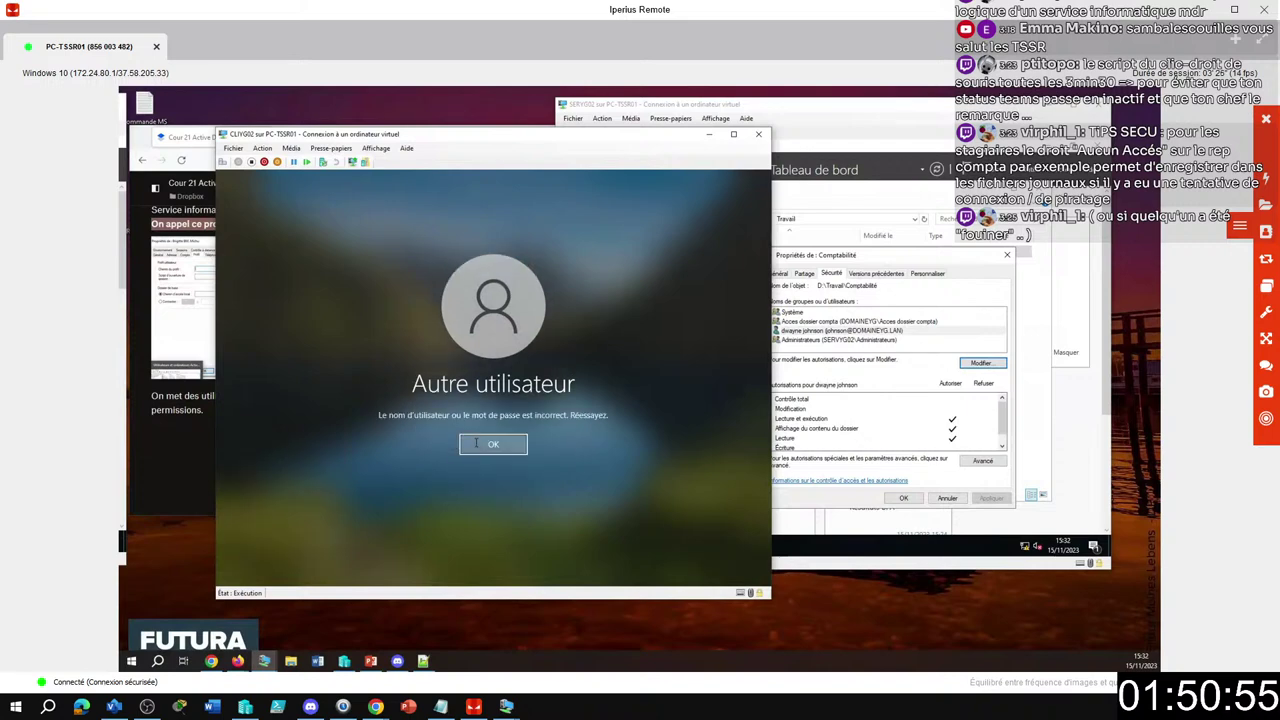
{"action": "left_click", "coordinate": [478, 447]}
{"action": "key", "text": "shift+Tab"}
{"action": "key", "text": "BackSpace"}
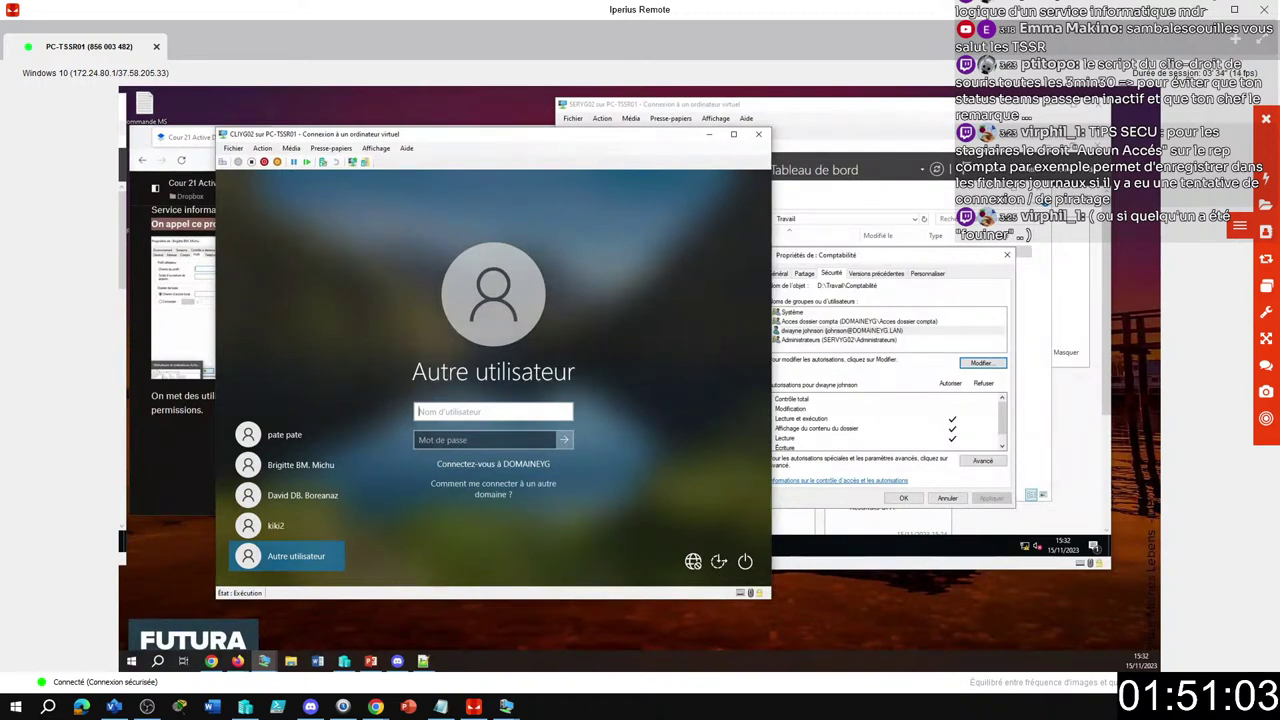
{"action": "left_click", "coordinate": [1266, 285]}
On the server monitor, reopen the user's properties from the group's Membres list and view the Compte tab logon name.
{"action": "left_click", "coordinate": [1174, 284]}
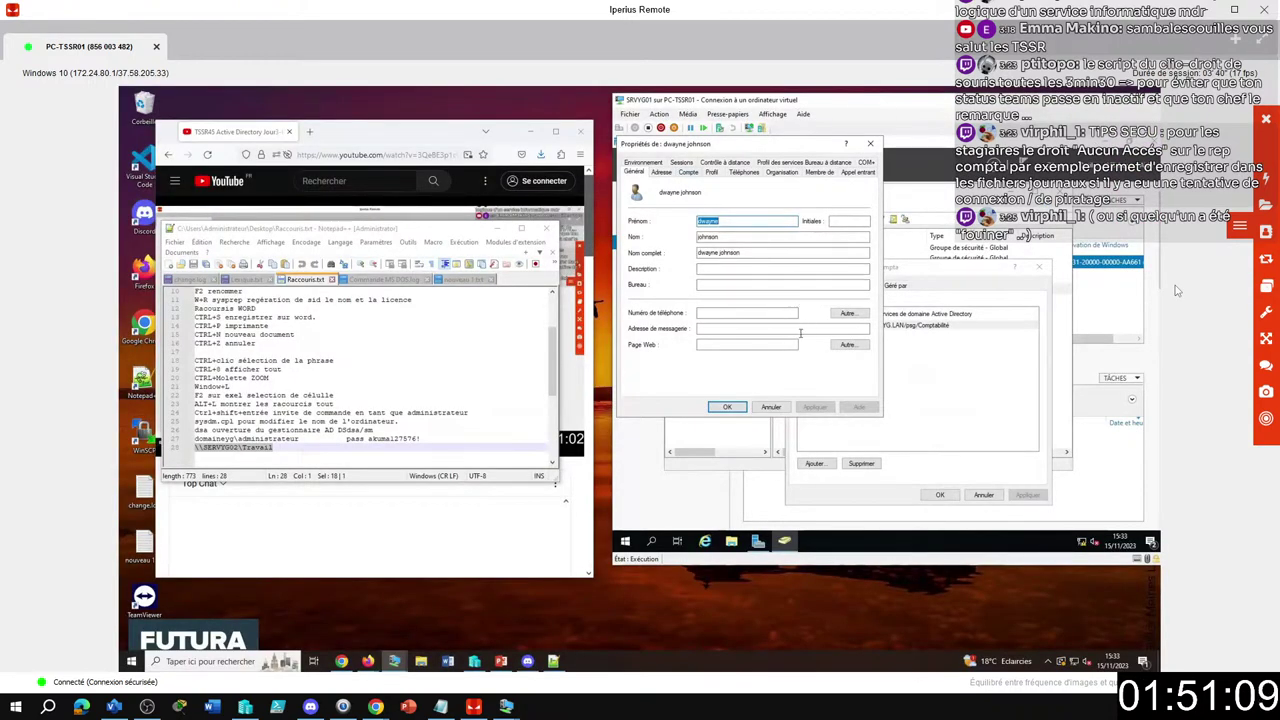
{"action": "left_click", "coordinate": [765, 407]}
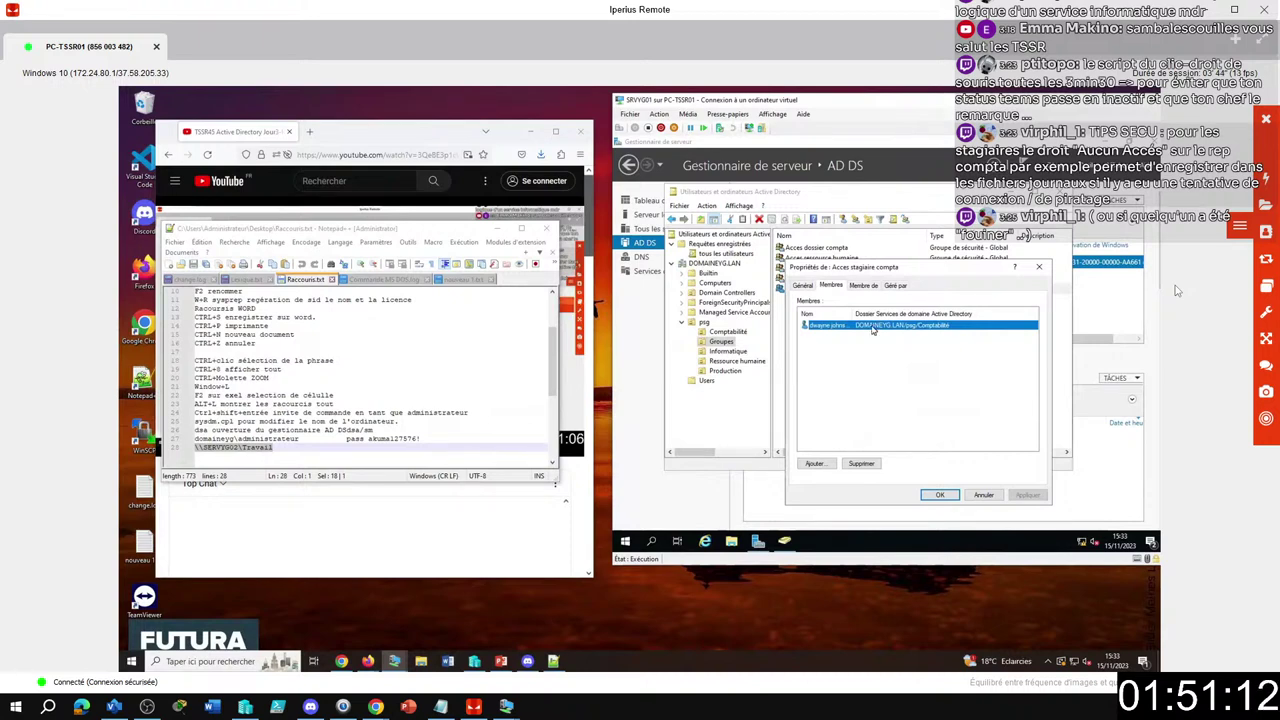
{"action": "double_click", "coordinate": [872, 330]}
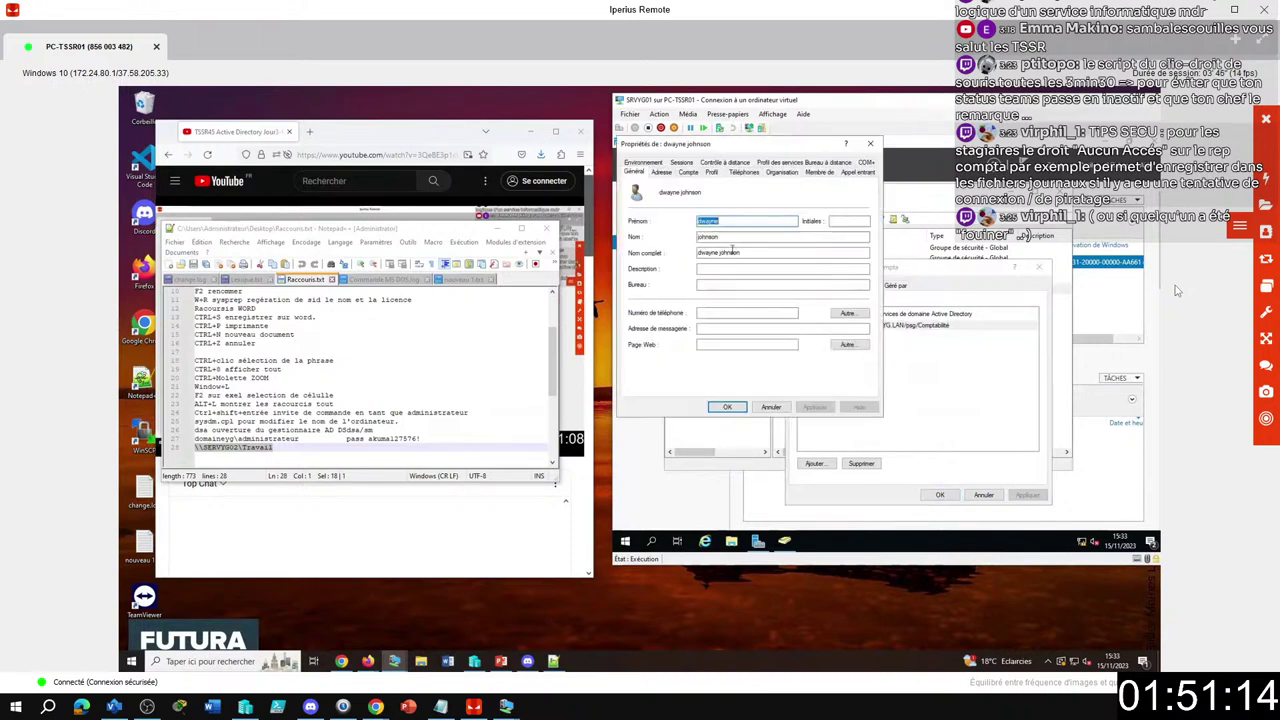
{"action": "left_click", "coordinate": [690, 173]}
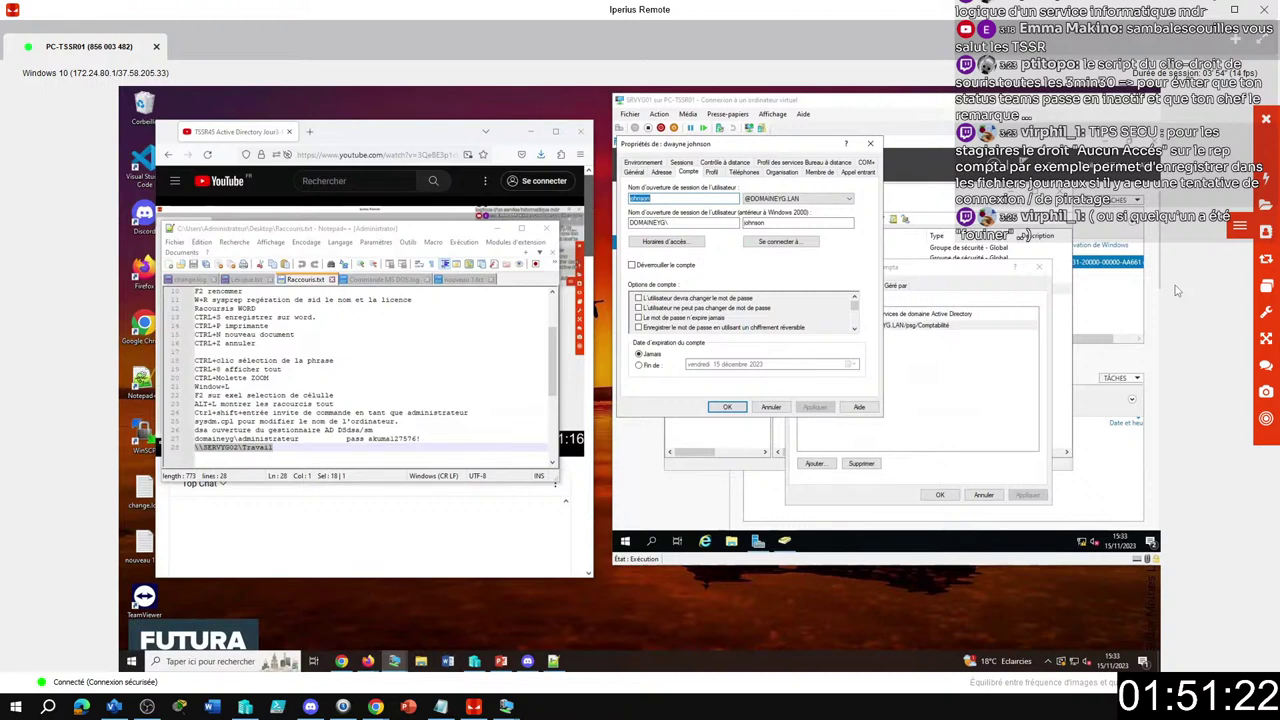
{"action": "left_click", "coordinate": [1268, 288]}
On Moniteur 1, retry the domain logon with the password, dismiss the error, and return to Moniteur 2.
{"action": "left_click", "coordinate": [1220, 312]}
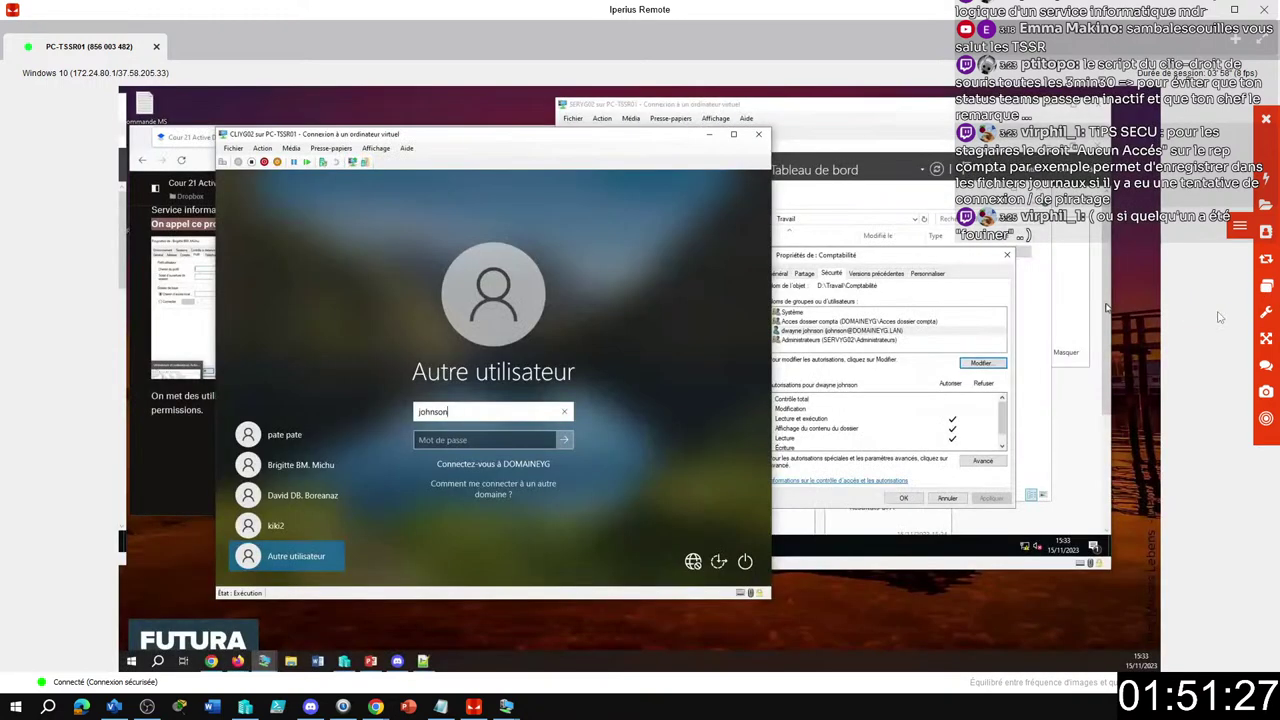
{"action": "key", "text": "Tab"}
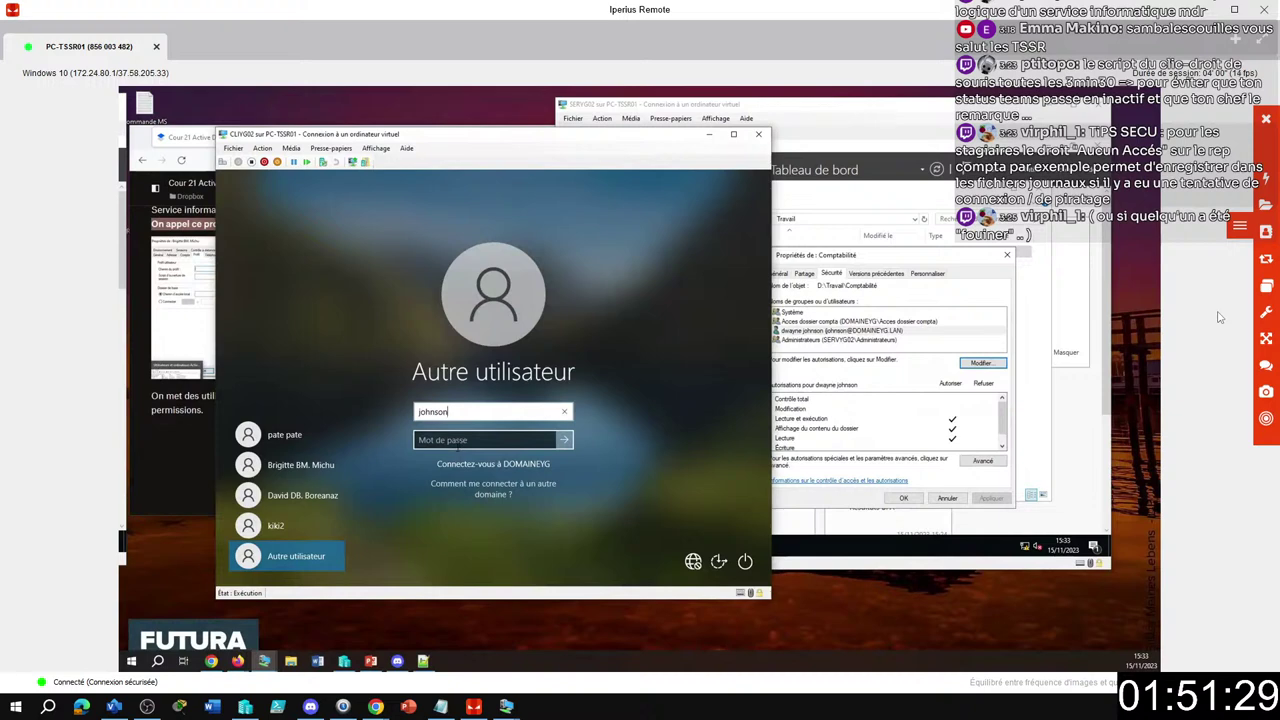
{"action": "type", "text": "****"}
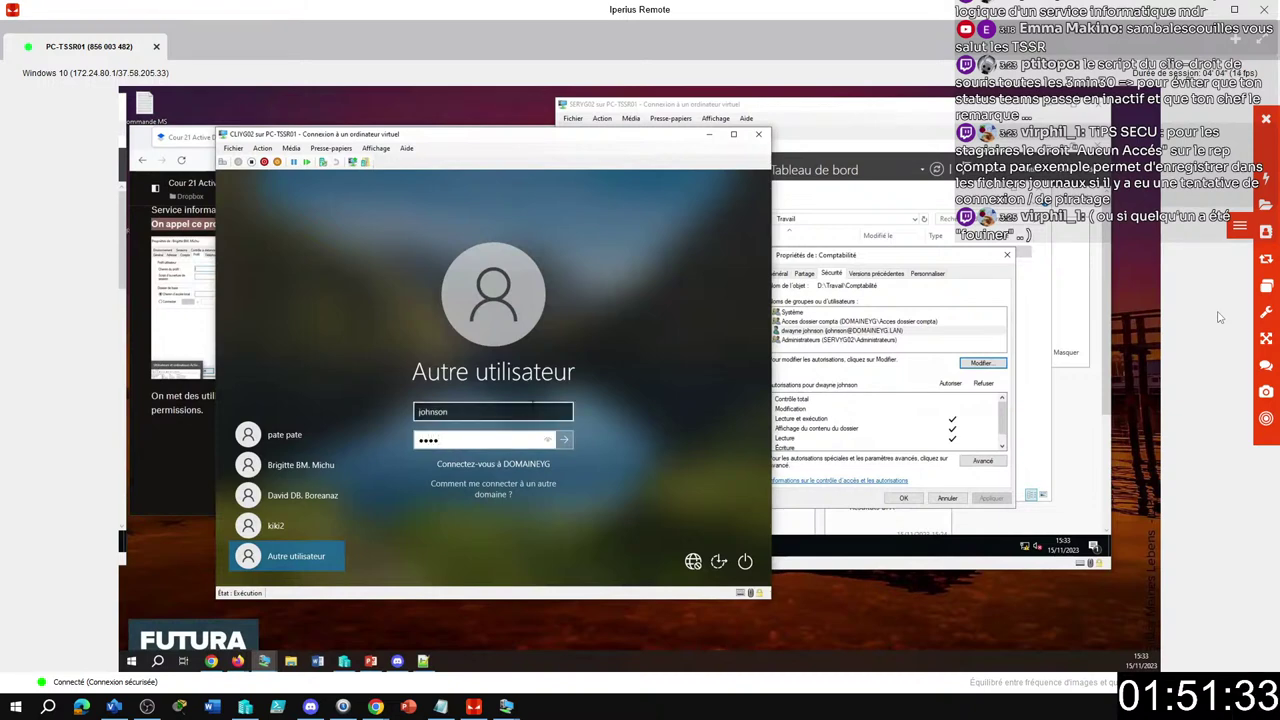
{"action": "type", "text": "***"}
{"action": "key", "text": "Return"}
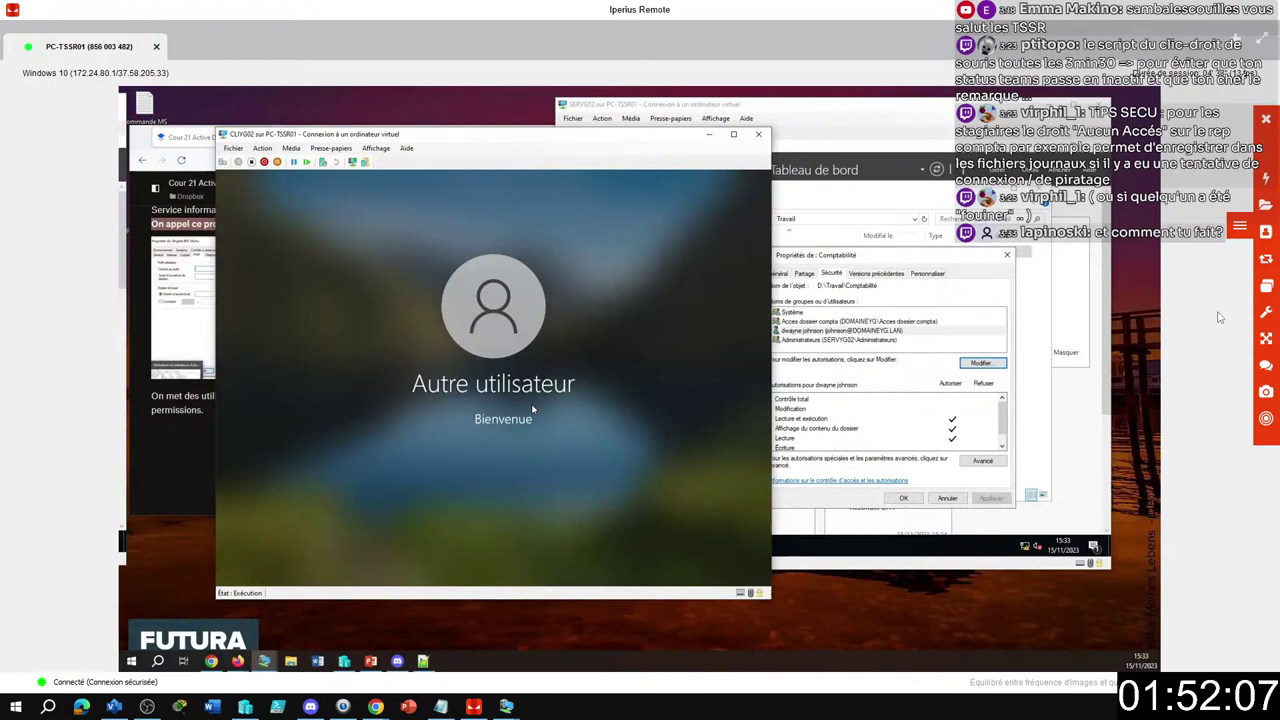
{"action": "key", "text": "Return"}
{"action": "left_click", "coordinate": [1266, 285]}
{"action": "left_click", "coordinate": [1198, 304]}
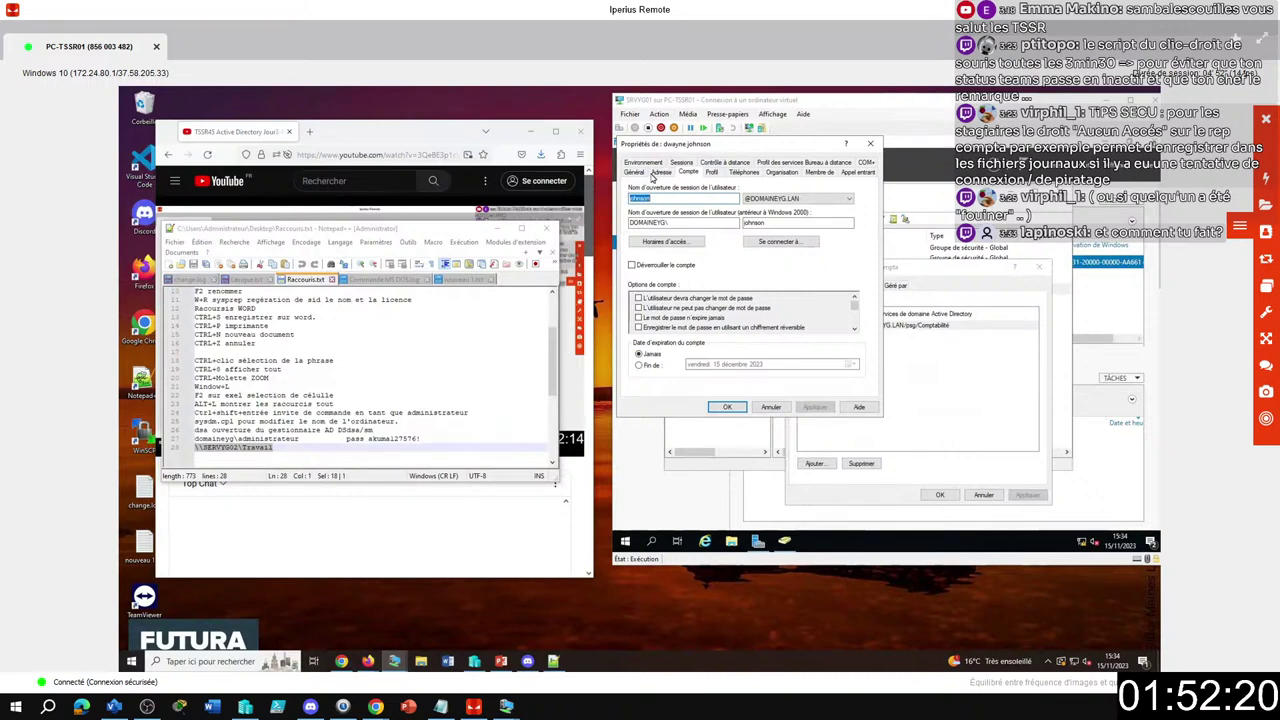
Close the user and group dialogs, then open and close the user's properties from the Comptabilité OU.
{"action": "left_click", "coordinate": [770, 407]}
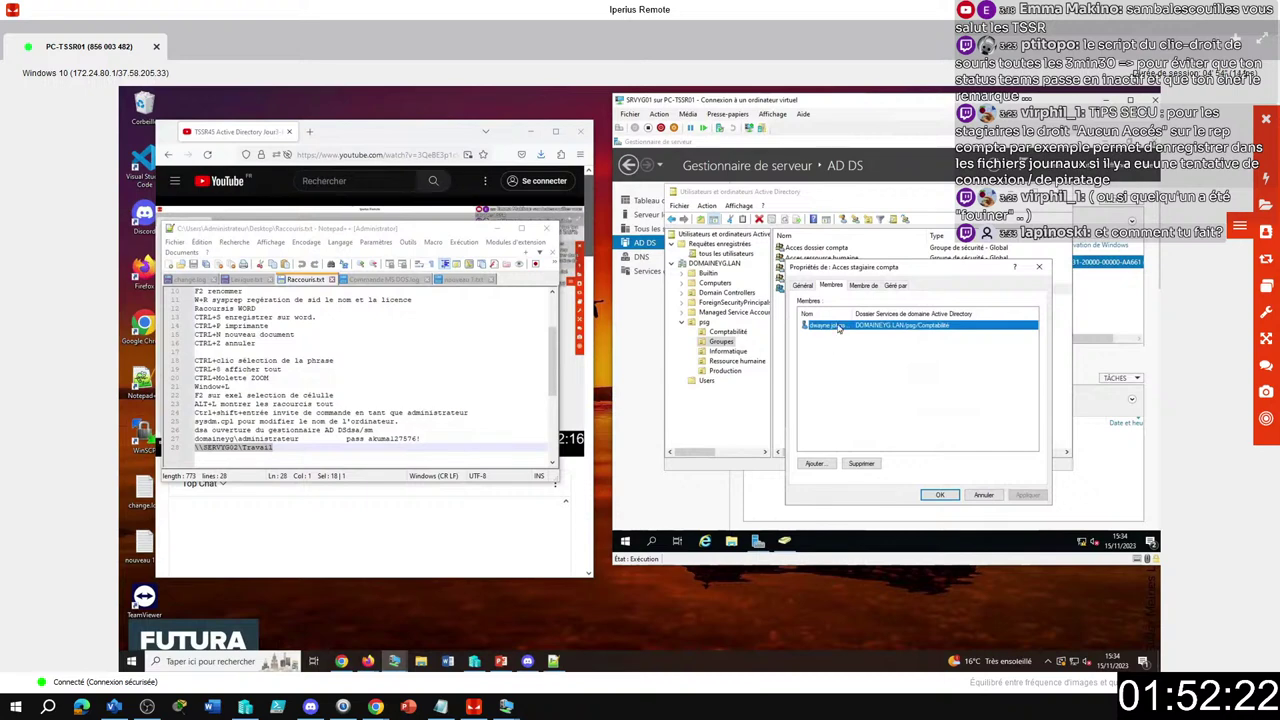
{"action": "left_click", "coordinate": [982, 495]}
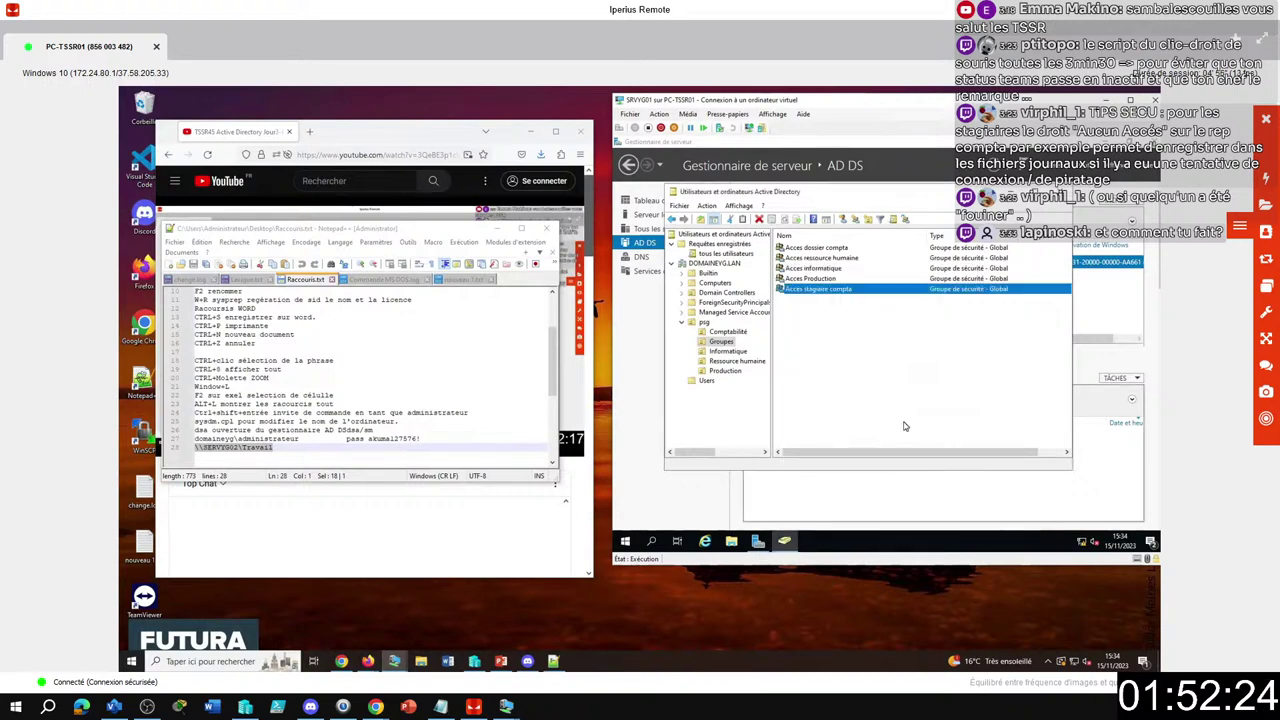
{"action": "left_click", "coordinate": [740, 334]}
{"action": "left_click", "coordinate": [803, 279]}
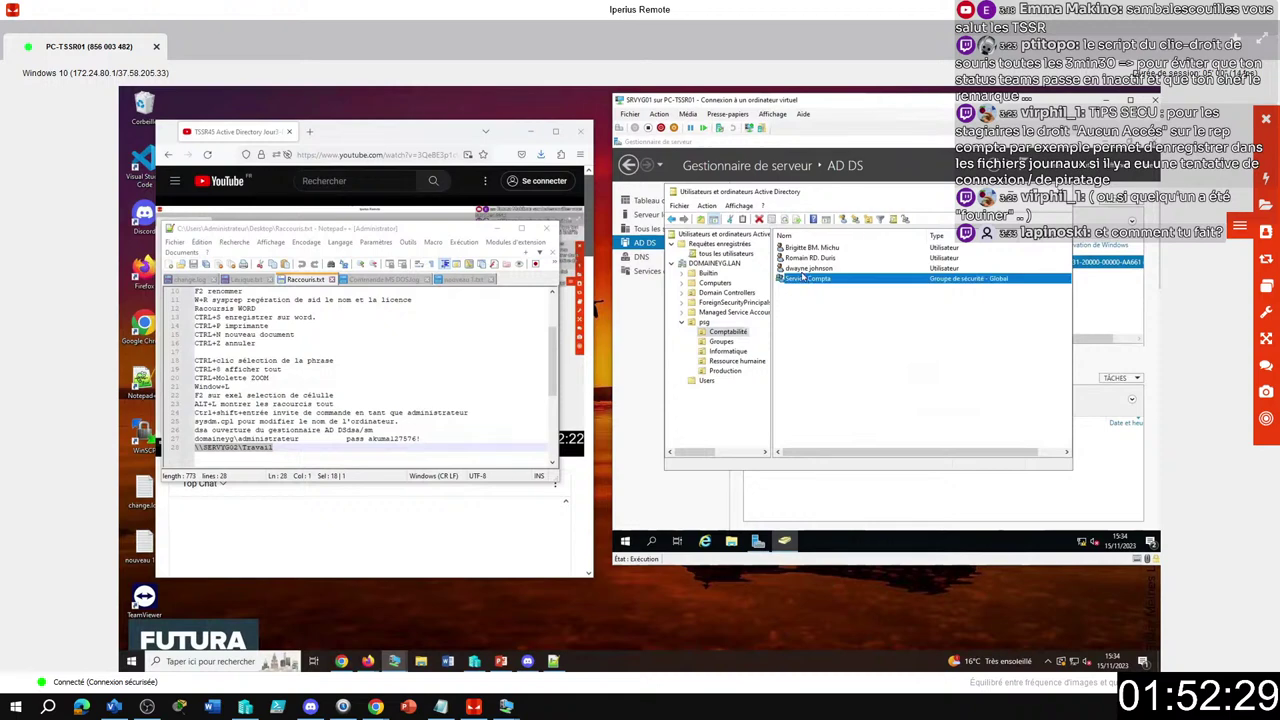
{"action": "right_click", "coordinate": [806, 269]}
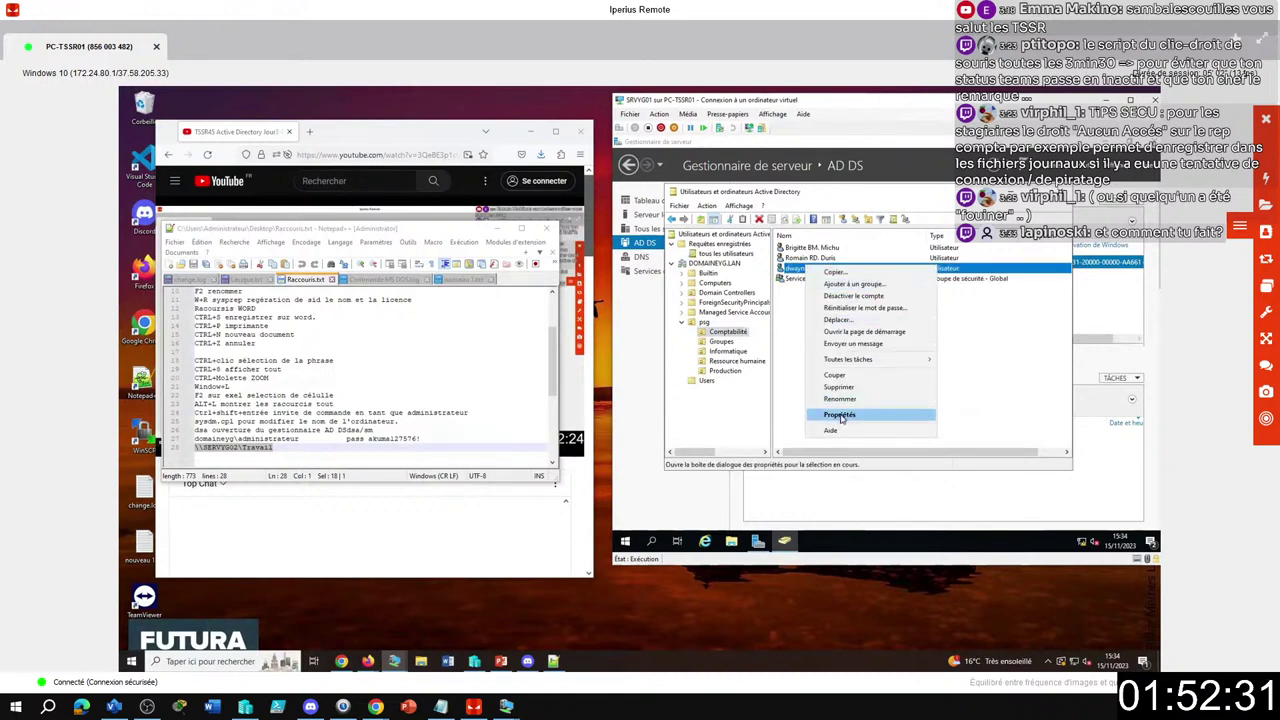
{"action": "left_click", "coordinate": [840, 414]}
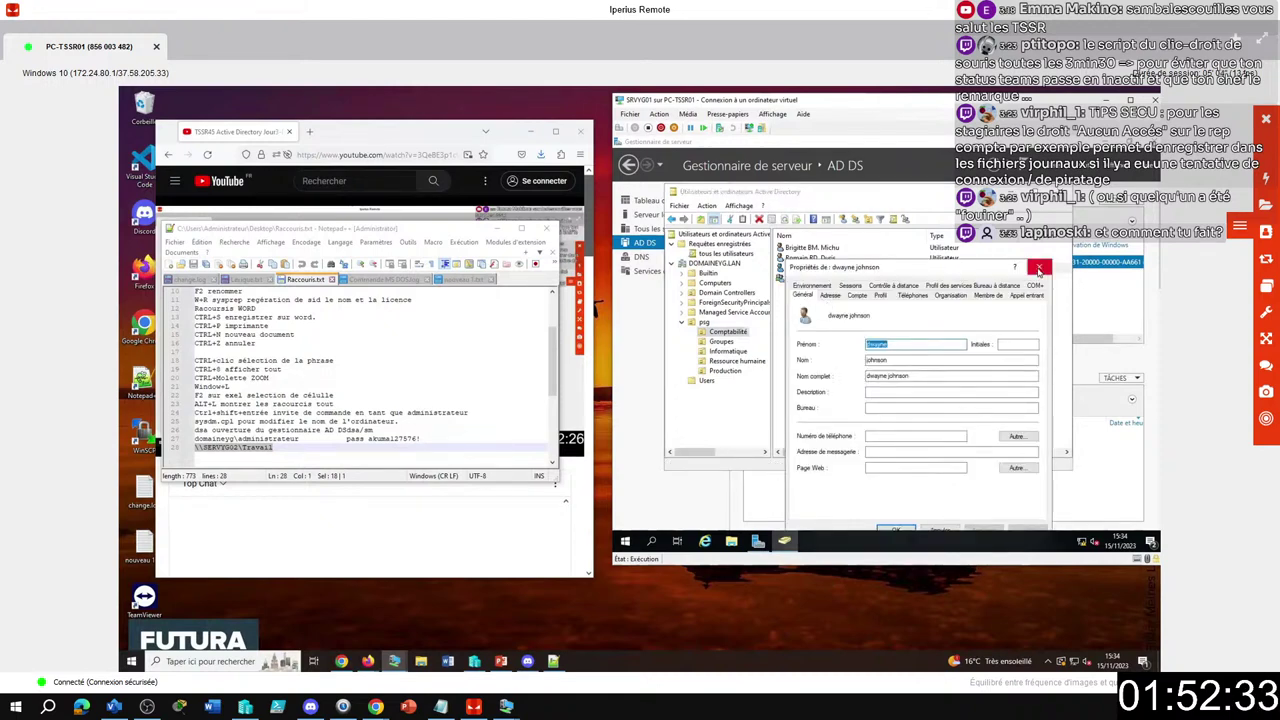
{"action": "left_click", "coordinate": [1039, 267]}
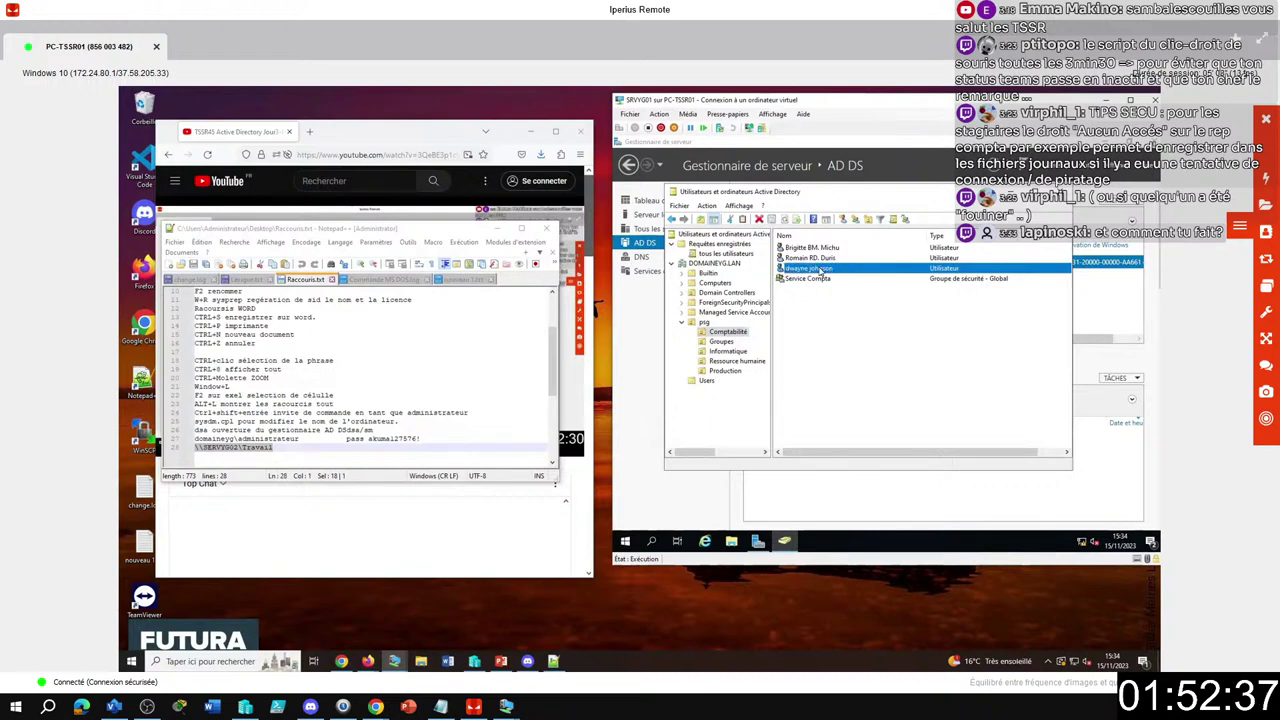
Start resetting the domain user's password and enter a new password.
{"action": "right_click", "coordinate": [820, 270]}
{"action": "left_click", "coordinate": [858, 309]}
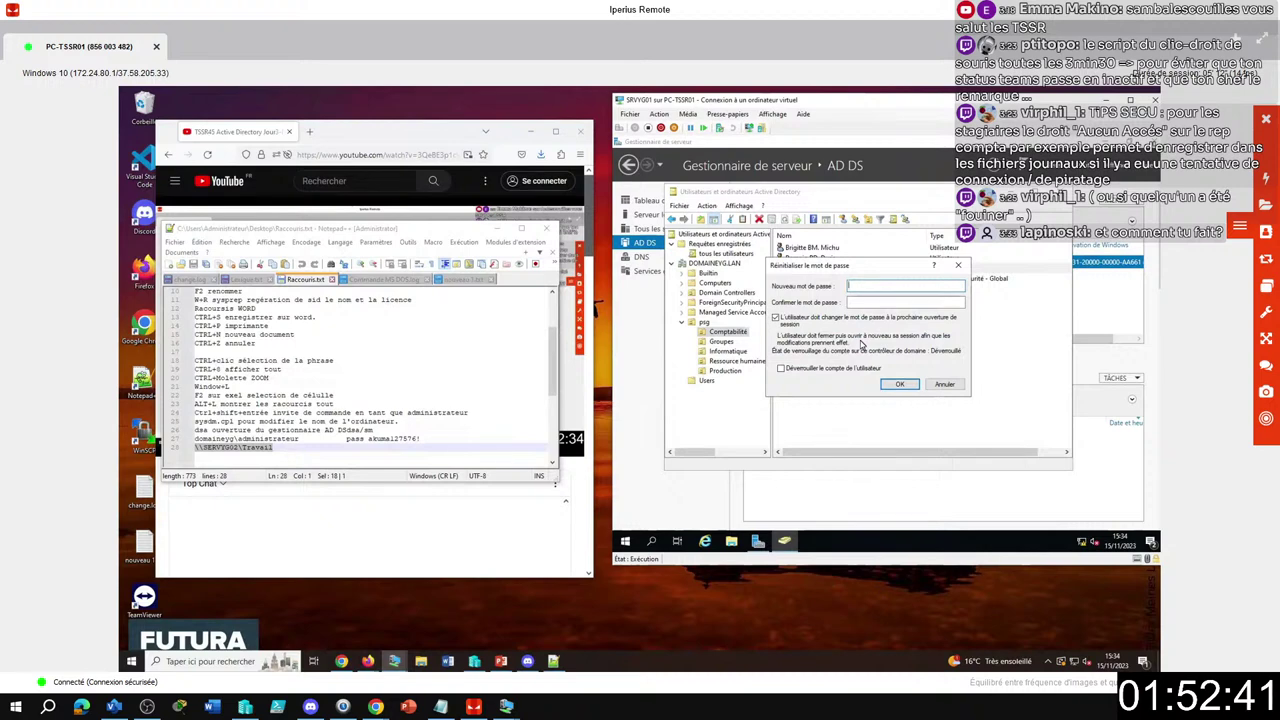
{"action": "key", "text": "BackSpace"}
{"action": "key", "text": "BackSpace"}
{"action": "key", "text": "BackSpace"}
{"action": "key", "text": "BackSpace"}
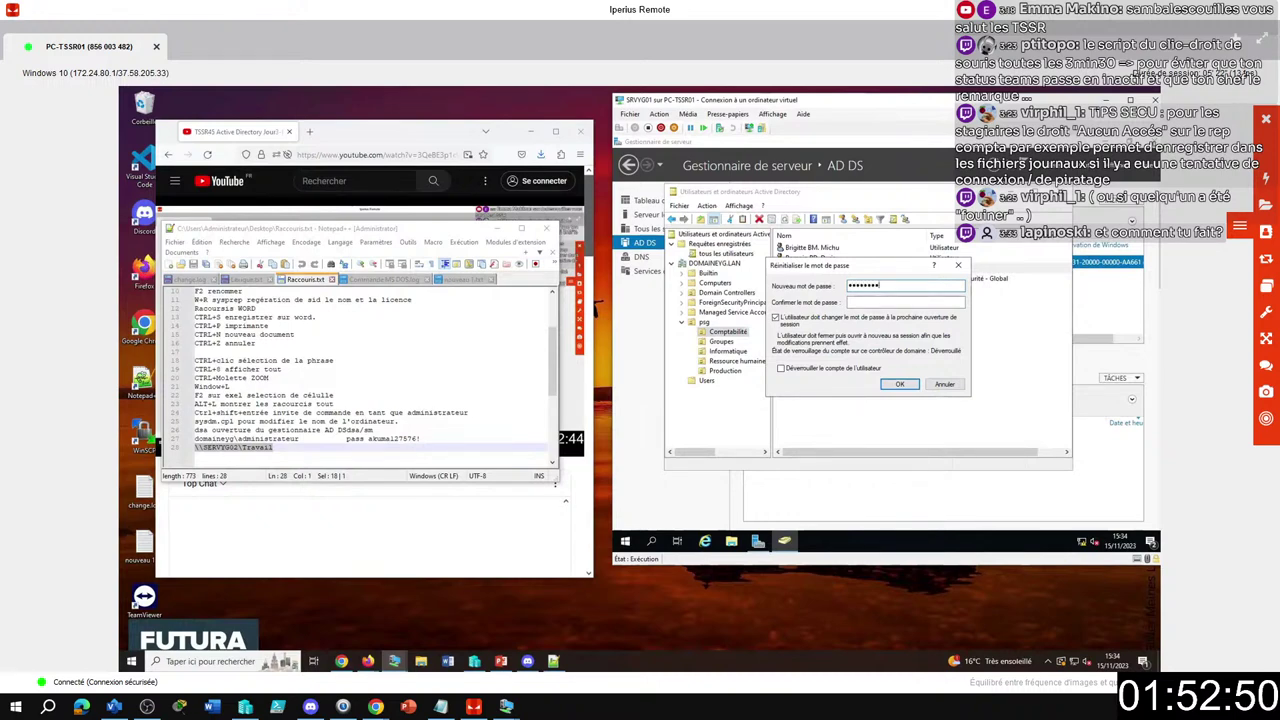
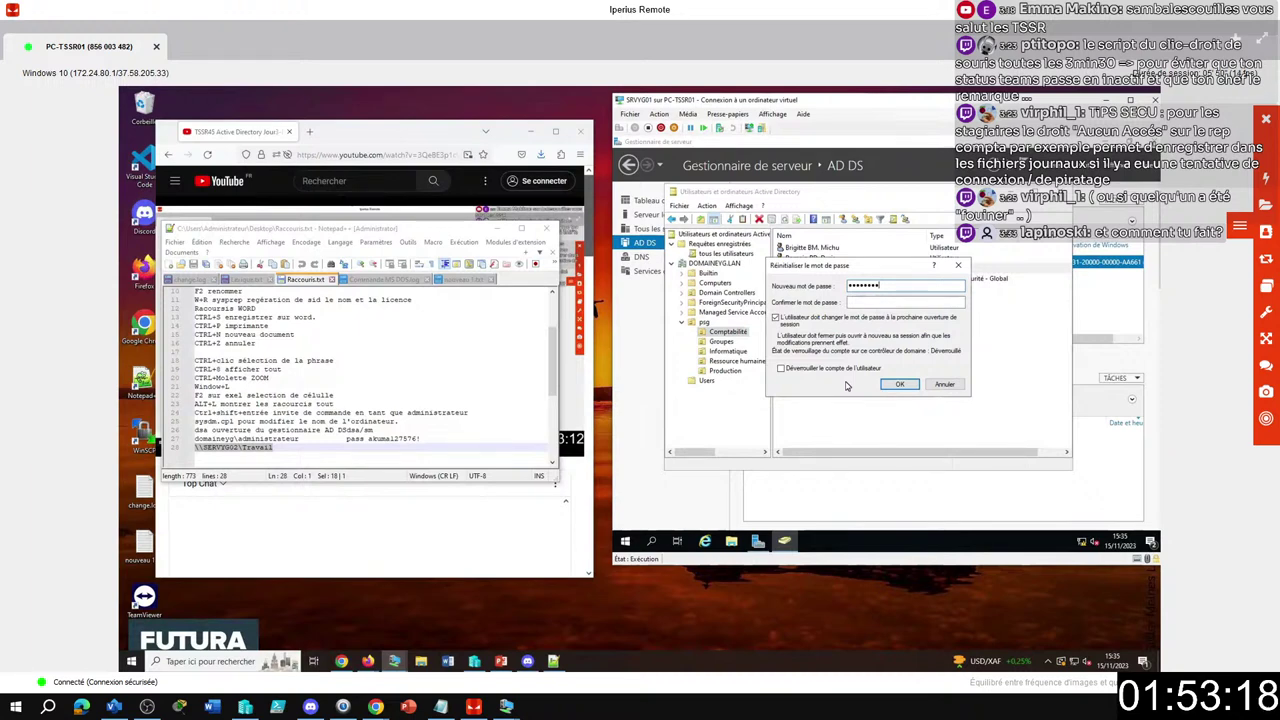
Confirm the new password, apply the reset, and begin renaming the Service Compta group.
{"action": "left_click", "coordinate": [893, 302]}
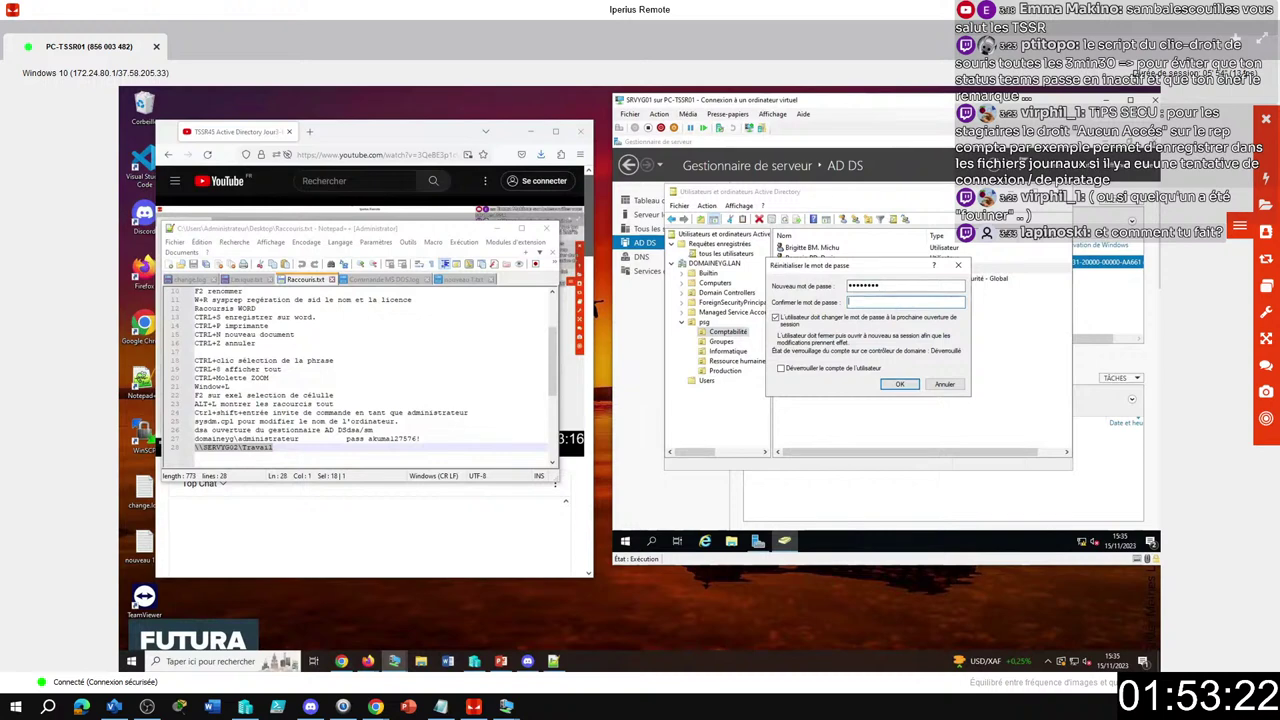
{"action": "left_click", "coordinate": [886, 385]}
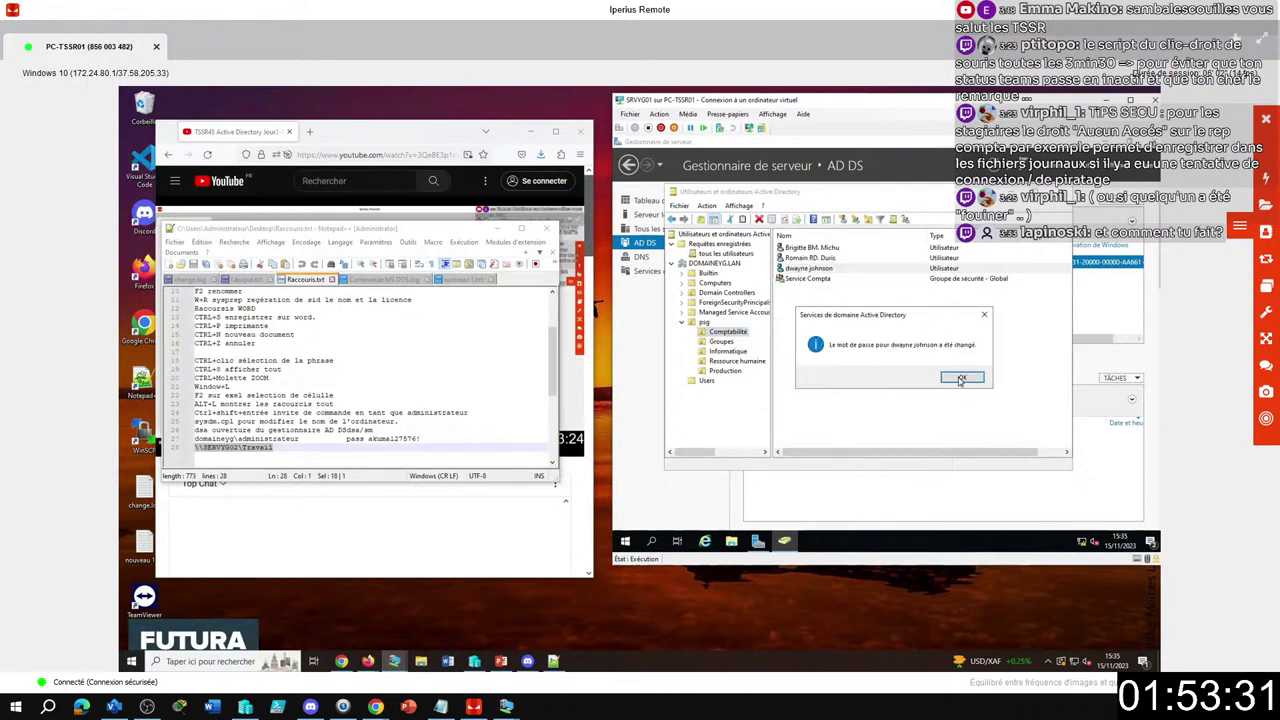
{"action": "left_click", "coordinate": [962, 381]}
{"action": "left_click", "coordinate": [905, 278]}
{"action": "key", "text": "F2"}
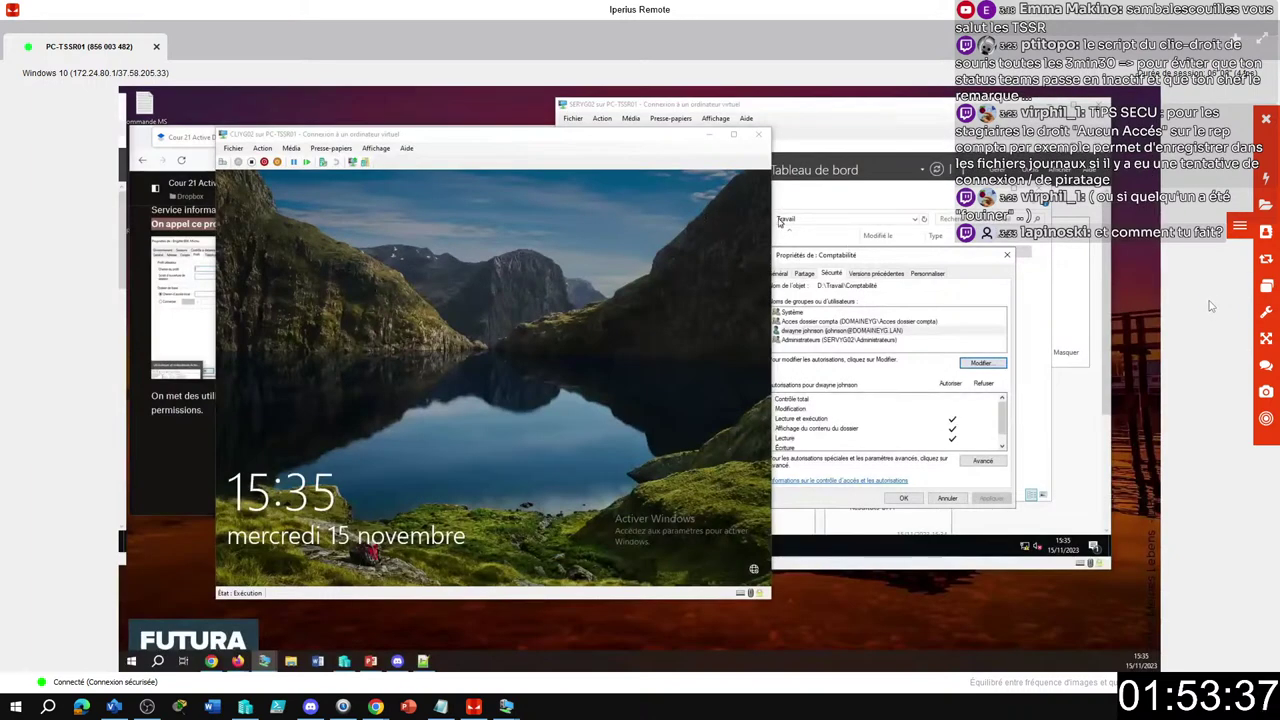
Dismiss the client VM lock screen and sign in via Autre utilisateur with the domain user's credentials.
{"action": "left_click", "coordinate": [225, 162]}
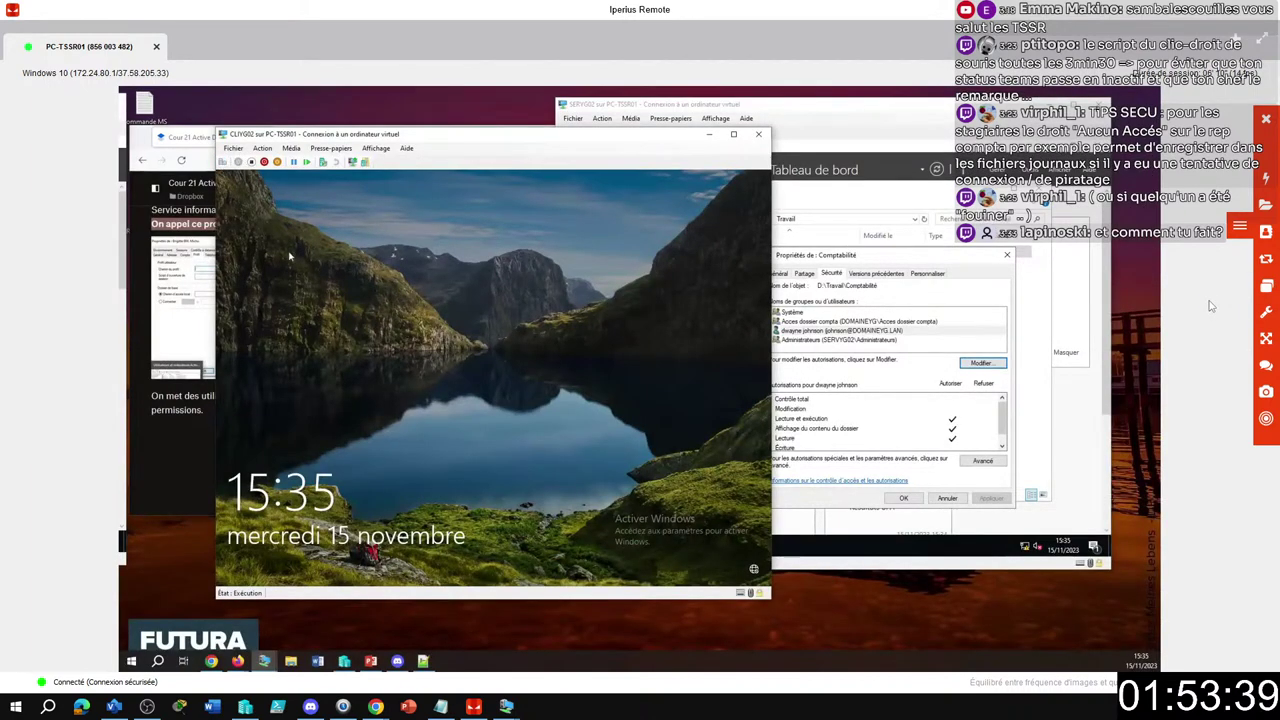
{"action": "left_click", "coordinate": [228, 176]}
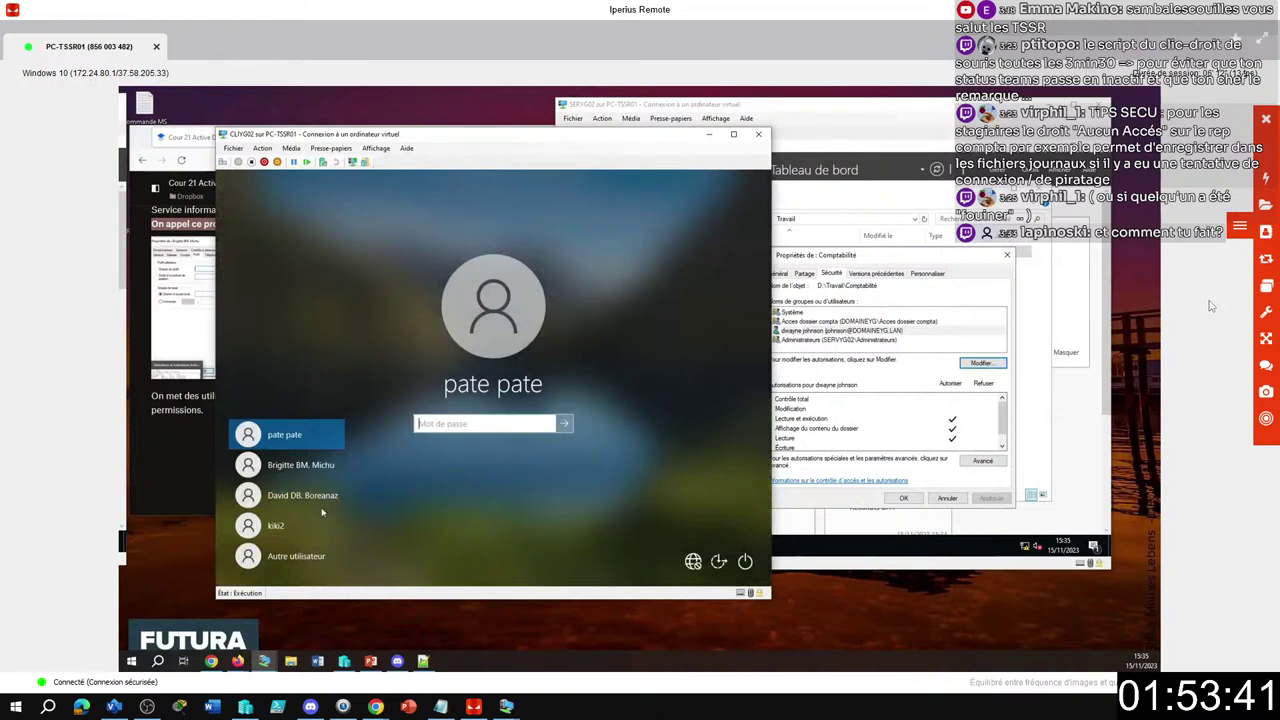
{"action": "left_click", "coordinate": [284, 564]}
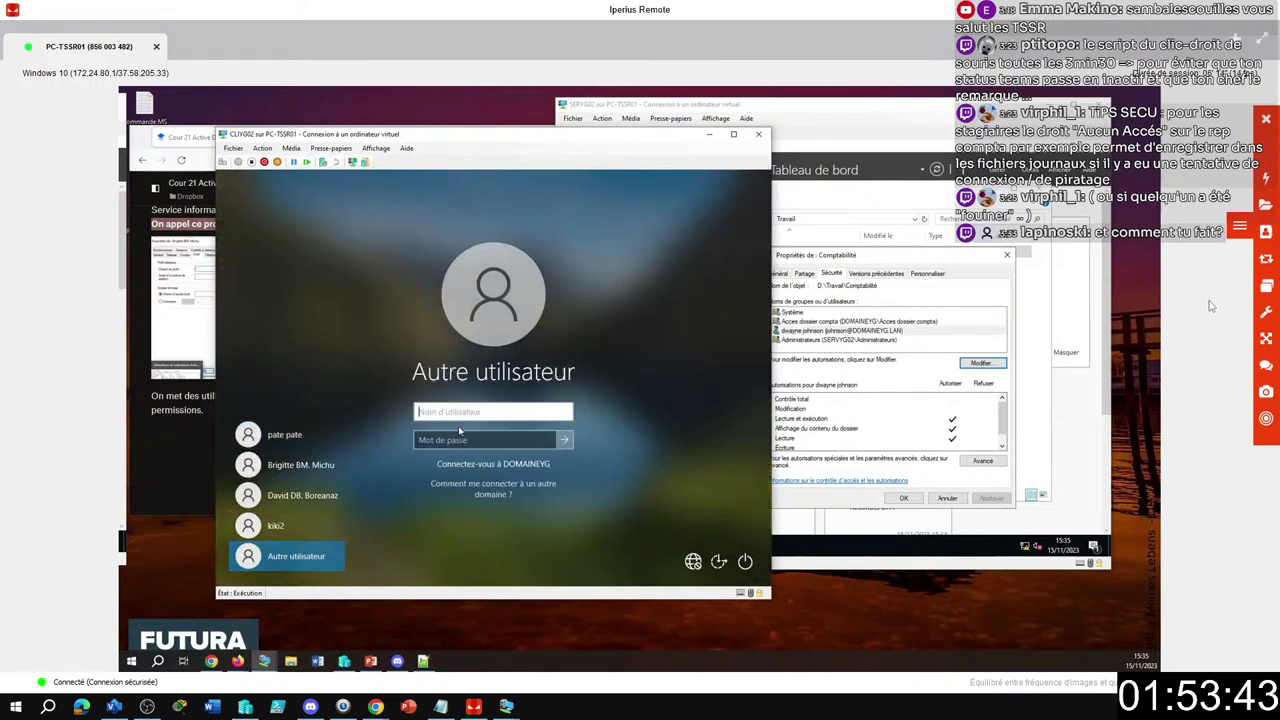
{"action": "type", "text": "johnson"}
{"action": "key", "text": "Tab"}
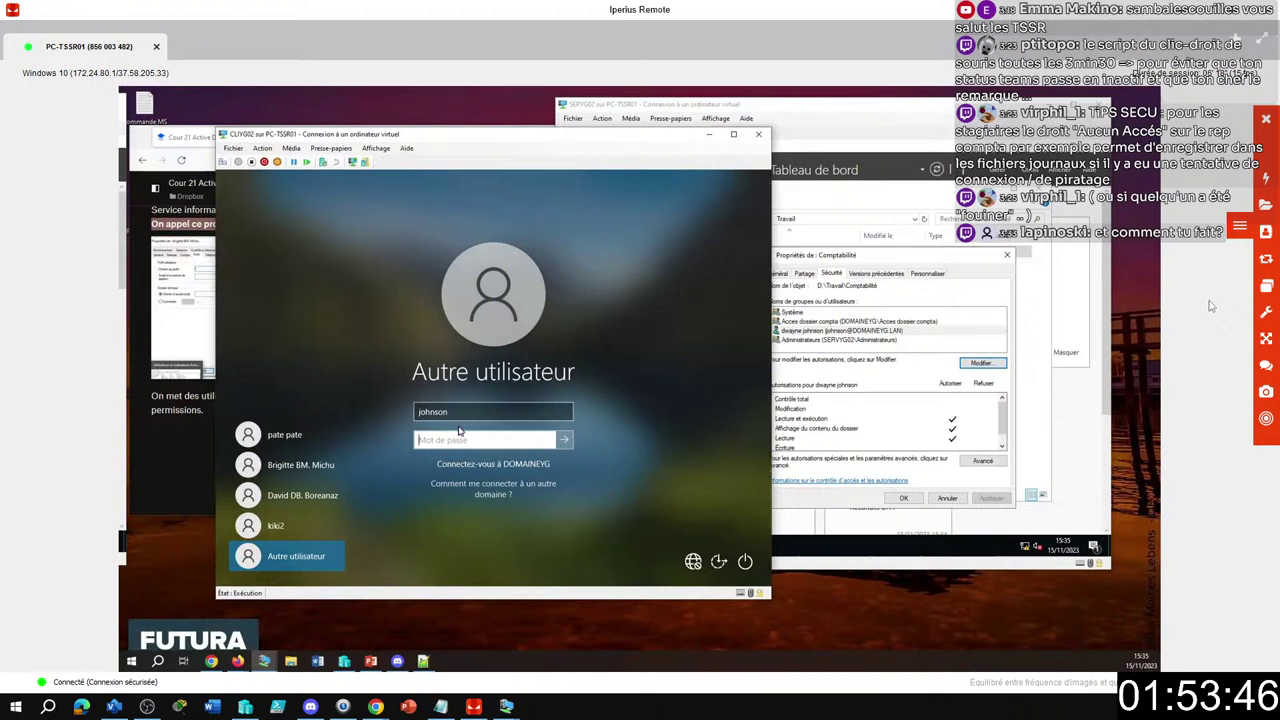
{"action": "key", "text": "Return"}
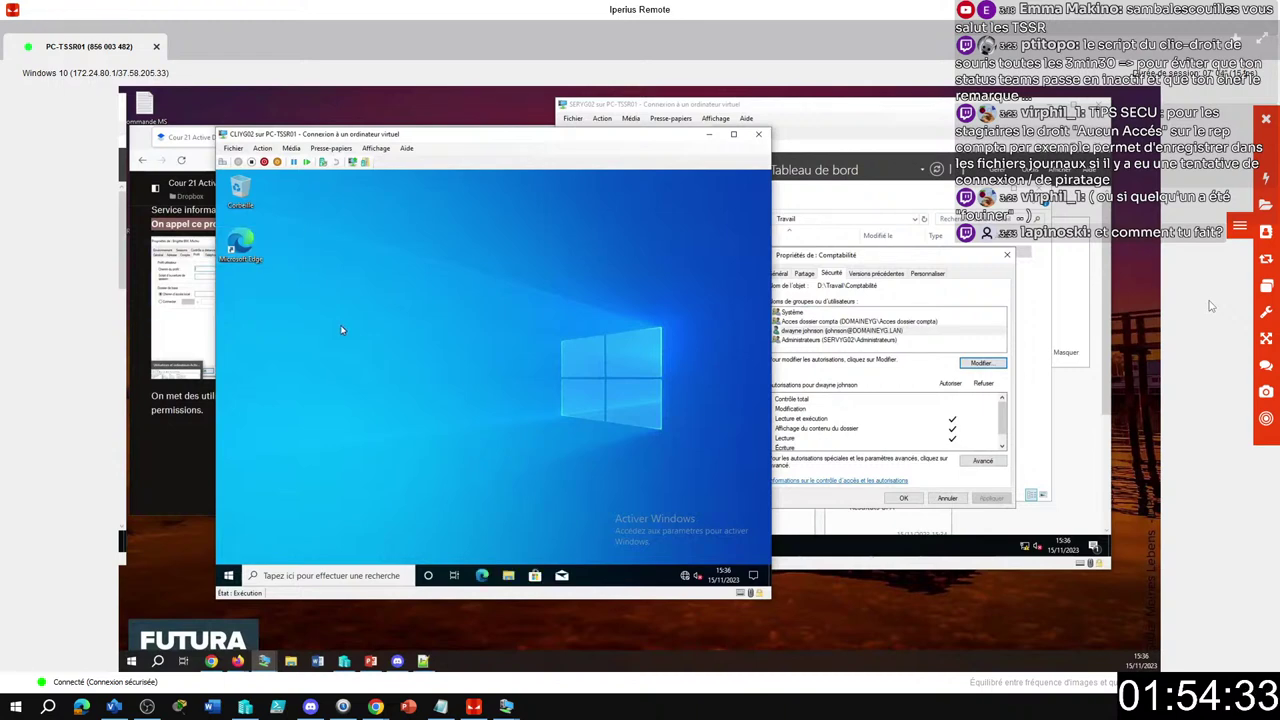
Open File Explorer, then run \\SERVYG02\Travail from the Run box to open the share.
{"action": "key", "text": "super"}
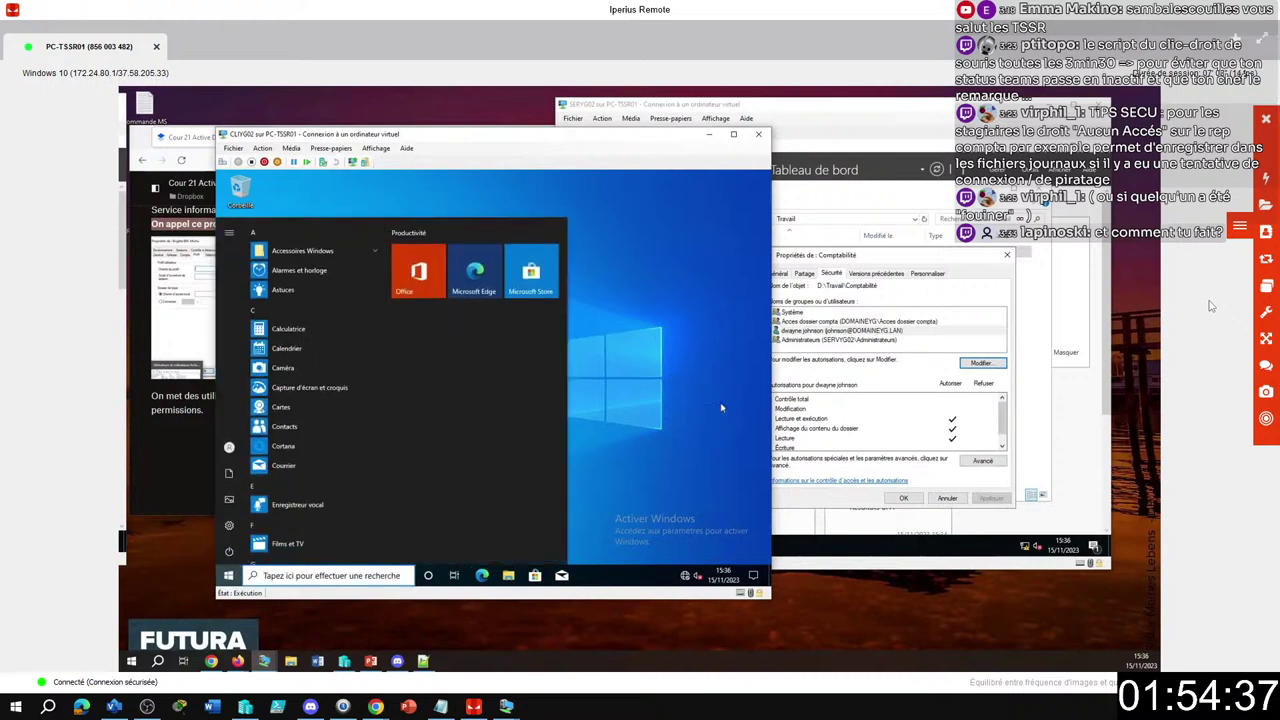
{"action": "key", "text": "super"}
{"action": "left_click", "coordinate": [508, 576]}
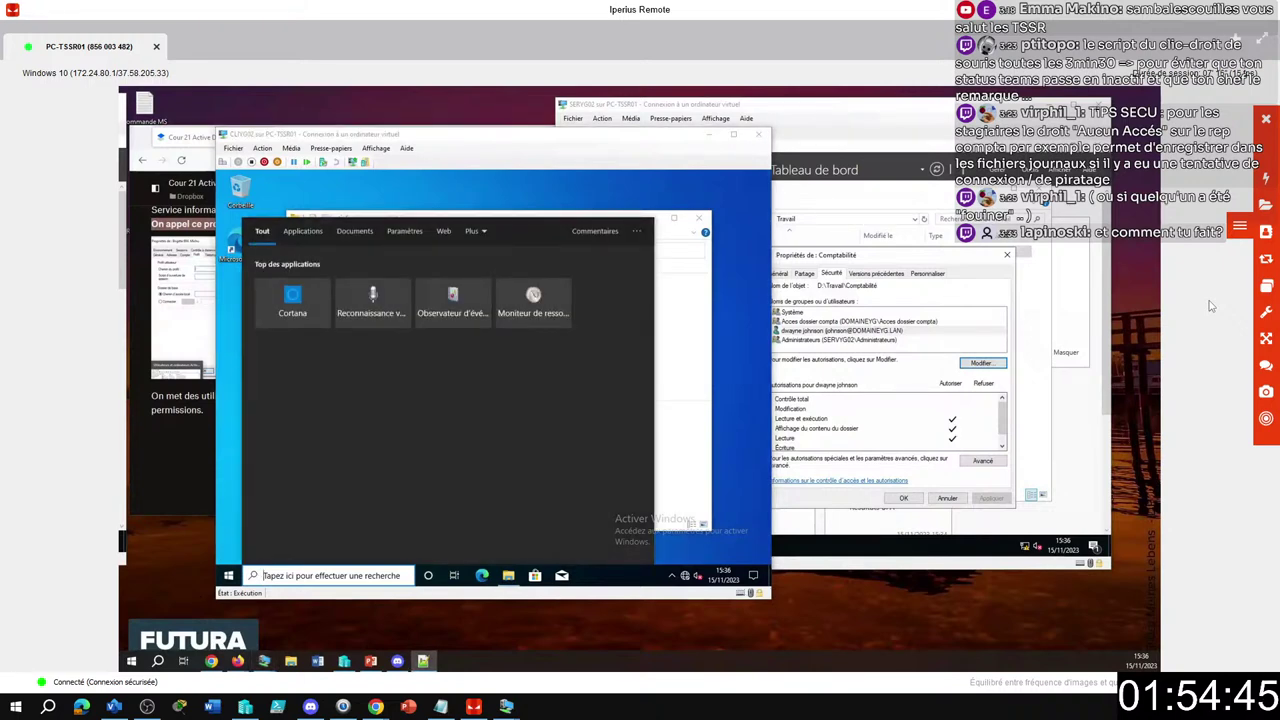
{"action": "key", "text": "super+e"}
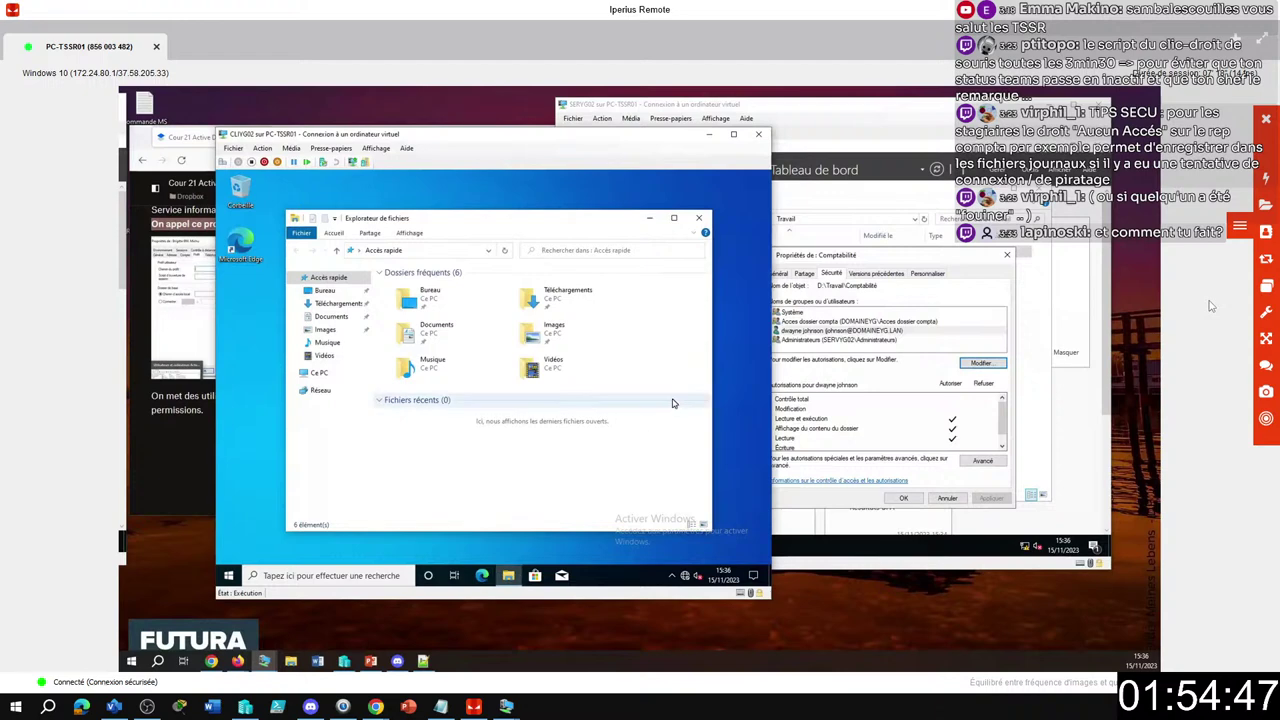
{"action": "key", "text": "super+r"}
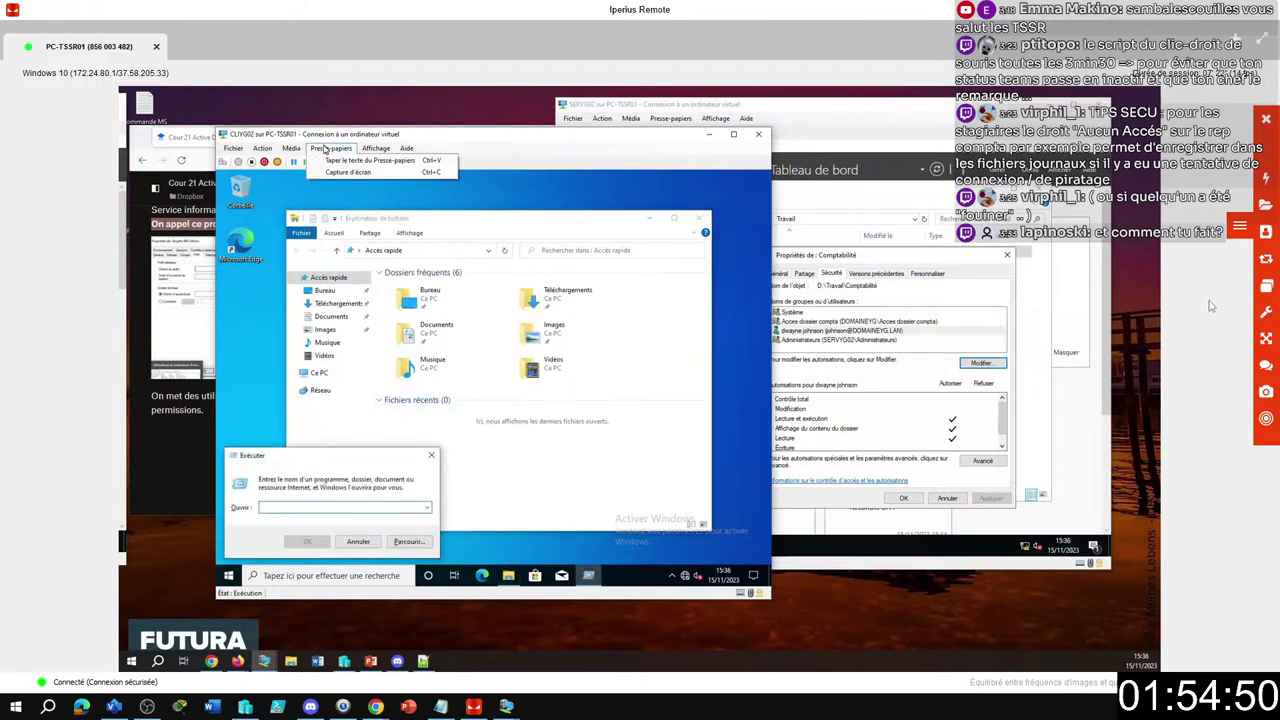
{"action": "type", "text": "\\SERVYG02\\Travail"}
{"action": "key", "text": "BackSpace"}
{"action": "key", "text": "BackSpace"}
{"action": "key", "text": "BackSpace"}
{"action": "key", "text": "BackSpace"}
{"action": "key", "text": "BackSpace"}
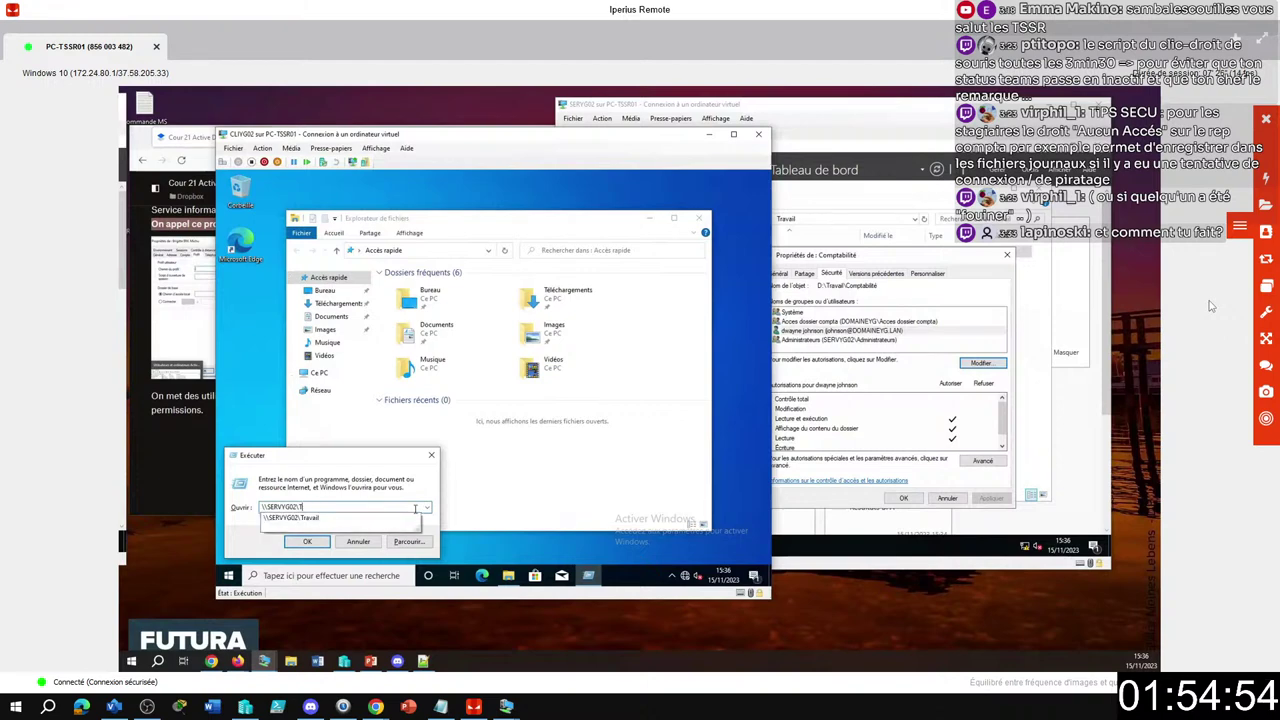
{"action": "key", "text": "BackSpace"}
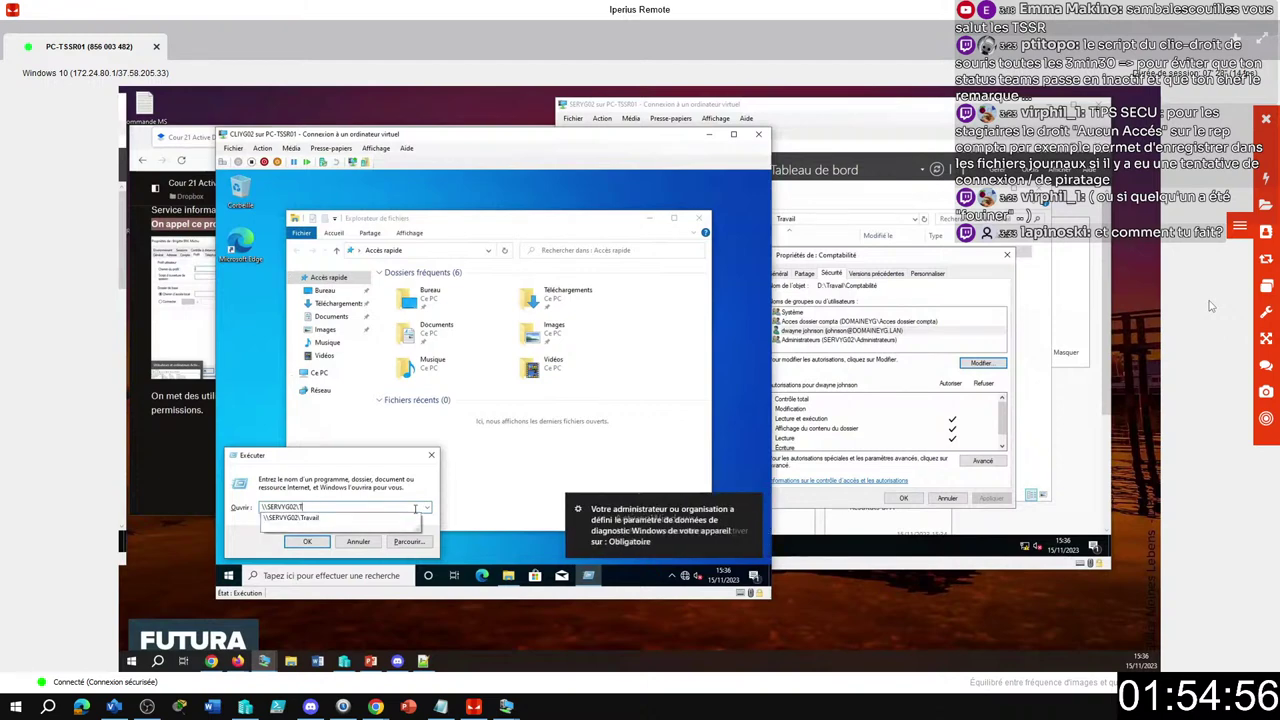
{"action": "type", "text": "ravail"}
{"action": "key", "text": "Return"}
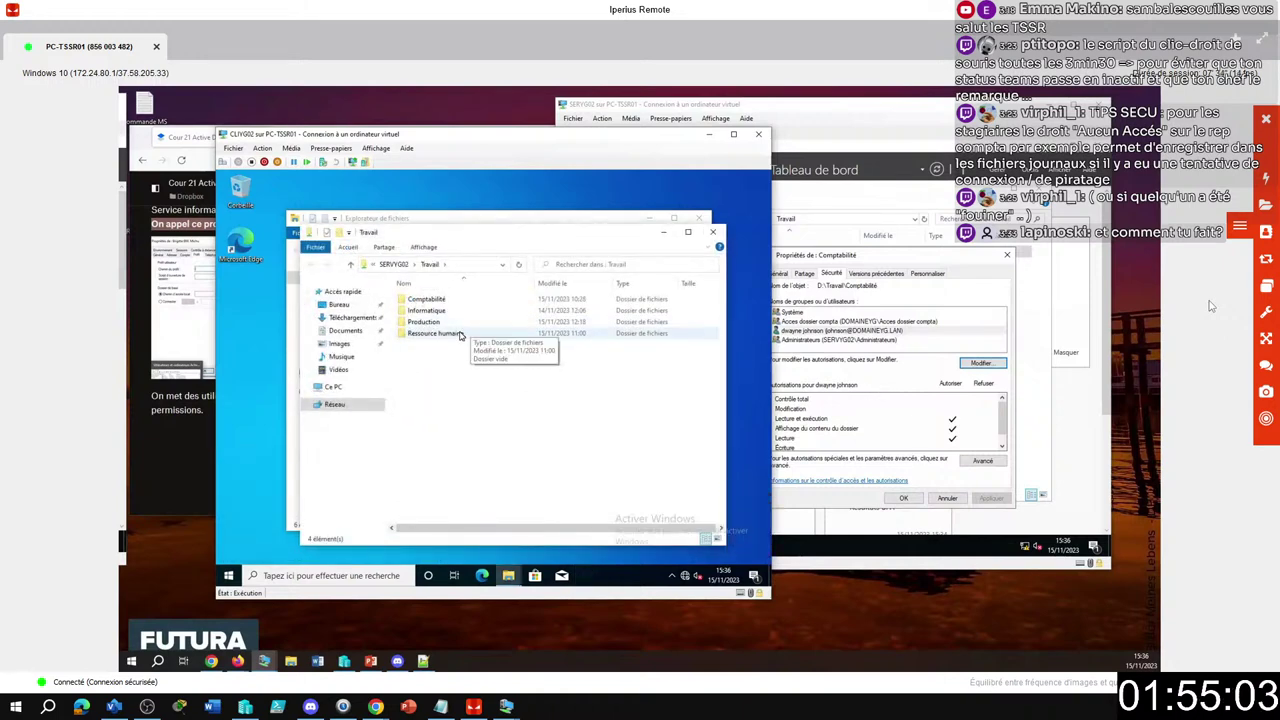
In Comptabilité > Bulletin Paie, try creating a new text document and get access denied.
{"action": "double_click", "coordinate": [440, 299]}
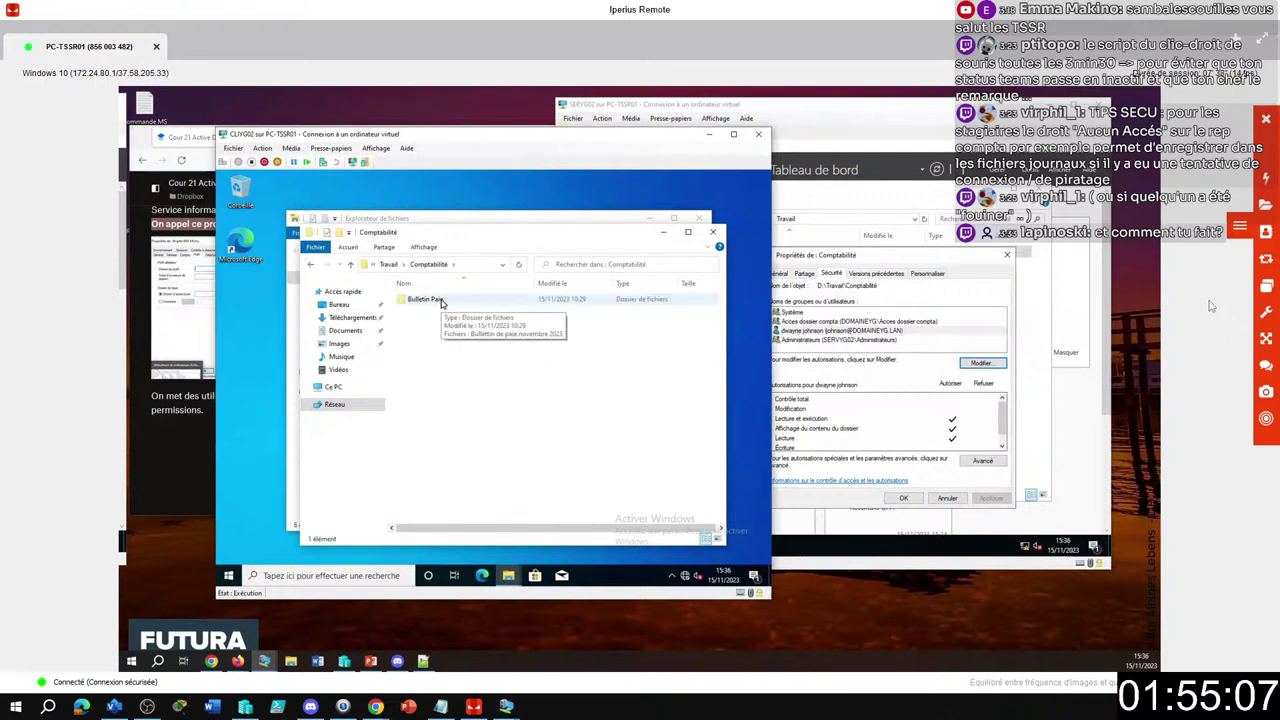
{"action": "right_click", "coordinate": [436, 304]}
{"action": "left_click", "coordinate": [461, 308]}
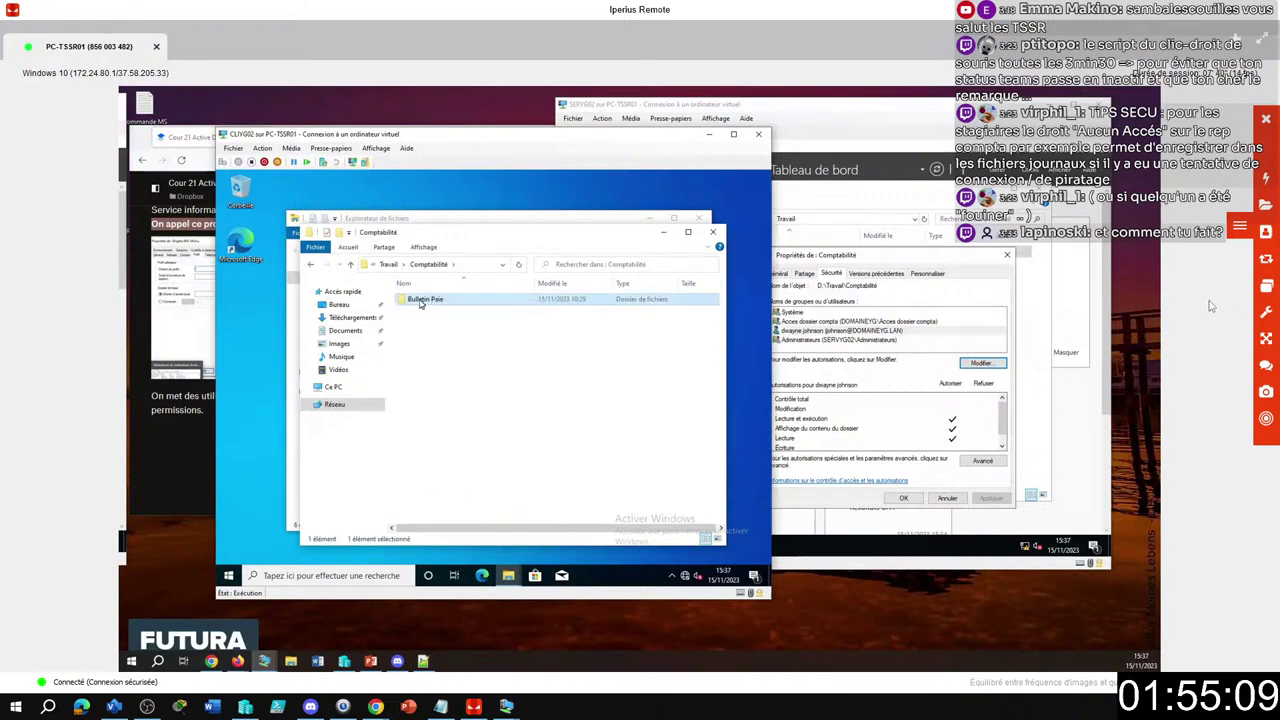
{"action": "right_click", "coordinate": [428, 339]}
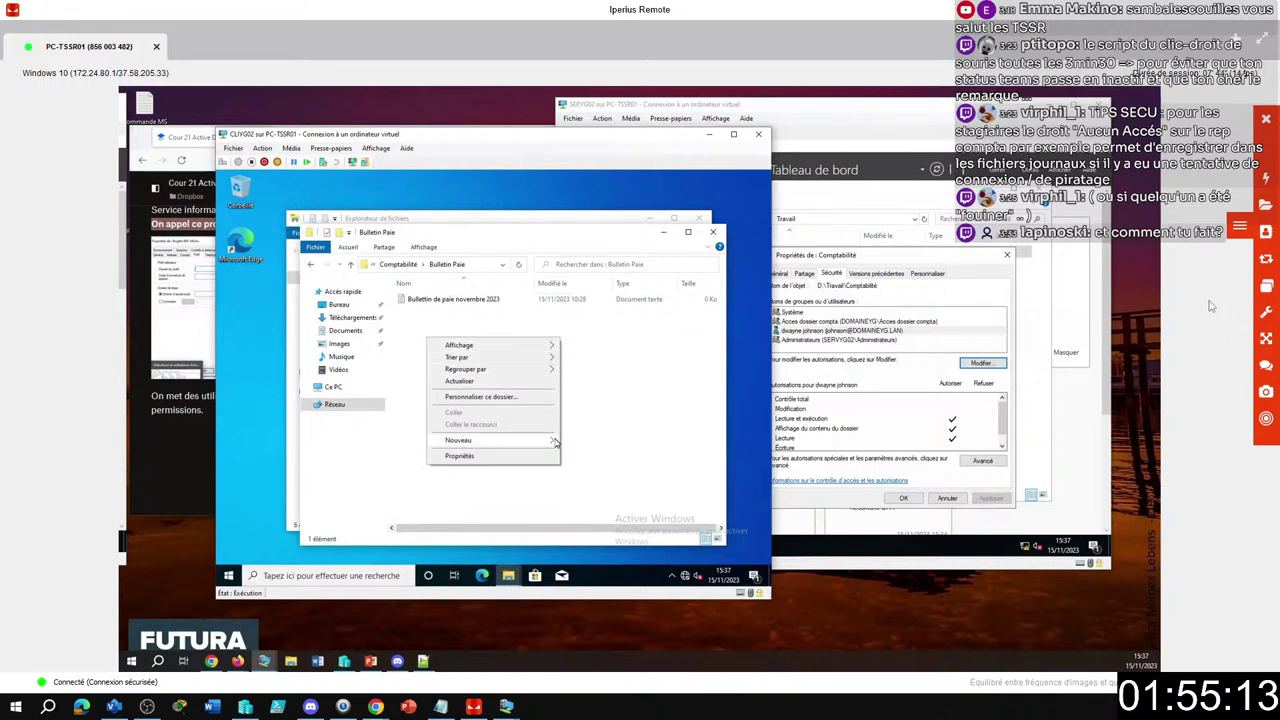
{"action": "mouse_move", "coordinate": [462, 445]}
{"action": "left_click", "coordinate": [584, 494]}
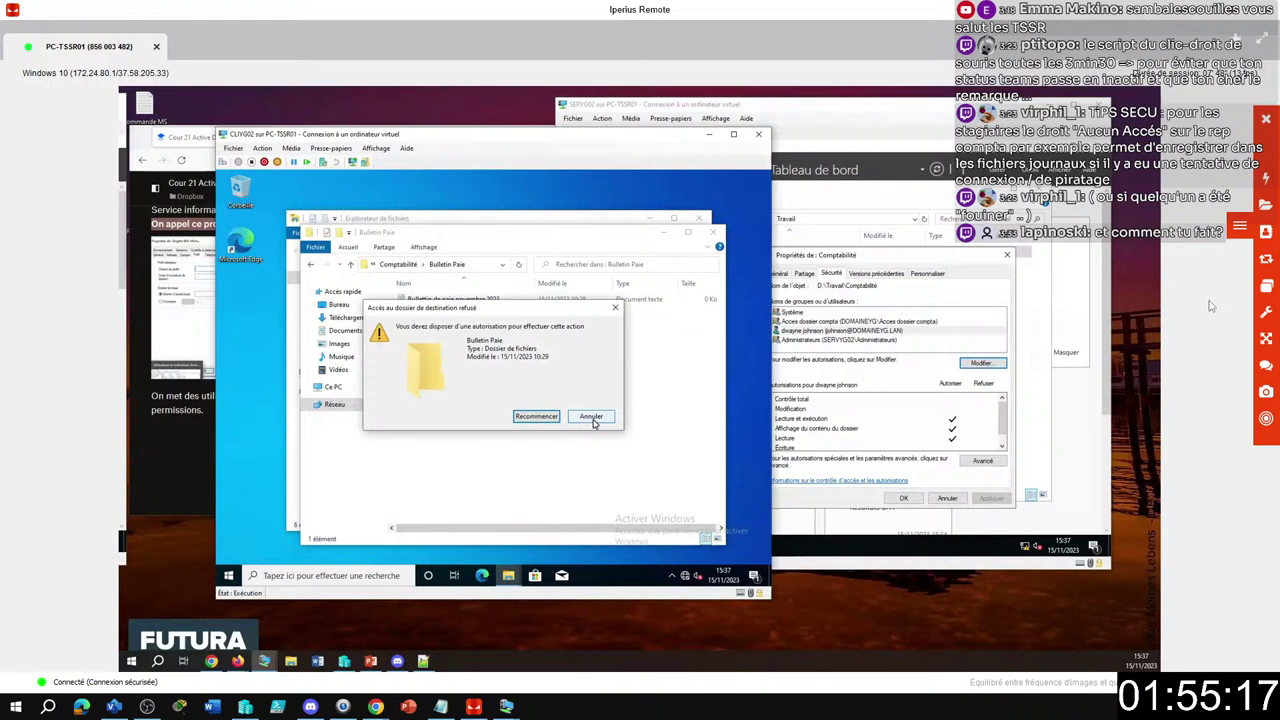
{"action": "left_click", "coordinate": [591, 418]}
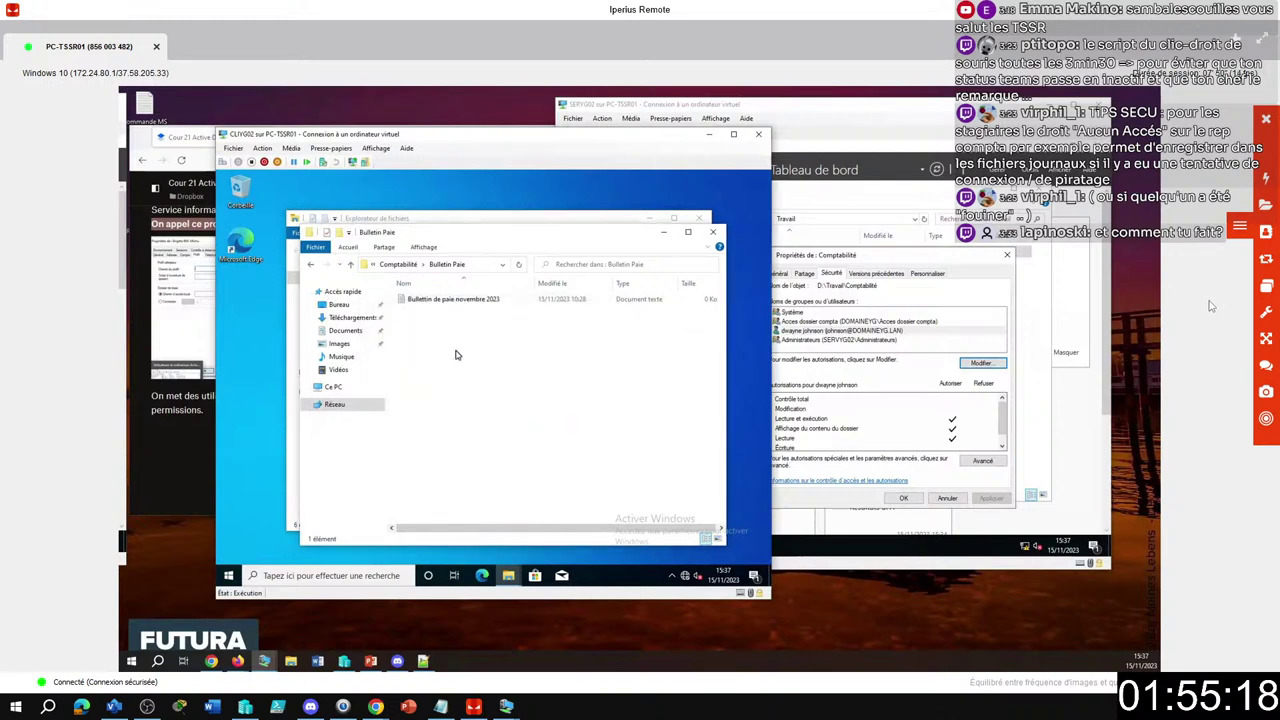
Confirm Informatique, Production and Ressource humaine are denied, then close the remote connection.
{"action": "left_click", "coordinate": [310, 264]}
{"action": "left_click", "coordinate": [310, 264]}
{"action": "double_click", "coordinate": [430, 310]}
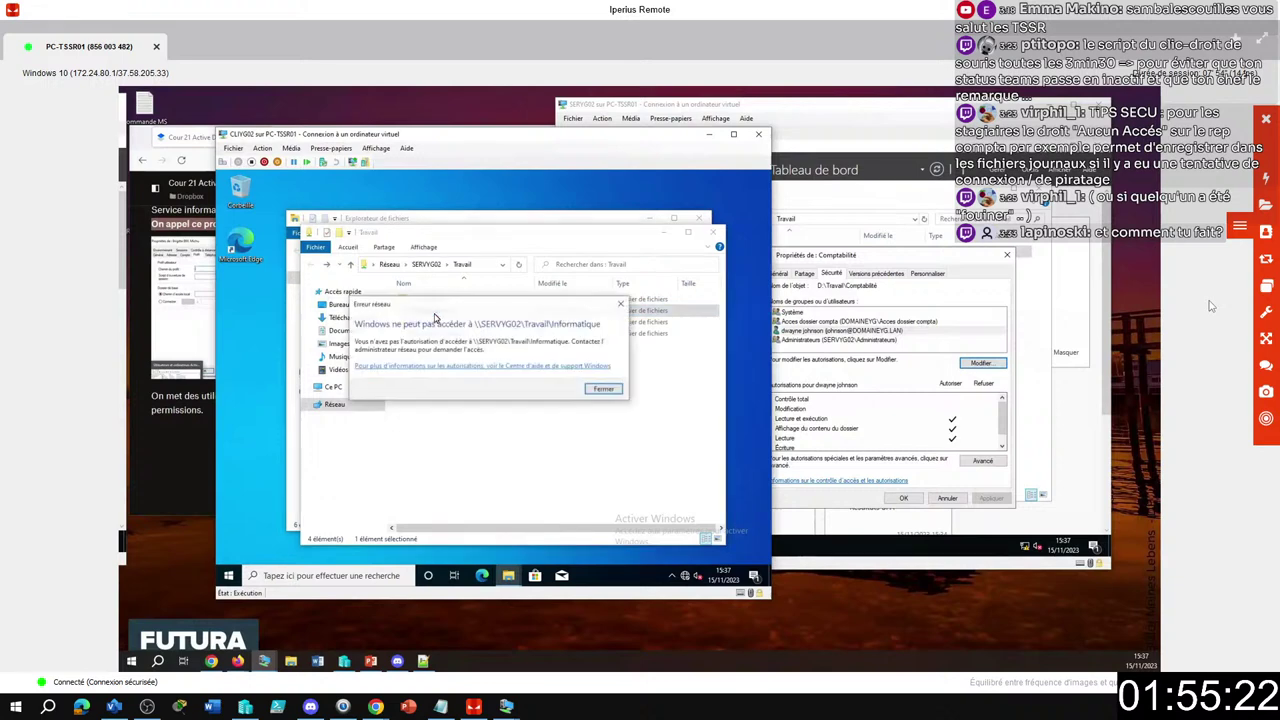
{"action": "key", "text": "Return"}
{"action": "double_click", "coordinate": [434, 322]}
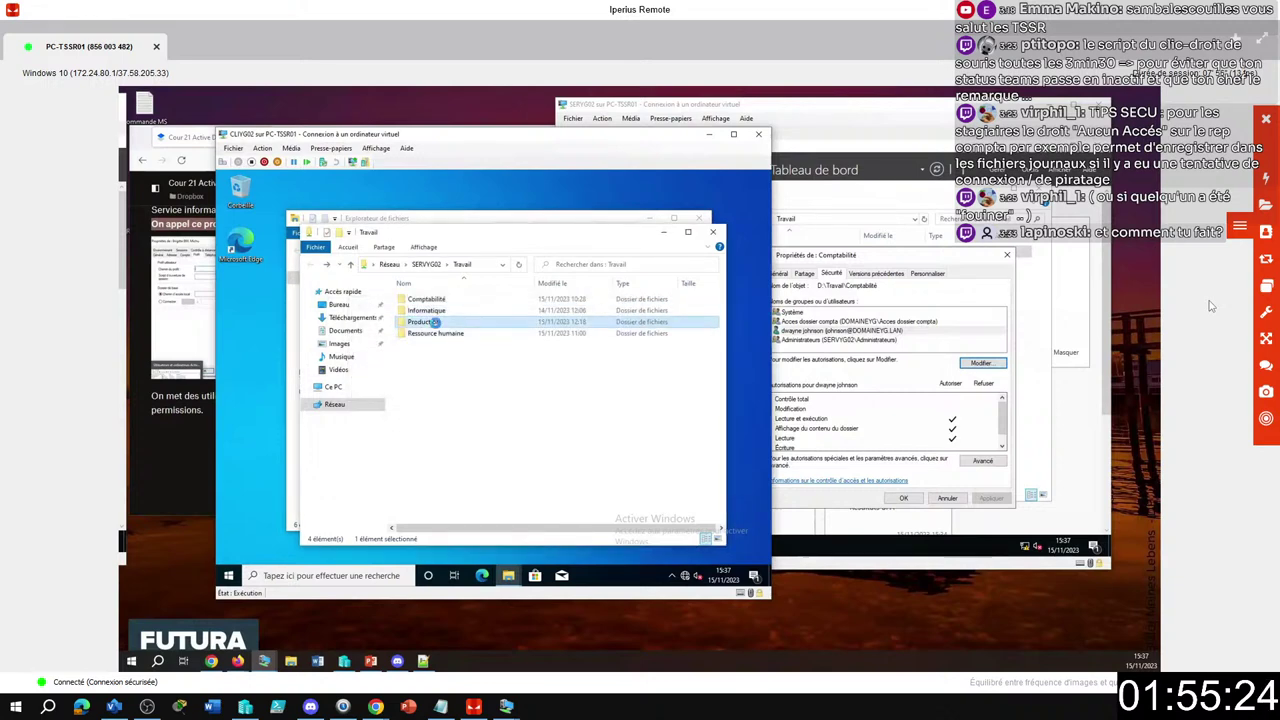
{"action": "left_click", "coordinate": [604, 390]}
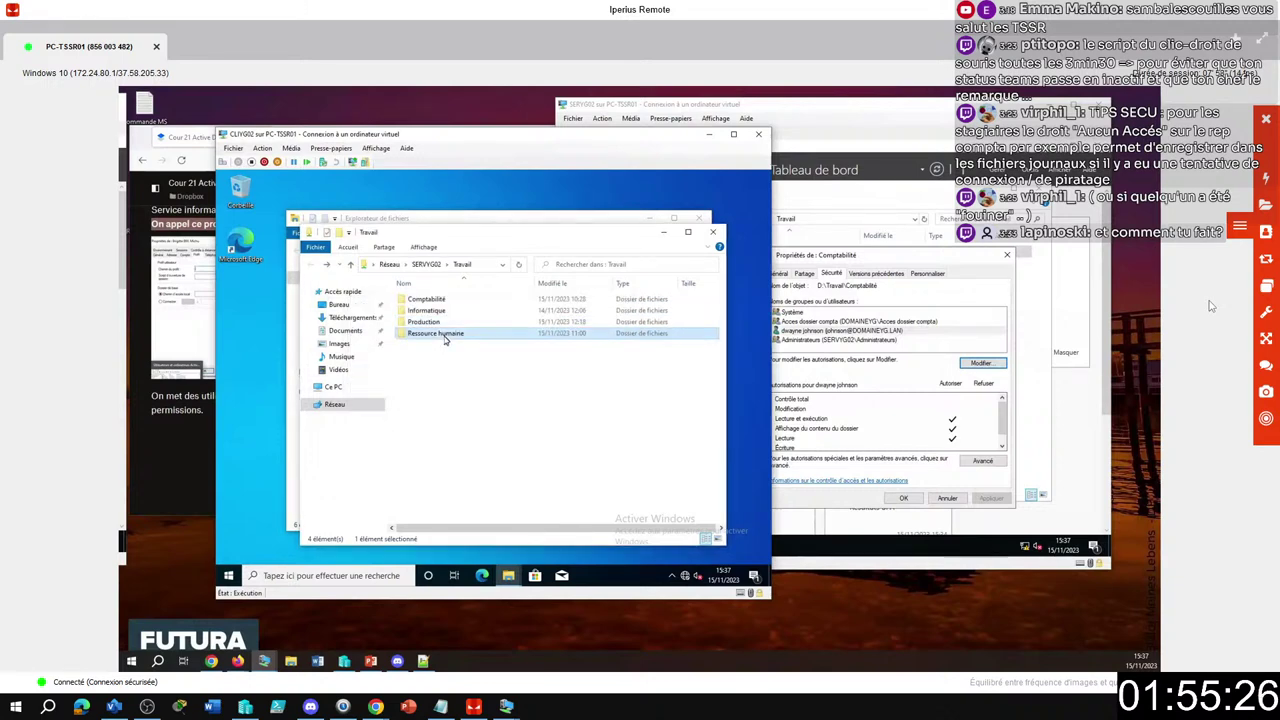
{"action": "double_click", "coordinate": [445, 334]}
{"action": "left_click", "coordinate": [607, 396]}
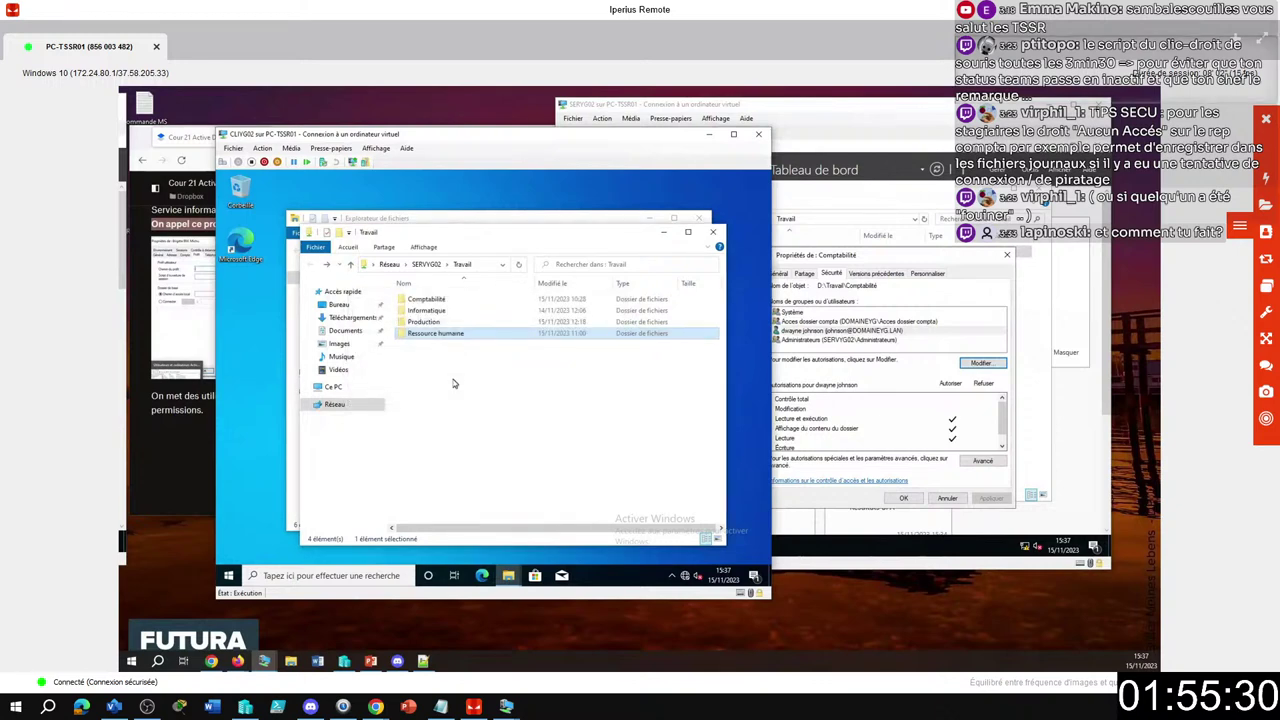
{"action": "left_click", "coordinate": [1266, 118]}
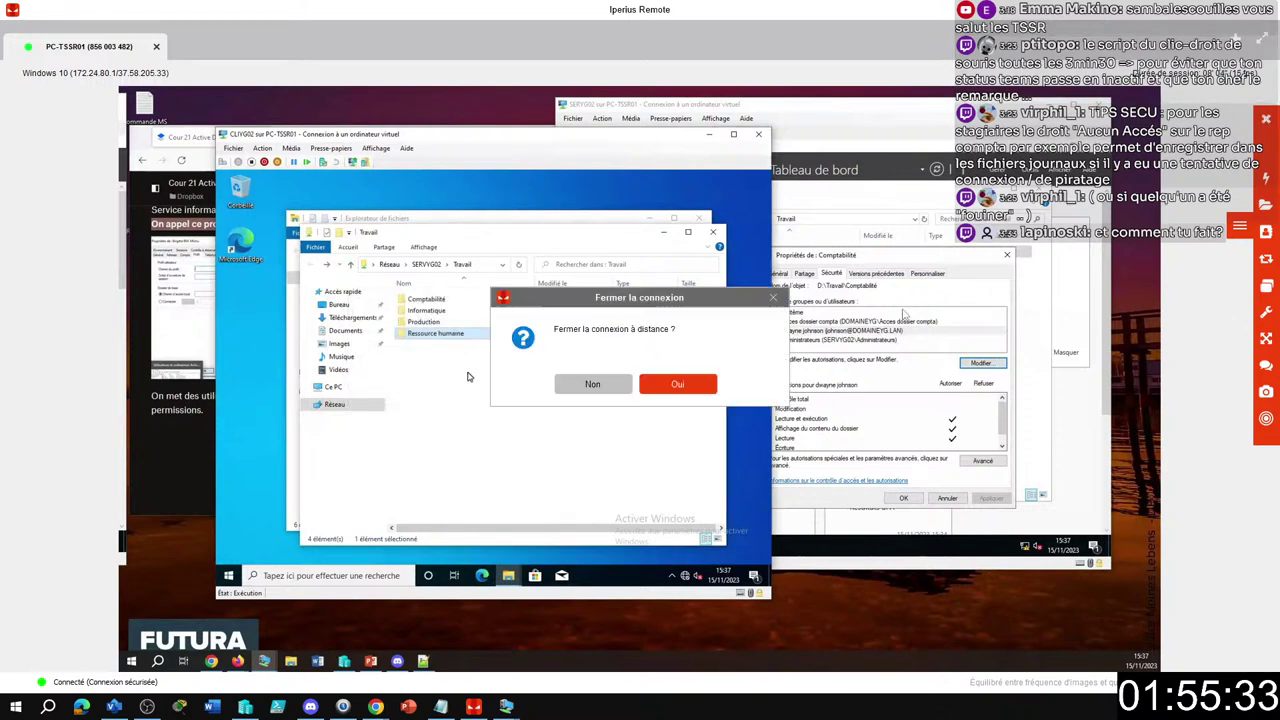
{"action": "left_click", "coordinate": [688, 393]}
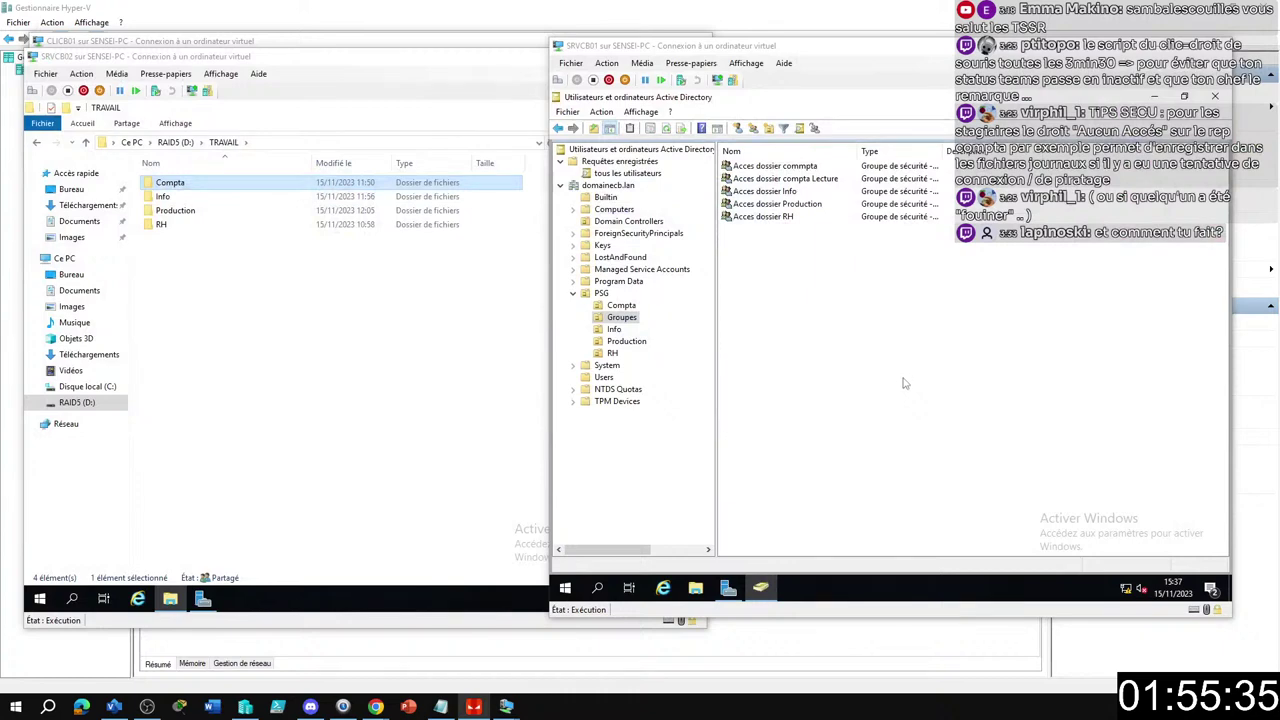